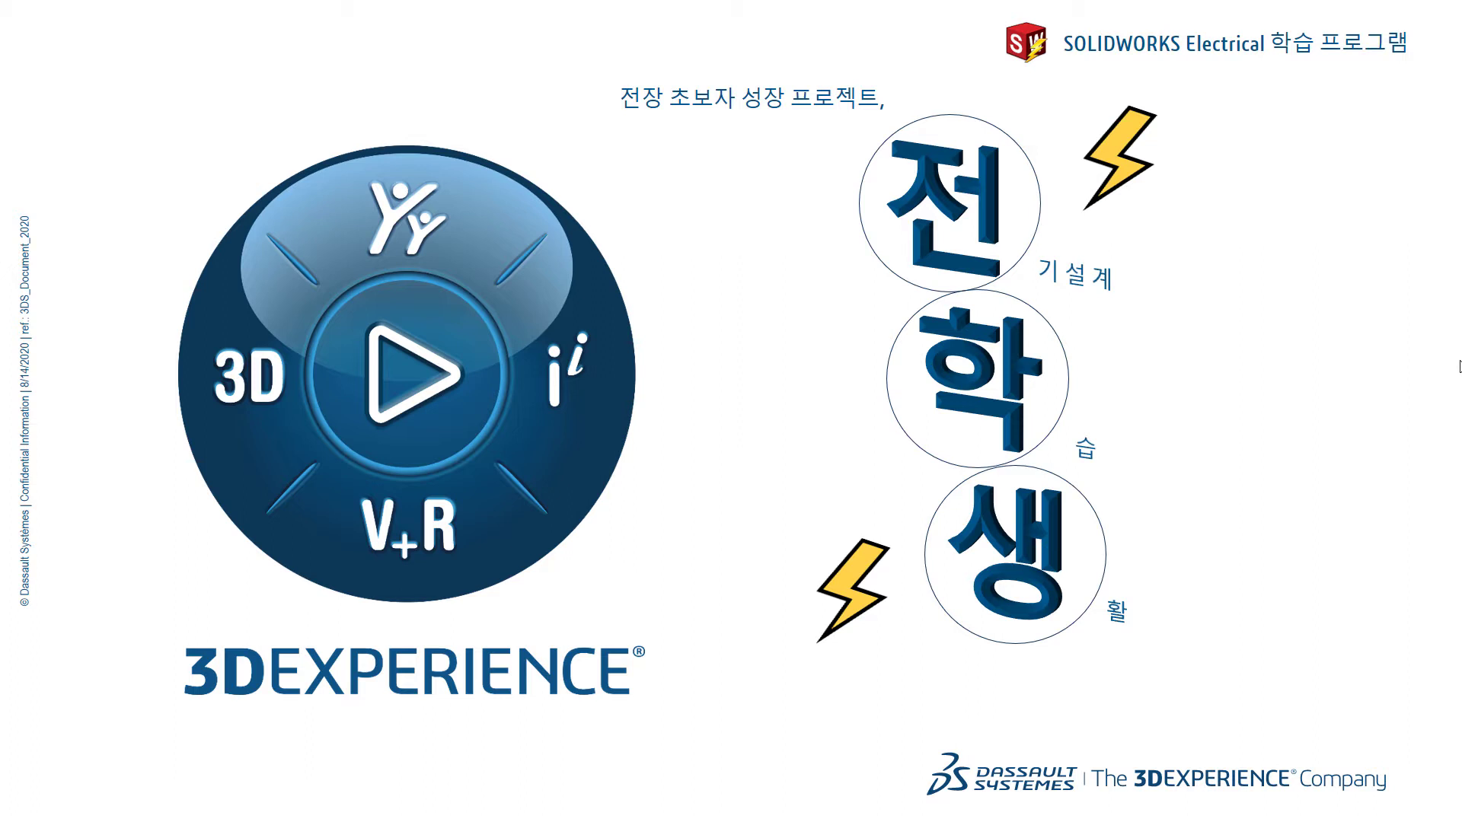
Advance past the 전학생 title slide to the SOLIDWORKS Electrical introduction slide.
key("Right")
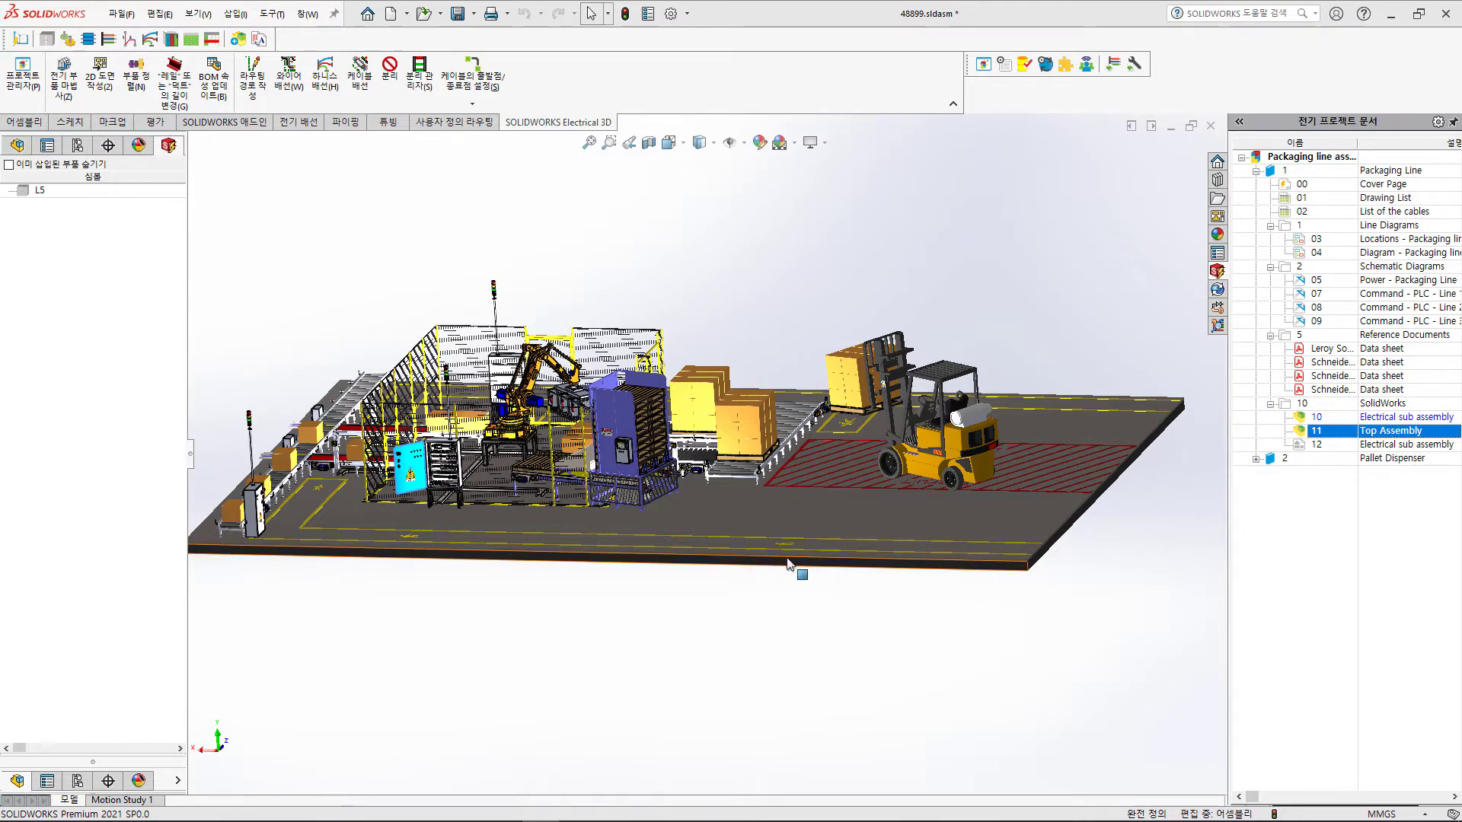
Zoom the packaging-line view onto the blue electrical cover, showing the cabinet's devices and ducts.
middle_click_drag(678, 612, 676, 610)
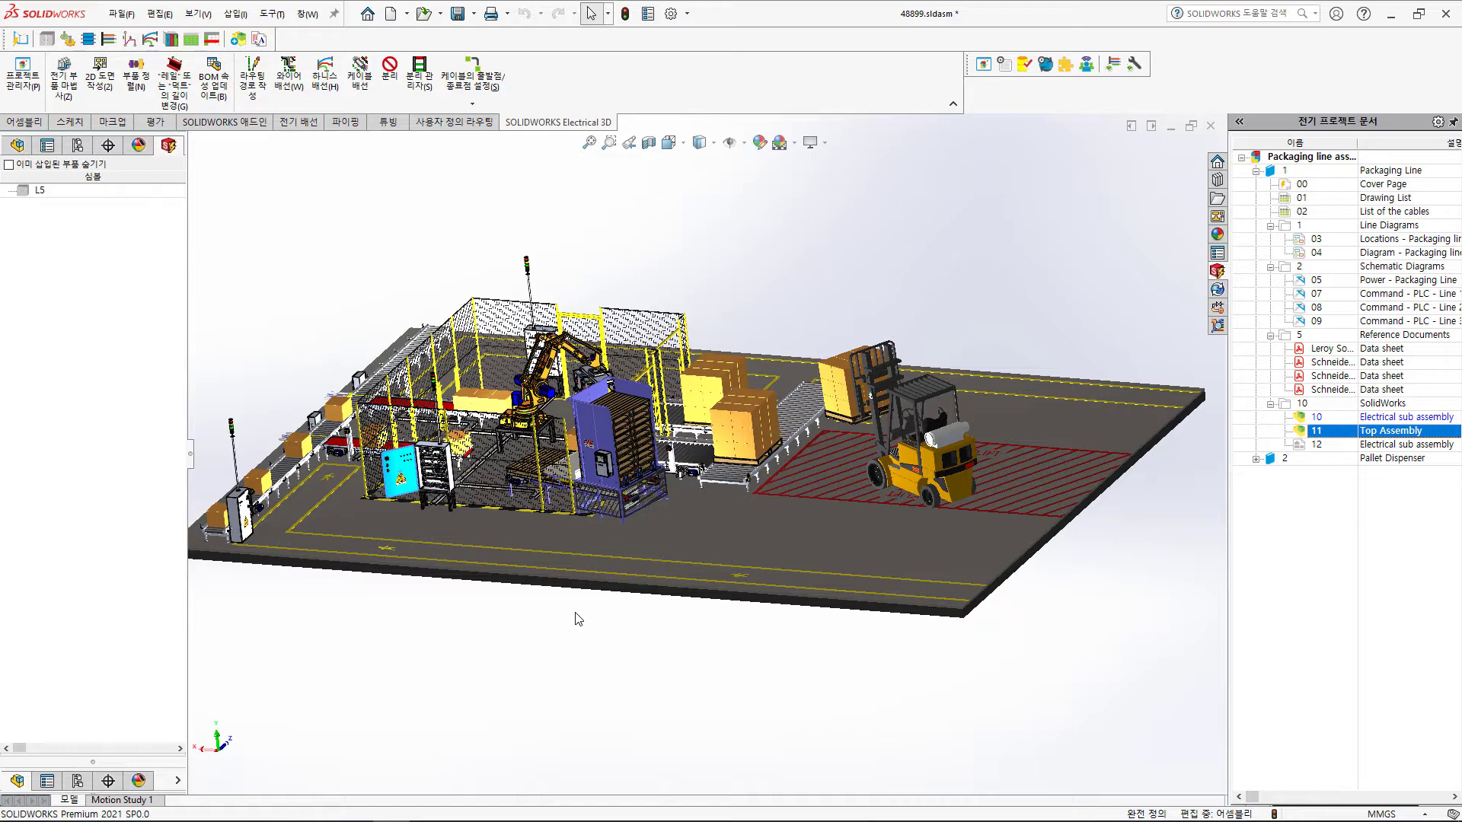
scroll(341, 550, "down", 2)
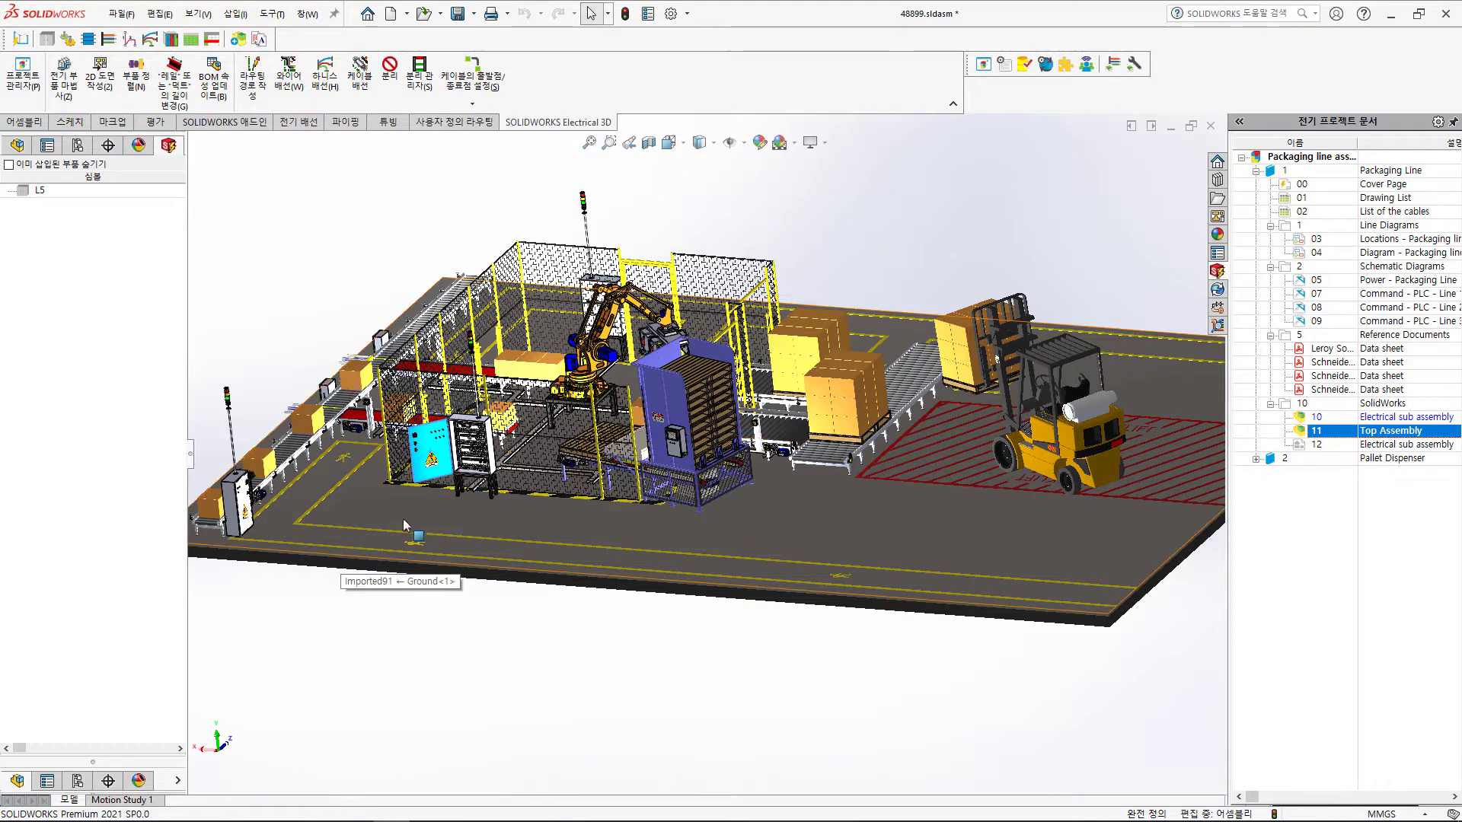
right_click(428, 445)
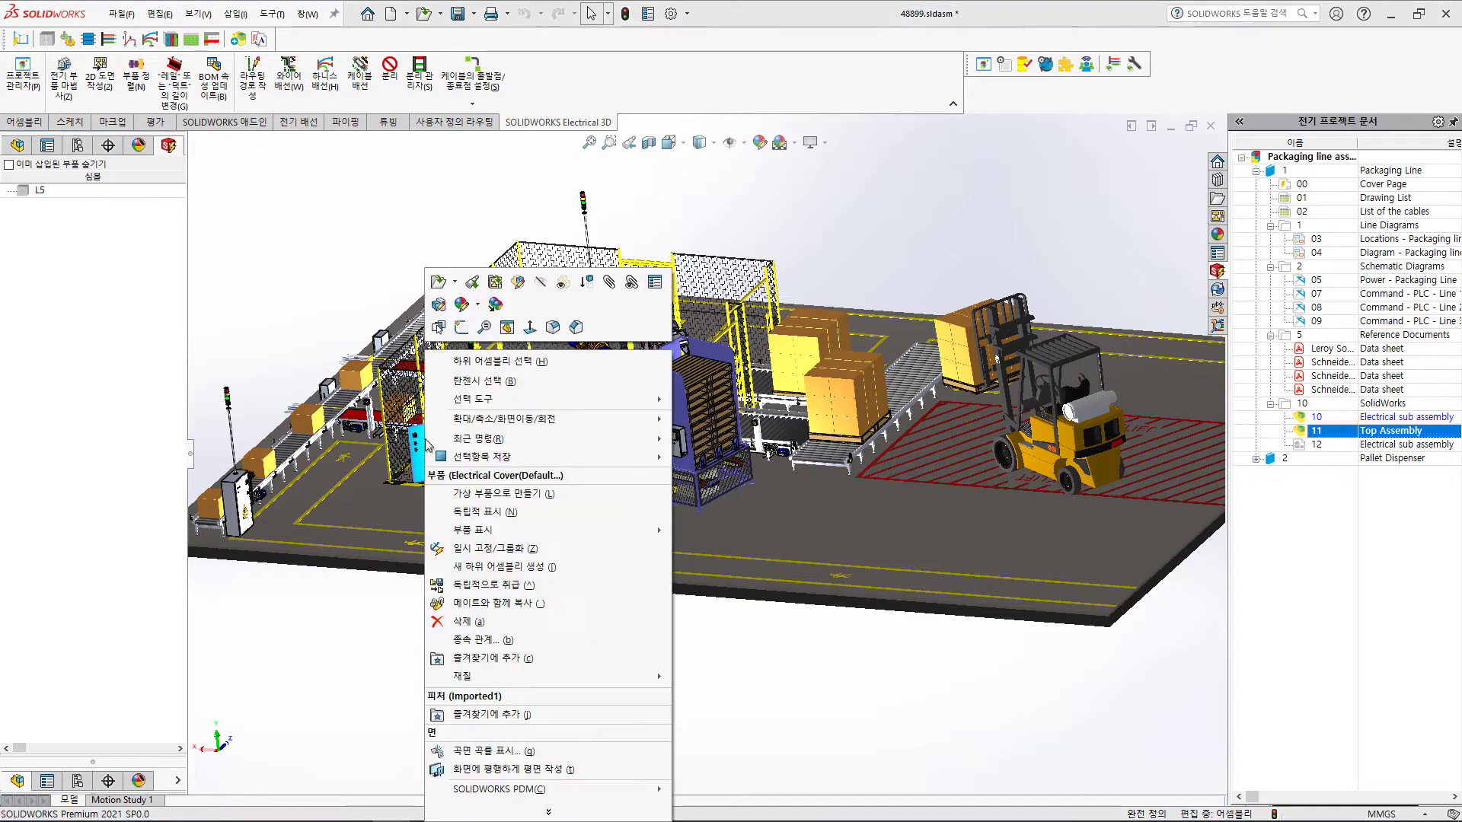
left_click(484, 327)
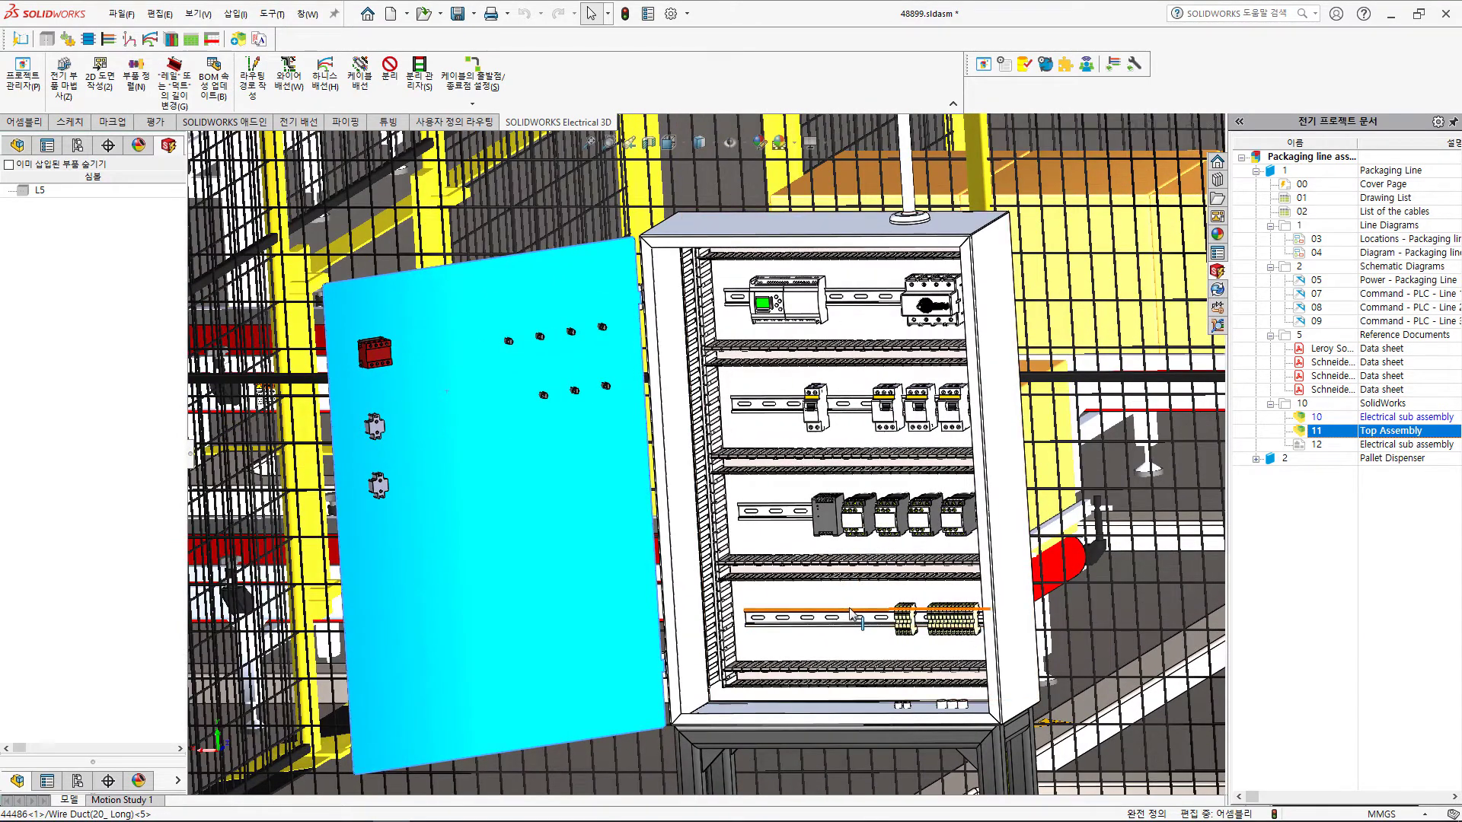
scroll(801, 567, "up", 3)
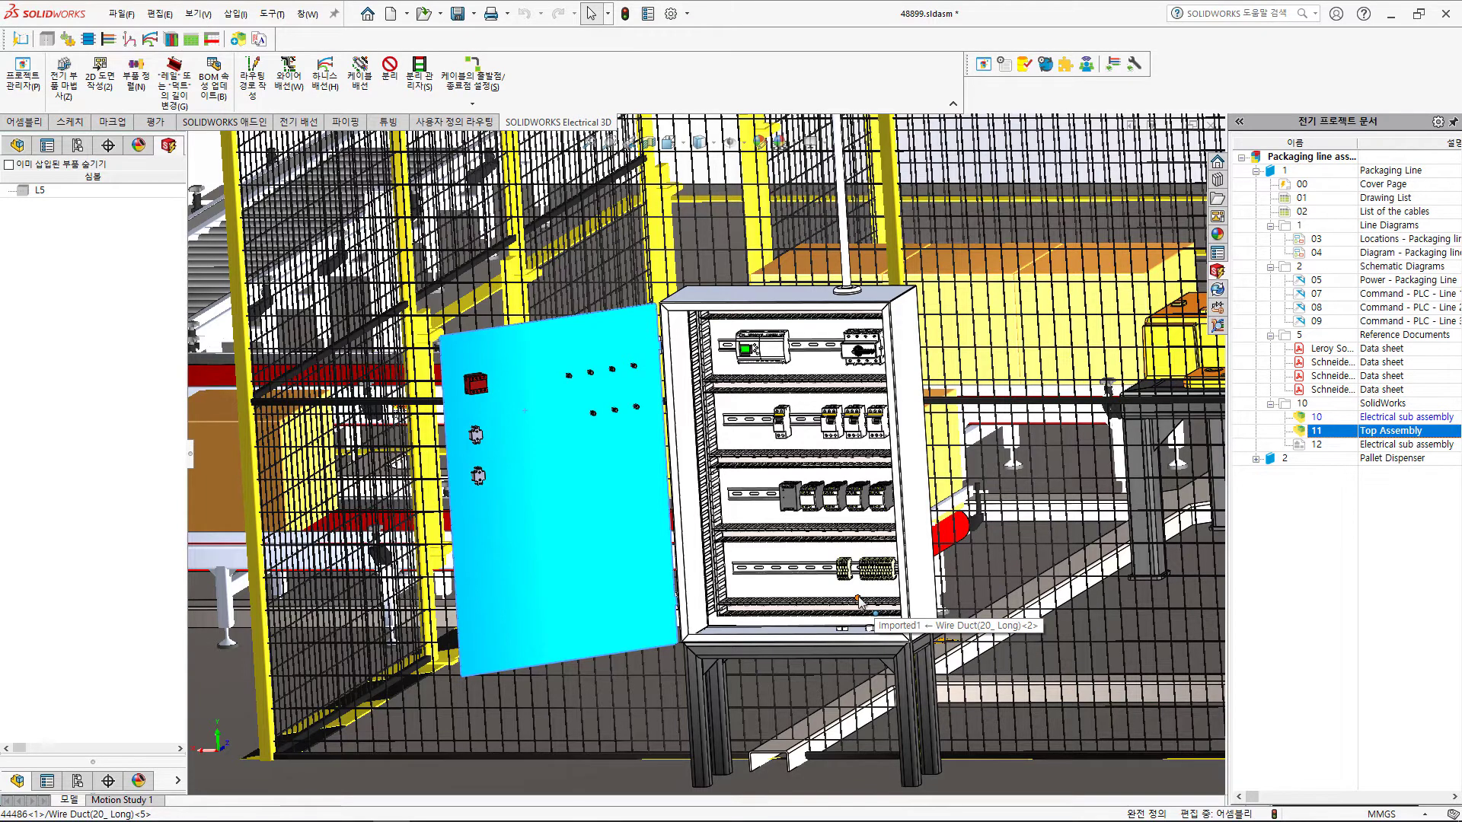
scroll(858, 602, "up", 2)
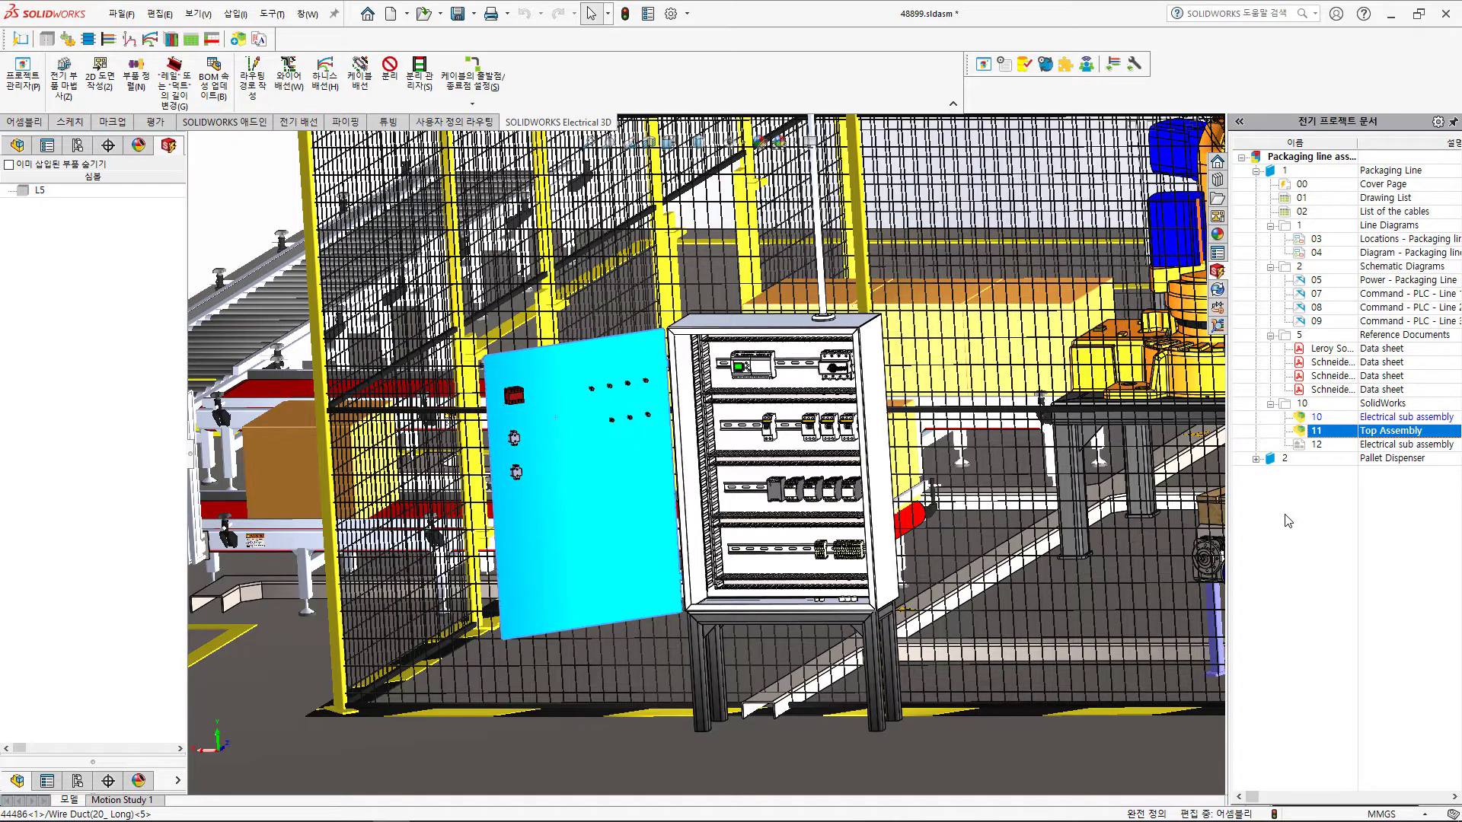
double_click(1333, 376)
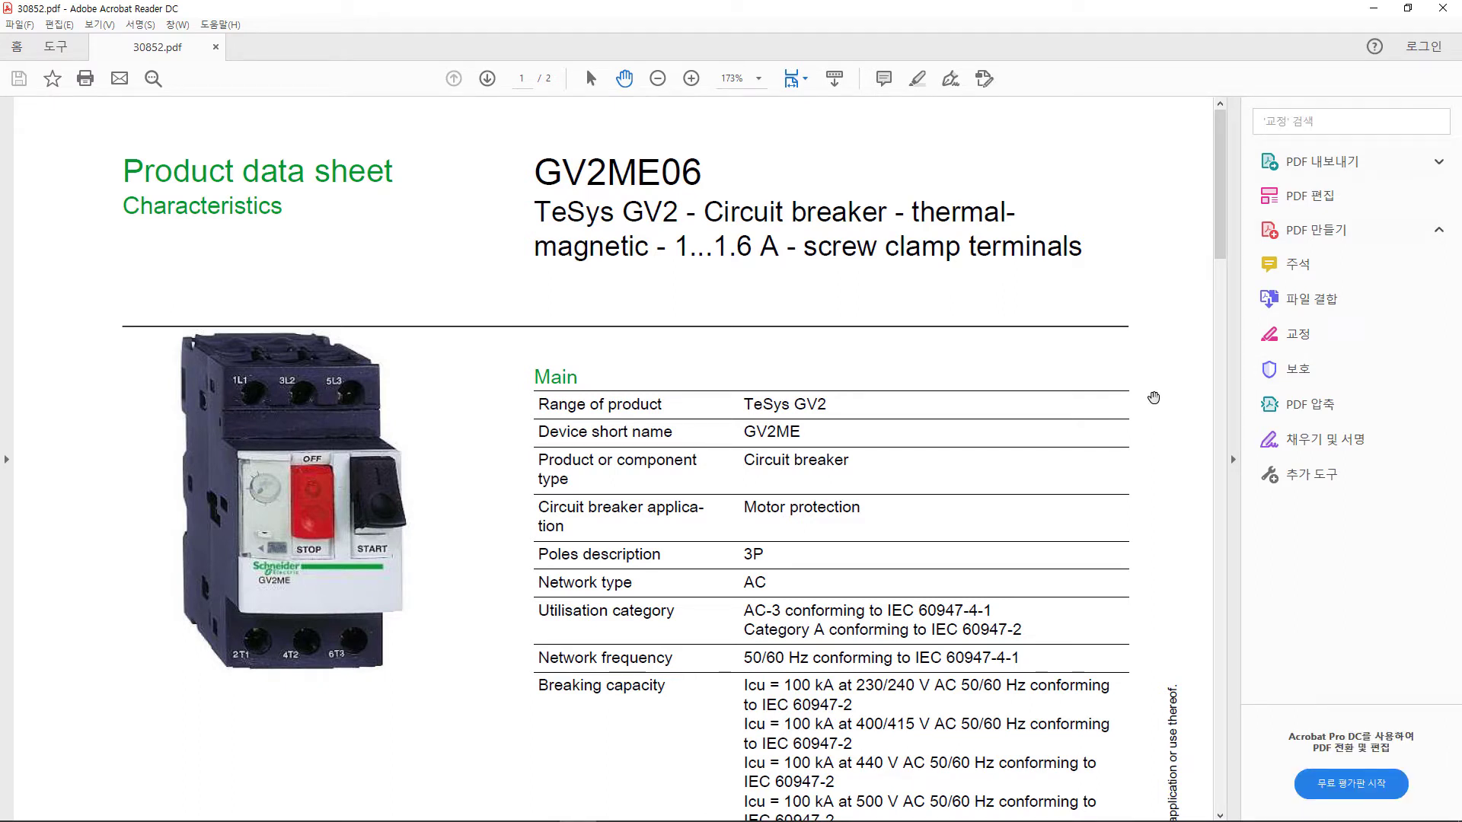
left_click(1442, 9)
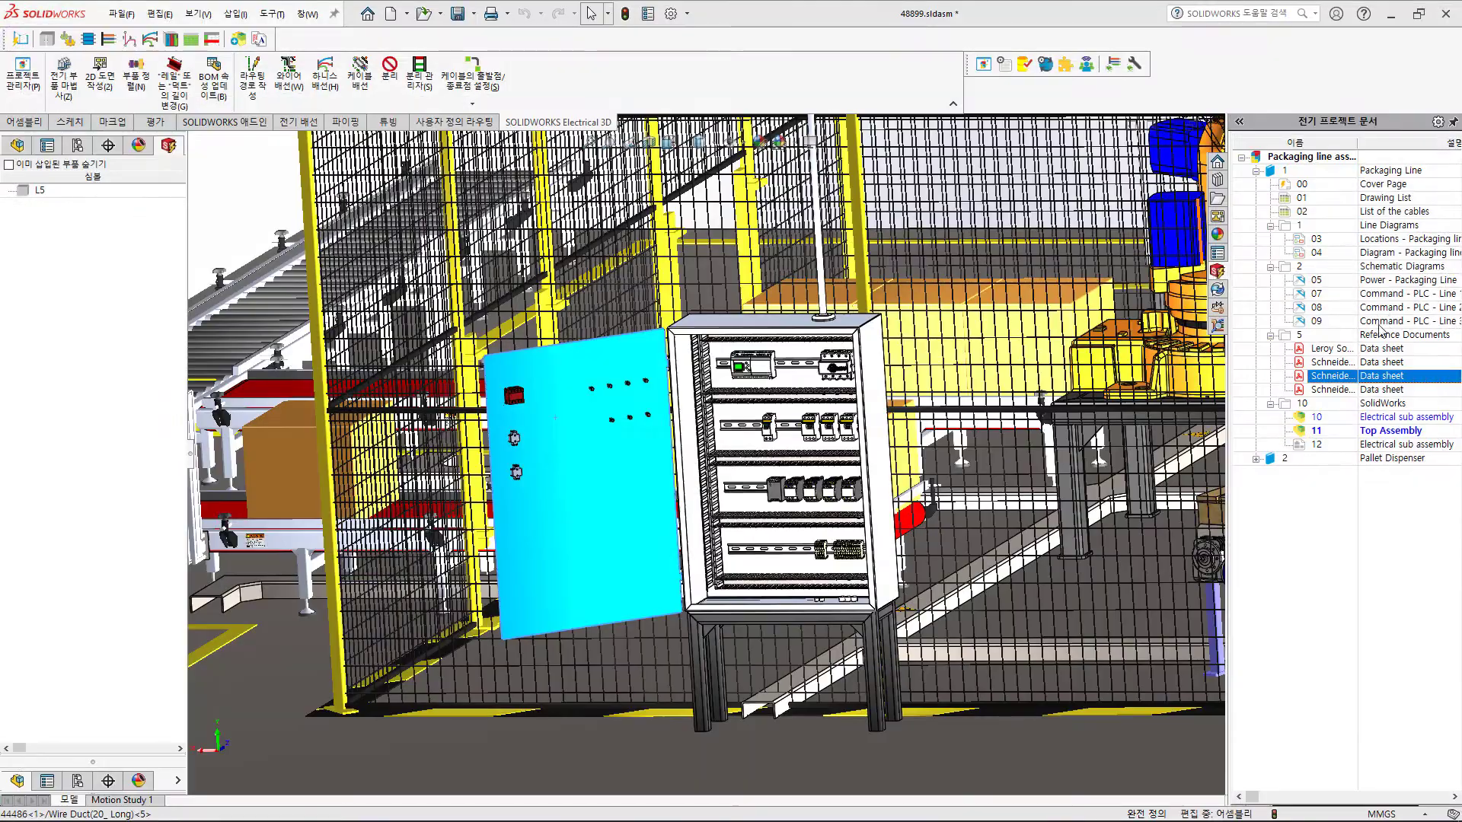
double_click(1328, 240)
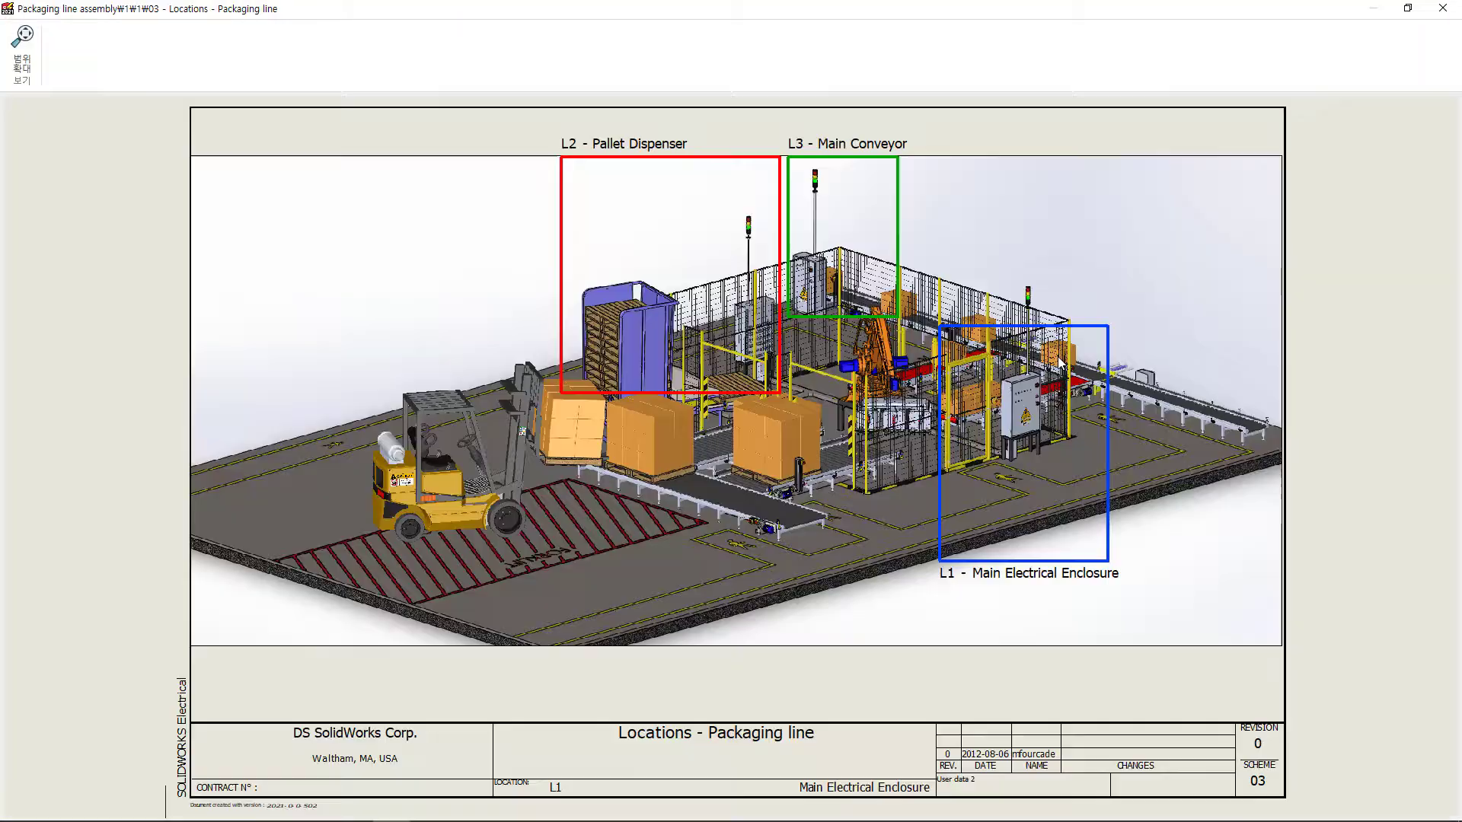
scroll(1336, 416, "up", 1)
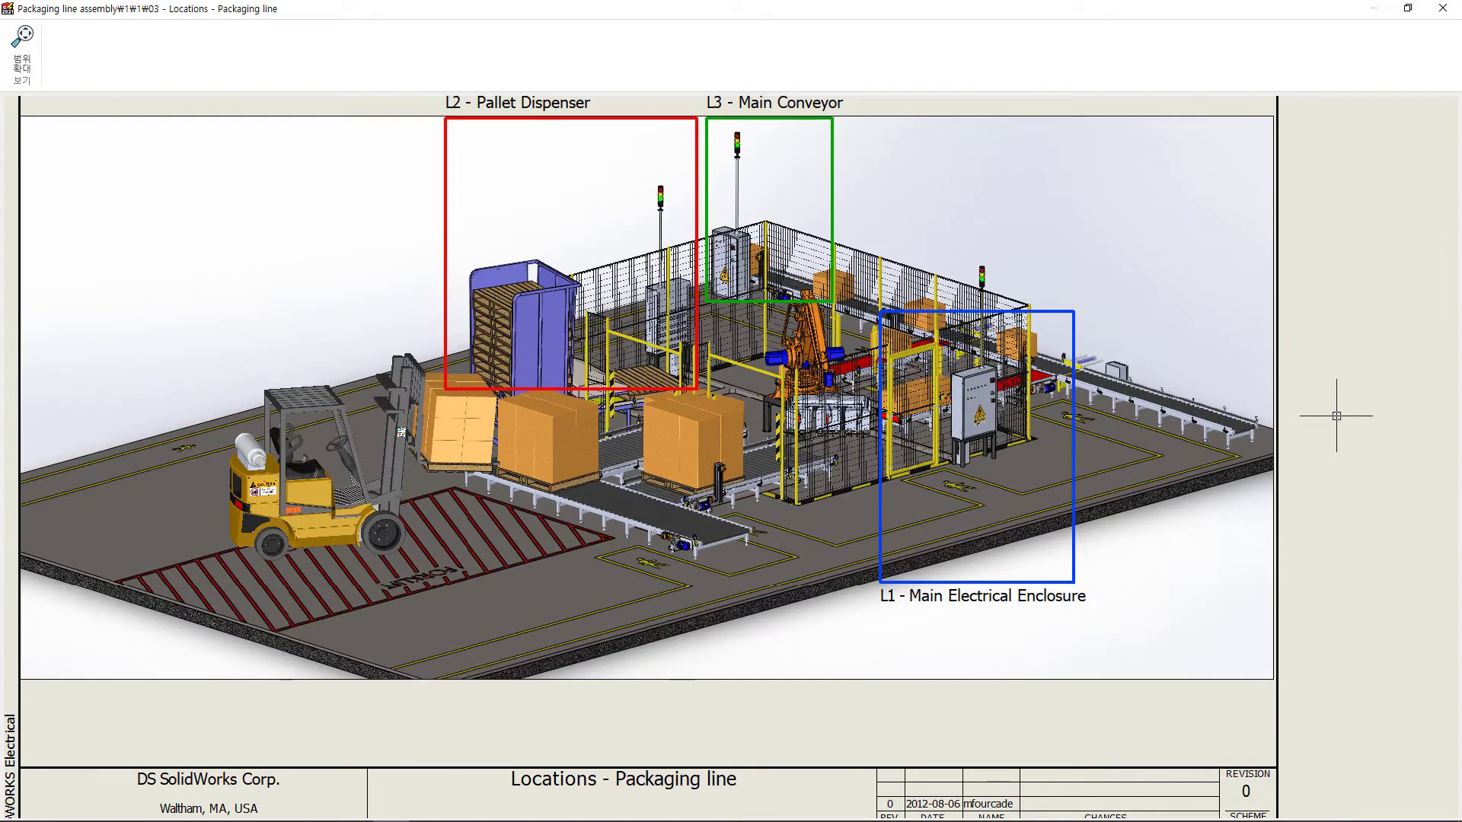
scroll(1336, 416, "down", 1)
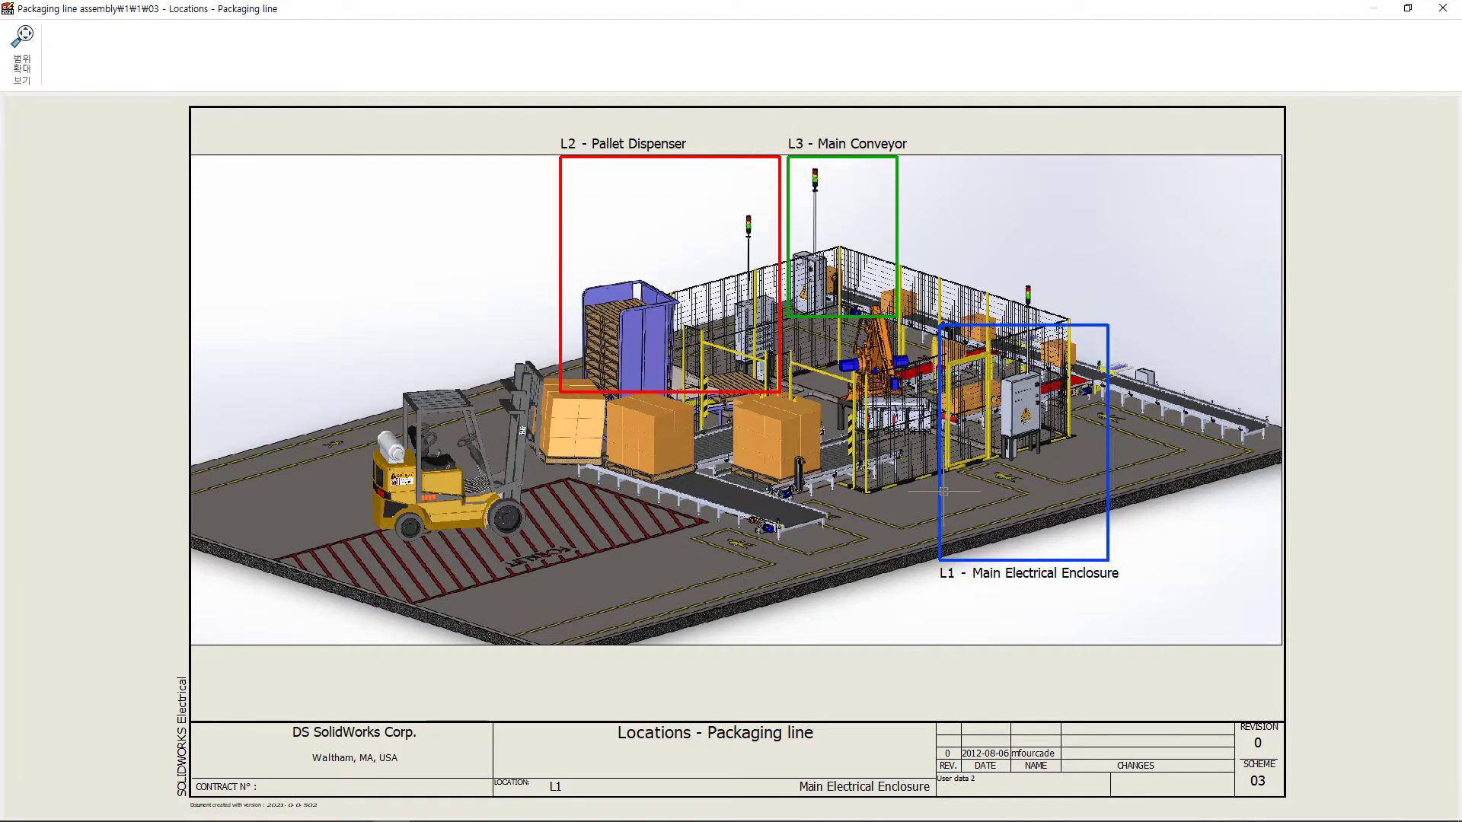
left_click(1442, 8)
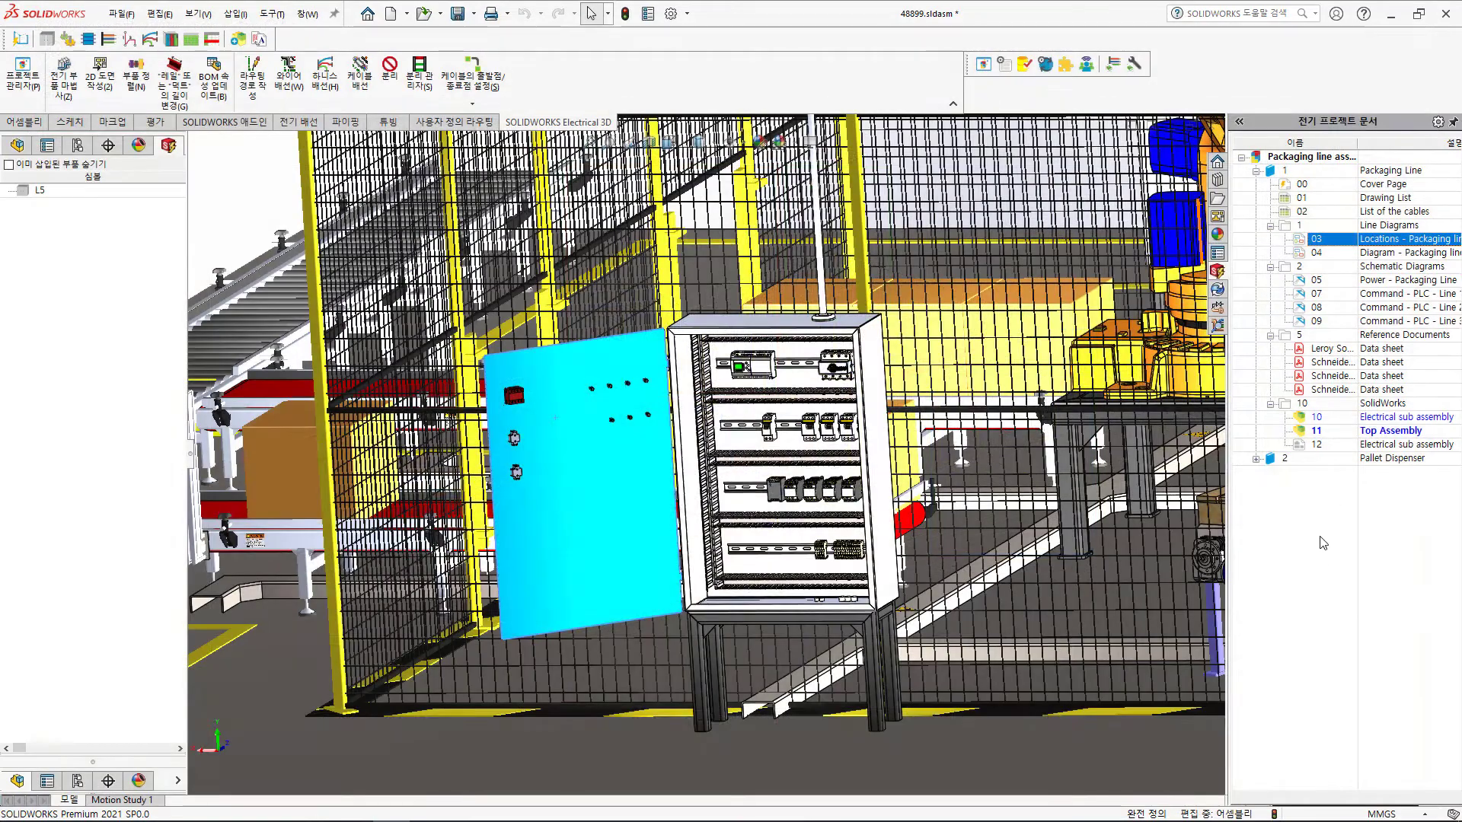
Orbit the packaging line and open the 10 Electrical sub assembly document.
scroll(910, 436, "up", 3)
scroll(909, 436, "up", 3)
scroll(910, 435, "up", 2)
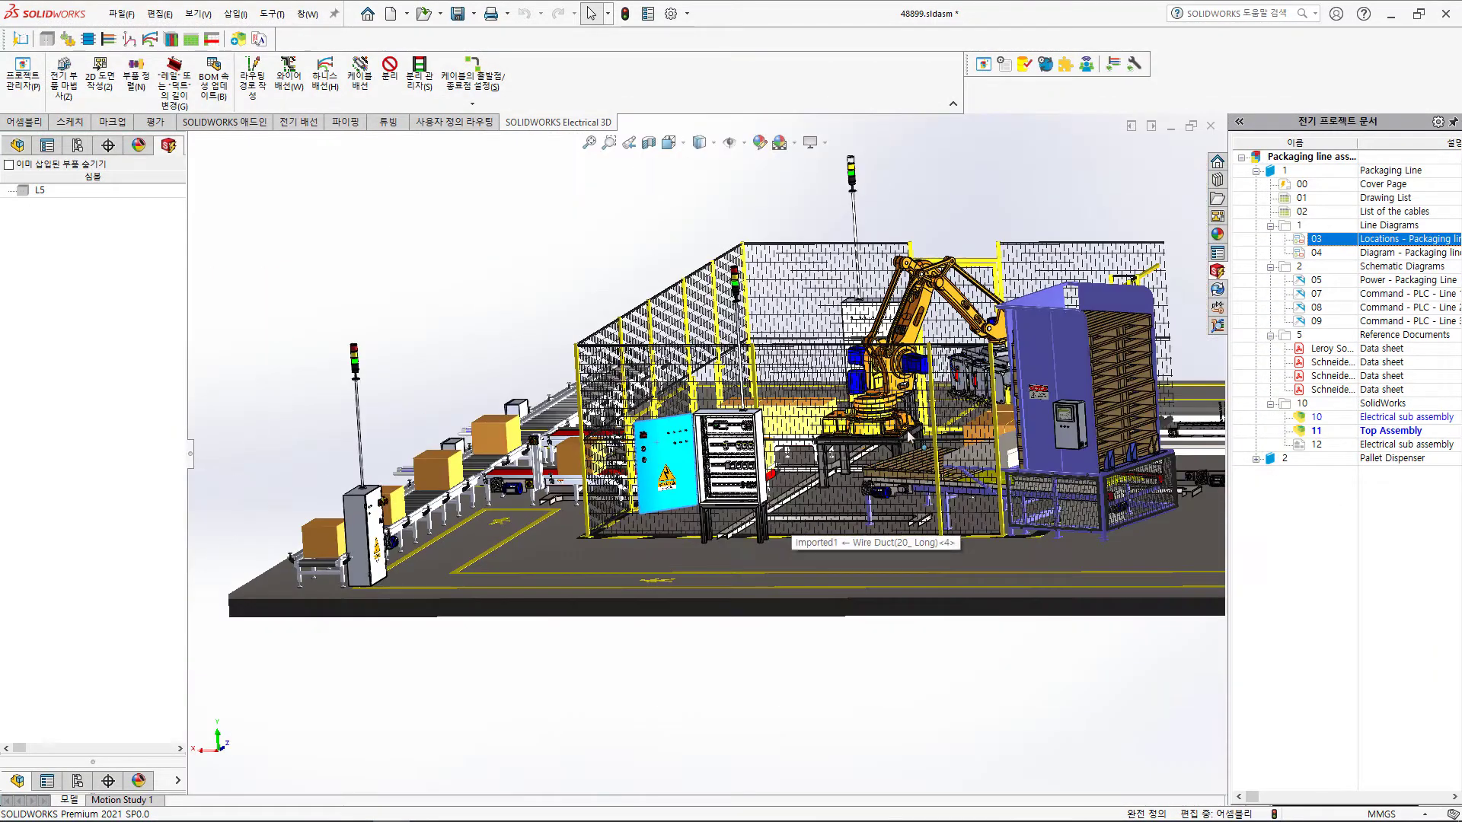
scroll(909, 435, "down", 1)
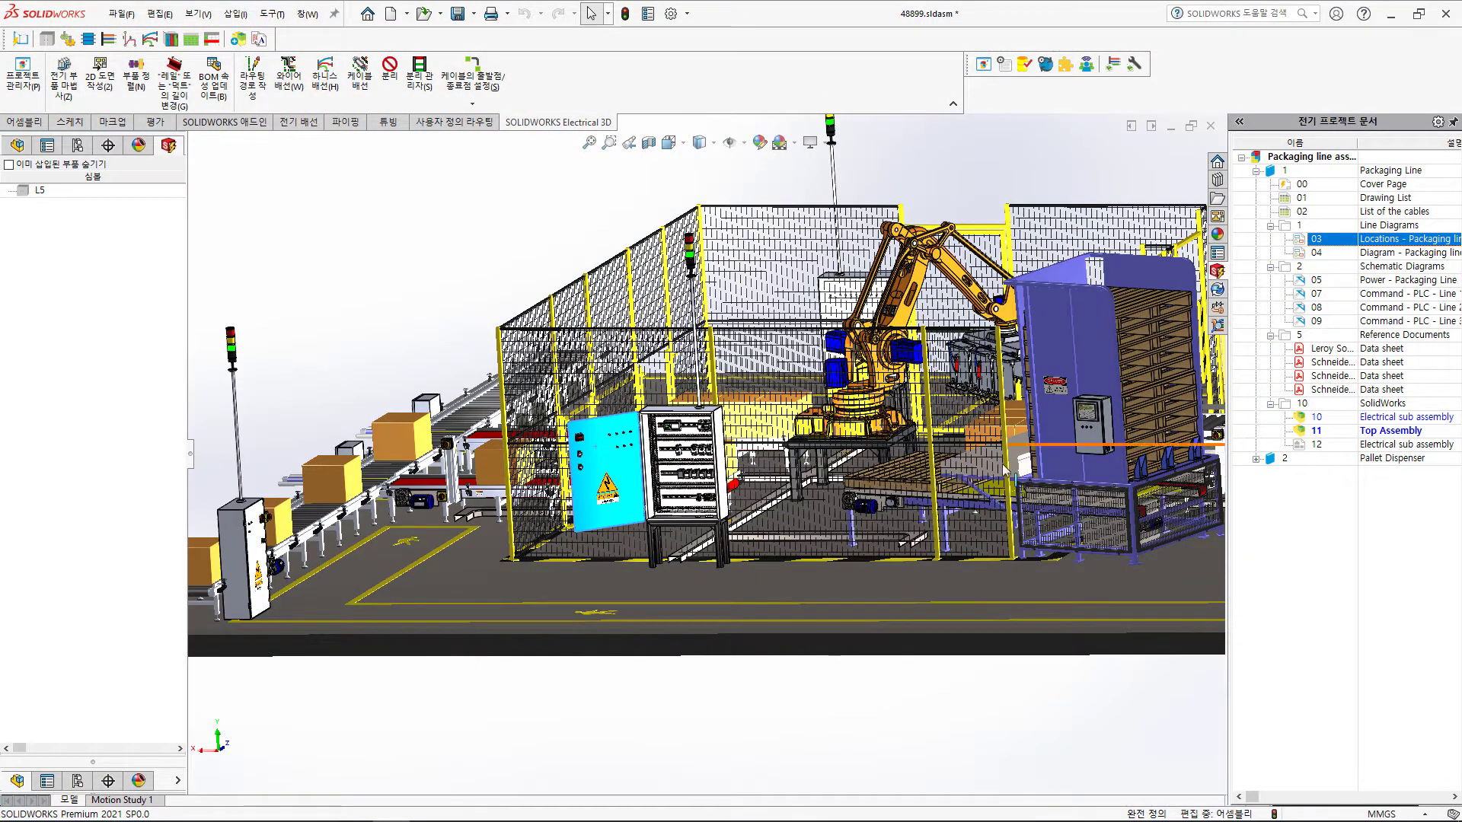
middle_click_drag(826, 522, 952, 495)
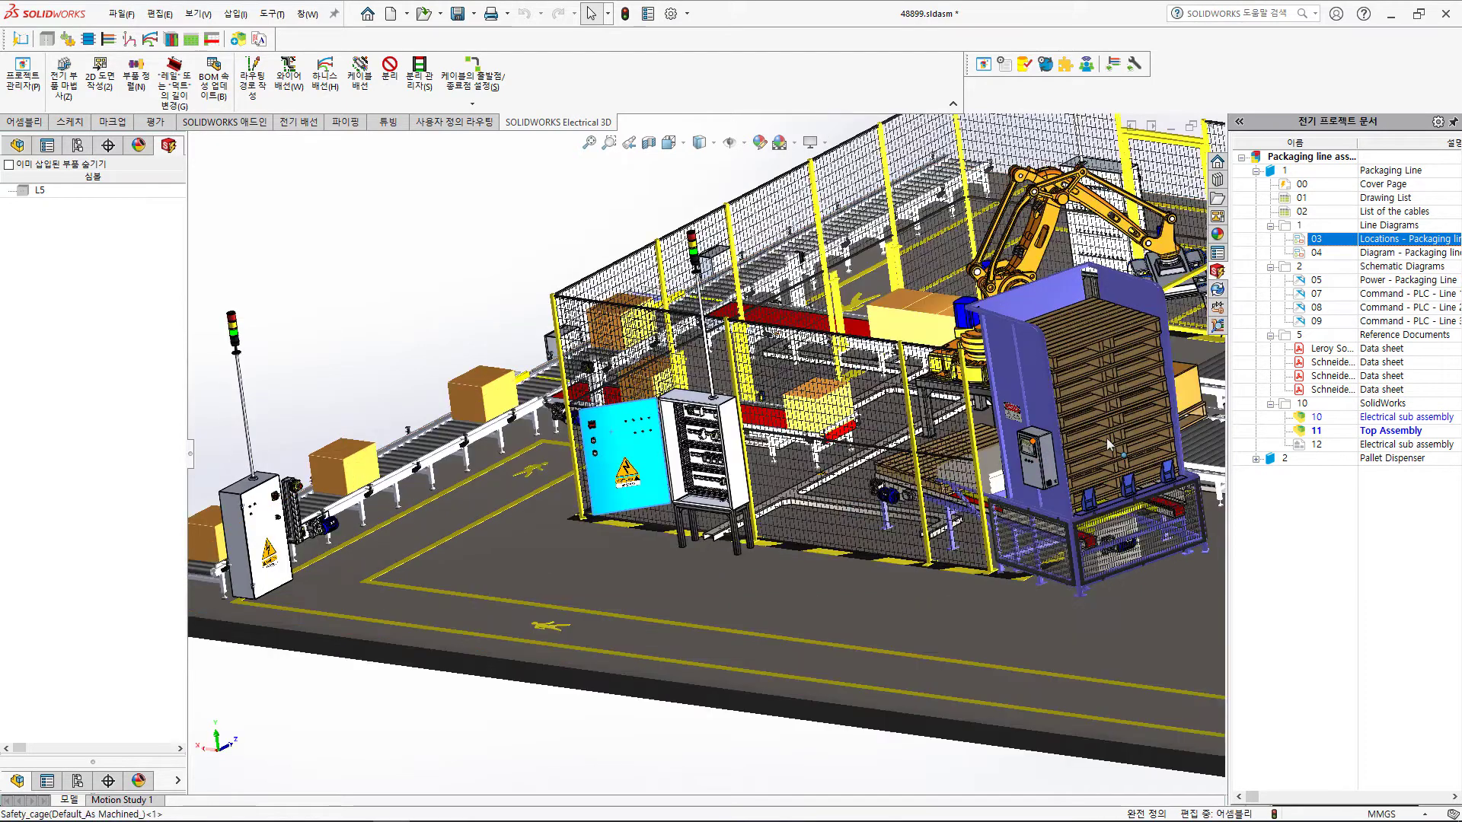
right_click(1353, 423)
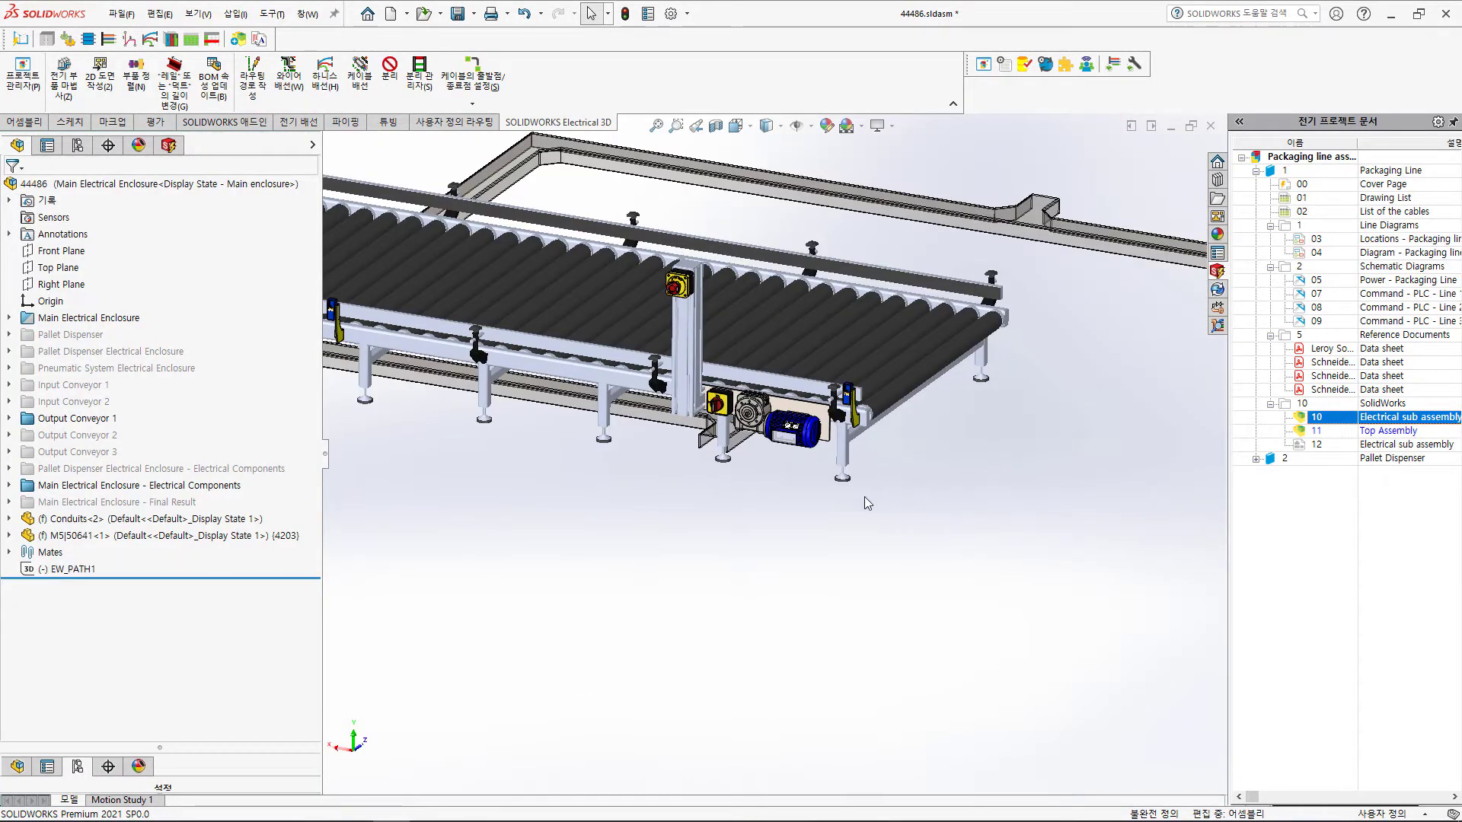
List the assembly's electrical components and locate conveyor motor M4 in the model.
left_click(169, 145)
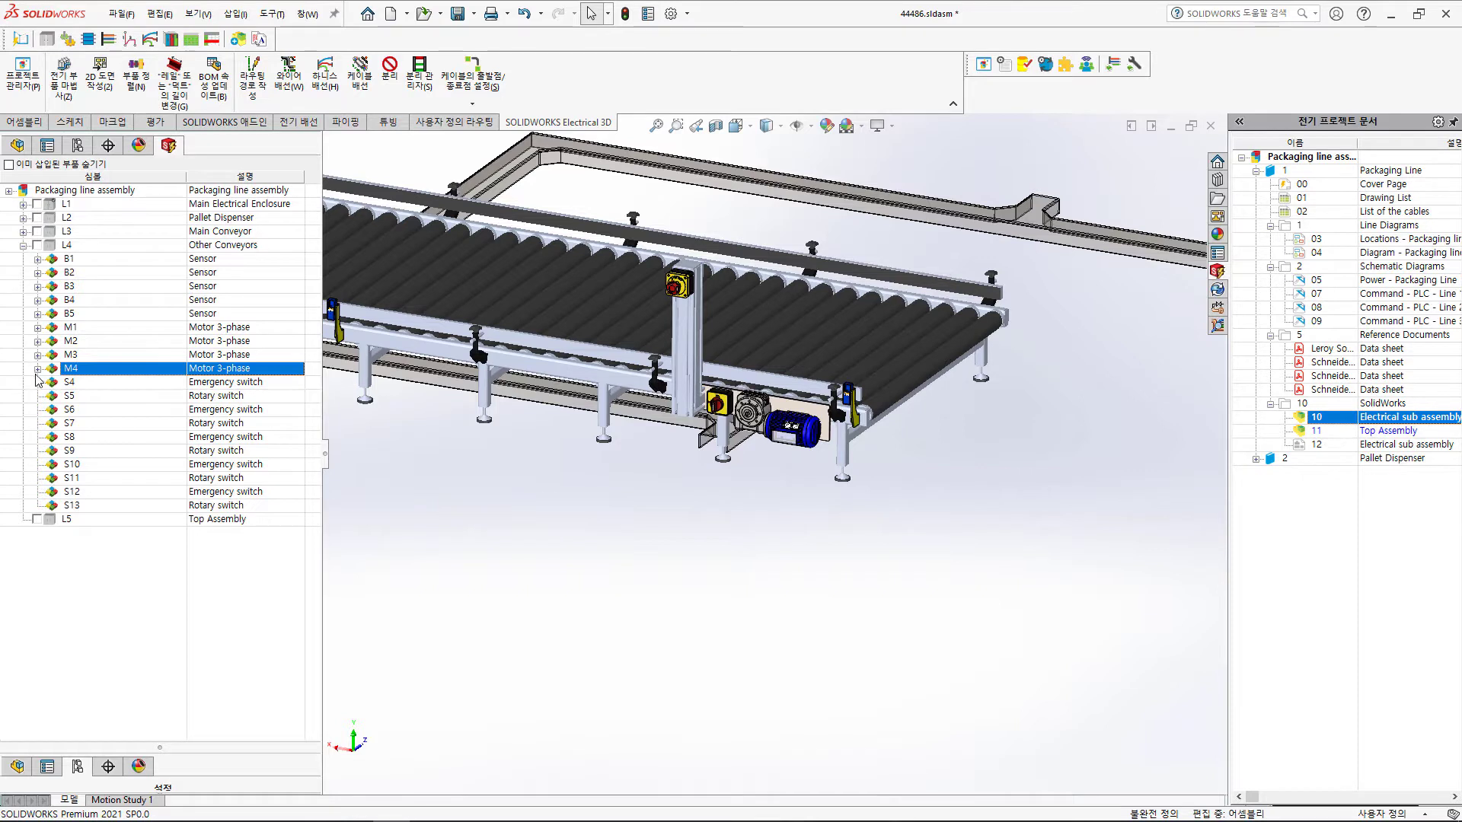
left_click(85, 331)
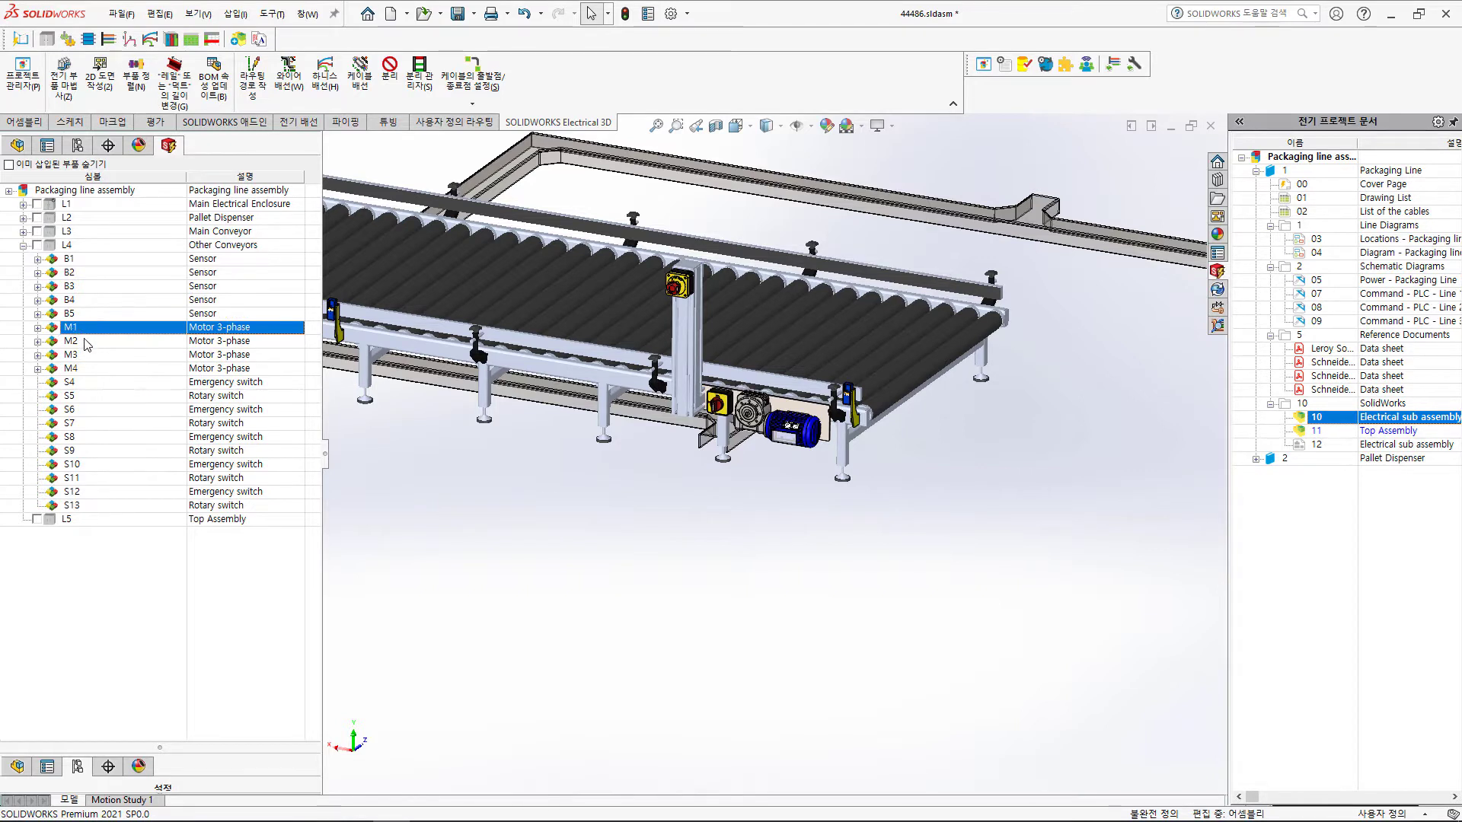
left_click(77, 372)
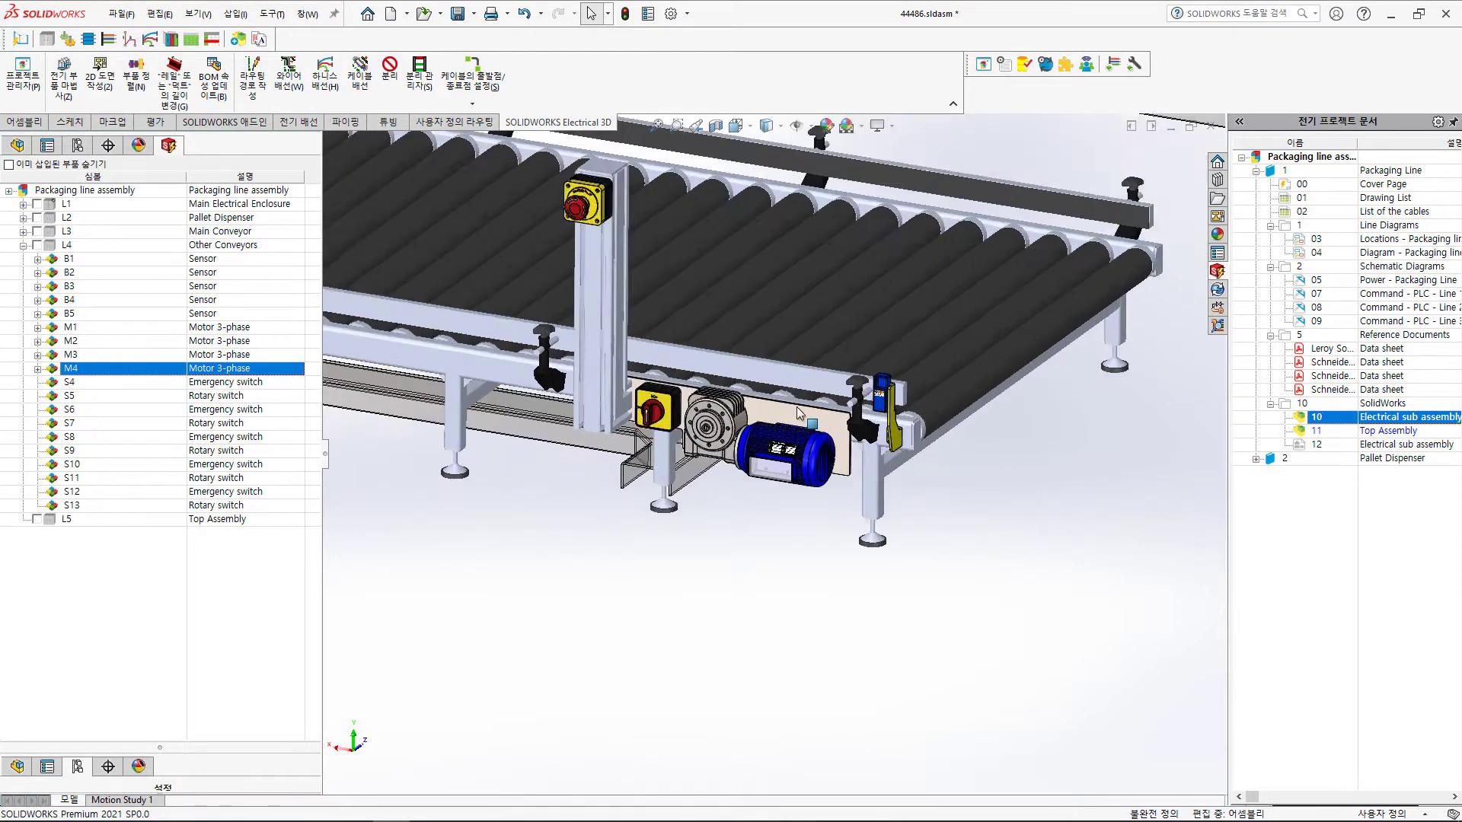
scroll(799, 419, "down", 3)
scroll(801, 422, "down", 3)
left_click(811, 500)
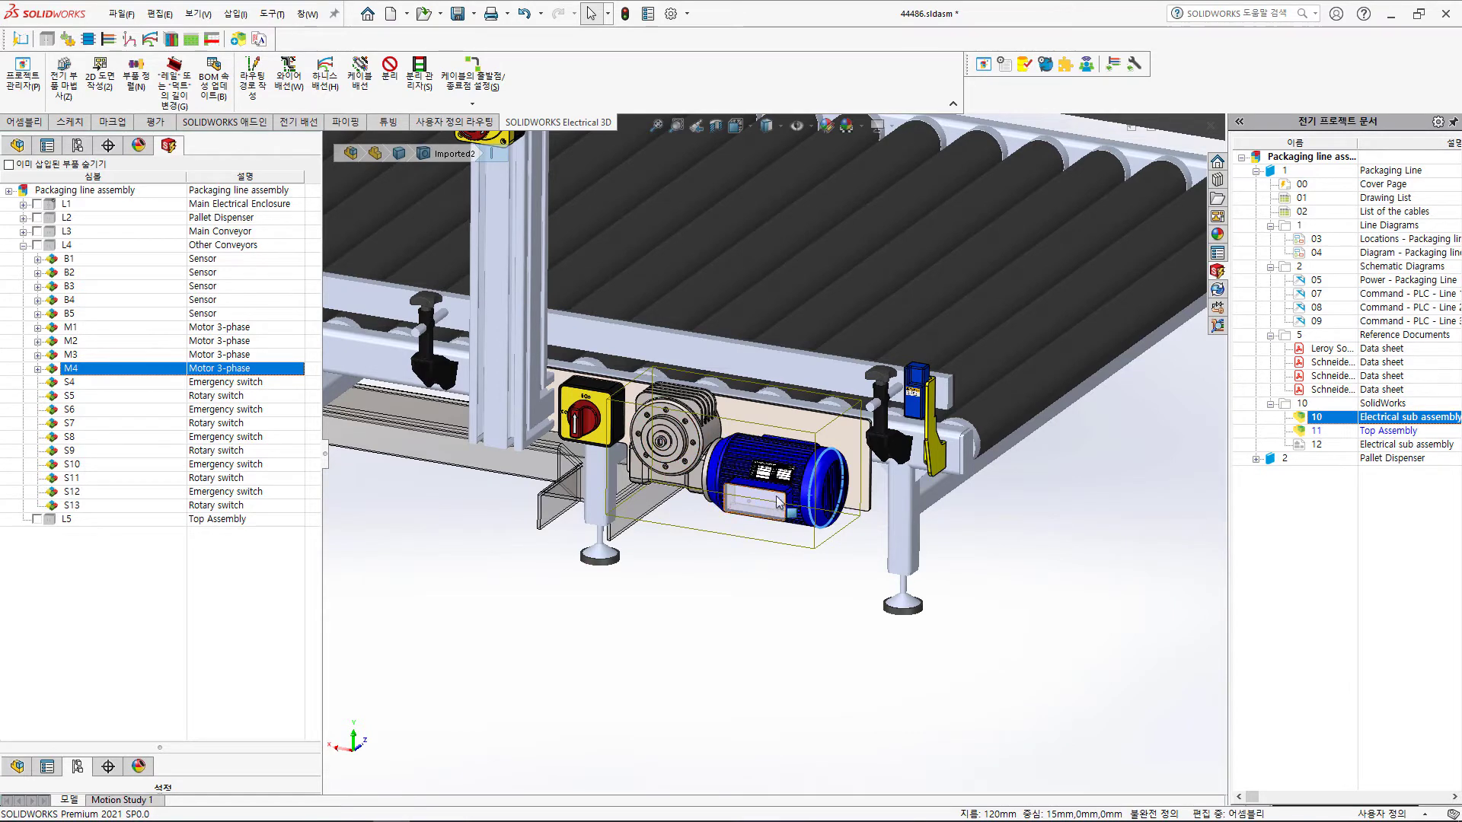
scroll(730, 498, "up", 2)
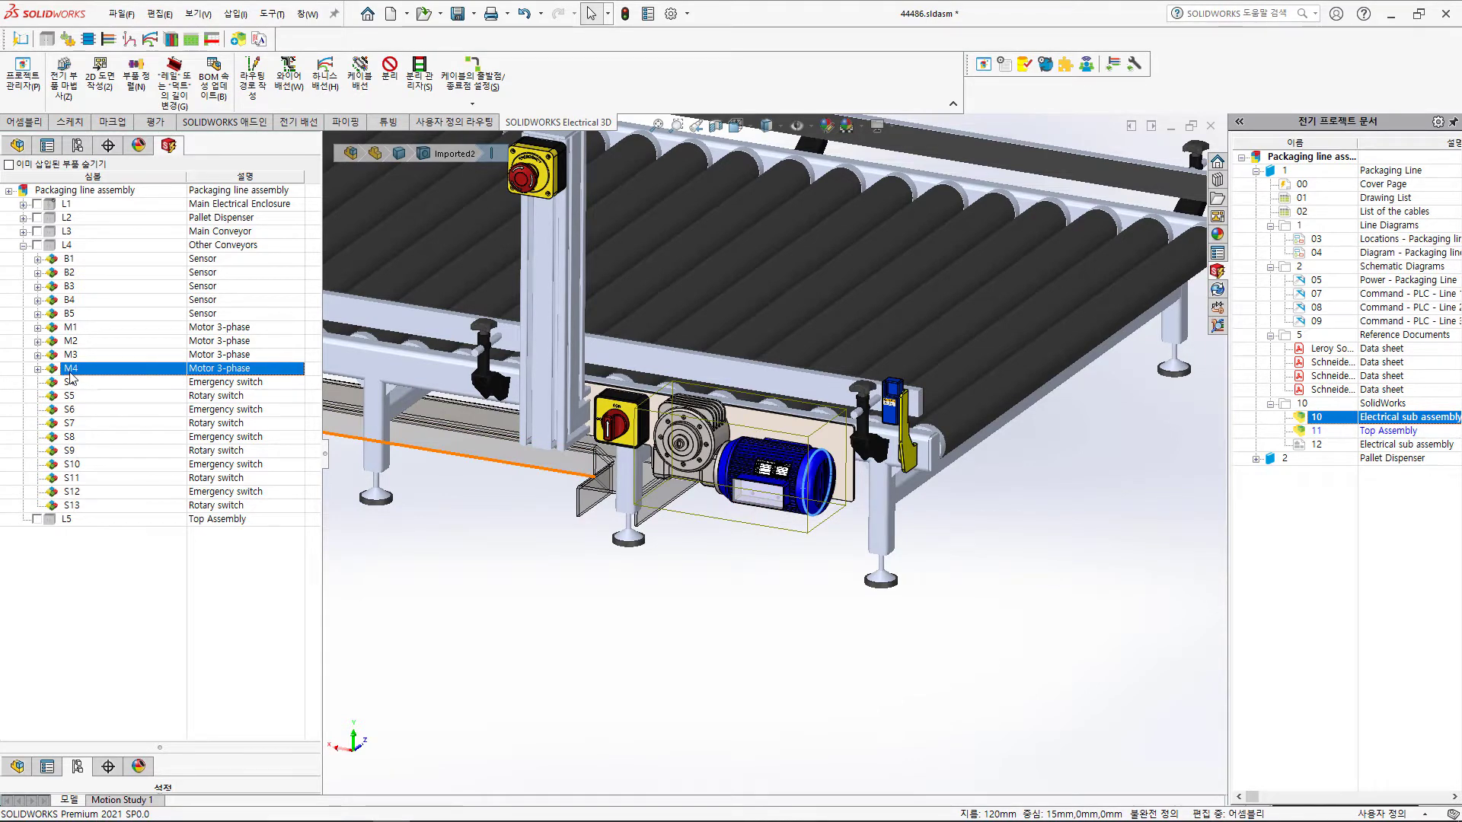
scroll(707, 484, "up", 2)
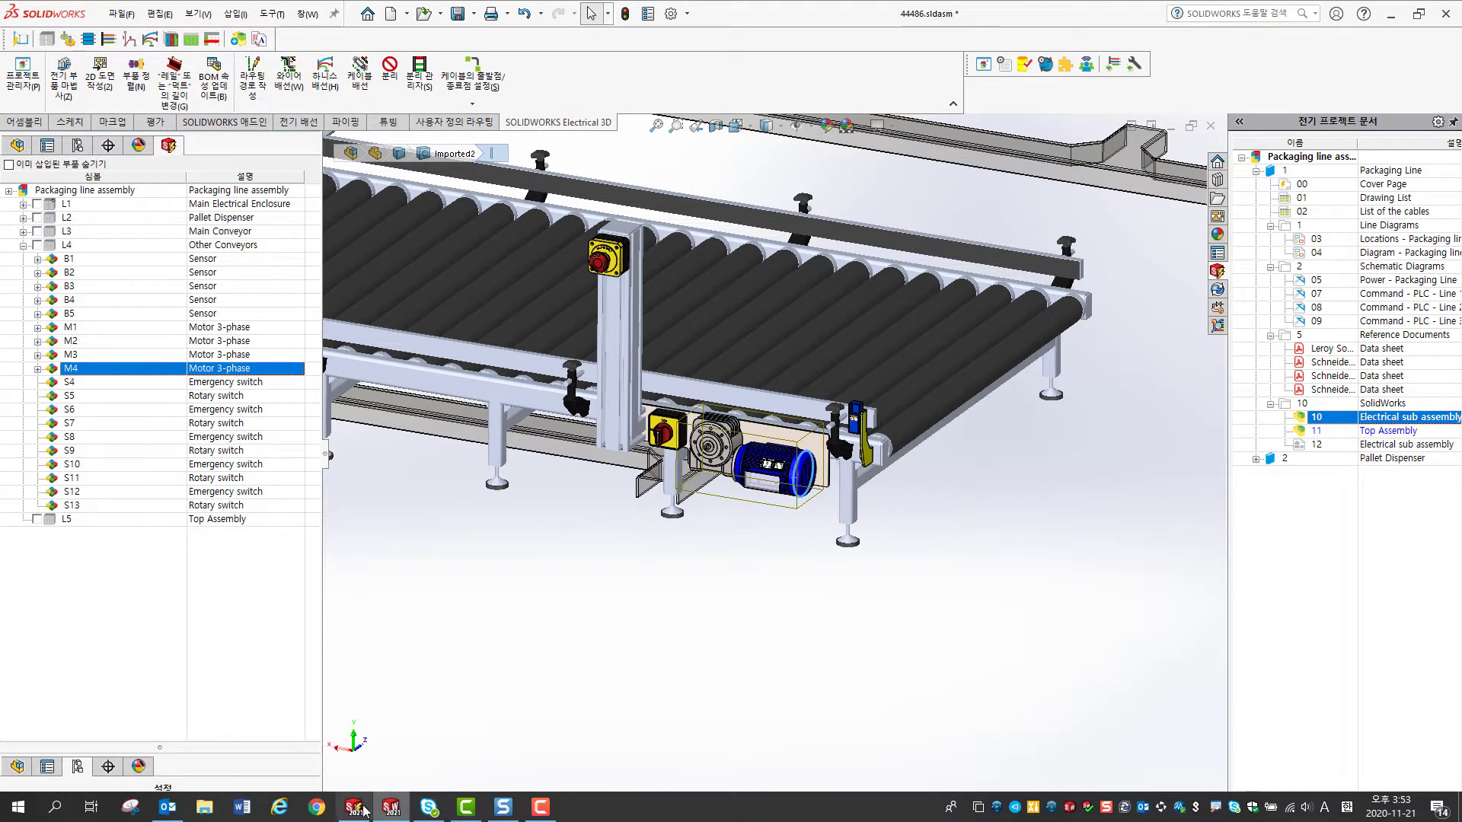
Open Packaging line assembly from Project Manager, accepting the other-user warning and reopening its last drawing.
left_click(354, 807)
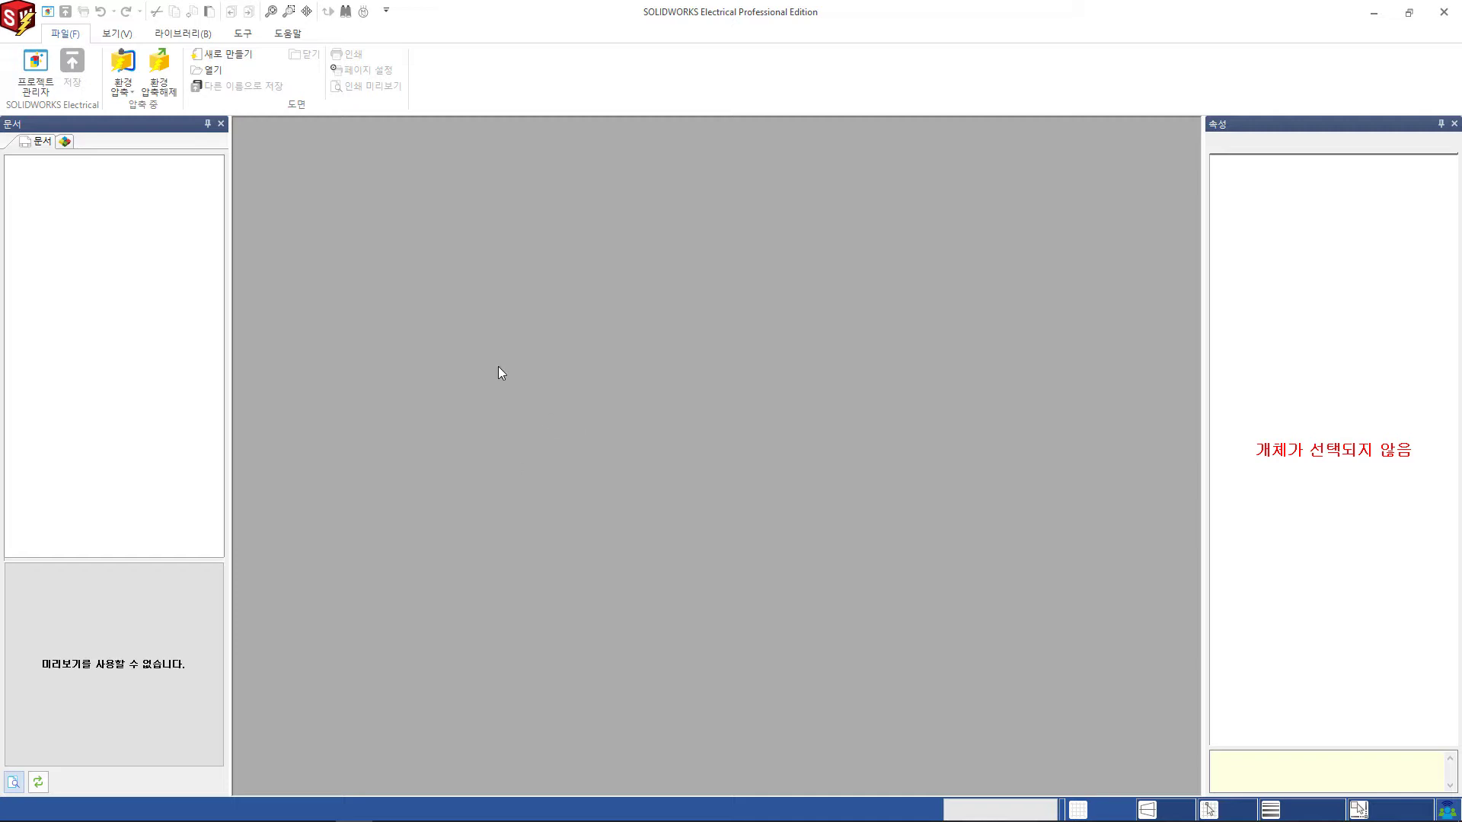
left_click(29, 76)
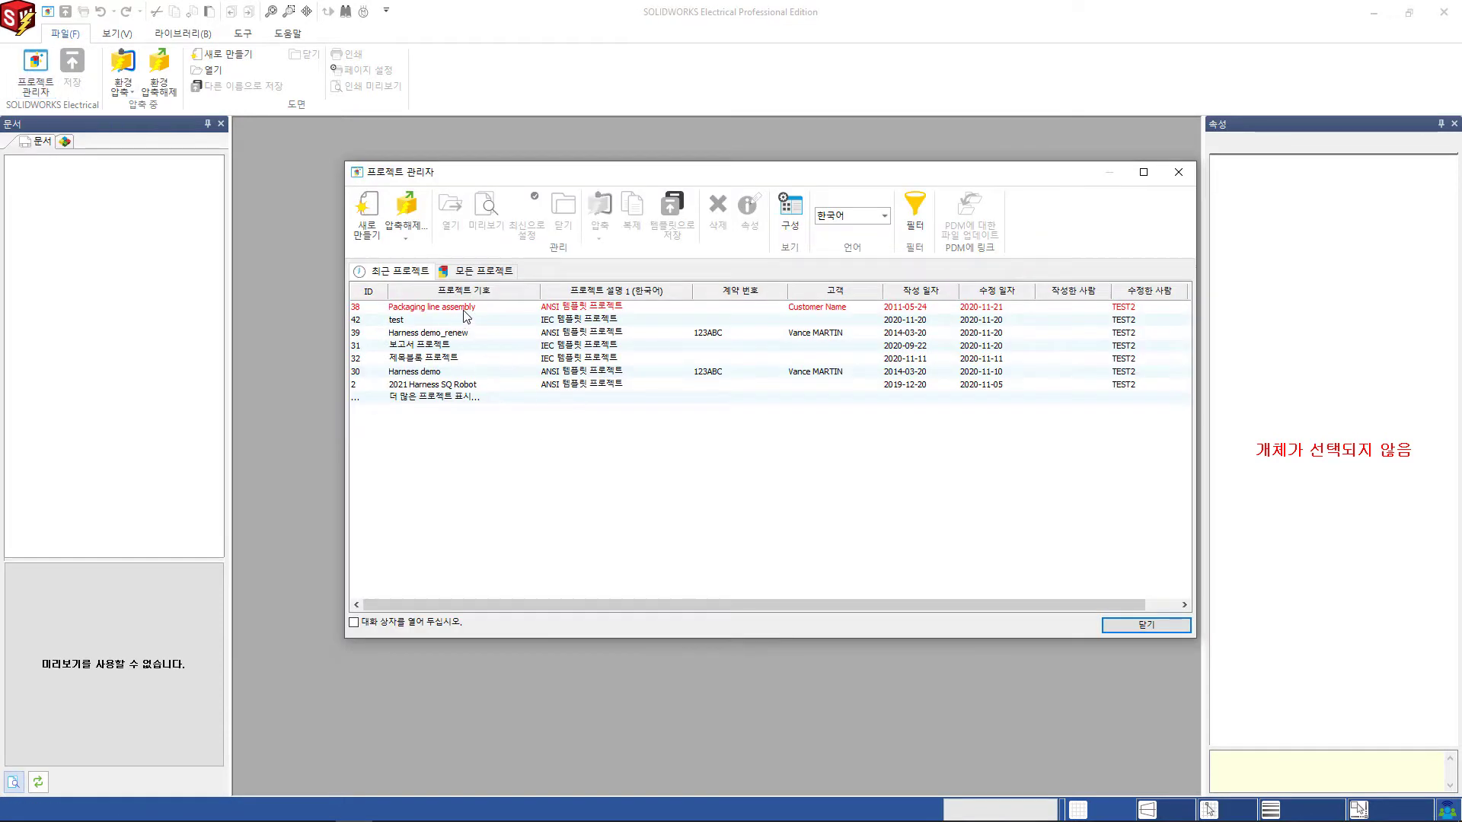
left_click(466, 309)
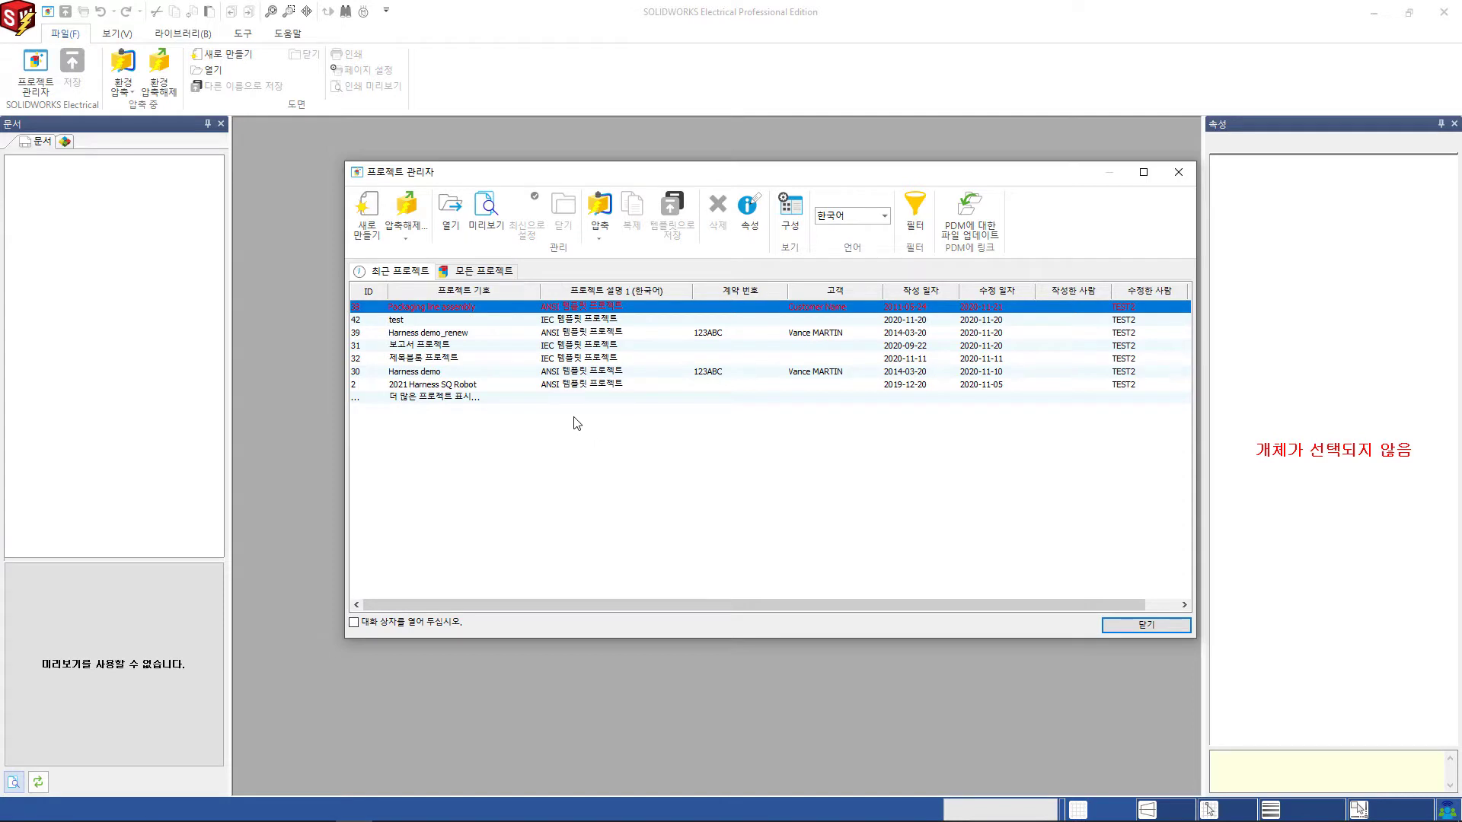
right_click(466, 308)
left_click(507, 315)
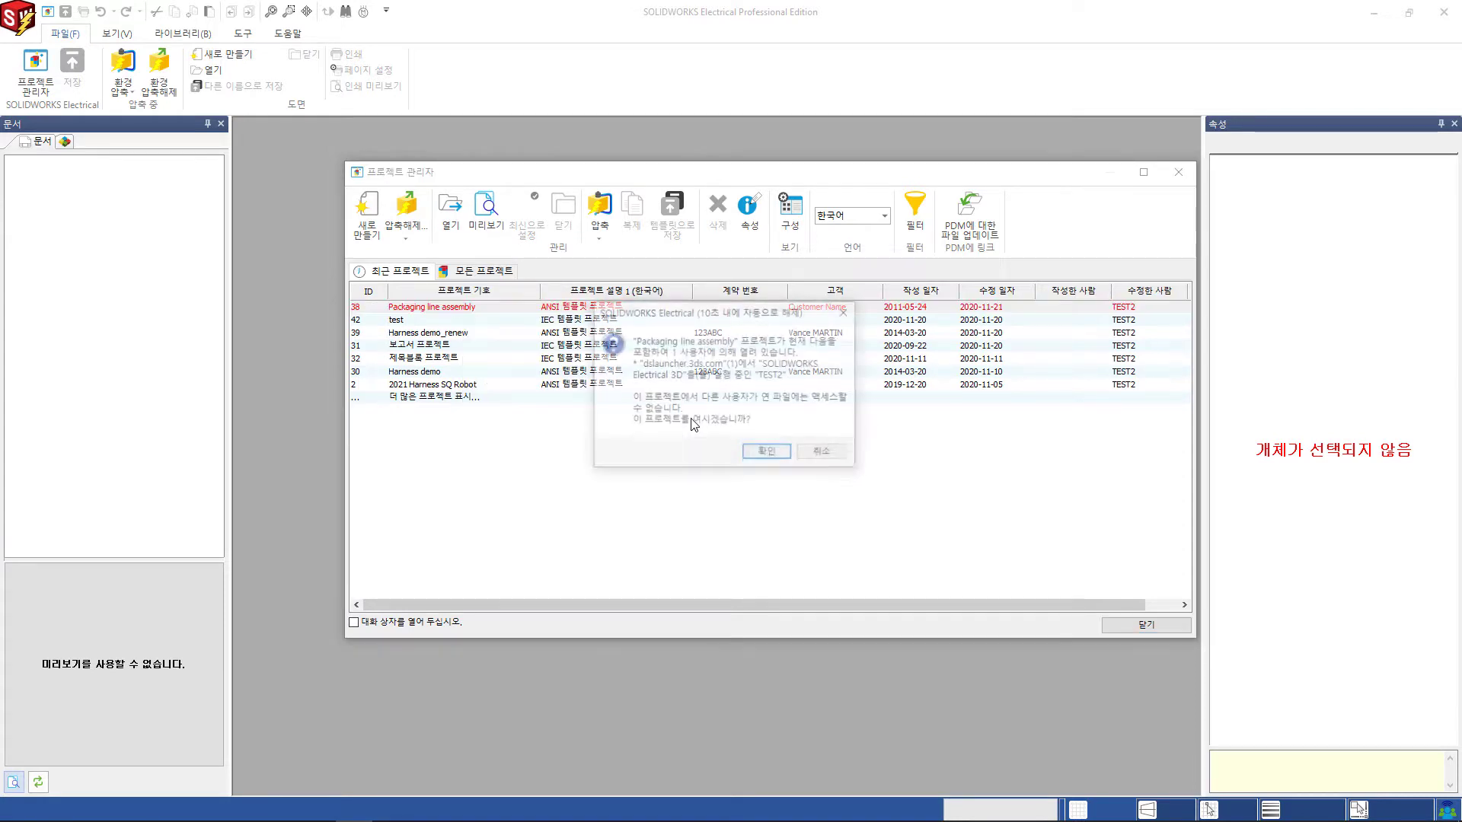
left_click(766, 454)
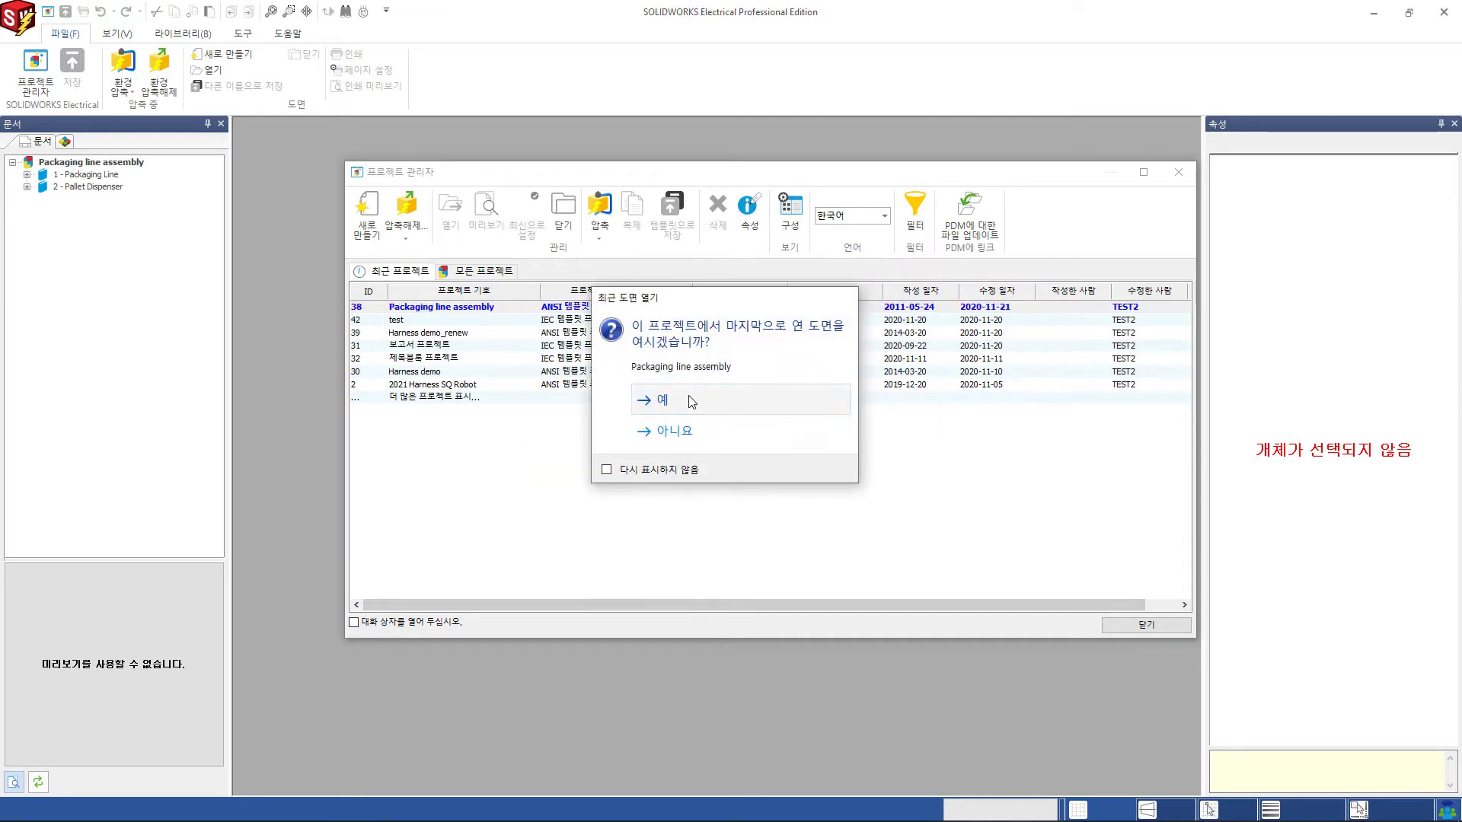
left_click(708, 394)
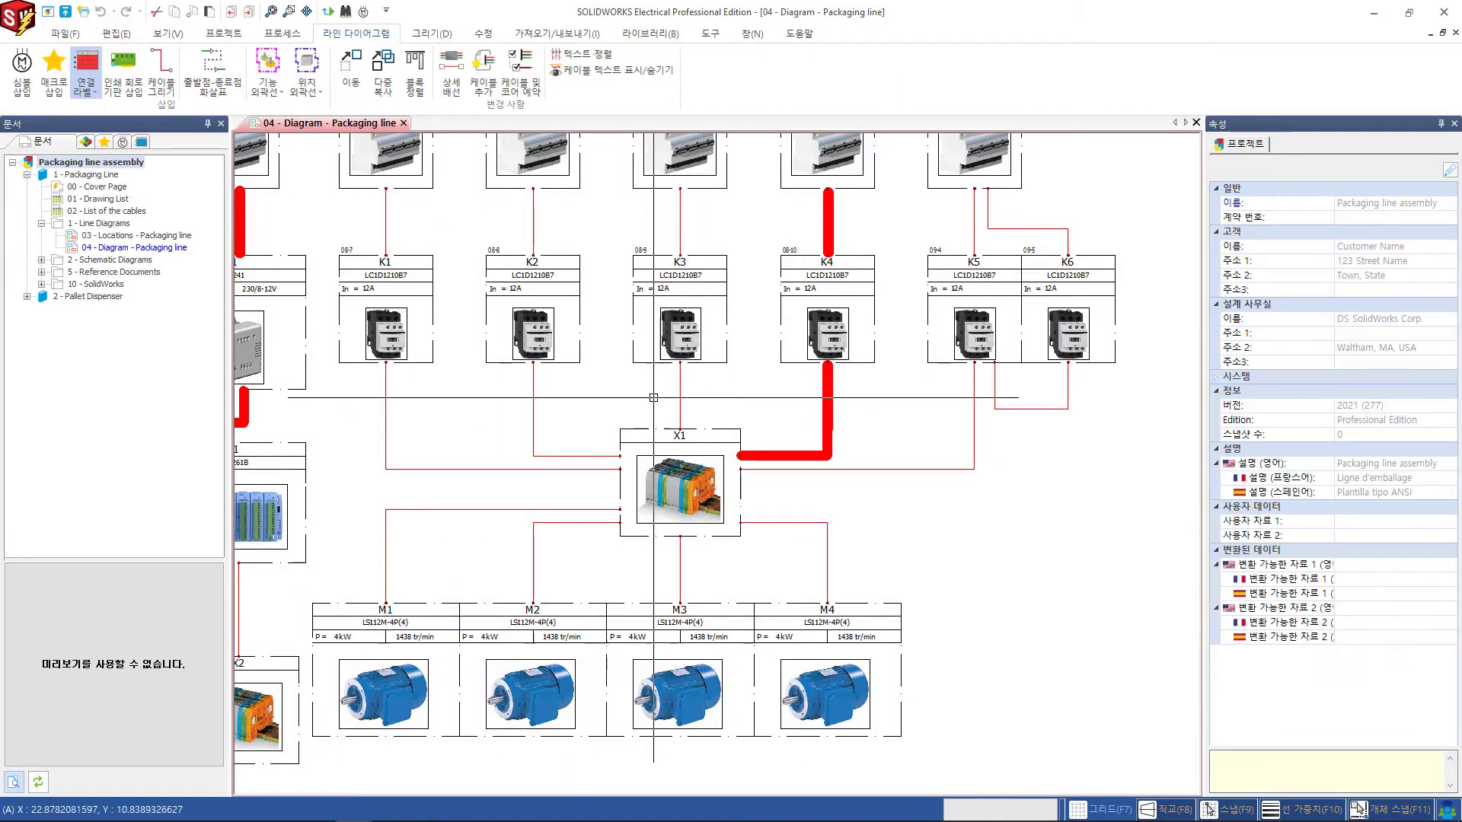
Open the 03 - Locations drawing and zoom over its 3D layout.
left_click(42, 259)
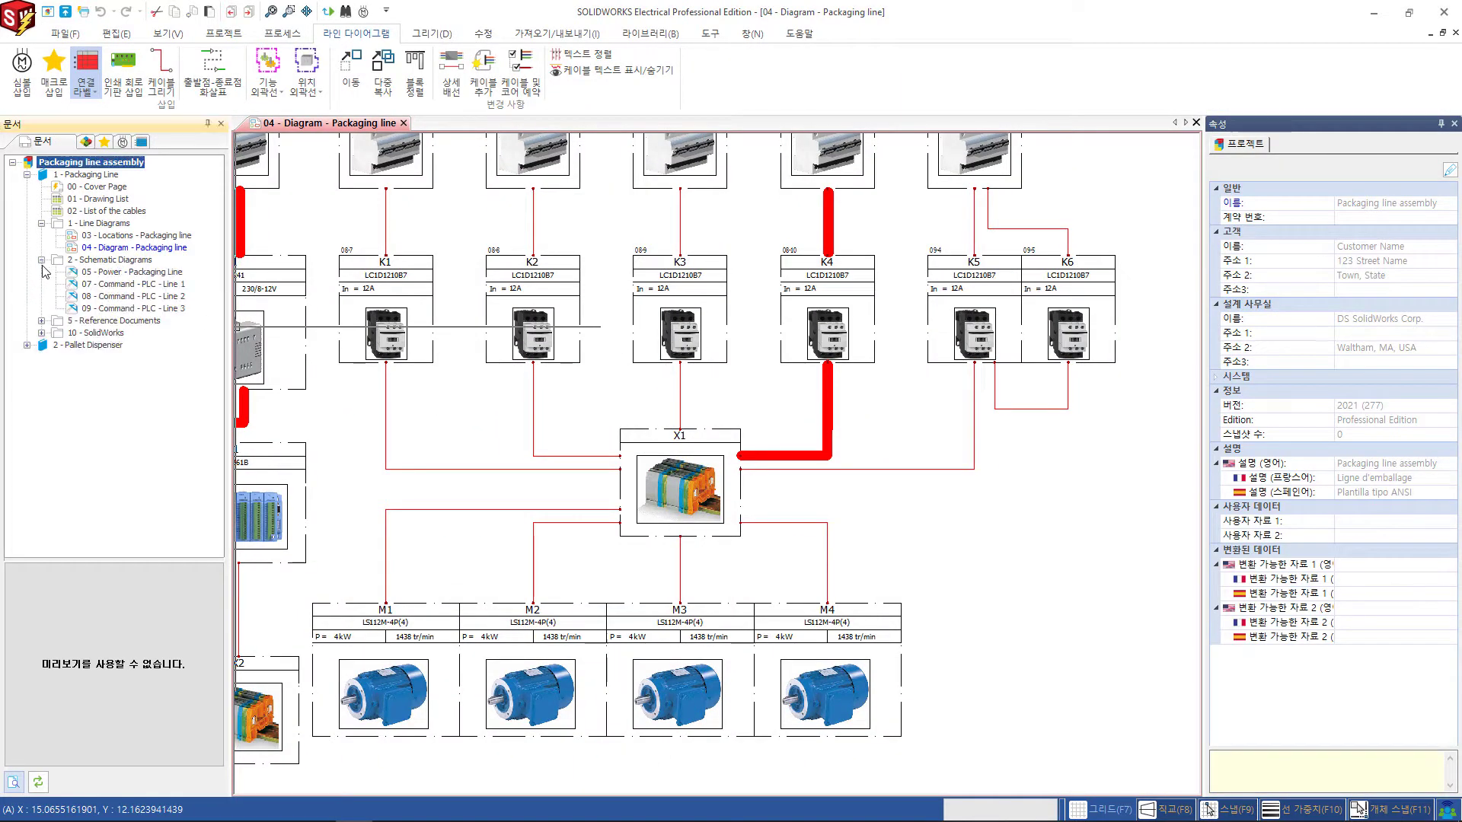
left_click(42, 321)
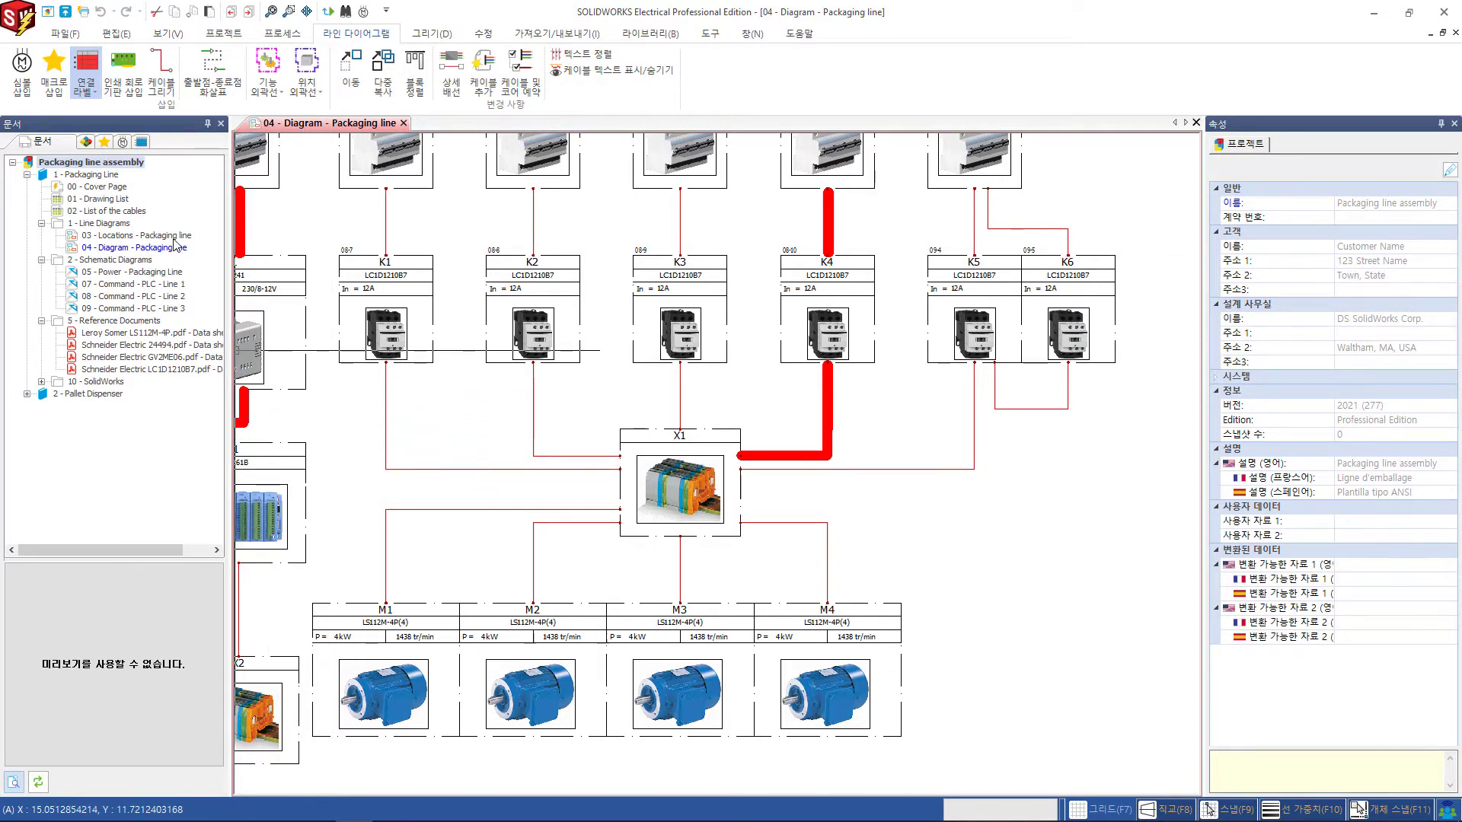
double_click(144, 235)
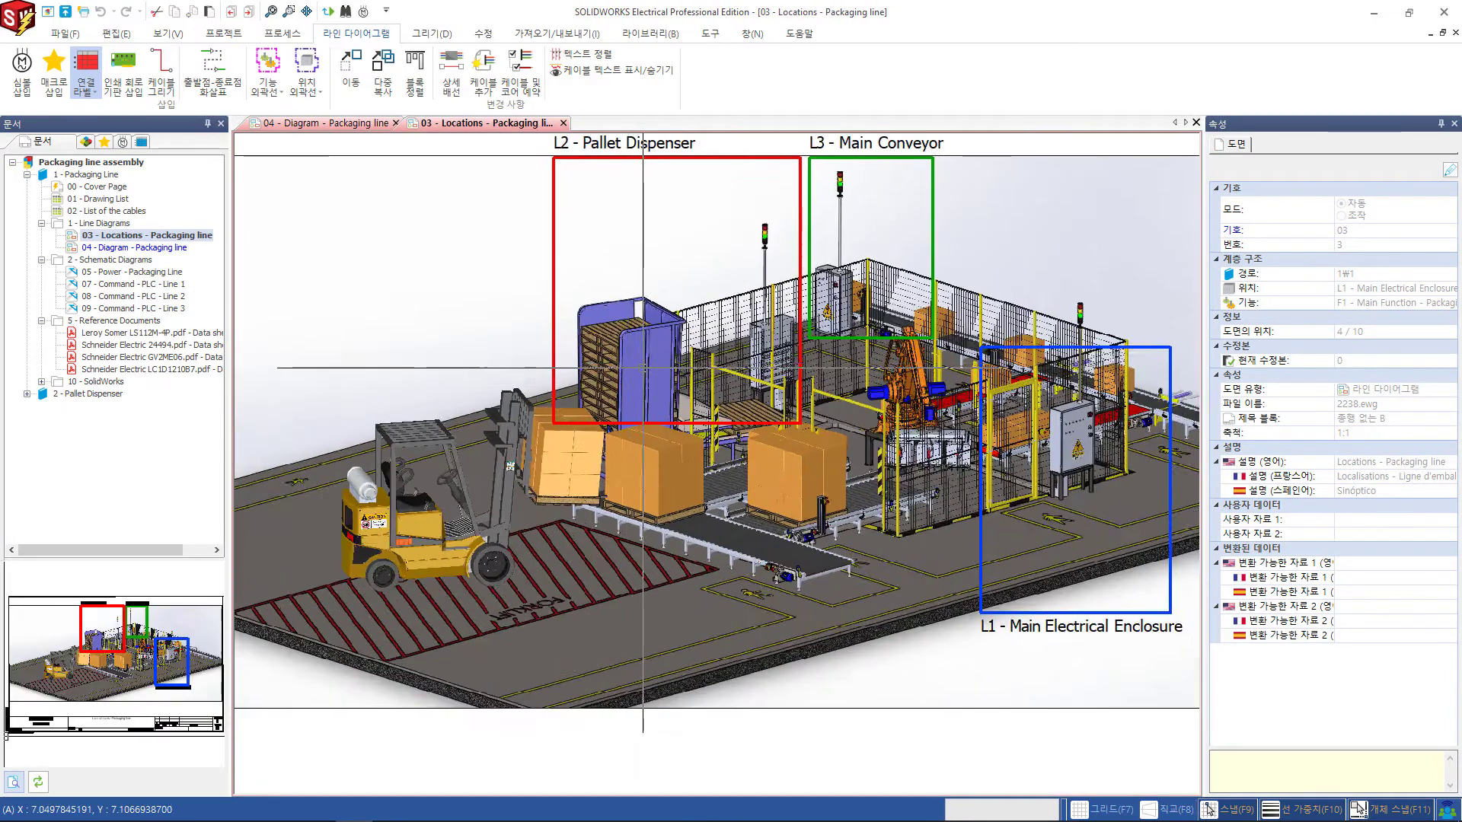
scroll(643, 368, "down", 2)
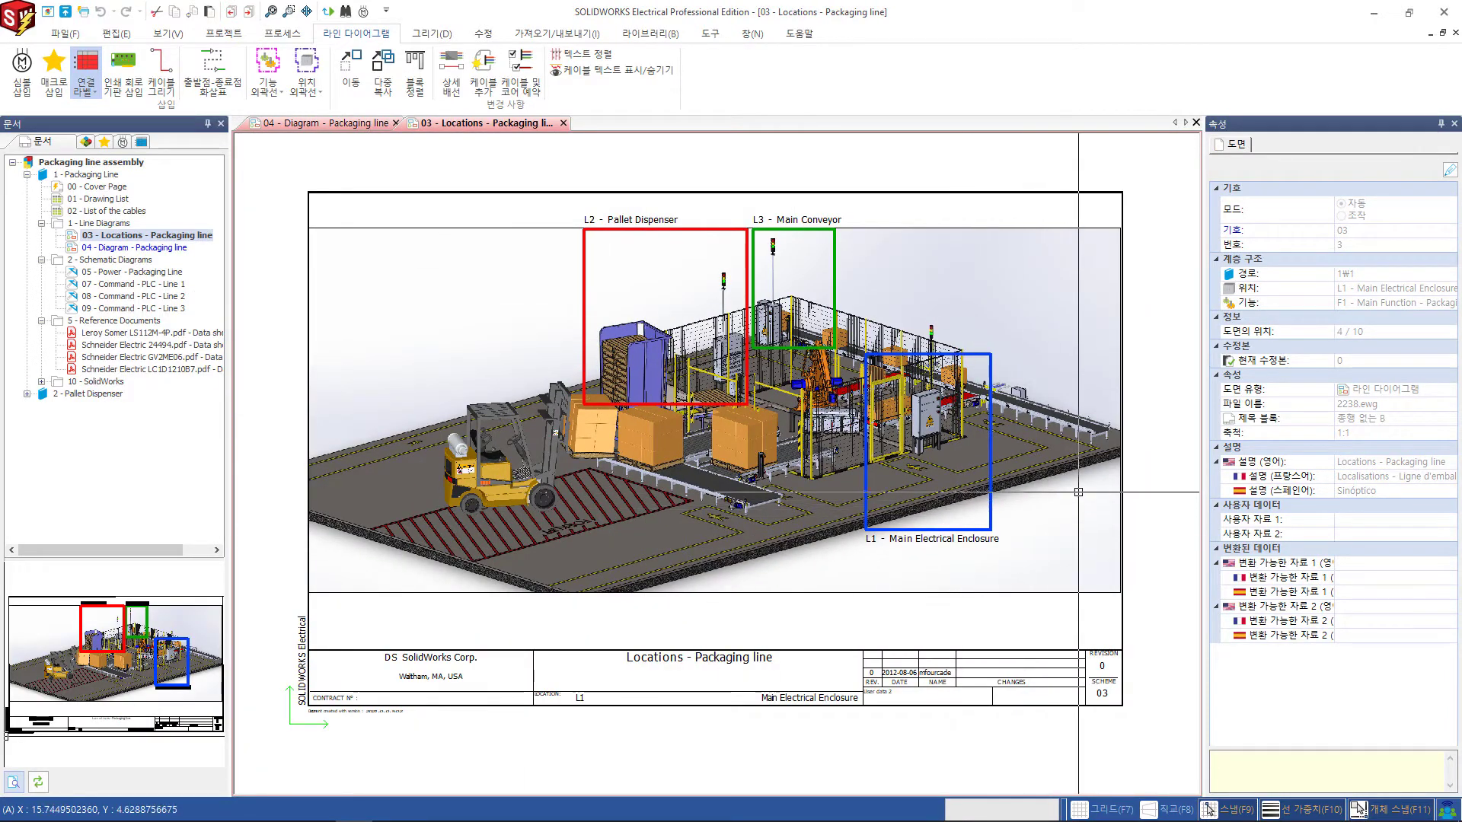
scroll(1078, 491, "up", 1)
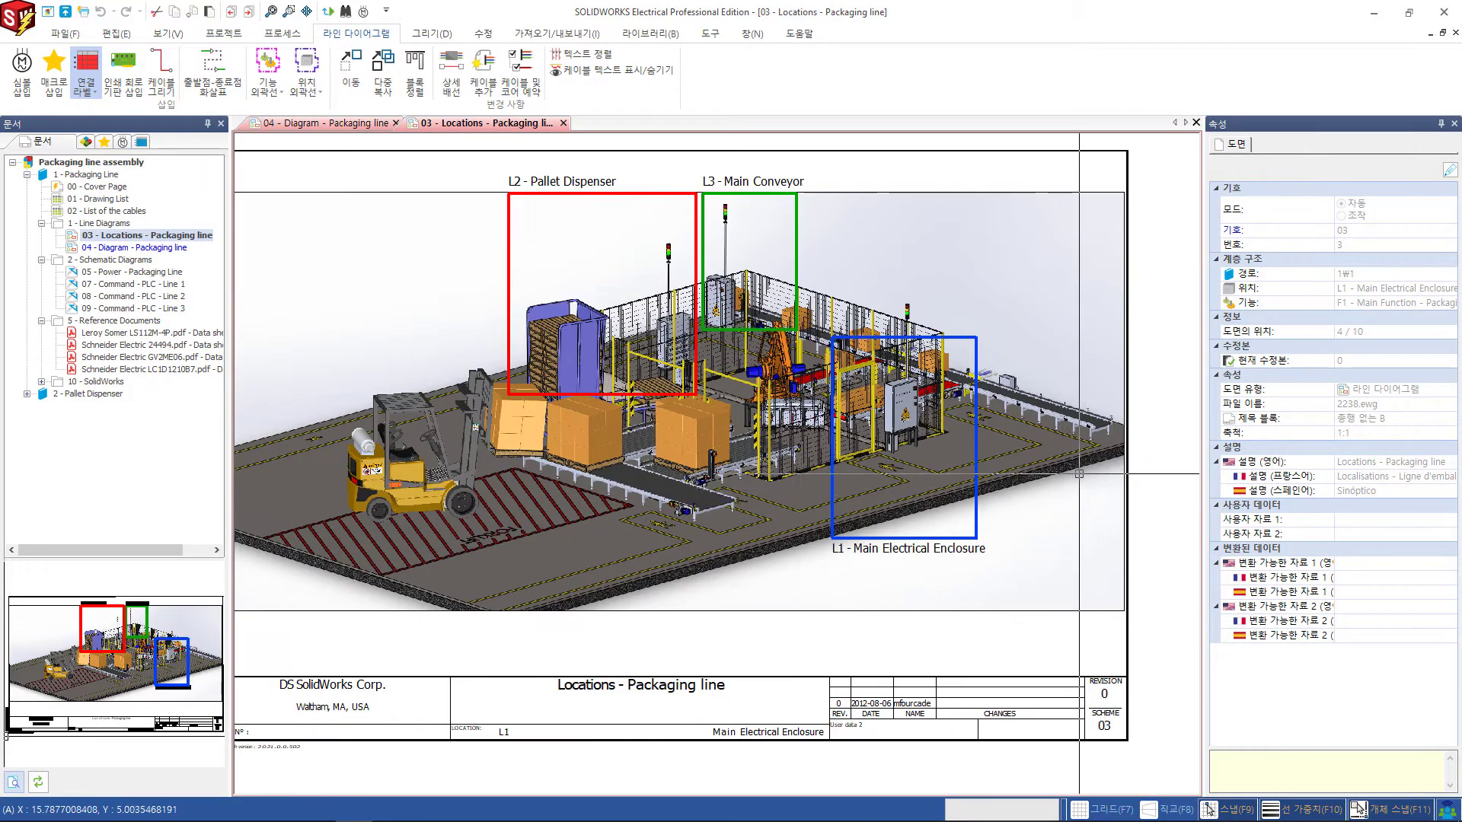
Return to 04 - Diagram - Packaging line and zoom to terminal X1 and the motors.
double_click(91, 247)
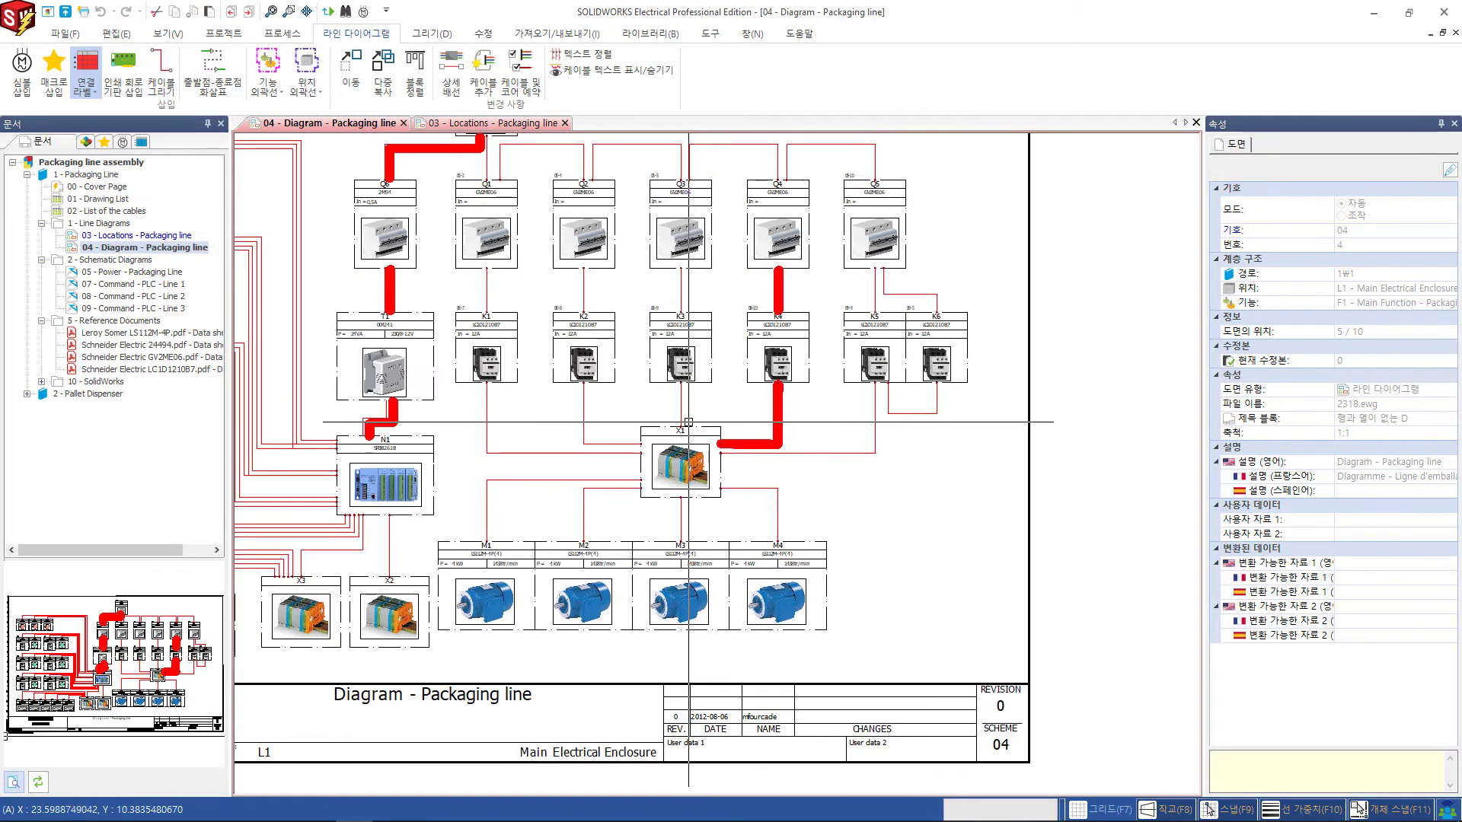
scroll(688, 423, "up", 1)
scroll(723, 434, "down", 1)
scroll(769, 453, "down", 1)
scroll(808, 466, "down", 1)
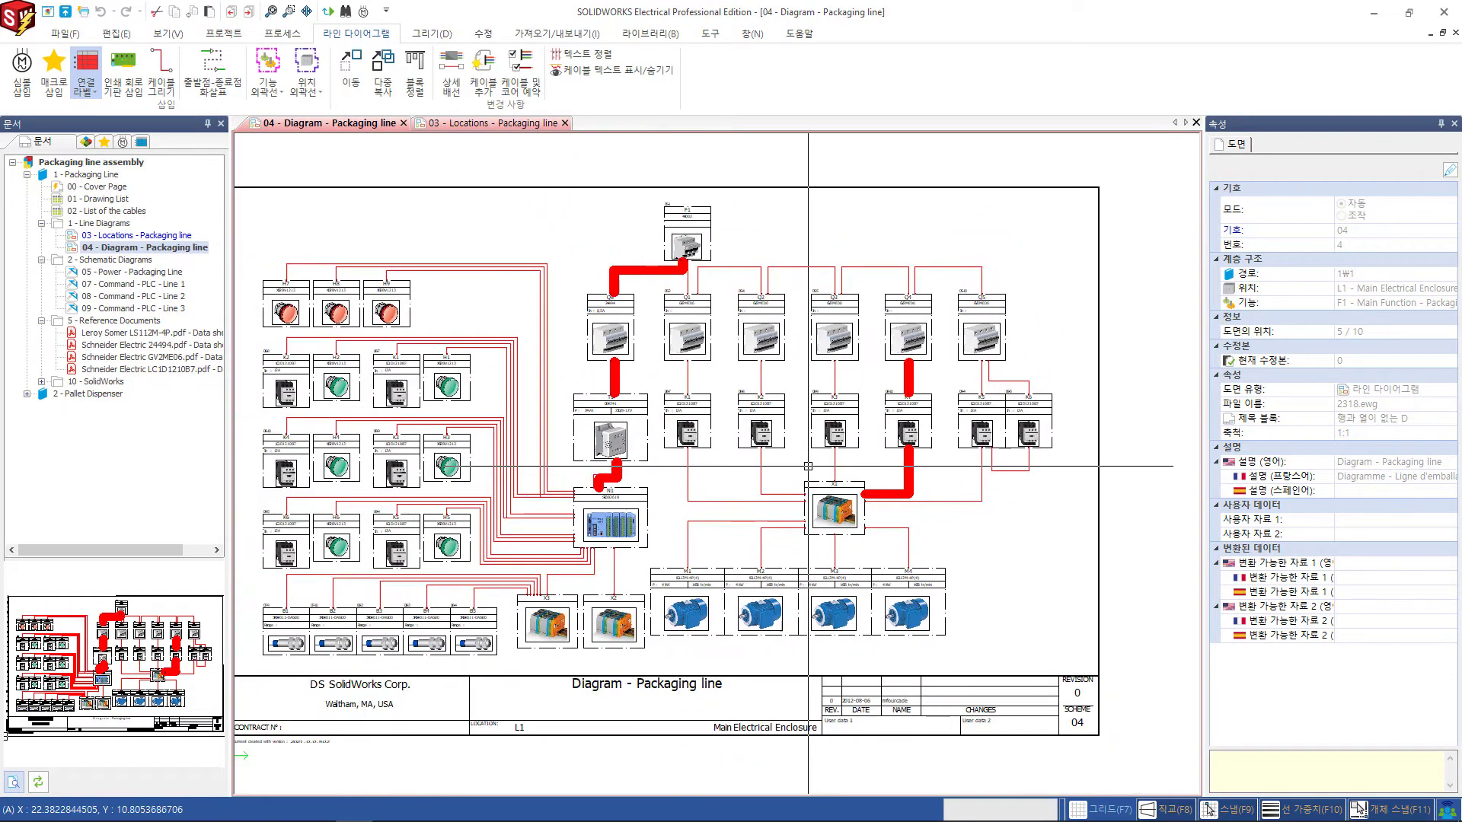
scroll(845, 469, "up", 1)
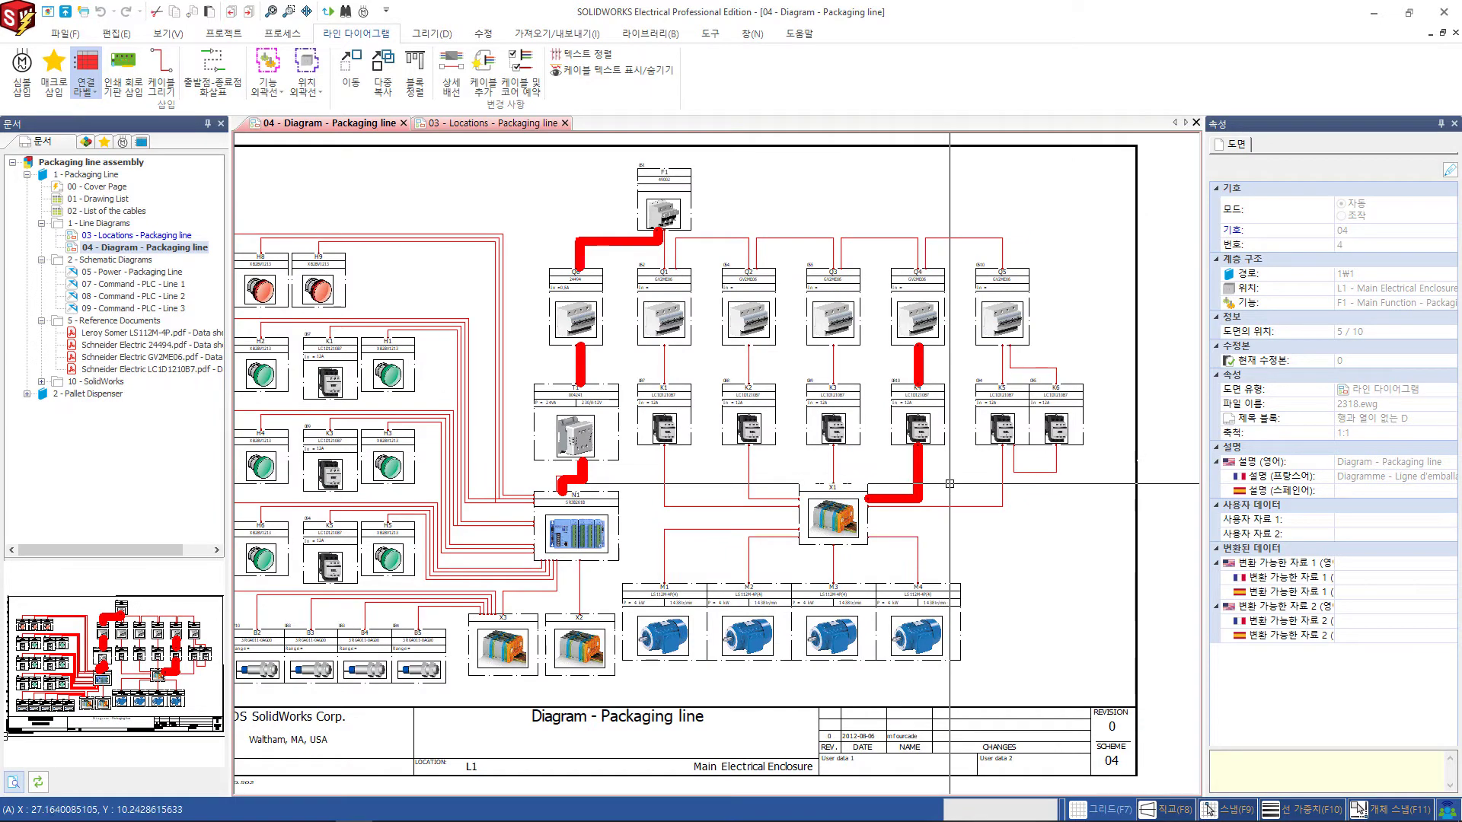
scroll(994, 560, "up", 1)
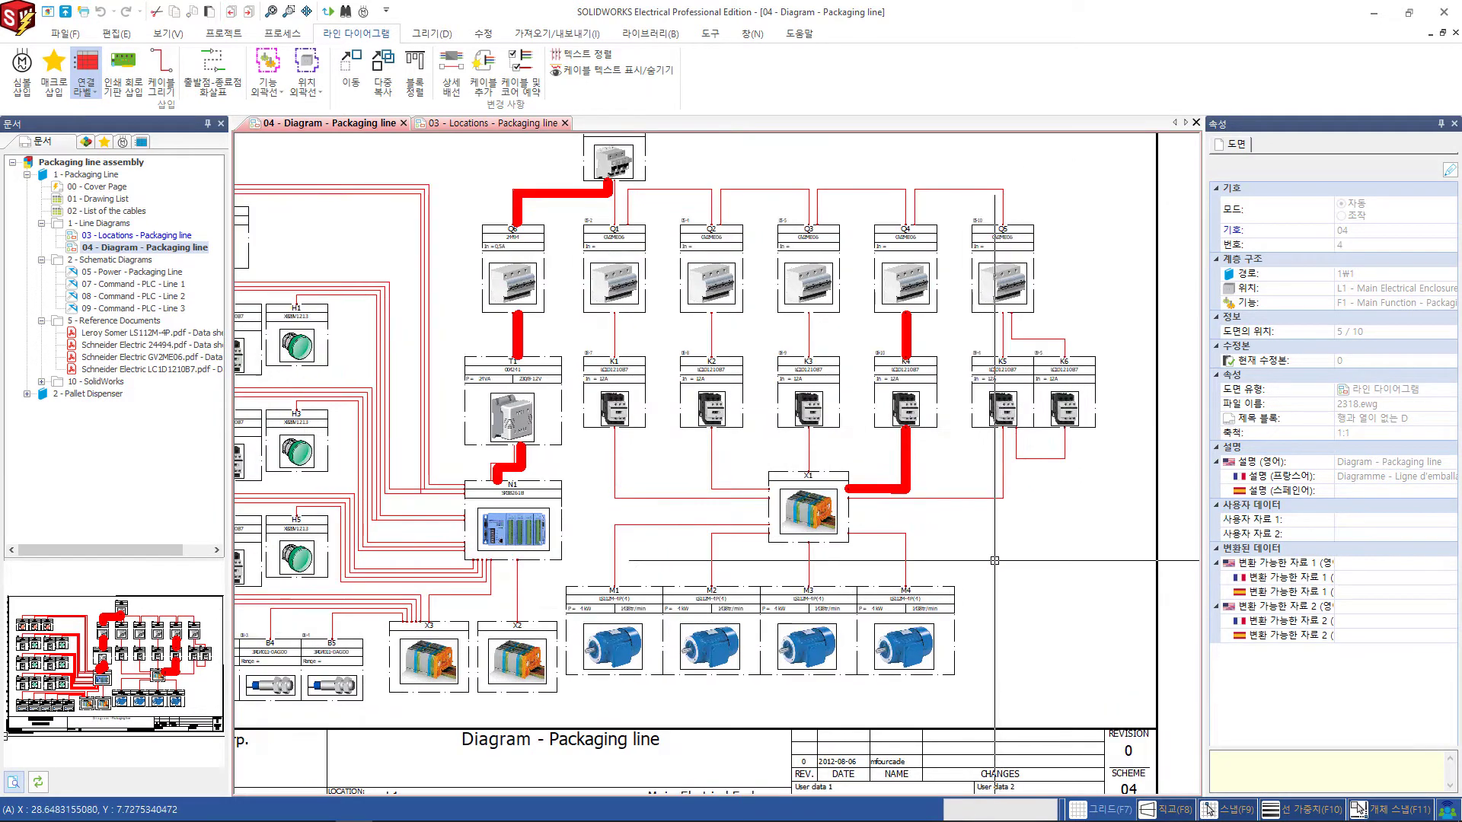
scroll(799, 569, "up", 1)
scroll(647, 573, "up", 1)
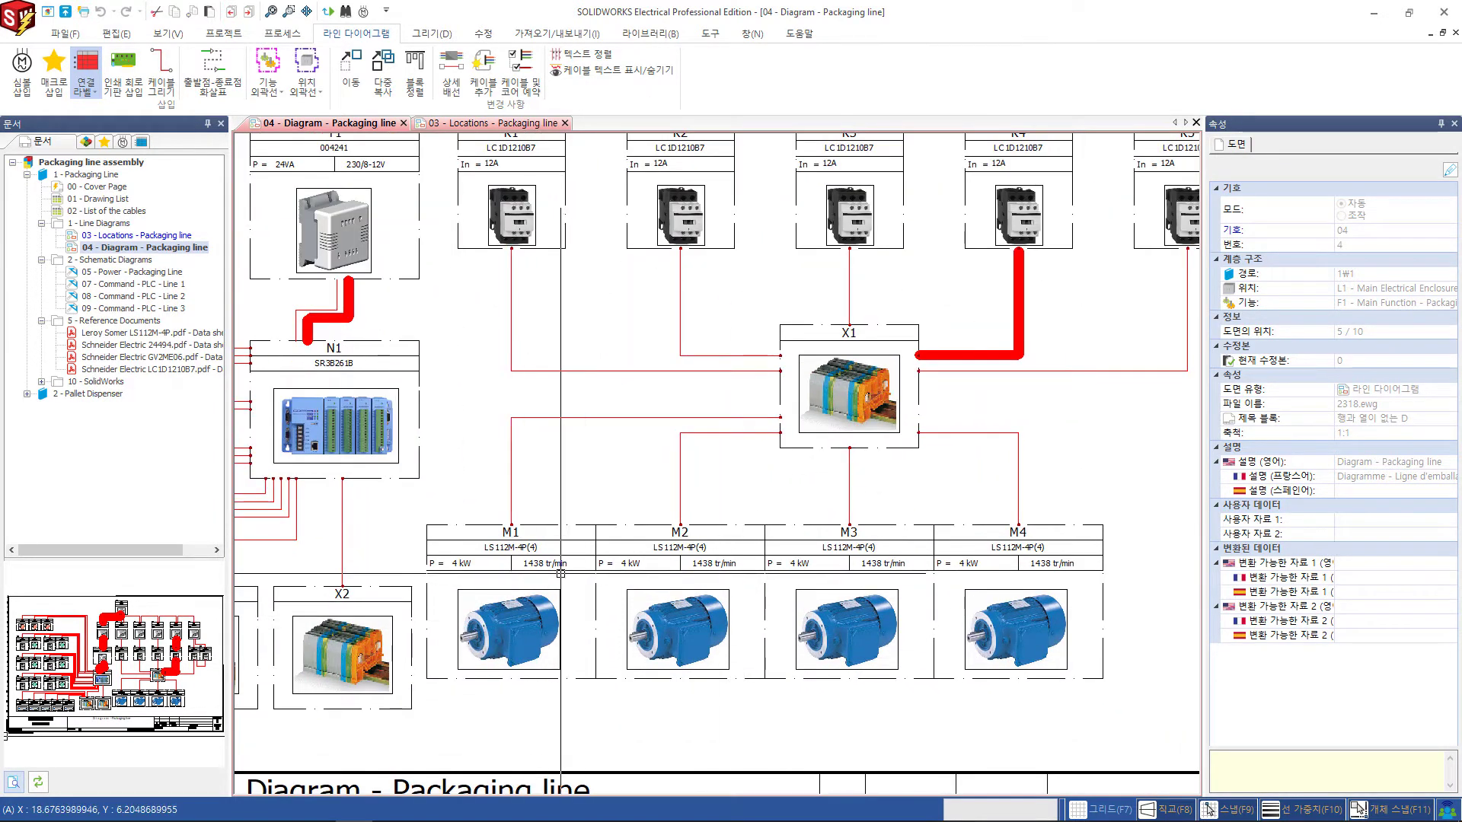
scroll(561, 572, "down", 1)
scroll(991, 578, "down", 1)
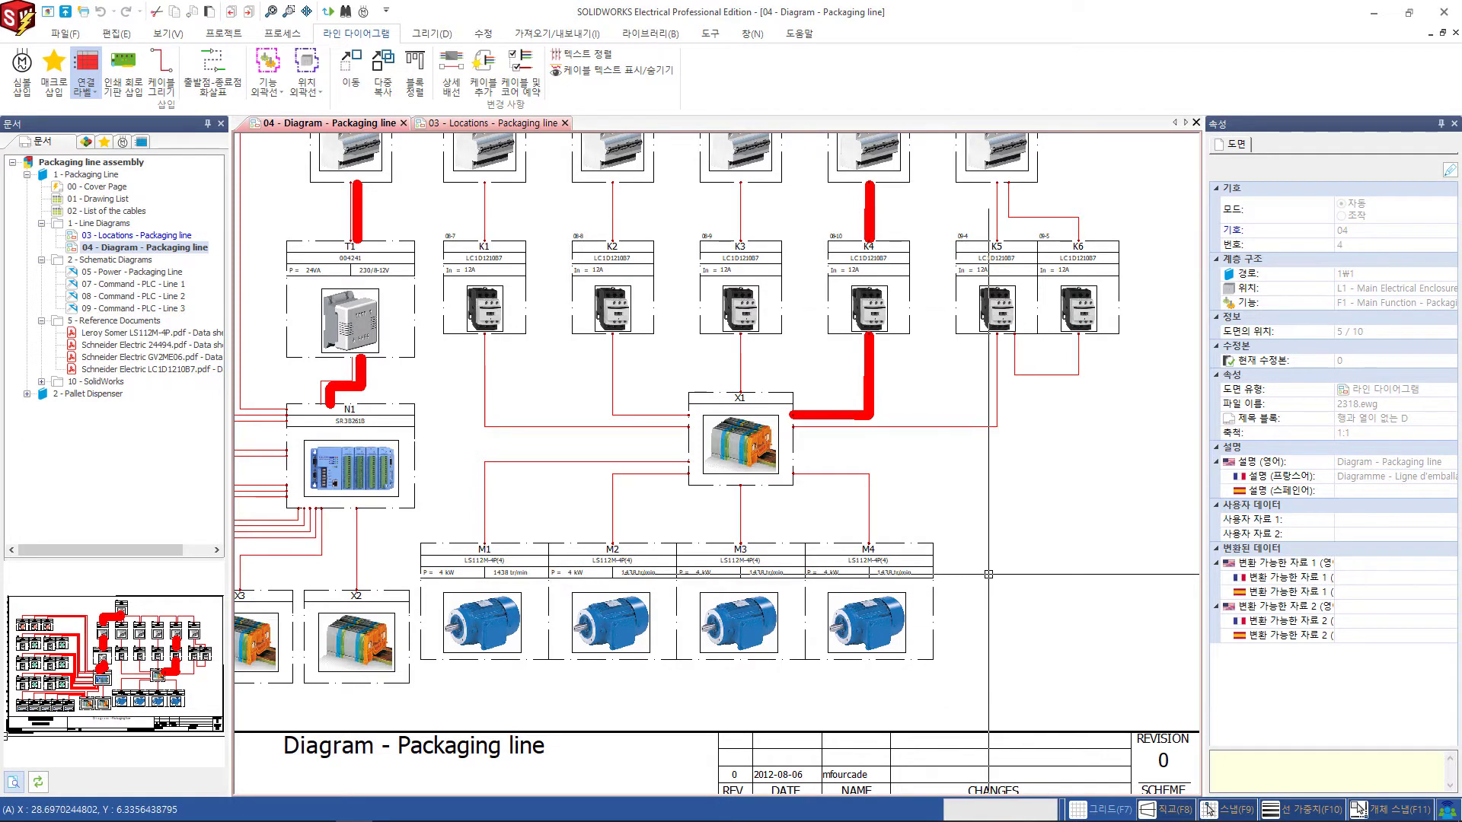
Place motor symbol M5 beside M4 and assign it location L4 - Other Conveyors.
left_click(23, 63)
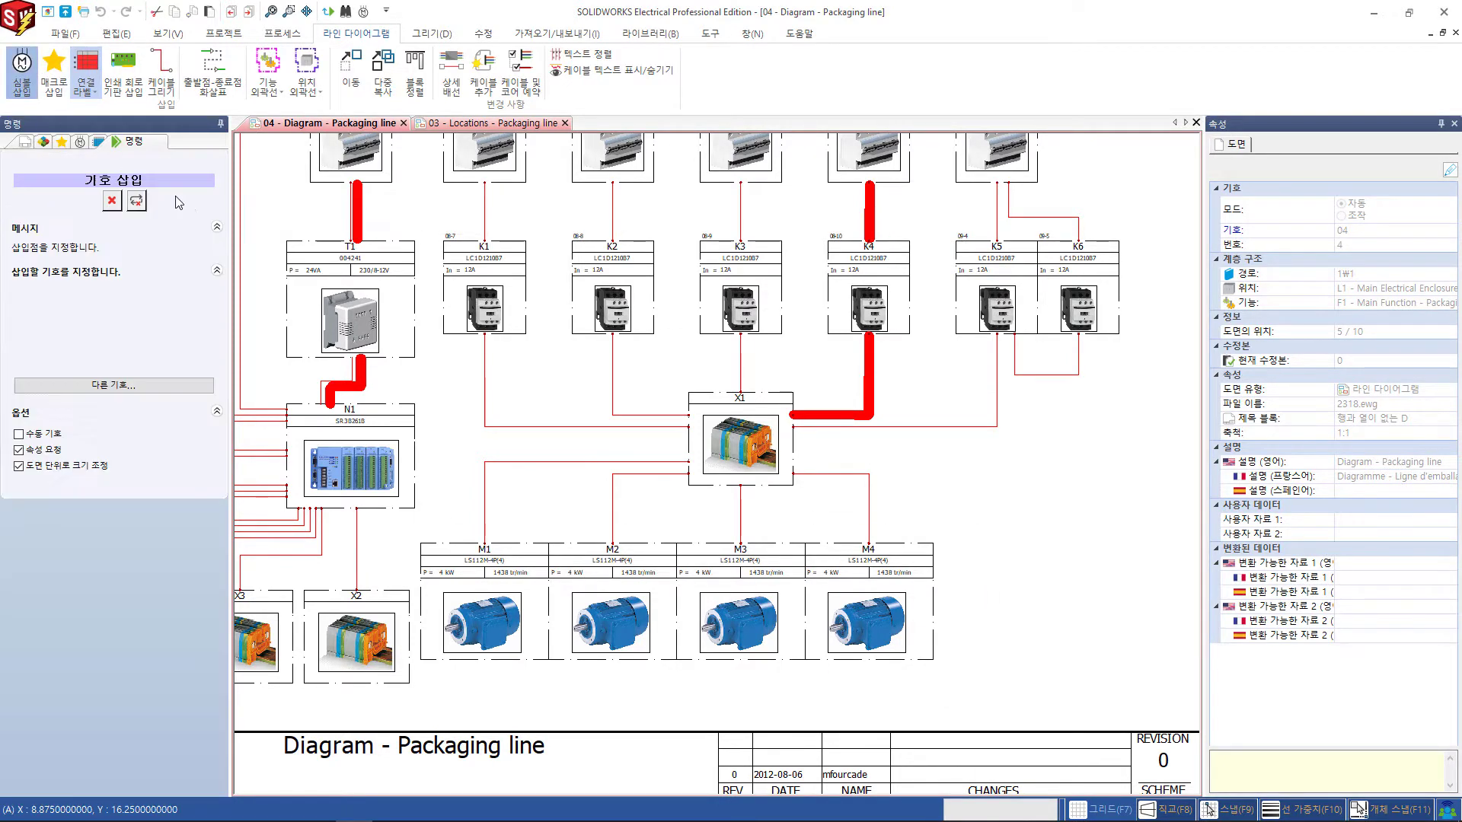
left_click(122, 386)
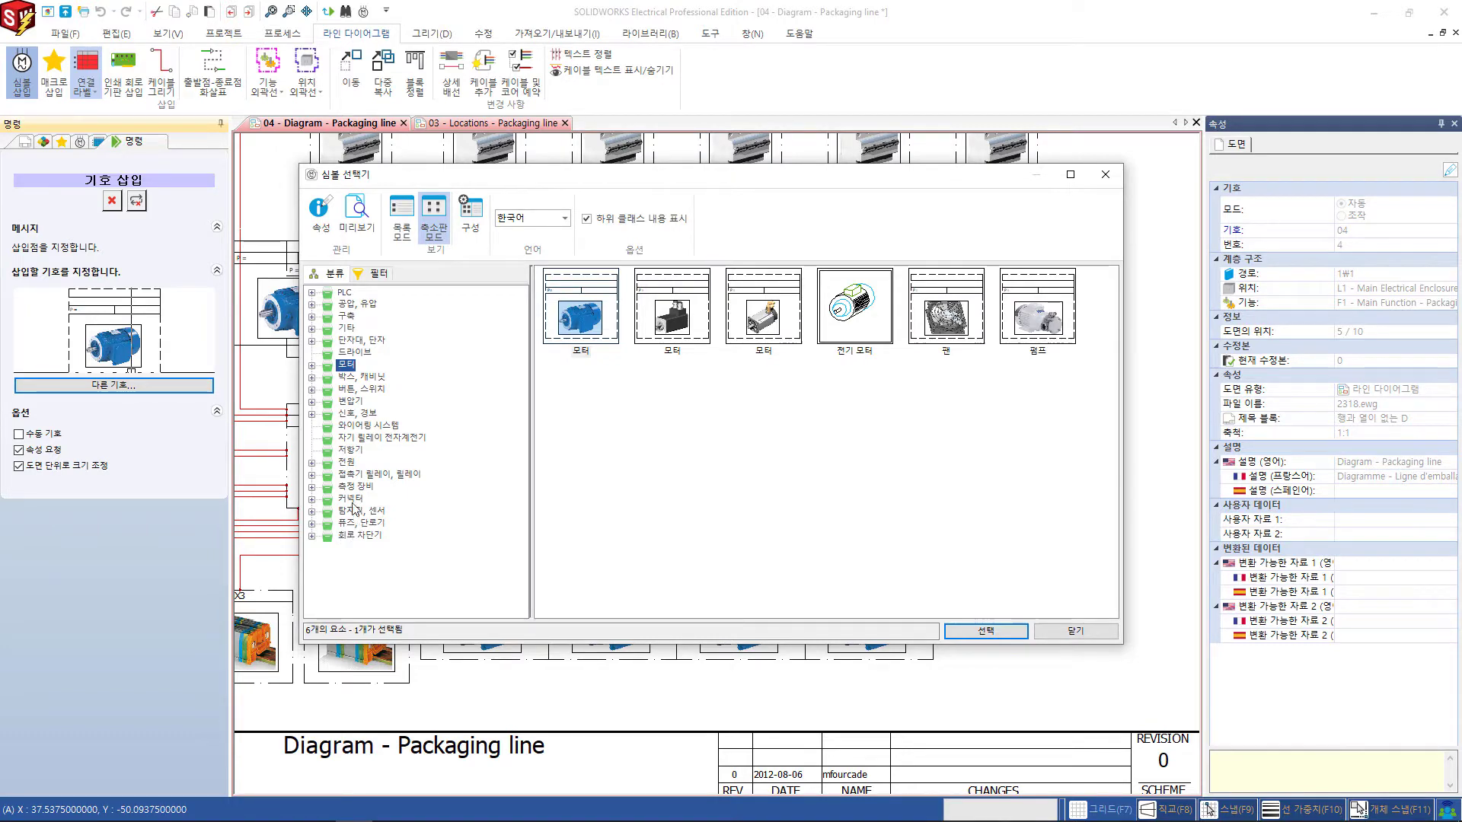
double_click(576, 325)
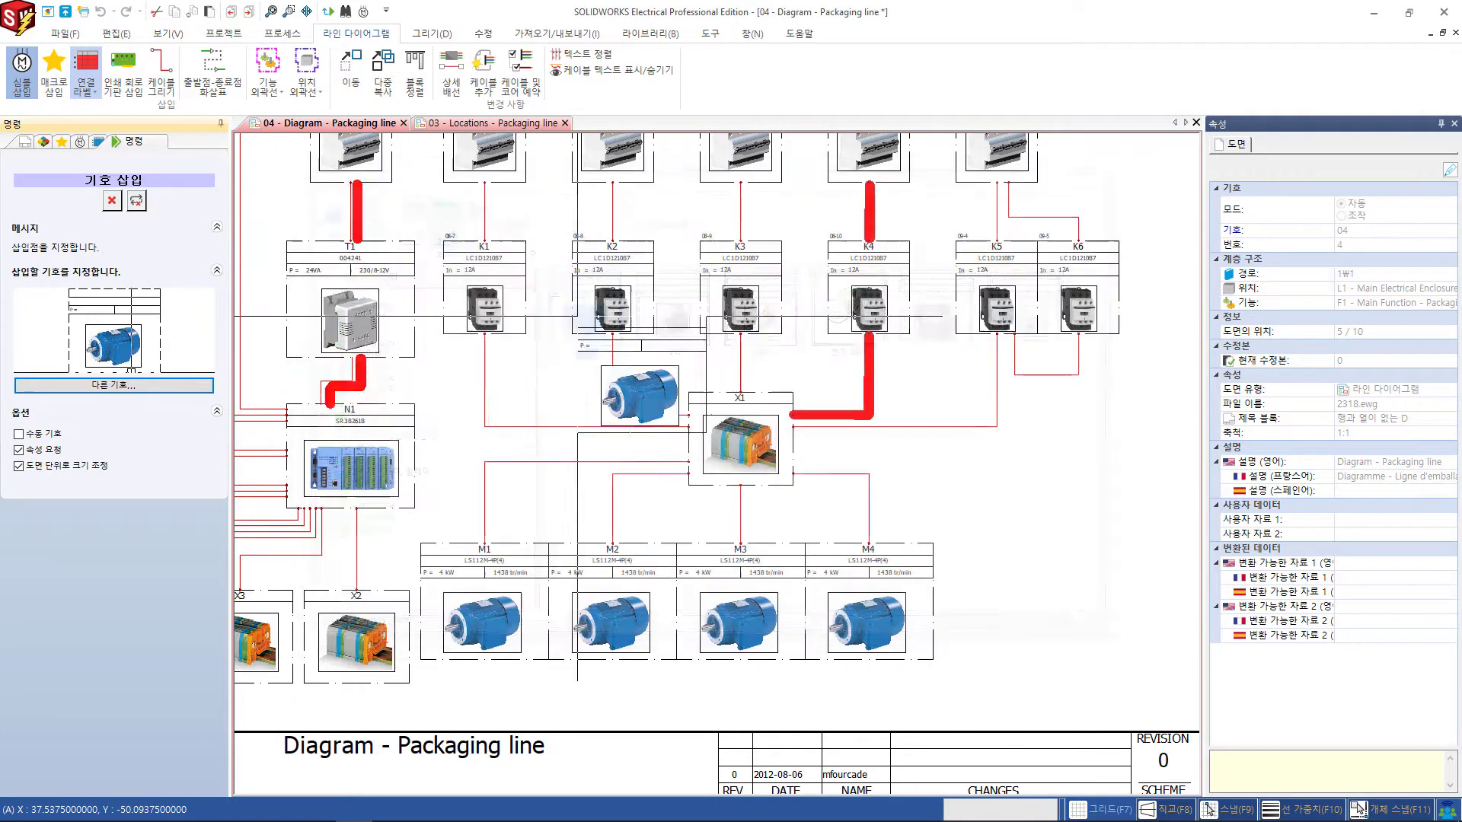
left_click(932, 542)
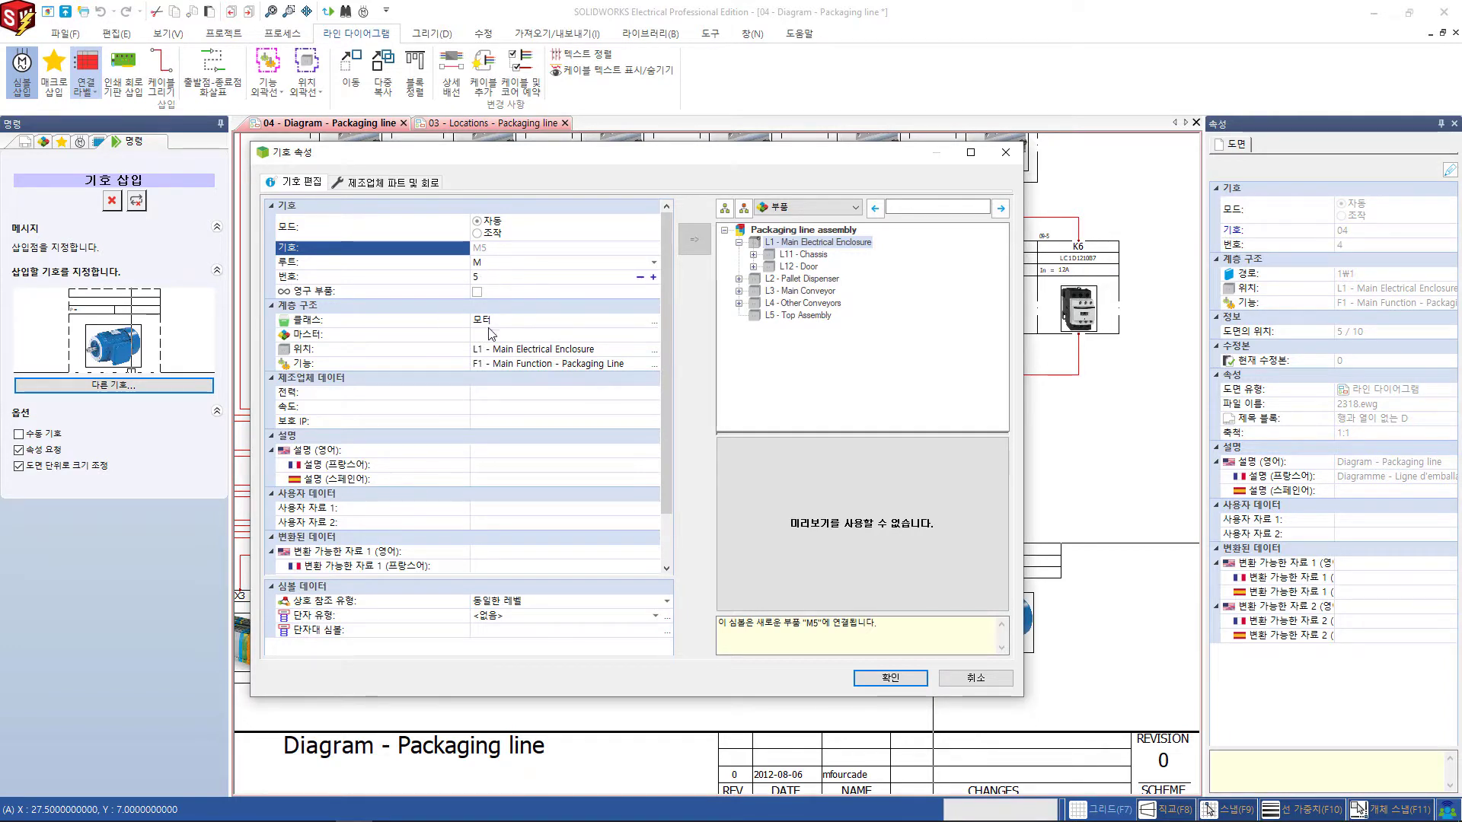
left_click(654, 350)
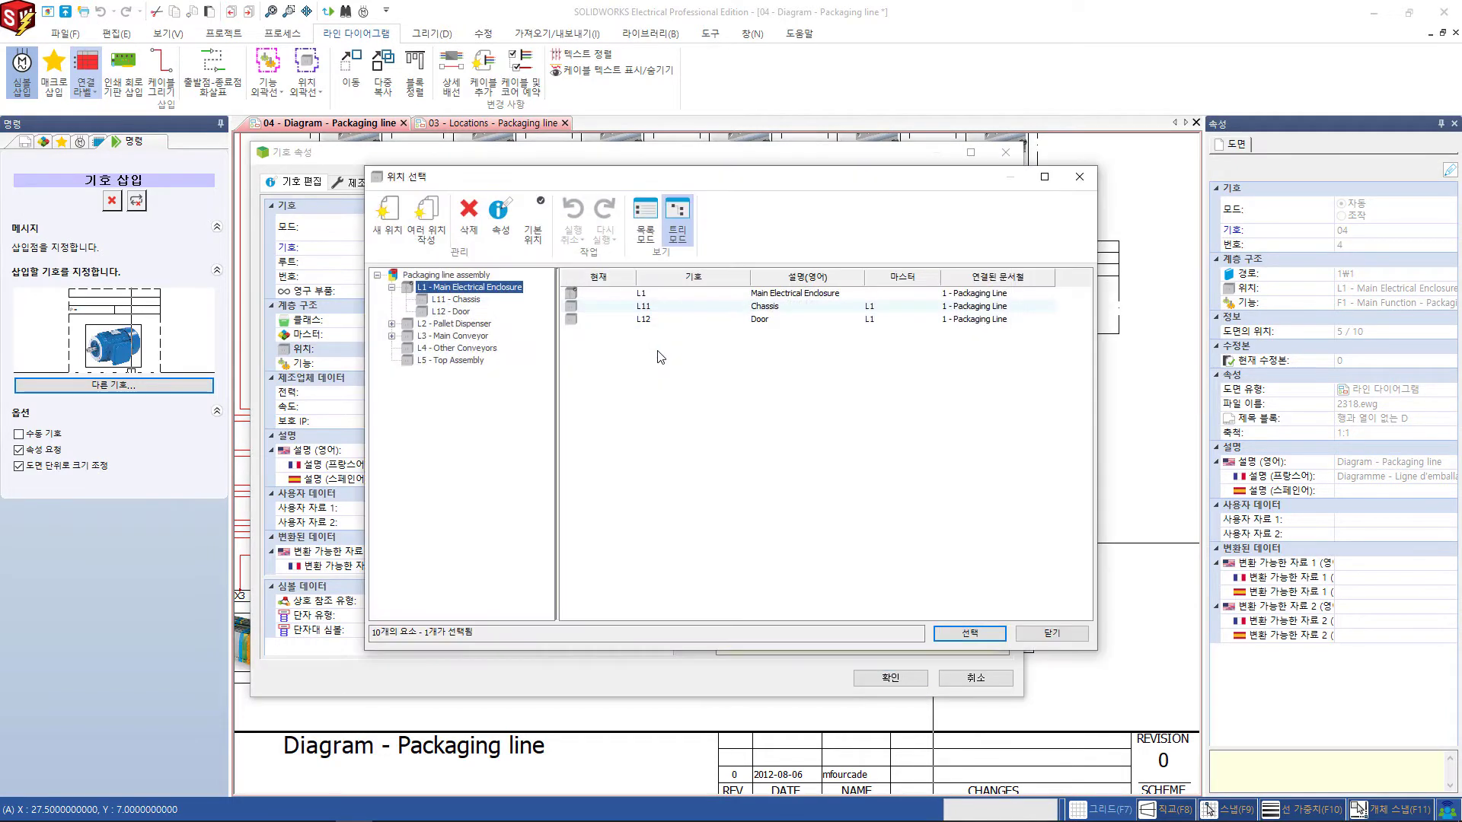
left_click(447, 350)
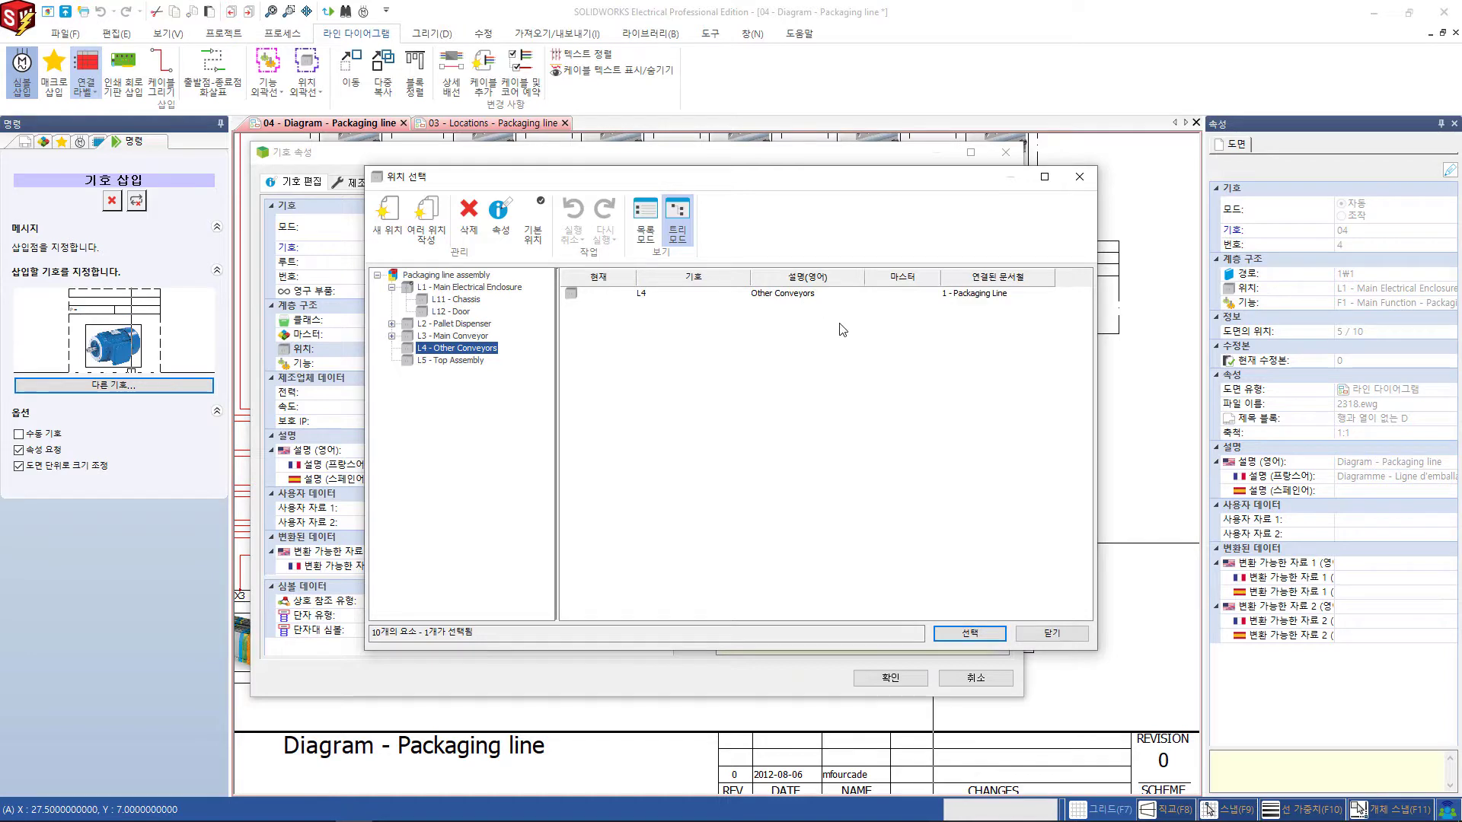
left_click(966, 633)
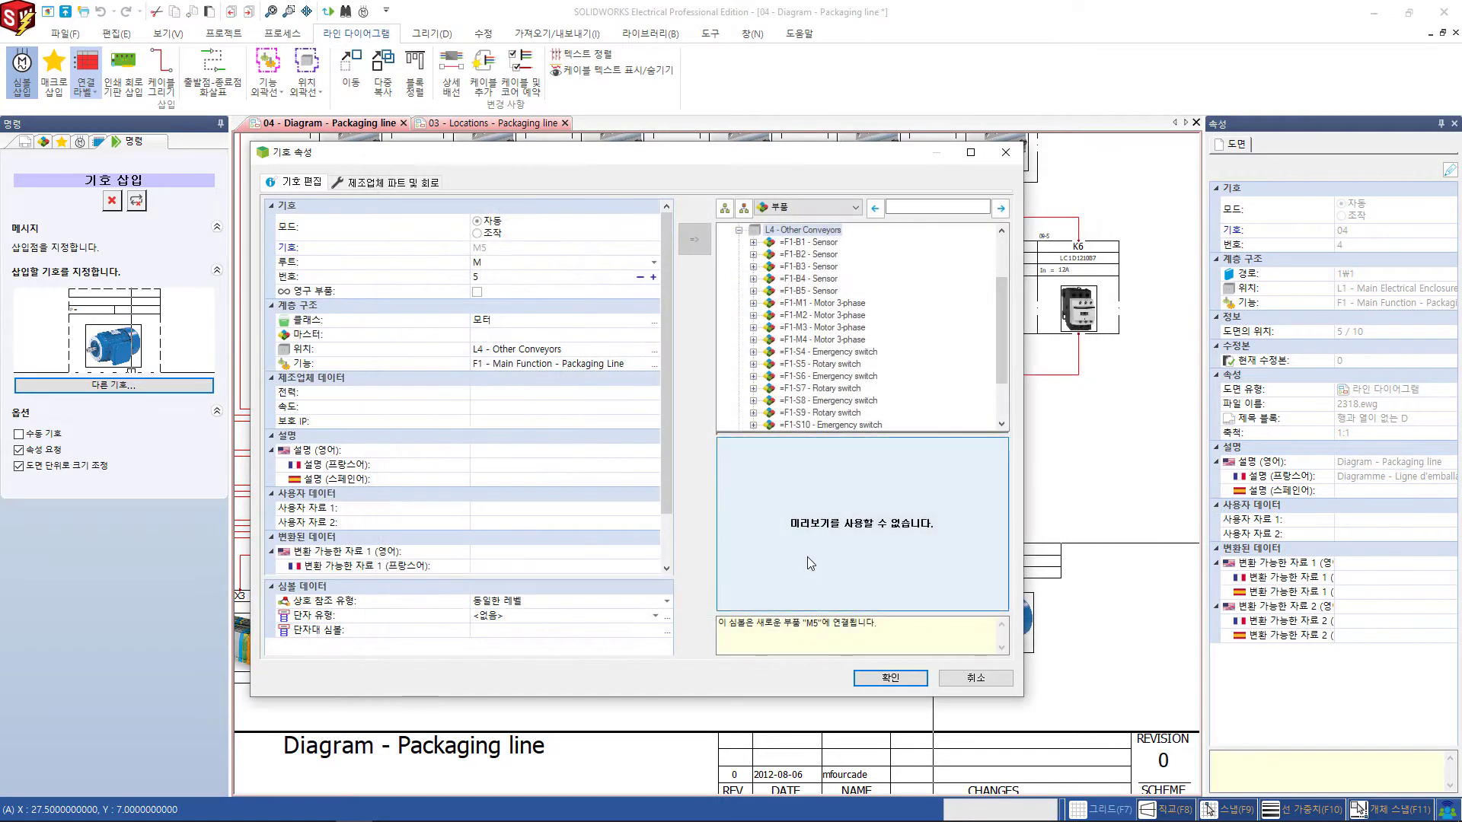
left_click(890, 677)
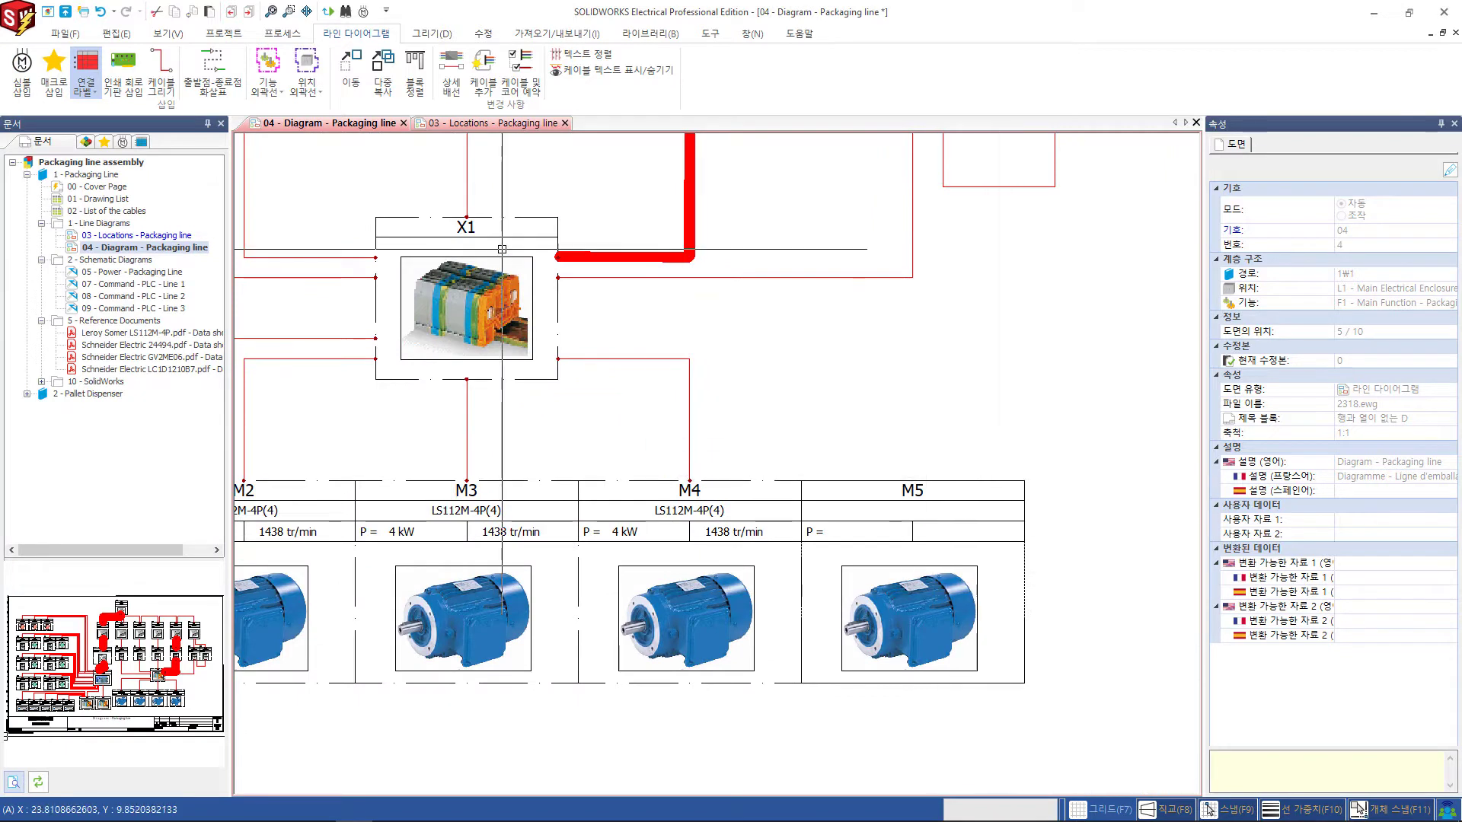
Draw a cable from motor M5 to the right terminal of X1.
left_click(161, 72)
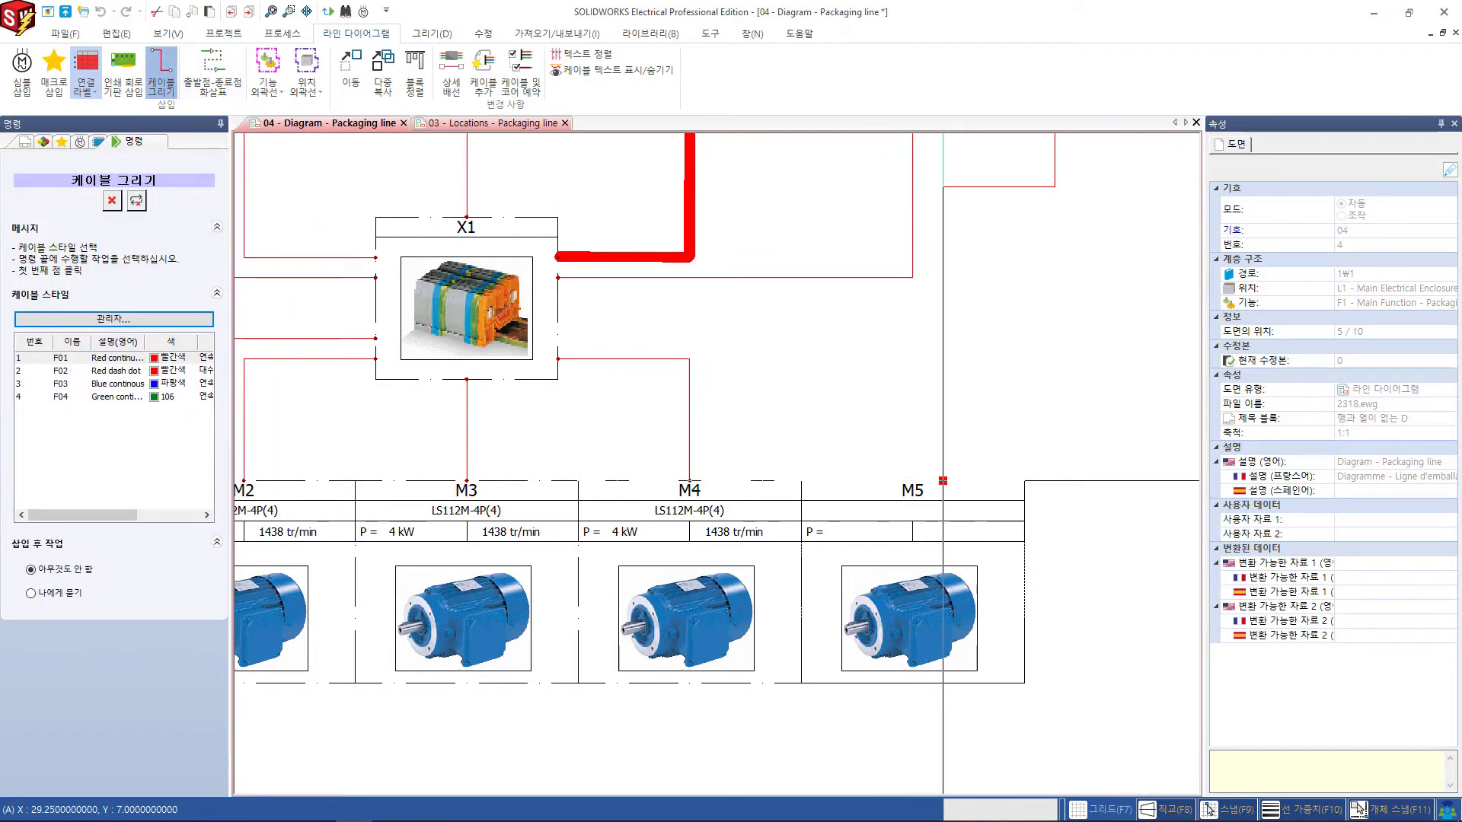
left_click(944, 482)
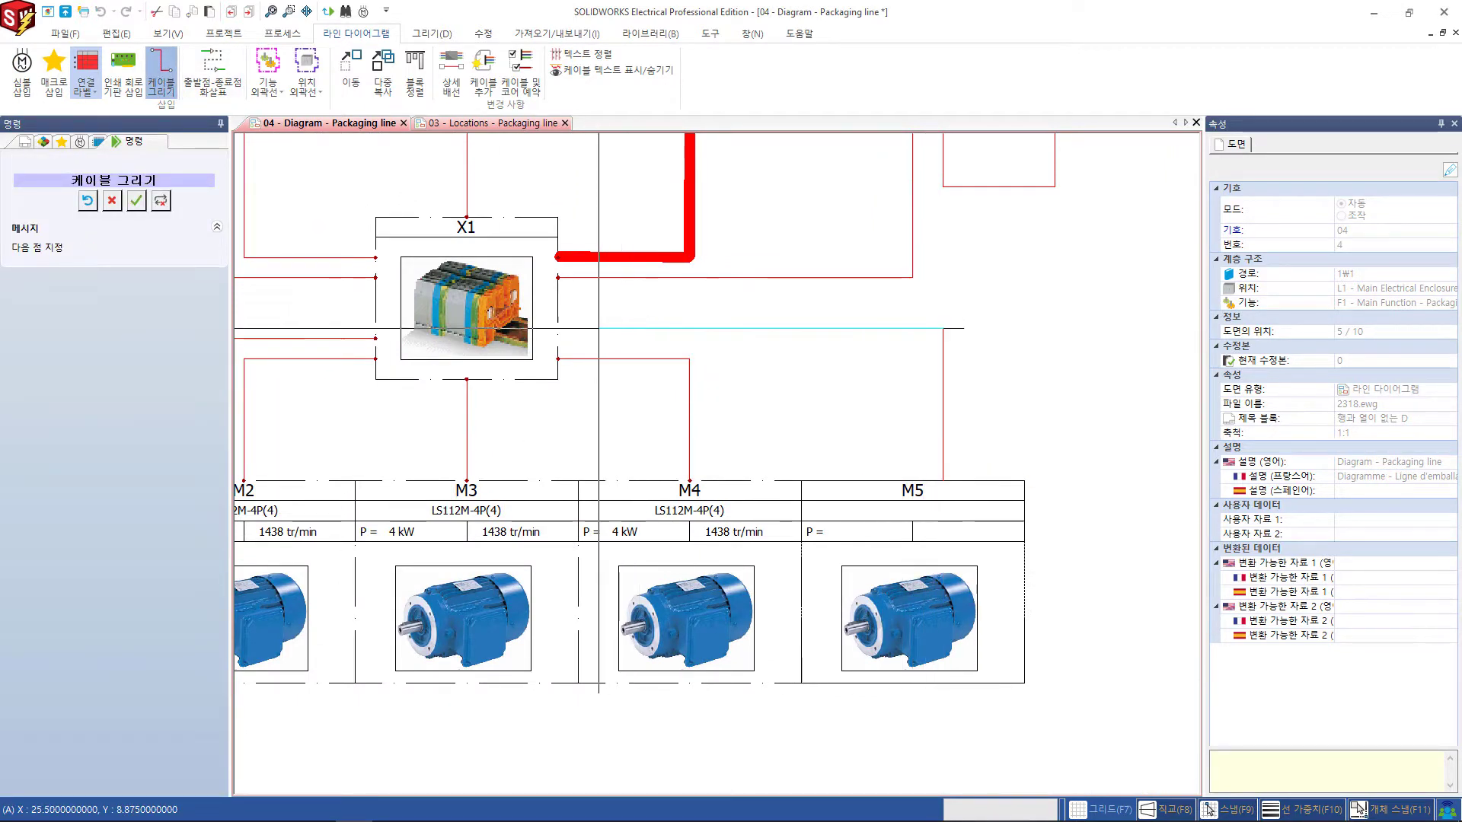
left_click(558, 328)
scroll(575, 349, "down", 1)
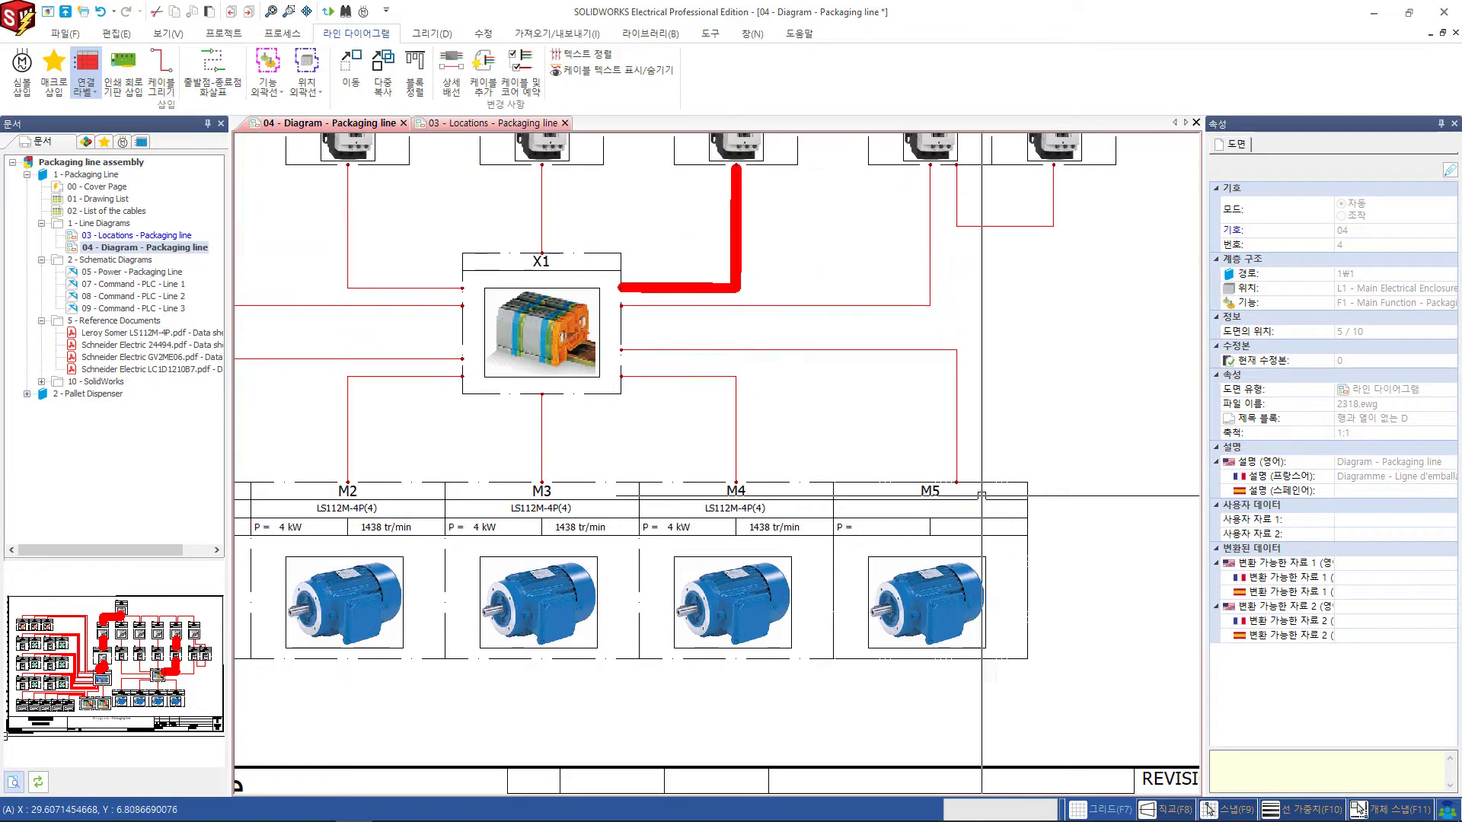
scroll(665, 366, "down", 1)
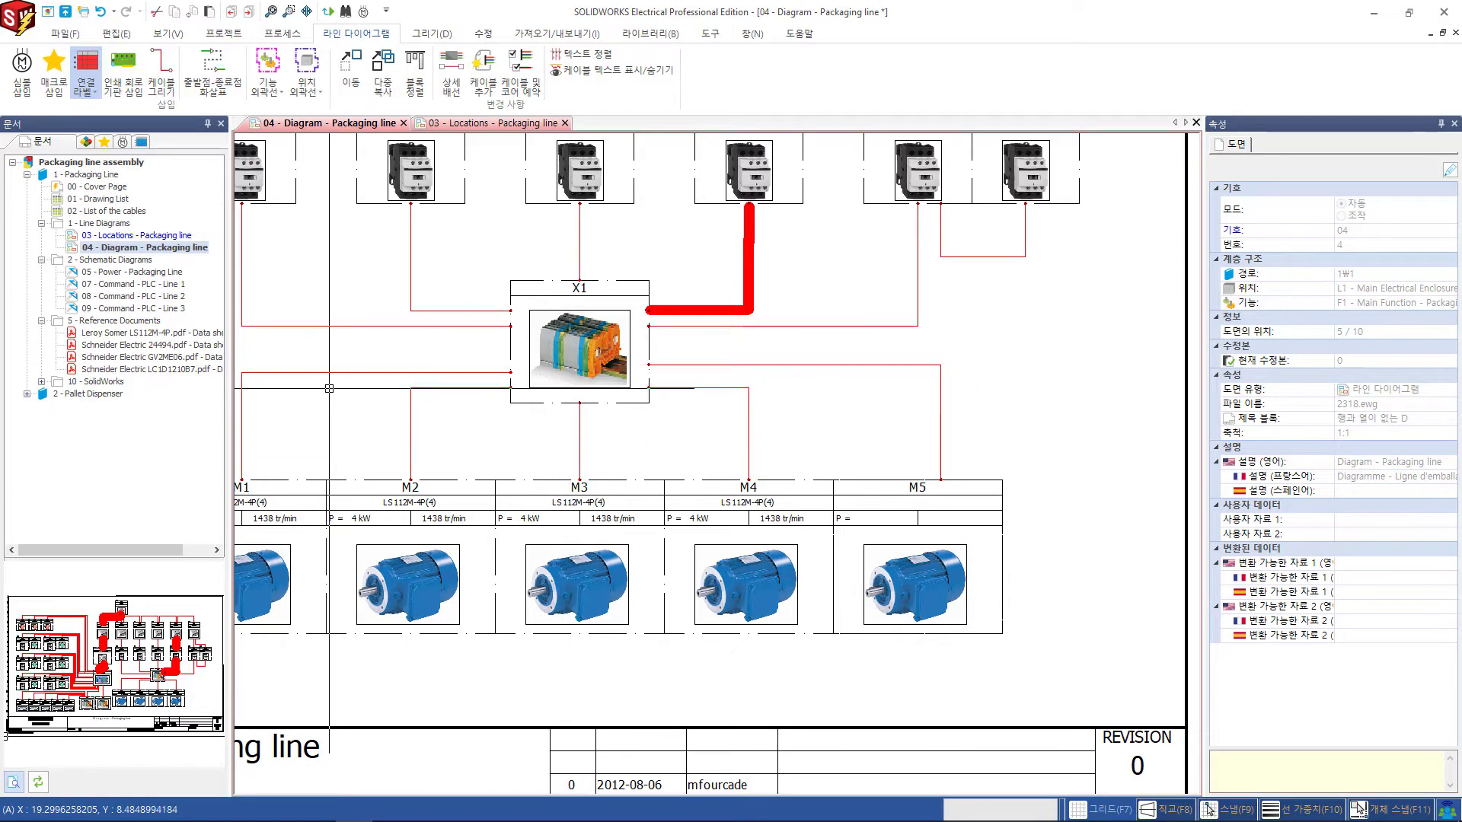
Open 05 - Power - Packaging Line and pan and zoom over M4's circuit through Q5, K5, K6.
double_click(171, 272)
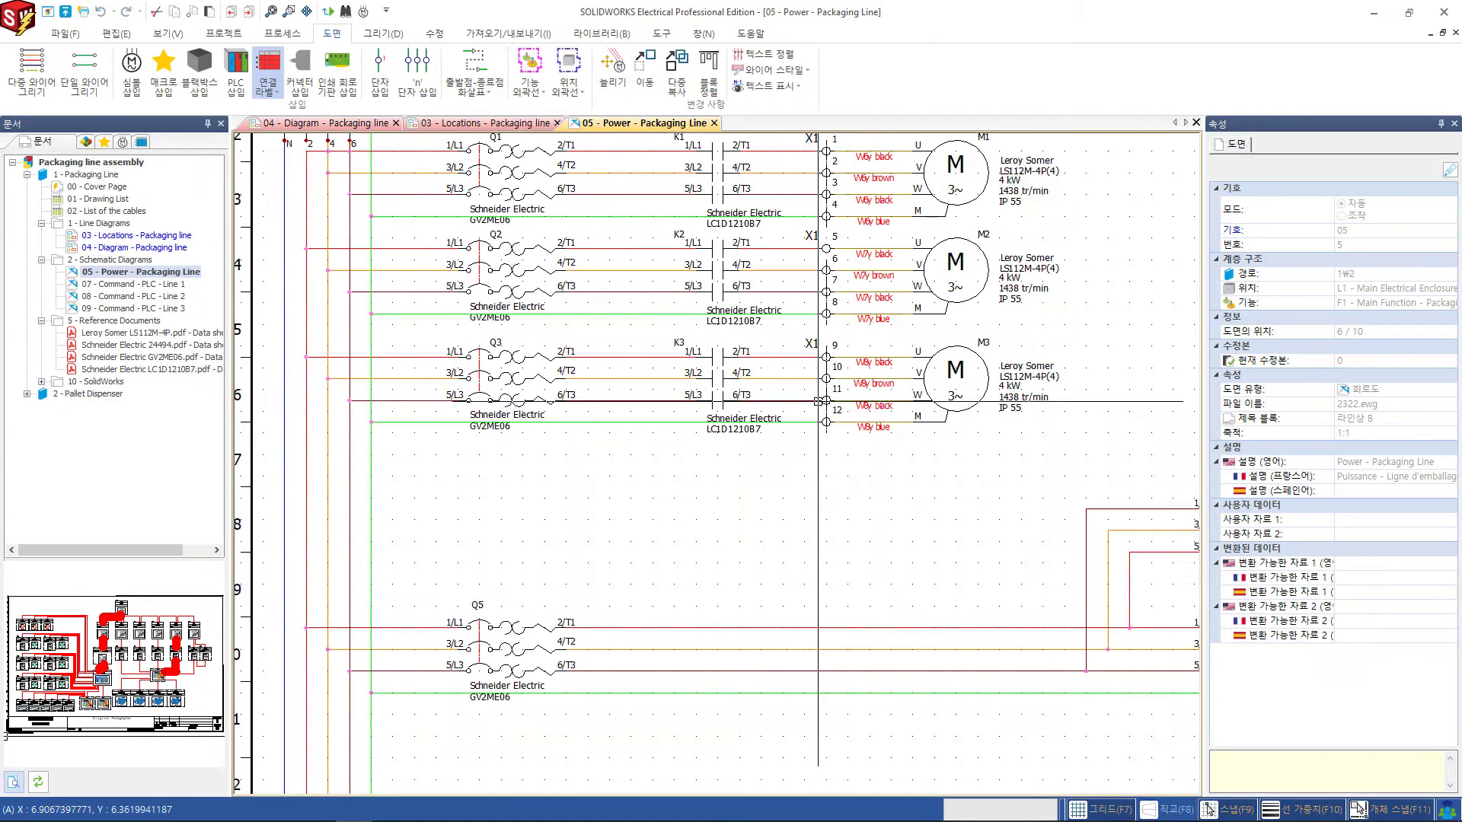
middle_click_drag(1017, 357, 949, 357)
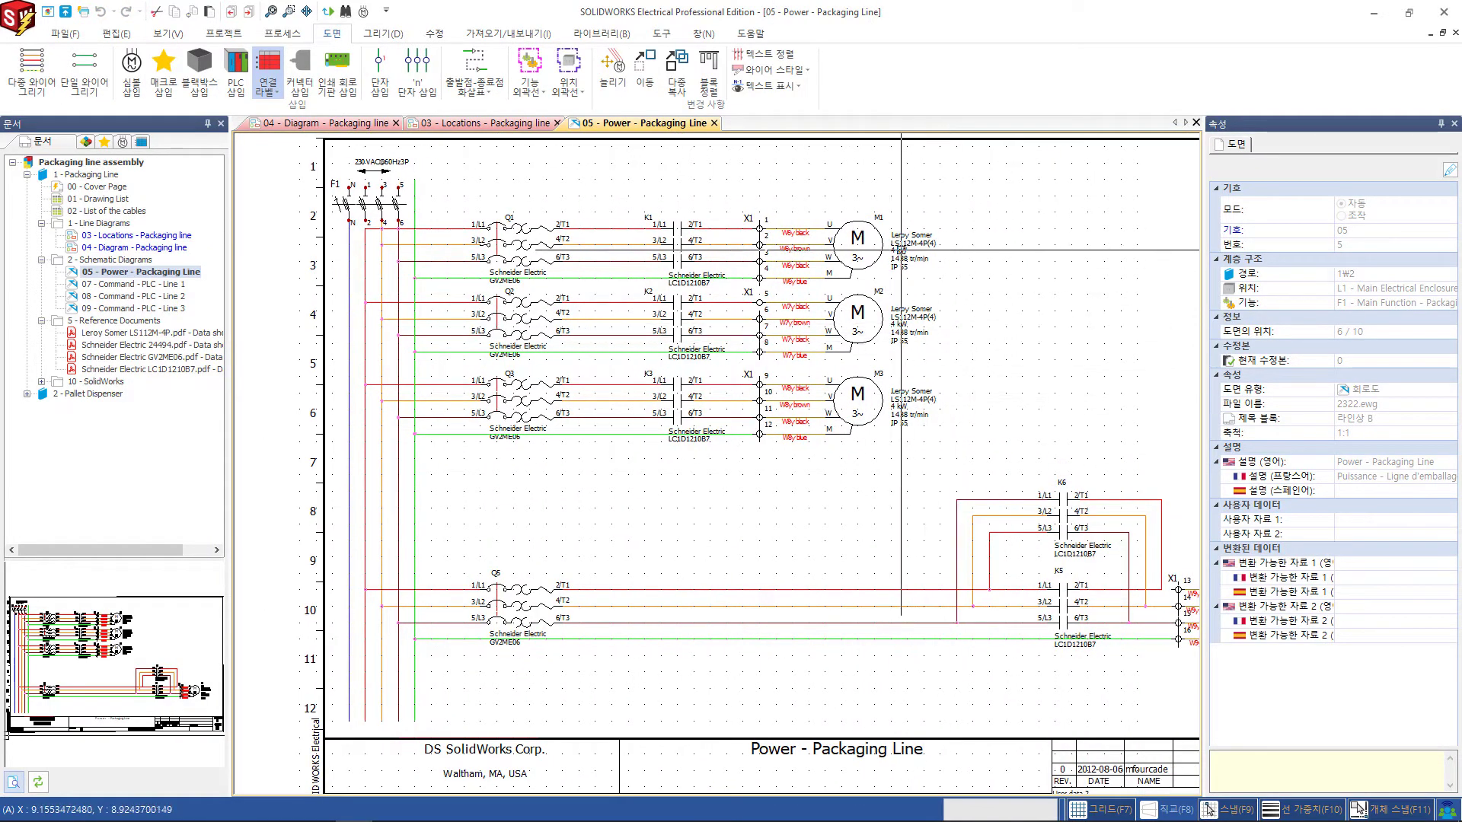
scroll(951, 245, "up", 1)
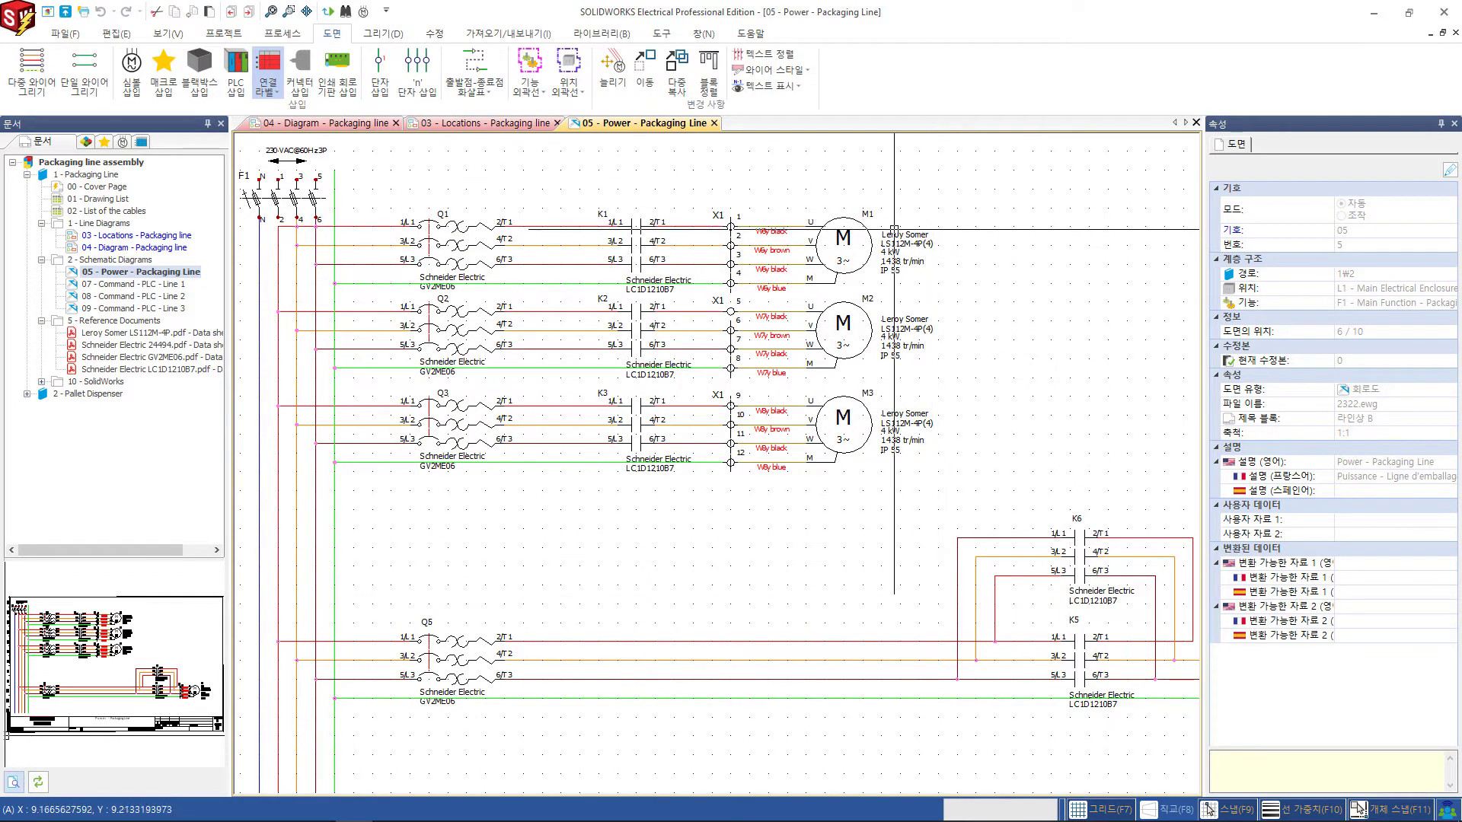
scroll(870, 431, "down", 3)
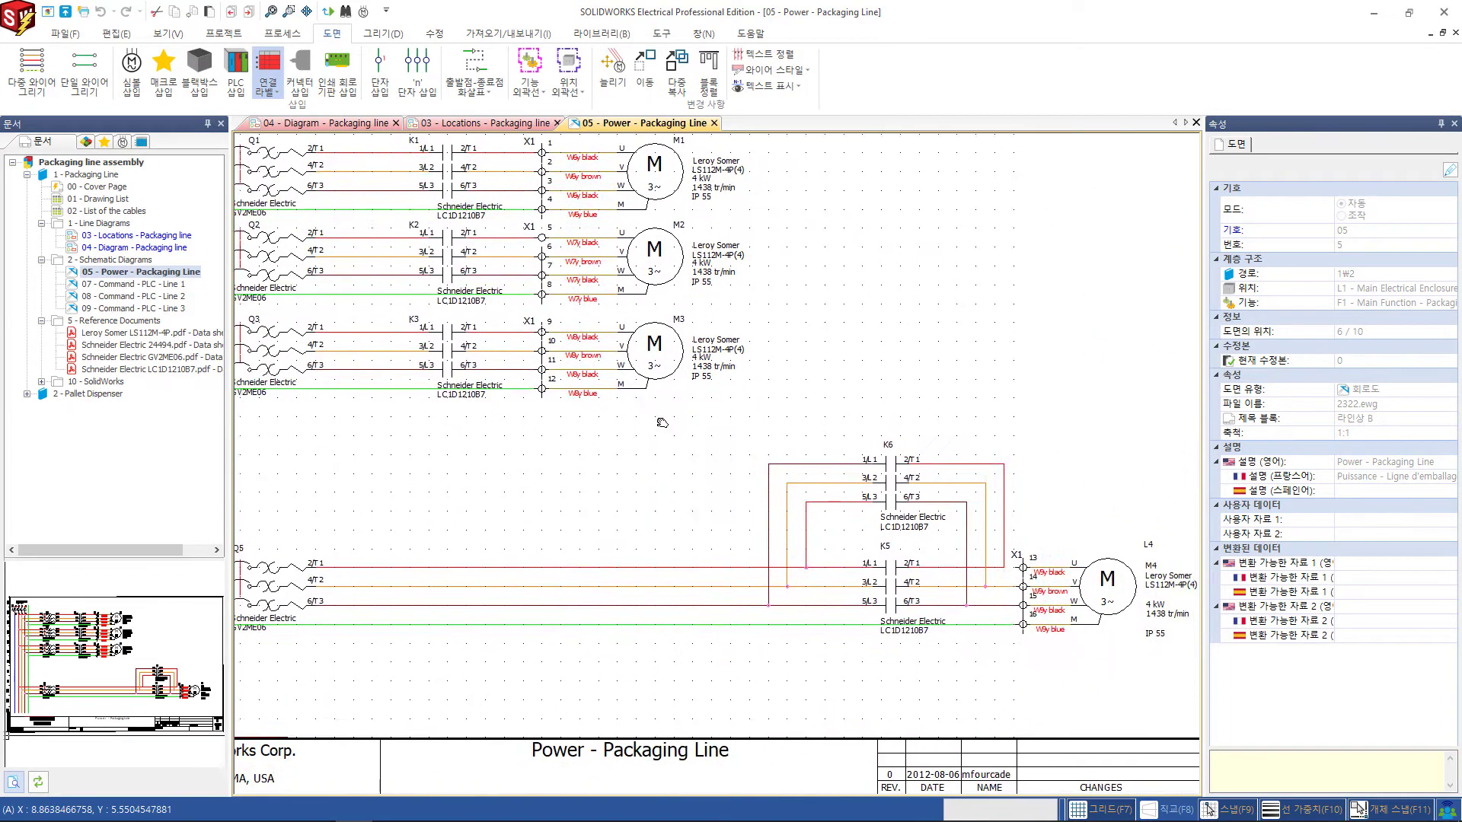
scroll(1052, 531, "up", 3)
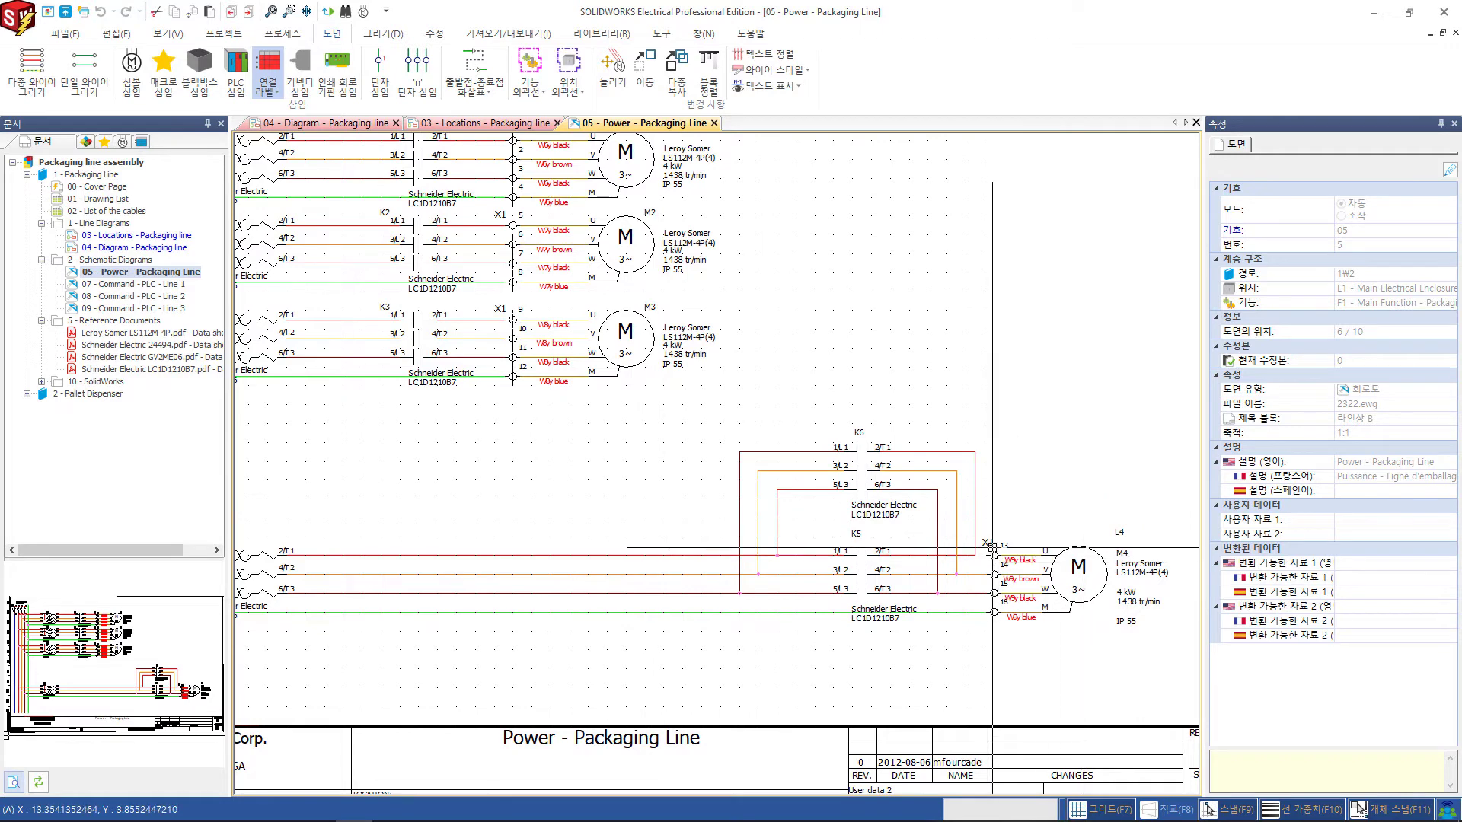
scroll(992, 549, "down", 2)
scroll(836, 527, "up", 1)
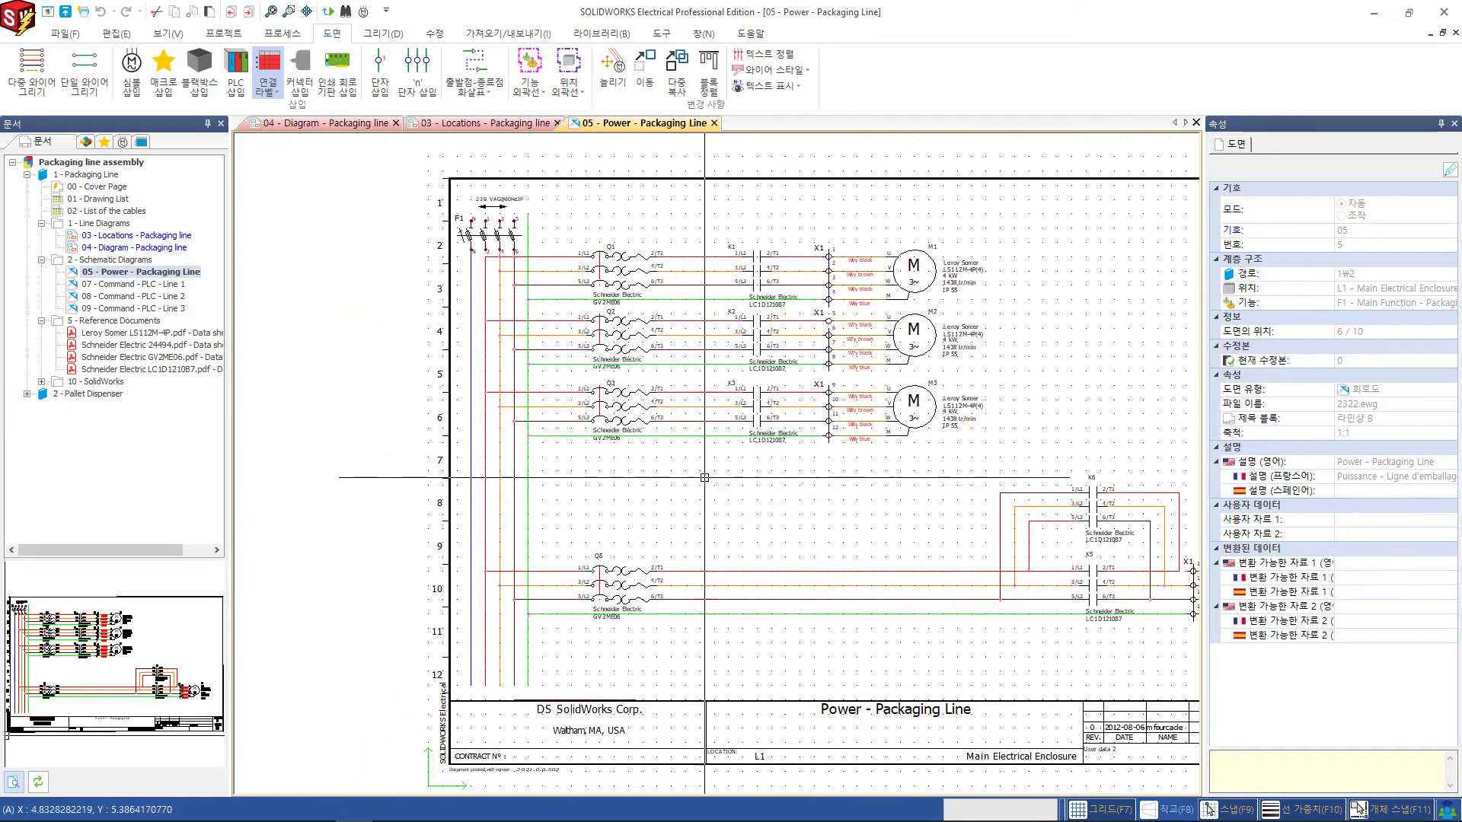
scroll(836, 526, "up", 1)
scroll(836, 527, "up", 1)
scroll(836, 527, "up", 1)
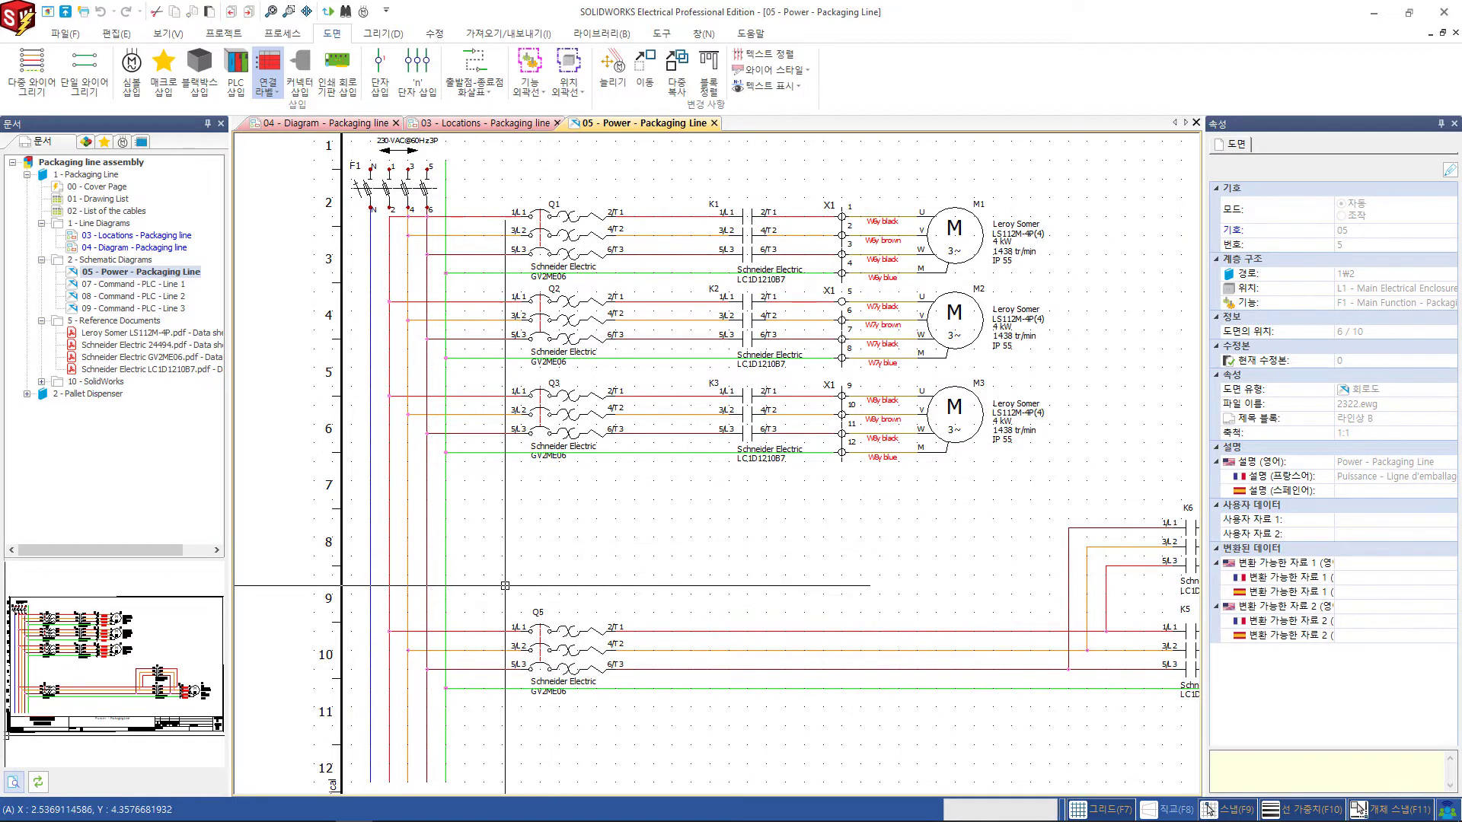
Draw N L1 L2 L3 multi-wires horizontally from the red phase below motor M3.
left_click(32, 72)
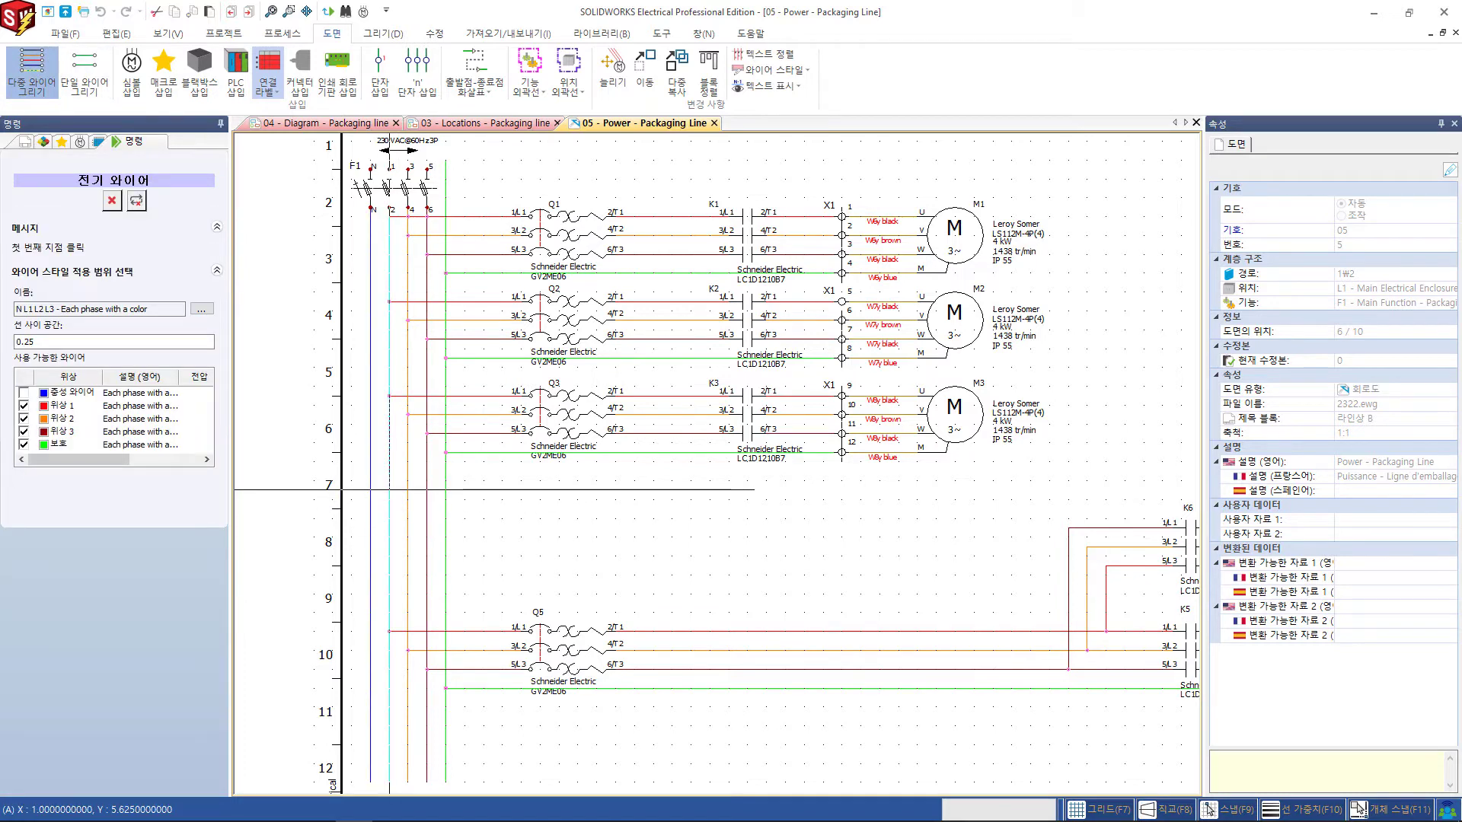
left_click(201, 309)
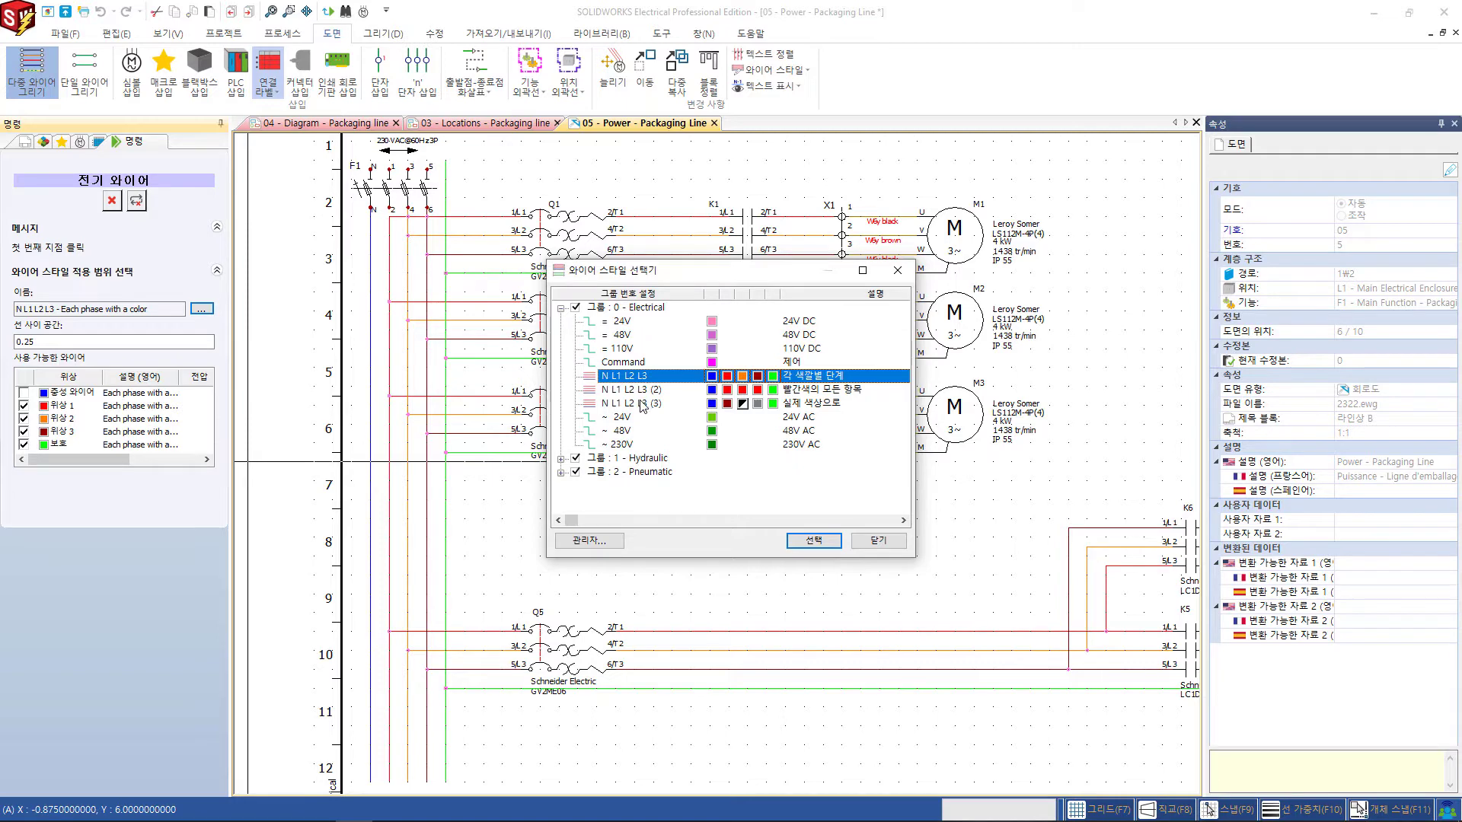
left_click(590, 541)
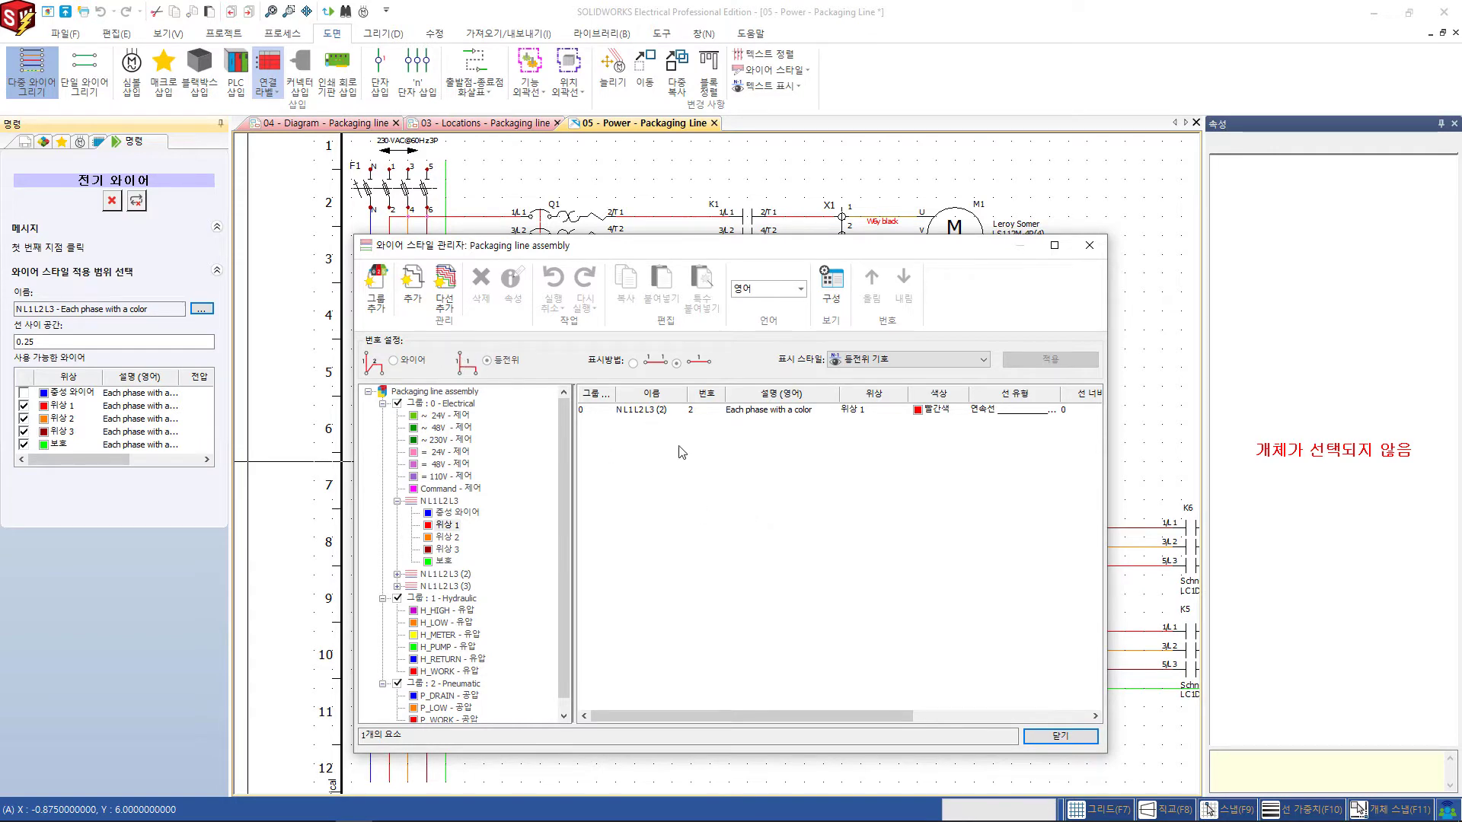
left_click(1049, 737)
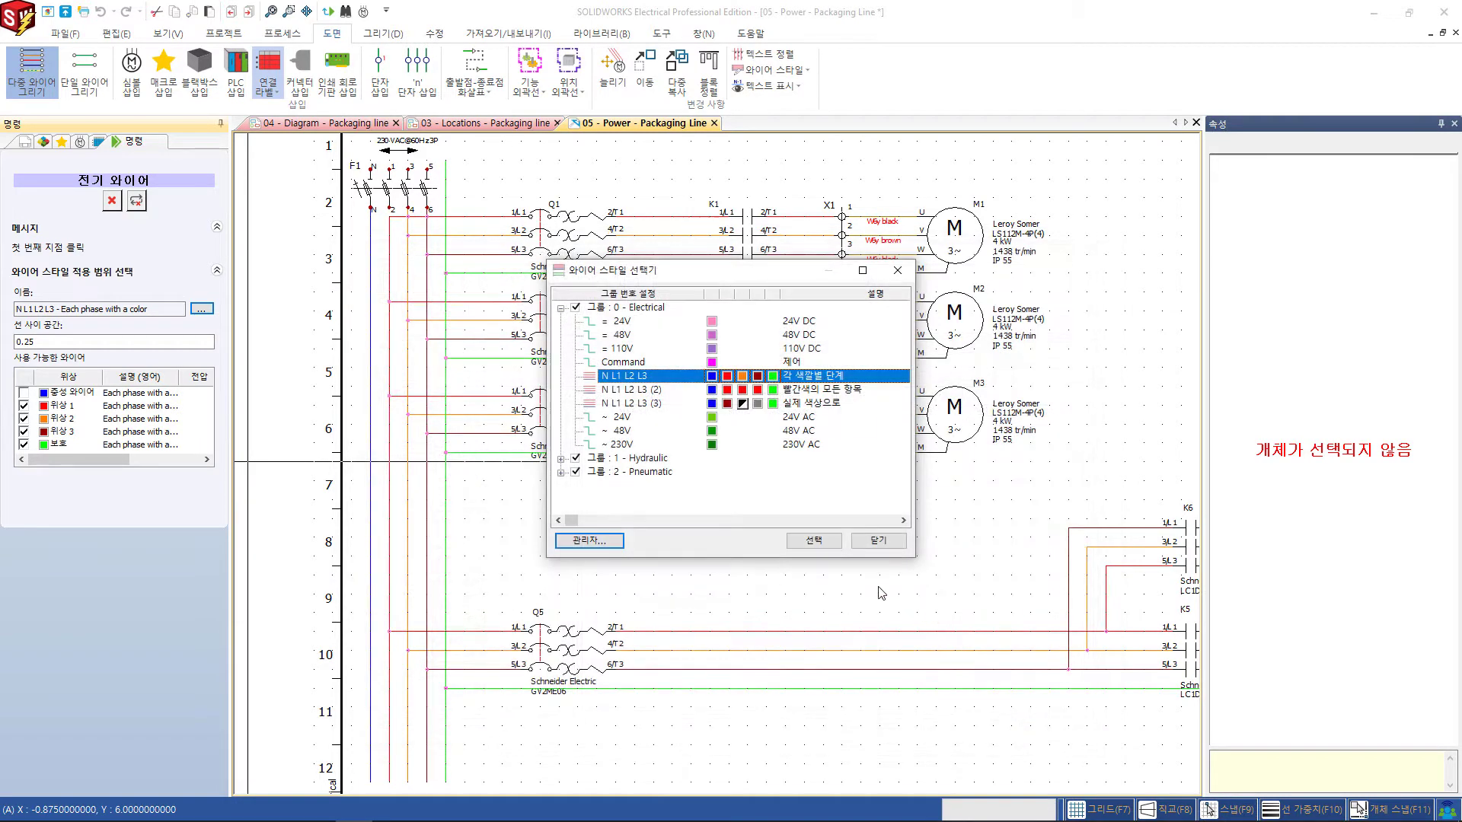
left_click(824, 543)
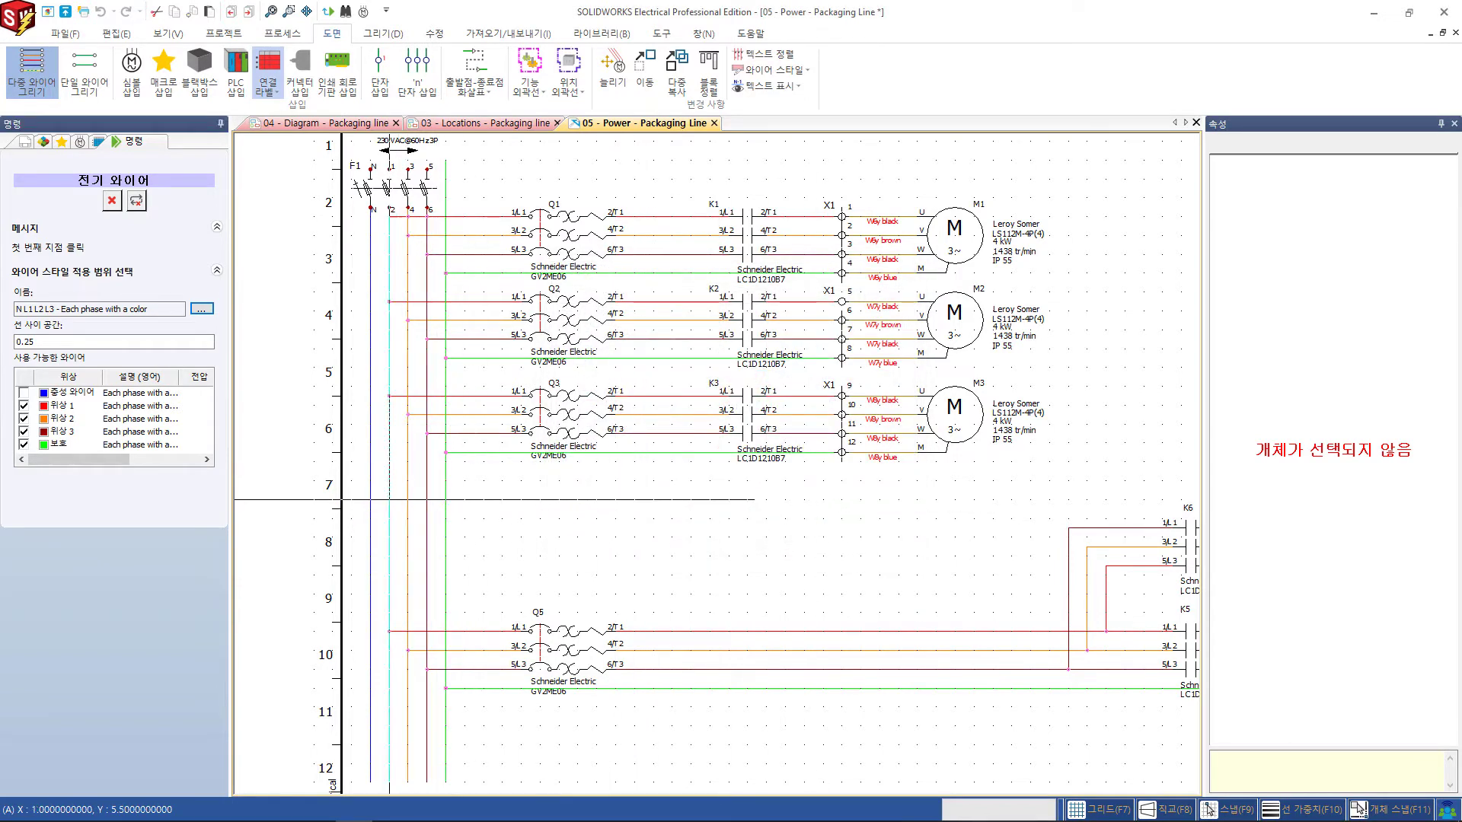
left_click(389, 499)
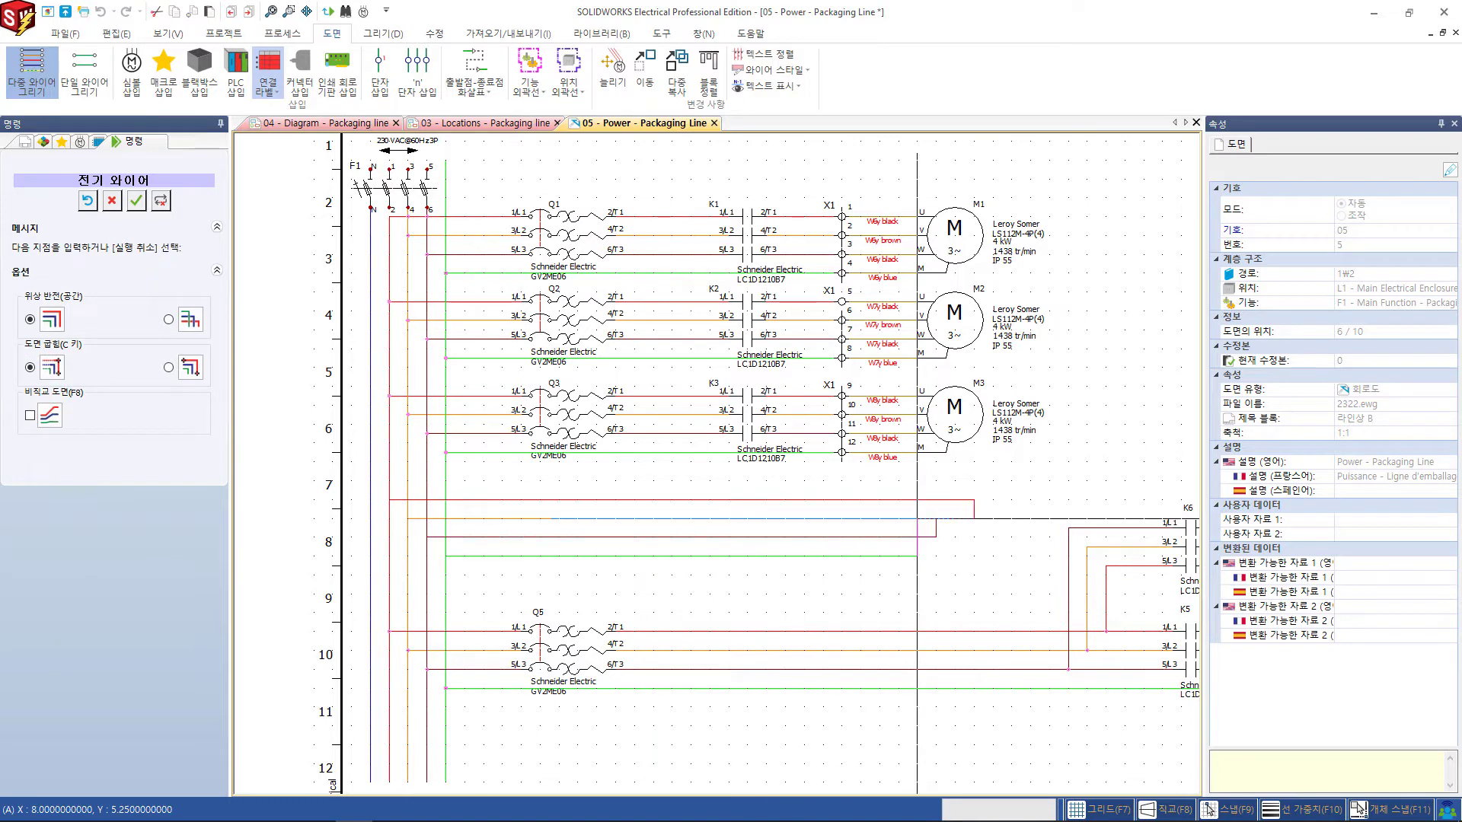
left_click(917, 556)
key("Escape")
scroll(853, 572, "up", 2)
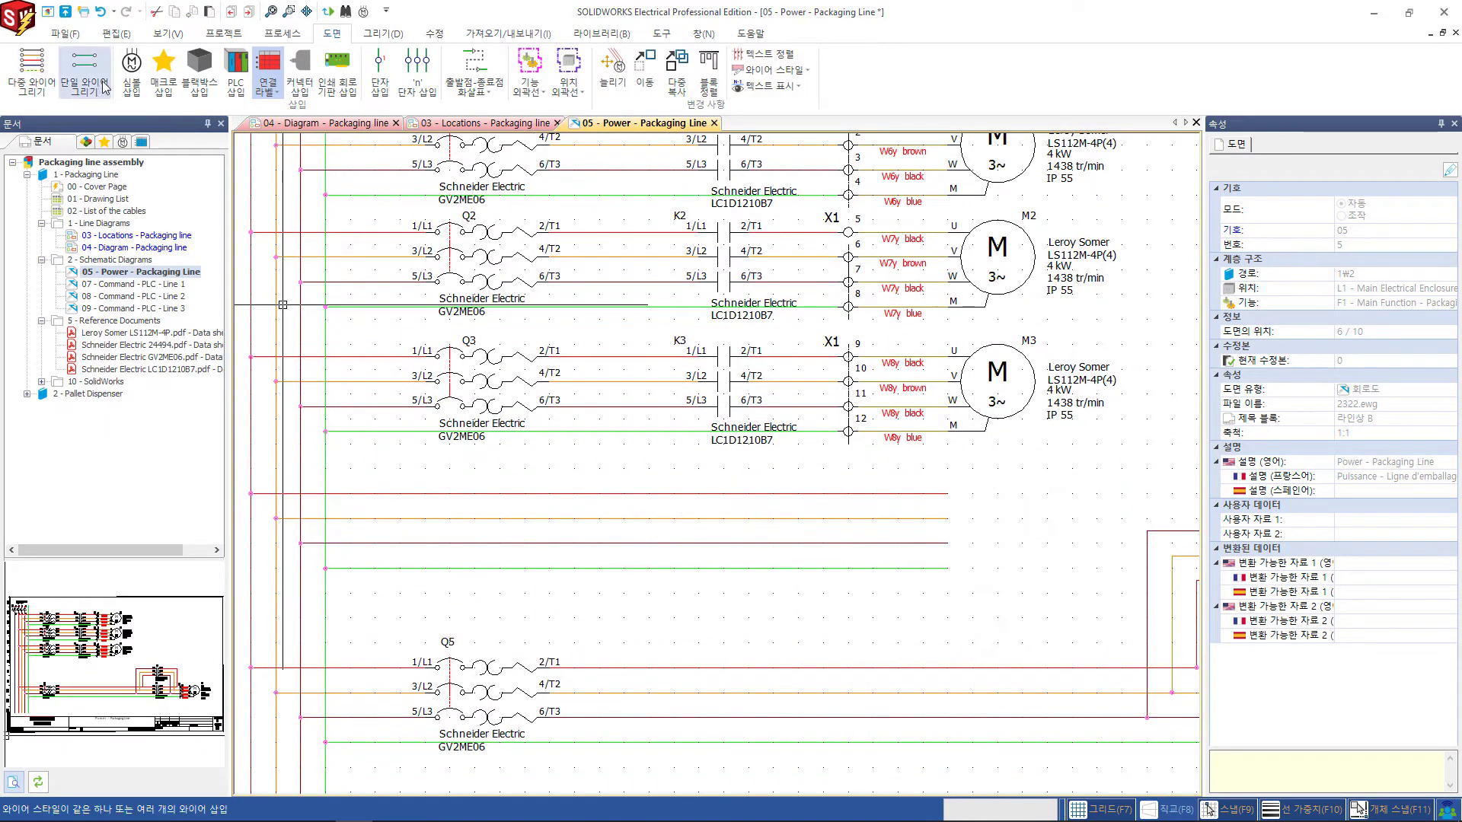
Place a three-phase motor symbol onto the new wires below M3.
left_click(131, 73)
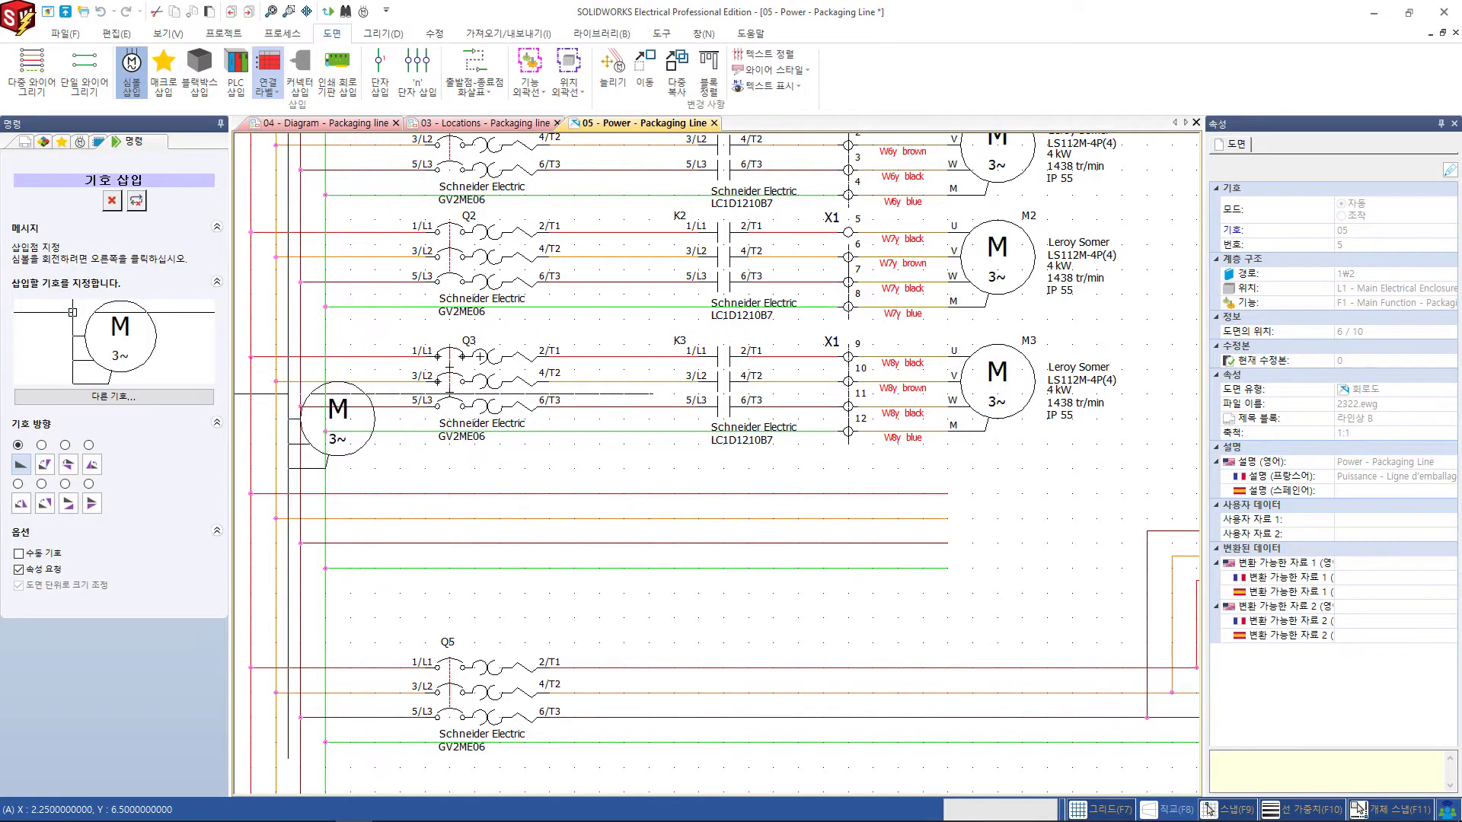
left_click(161, 398)
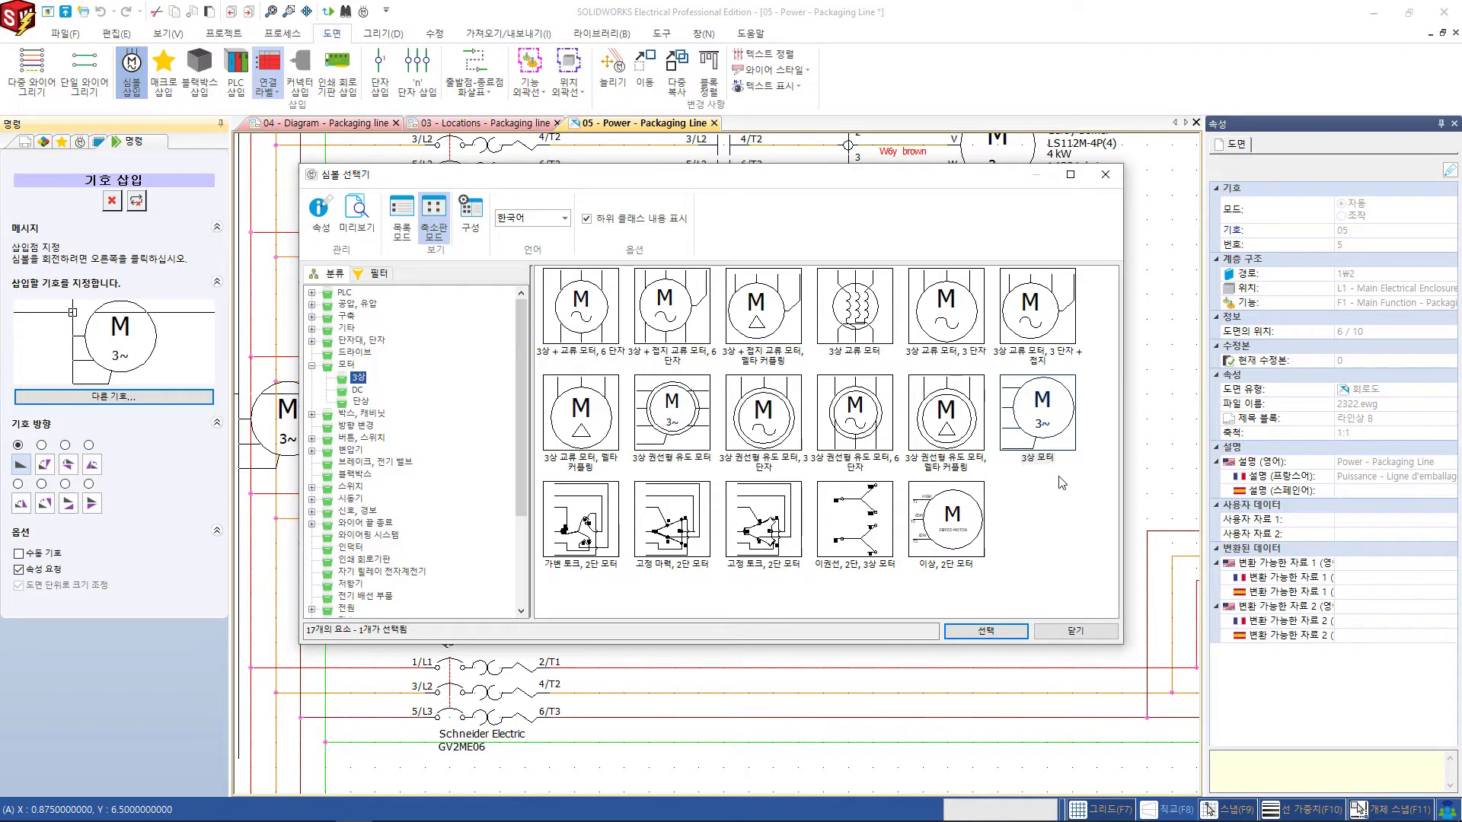
double_click(1054, 434)
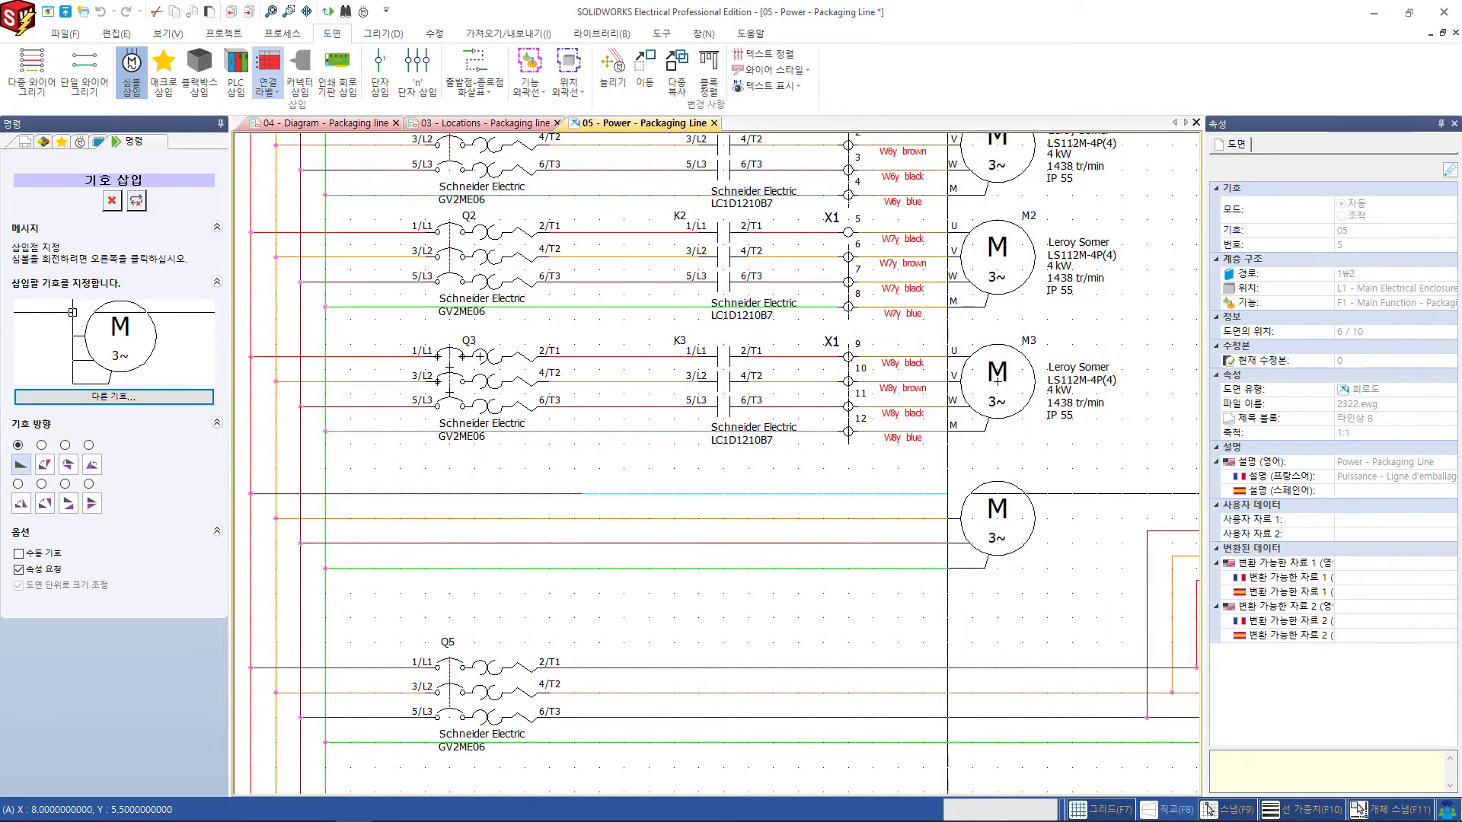
left_click(947, 494)
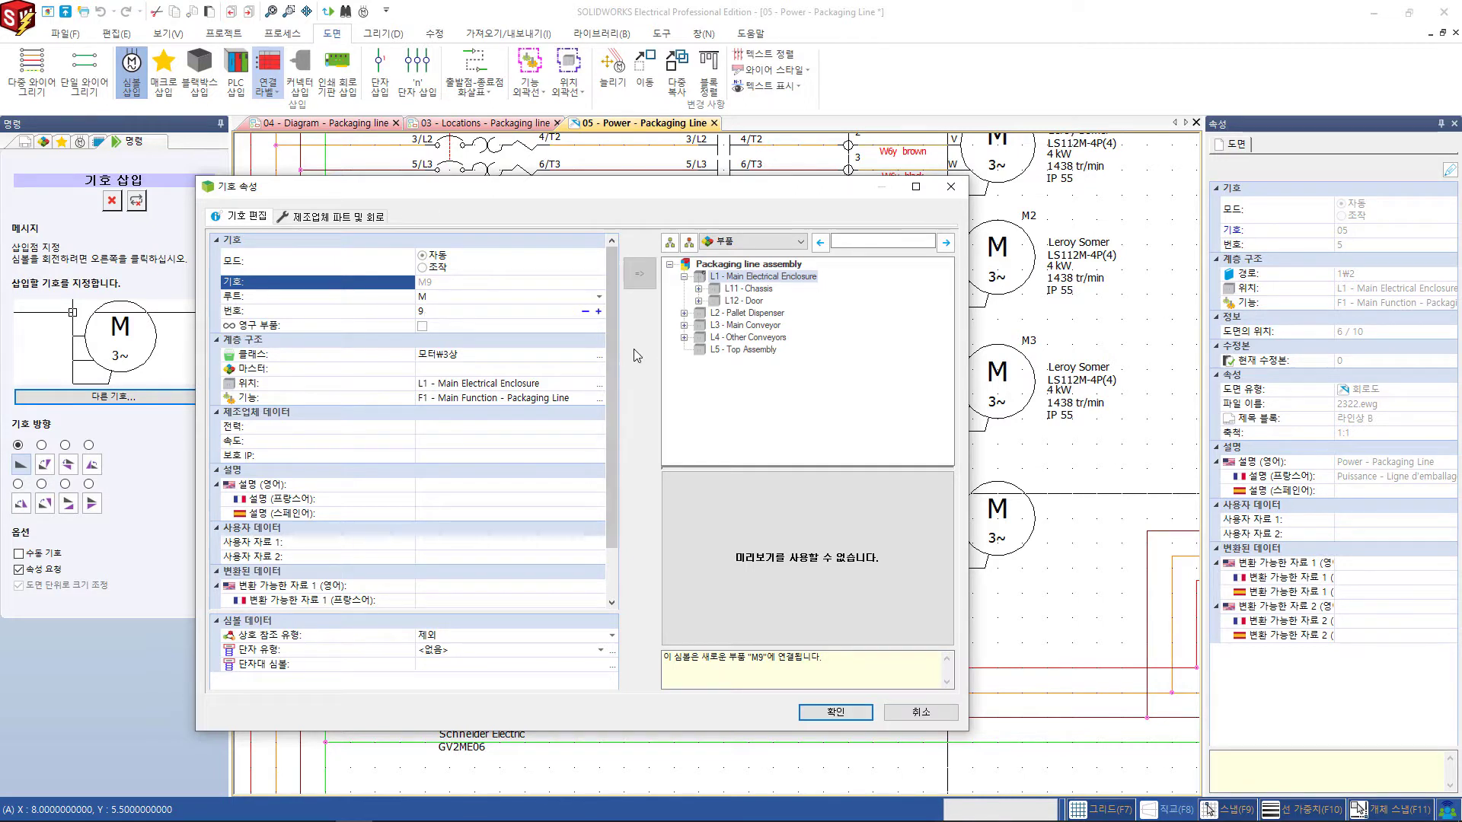
Link the new motor symbol to existing =F1-M5 under L4 - Other Conveyors, labelling it M5.
left_click(684, 337)
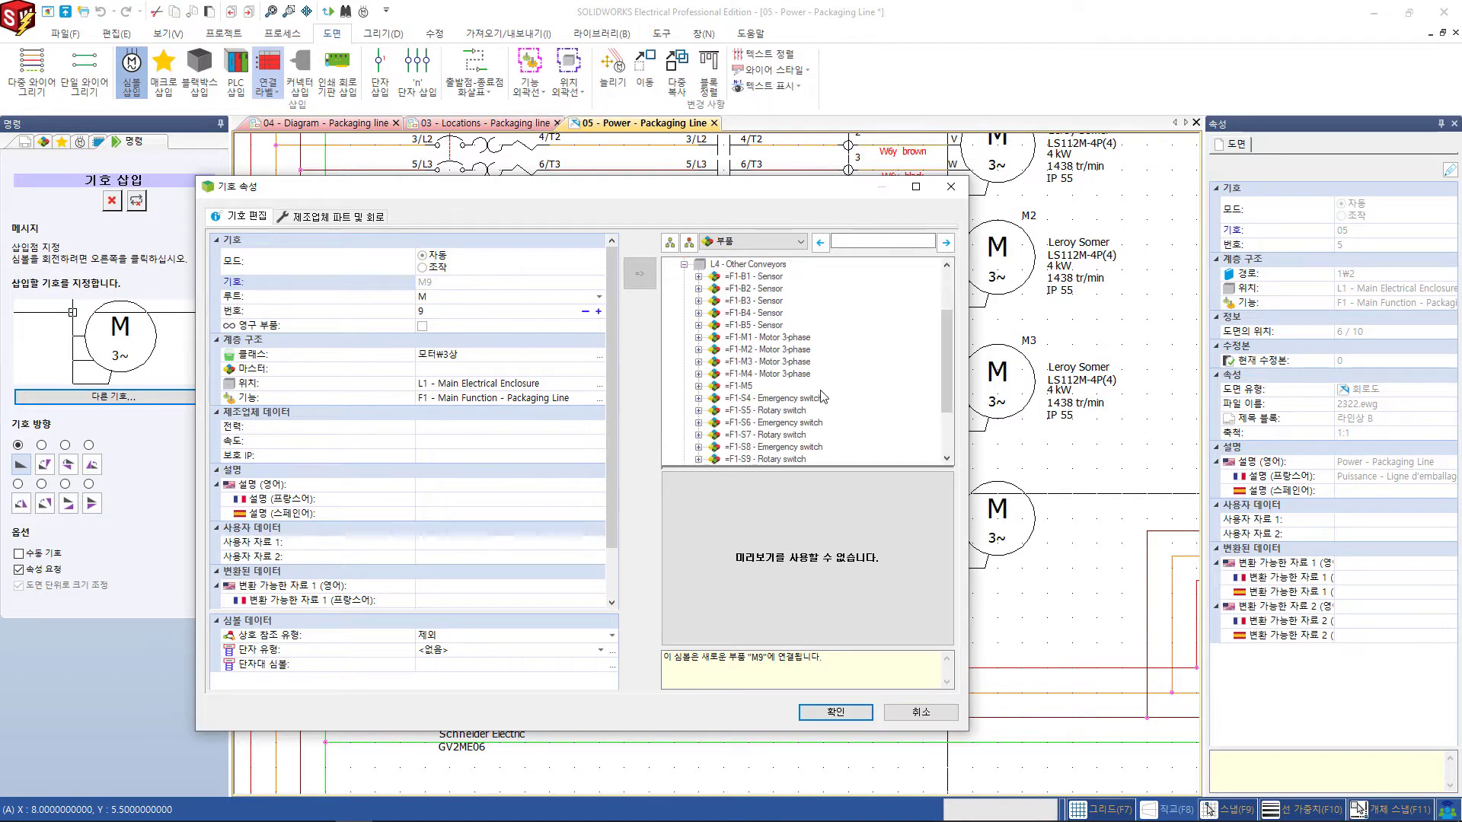
left_click(744, 387)
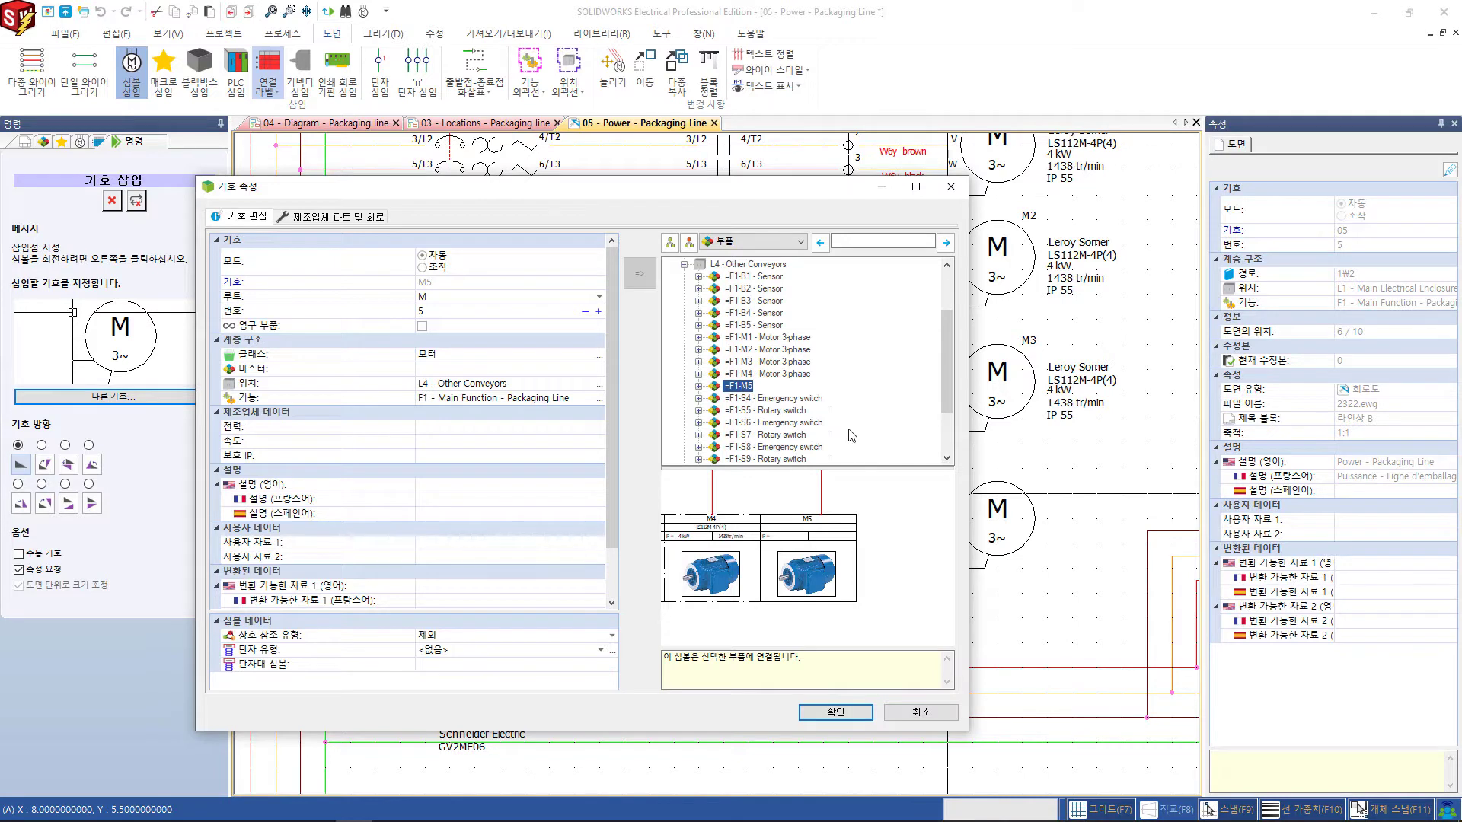
left_click(698, 387)
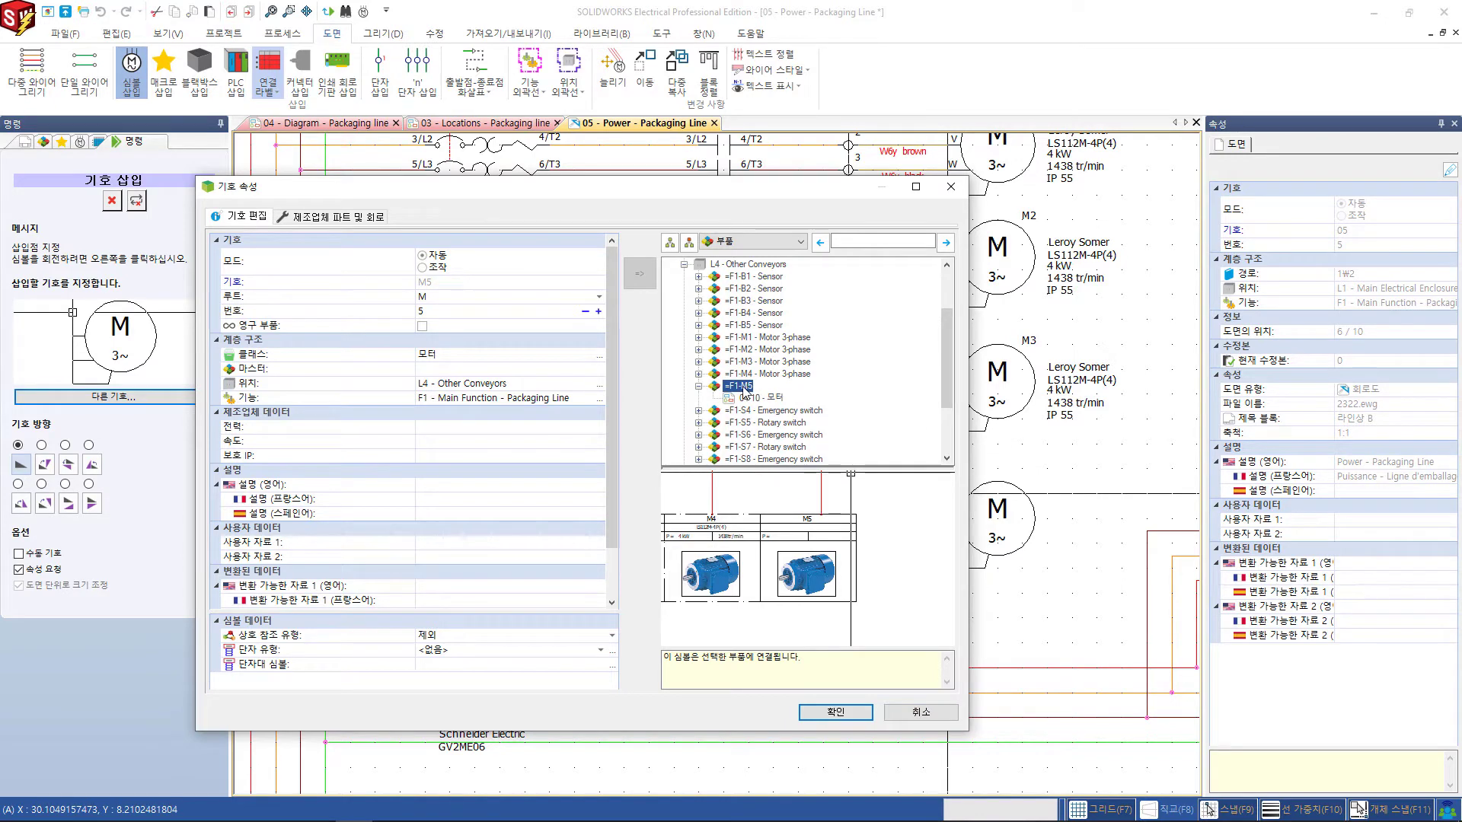
left_click(835, 712)
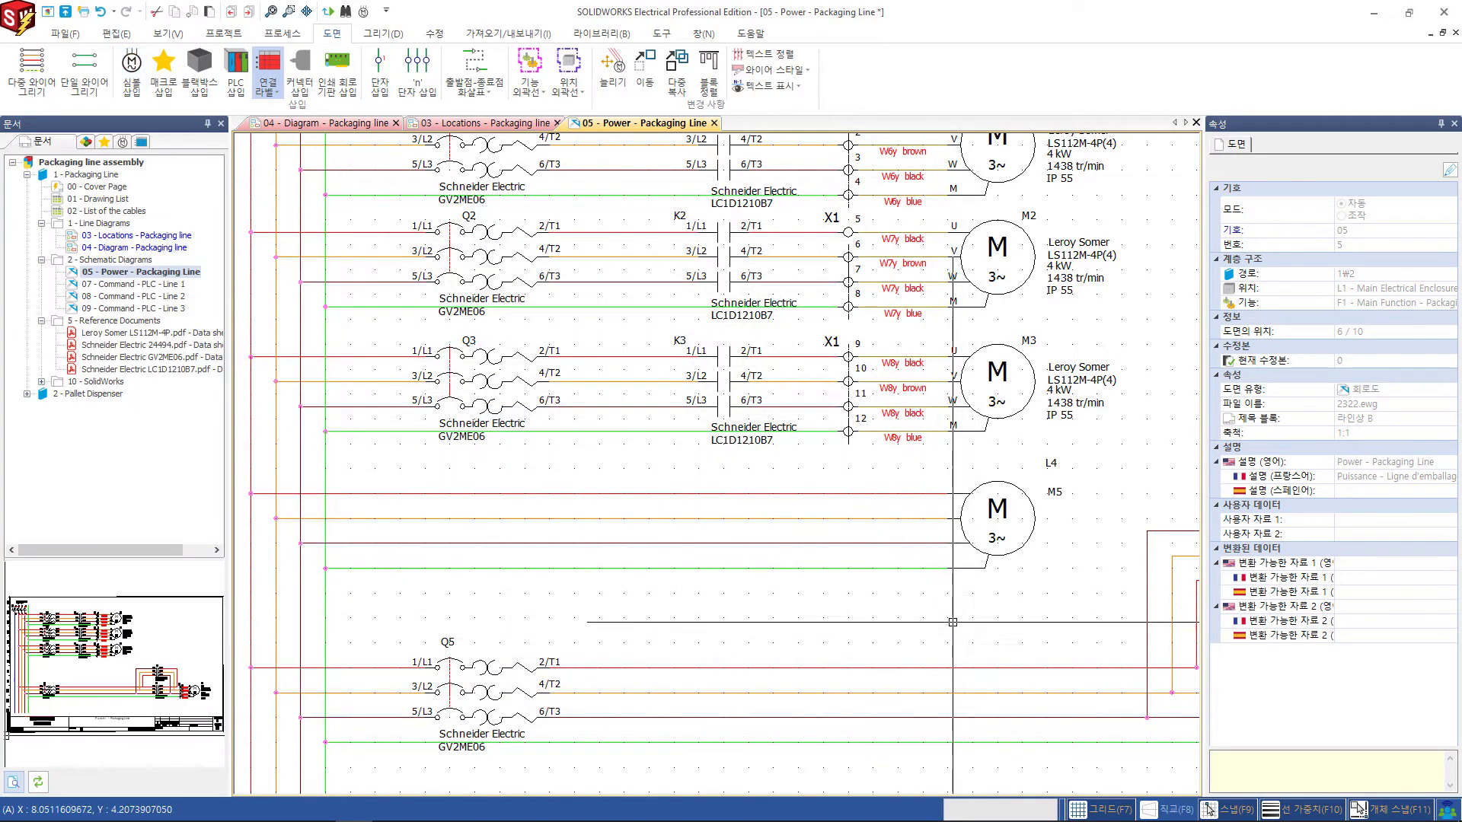
scroll(956, 609, "down", 2)
scroll(990, 548, "up", 2)
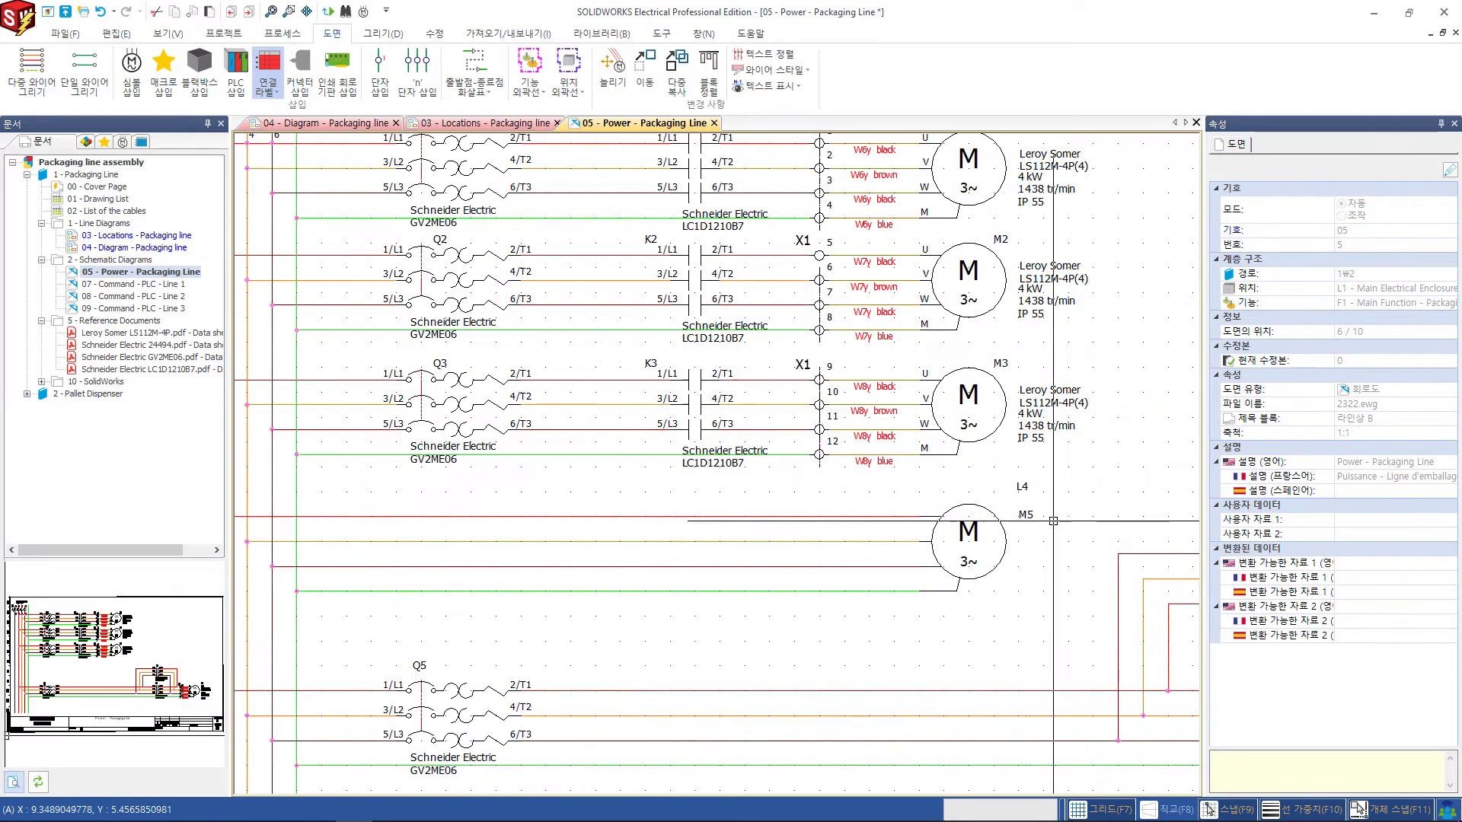
Search manufacturer parts for M5, widening the filters to all manufacturers and classes.
right_click(994, 512)
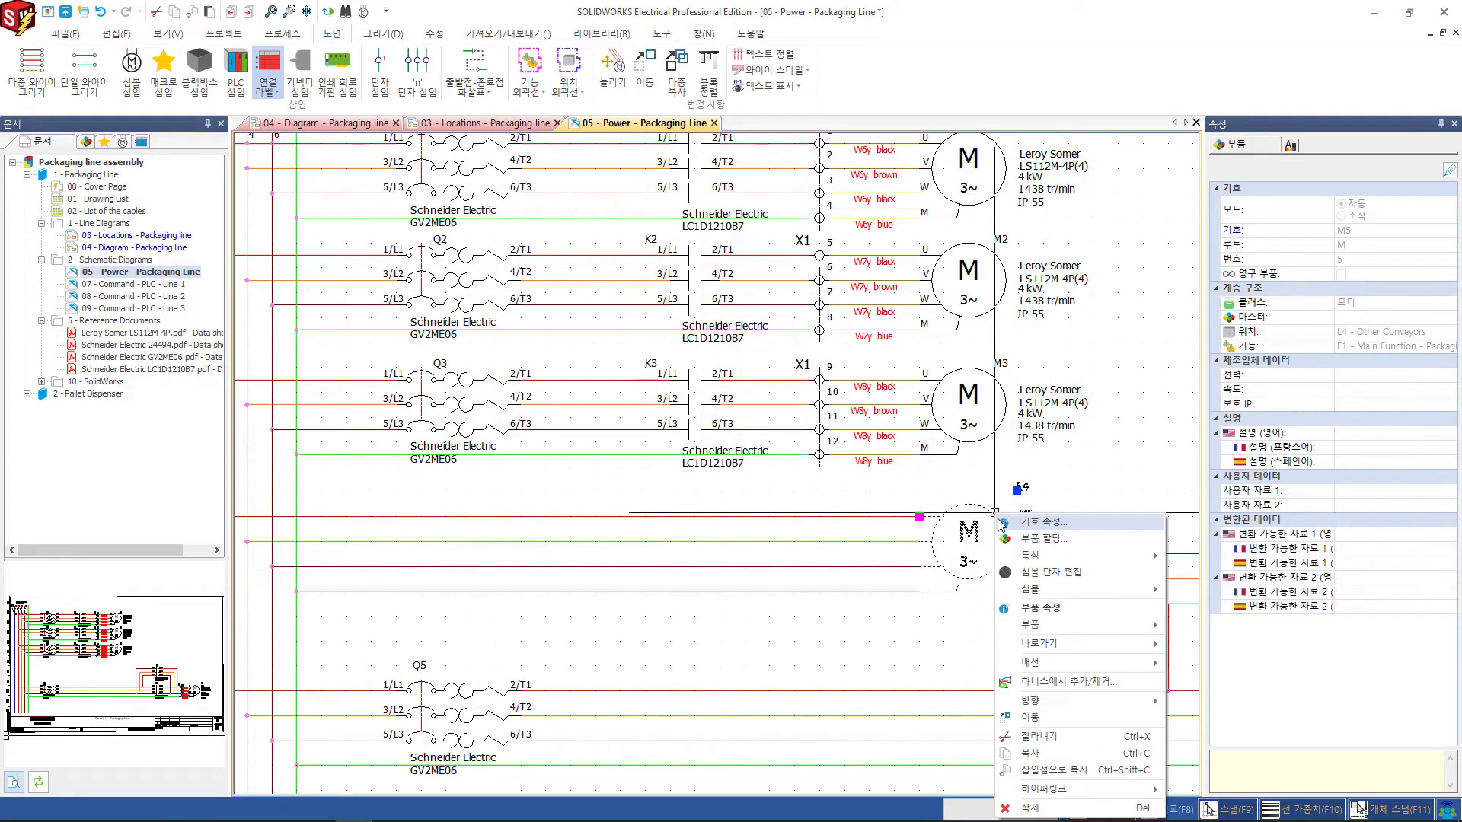
left_click(1024, 517)
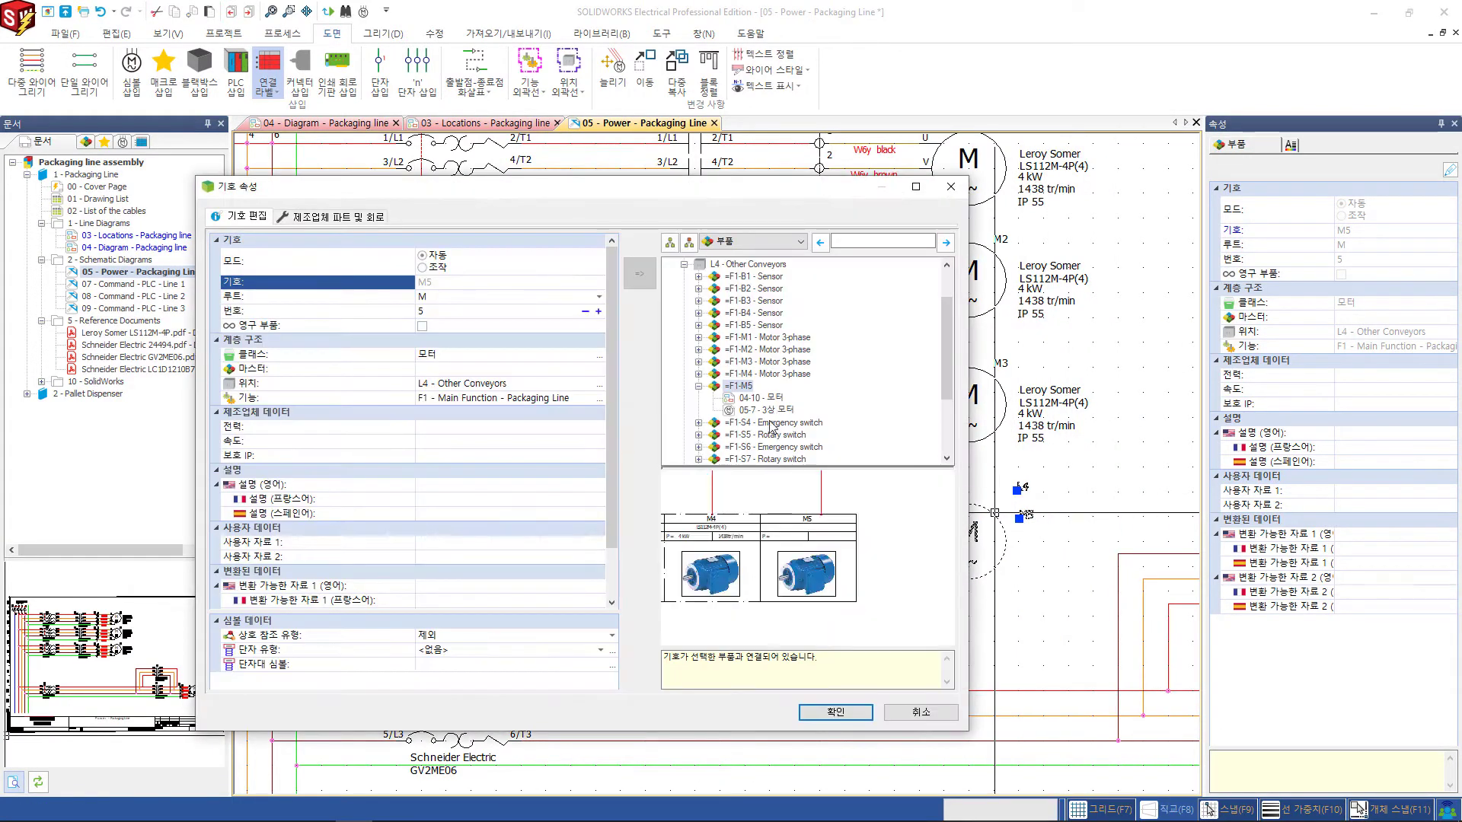
left_click(355, 221)
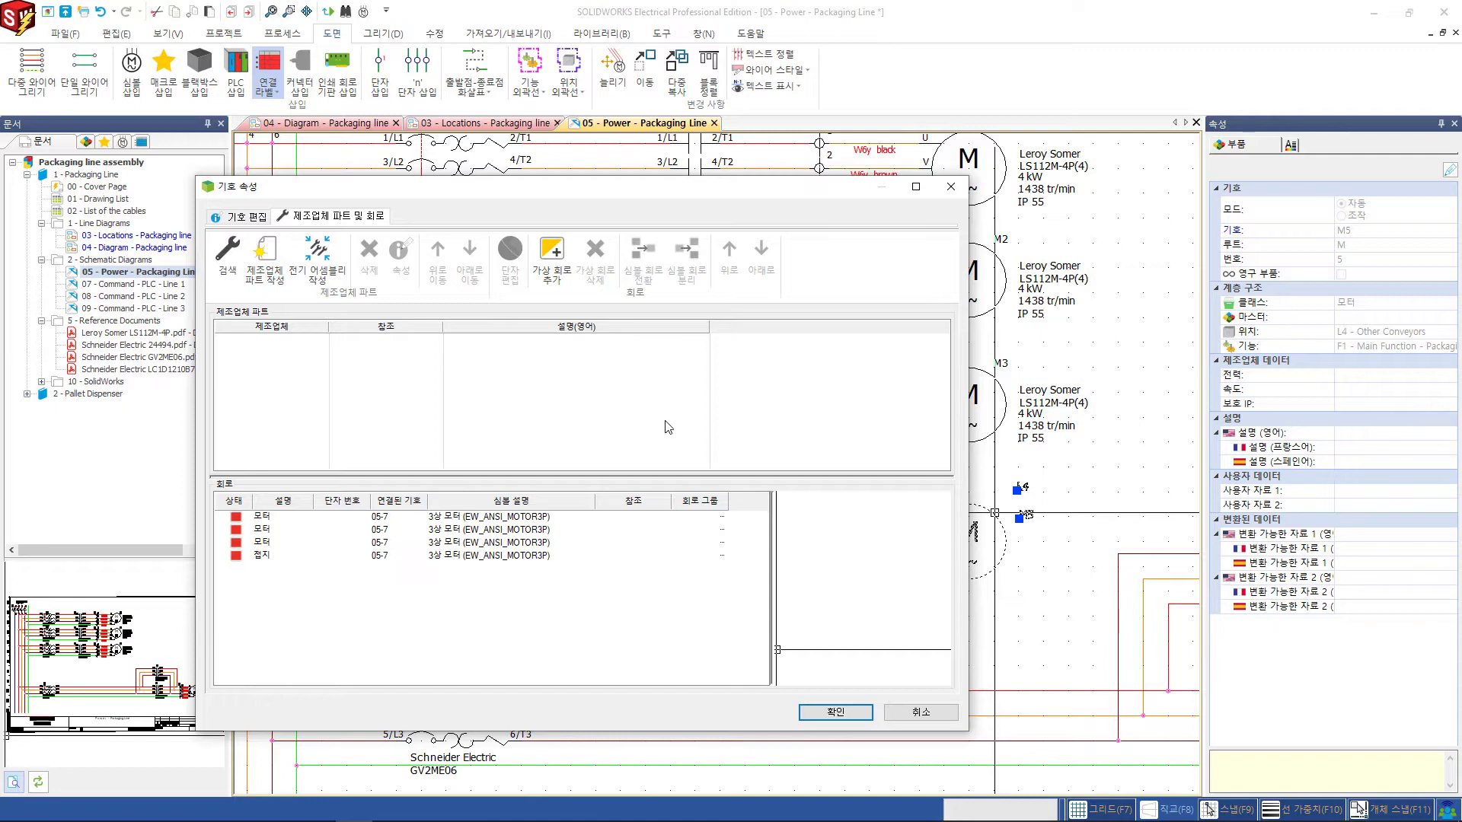
left_click(227, 257)
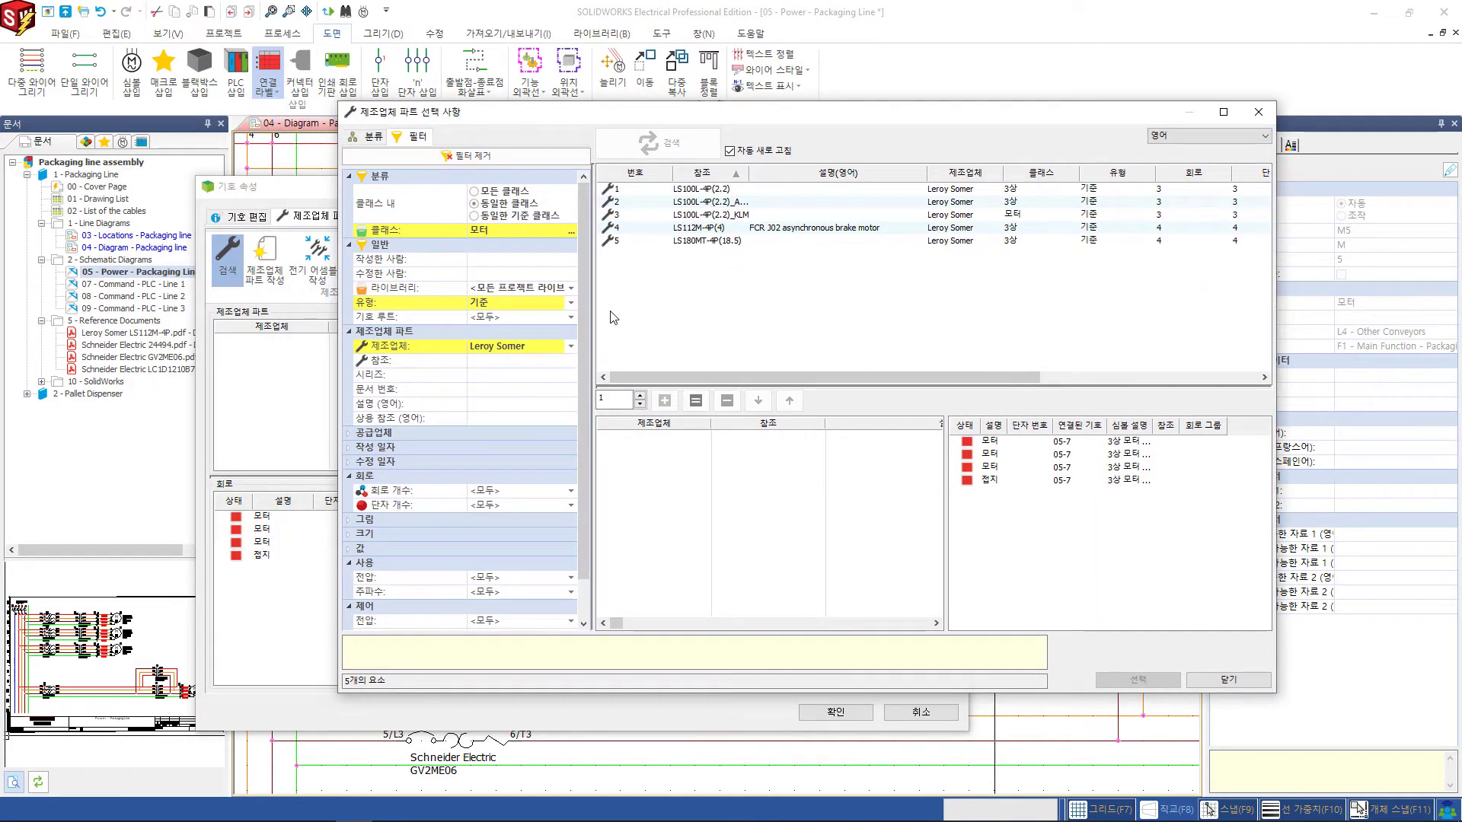
left_click(564, 348)
left_click_drag(567, 423, 575, 373)
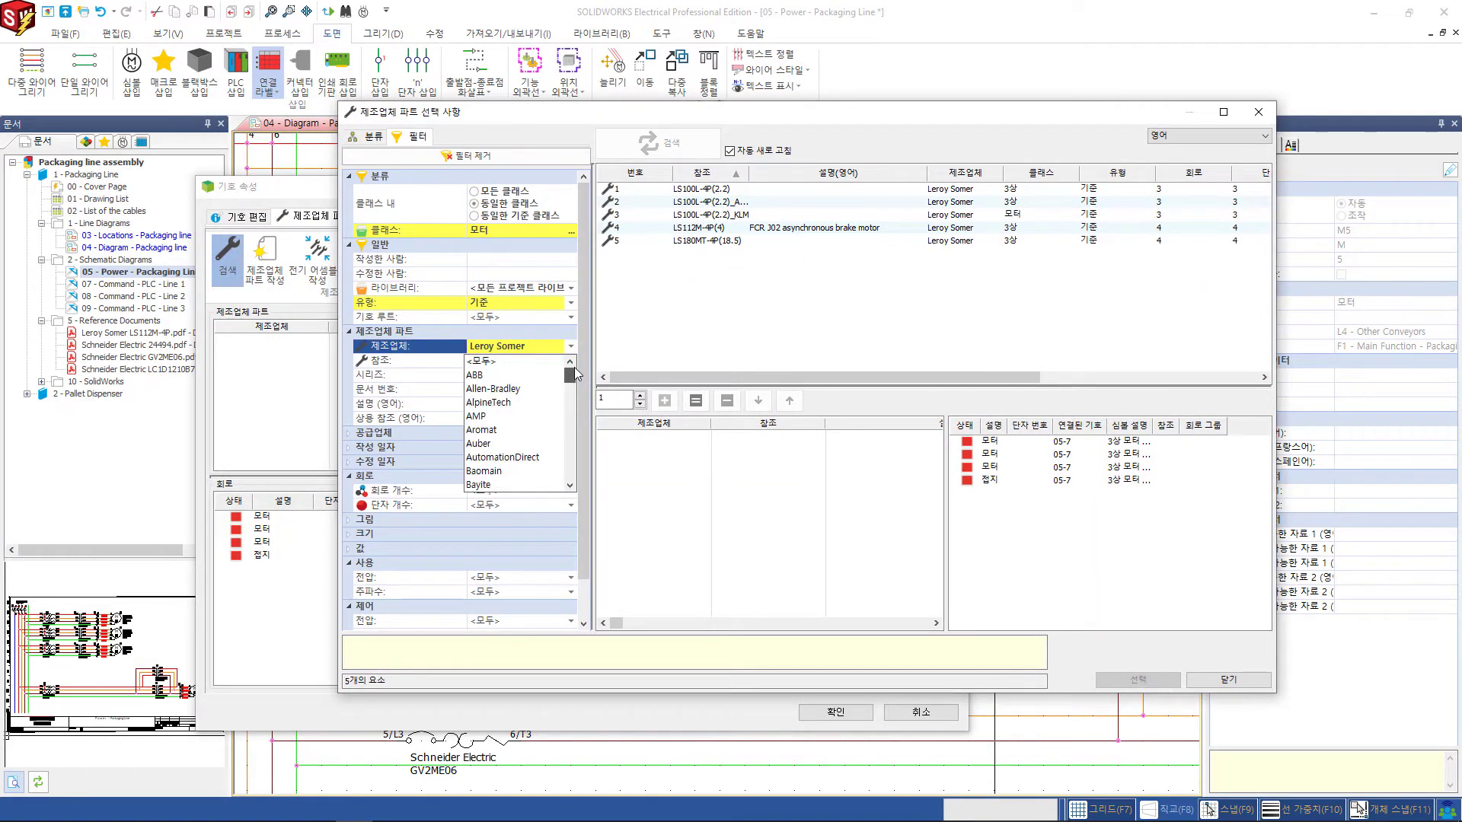
left_click(512, 365)
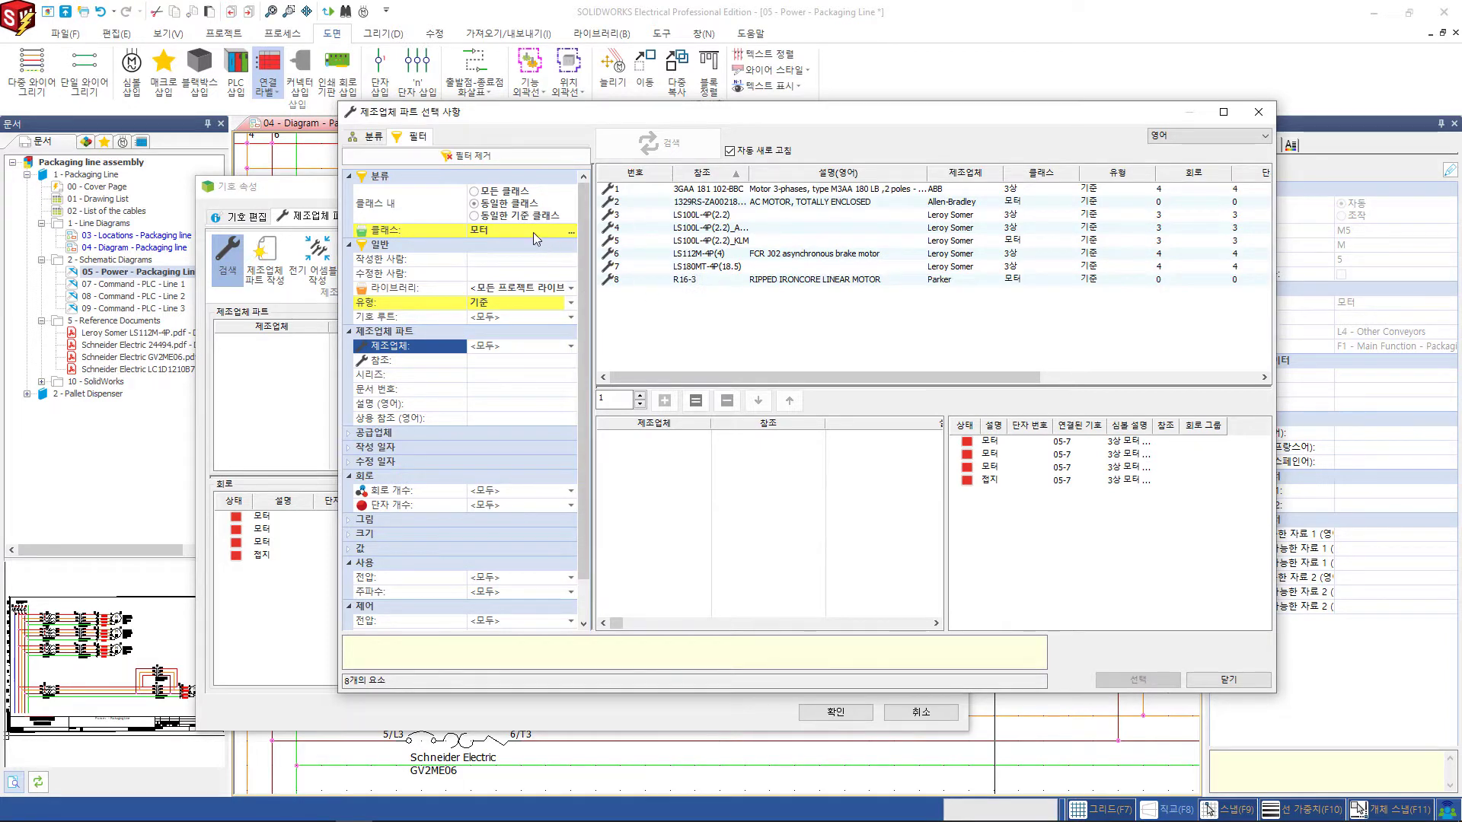
left_click(484, 191)
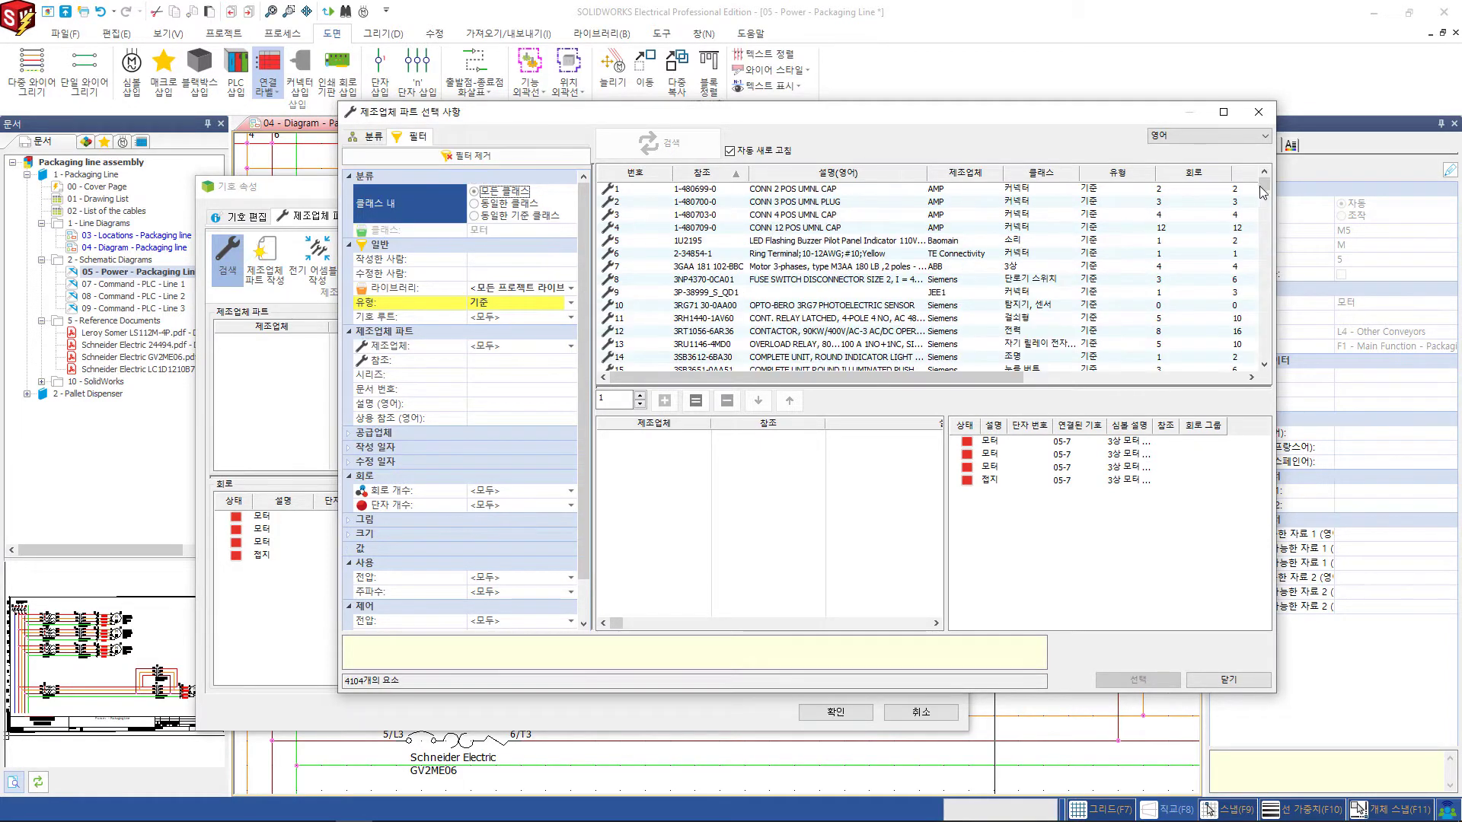
Filter to motor class and Leroy Somer, then assign part LS112M-4P(4) to M5.
mouse_move(1263, 192)
left_mouse_down()
mouse_move(1267, 262)
mouse_move(1275, 169)
left_mouse_up()
left_click(507, 204)
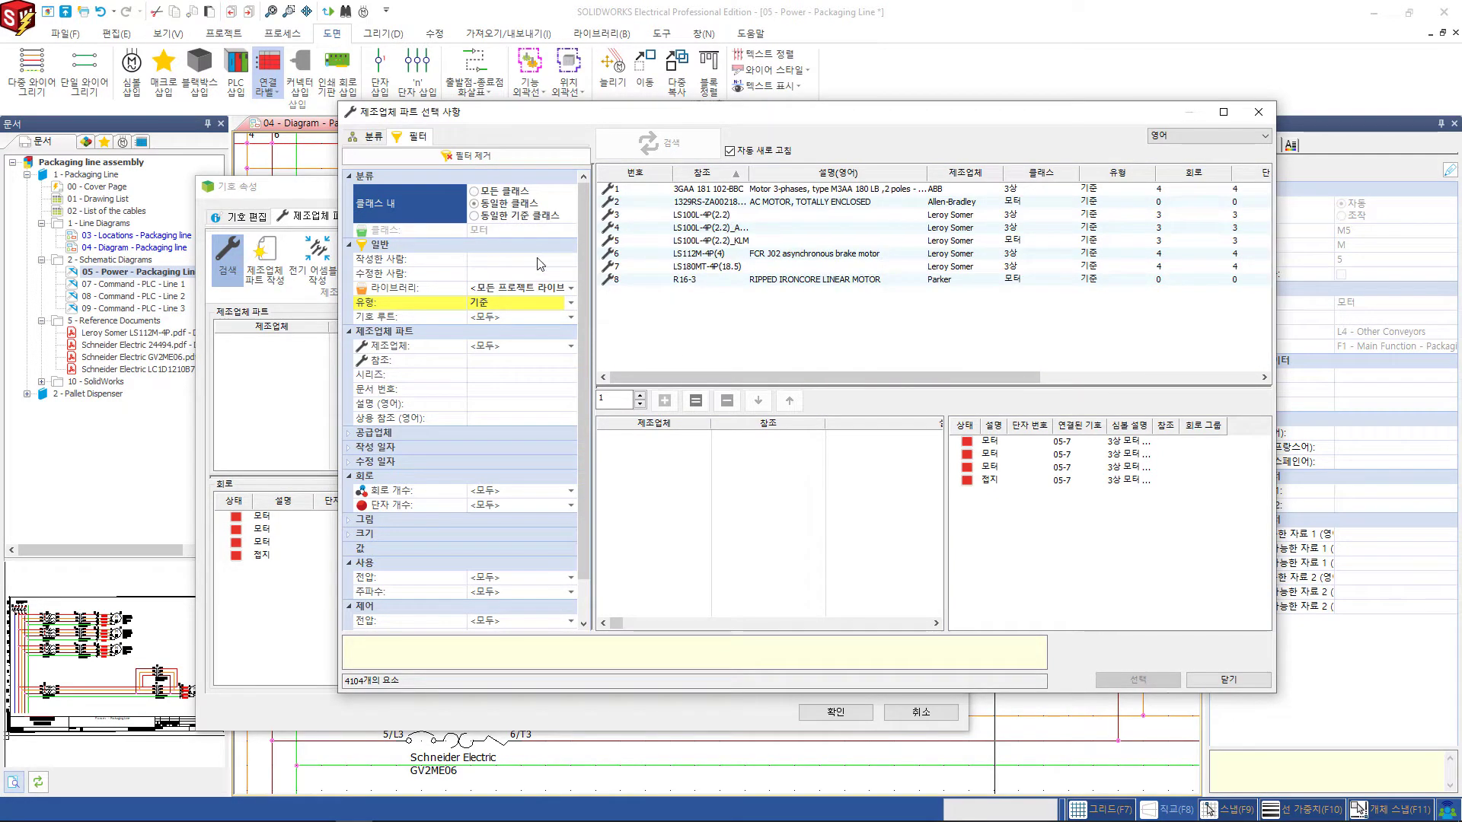
left_click(570, 346)
left_click_drag(571, 376, 574, 421)
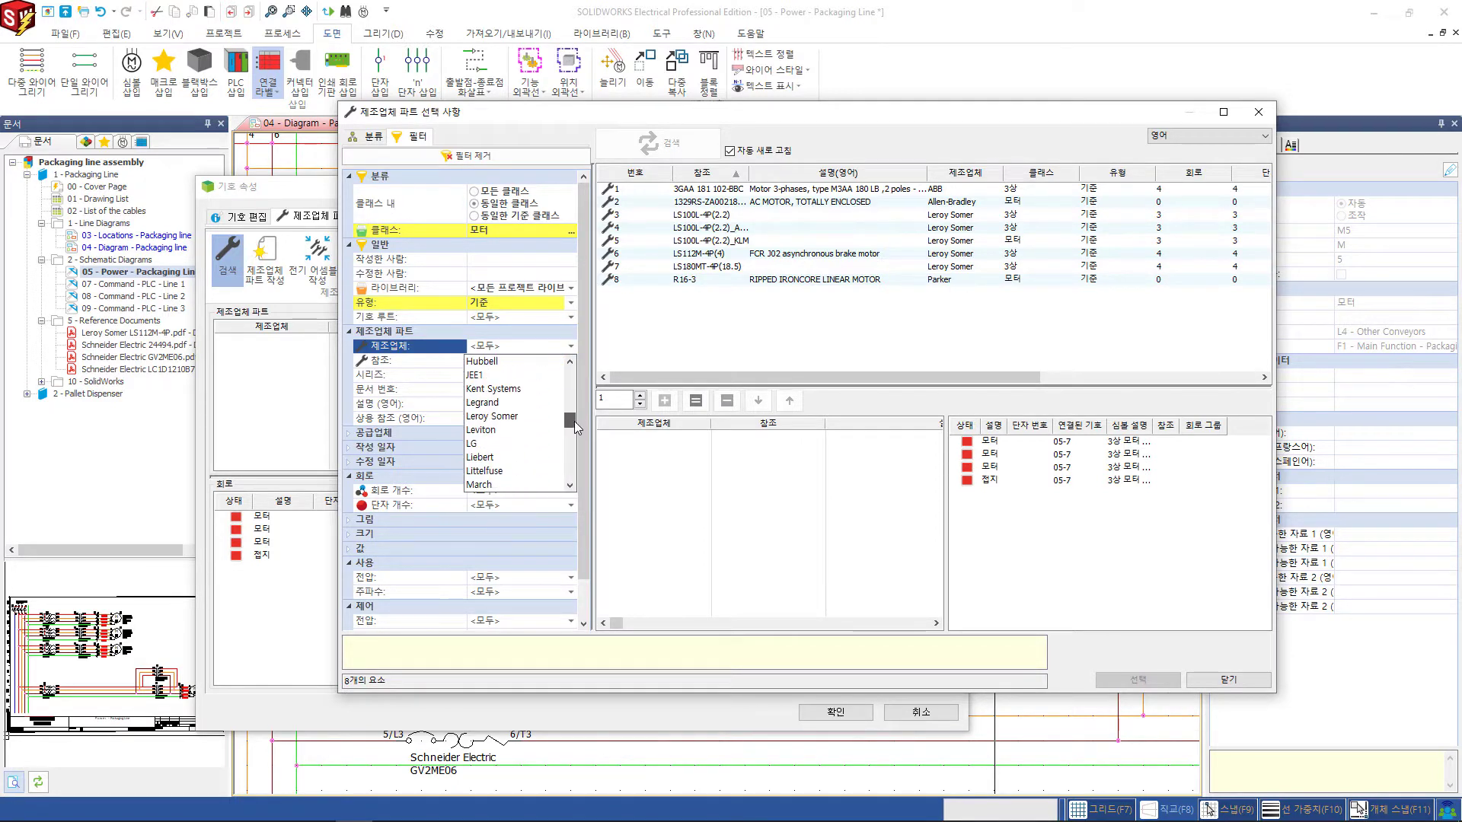
left_click(502, 416)
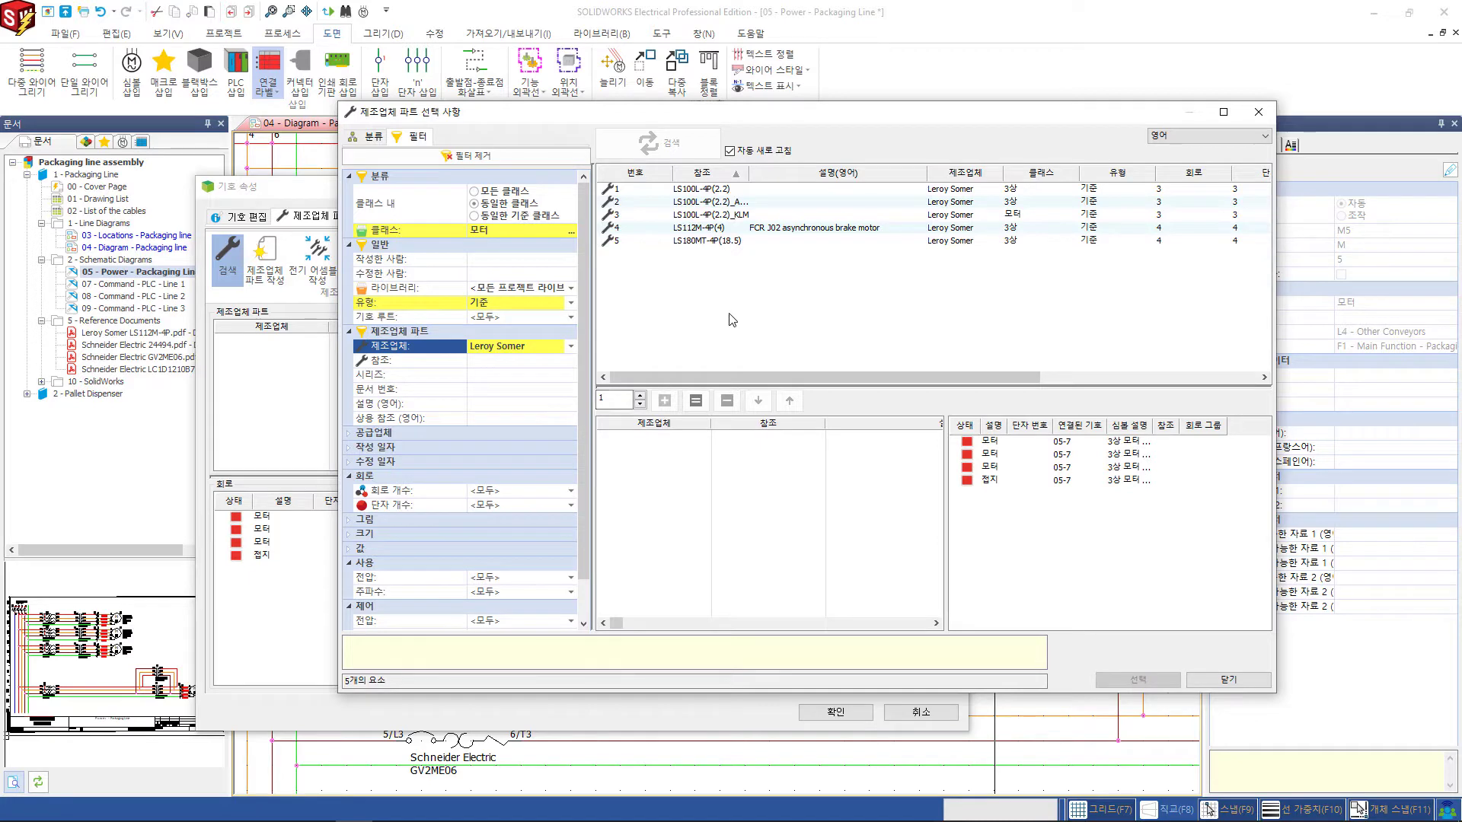
left_click(714, 229)
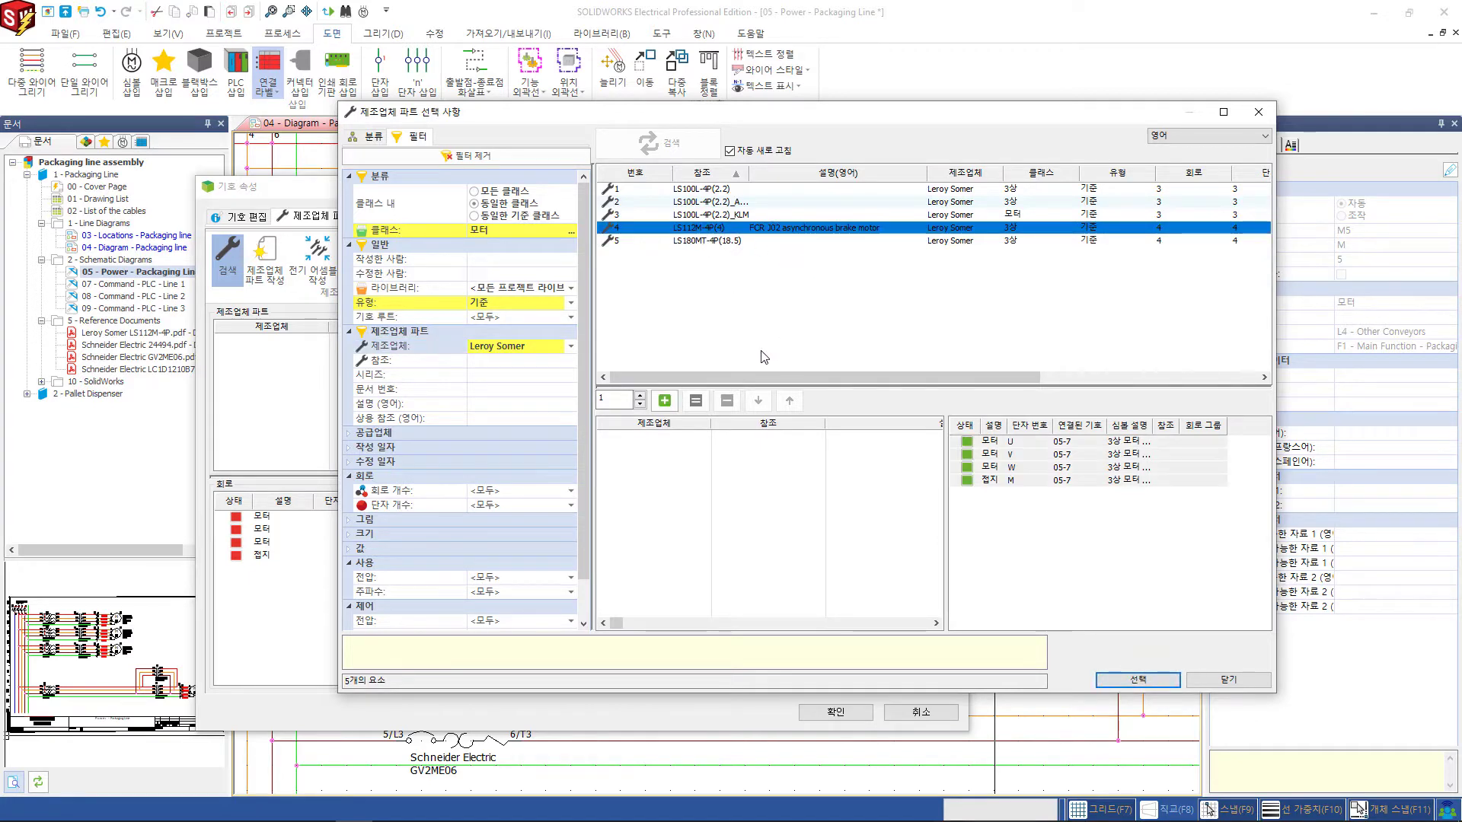
left_click(1111, 681)
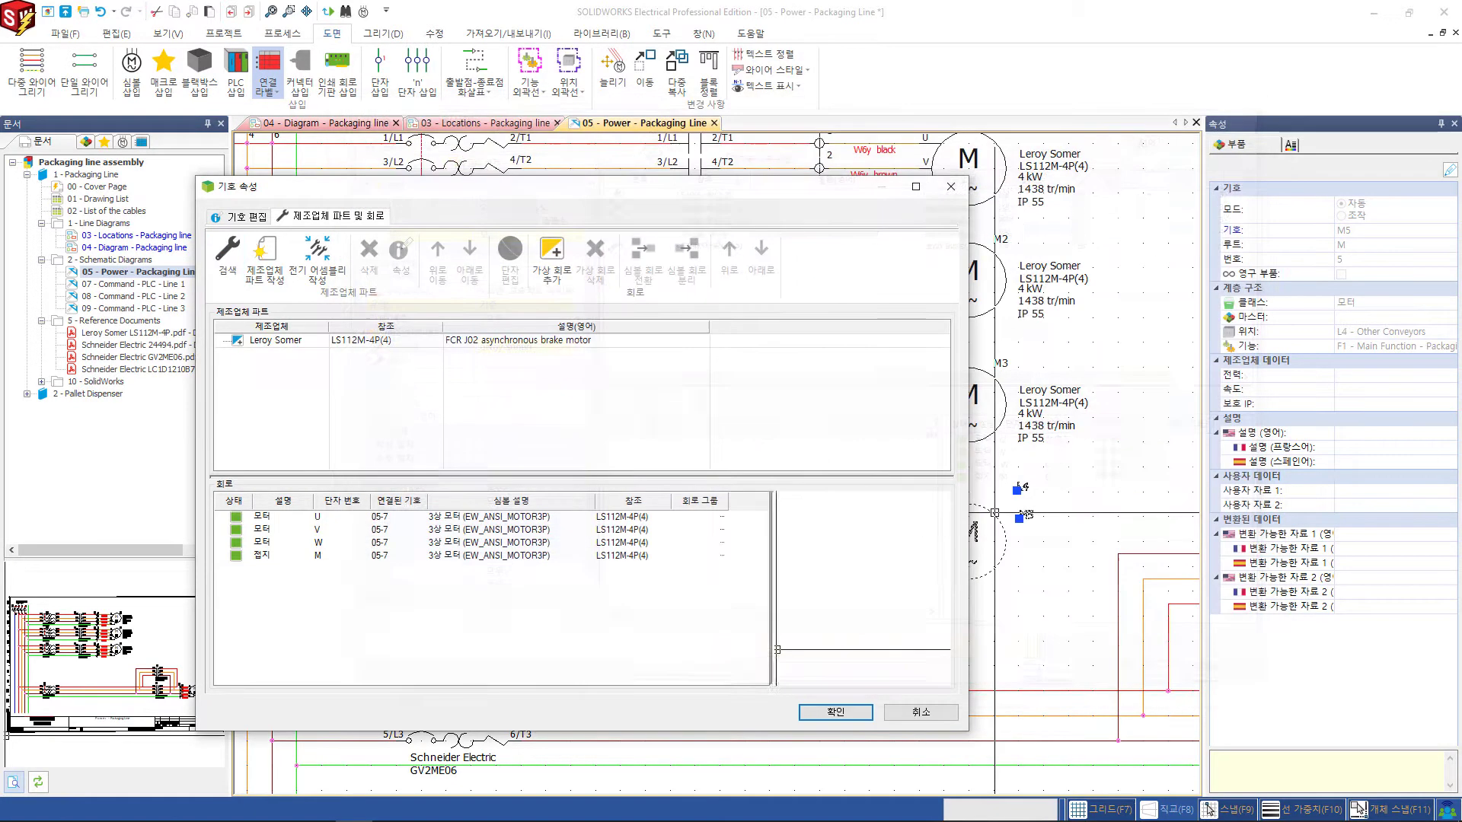
left_click(835, 712)
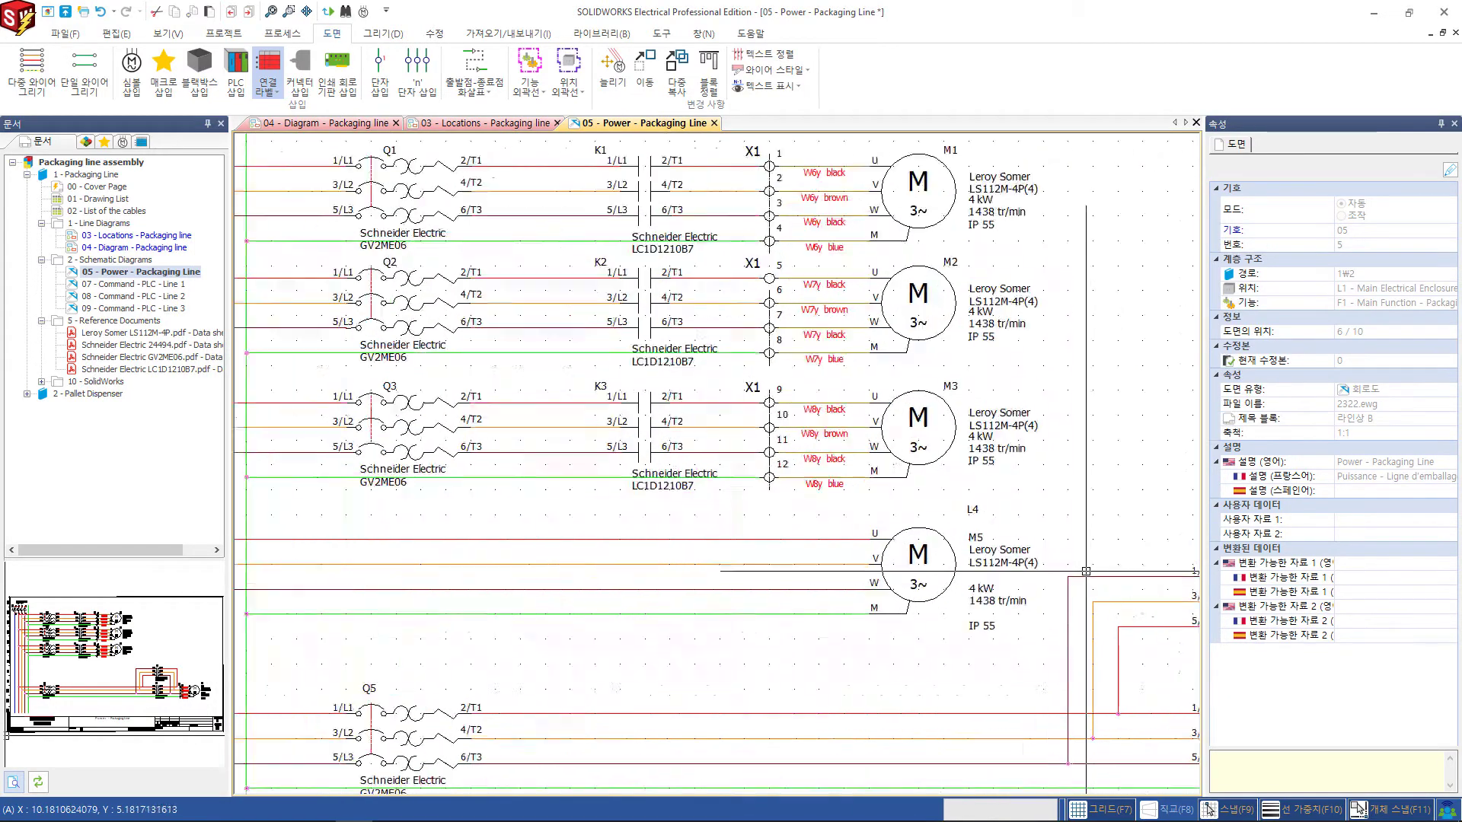
scroll(1086, 570, "up", 2)
scroll(1086, 571, "up", 1)
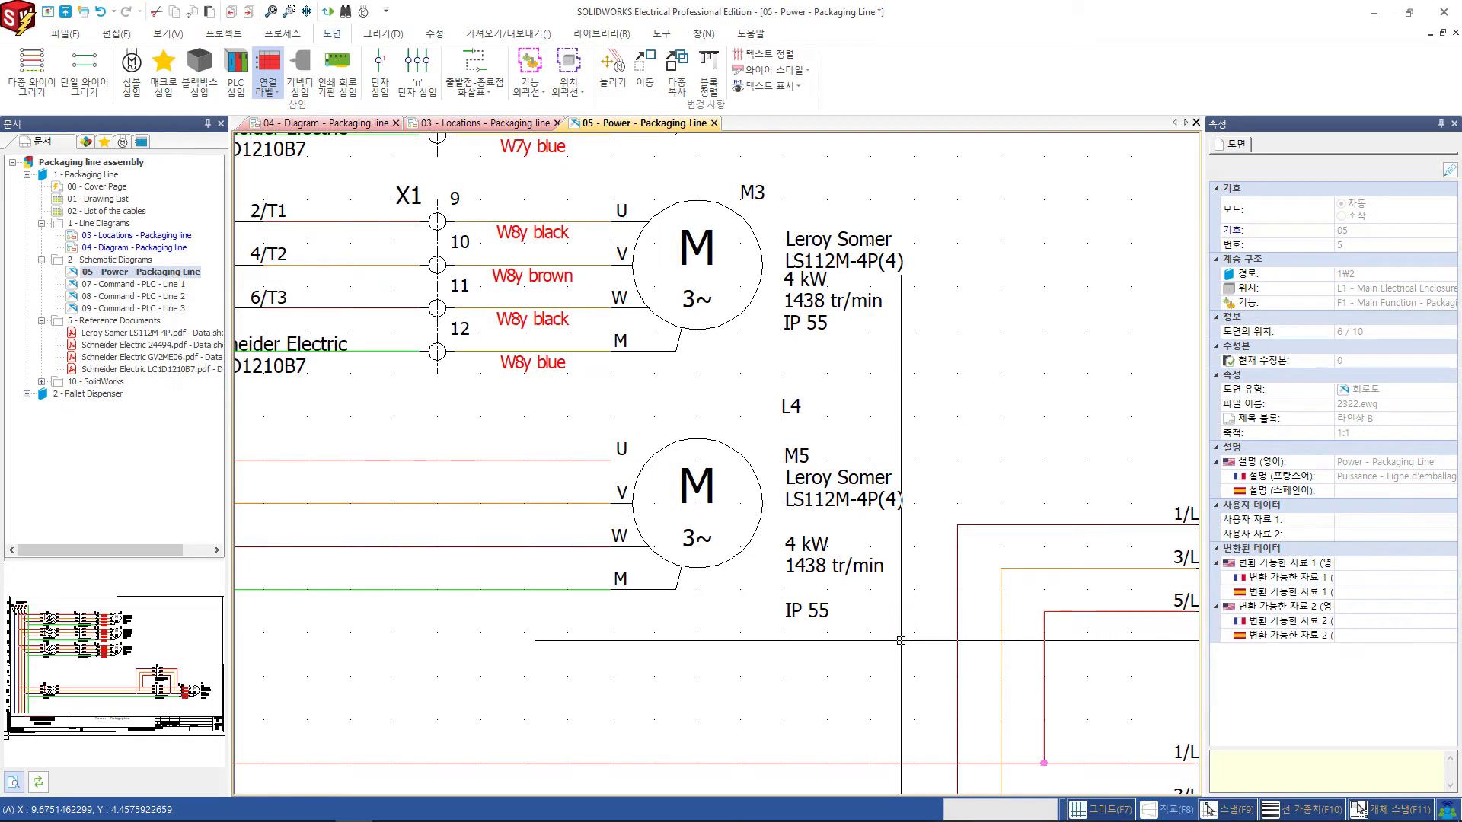
middle_click_drag(900, 641, 956, 630)
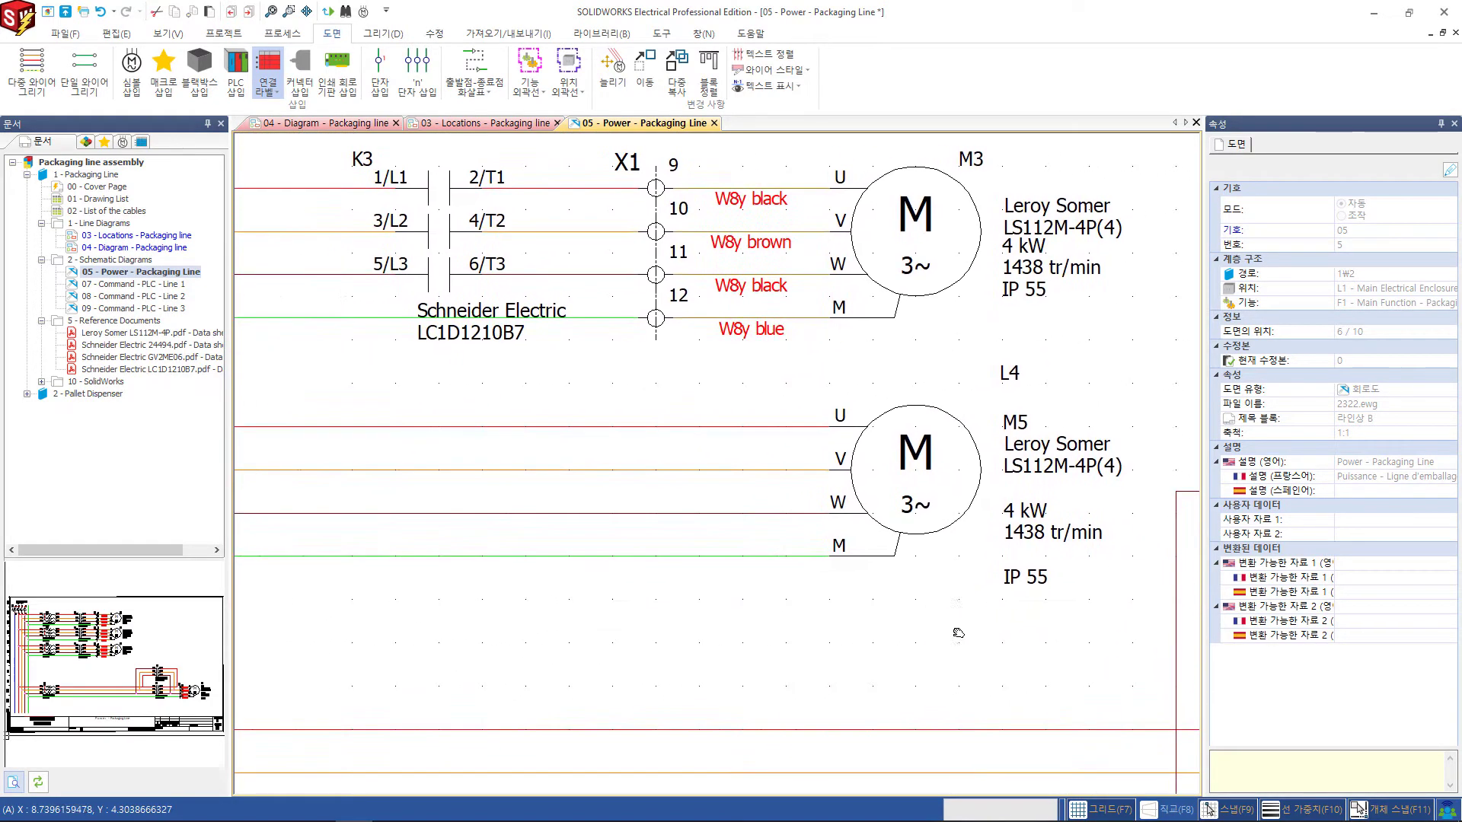
scroll(958, 633, "down", 1)
scroll(958, 633, "down", 1)
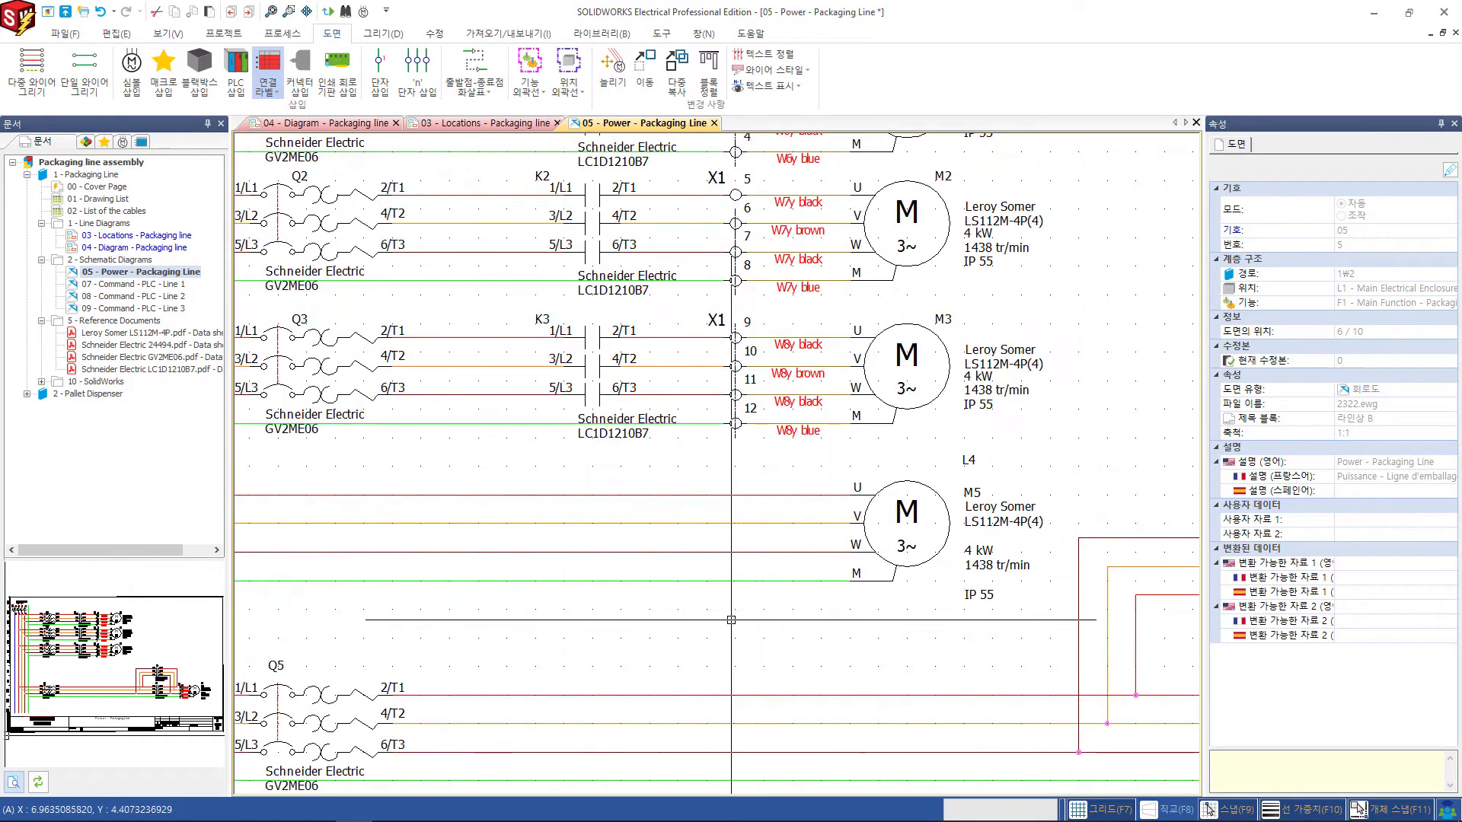
middle_click_drag(708, 637, 903, 613)
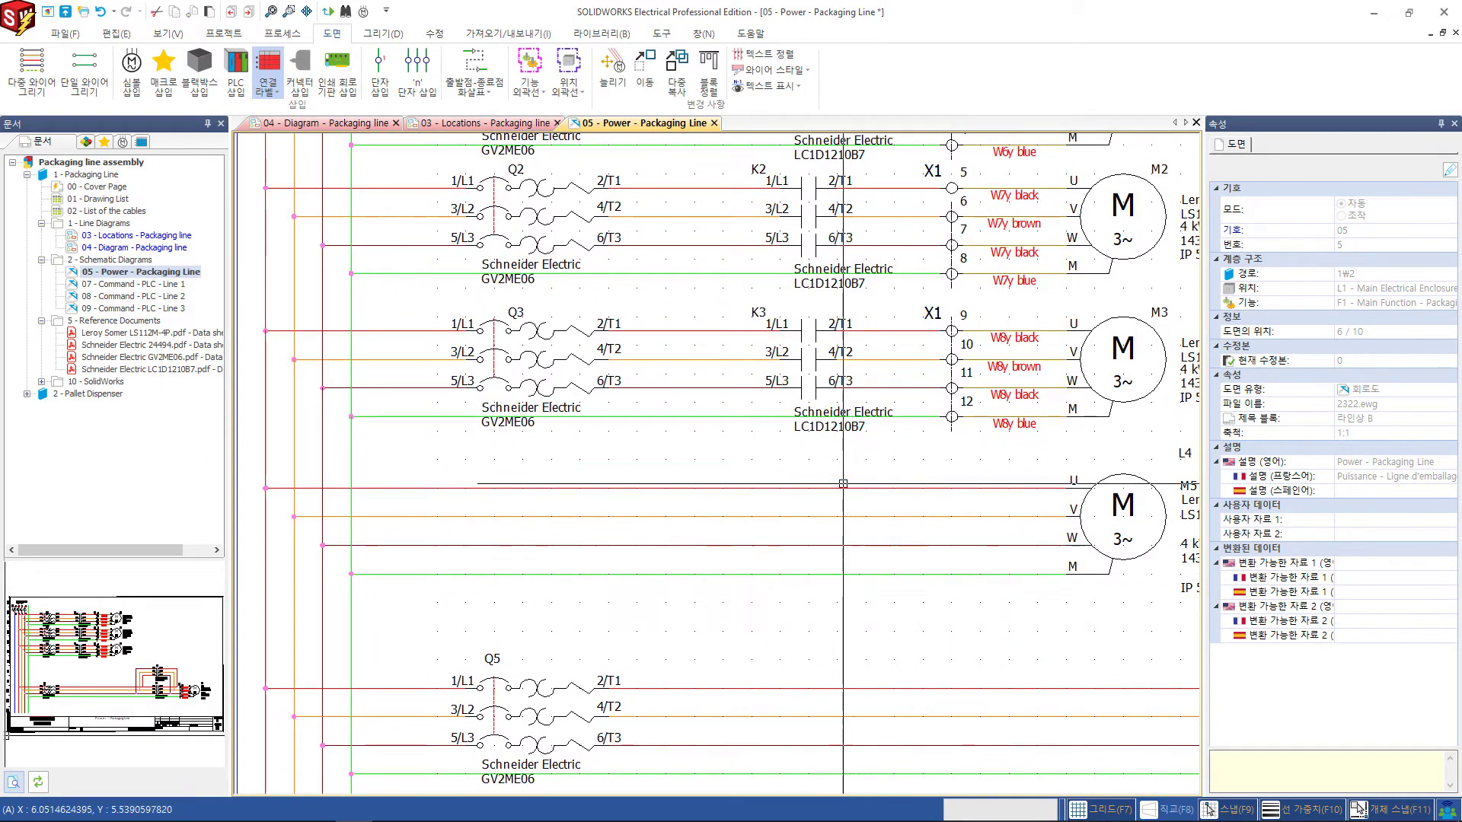
middle_click_drag(736, 444, 559, 443)
scroll(560, 444, "up", 1)
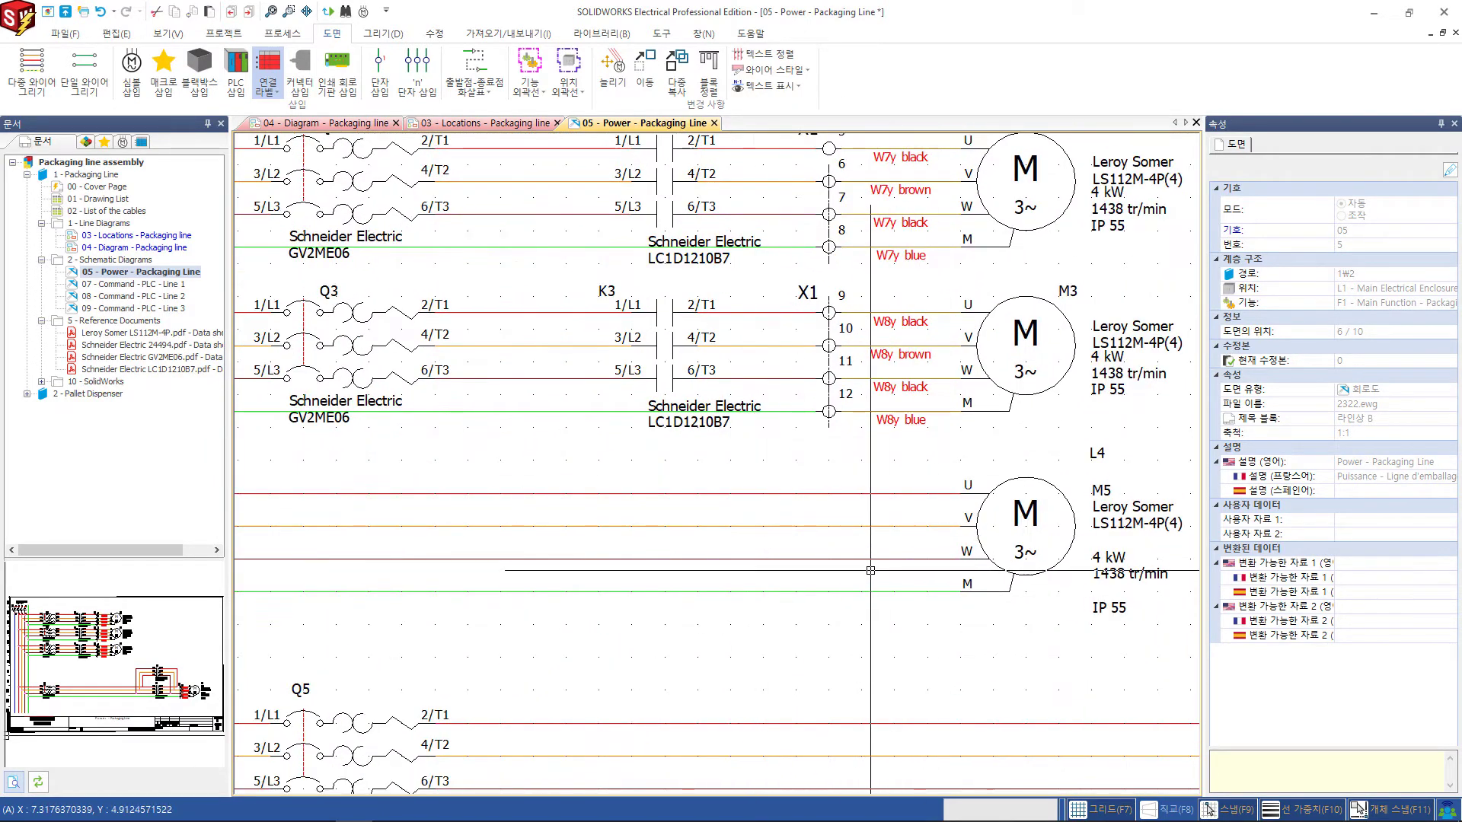
middle_click_drag(691, 382, 600, 353)
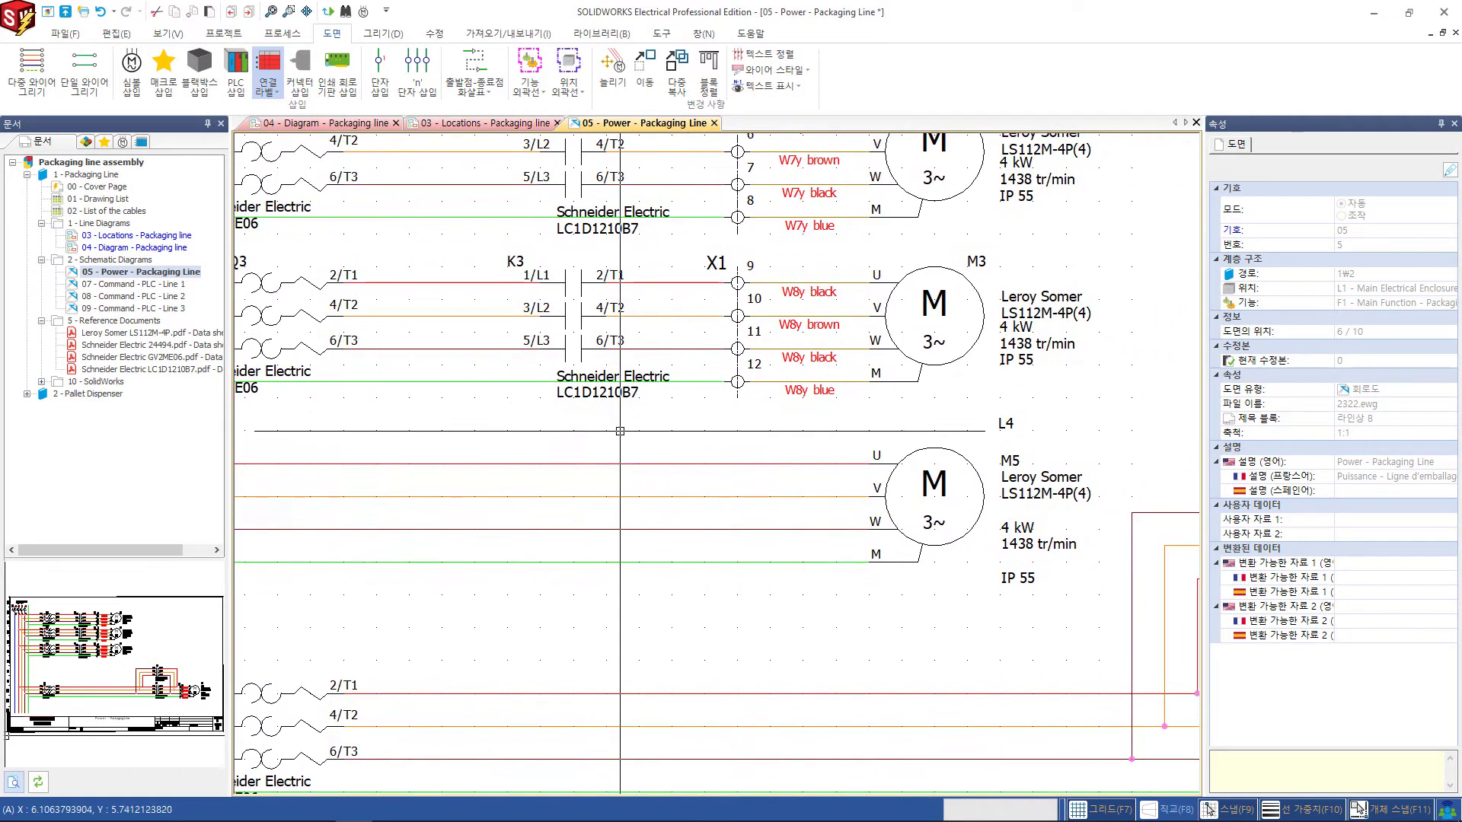
left_click(564, 353)
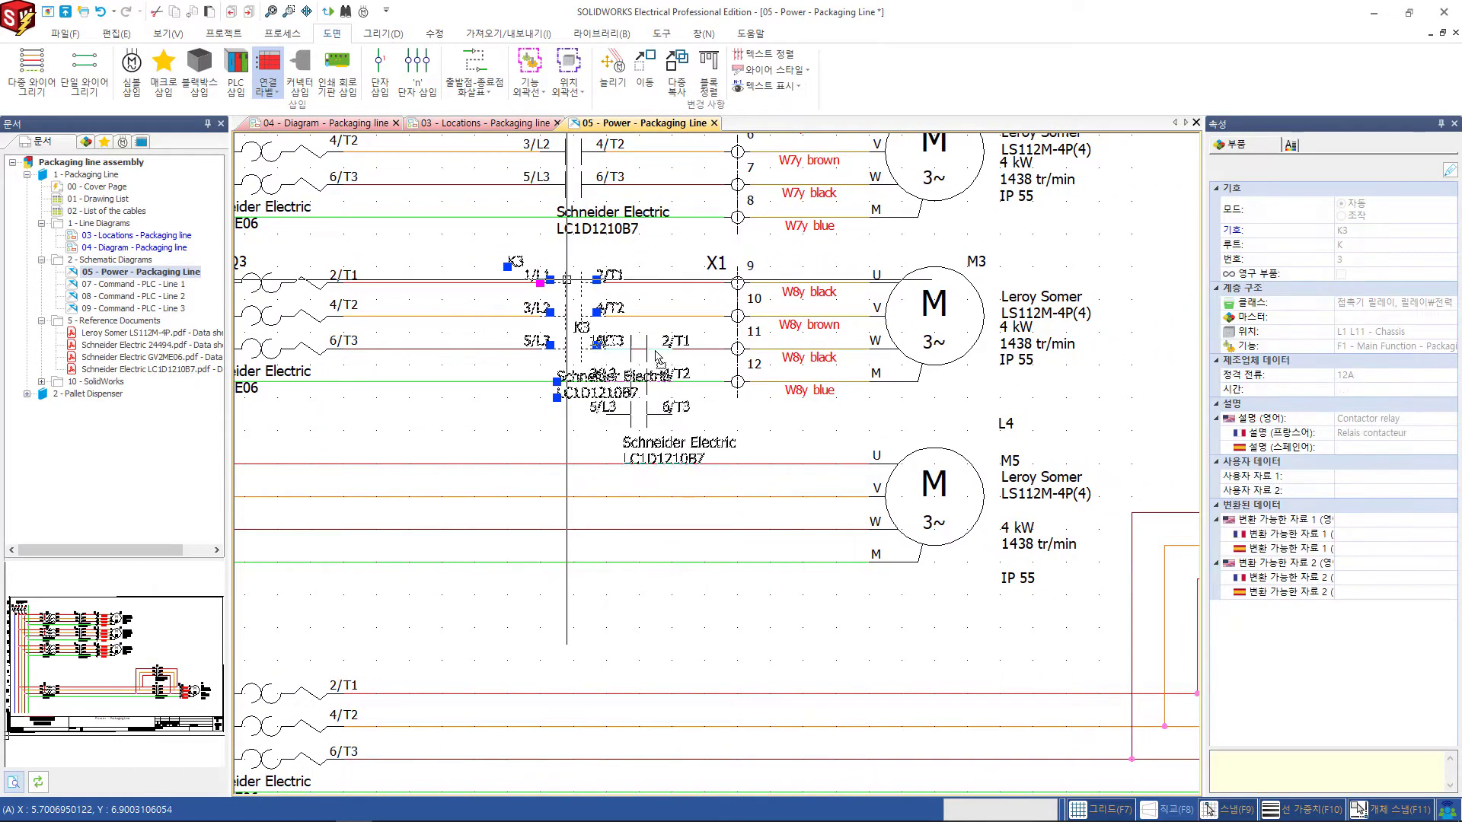
mouse_move(564, 353)
left_mouse_down()
mouse_move(1055, 329)
mouse_move(1115, 347)
mouse_move(571, 292)
left_mouse_up()
key("Escape")
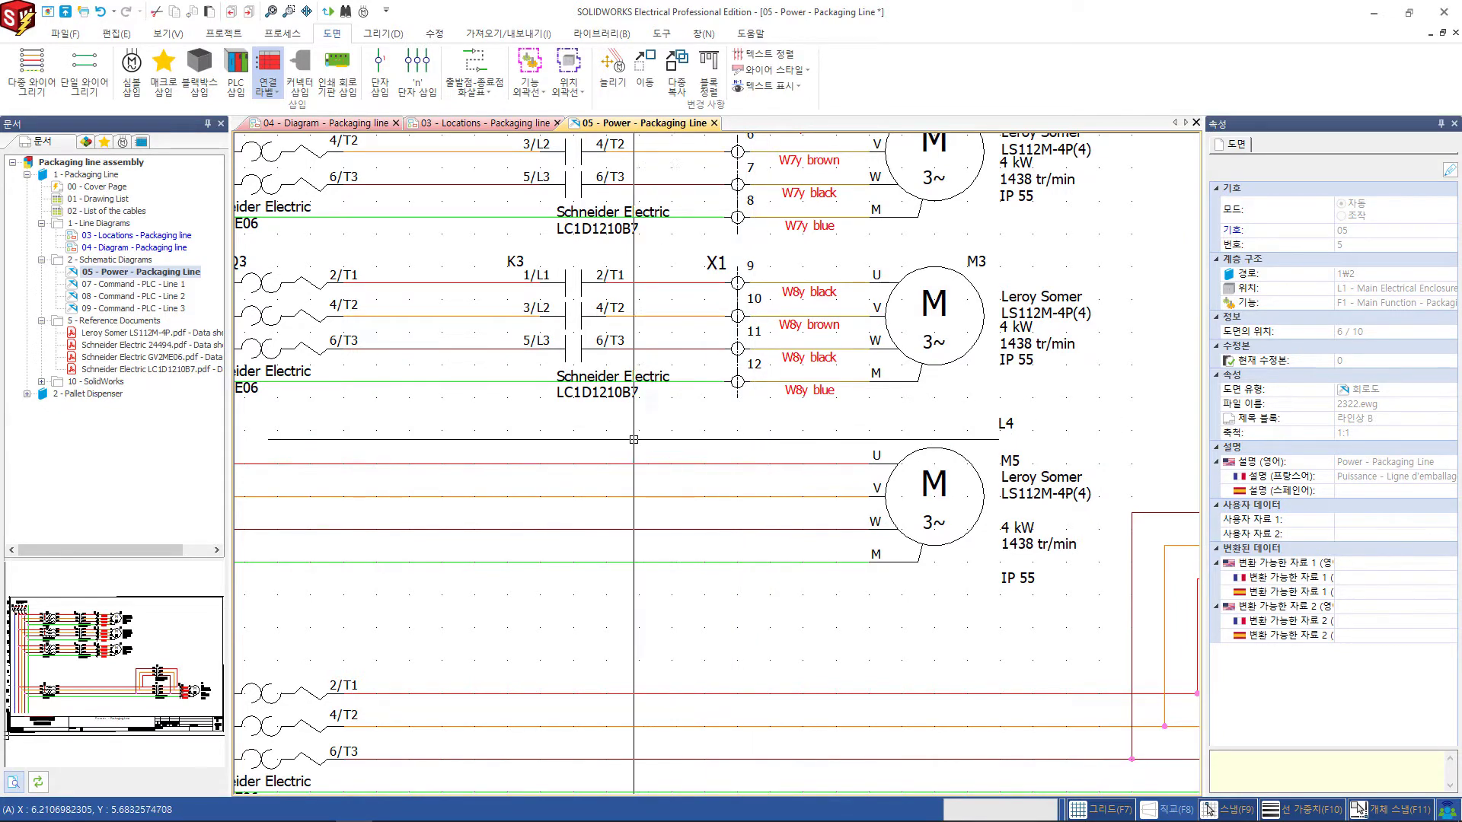
scroll(766, 441, "down", 2)
mouse_move(766, 442)
middle_mouse_down()
mouse_move(807, 335)
mouse_move(778, 395)
mouse_move(671, 463)
middle_mouse_up()
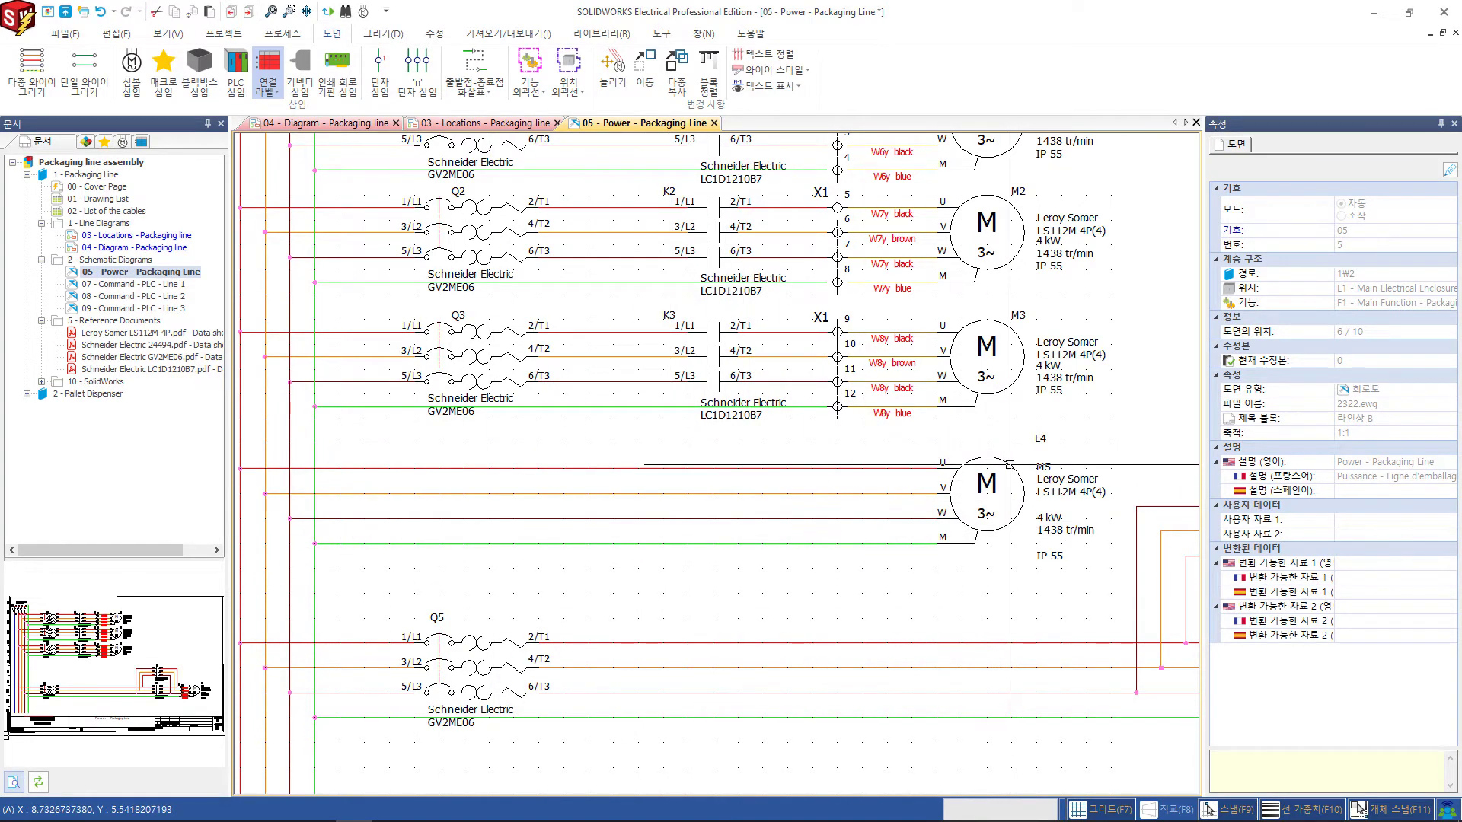
left_click(998, 491)
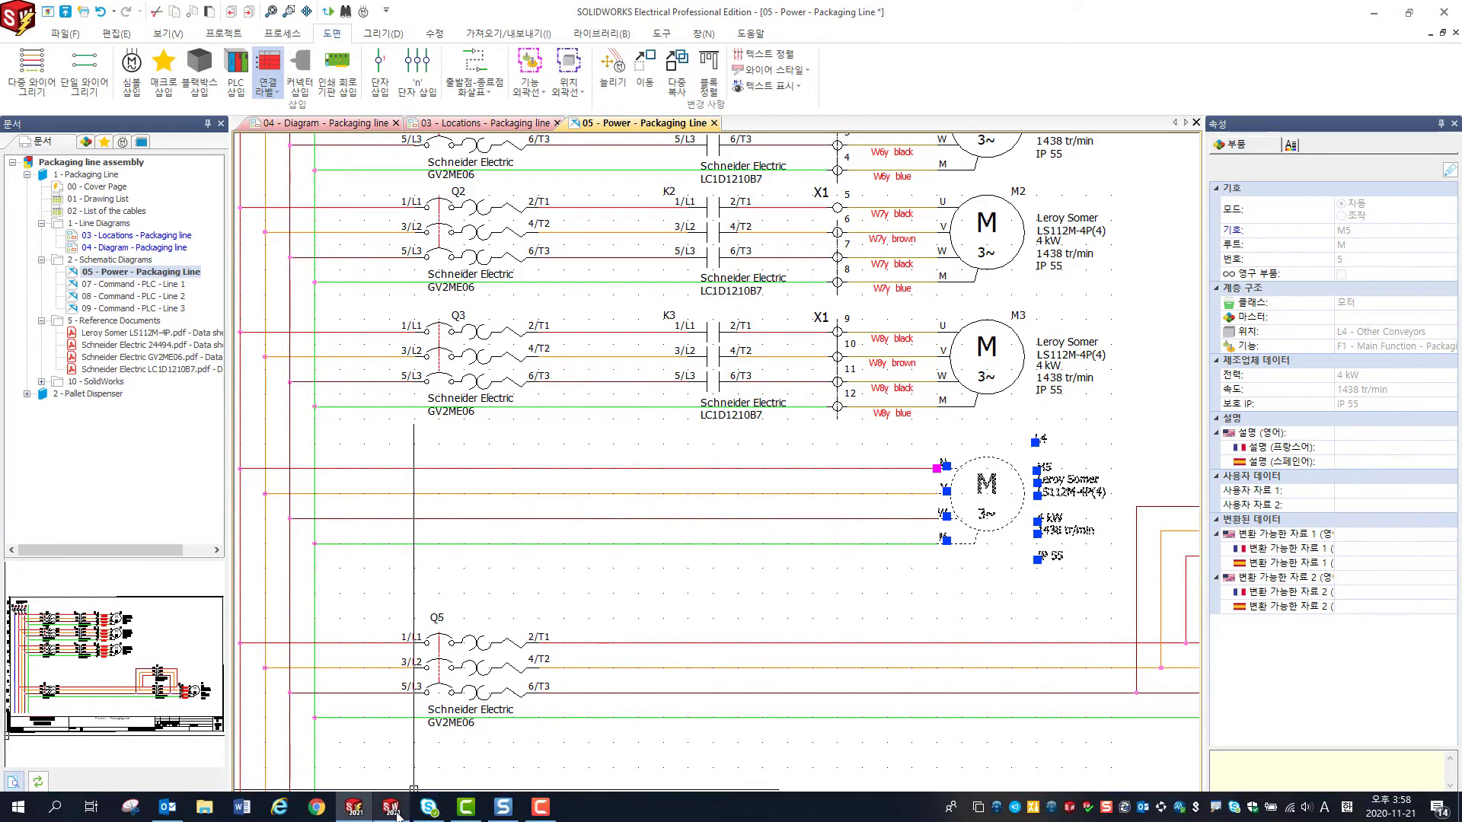
In the conveyor assembly, zoom out and expand M4 and M5 under L4 Other Conveyors.
left_click(390, 814)
left_click(590, 617)
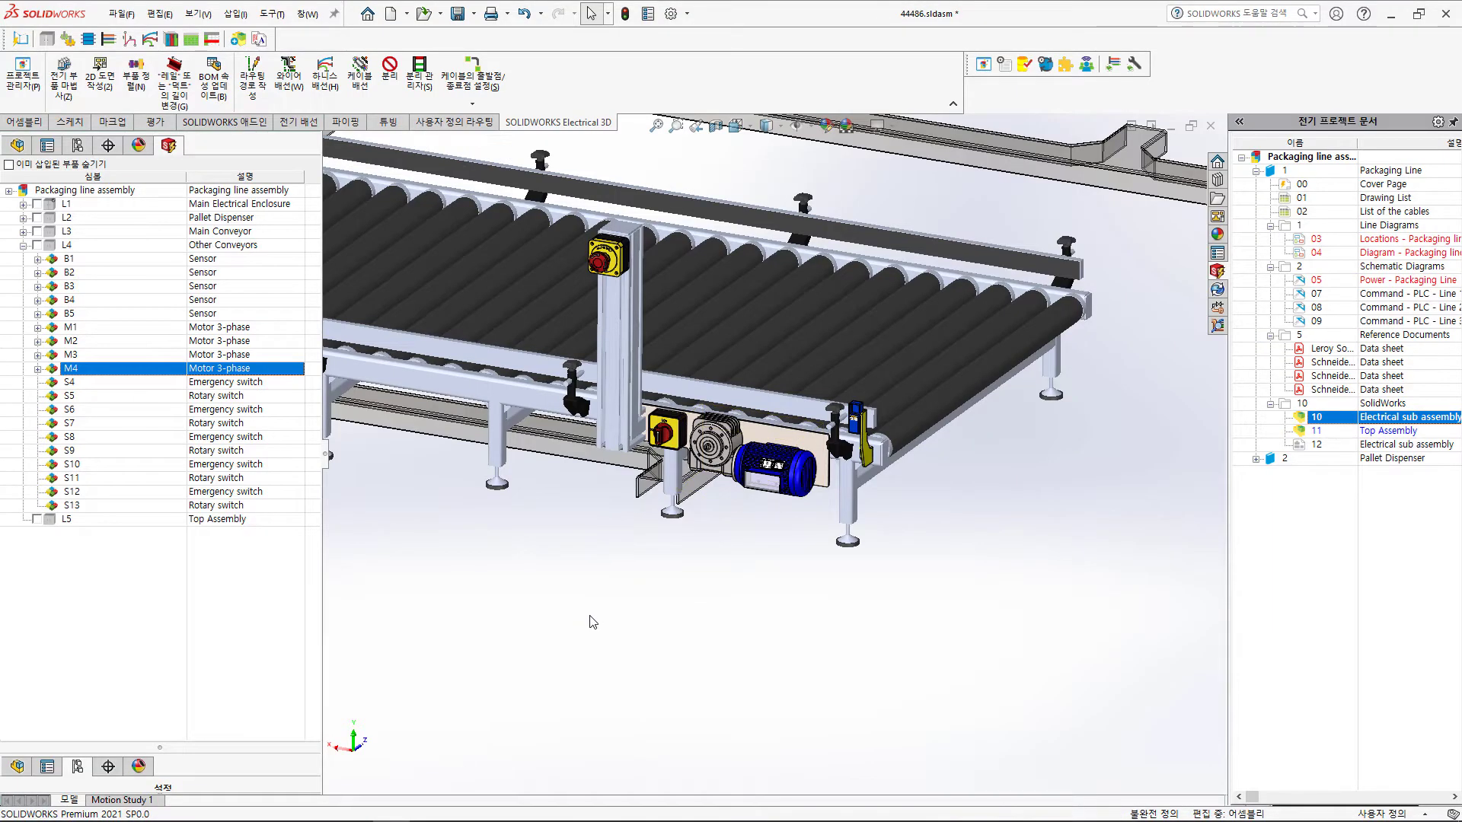
key("z")
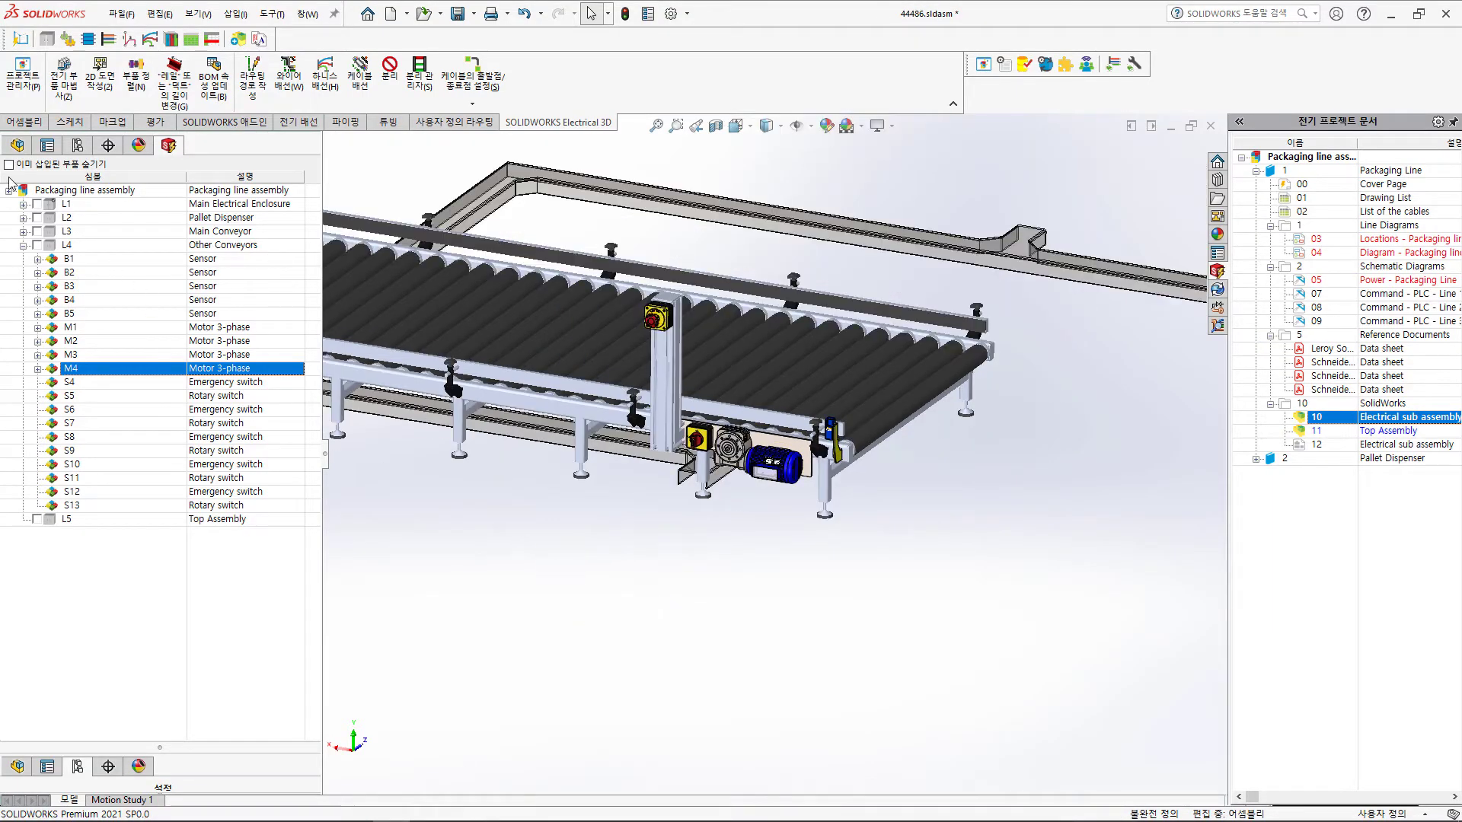
left_click(23, 245)
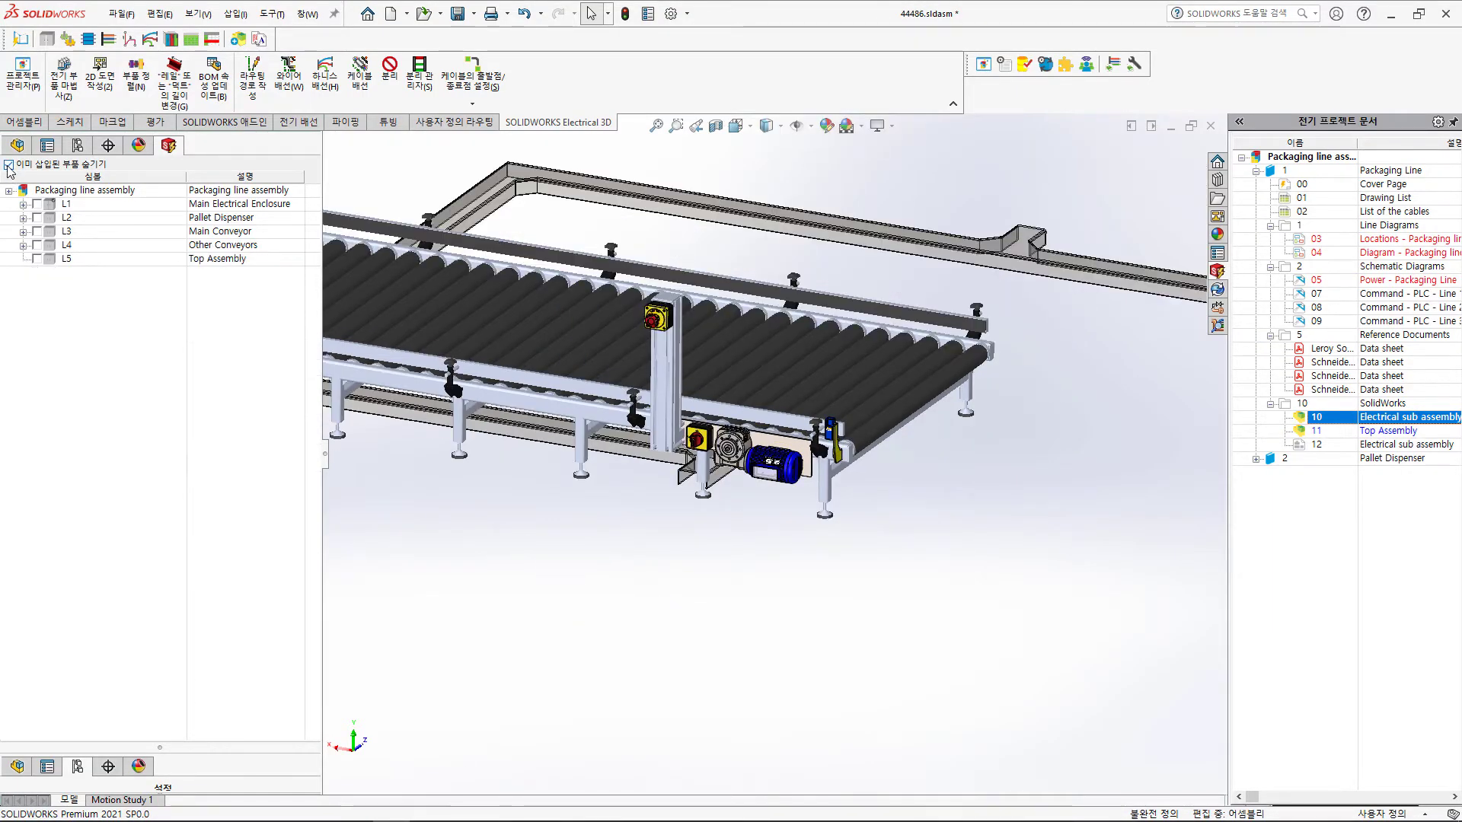
left_click(23, 244)
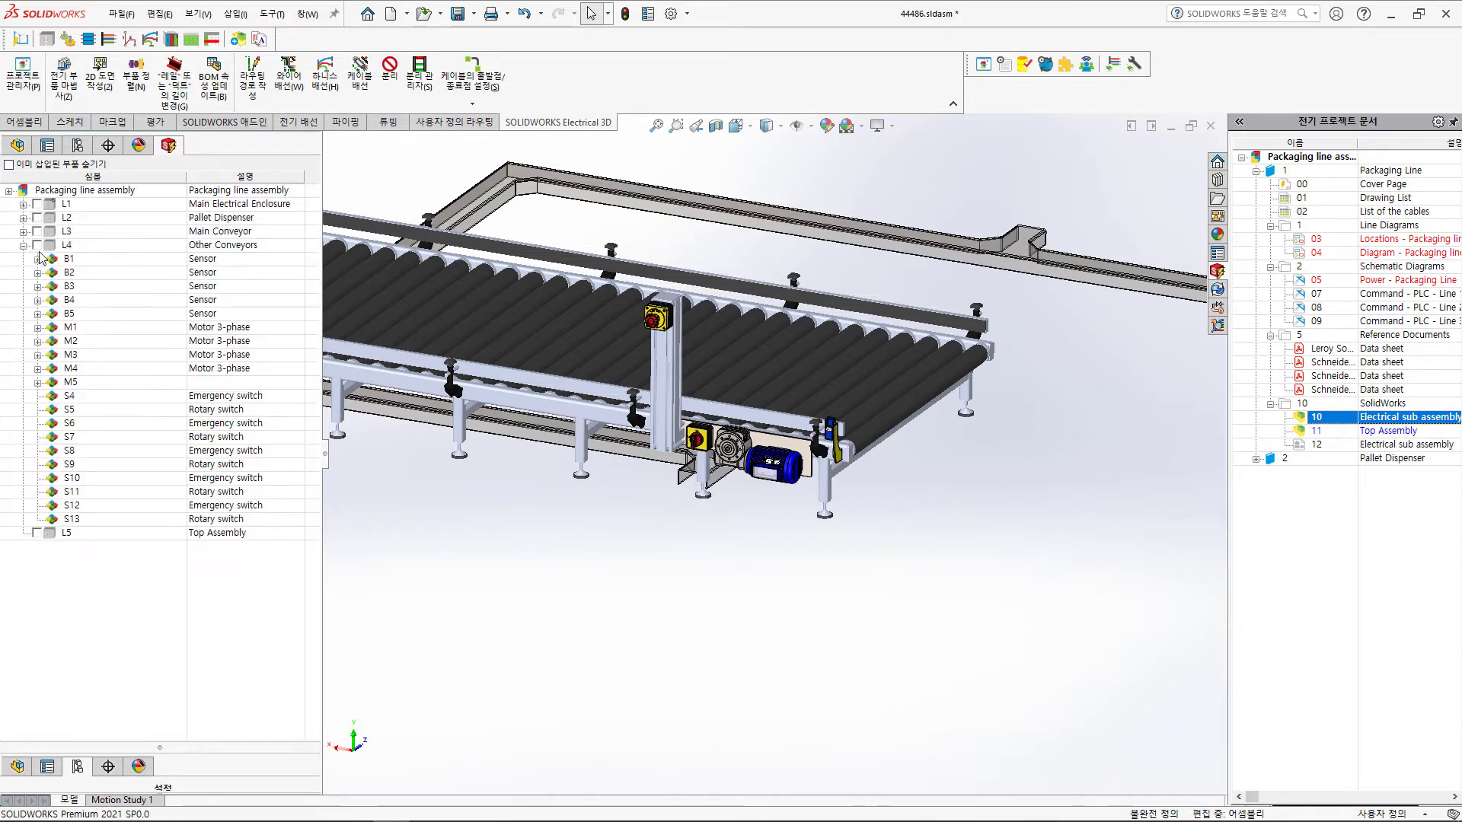
left_click(88, 370)
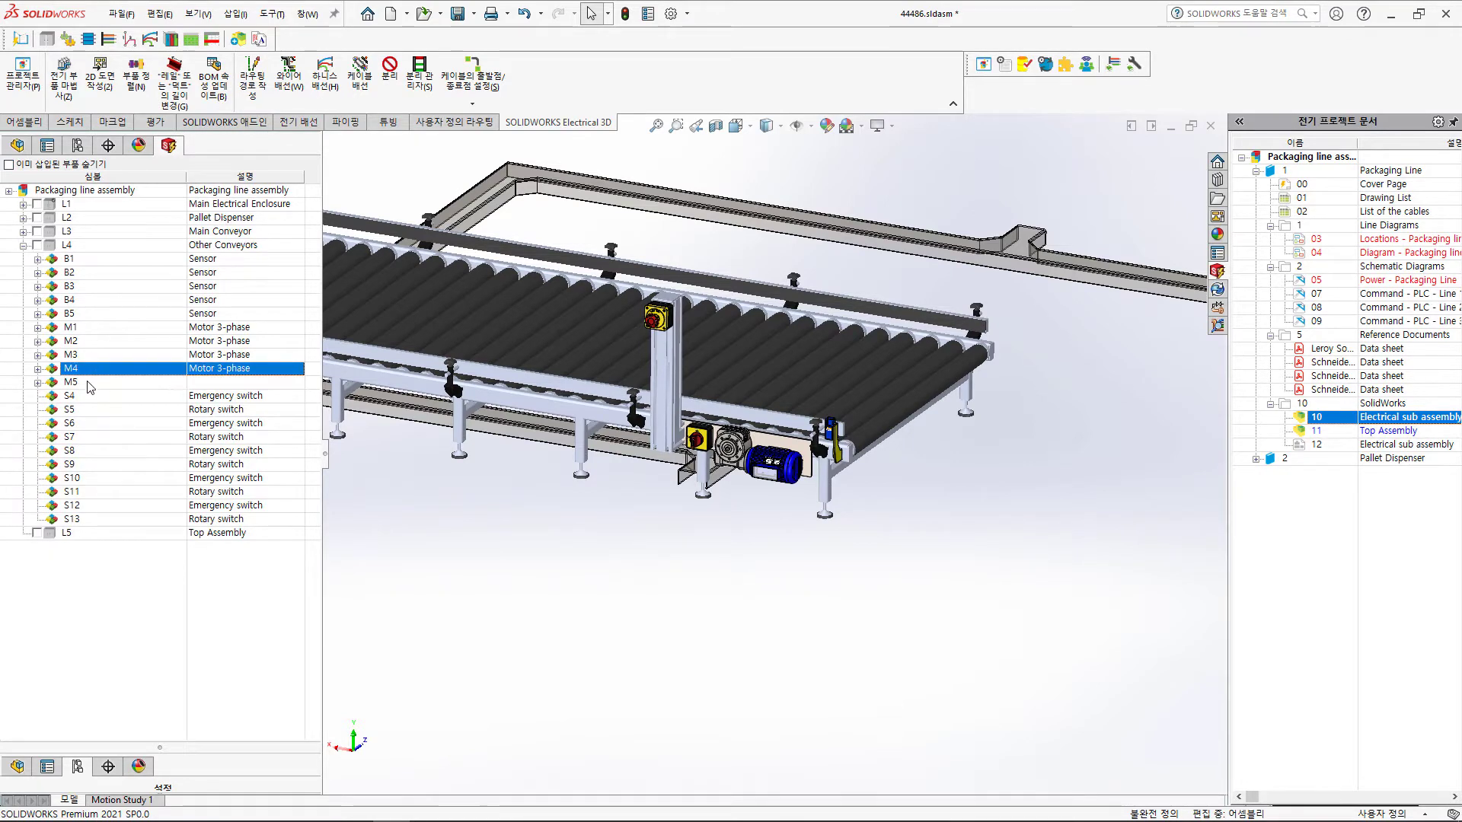
left_click(67, 382)
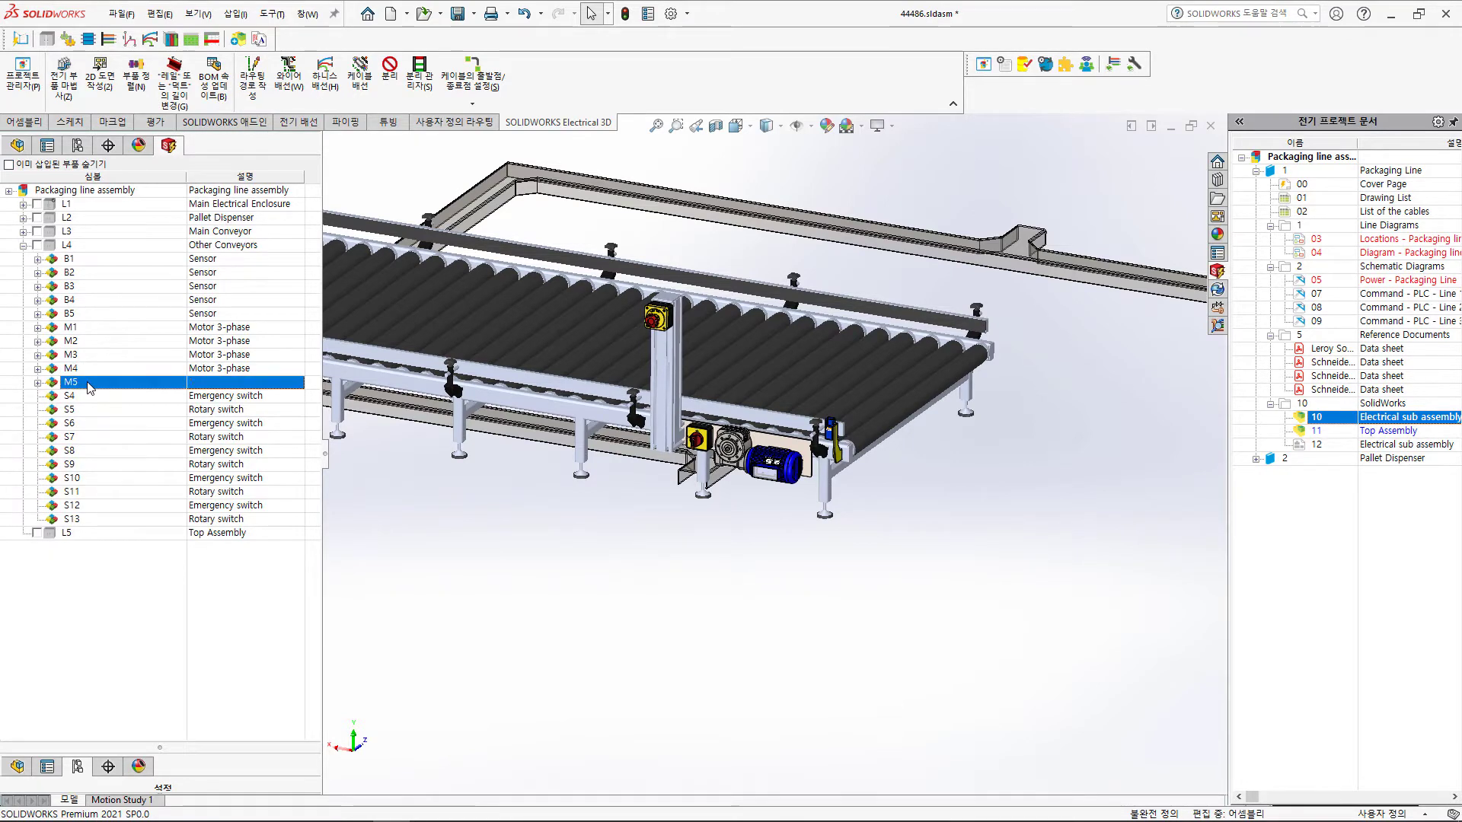
left_click(38, 369)
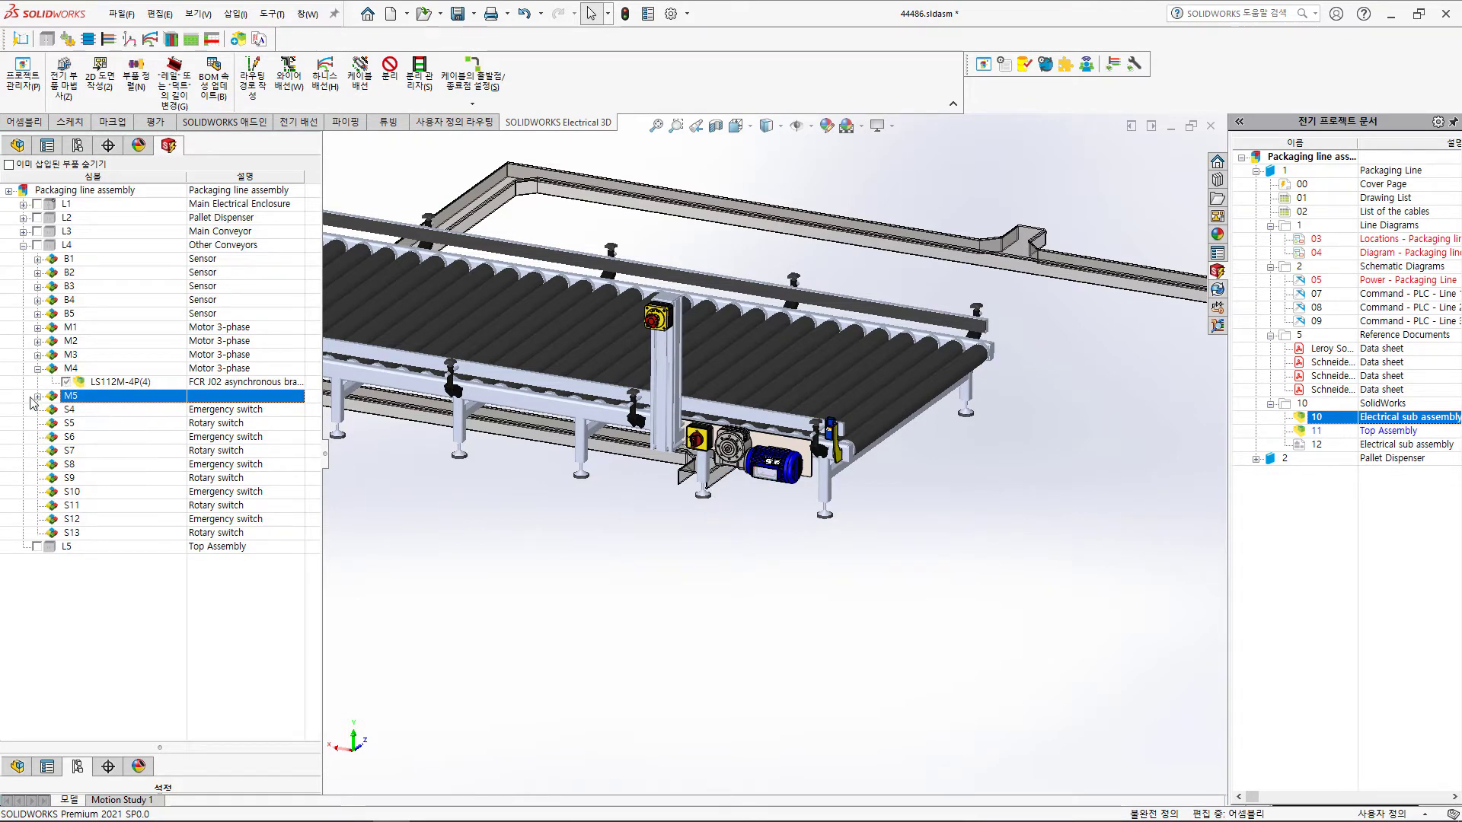
left_click(37, 396)
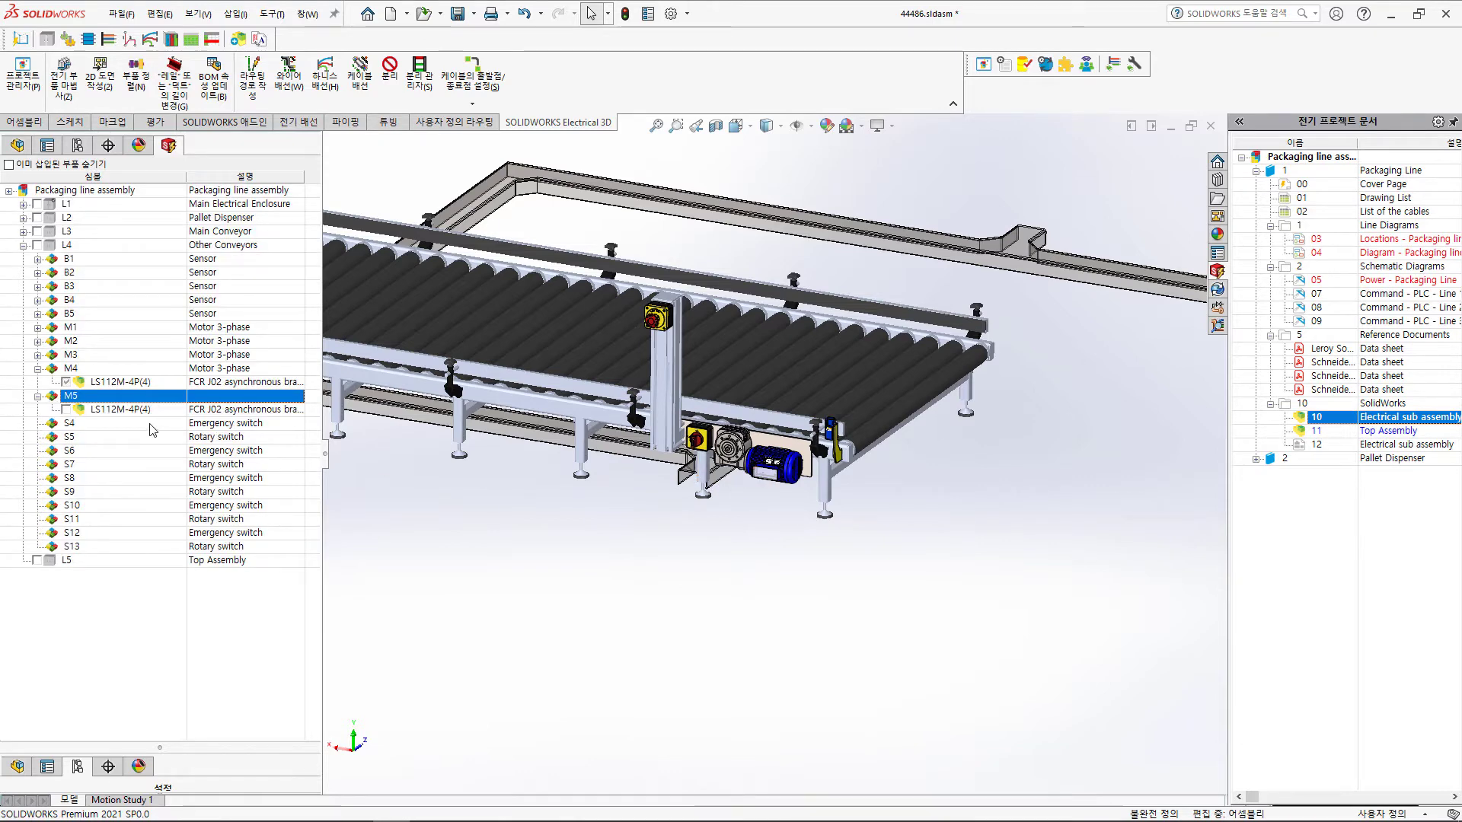
Associate M5 with the blue motor beside the conveyor and verify its linked 3D part.
right_click(130, 403)
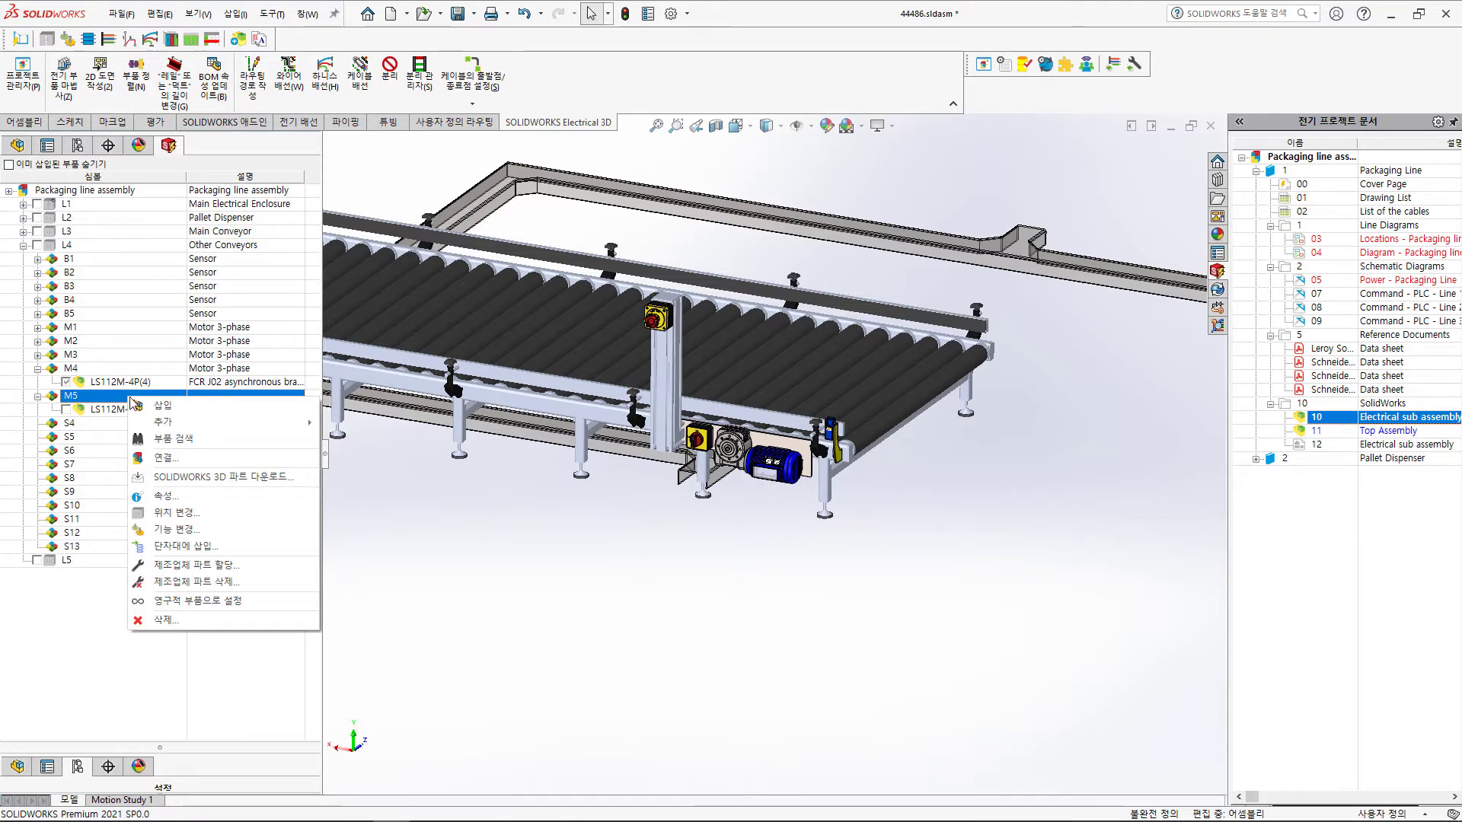
left_click(160, 459)
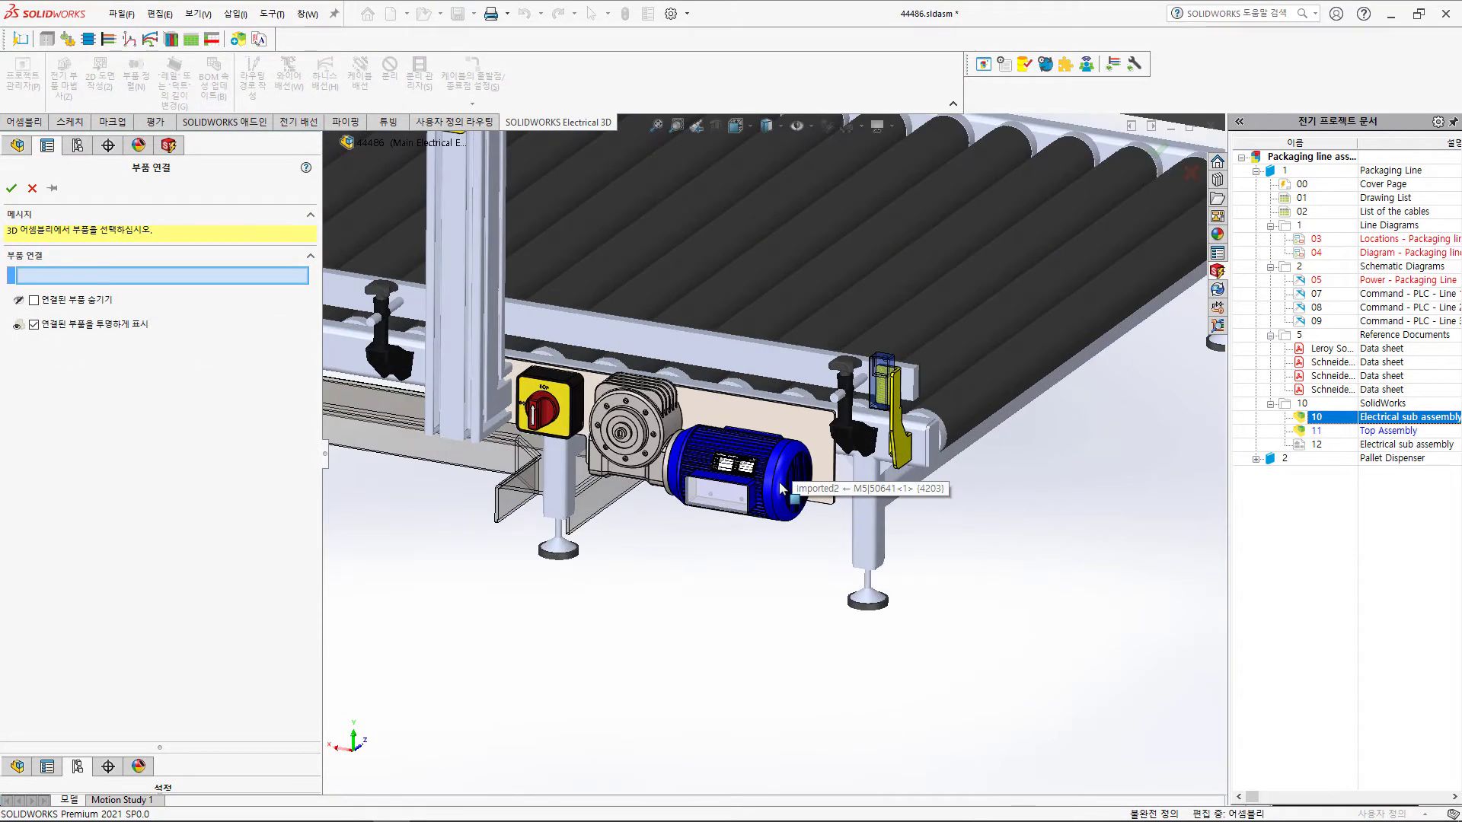
left_click(780, 478)
left_click(11, 191)
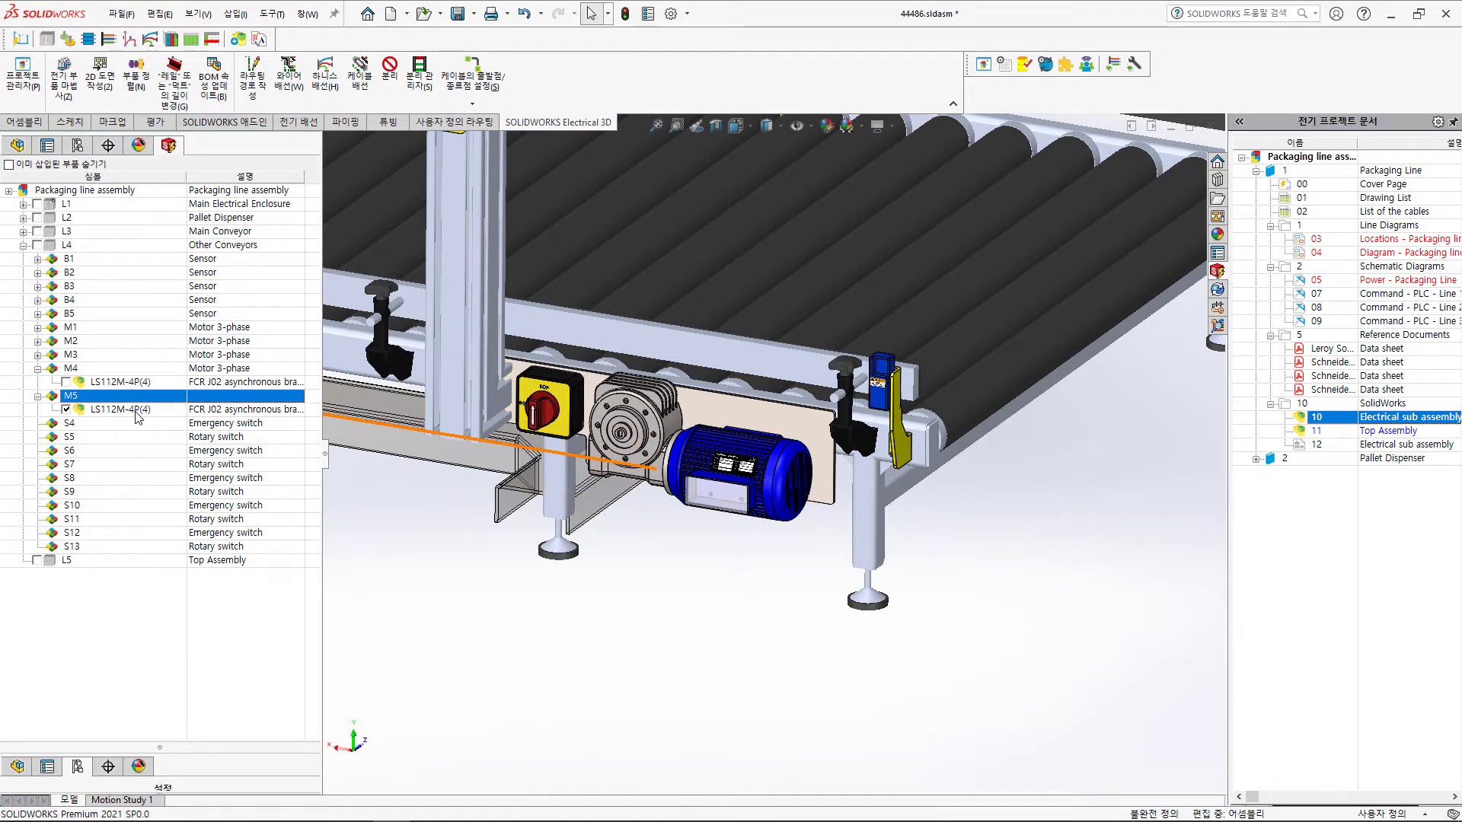
left_click(124, 416)
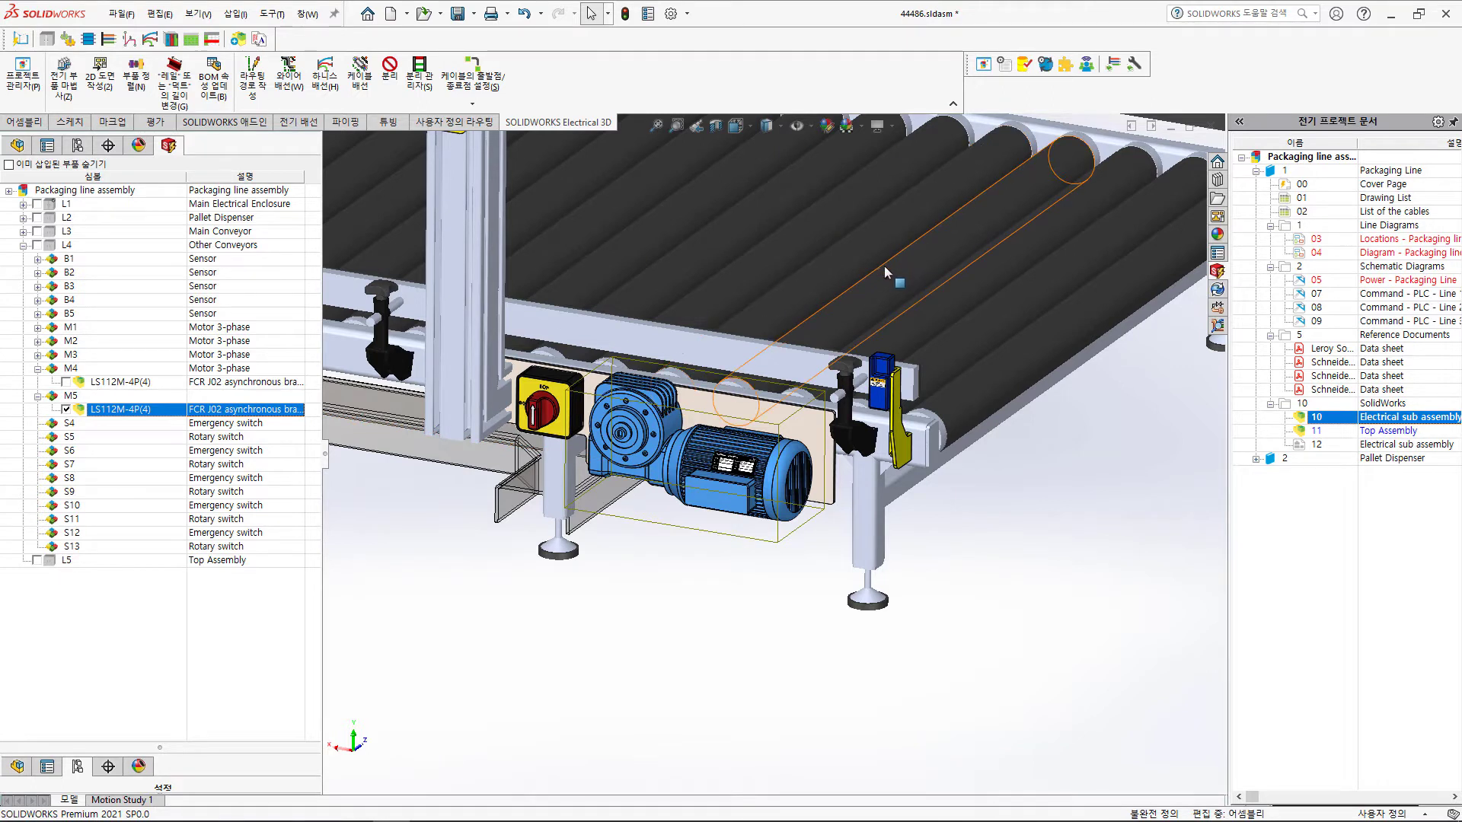
Back in the schematic, search the Symbols library for 3-pole ('3극') symbols.
left_click(353, 819)
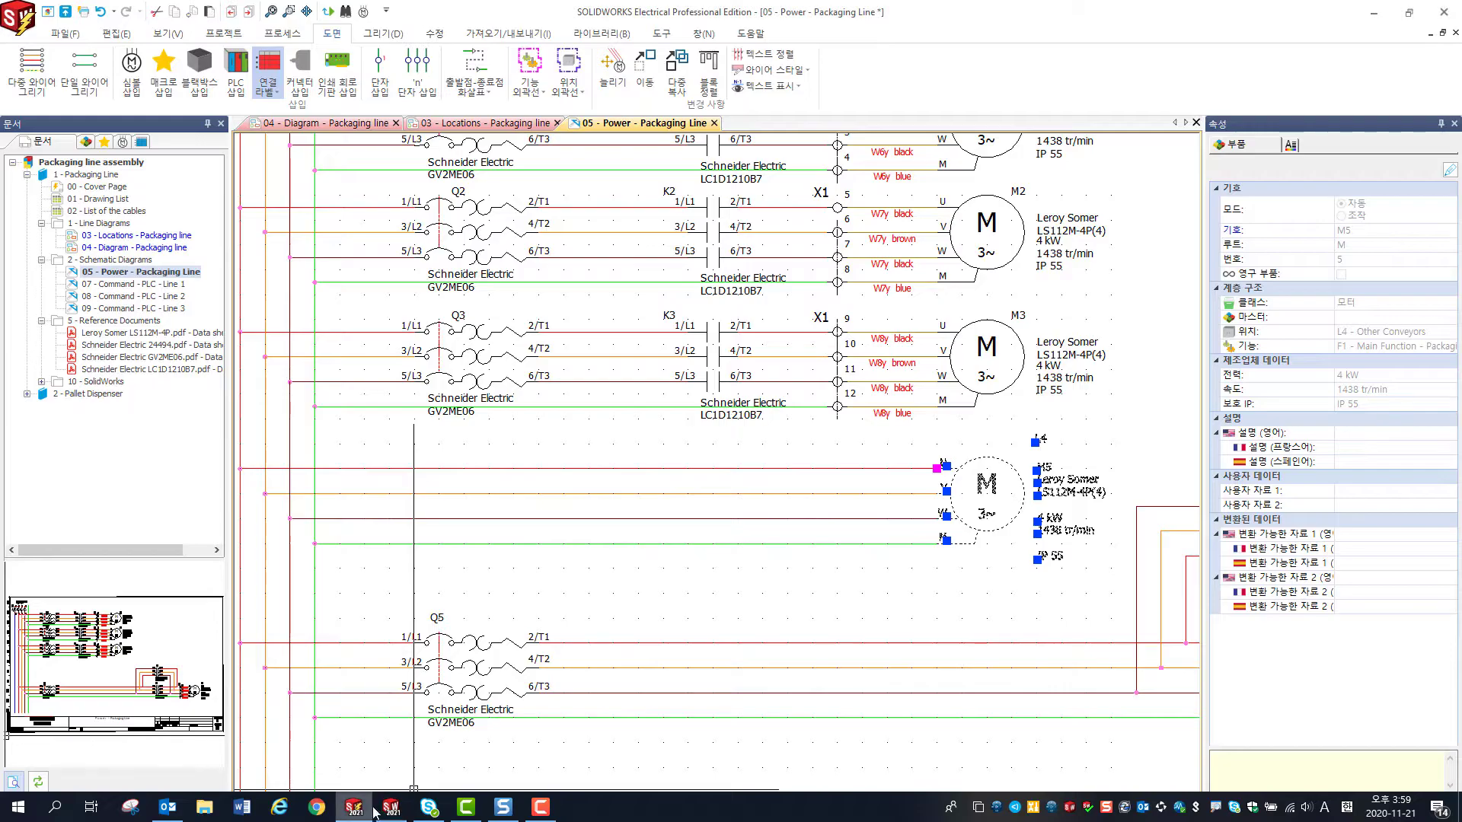
scroll(810, 571, "down", 3)
scroll(689, 553, "up", 1)
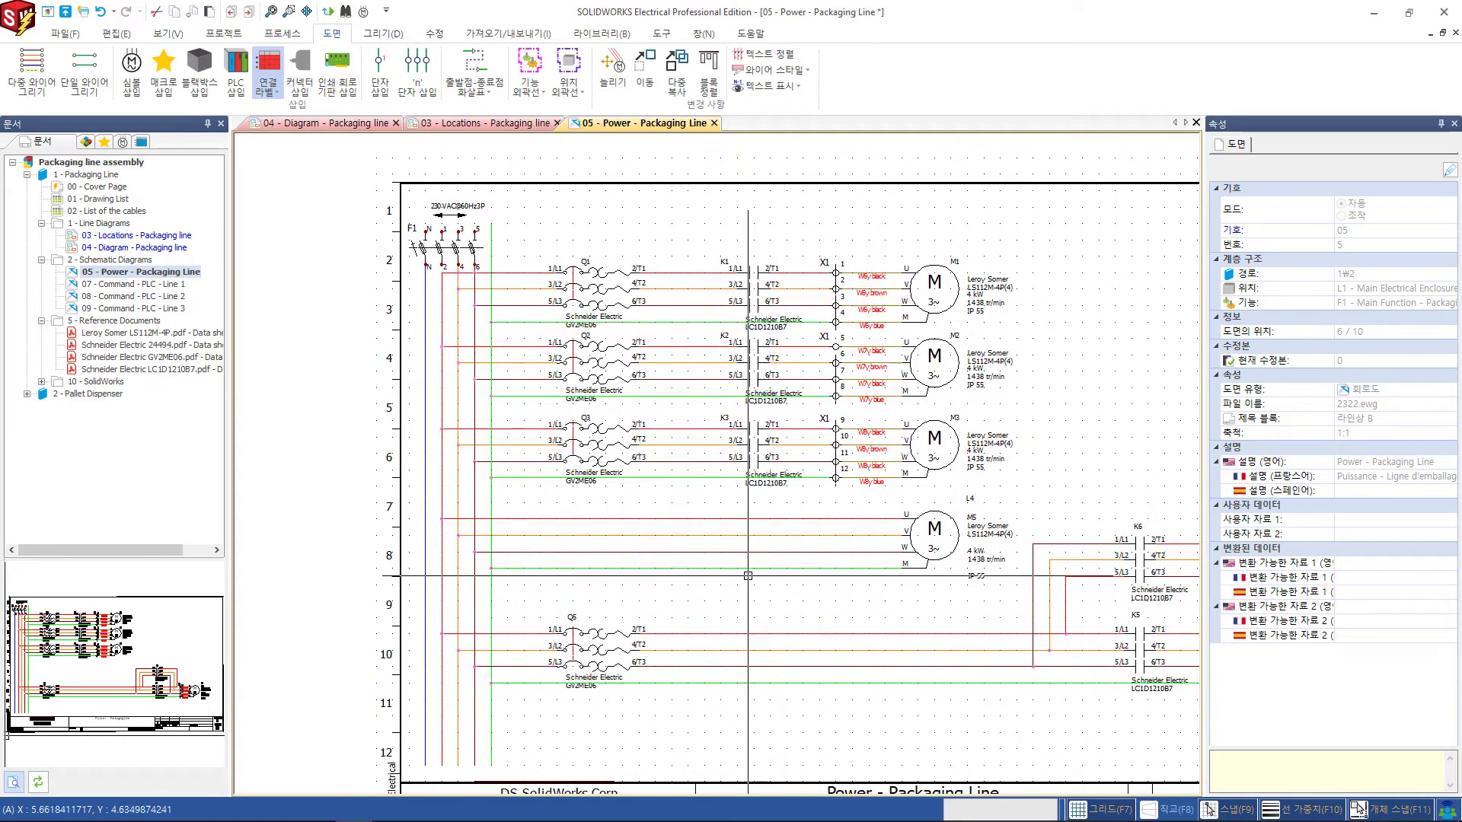
scroll(689, 553, "up", 1)
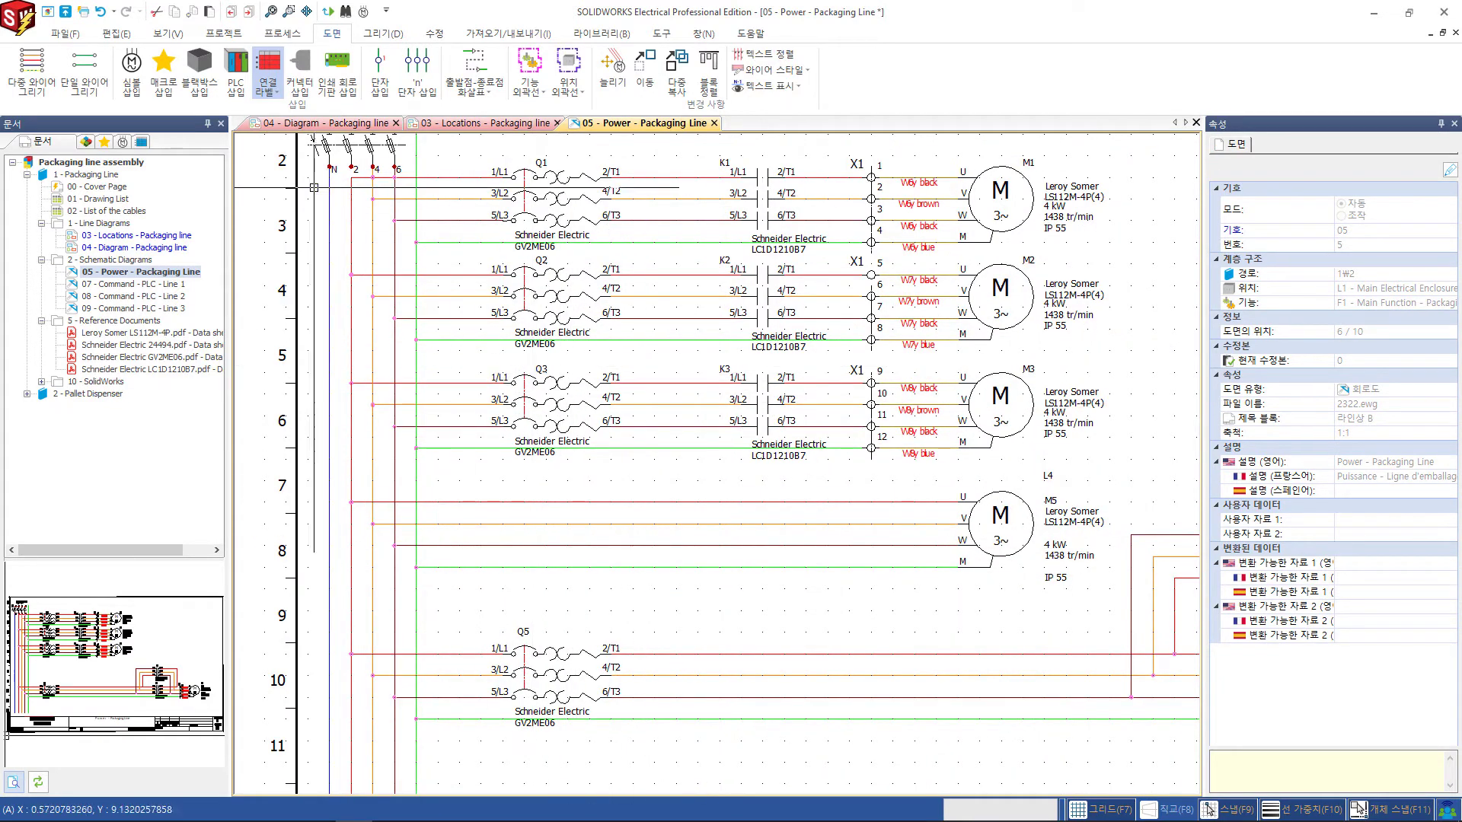
left_click(133, 82)
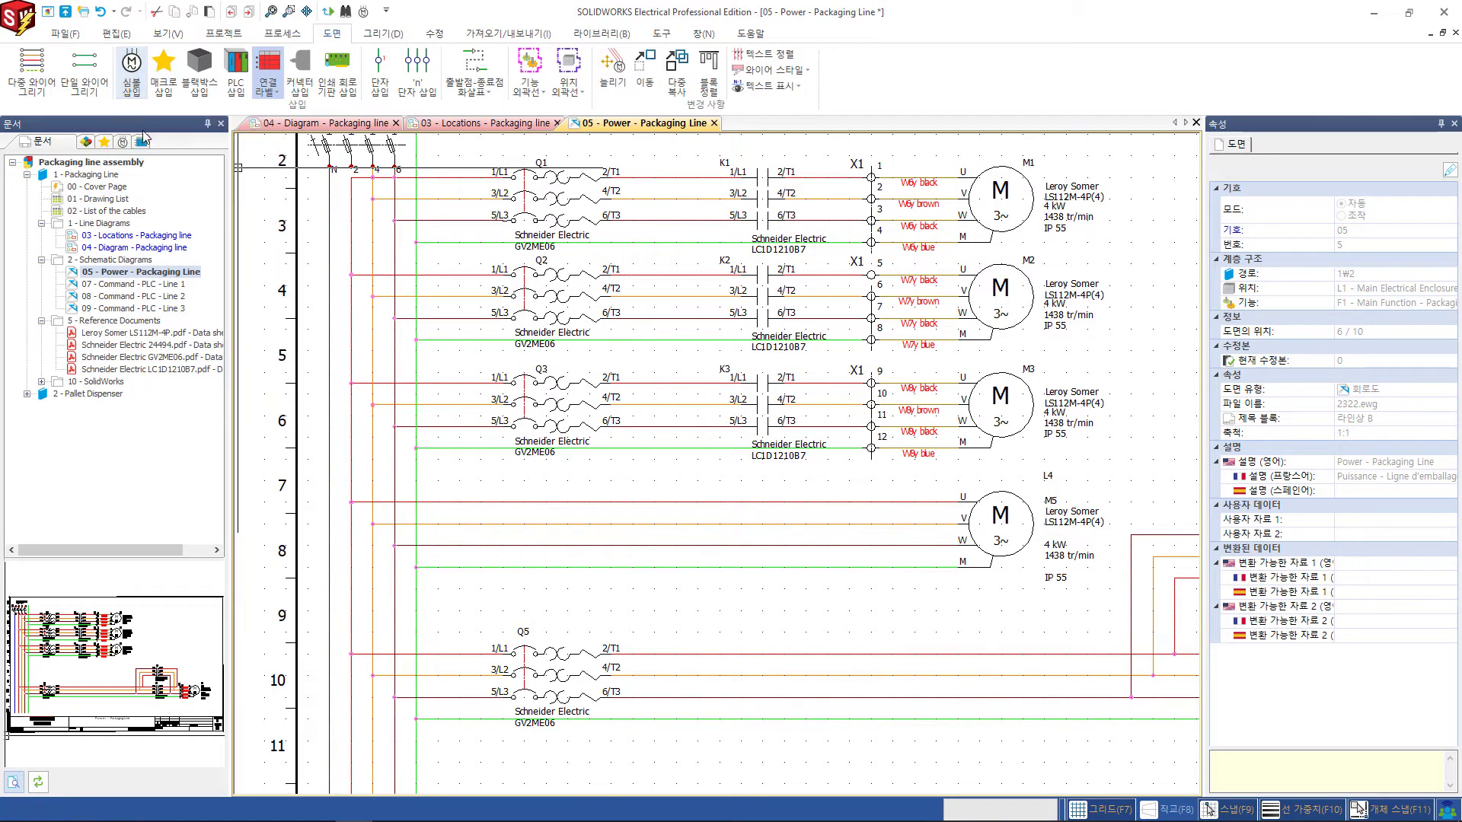
left_click(121, 239)
type("3극")
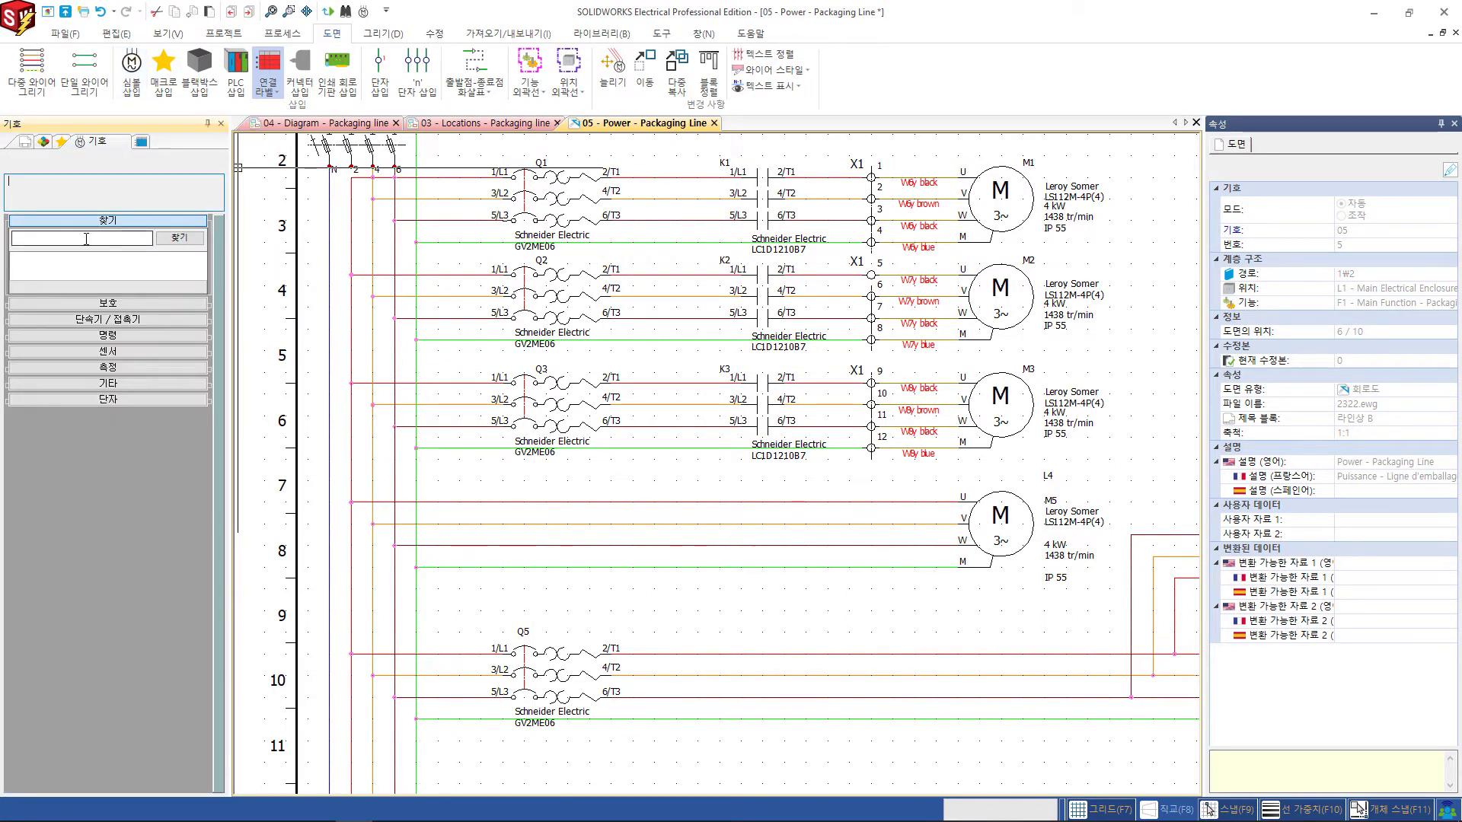
left_click(179, 237)
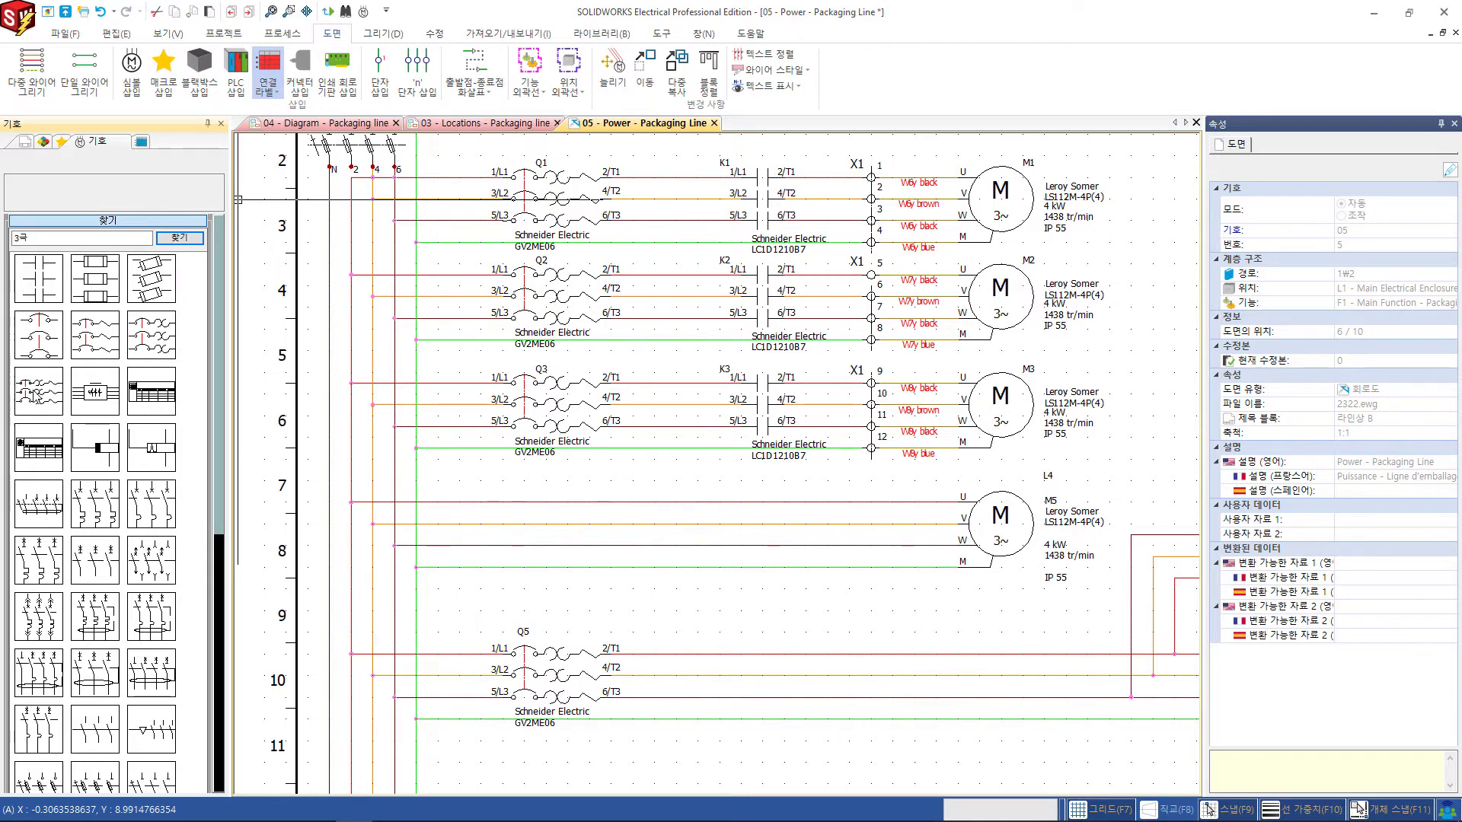
Place a 3-pole breaker on M5's row-7 wires, linked to =F1-Q4 under L11 - Chassis.
mouse_move(36, 394)
left_mouse_down()
mouse_move(481, 490)
mouse_move(502, 509)
left_mouse_up()
left_click(503, 509)
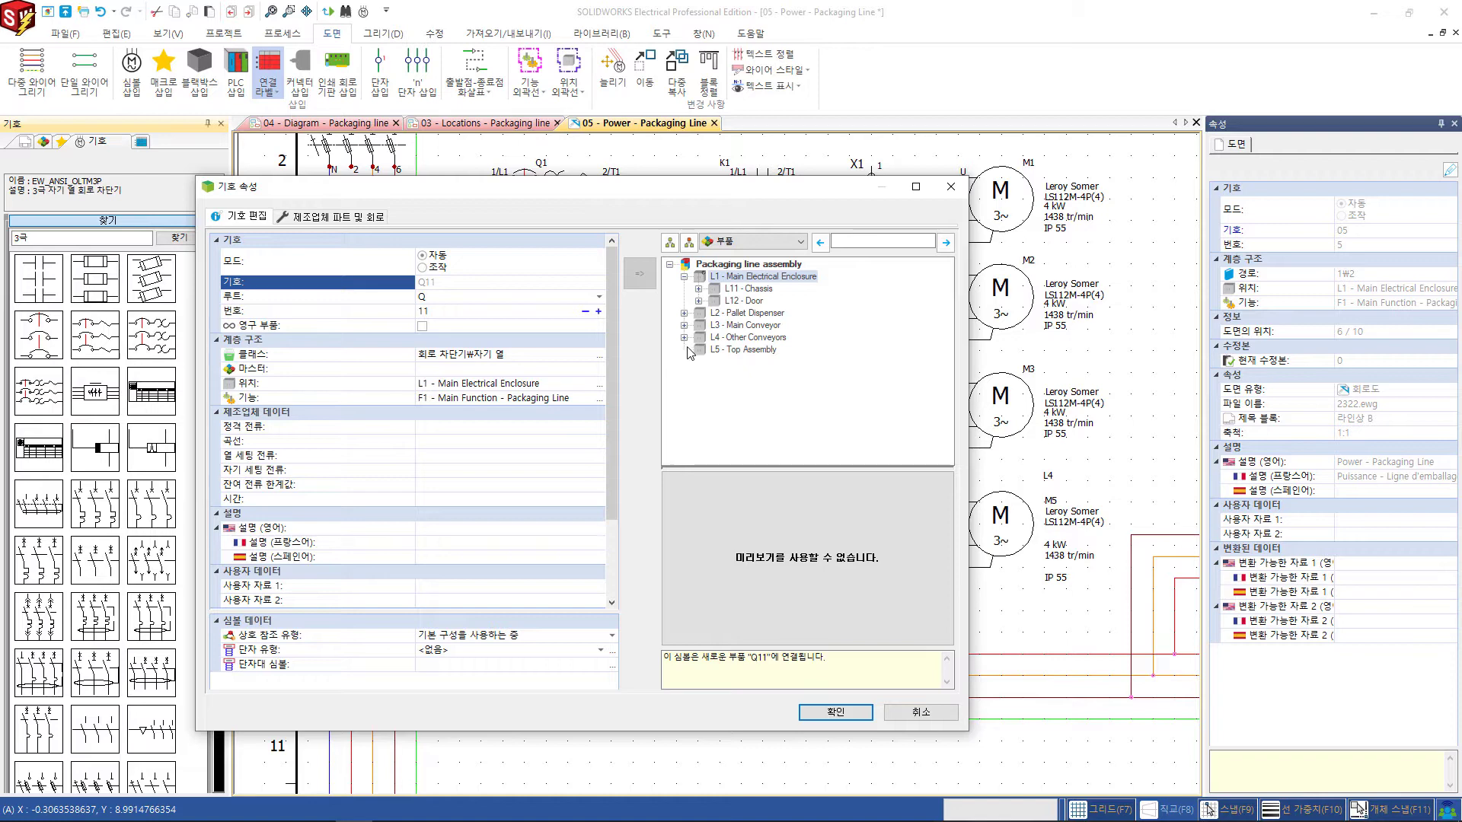
left_click(698, 288)
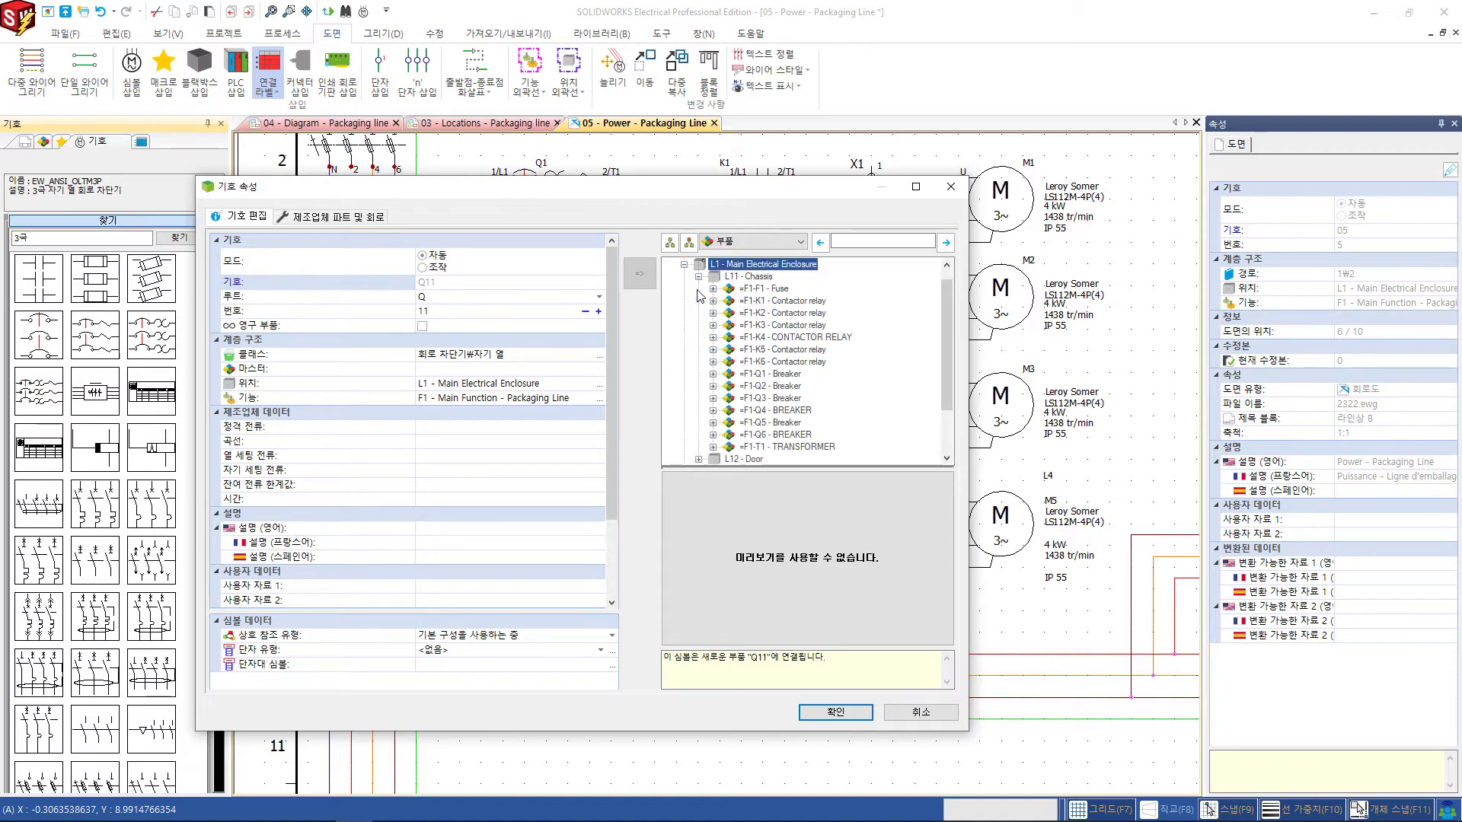
left_click(793, 411)
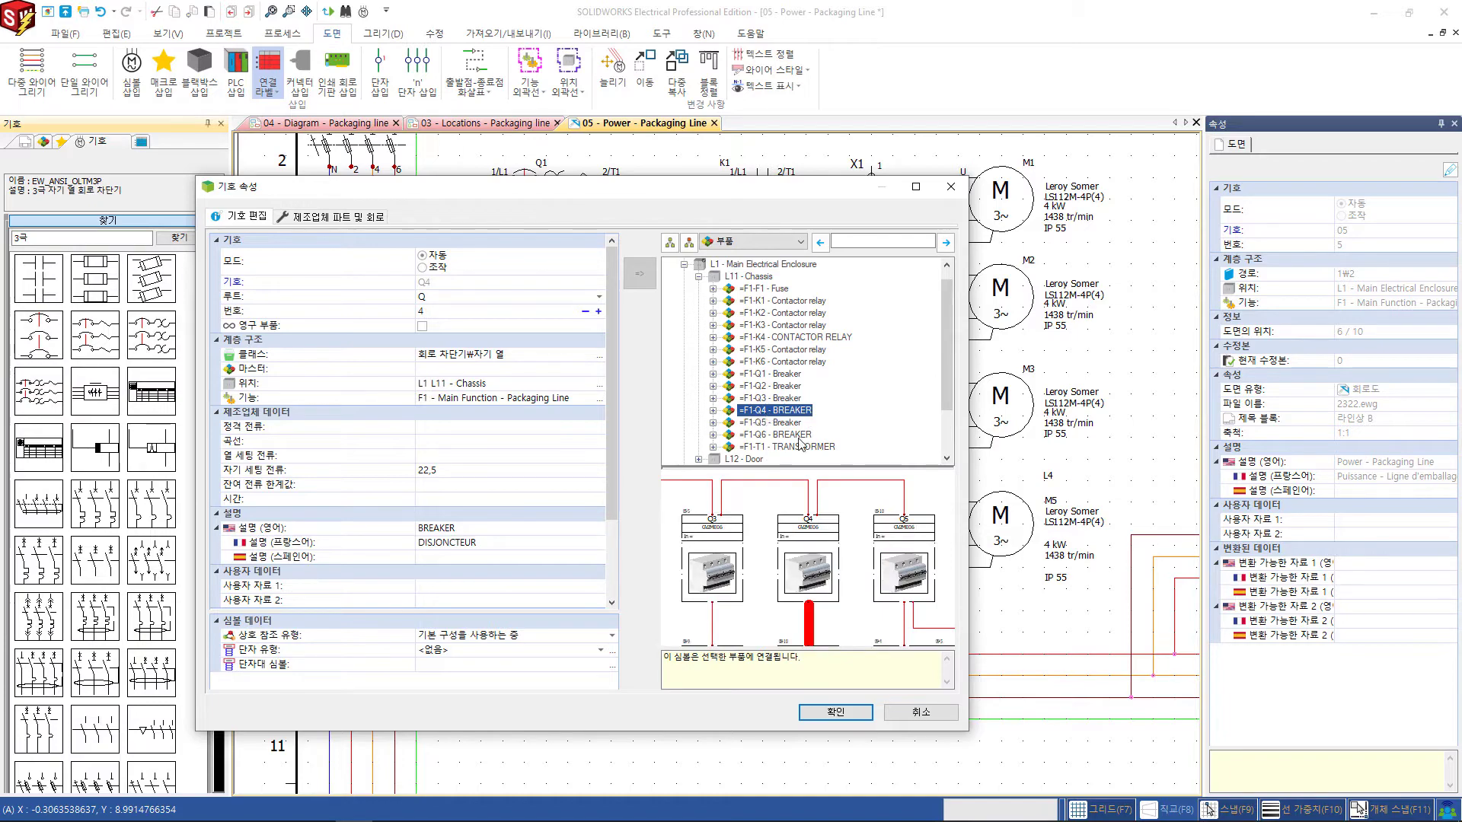
left_click(835, 711)
scroll(548, 622, "up", 3)
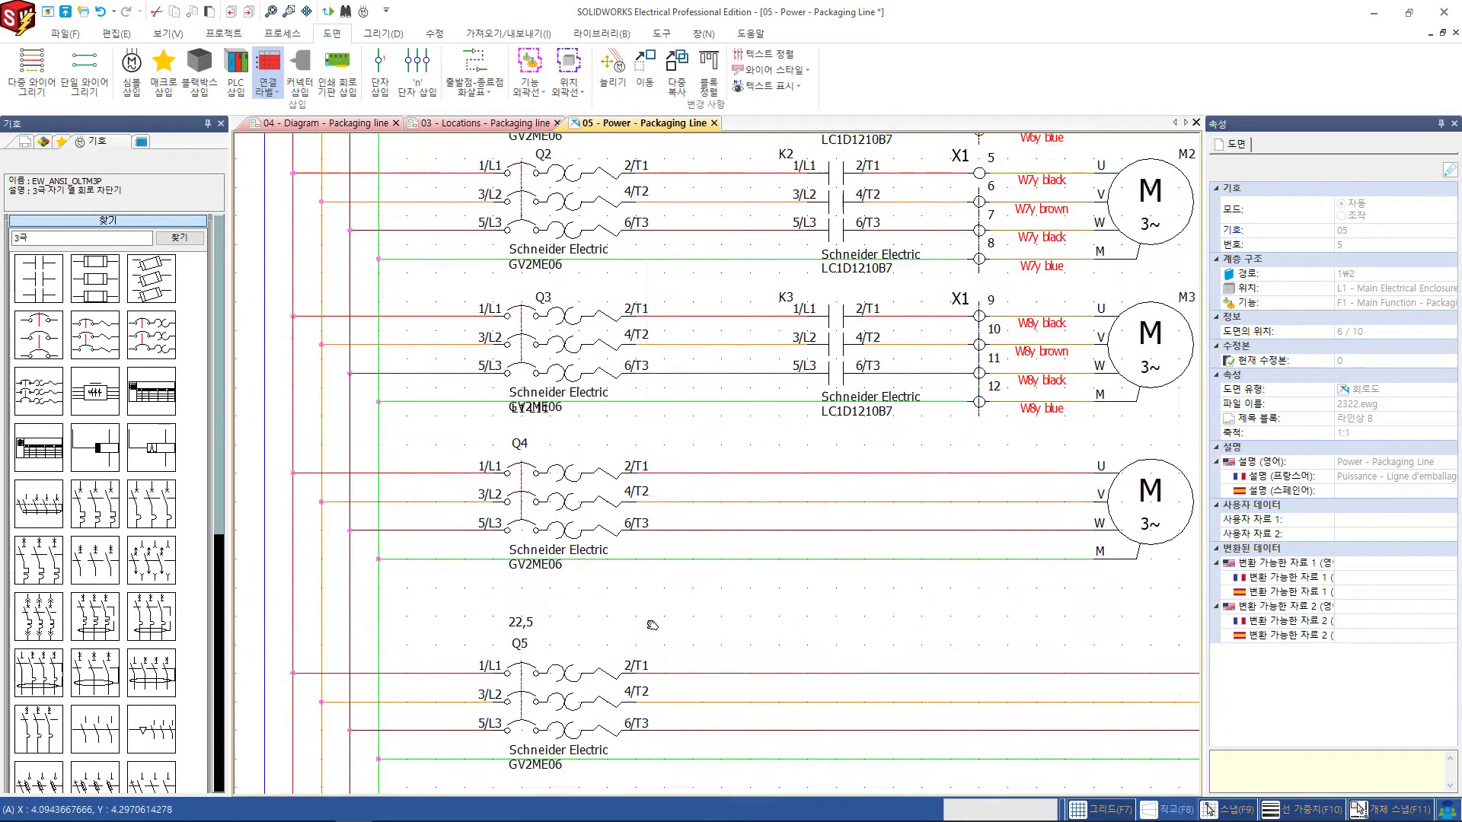
Copy contactor K3 onto breaker Q4's line, creating new contactor K11, and check it.
middle_click_drag(548, 622, 560, 650)
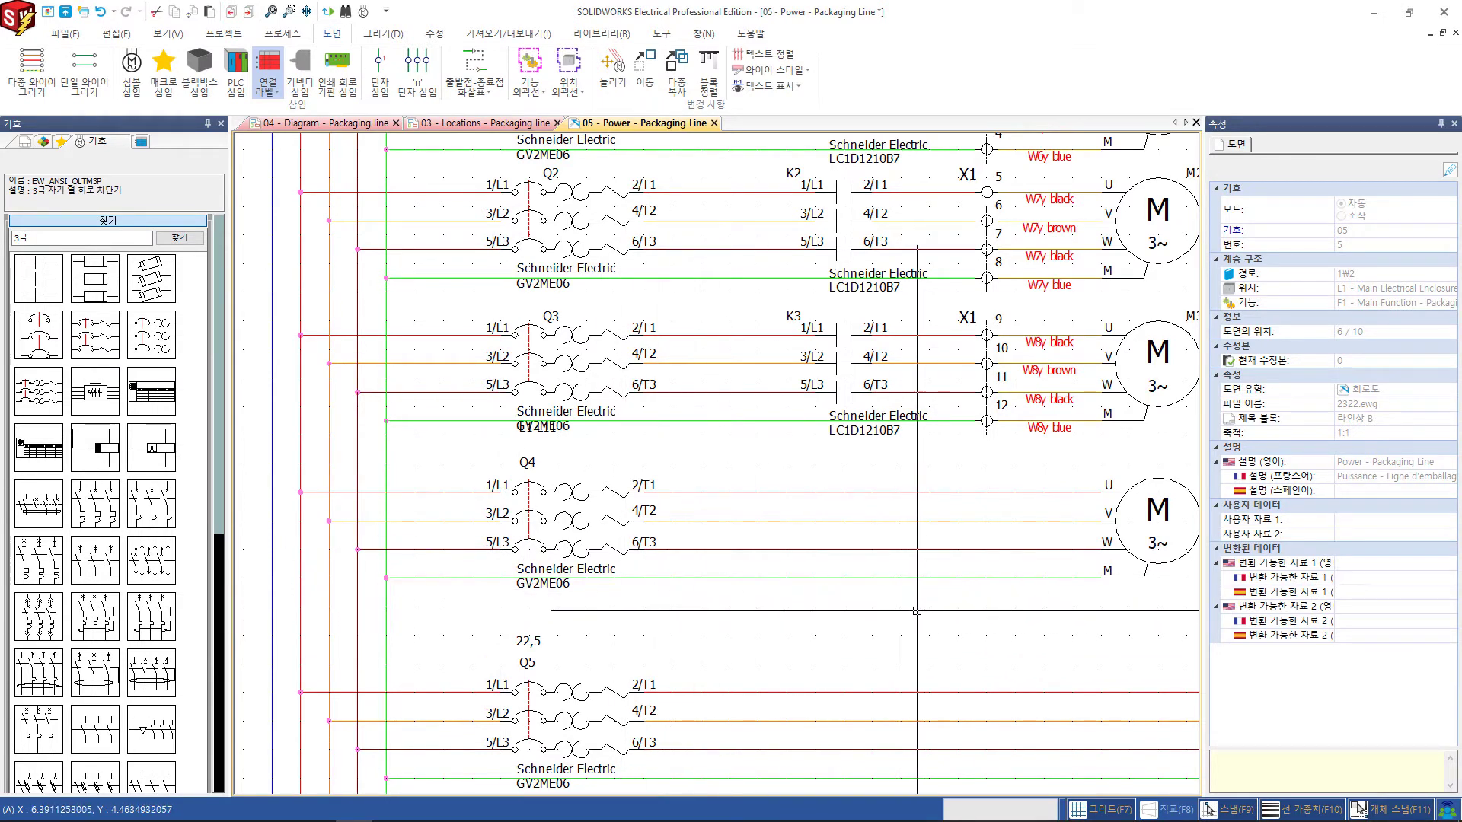
middle_click_drag(909, 579, 840, 582)
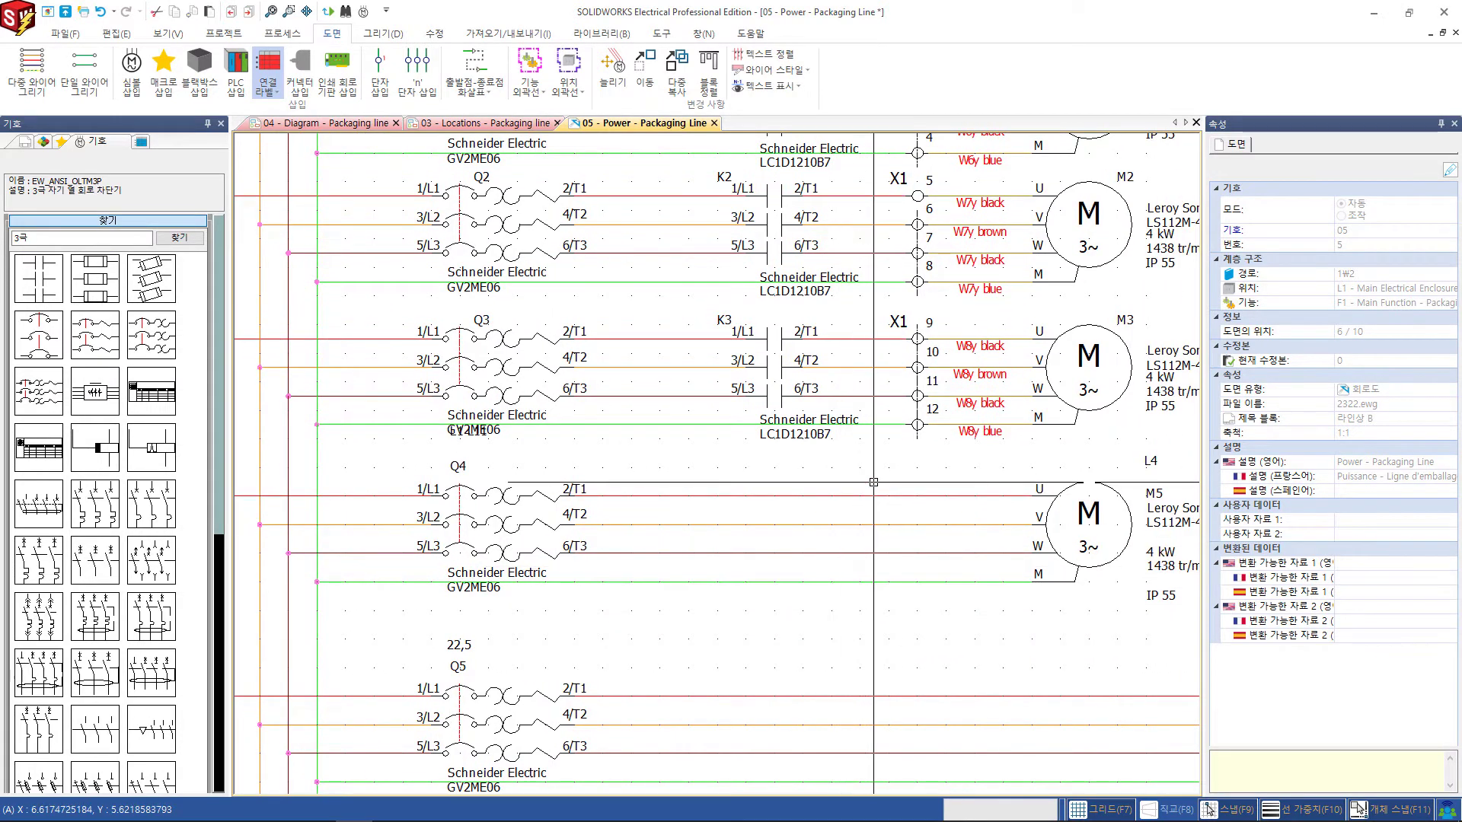
left_click(766, 332)
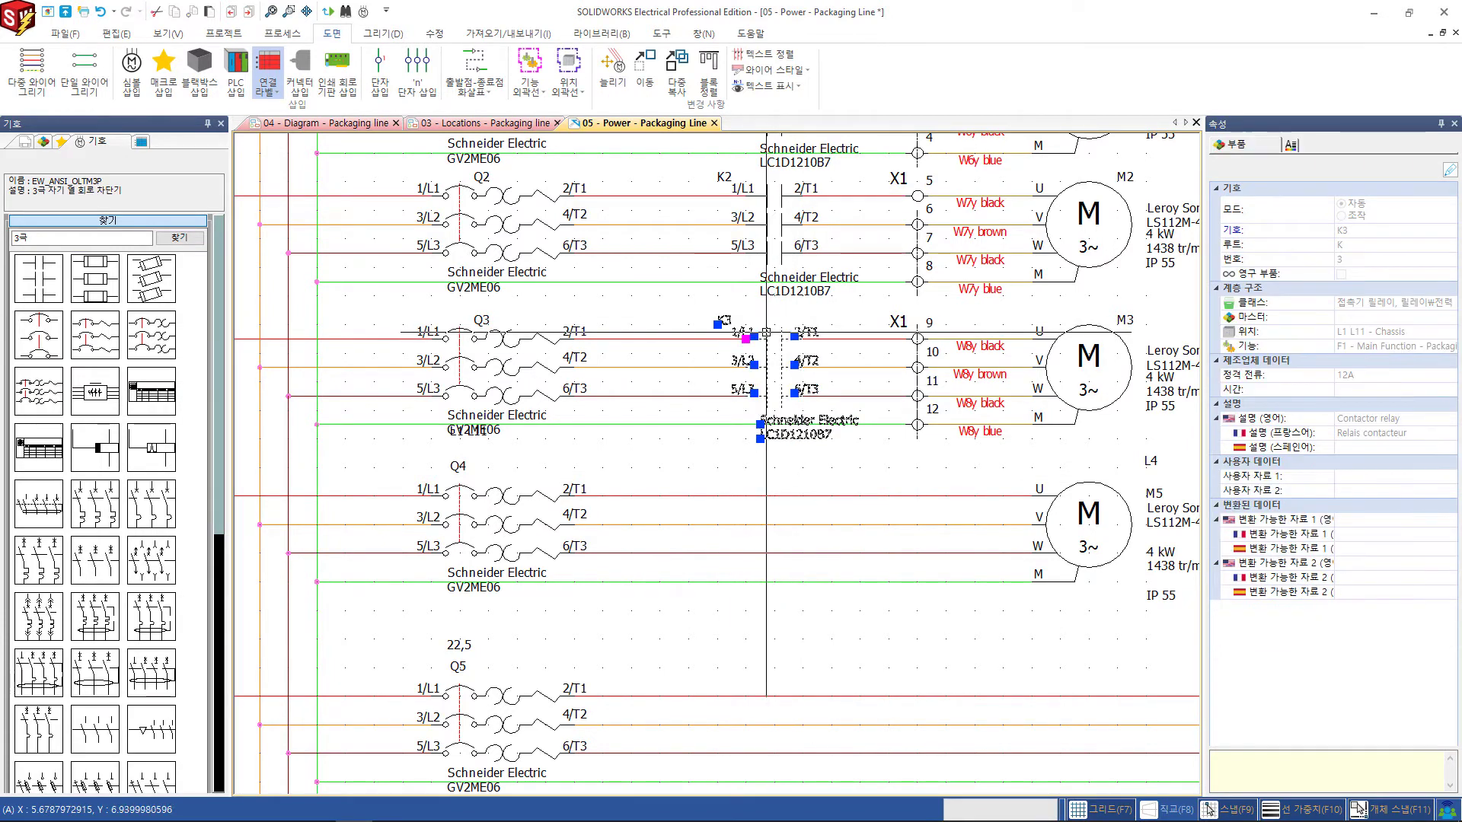
left_click_drag(765, 332, 759, 492)
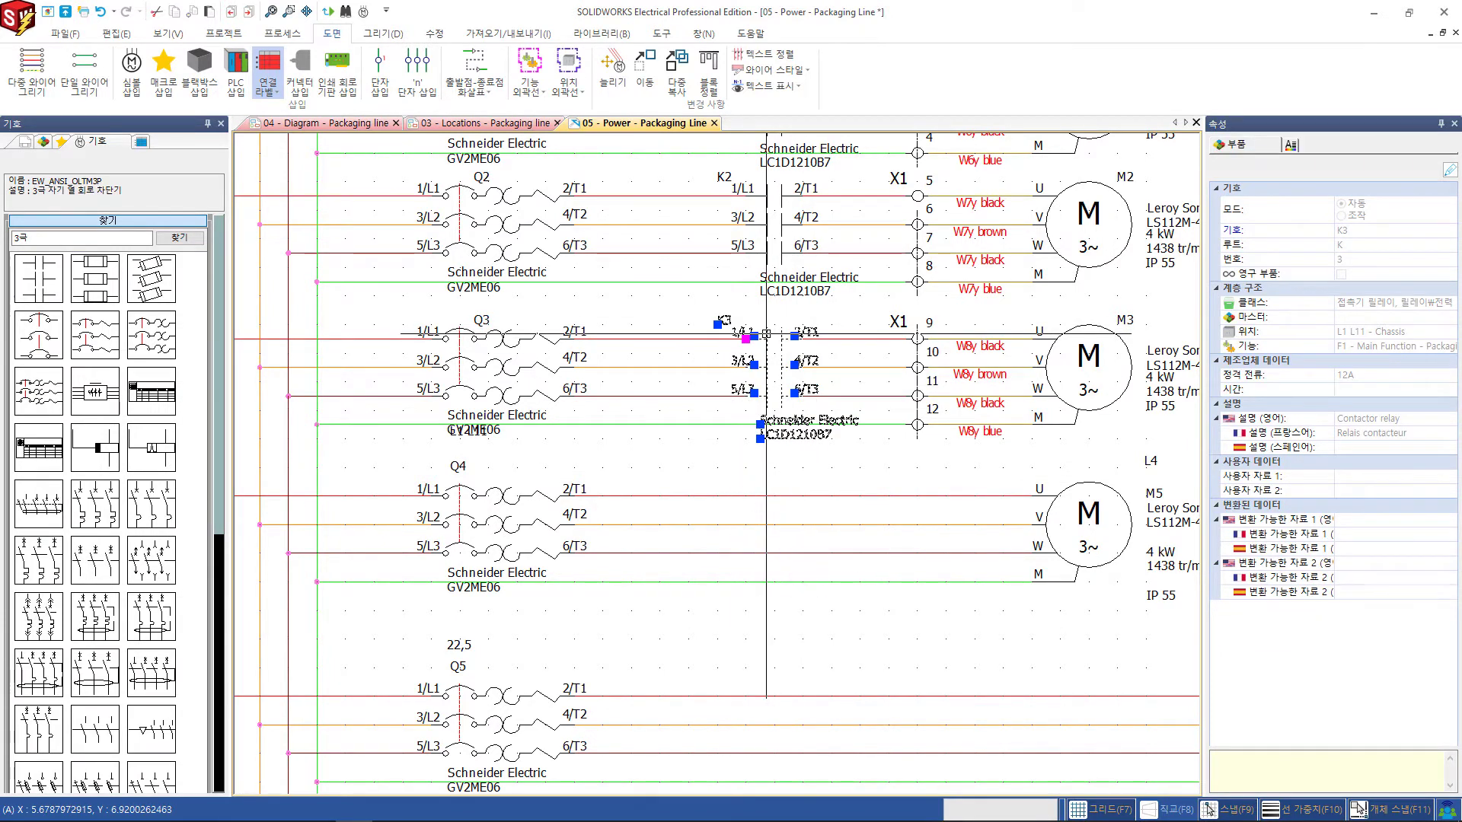
left_click(759, 491)
scroll(874, 460, "up", 2)
key("Escape")
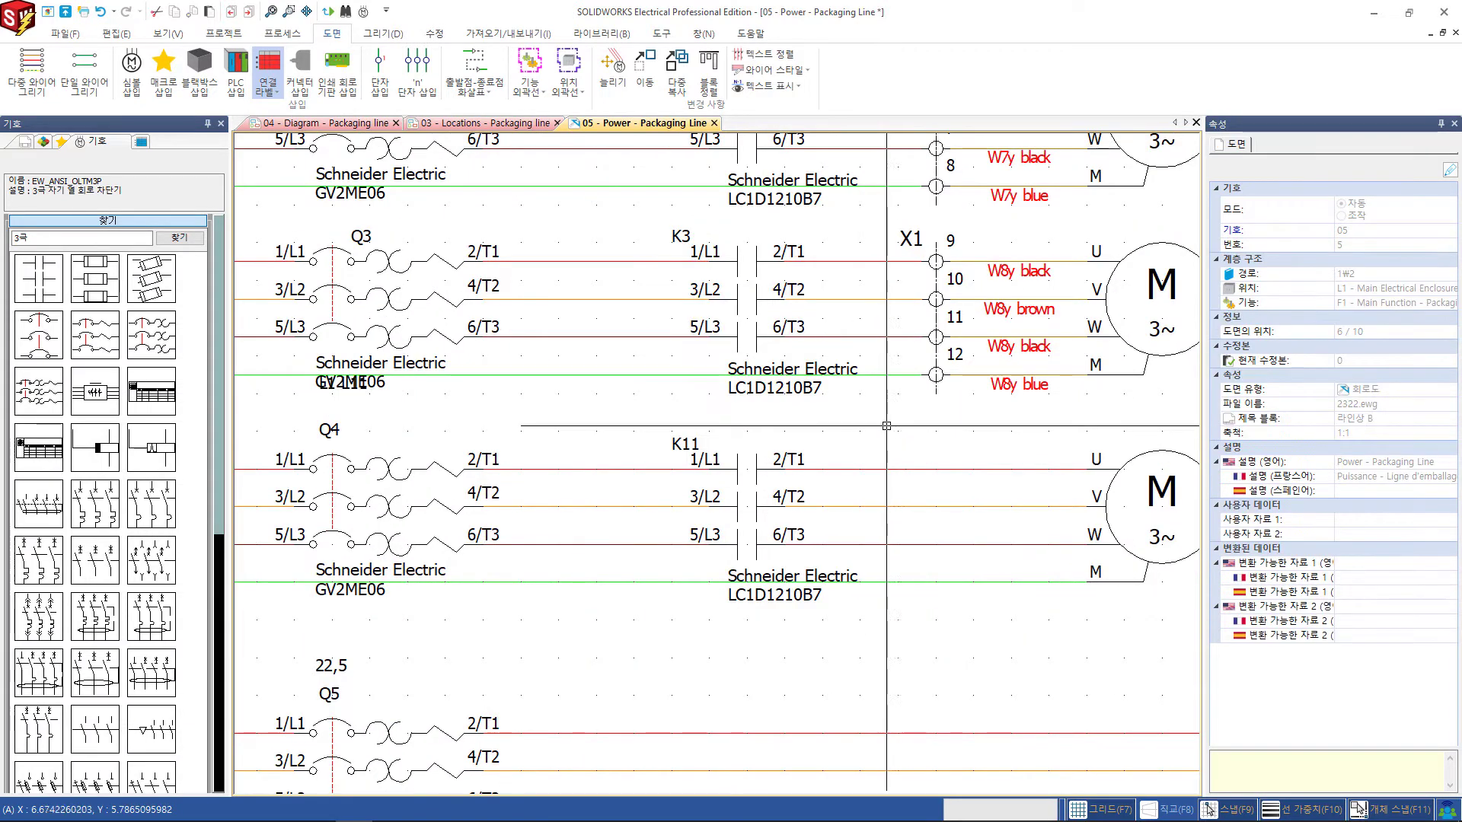
middle_click_drag(886, 426, 821, 469)
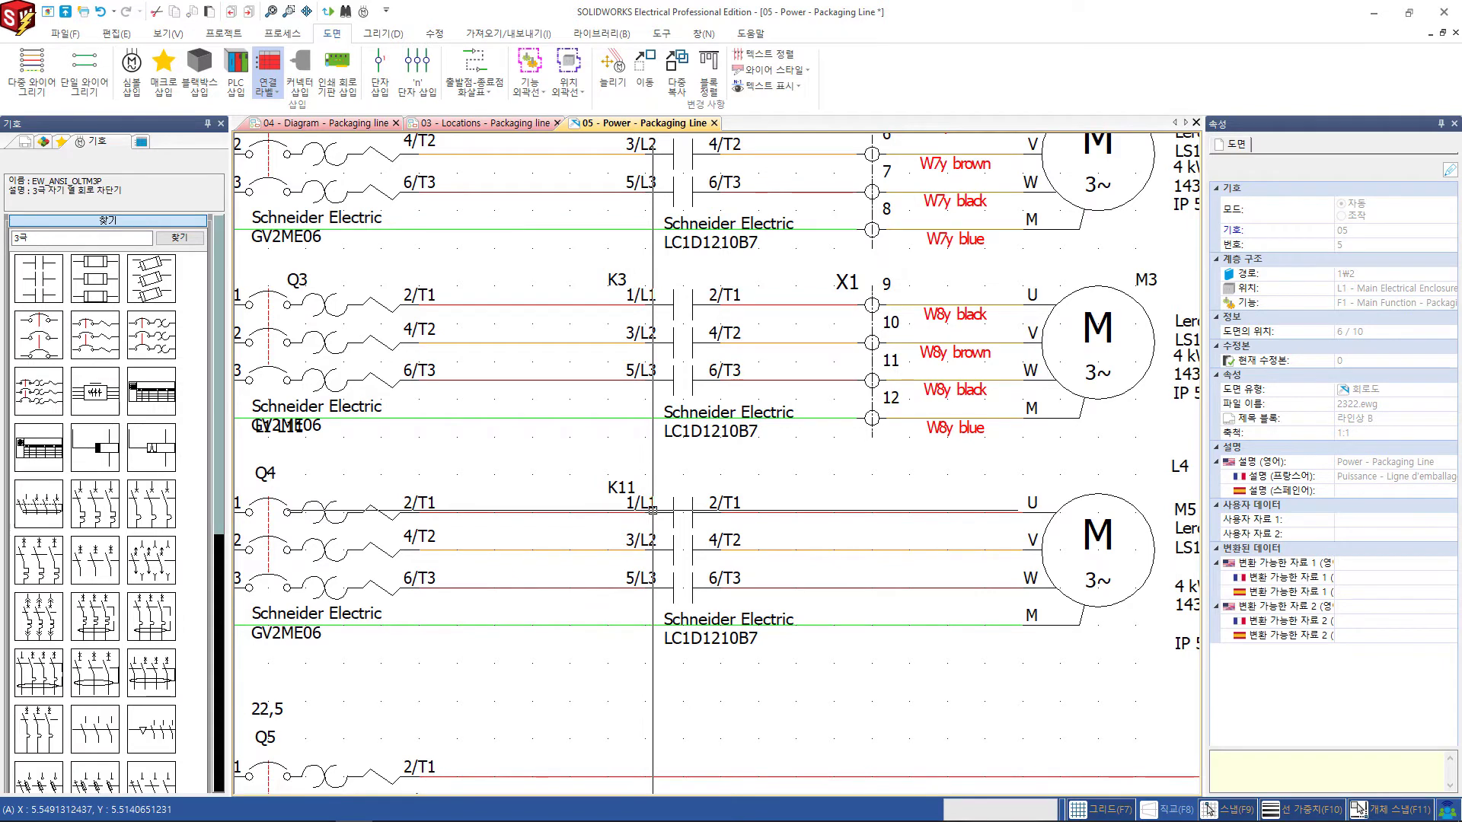
left_click(652, 505)
key("Escape")
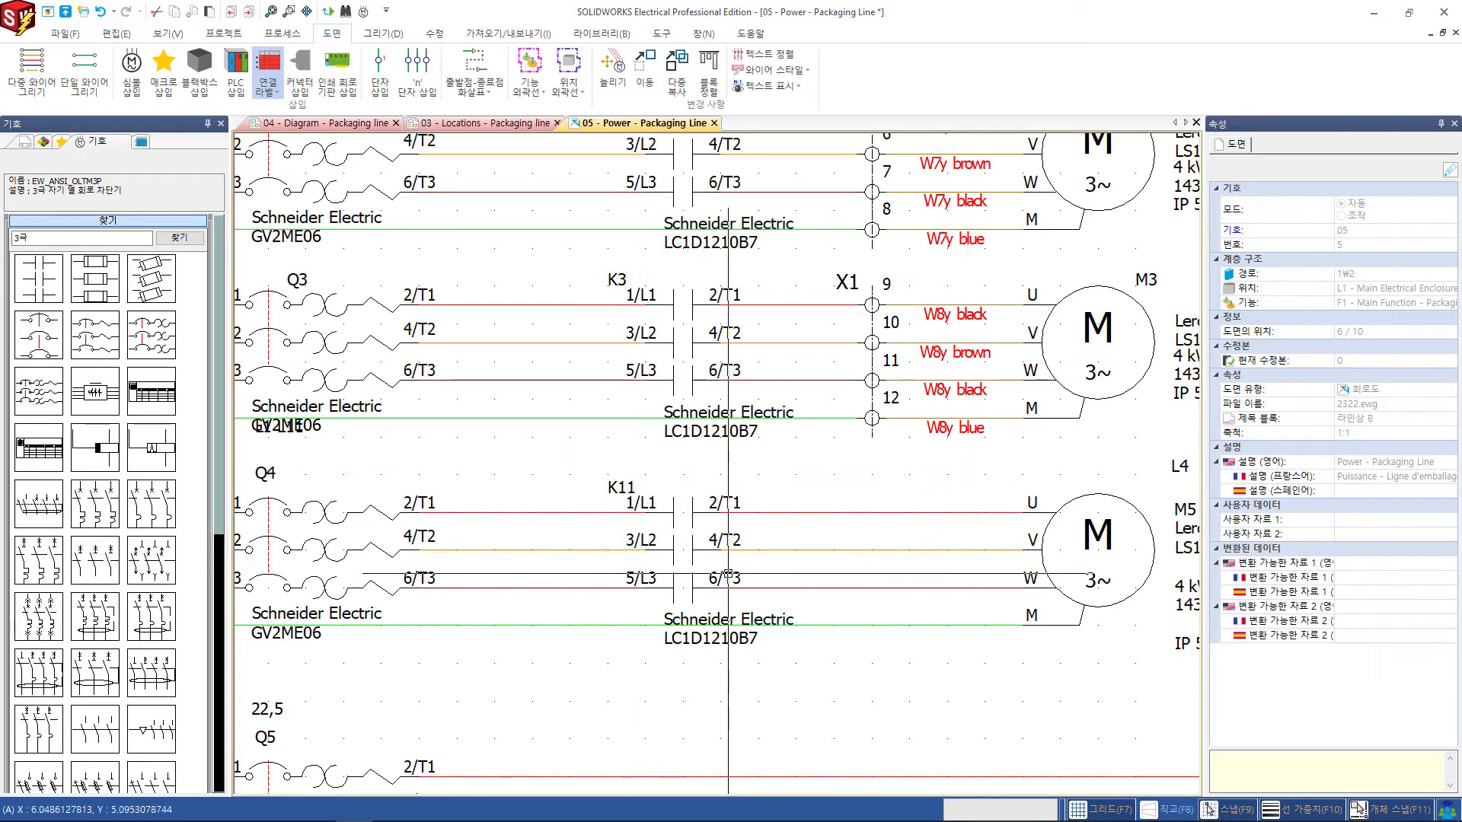
scroll(633, 507, "up", 1)
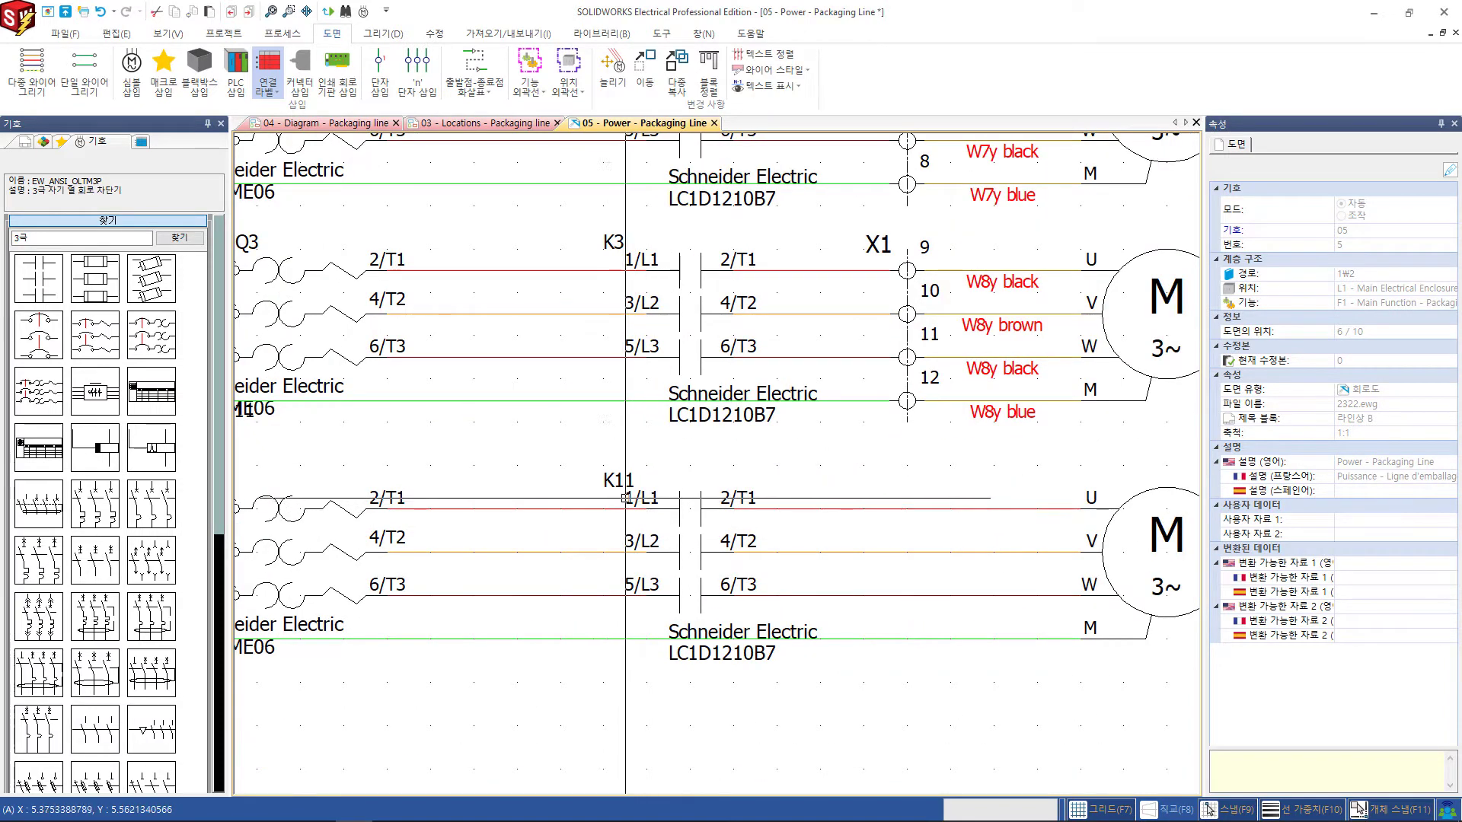
Link contactor K11 to the existing F1-K4 contactor relay so it reads K4.
right_click(749, 495)
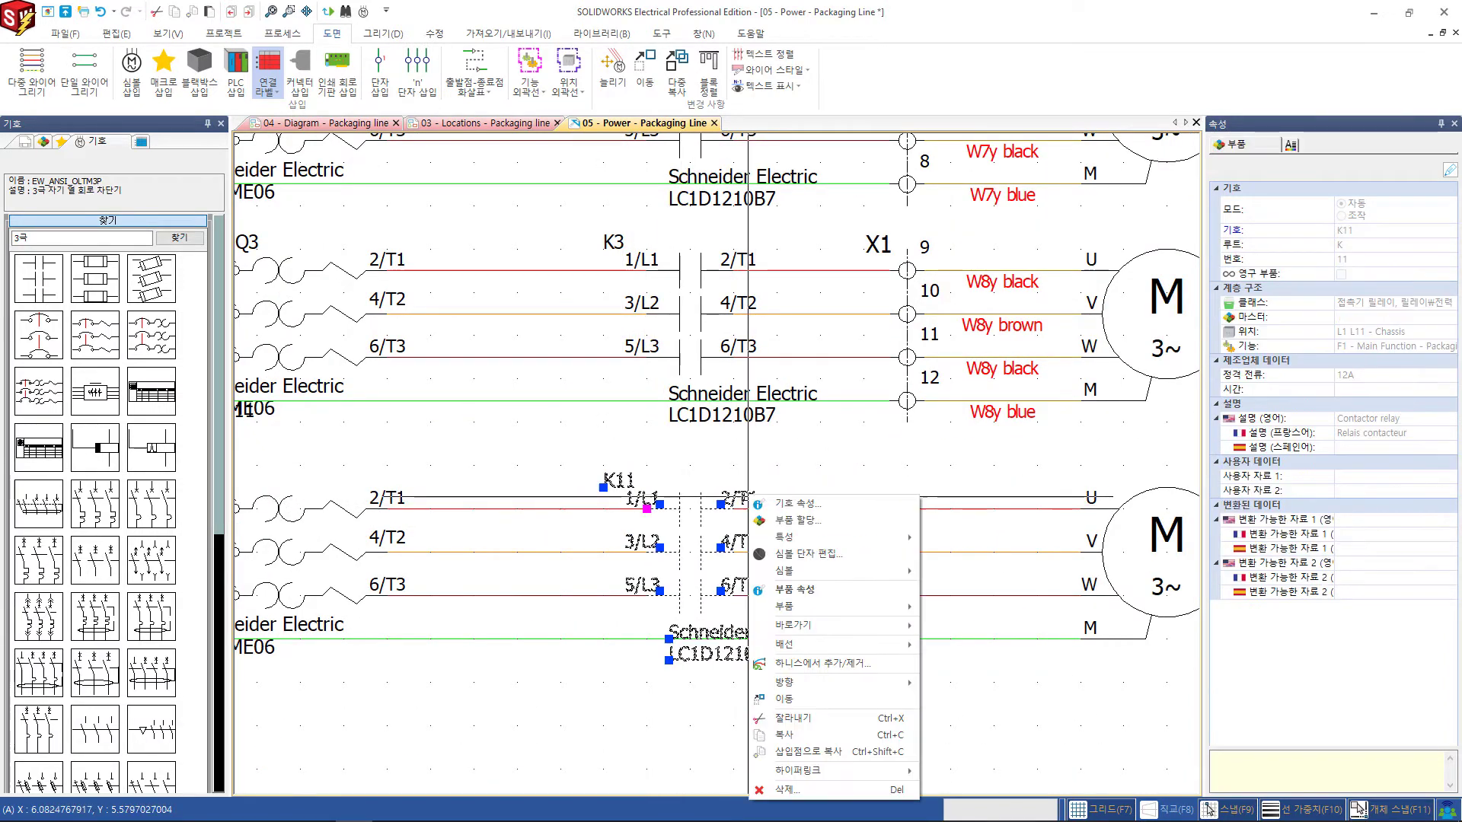
left_click(767, 495)
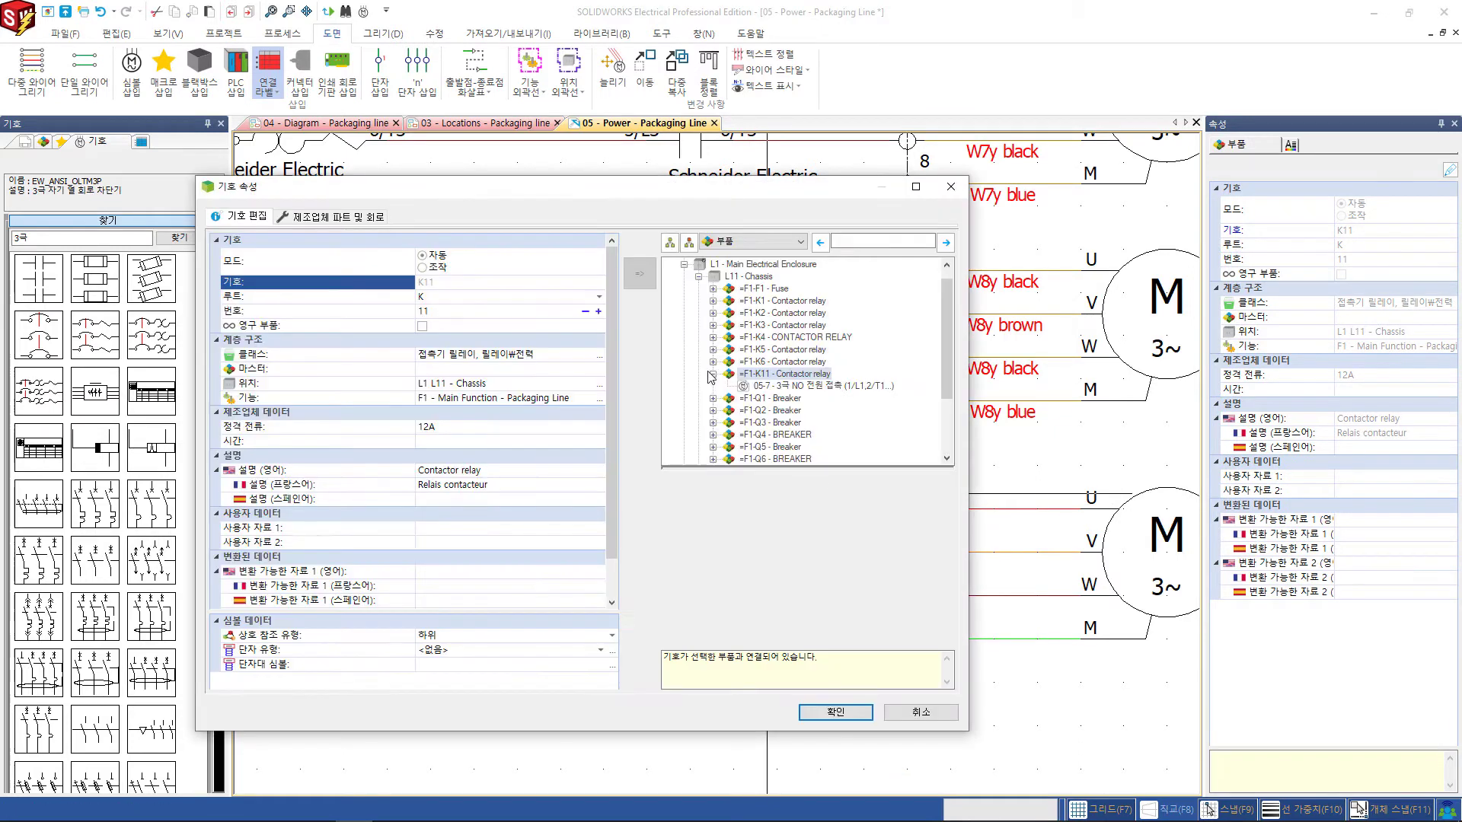
left_click(784, 338)
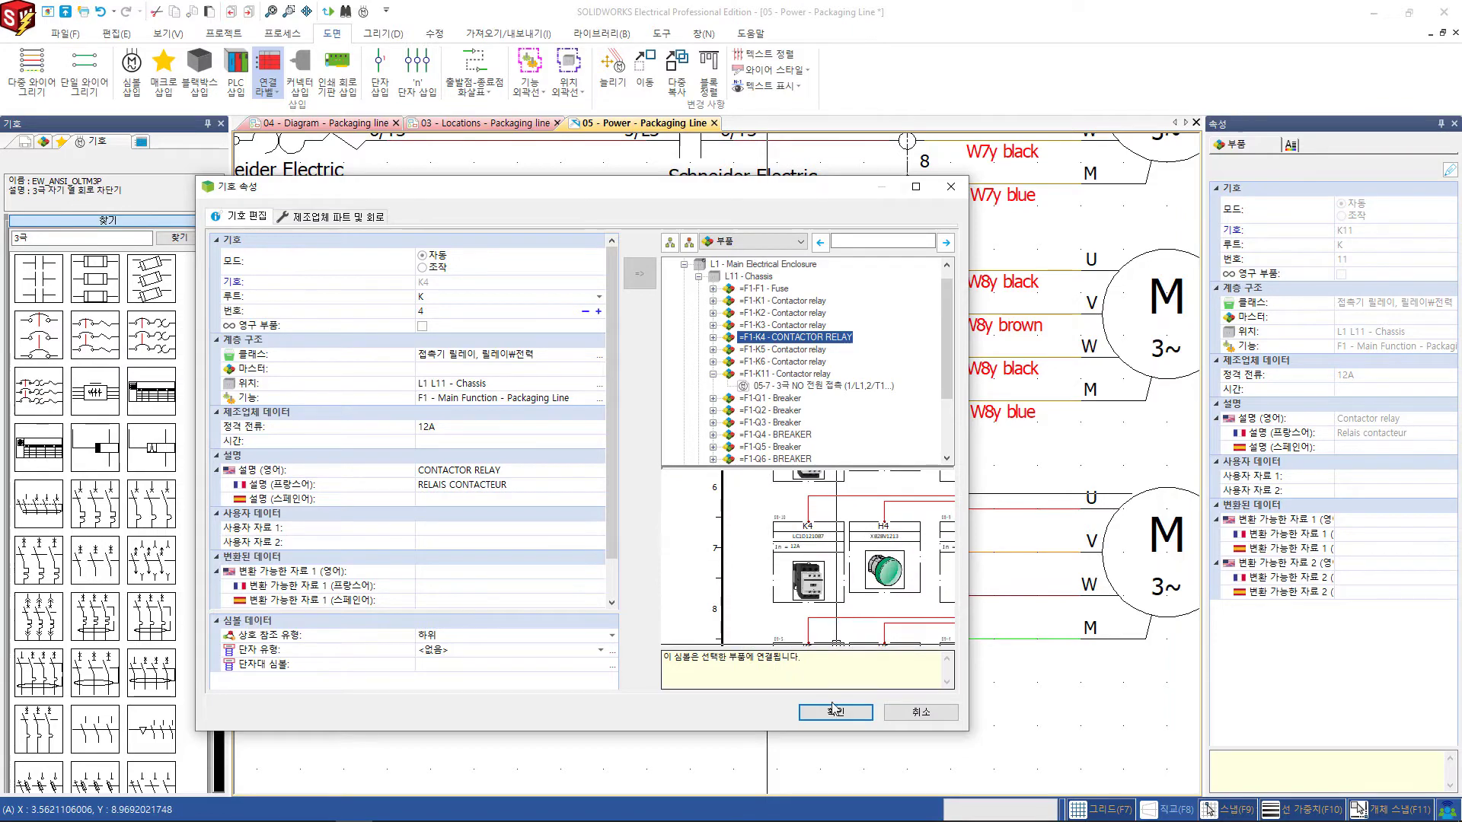
left_click(831, 712)
scroll(869, 527, "down", 2)
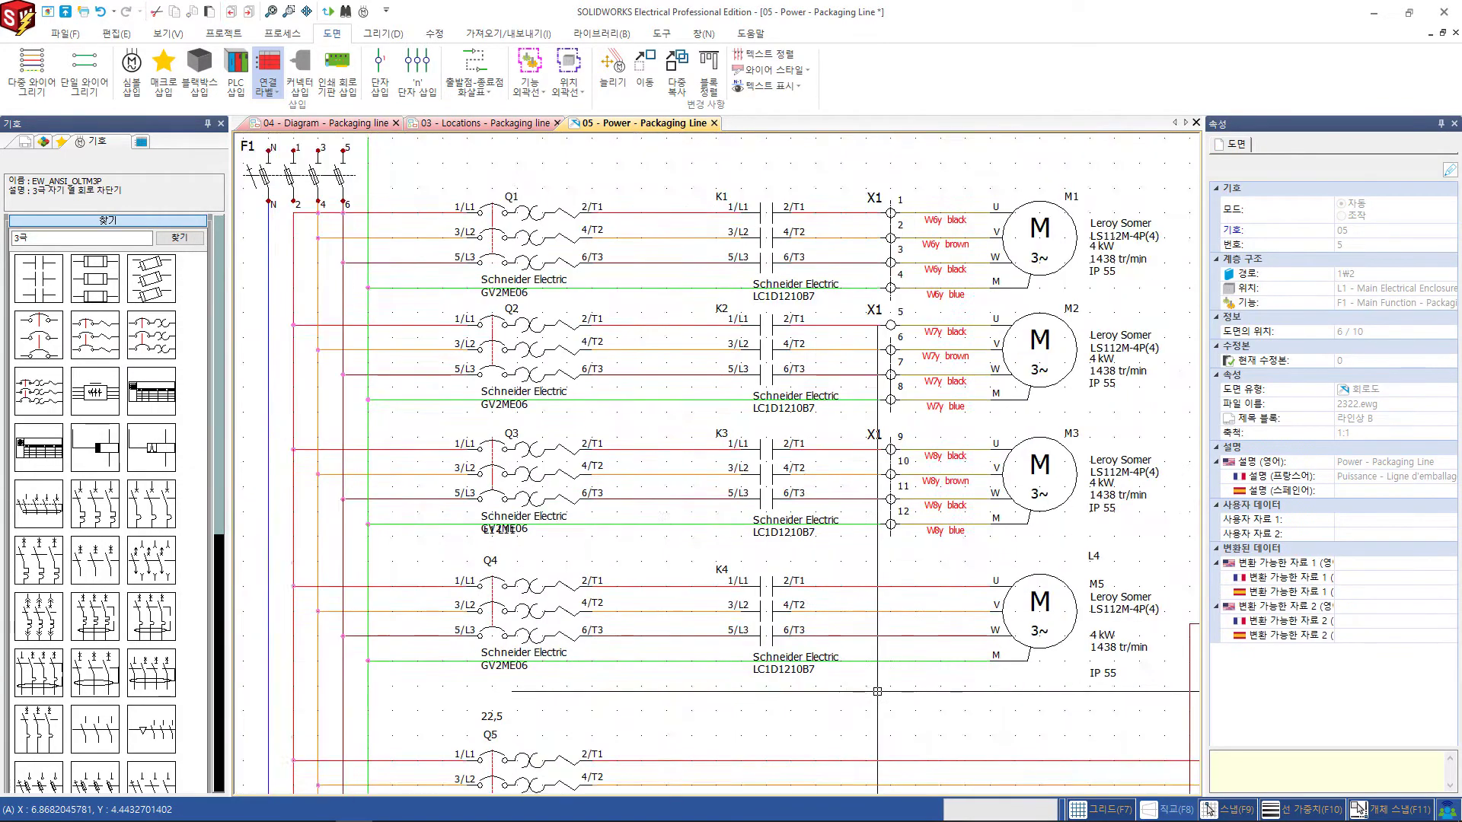
scroll(869, 527, "down", 1)
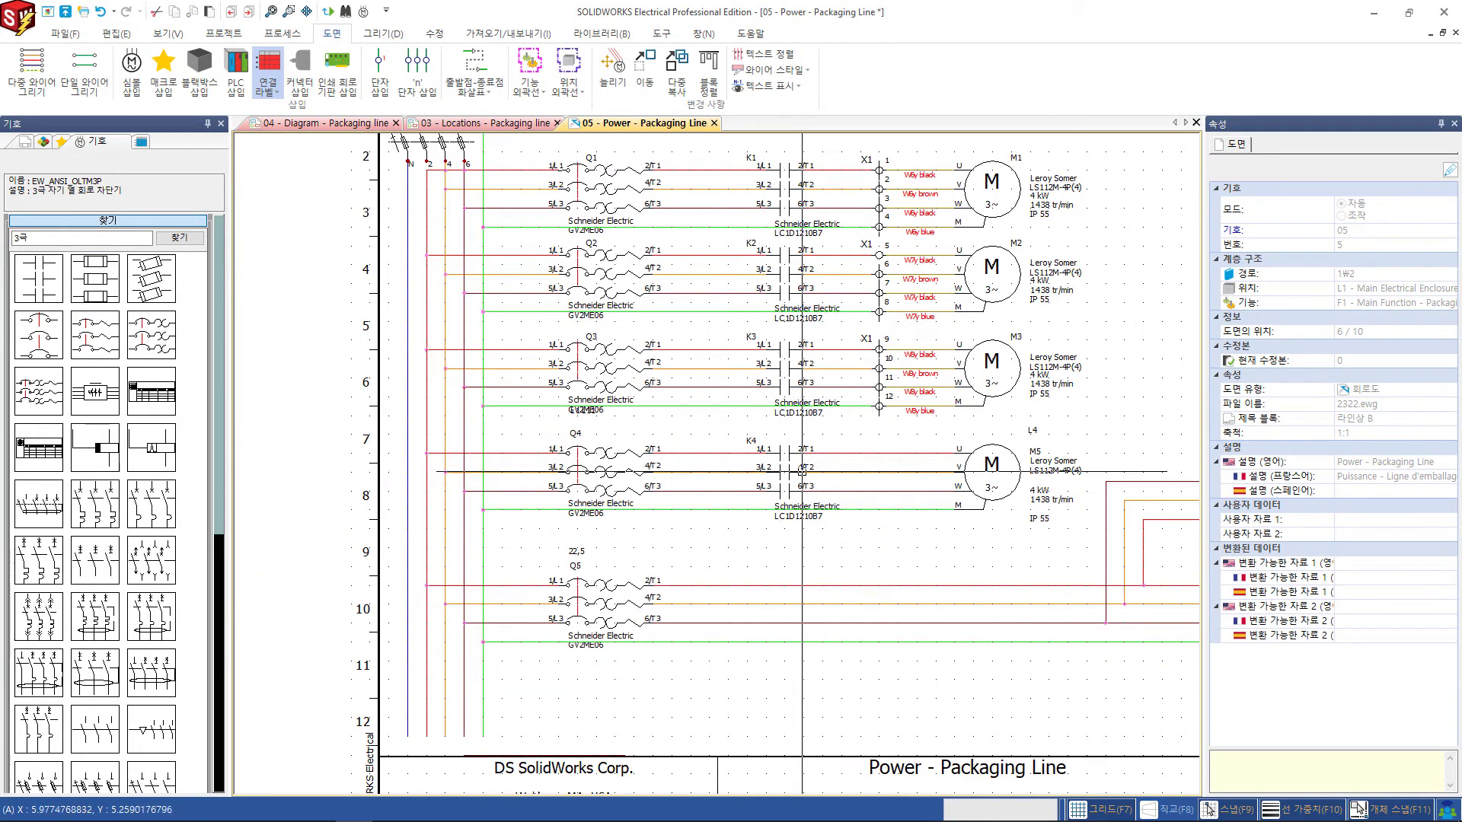
scroll(783, 410, "up", 1)
scroll(783, 410, "up", 1)
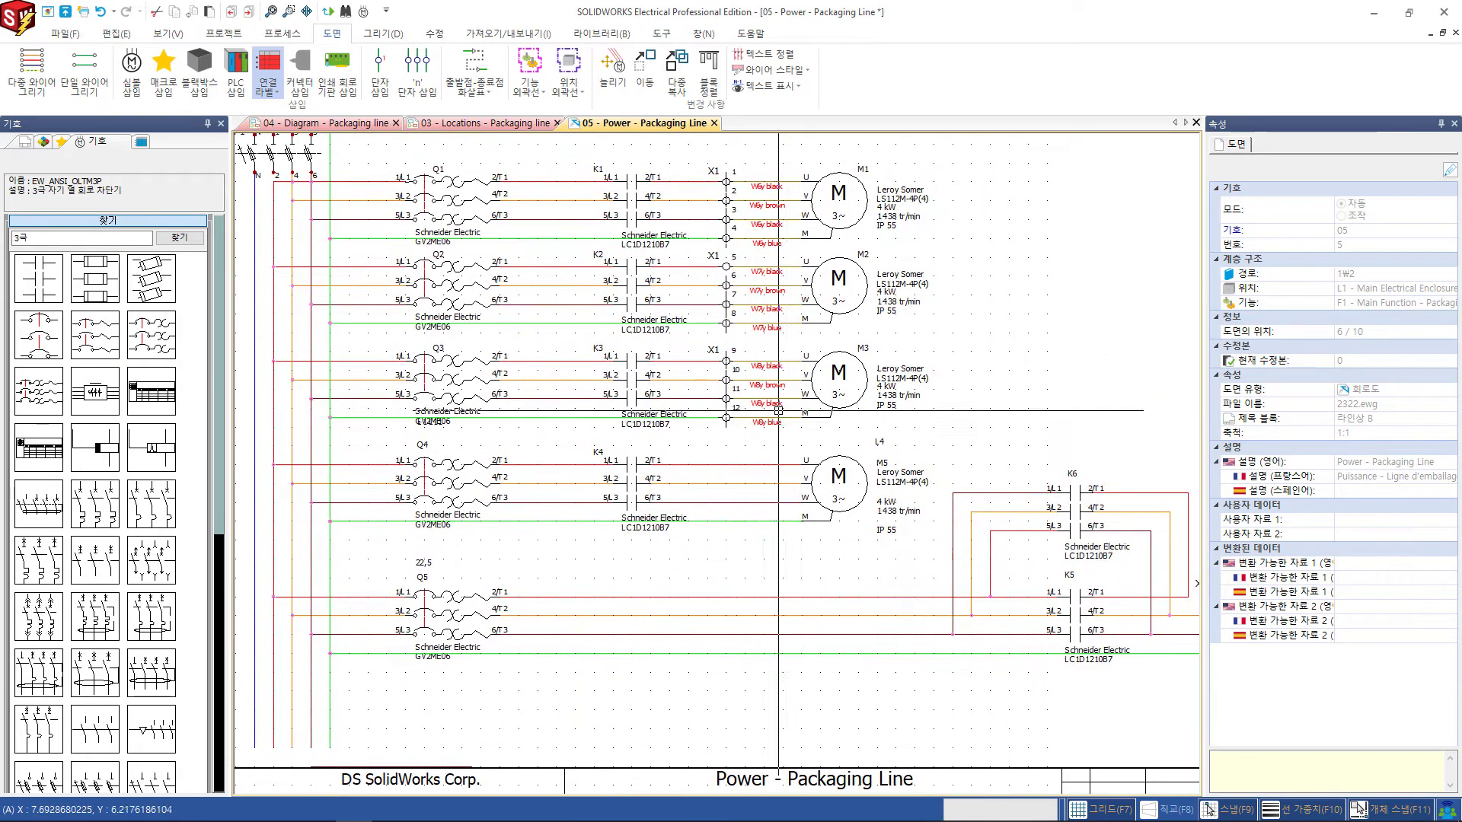
scroll(784, 410, "up", 1)
scroll(783, 411, "up", 1)
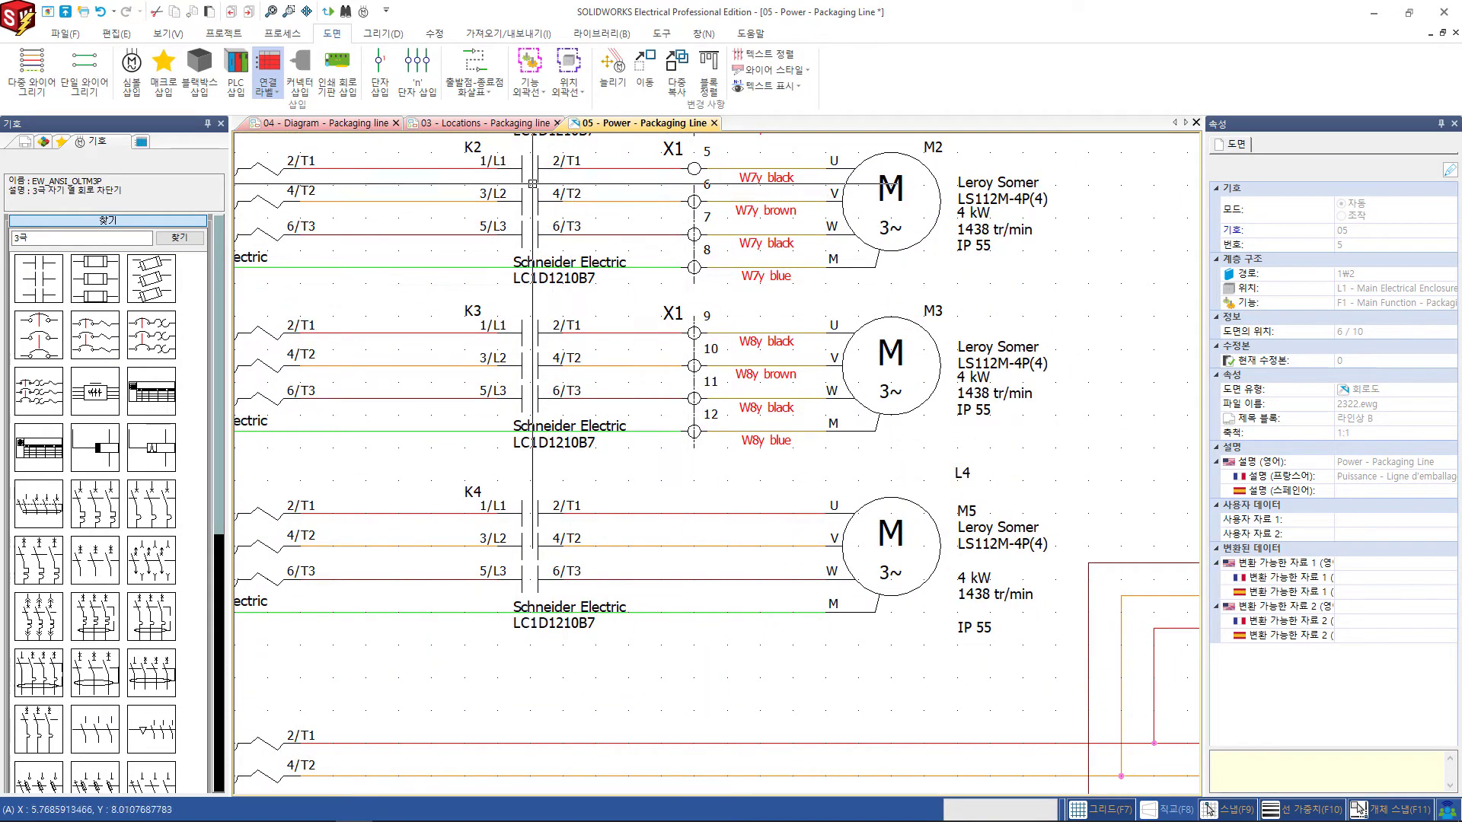
Insert four F1-X1 terminals numbered from 21 across M5's wires after K4.
left_click(417, 72)
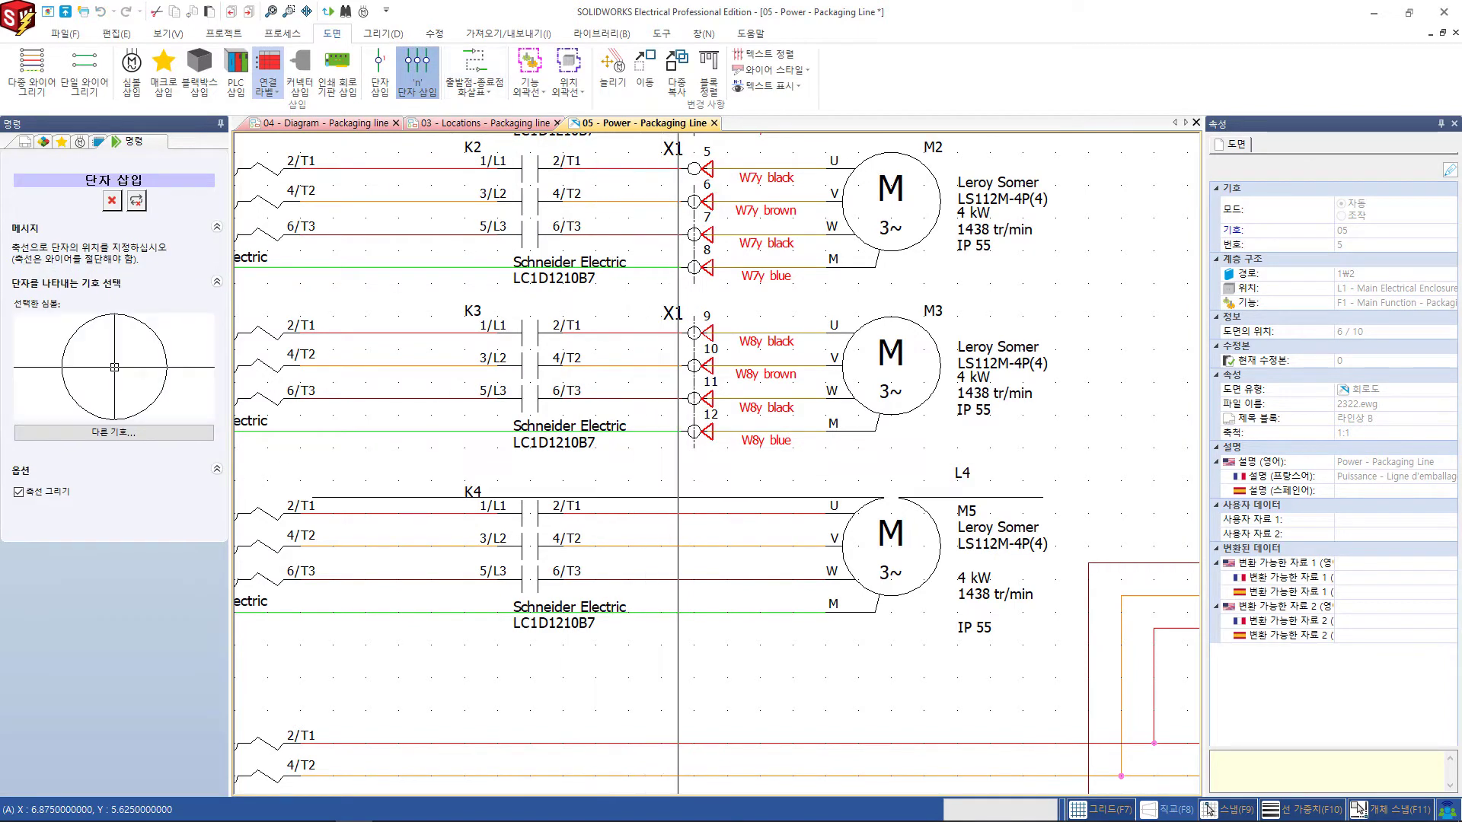
left_click(693, 513)
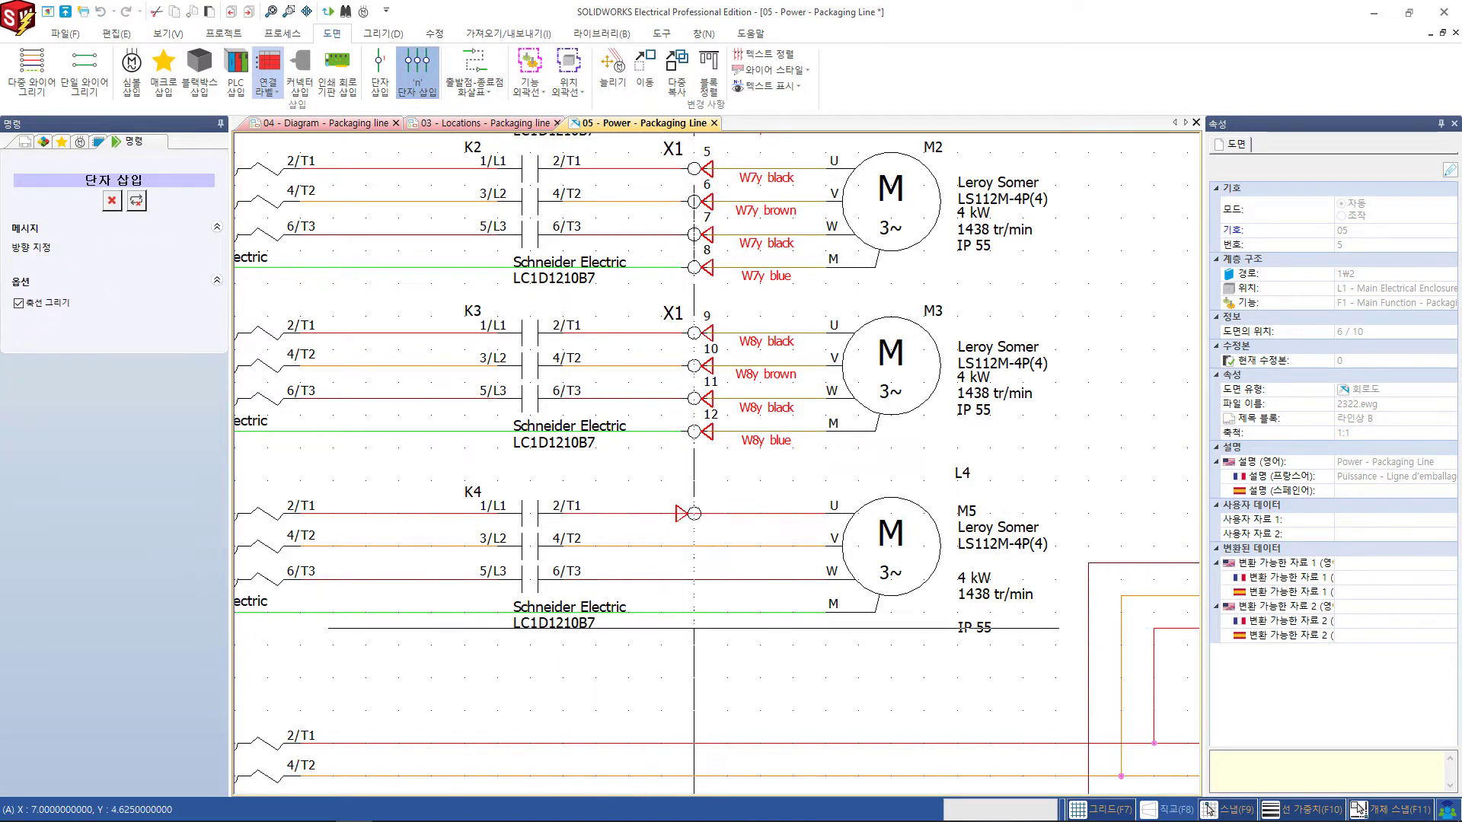
left_click(678, 513)
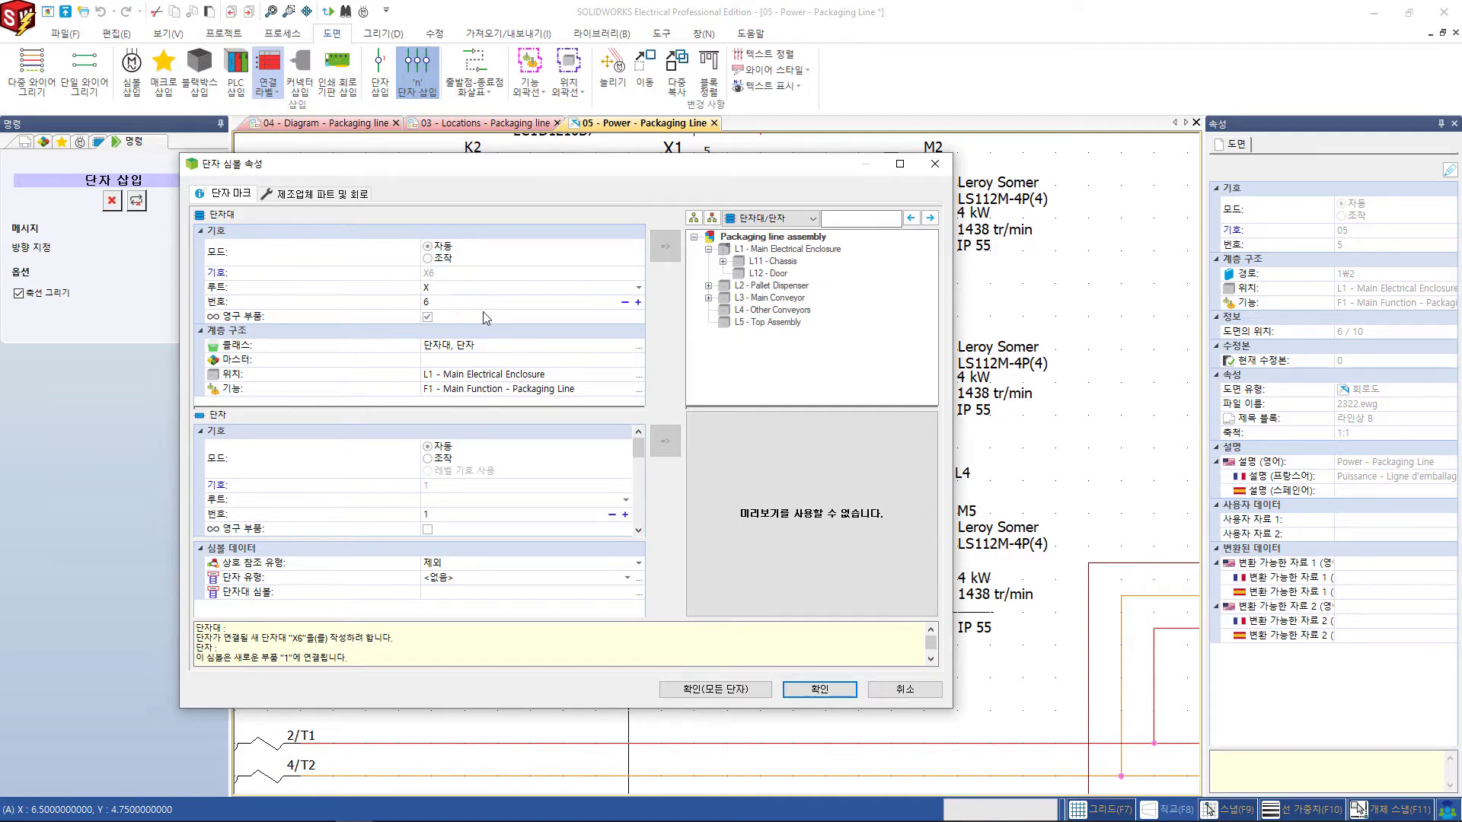
left_click(723, 262)
left_click(770, 276)
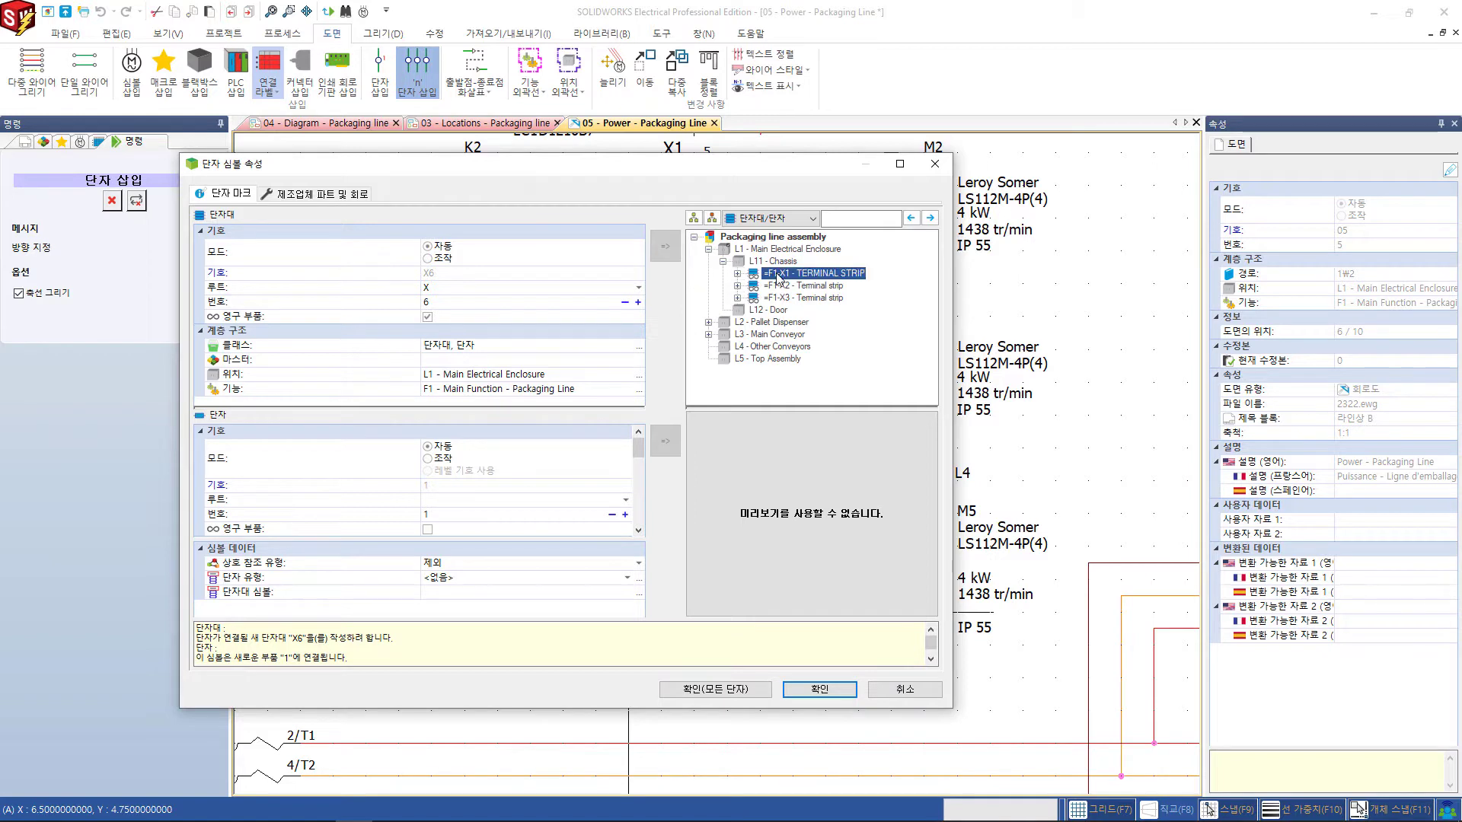
left_click(737, 273)
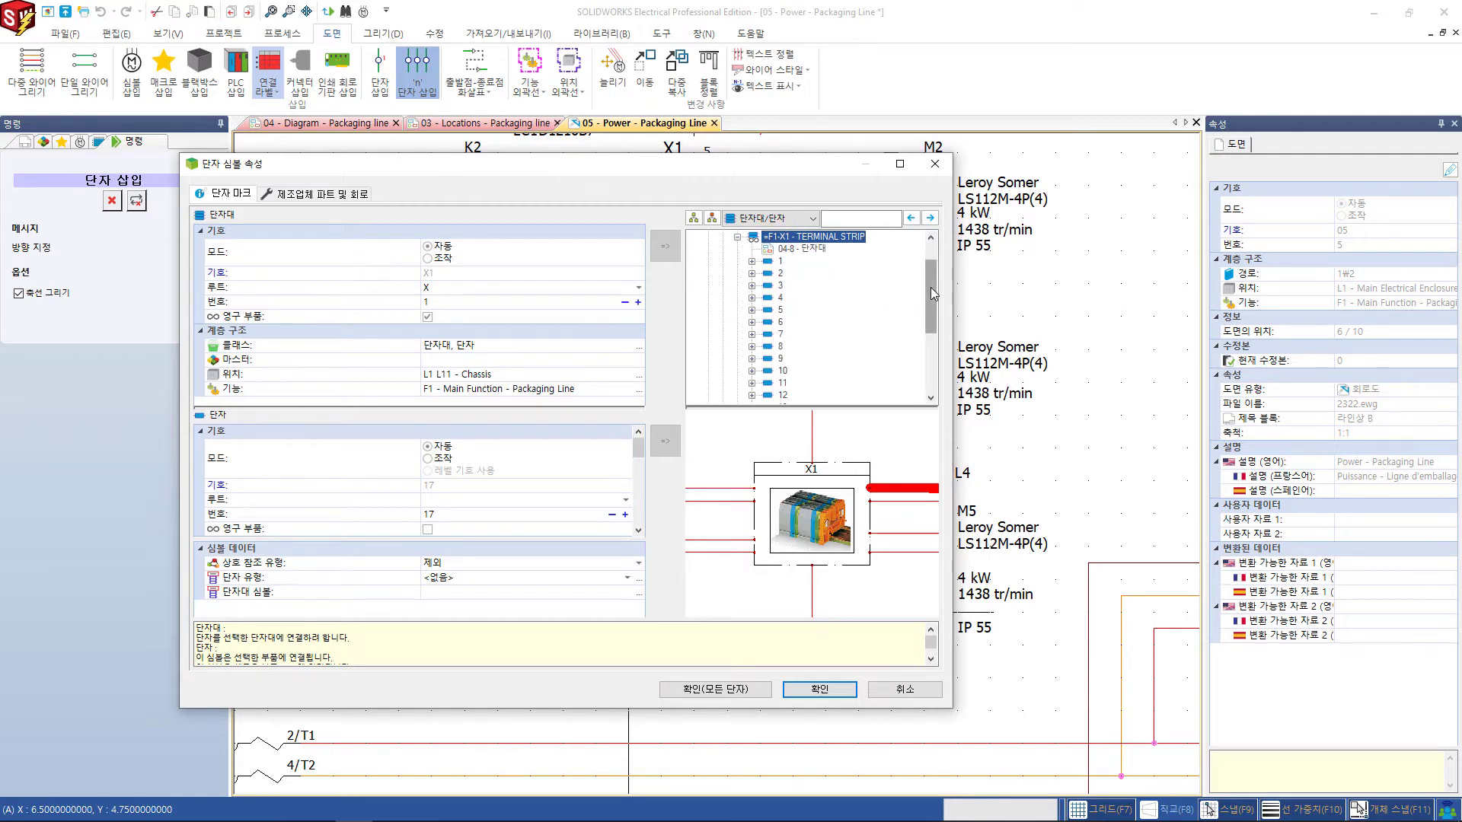
left_click_drag(934, 294, 934, 326)
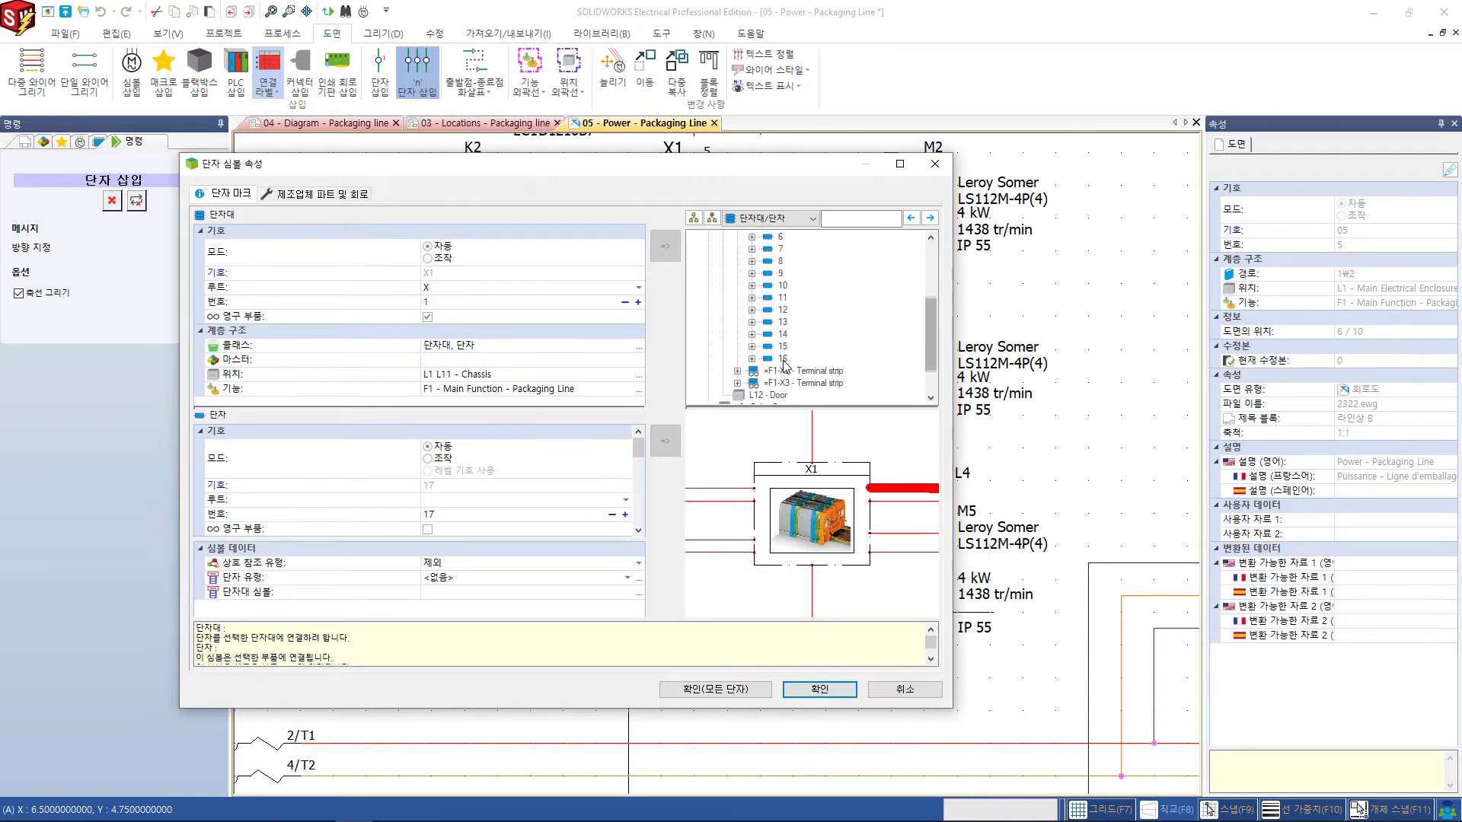
left_click(463, 515)
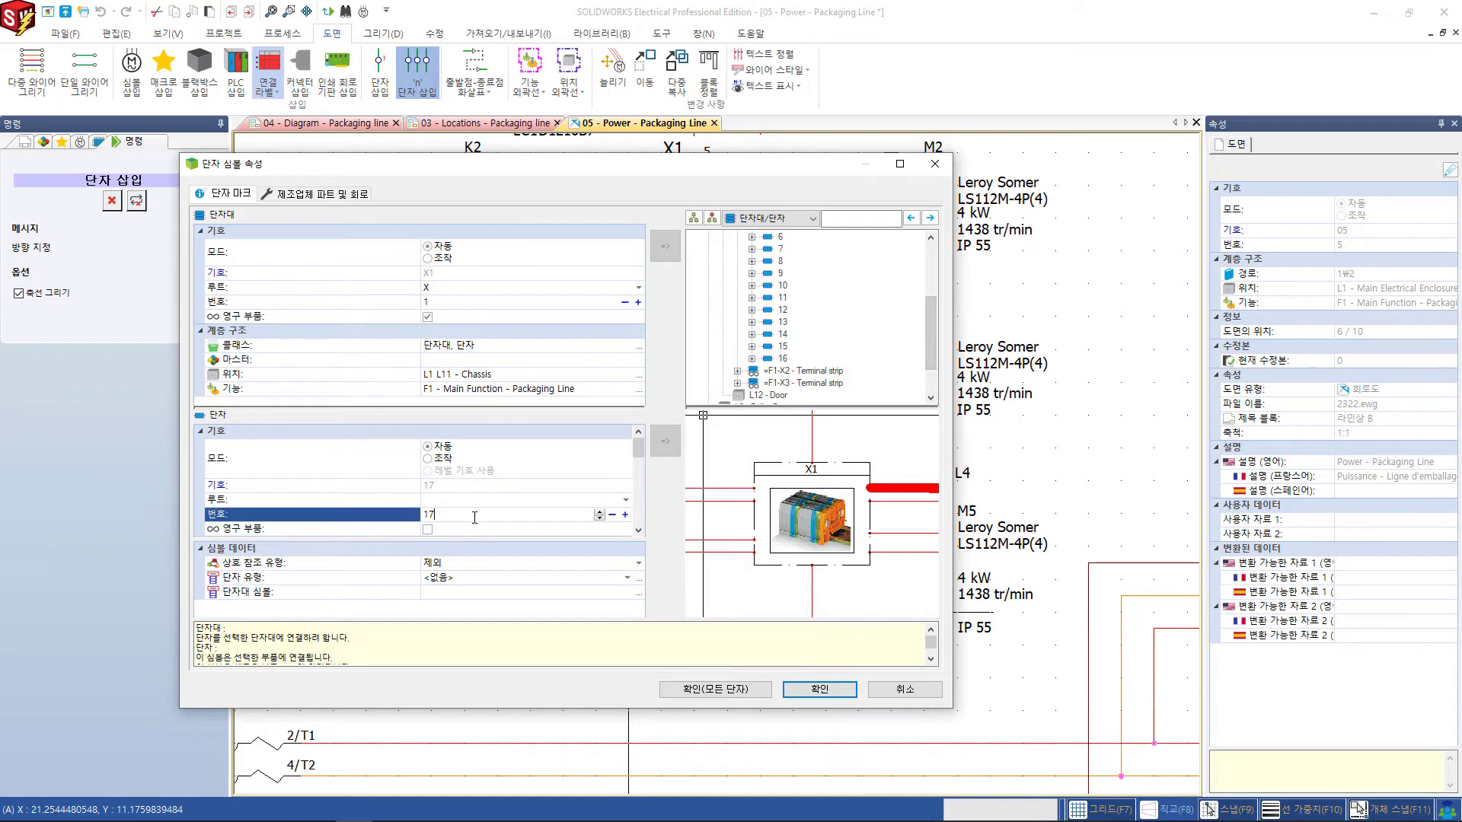
double_click(475, 517)
type("21")
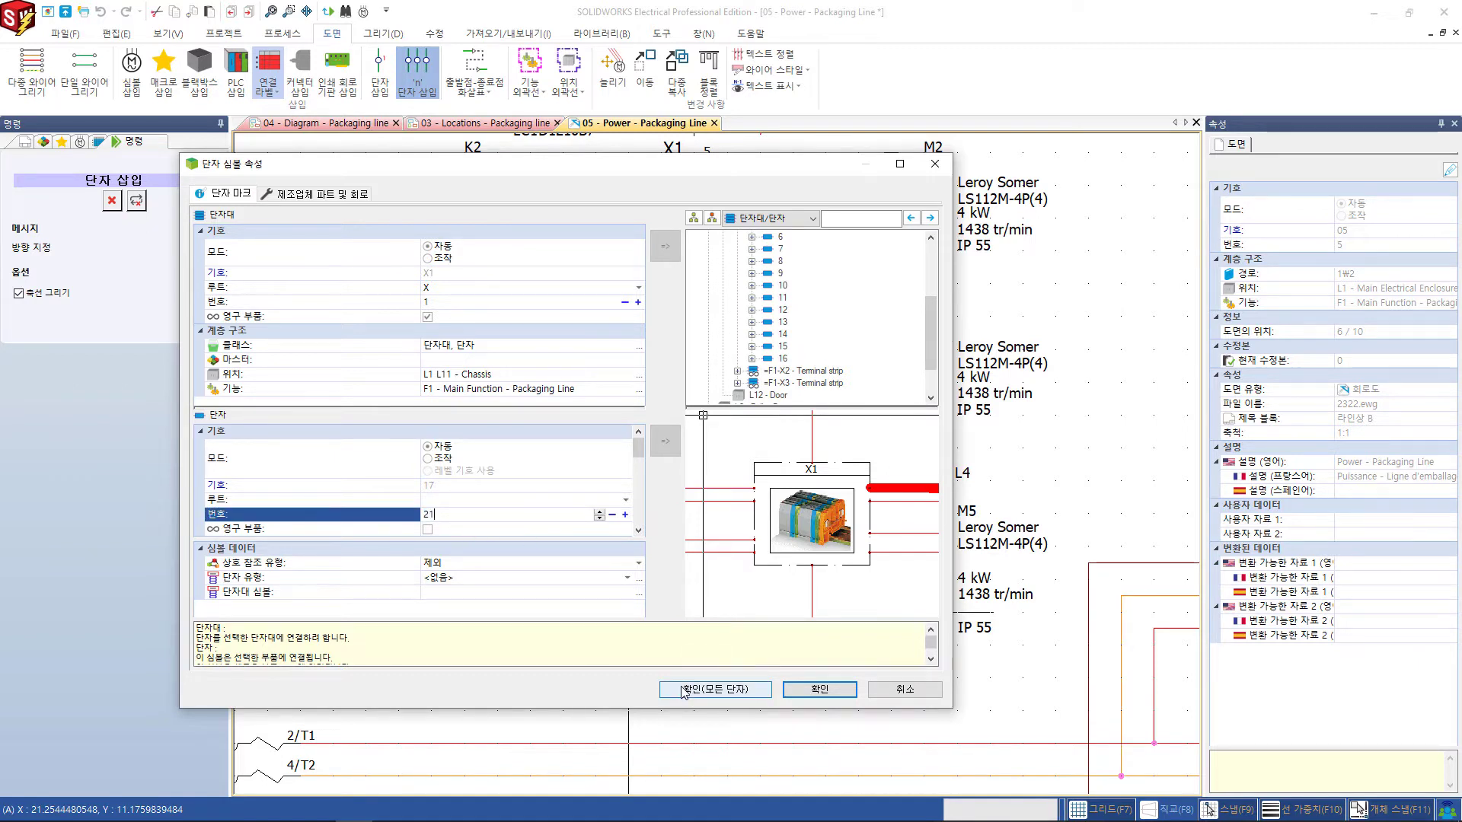
left_click(715, 688)
scroll(732, 678, "up", 1)
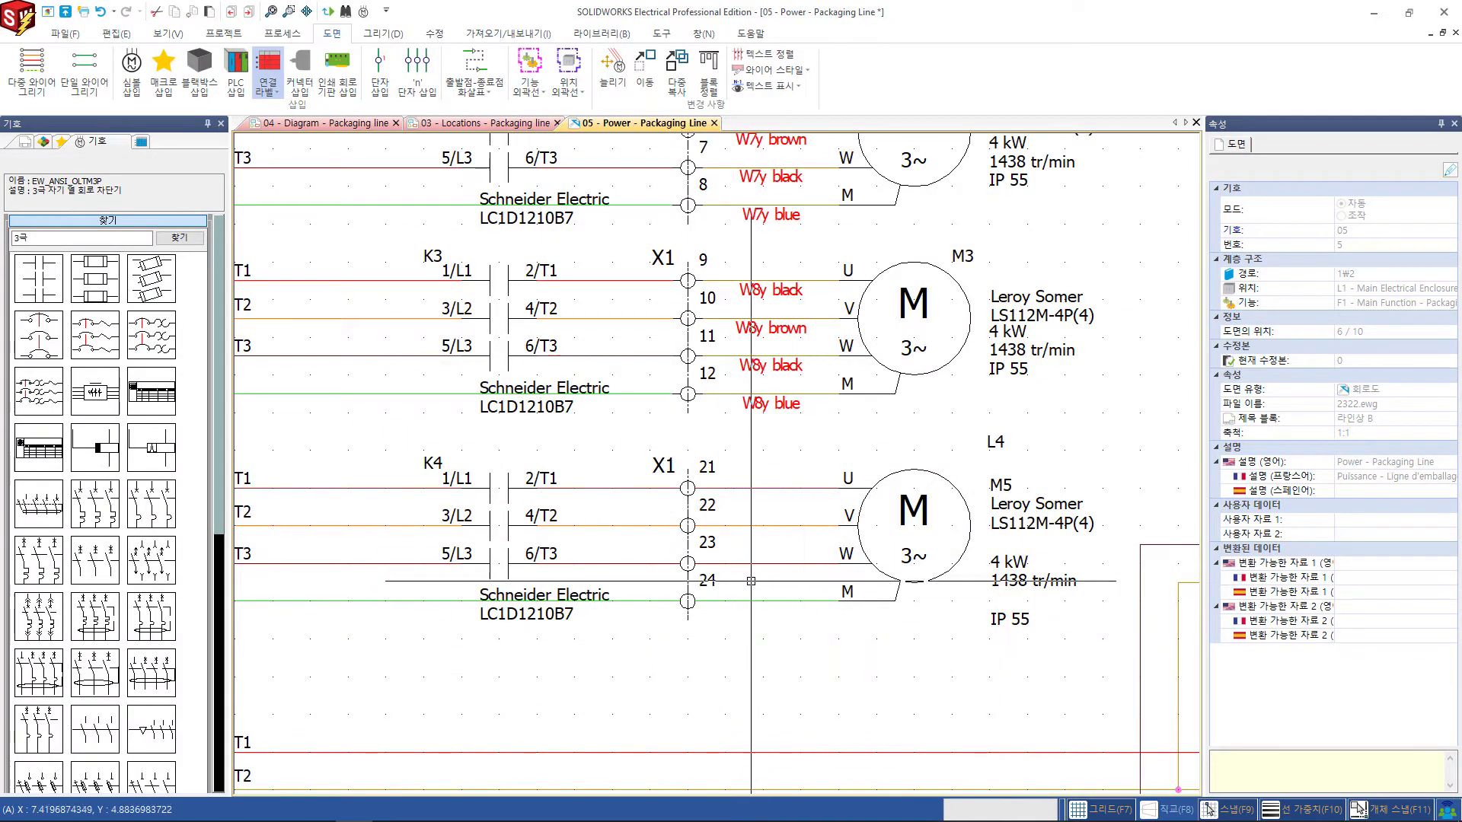
Open the X1 terminal strip editor from terminal 21 and select part cells of terminals 21–23.
middle_click_drag(782, 644, 841, 609)
scroll(841, 609, "down", 1)
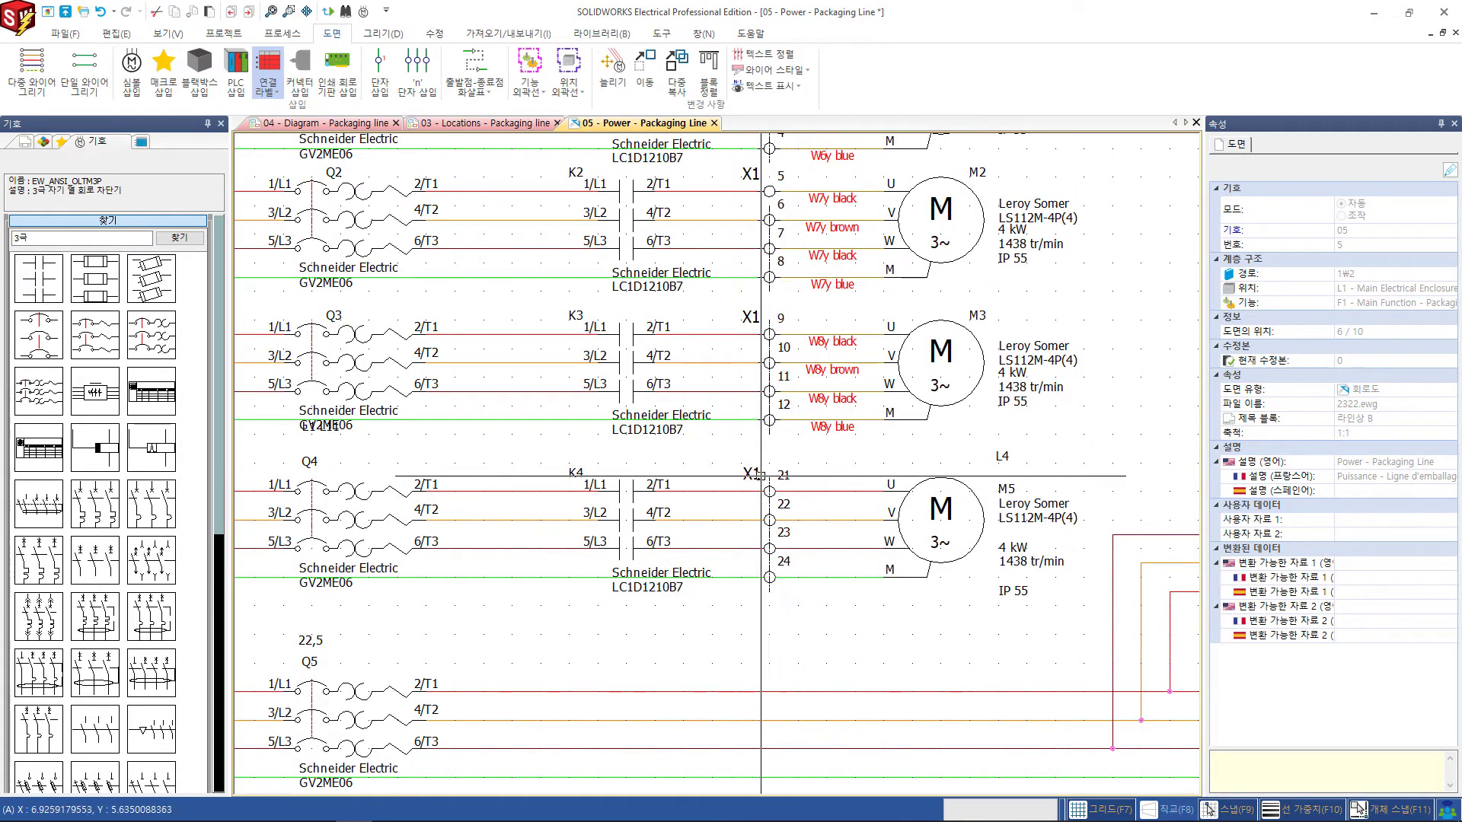
left_click(754, 476)
right_click(749, 474)
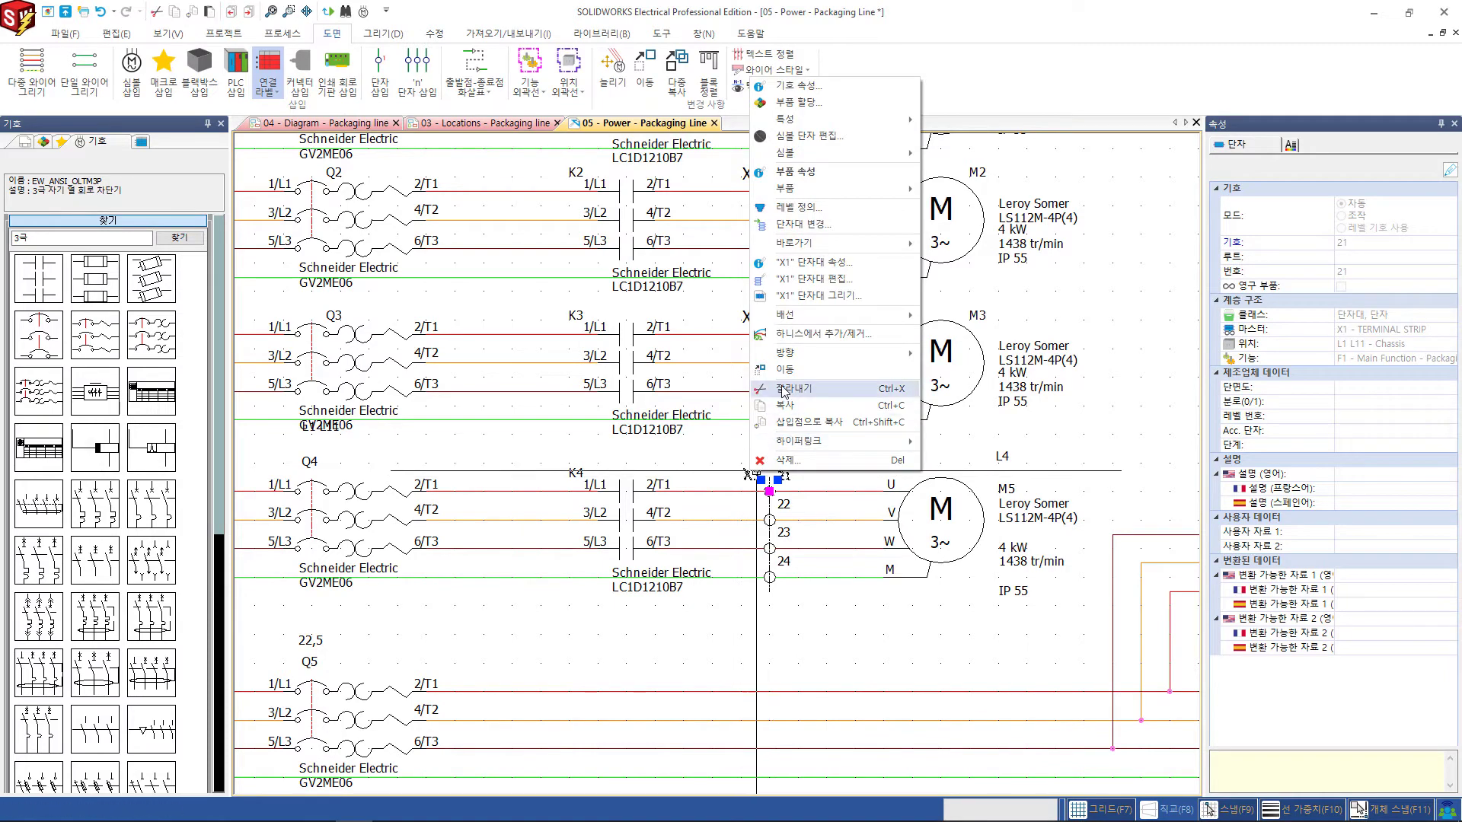
left_click(814, 278)
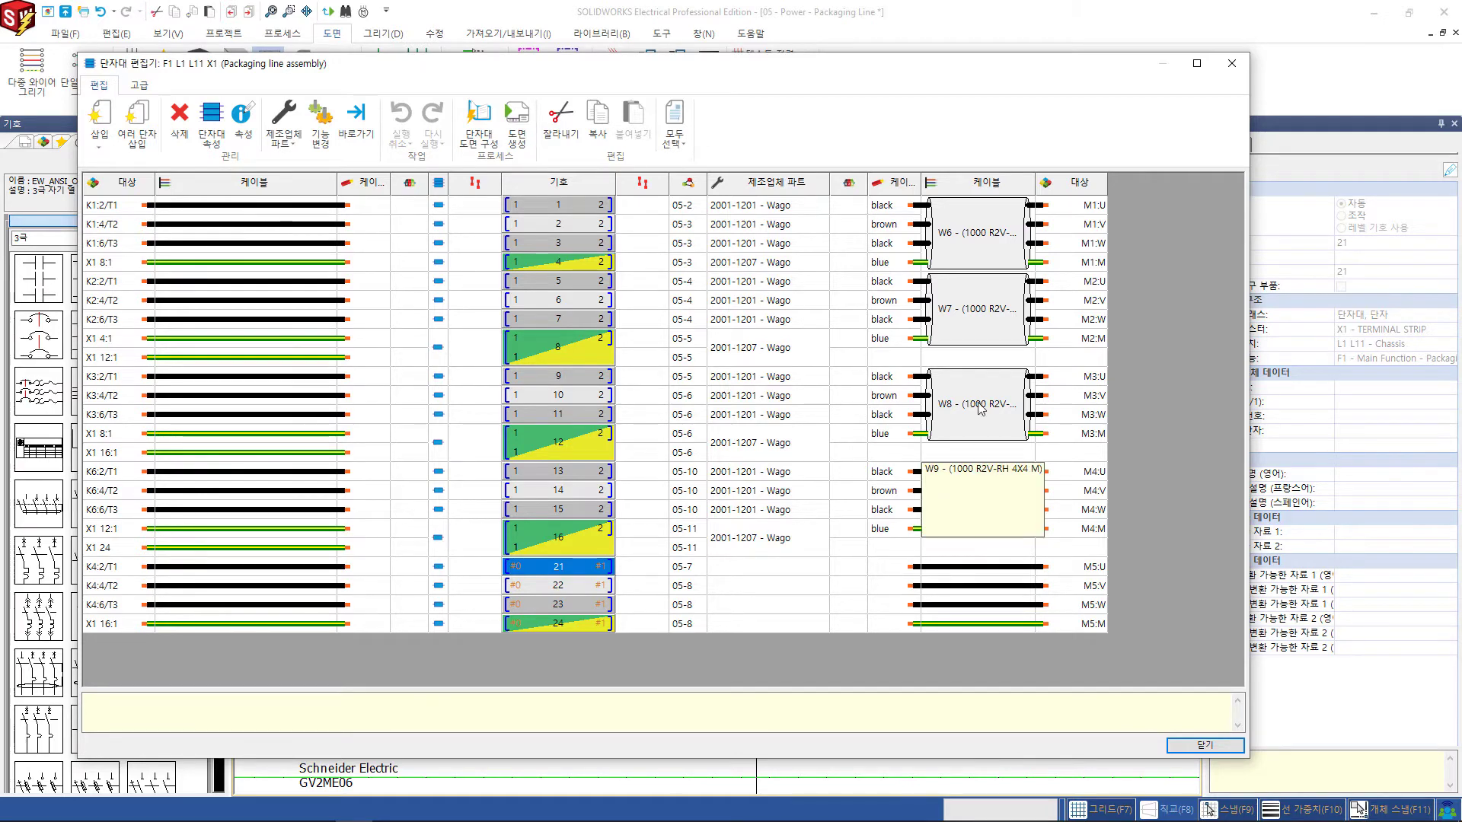
left_click(723, 571)
left_click(731, 605, "shift")
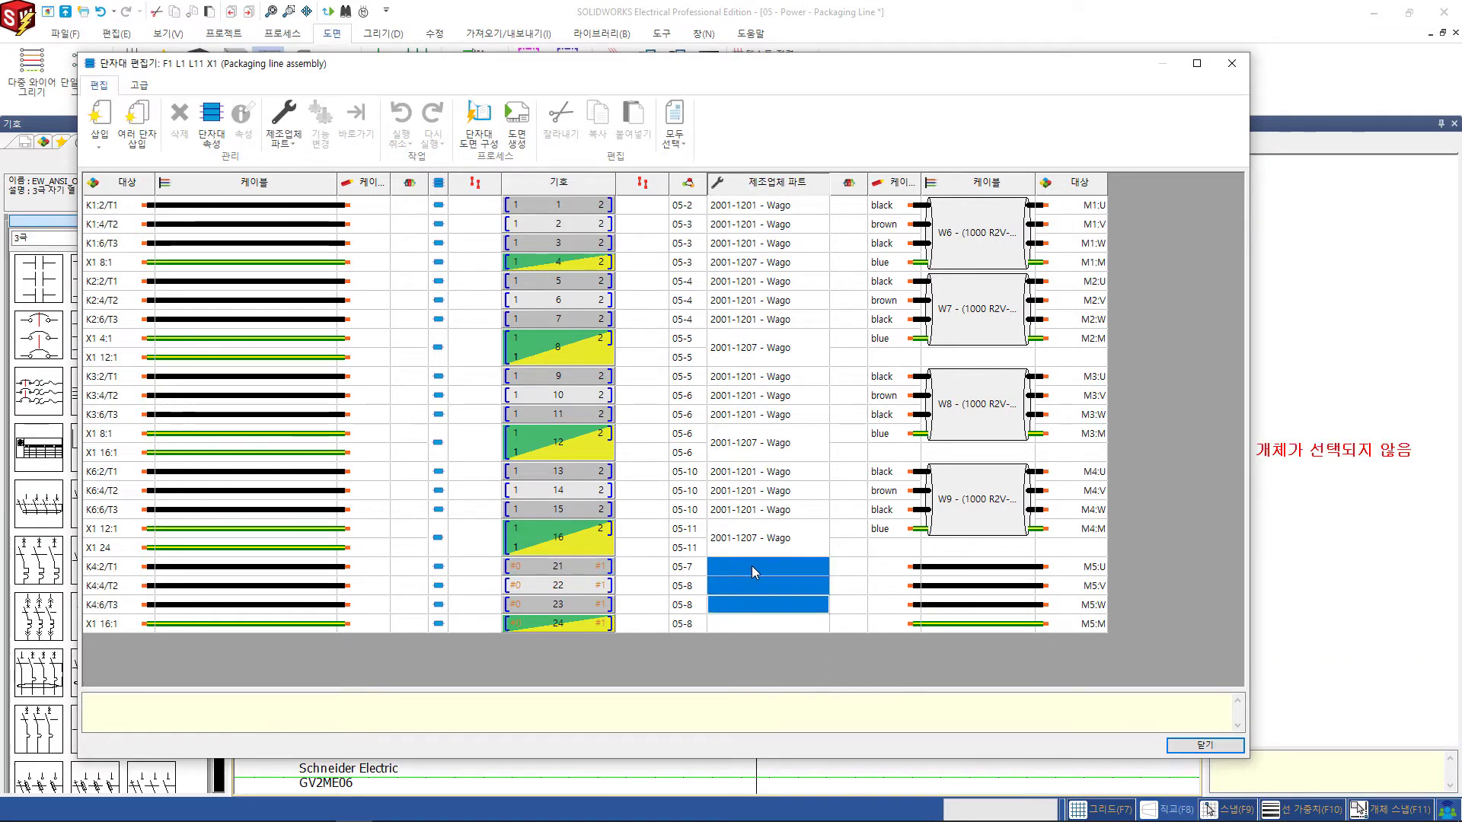
Assign the Wago 2001-1201 through-terminal part to X1 terminals 21–23.
right_click(751, 564)
left_click(785, 571)
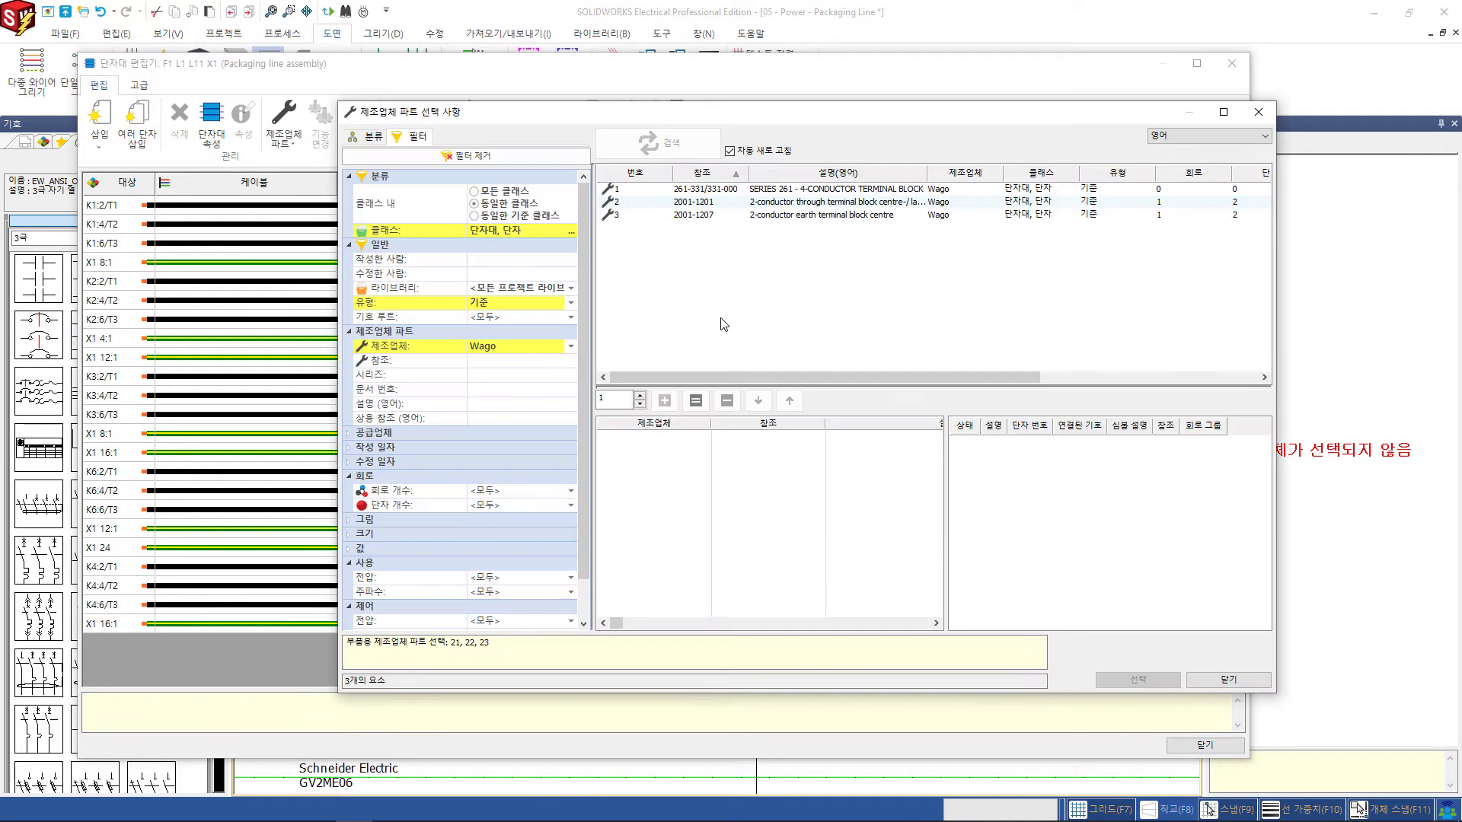
left_click_drag(701, 124, 629, 148)
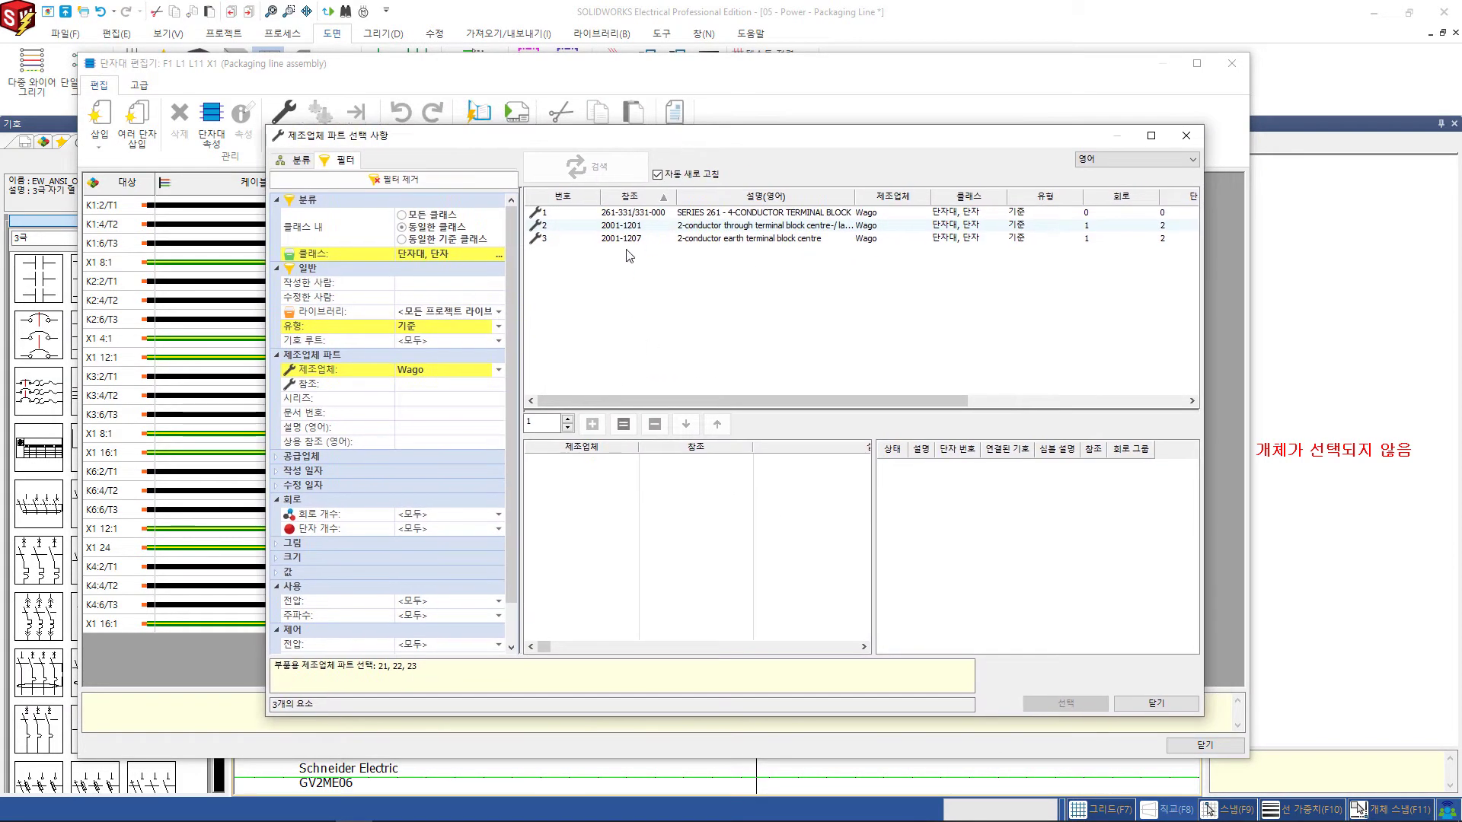
left_click(641, 227)
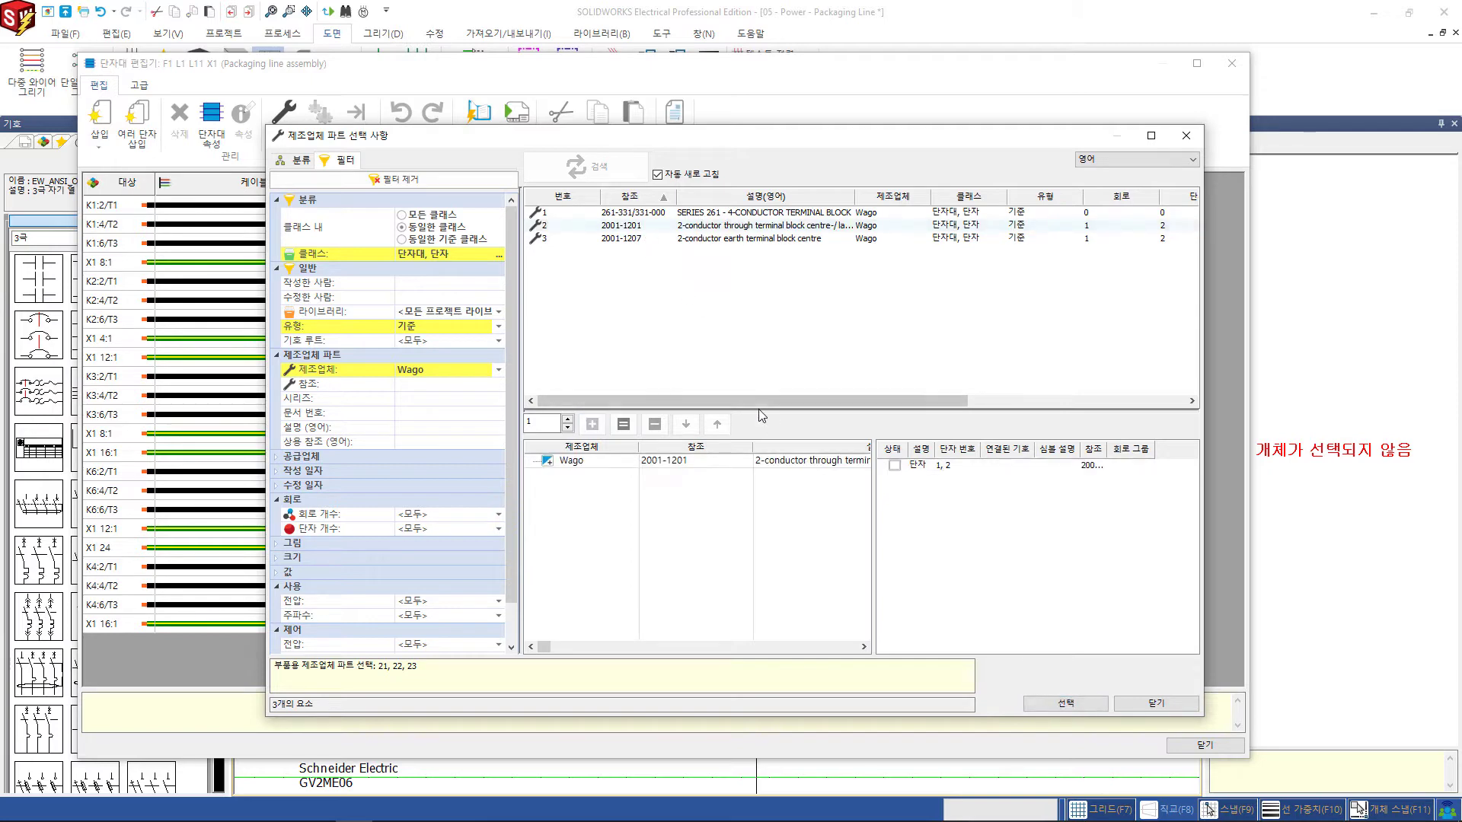
left_click(1036, 704)
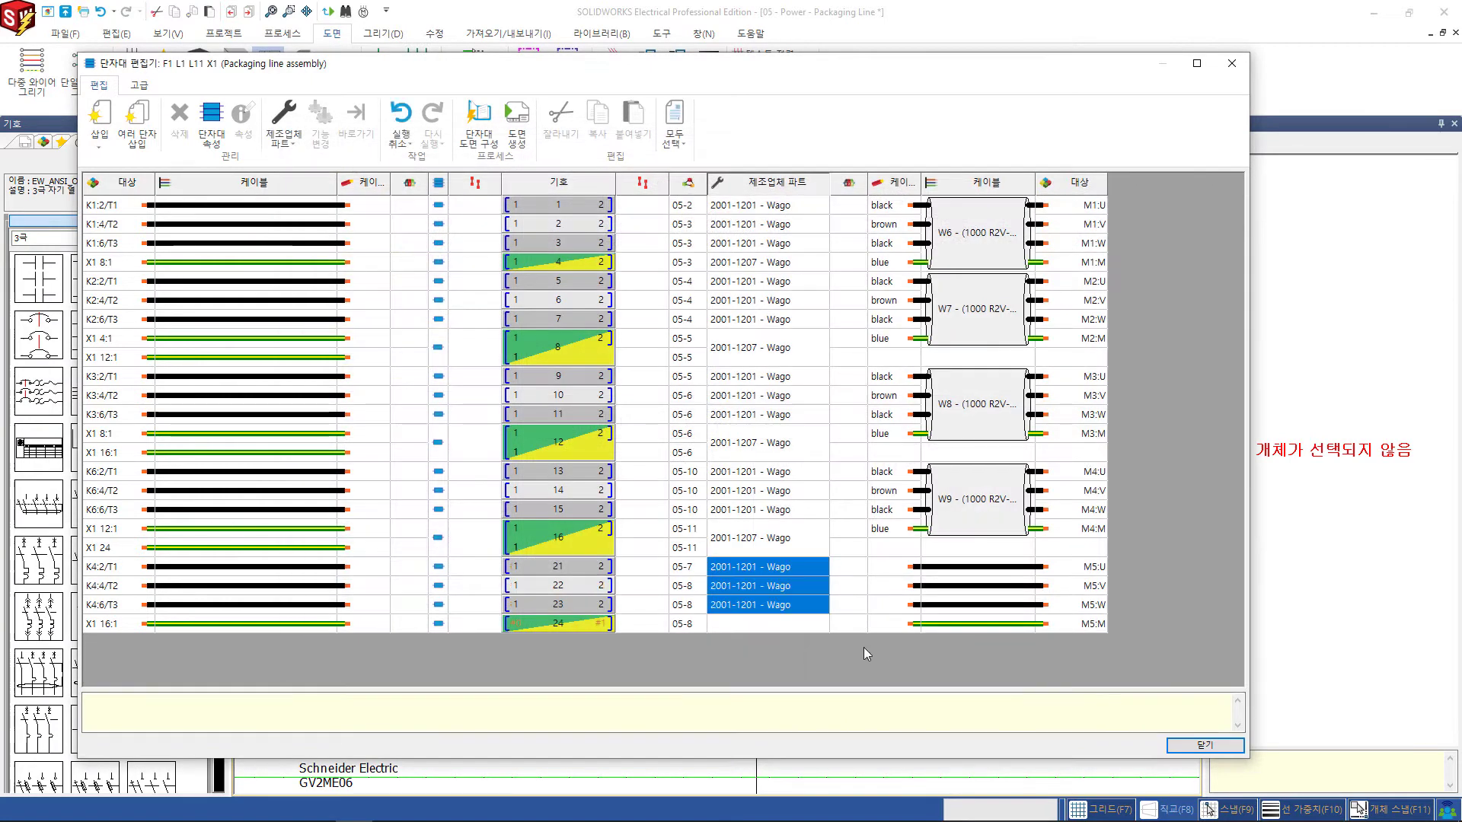
Assign the Wago 2001-1207 earth terminal part to terminal 24.
right_click(788, 626)
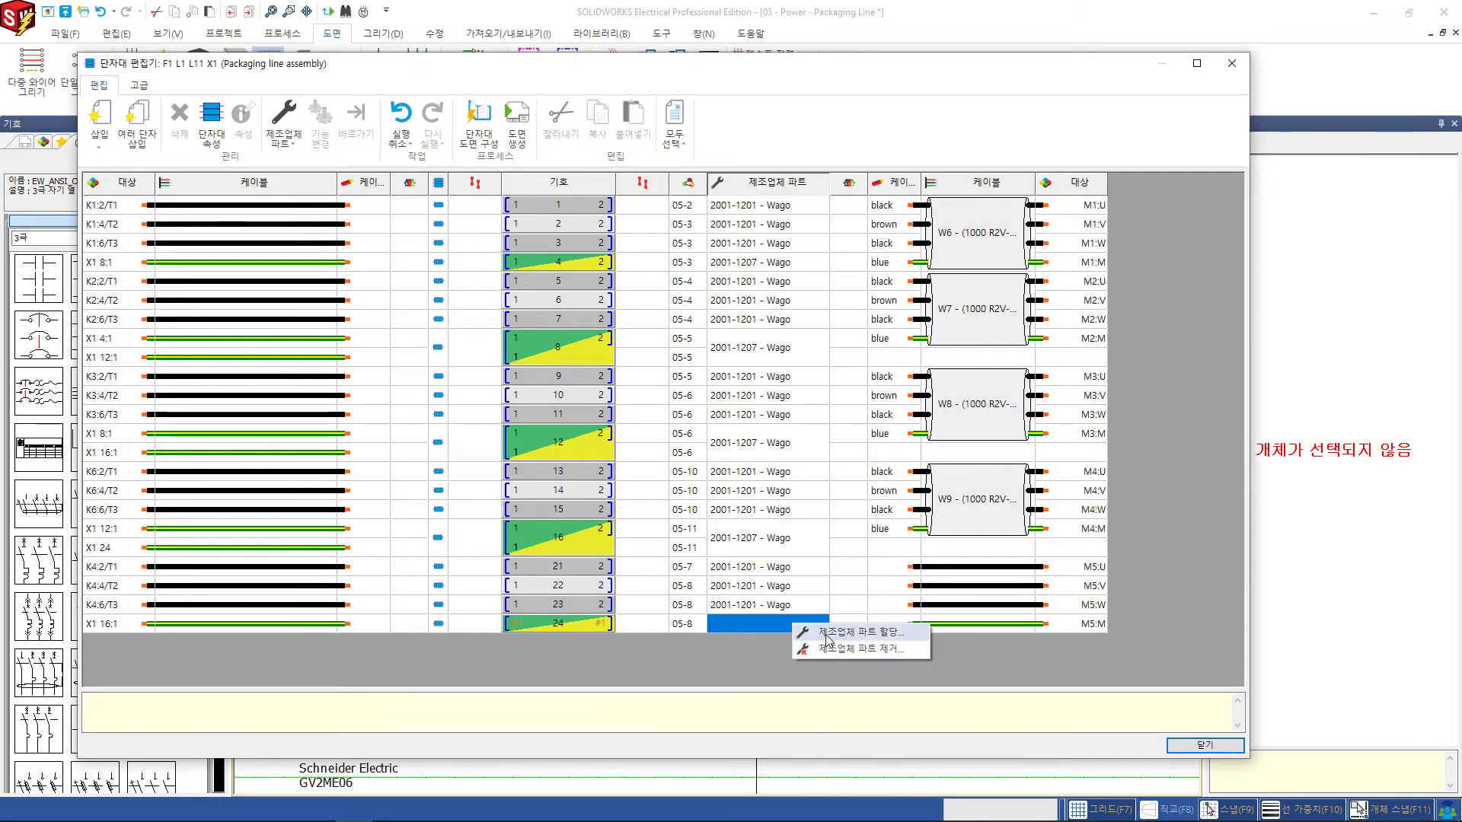
left_click(826, 630)
left_click(636, 242)
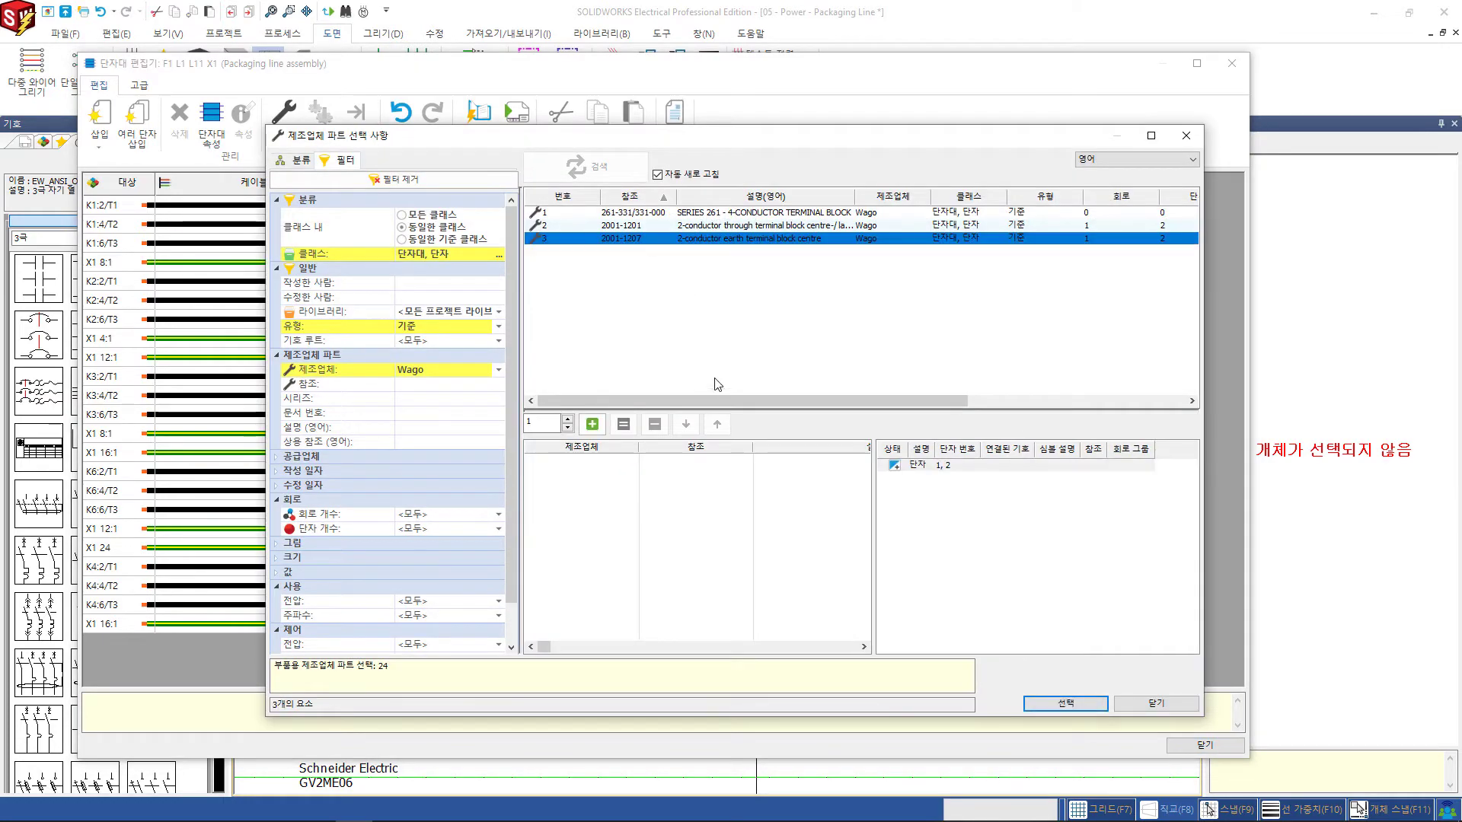
left_click(594, 424)
left_click(1051, 704)
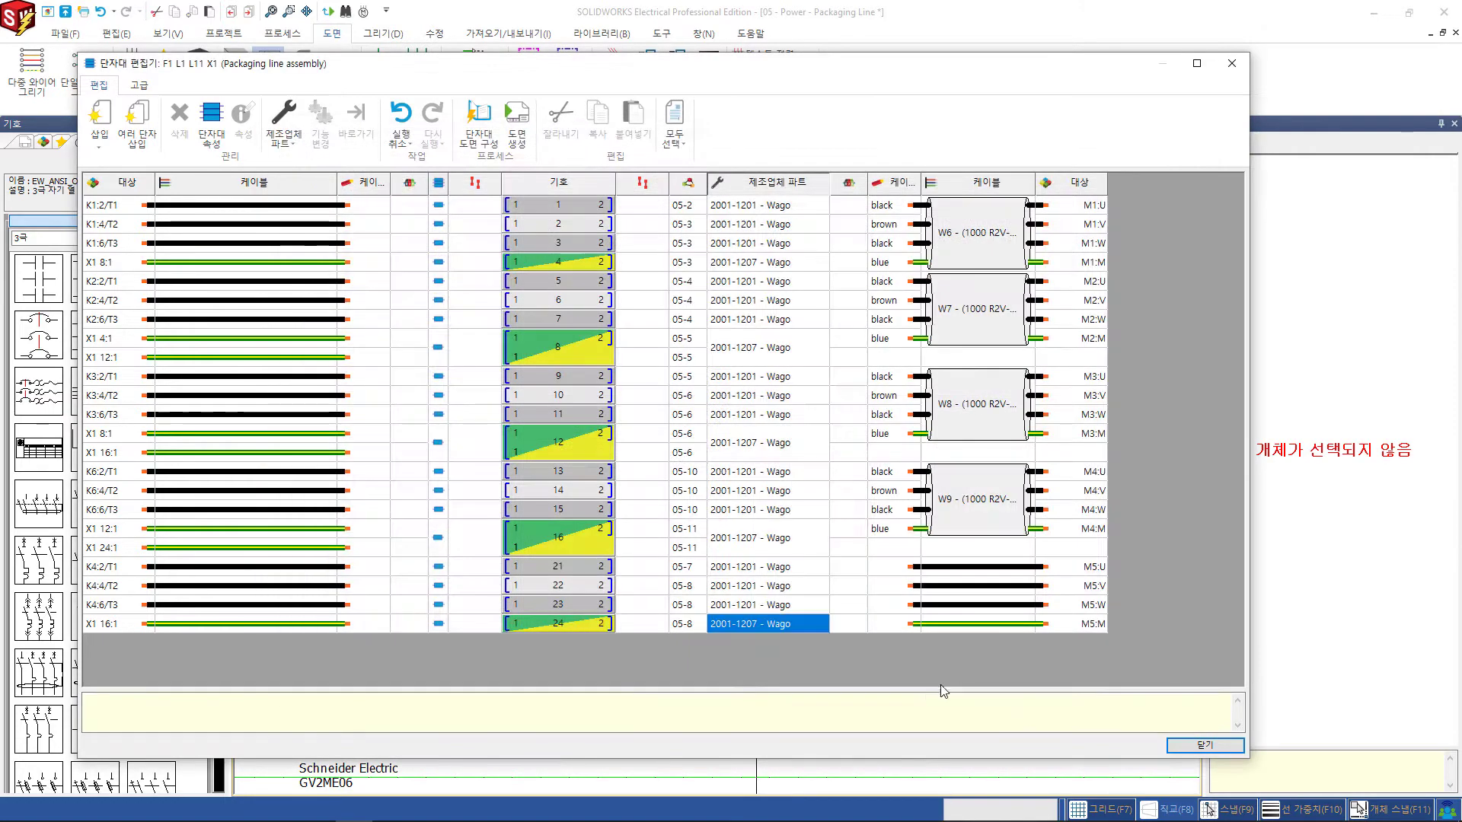
Select the four M5 wire cable cells and check their wiring order without changes.
left_click(987, 570)
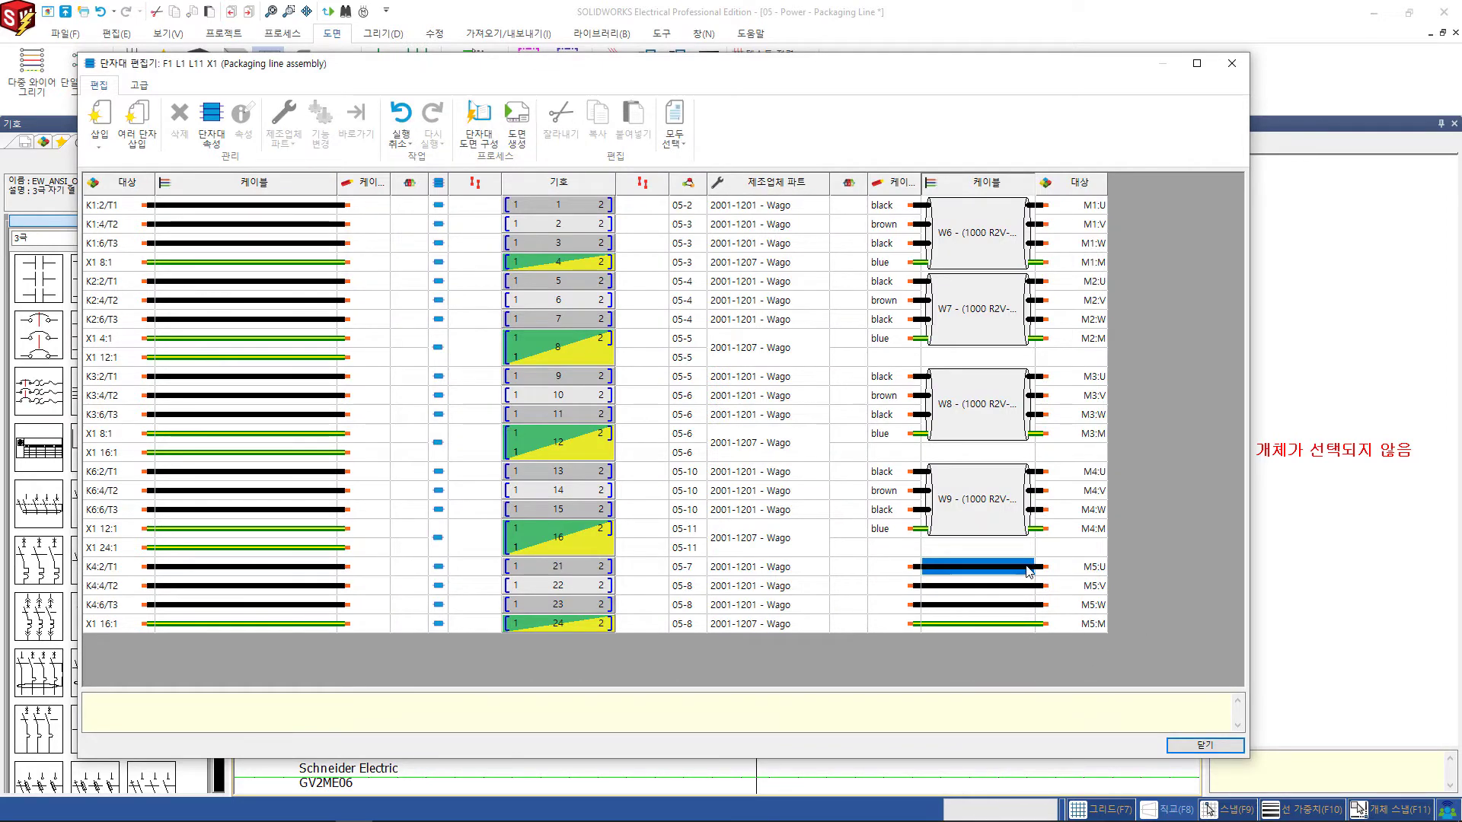
left_click(975, 624, "shift")
right_click(982, 565)
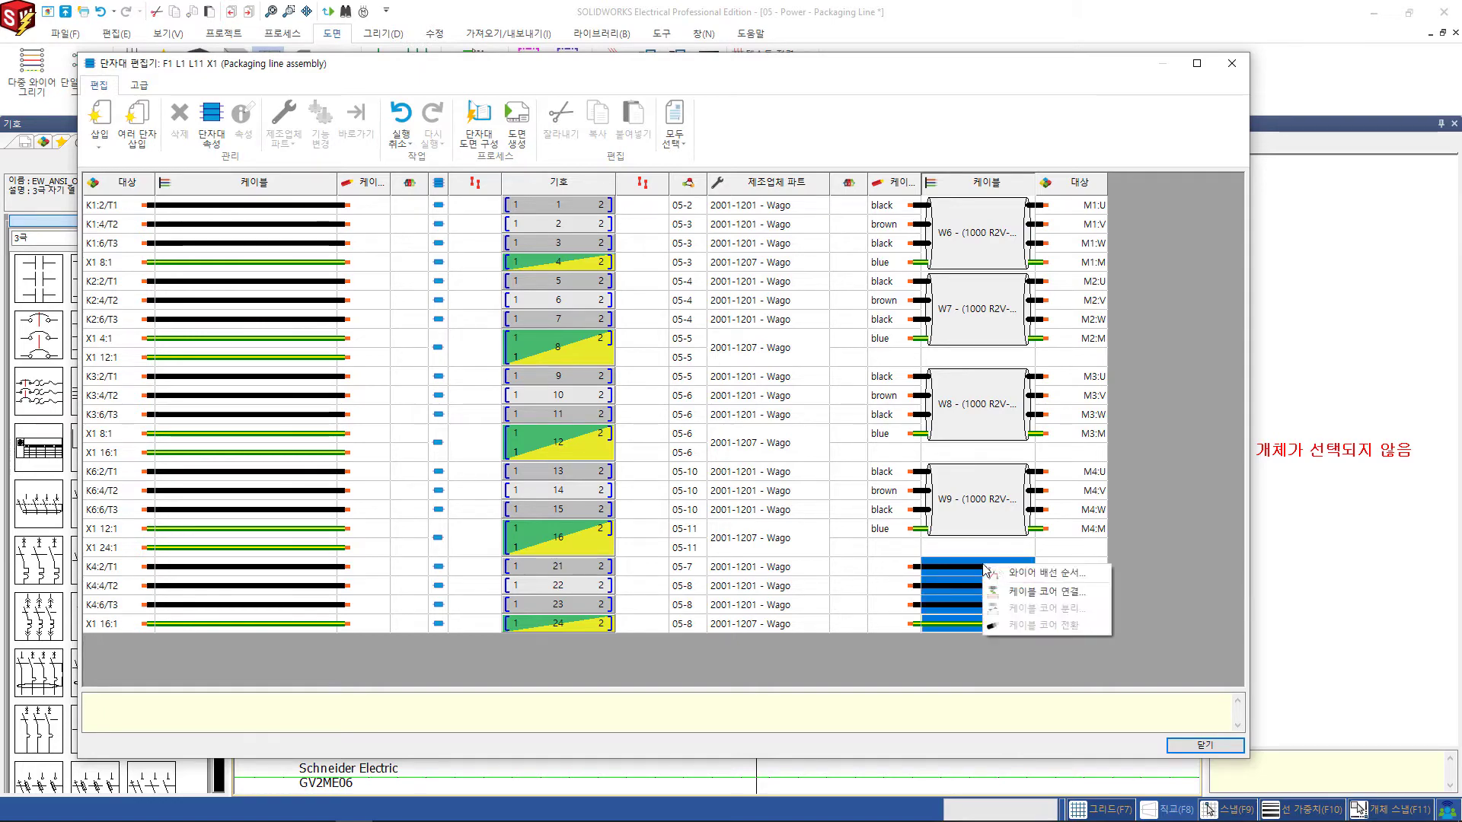
left_click(1005, 573)
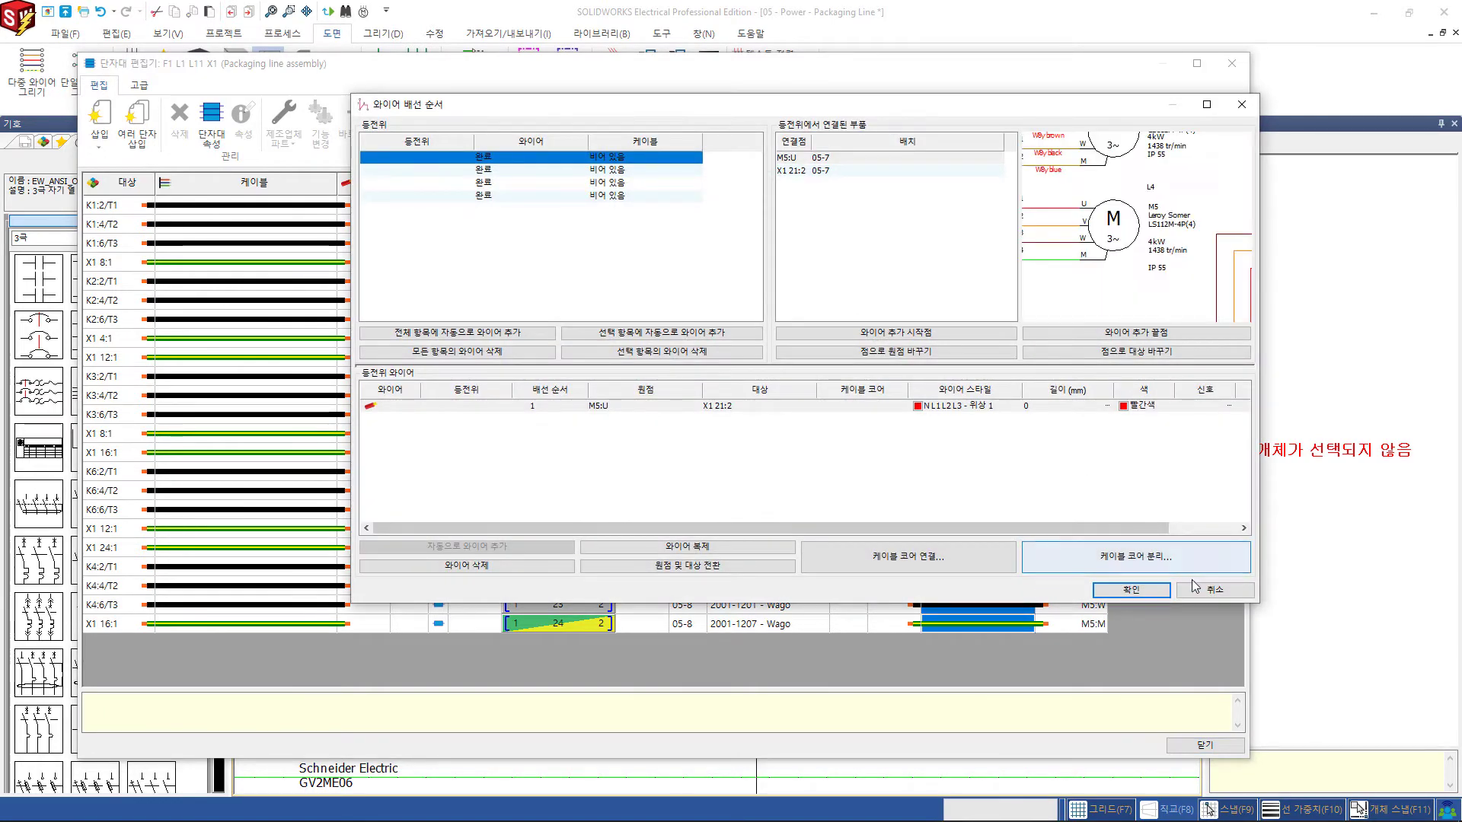
left_click(1195, 587)
Connect W10's black, brown, black and blue cores to the four M5 wires.
right_click(1016, 575)
left_click(1087, 603)
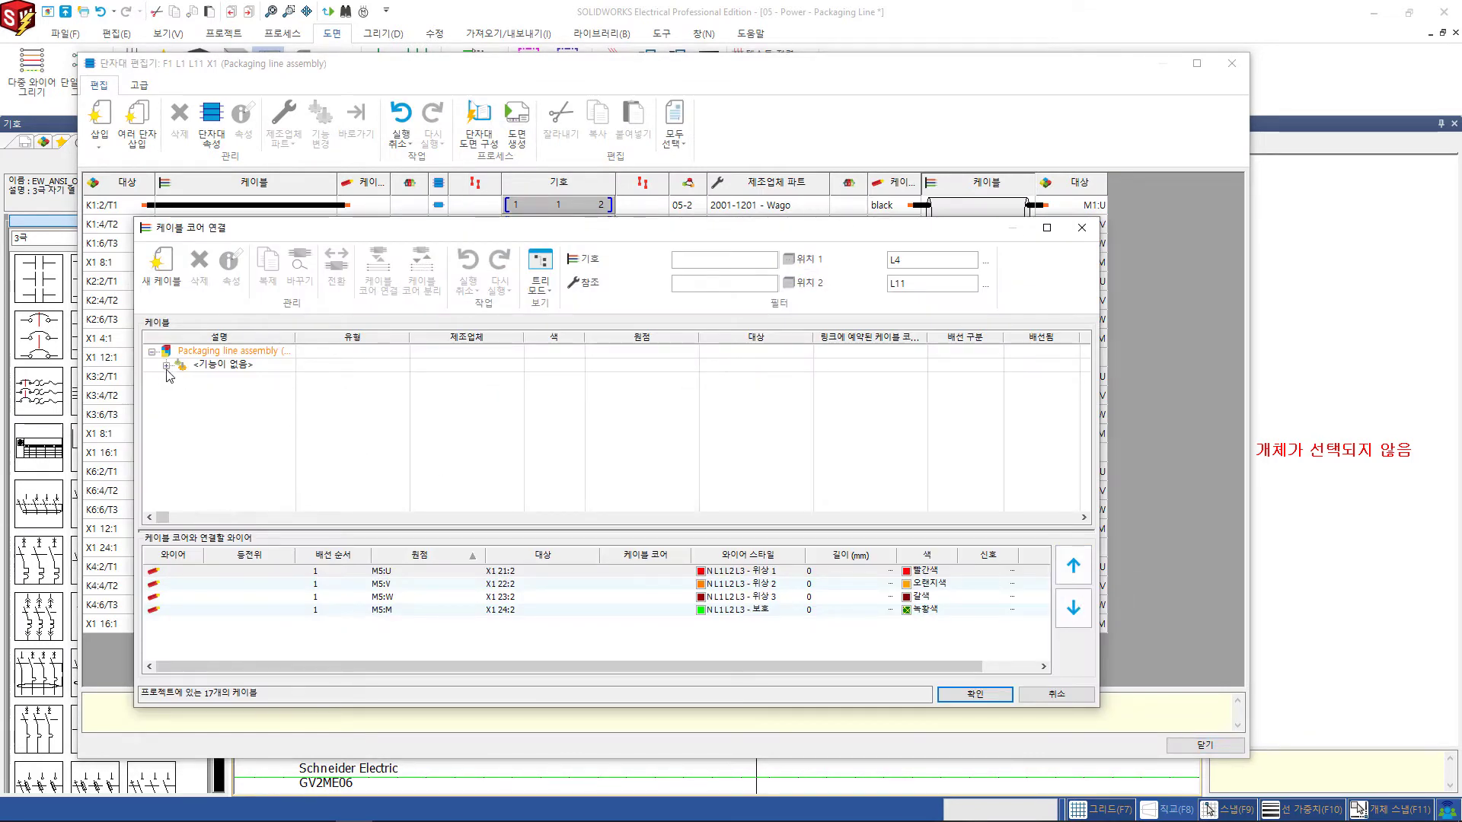
left_click(166, 367)
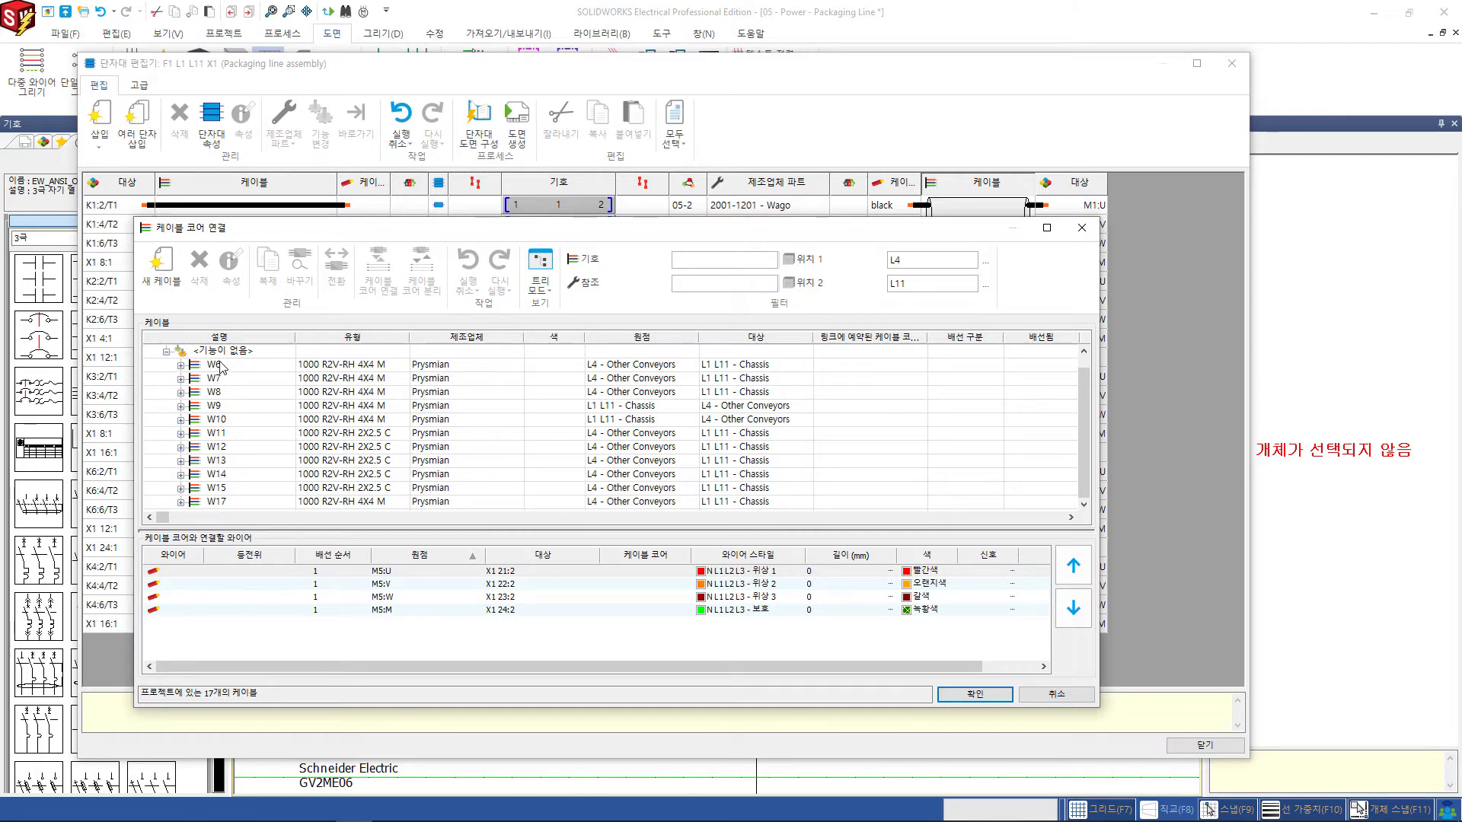
left_click(182, 420)
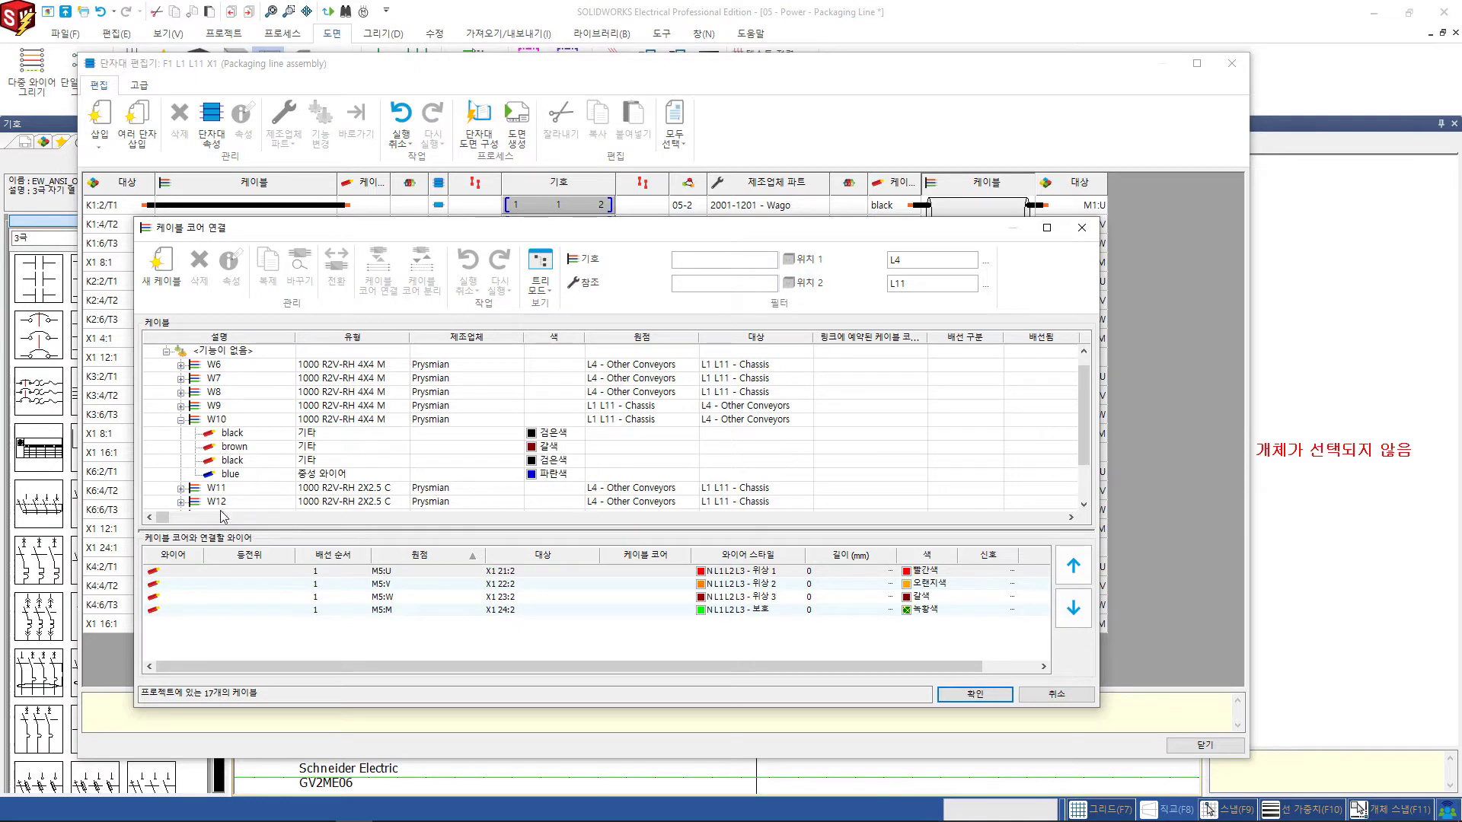
left_click(237, 434)
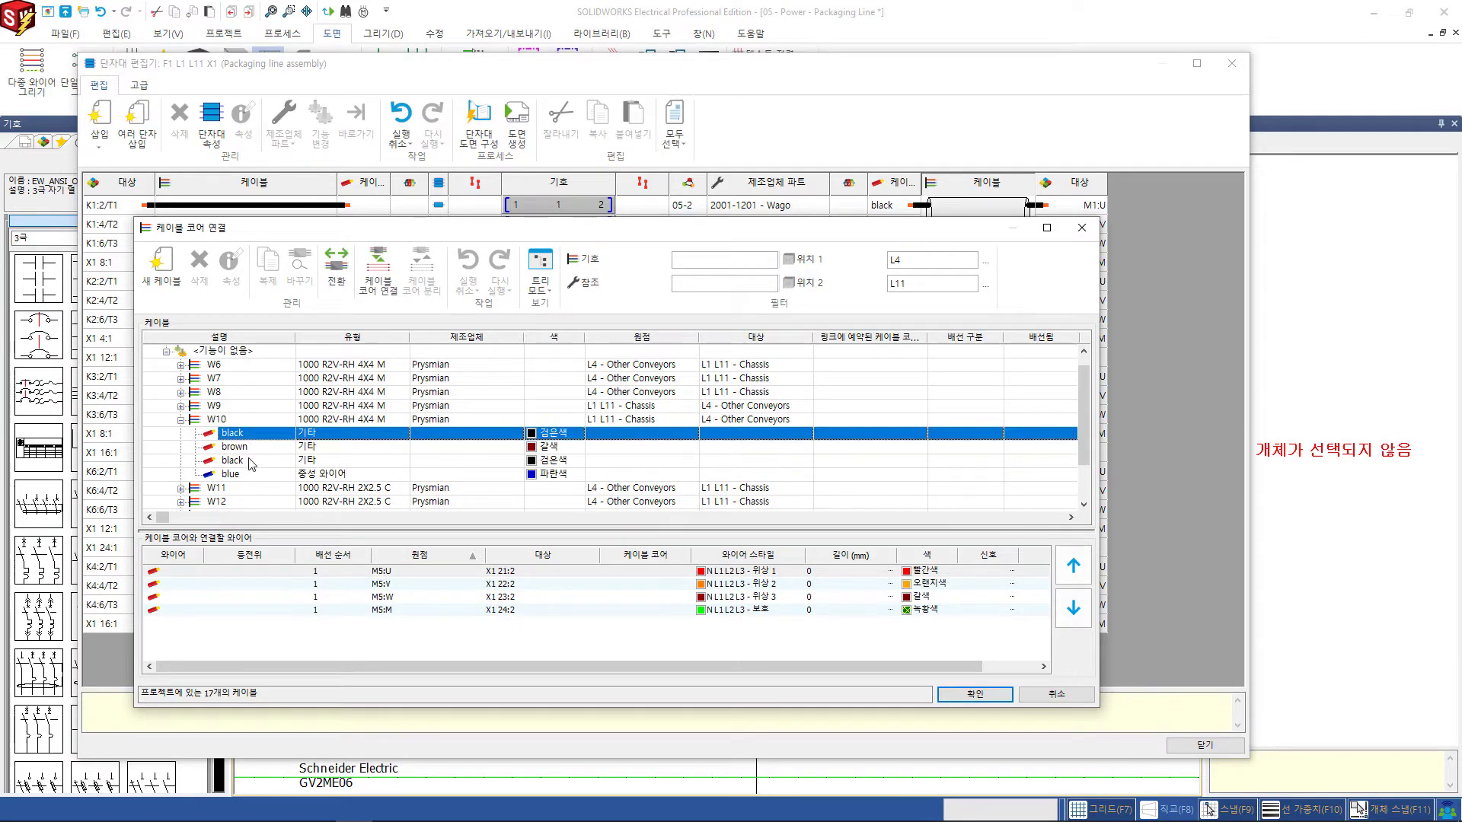
left_click(252, 475, "shift")
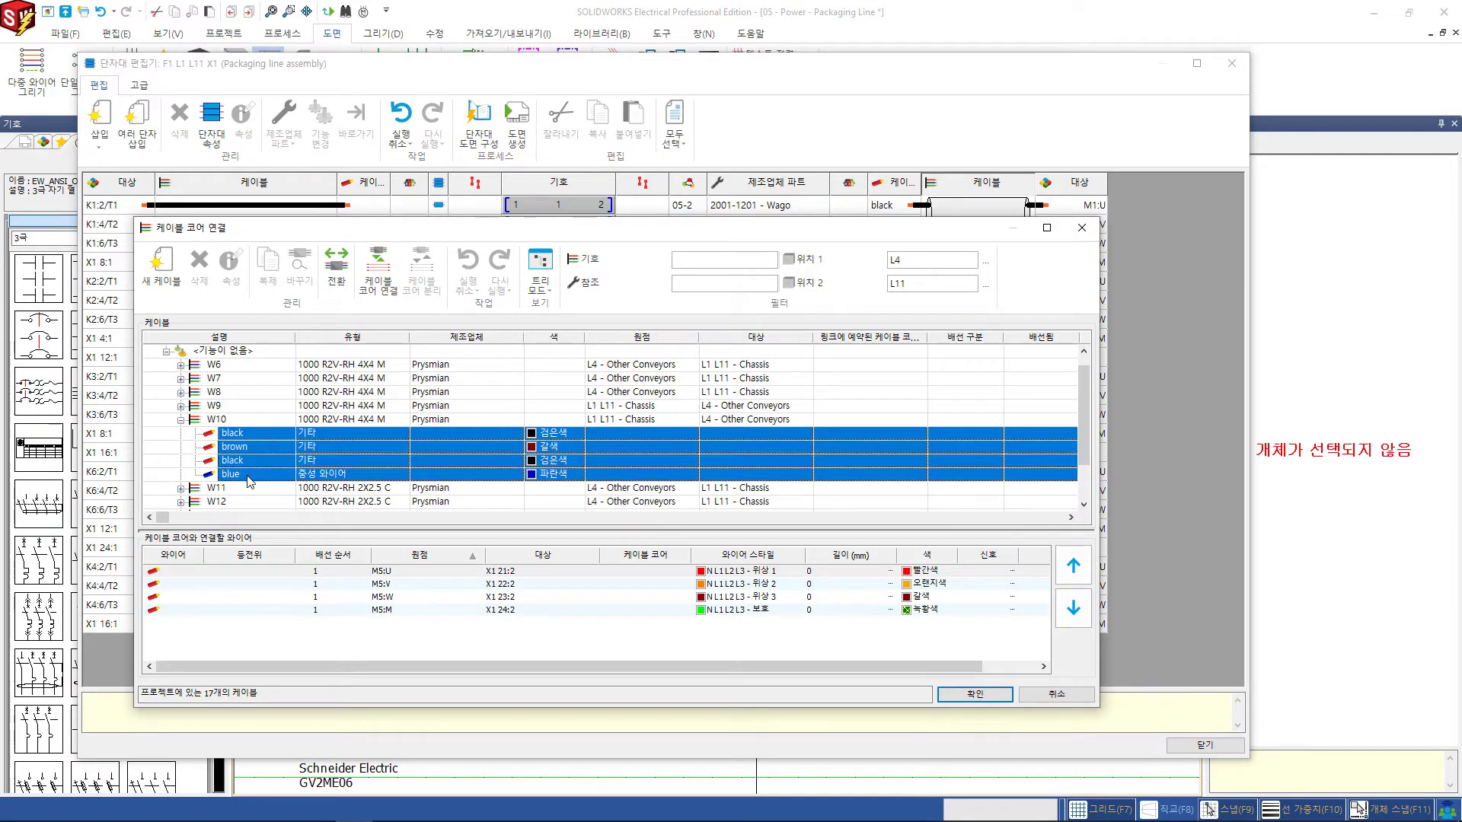
left_click(235, 576)
left_click(232, 615, "shift")
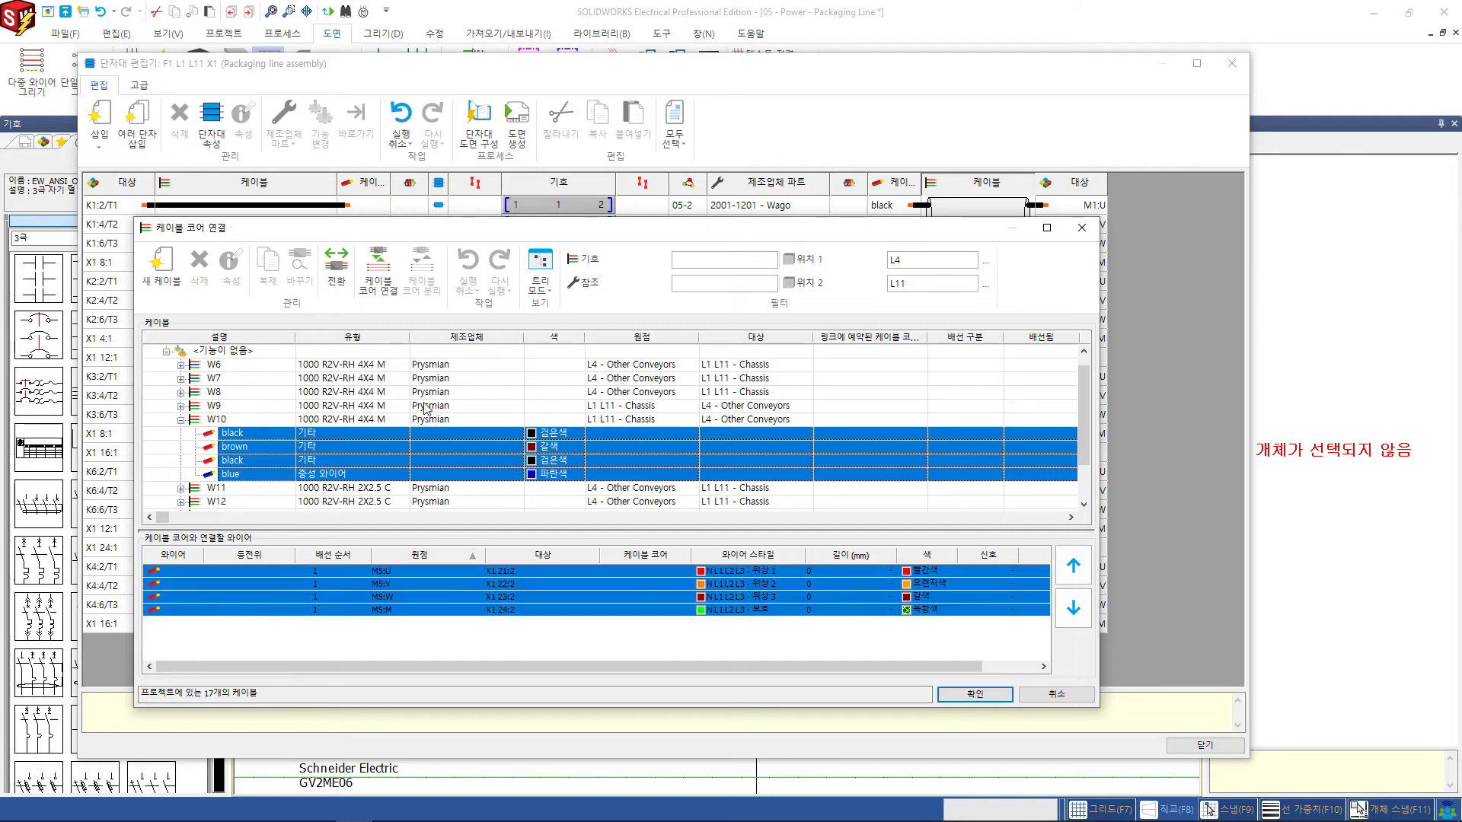
left_click(379, 270)
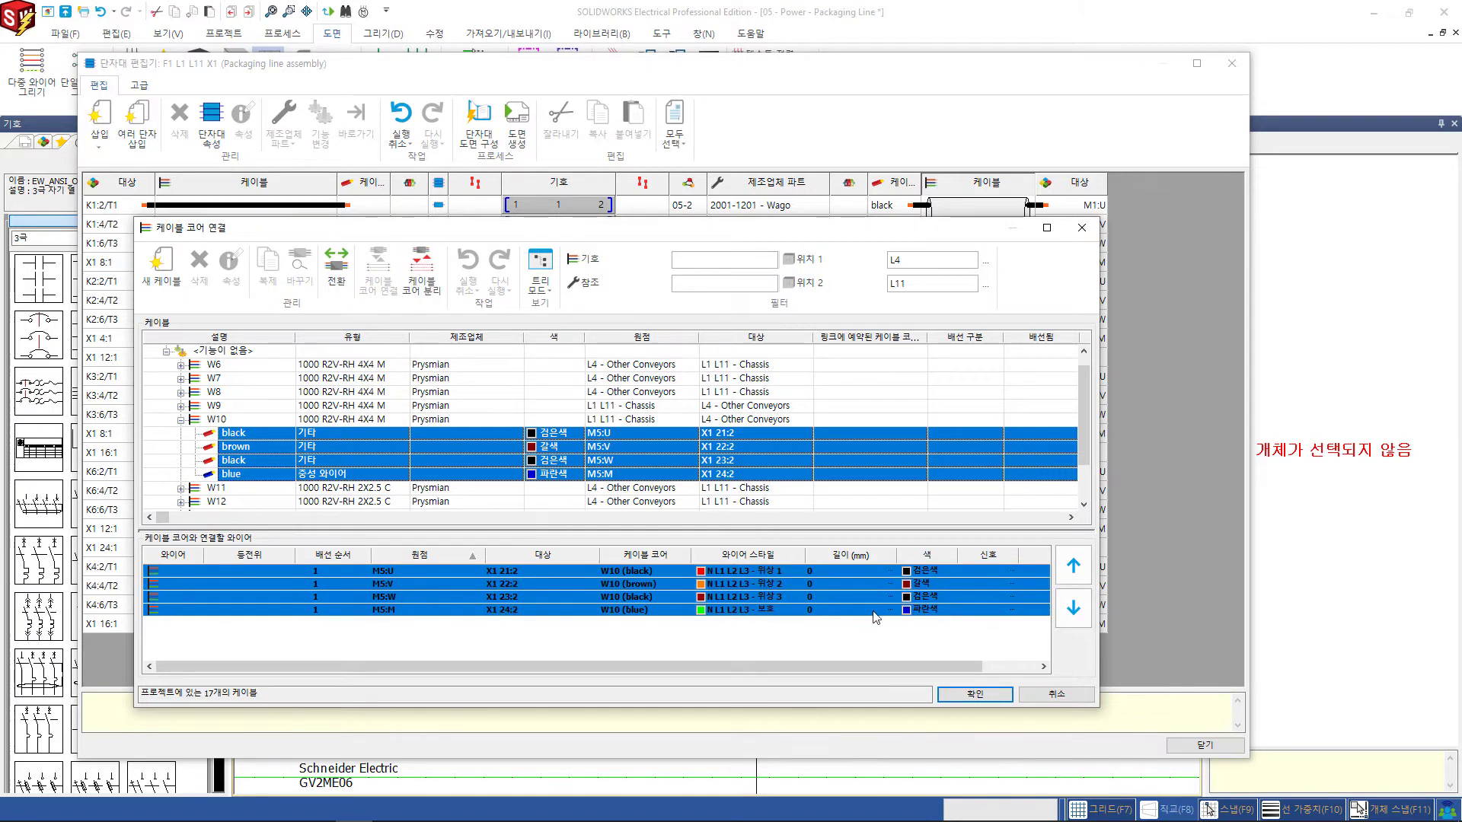
left_click(958, 696)
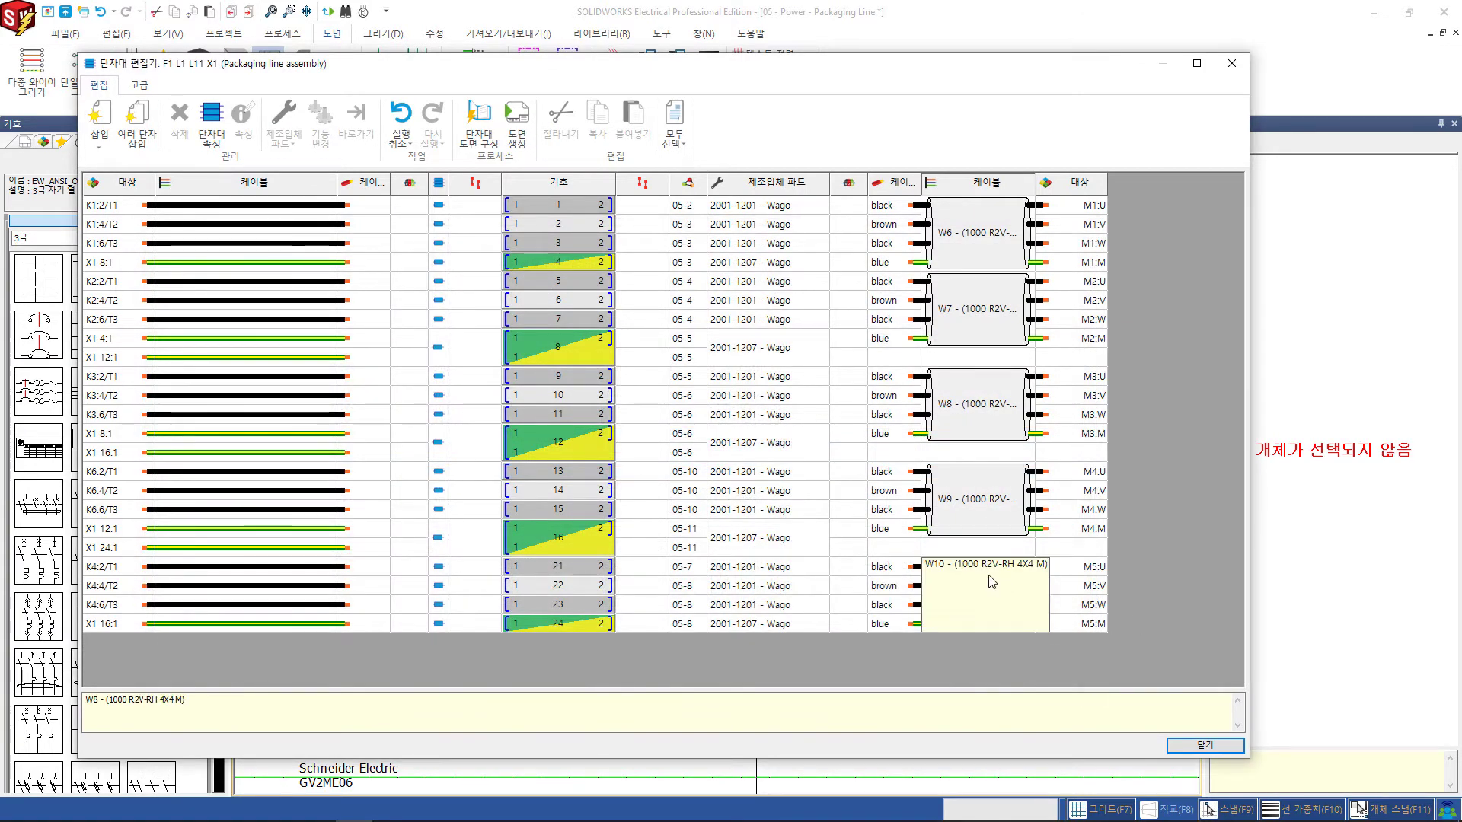
Generate the X1 terminal strip drawing into the 1 - Packaging Line book.
left_click(1085, 545)
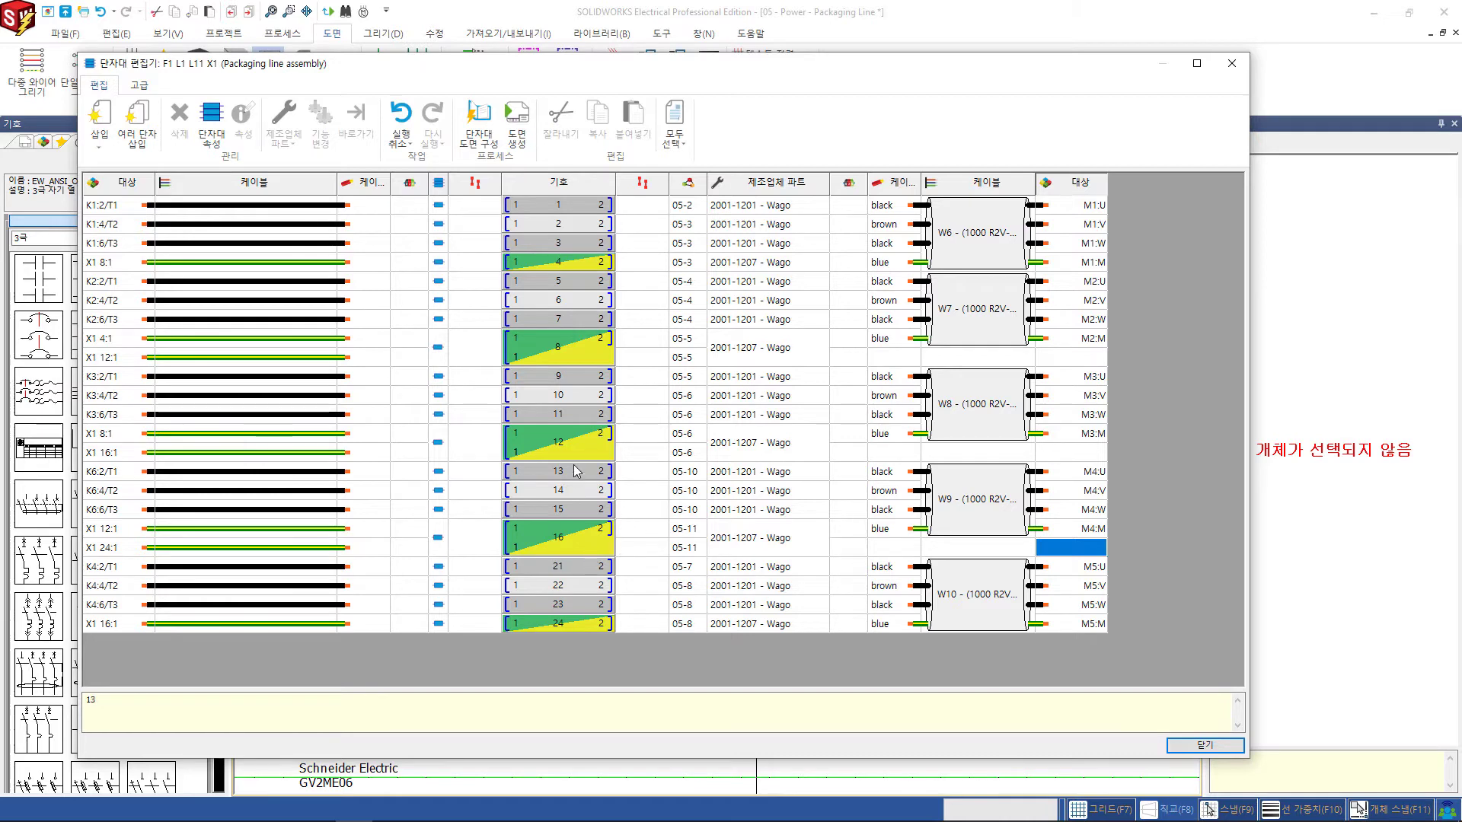
left_click(516, 119)
left_click(528, 138)
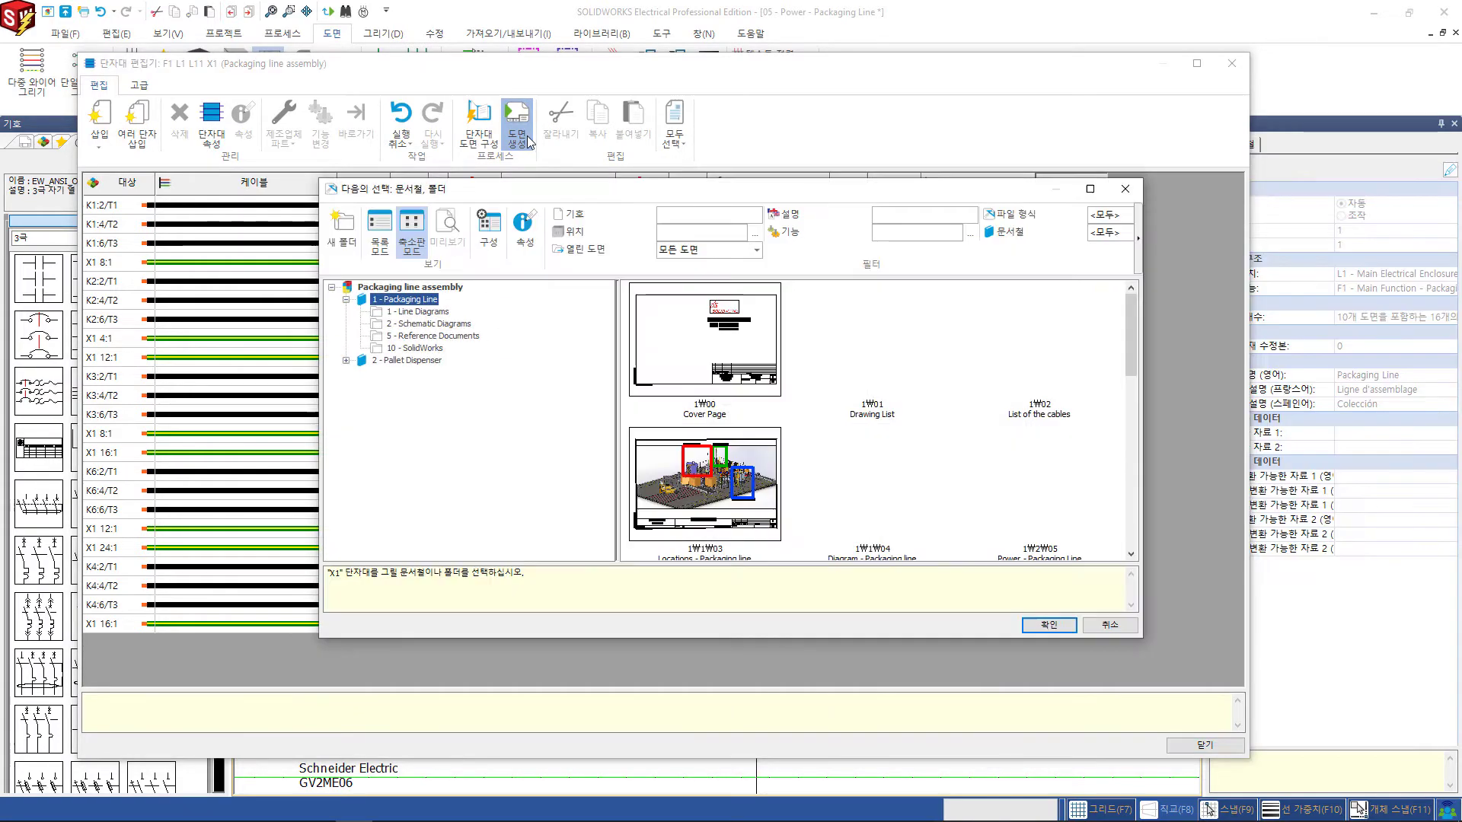
left_click(1049, 625)
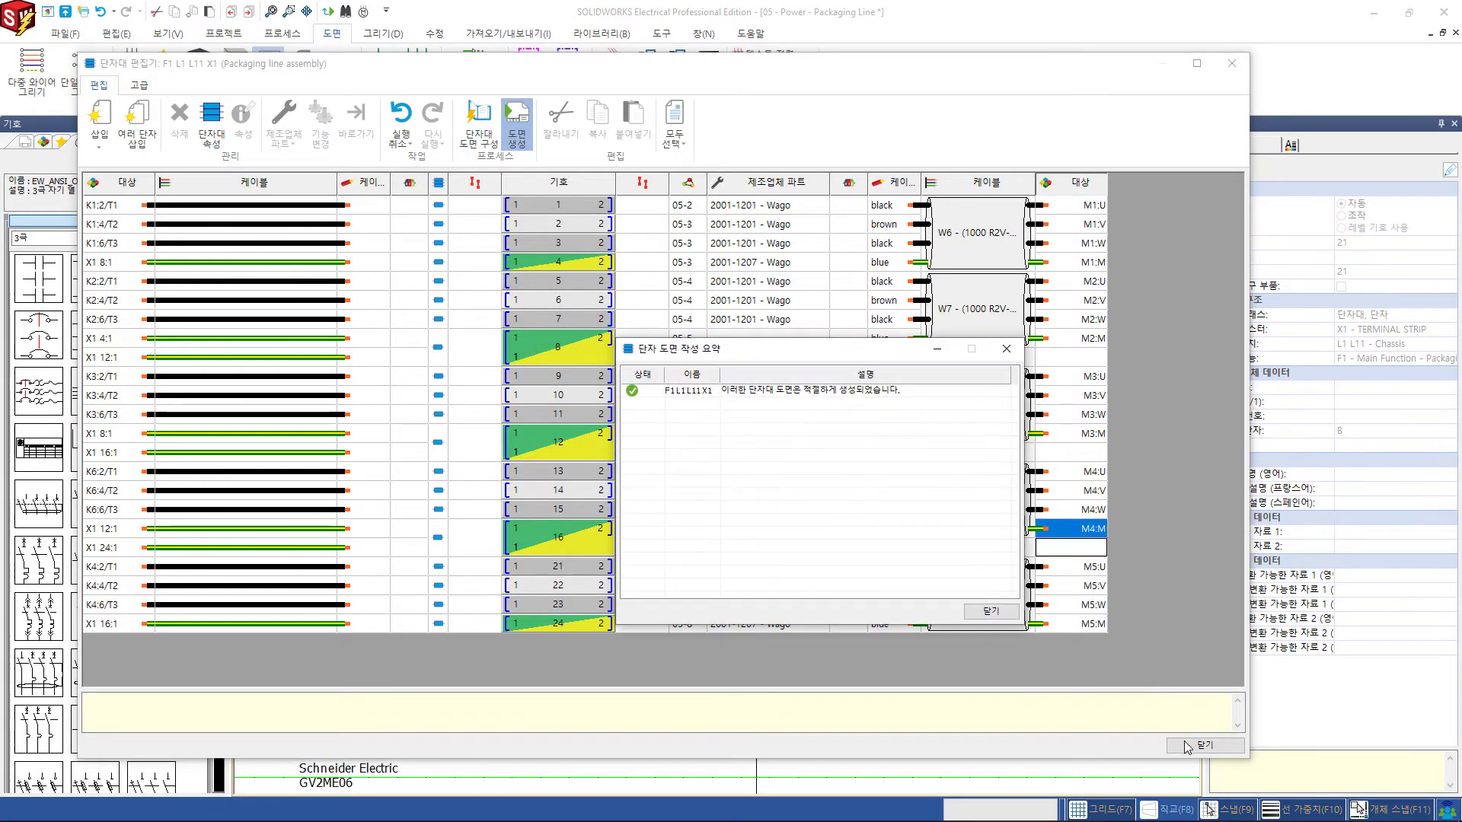
left_click(992, 612)
Close the strip editor and open generated terminal strip drawing 13.
left_click(1205, 745)
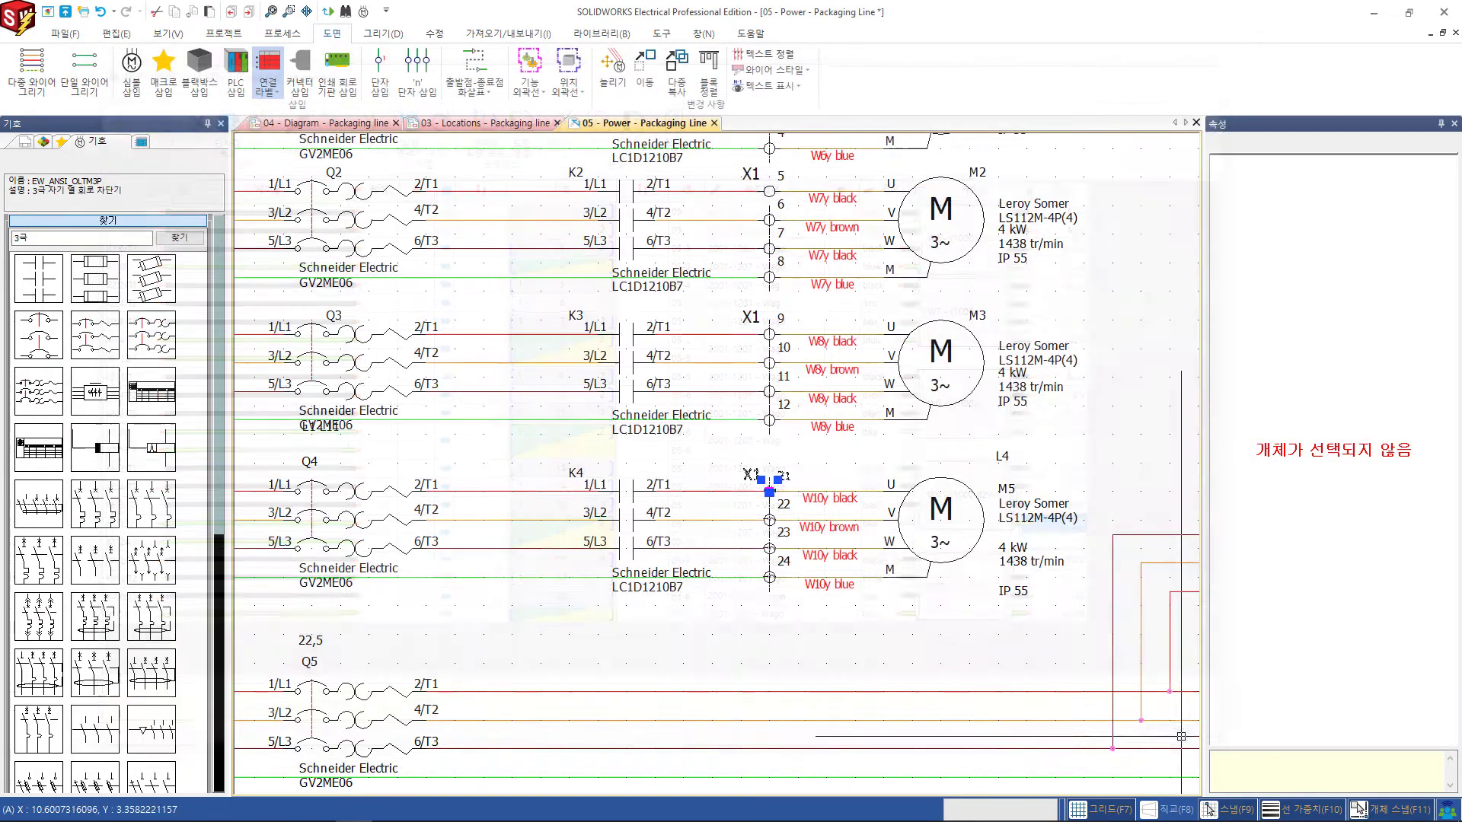
left_click(28, 143)
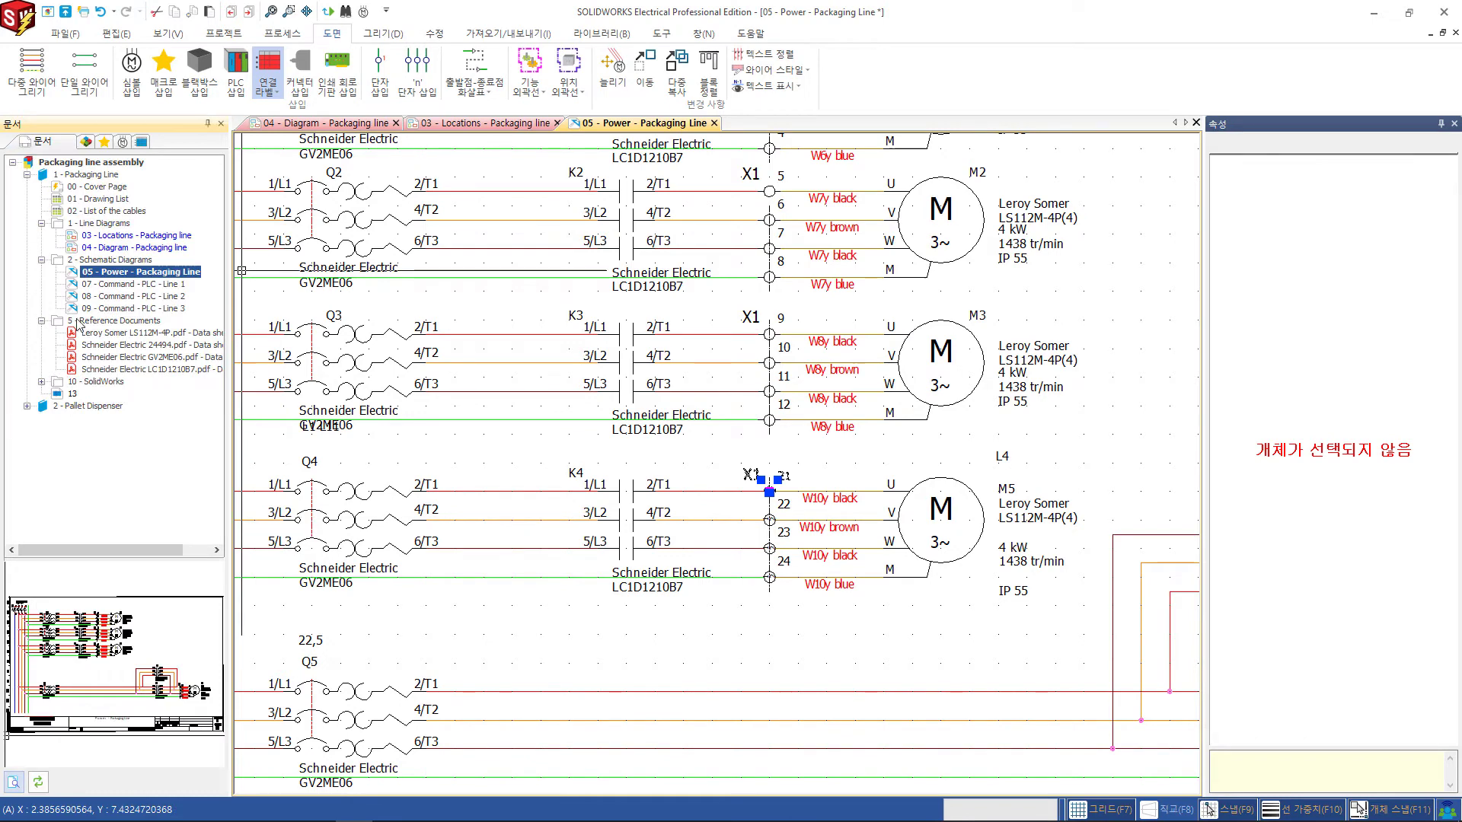
double_click(72, 393)
scroll(784, 310, "down", 2)
scroll(784, 235, "down", 2)
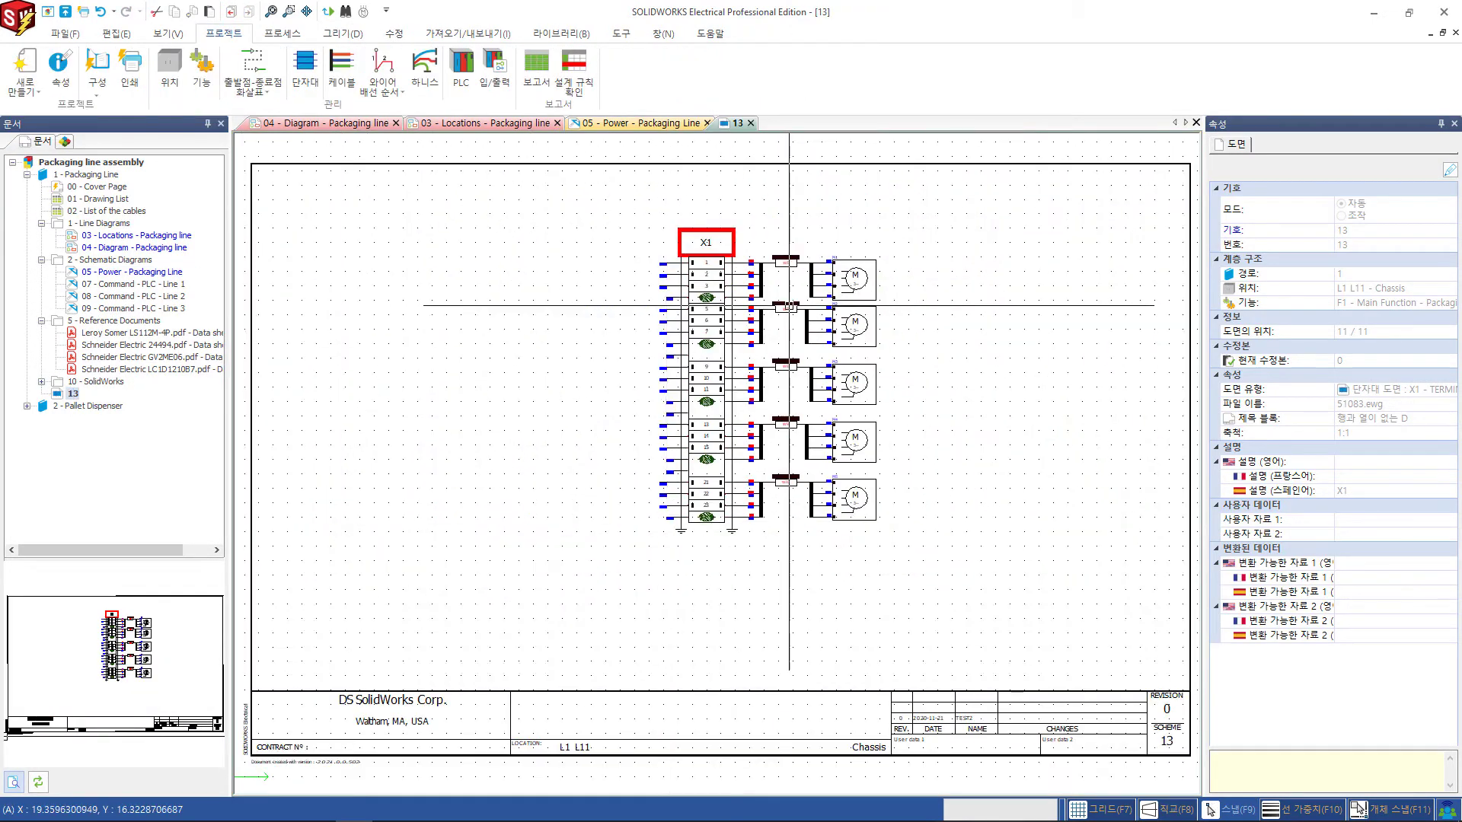
scroll(832, 303, "up", 2)
scroll(835, 396, "up", 2)
scroll(835, 397, "down", 1)
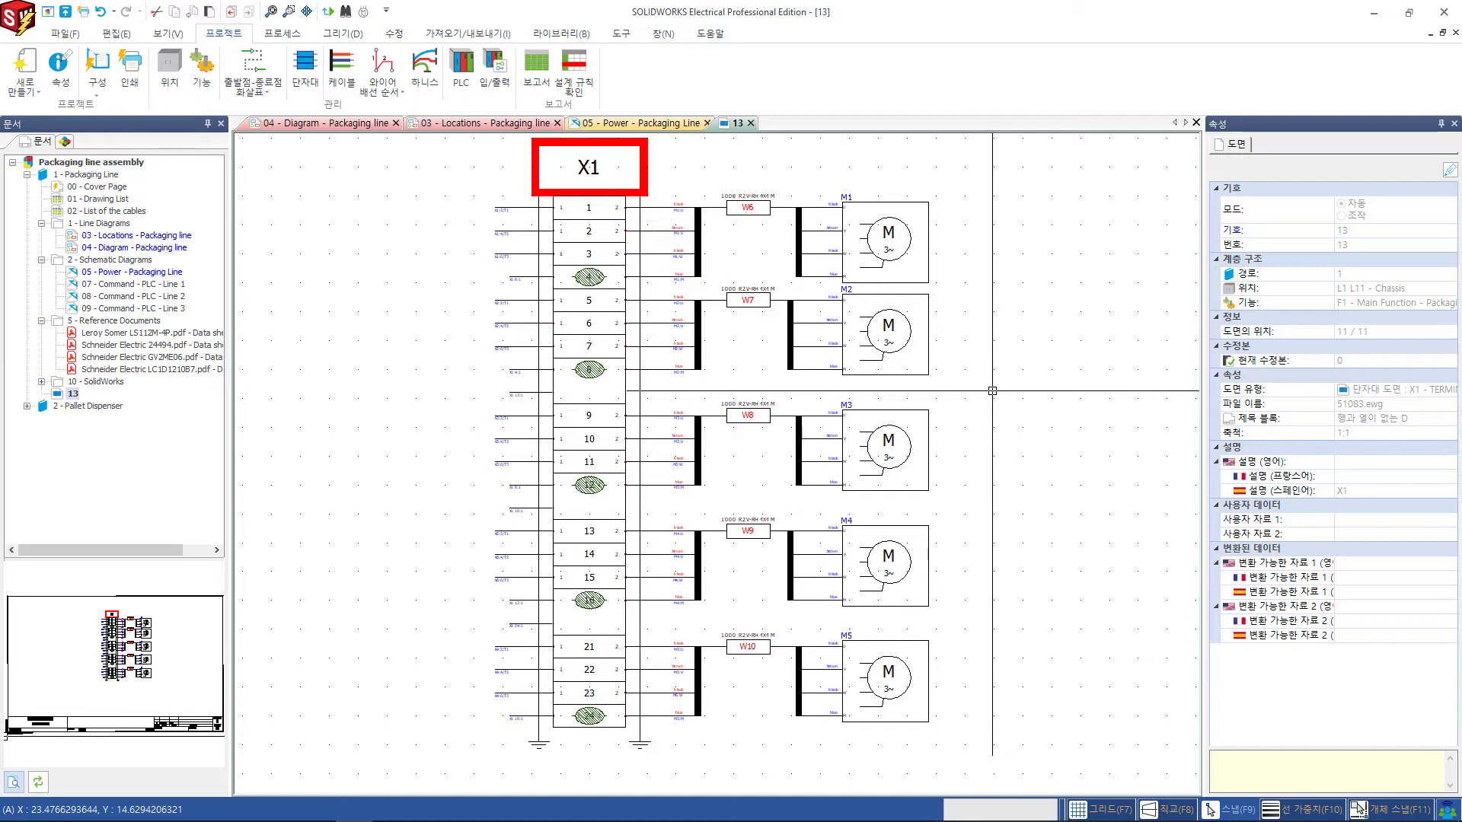
Review terminals 21–24 on drawing 13, then reopen 05 - Power - Packaging Line.
scroll(992, 391, "up", 1)
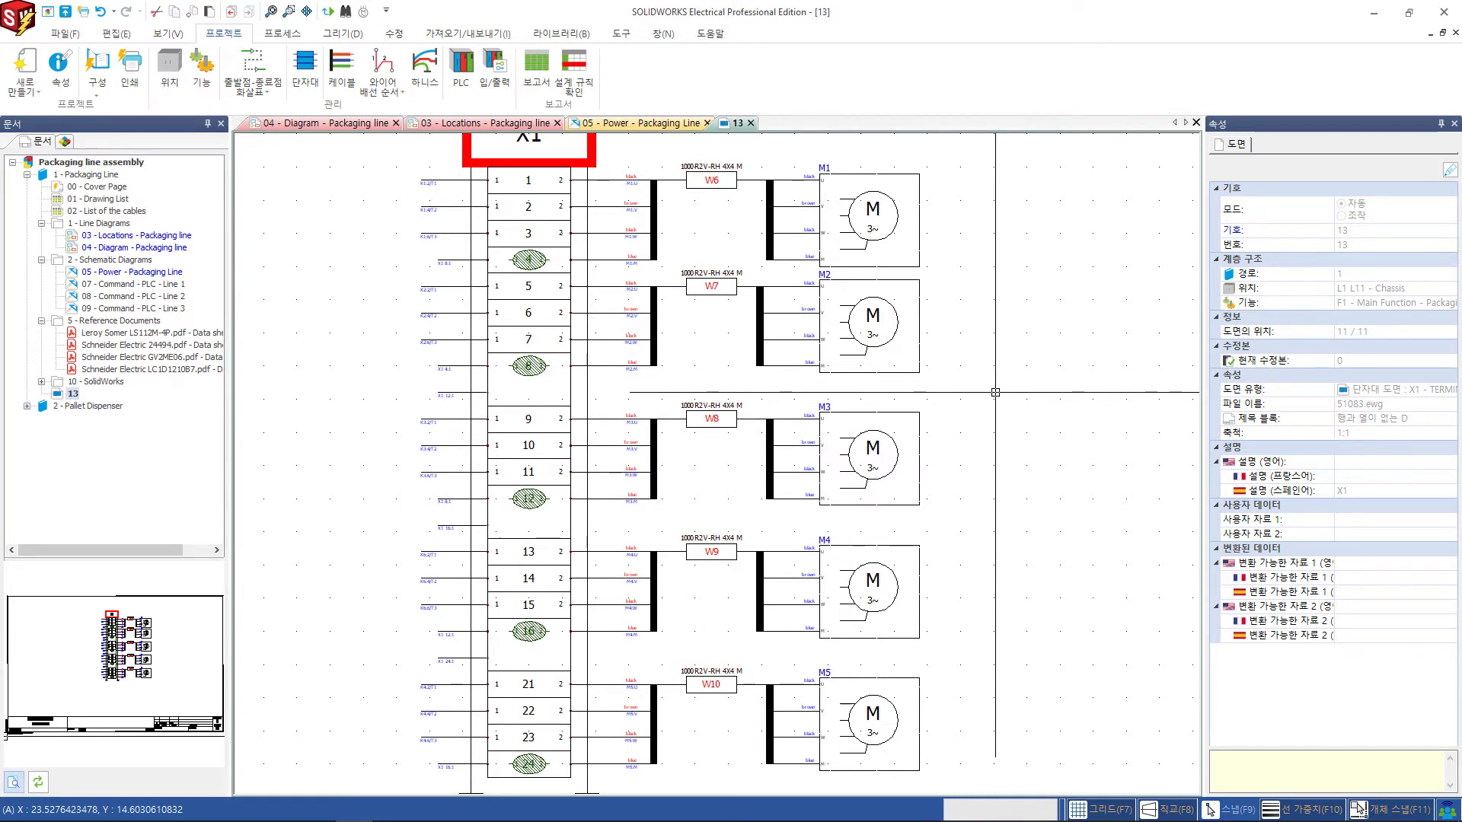
scroll(887, 632, "up", 2)
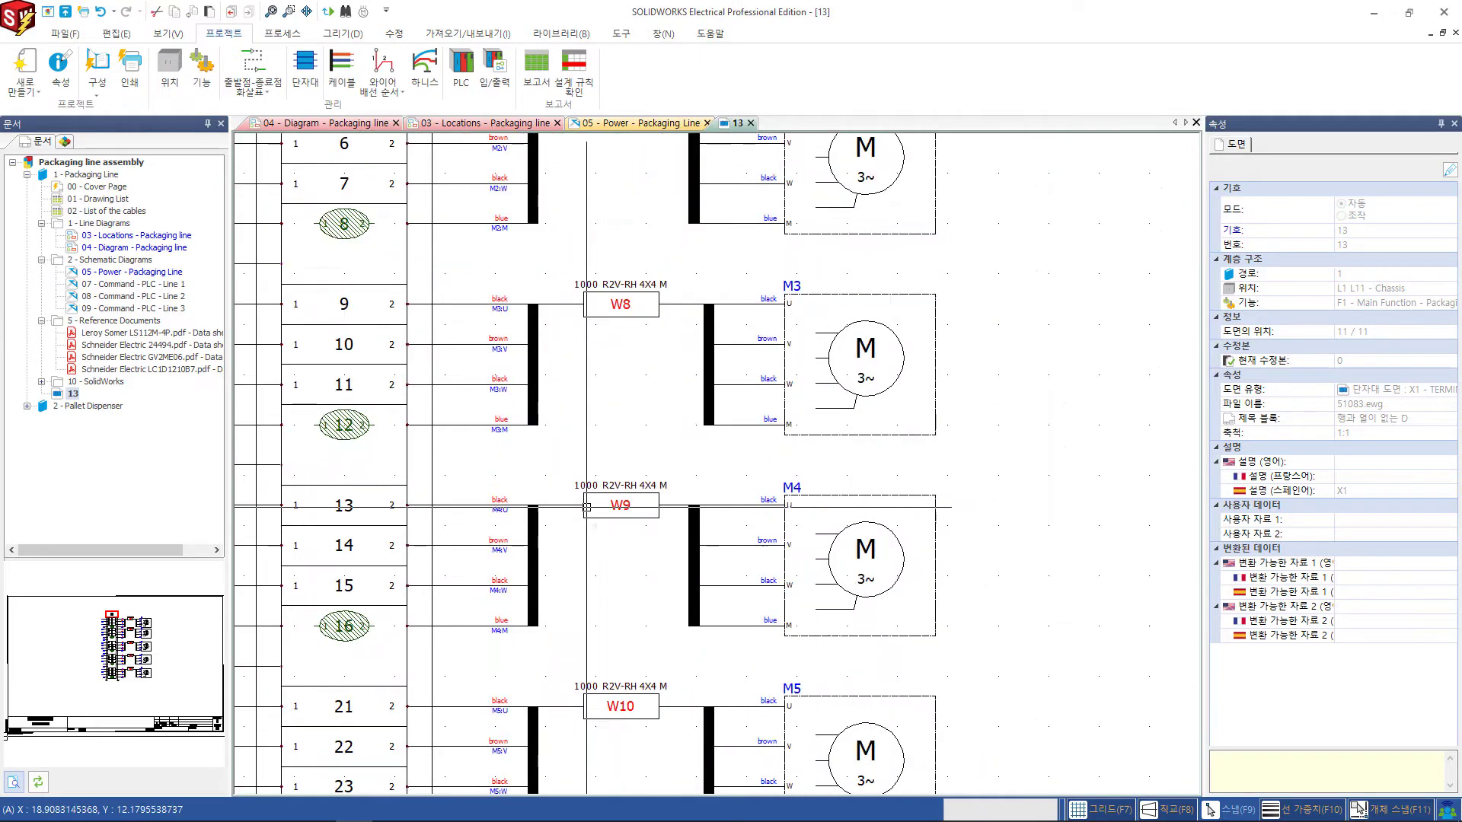
scroll(592, 466, "down", 1)
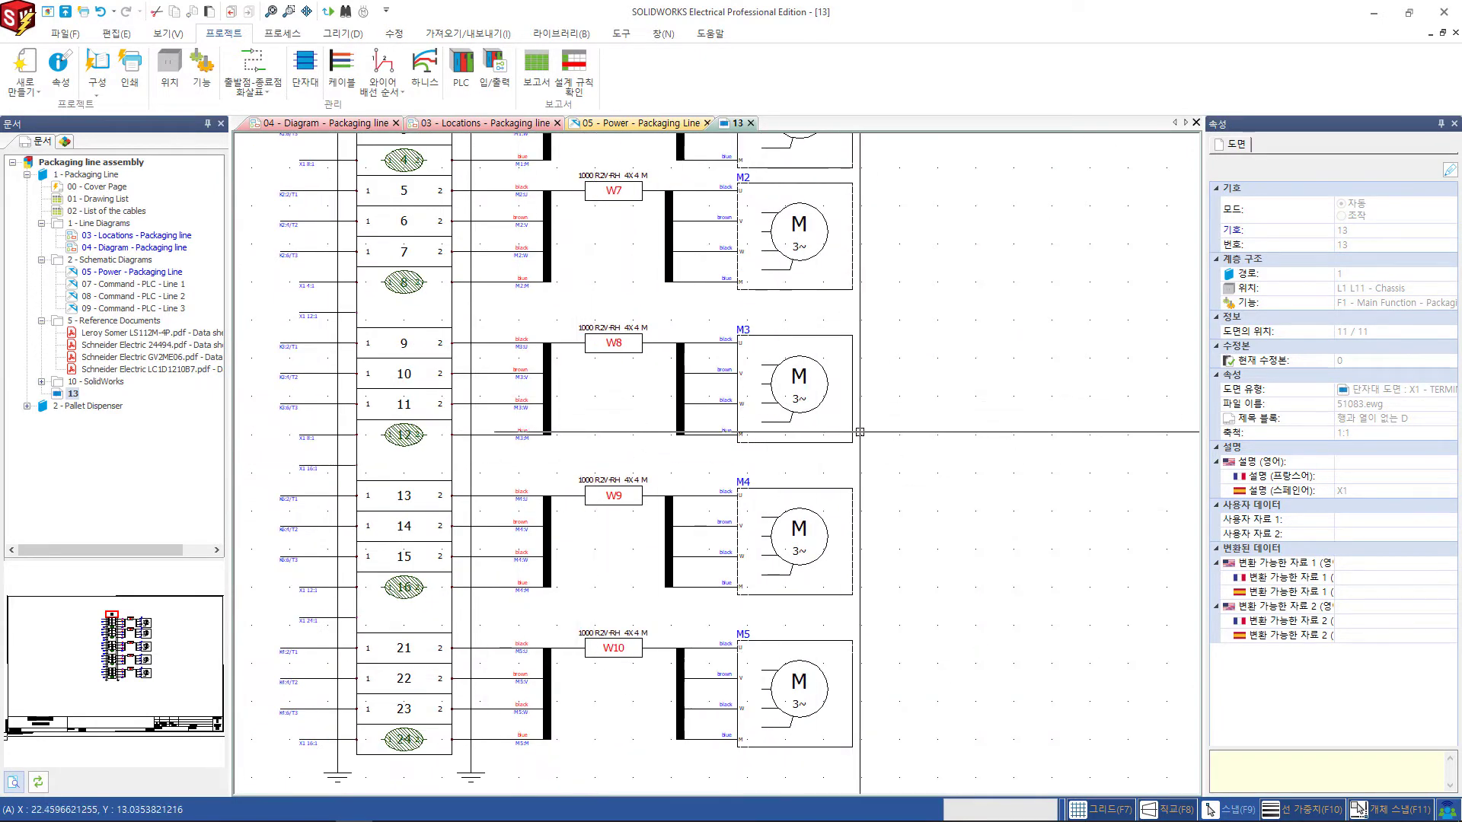
scroll(859, 431, "down", 1)
scroll(874, 434, "down", 1)
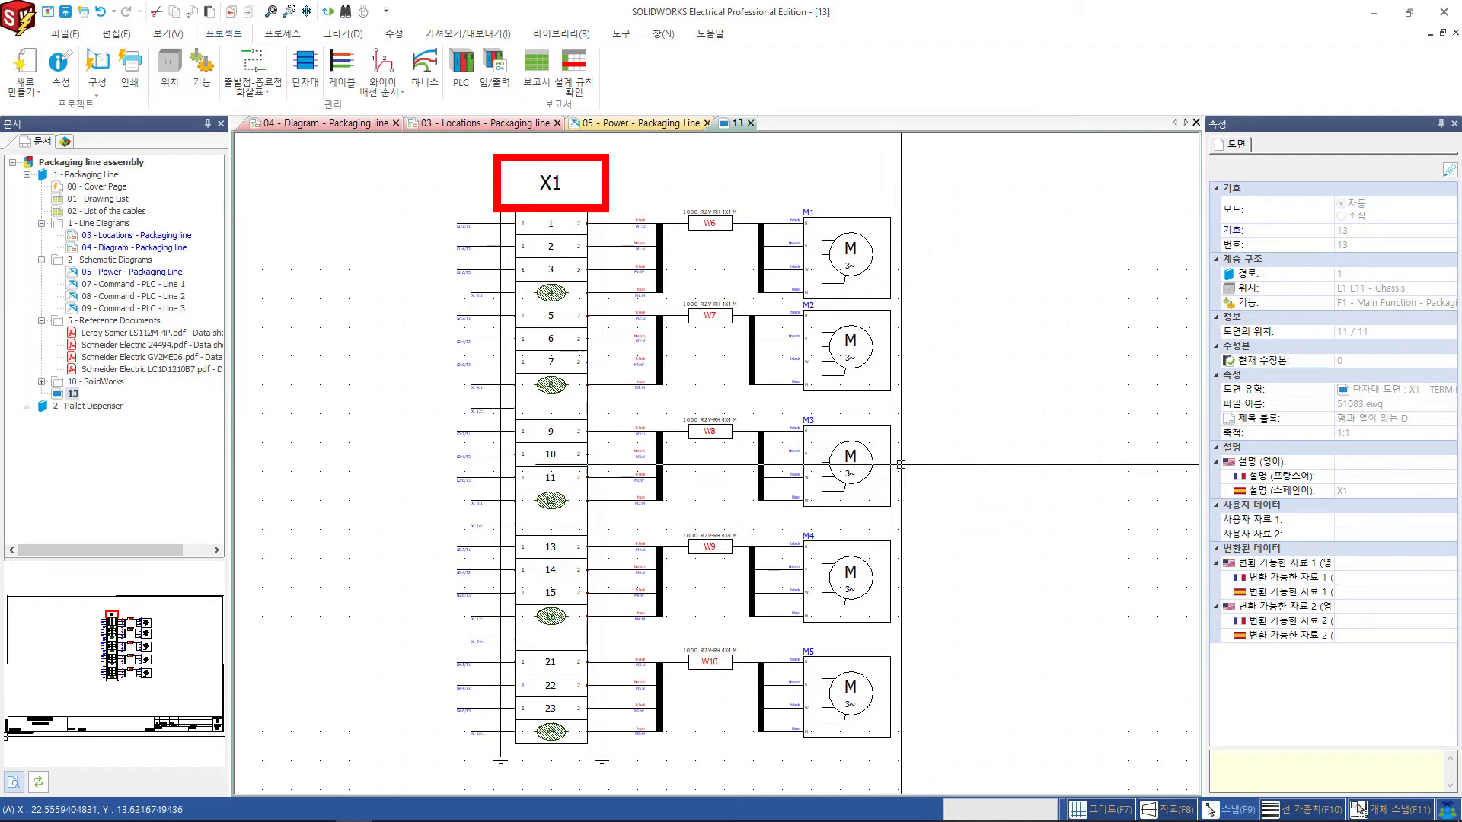
double_click(176, 273)
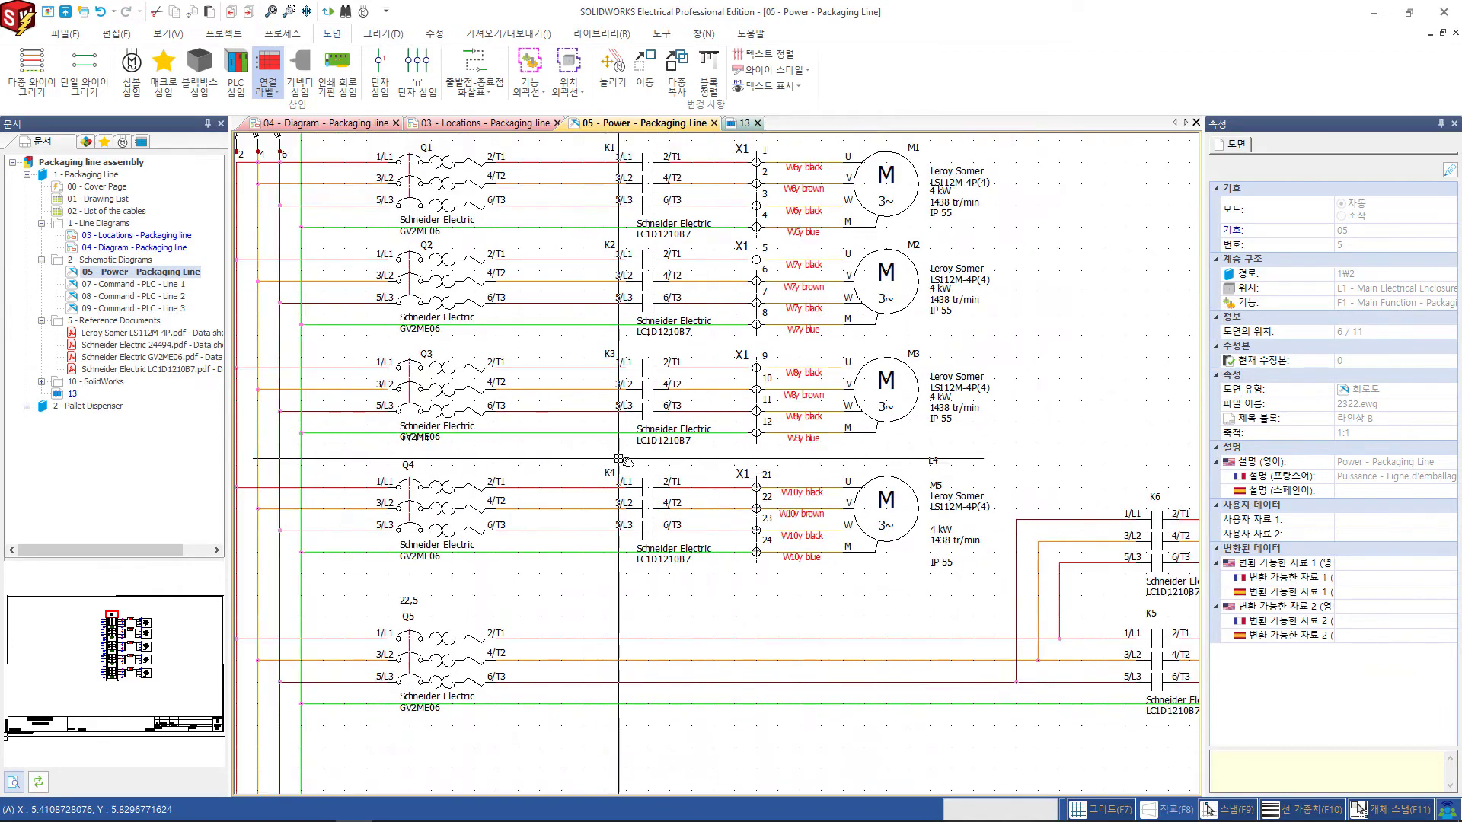
Open 05 - Power - Pallet Dispenser and select its Q10/T2 transformer circuit.
scroll(619, 459, "down", 1)
scroll(647, 533, "down", 1)
scroll(670, 595, "down", 1)
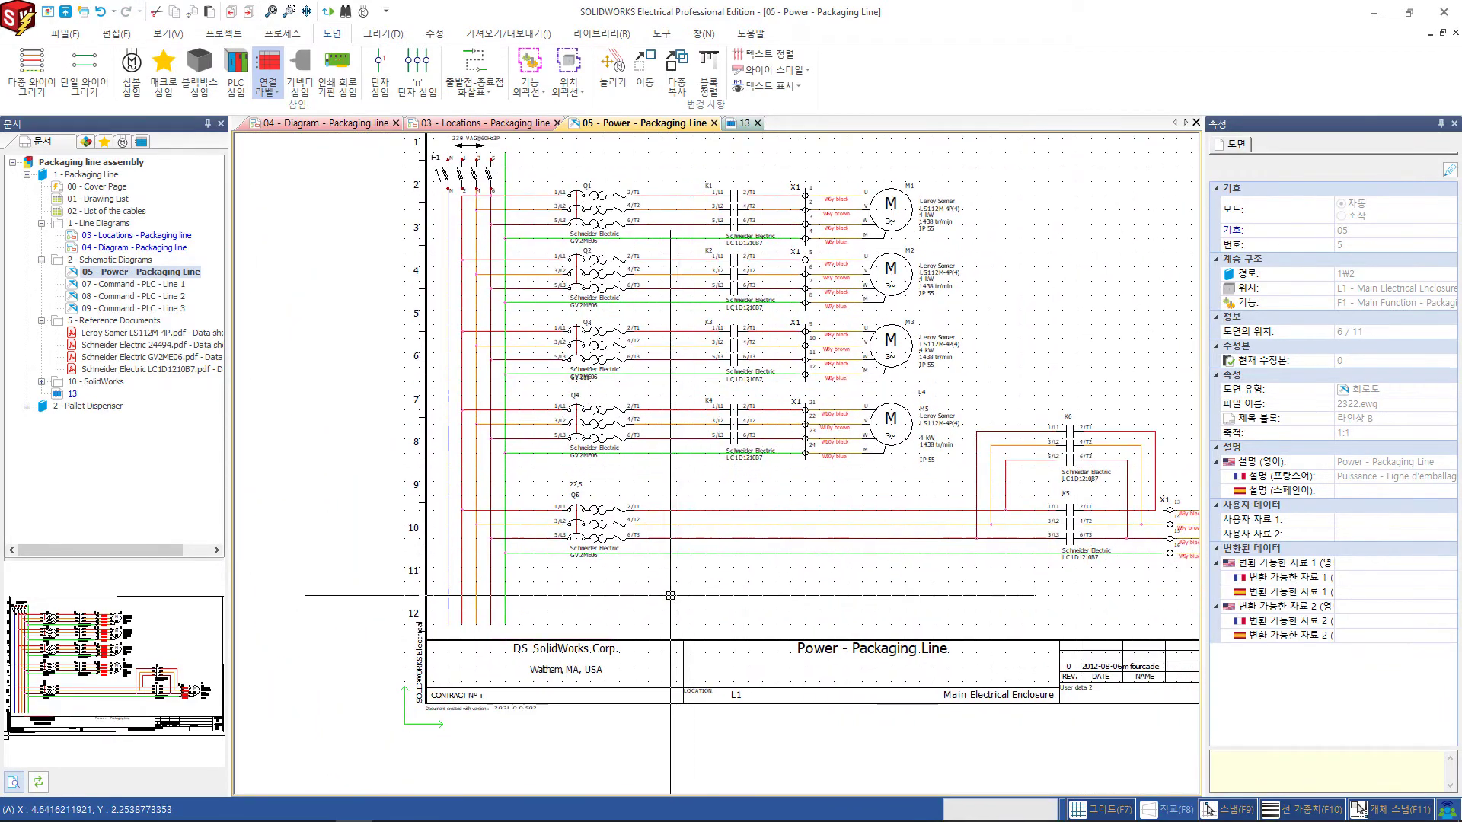
scroll(670, 595, "up", 3)
scroll(670, 595, "up", 1)
scroll(705, 616, "down", 1)
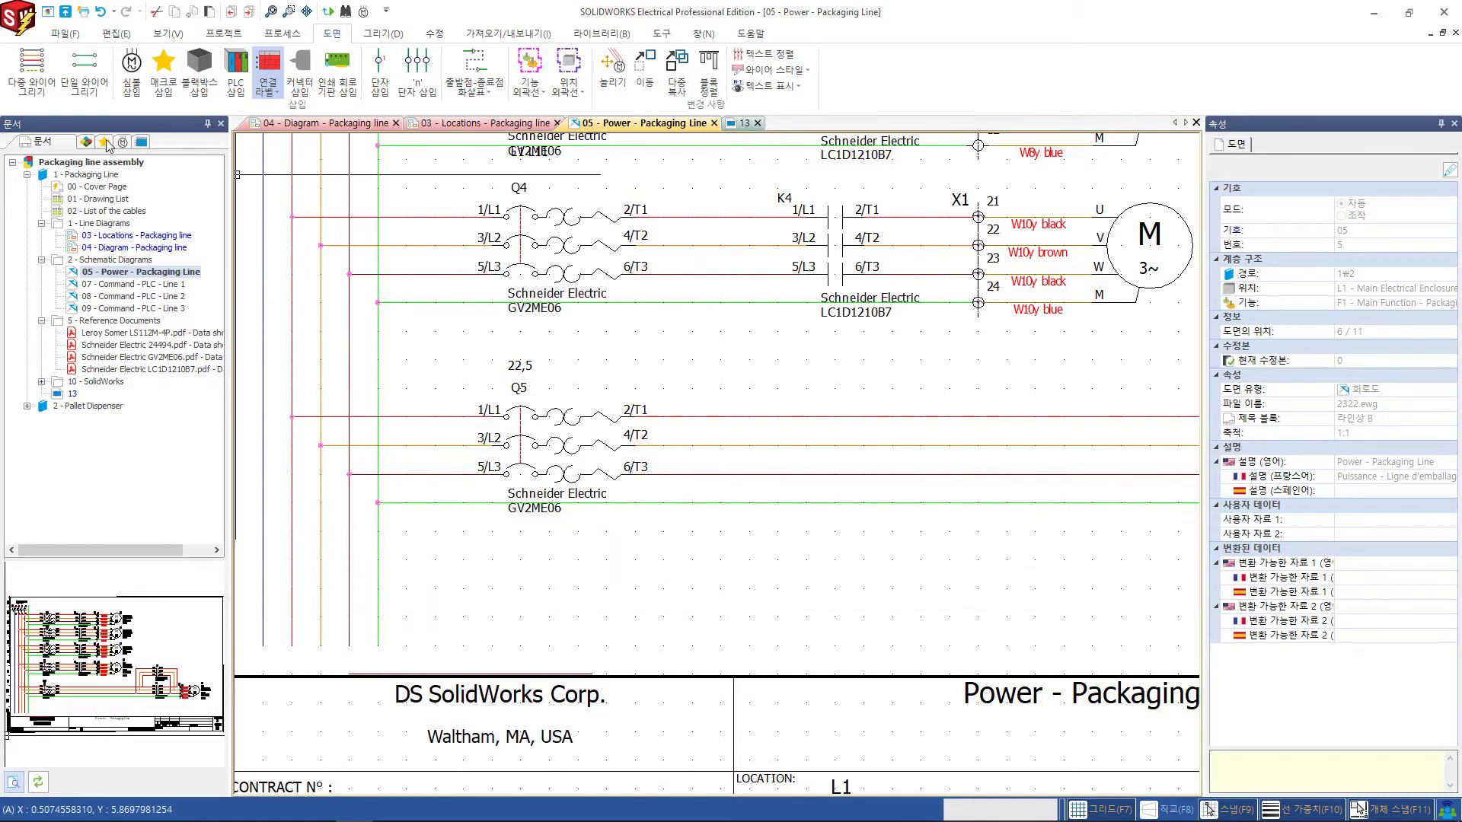
left_click(26, 406)
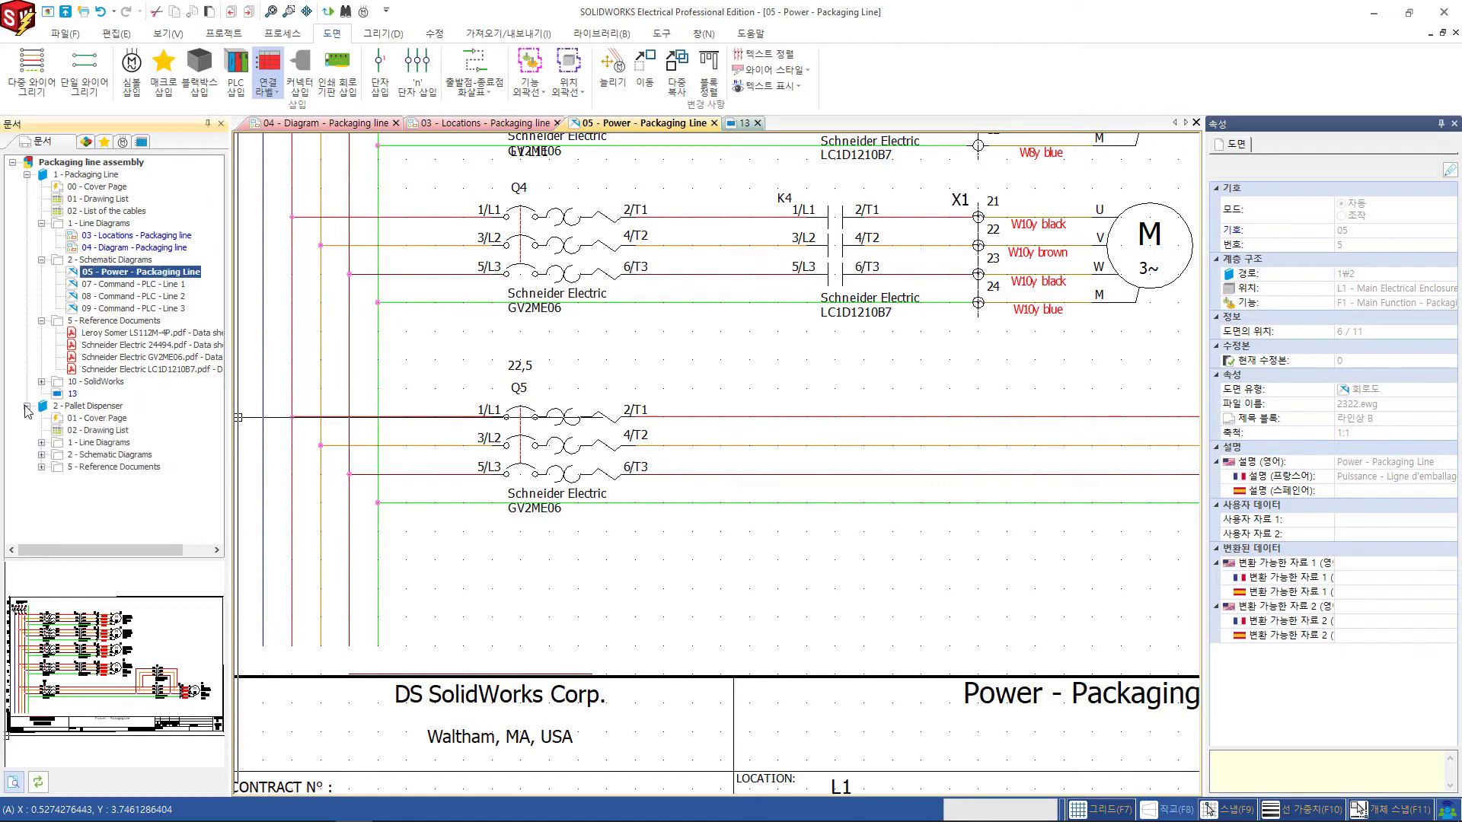
left_click(41, 454)
double_click(114, 467)
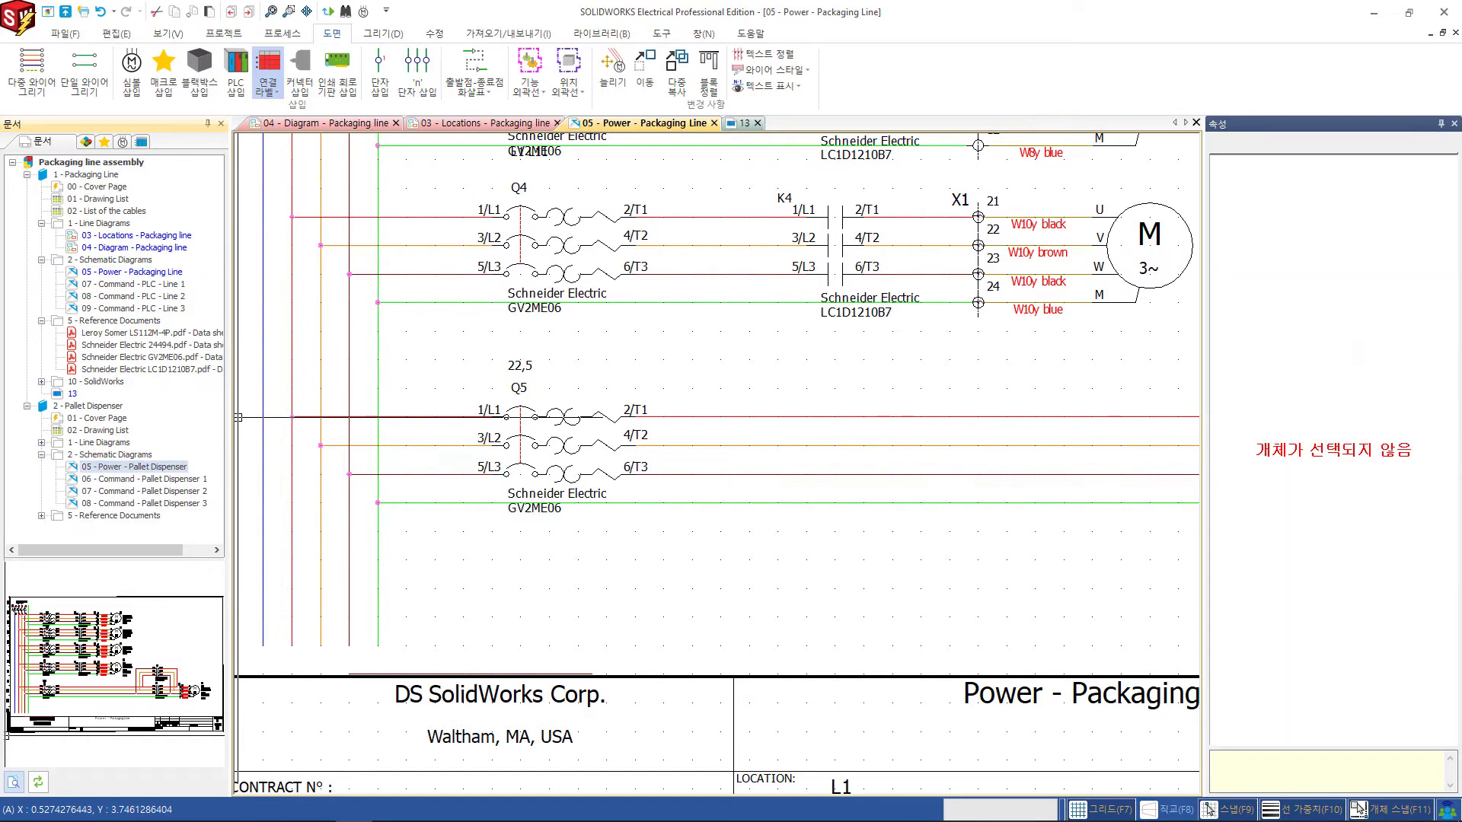
scroll(608, 453, "up", 2)
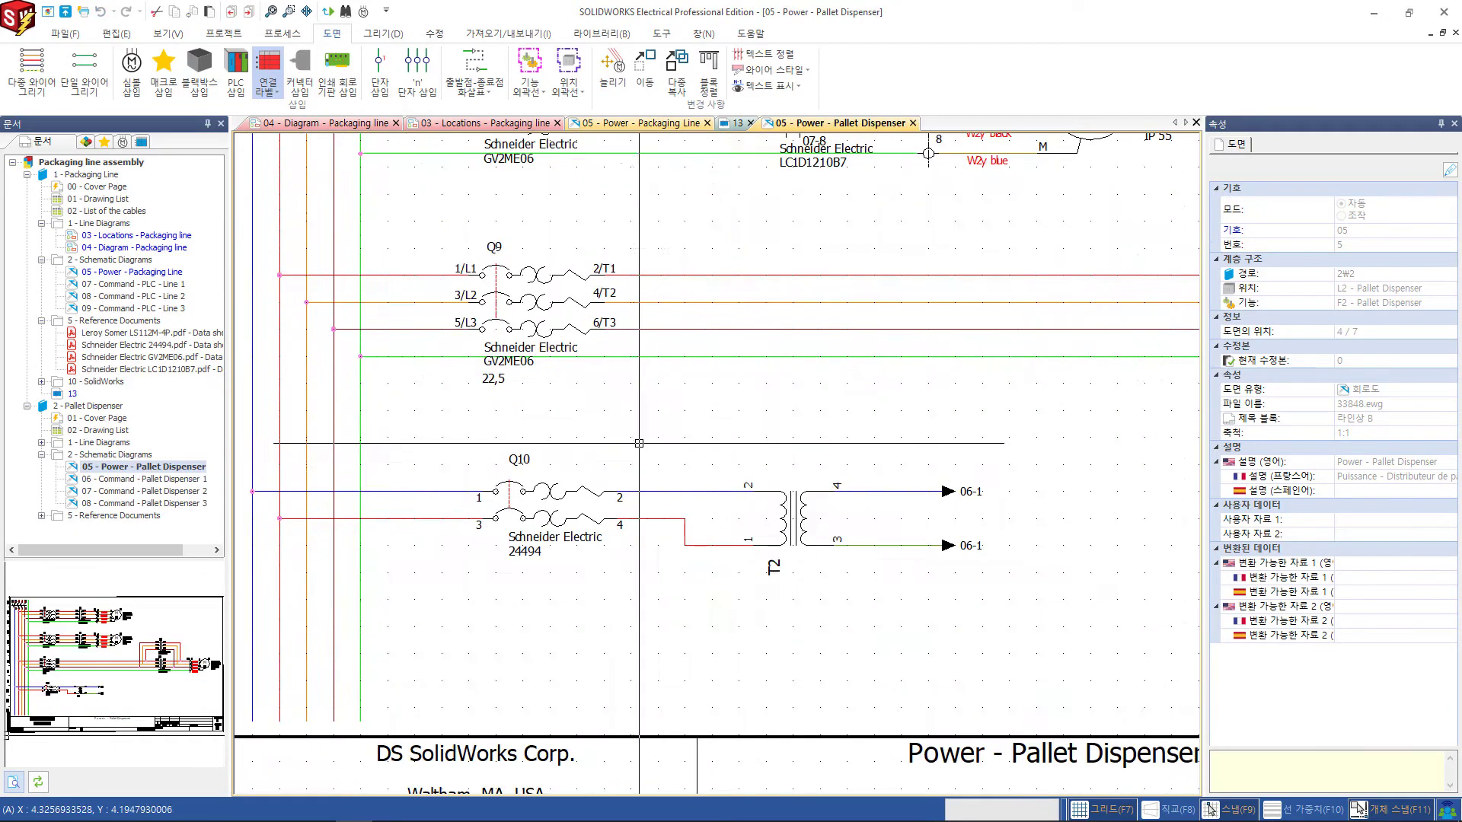
left_click(428, 414)
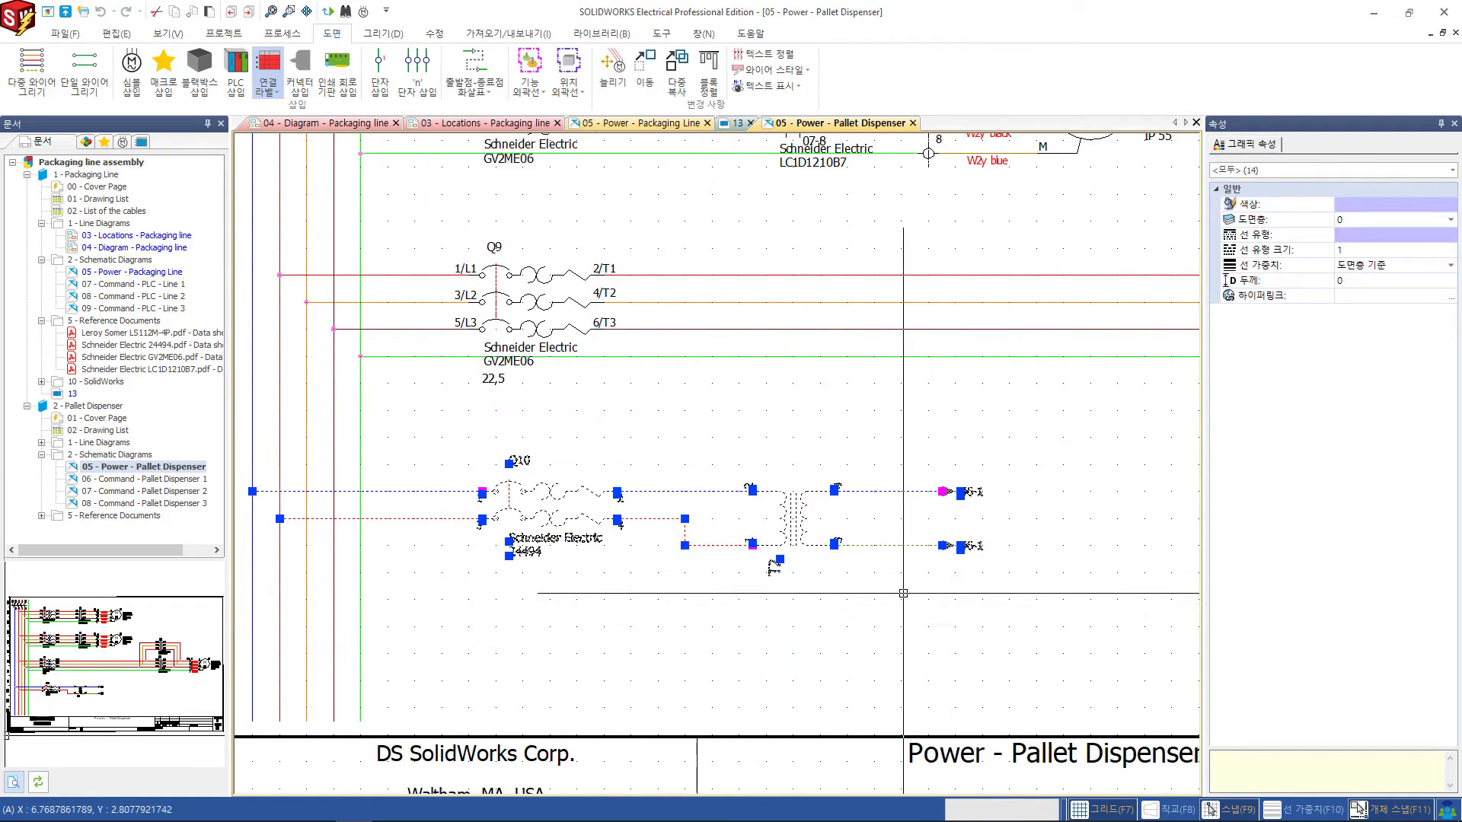
Save the Q10/T2 breaker-transformer circuit as a macro in the 모터 시동 group.
key("Escape")
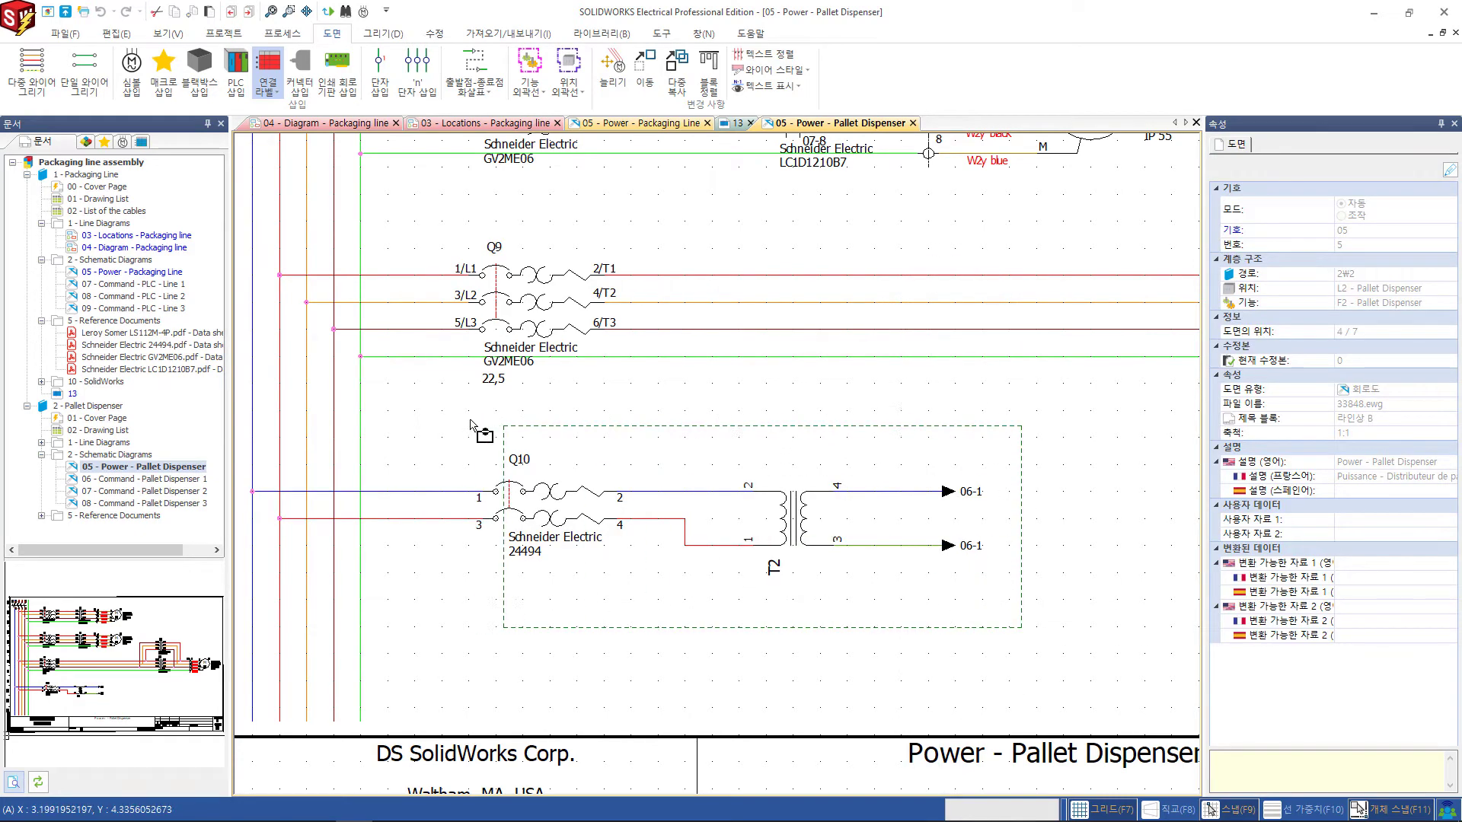
left_click(430, 419)
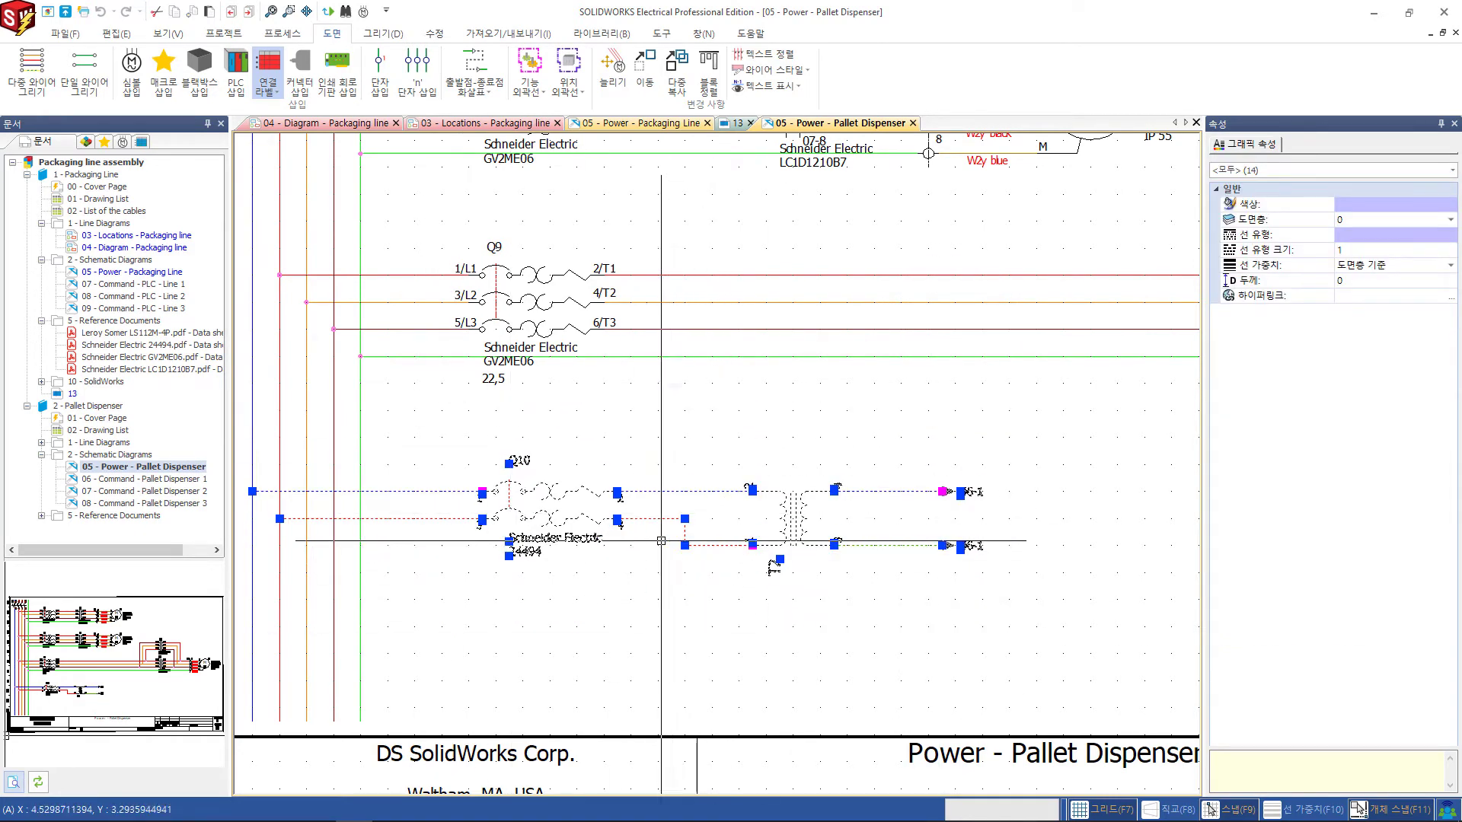
left_click(104, 143)
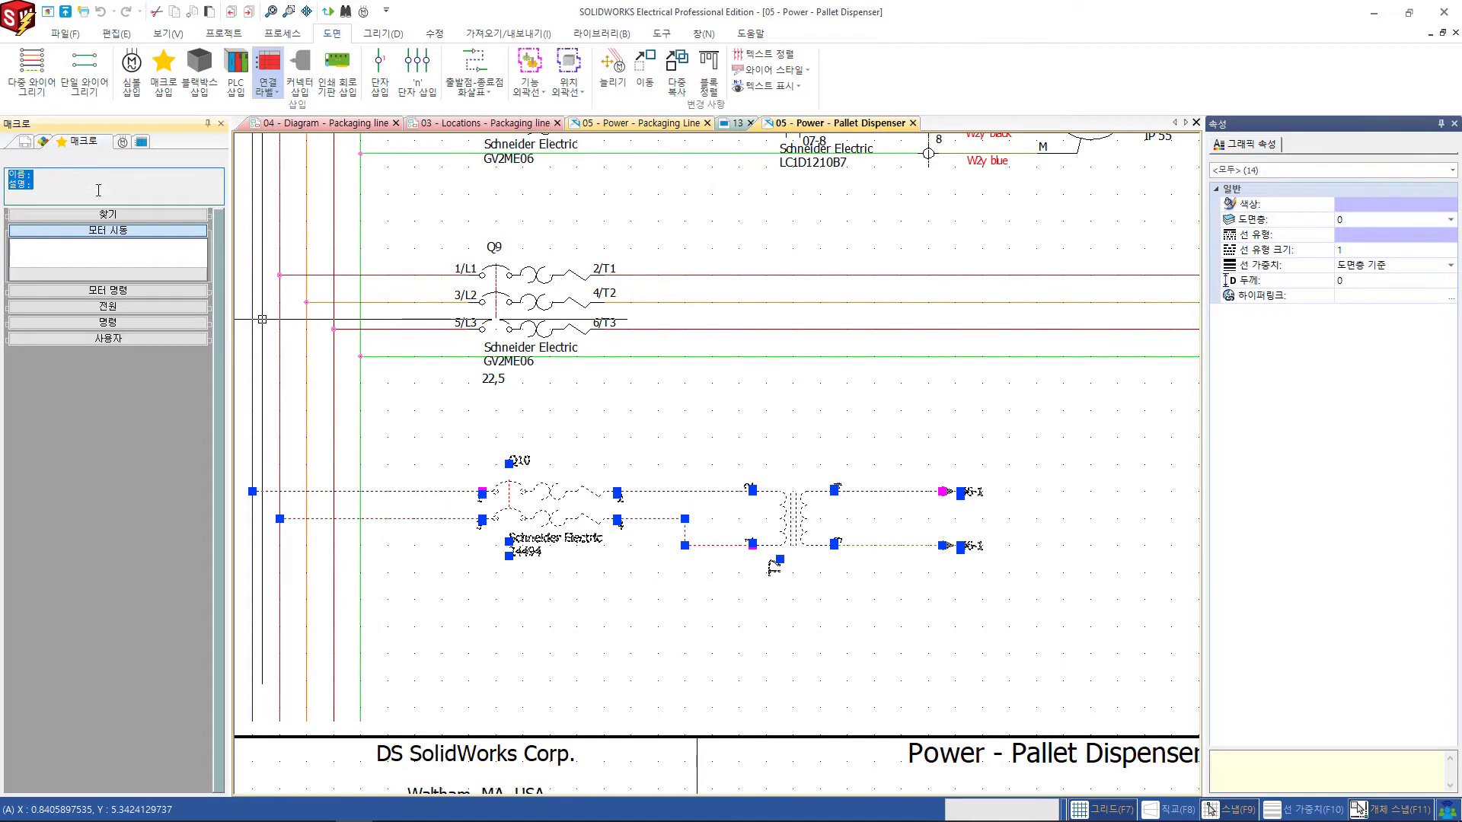
left_click_drag(584, 489, 137, 248)
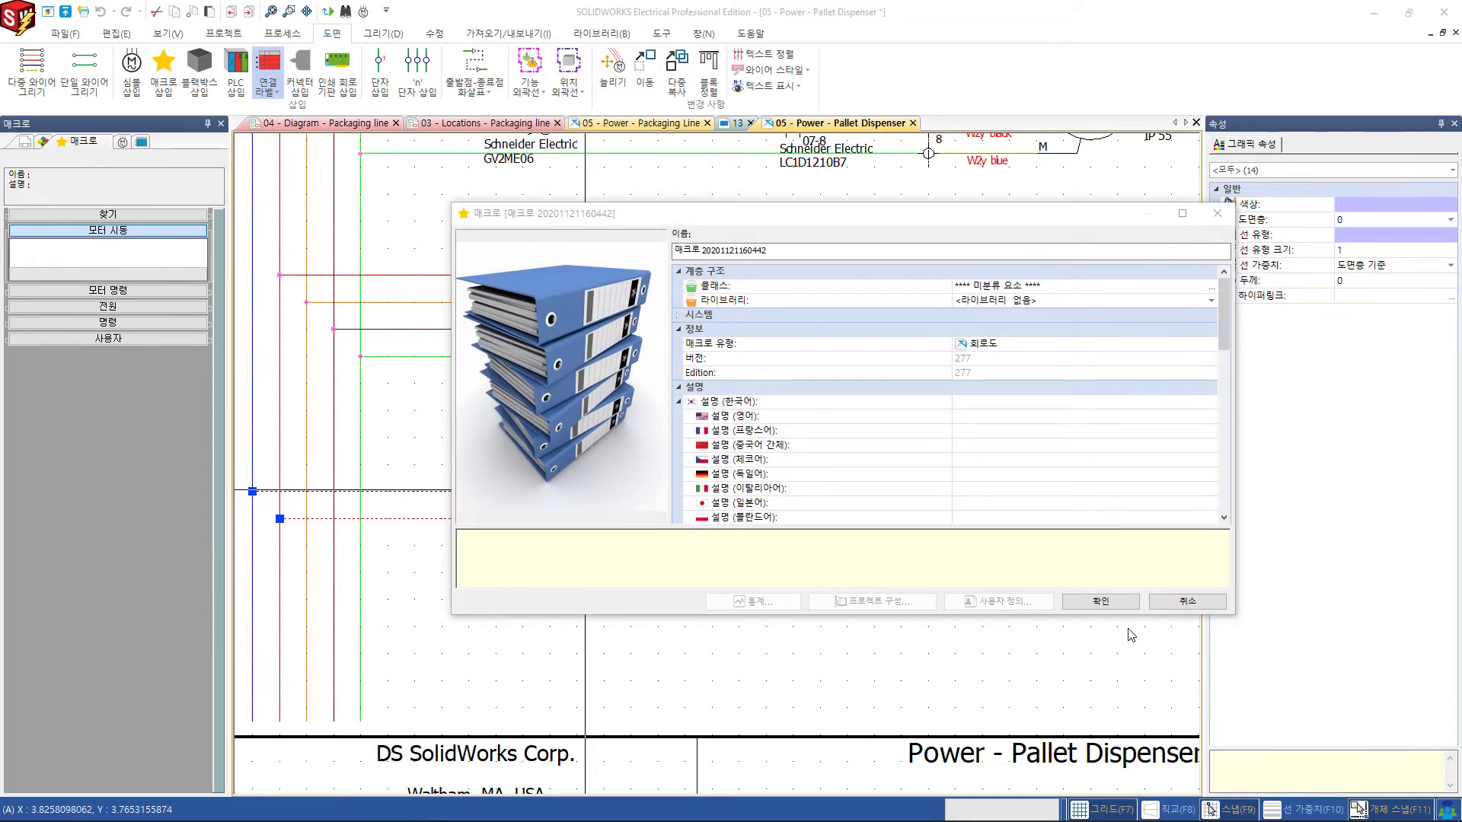
left_click(1096, 602)
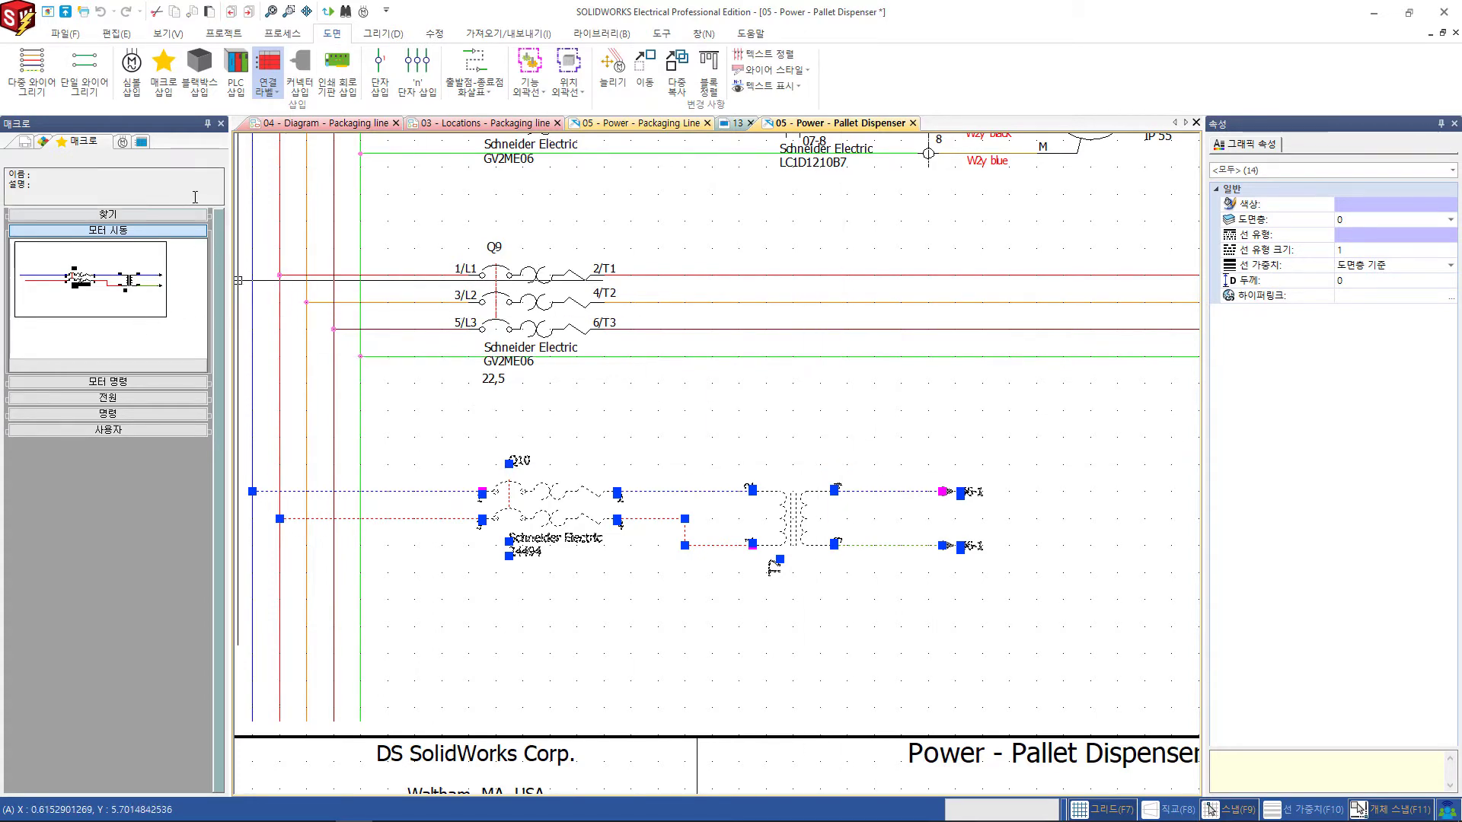
Reopen the 05 - Power - Packaging Line drawing from the document tree.
left_click(23, 144)
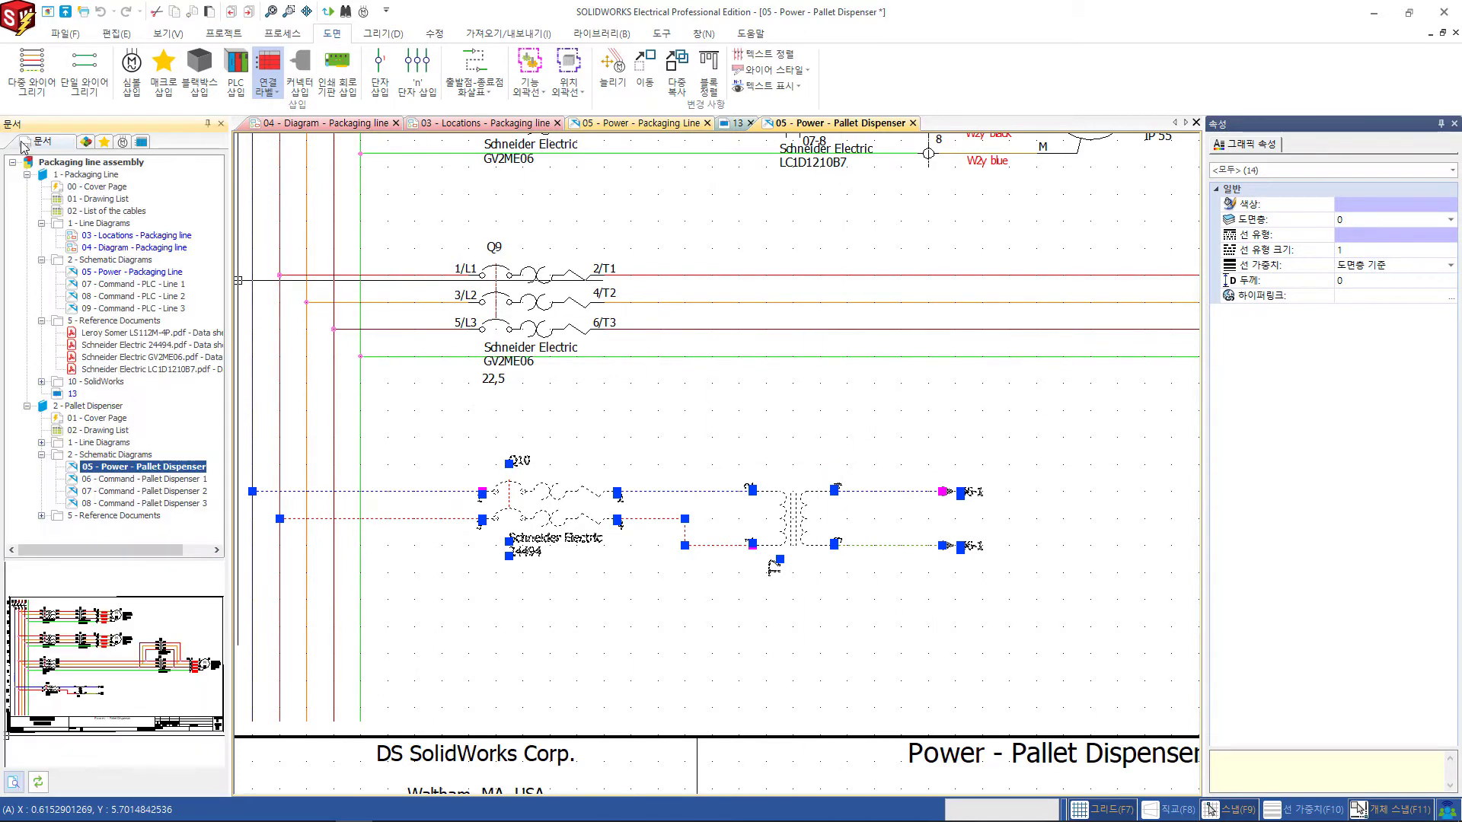
double_click(95, 273)
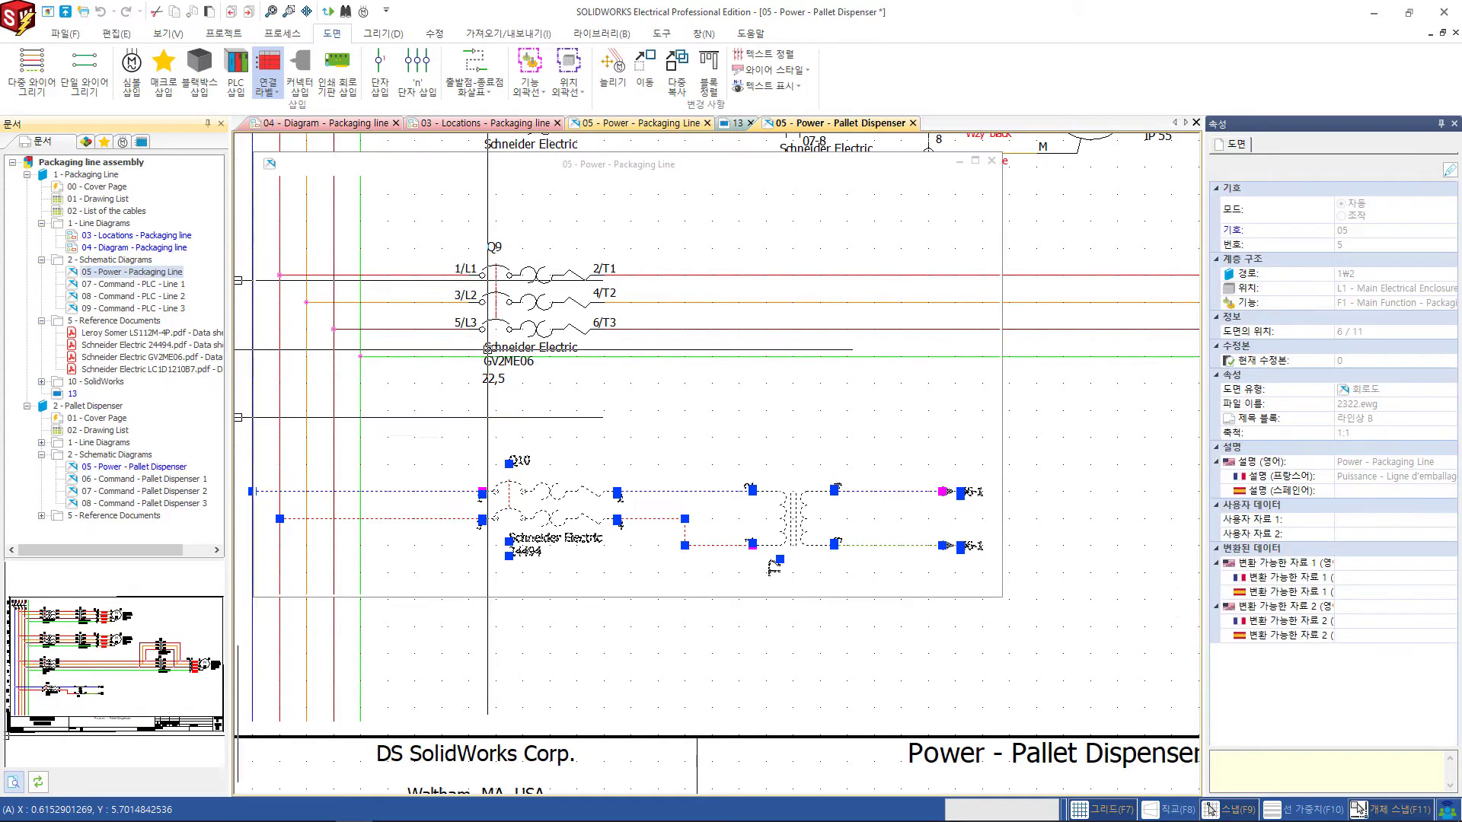
scroll(687, 485, "down", 3)
scroll(249, 284, "up", 1)
scroll(249, 284, "up", 1)
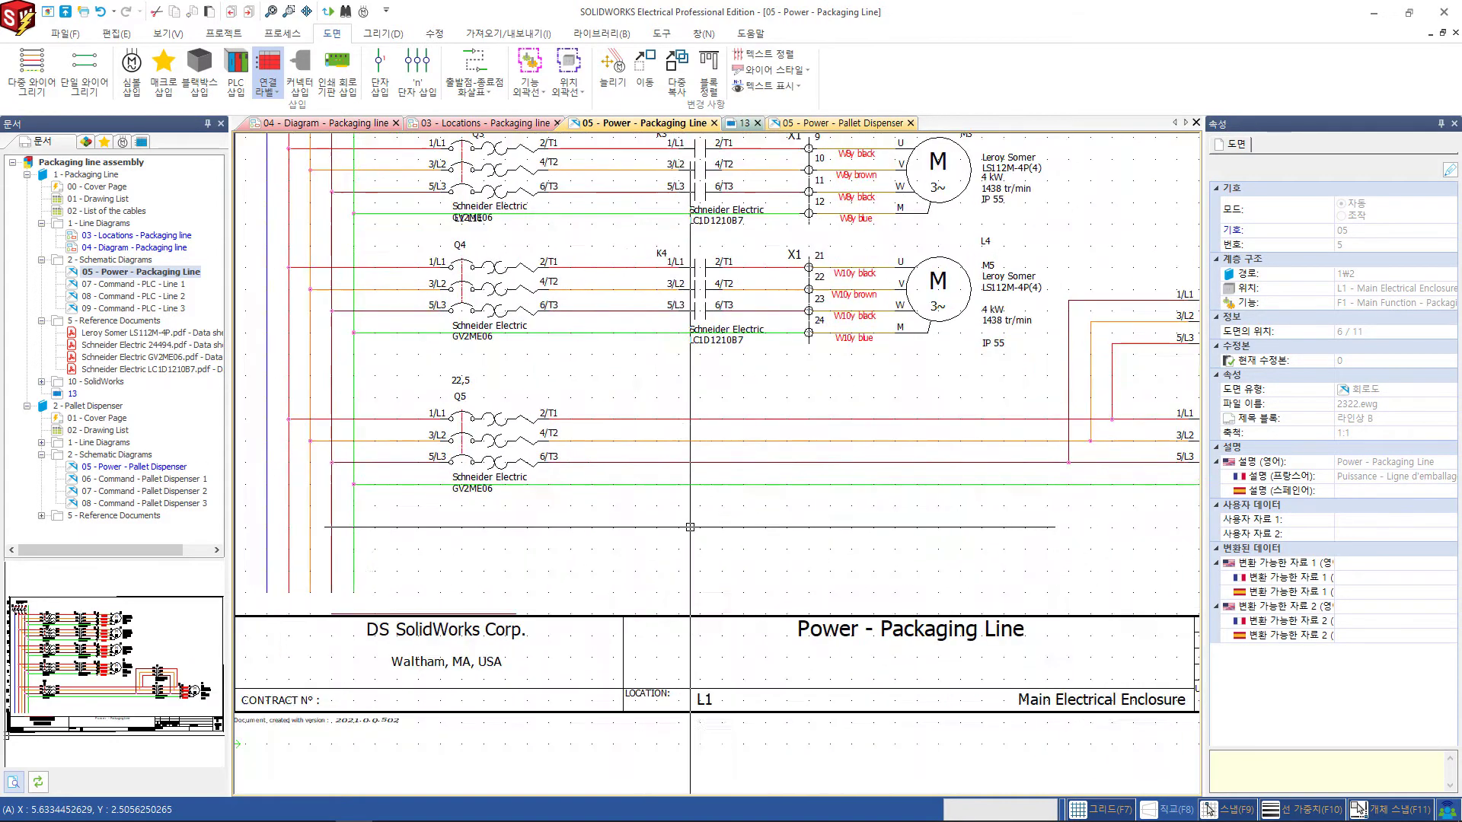
scroll(249, 284, "up", 1)
Place the saved transformer macro below Q5, producing breaker Q11 and transformer T3.
left_click(104, 143)
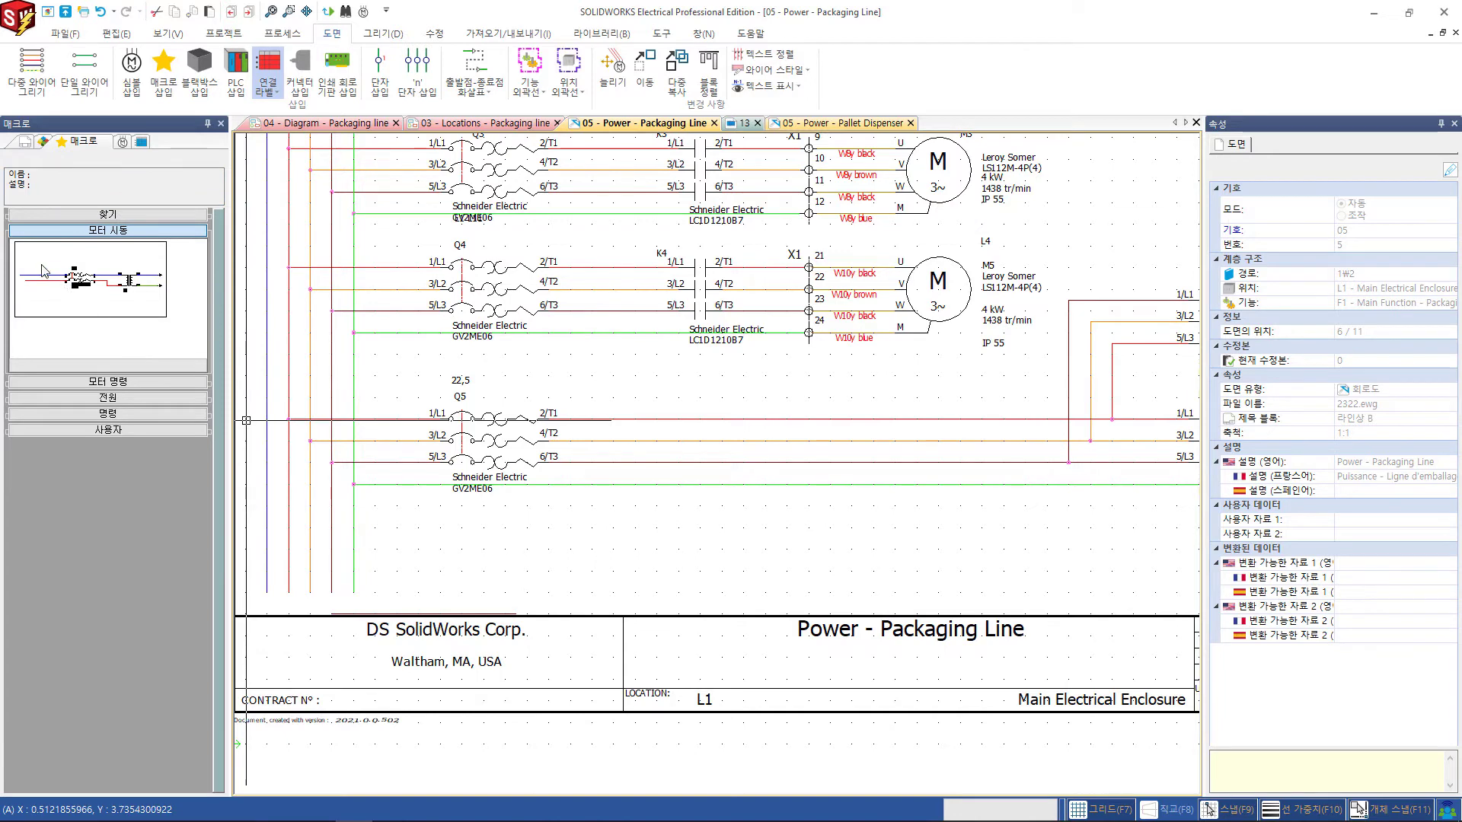
left_click_drag(42, 271, 459, 539)
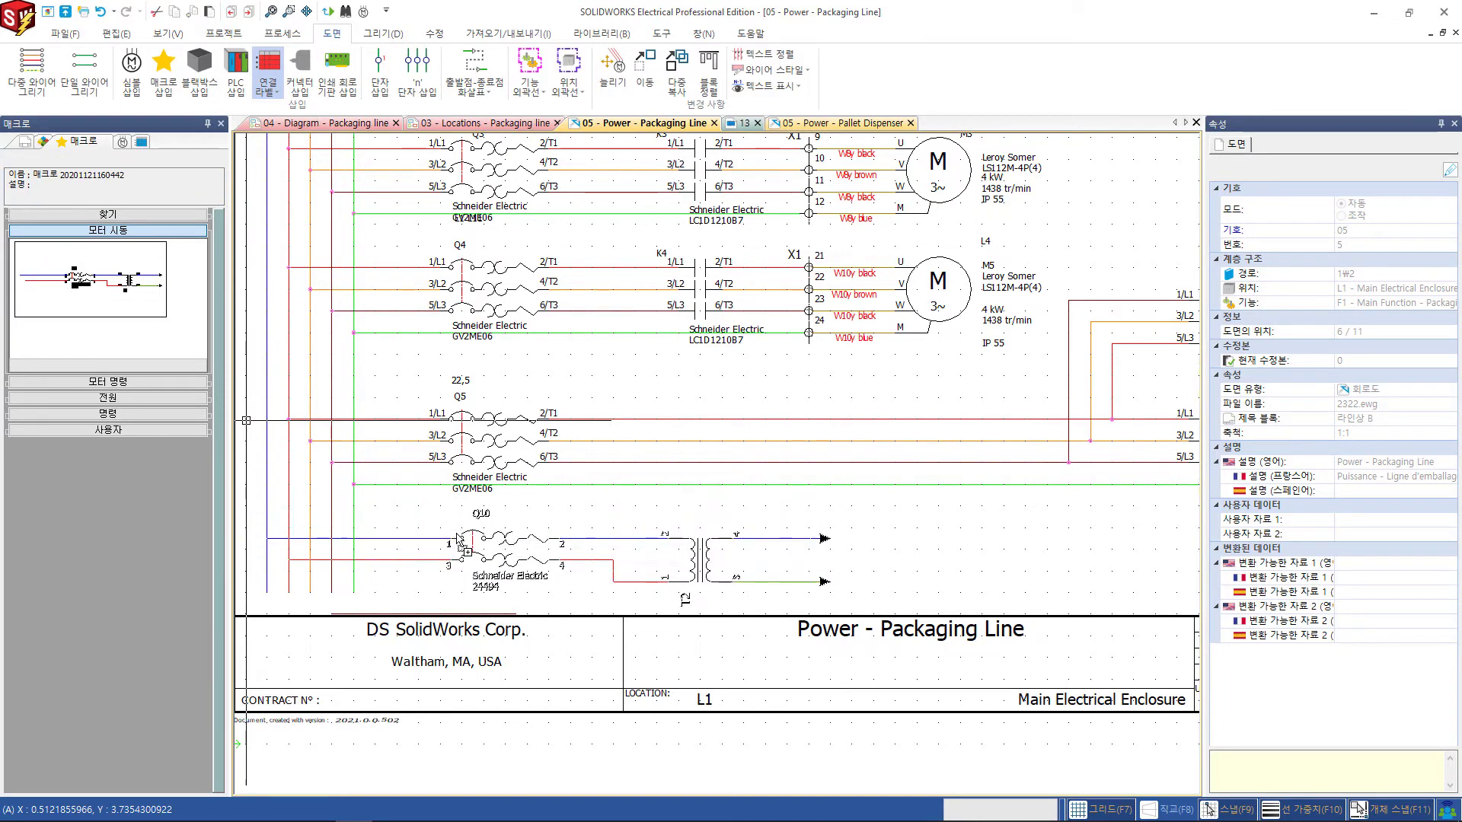
left_click(459, 539)
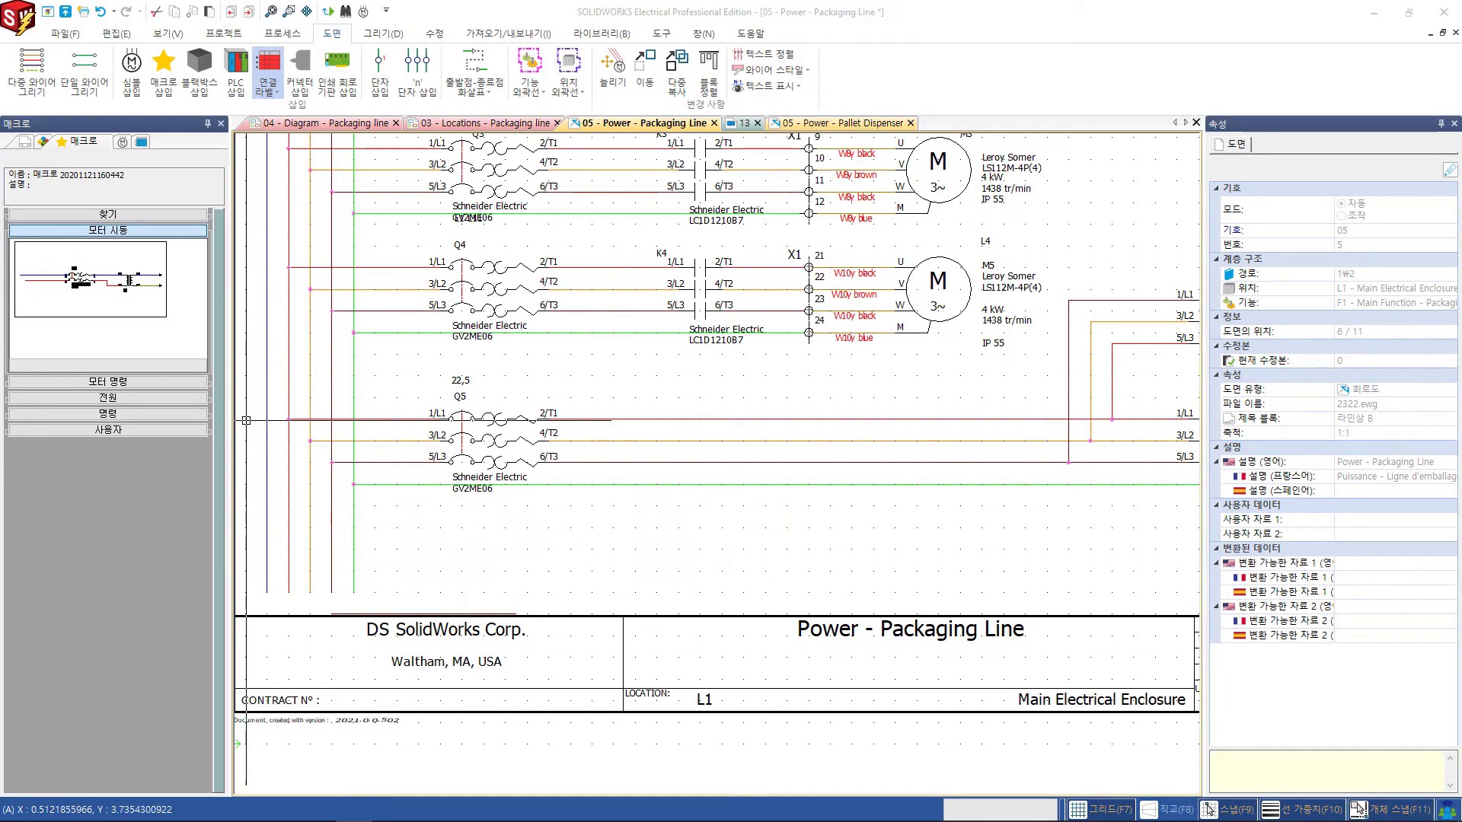
left_click(883, 615)
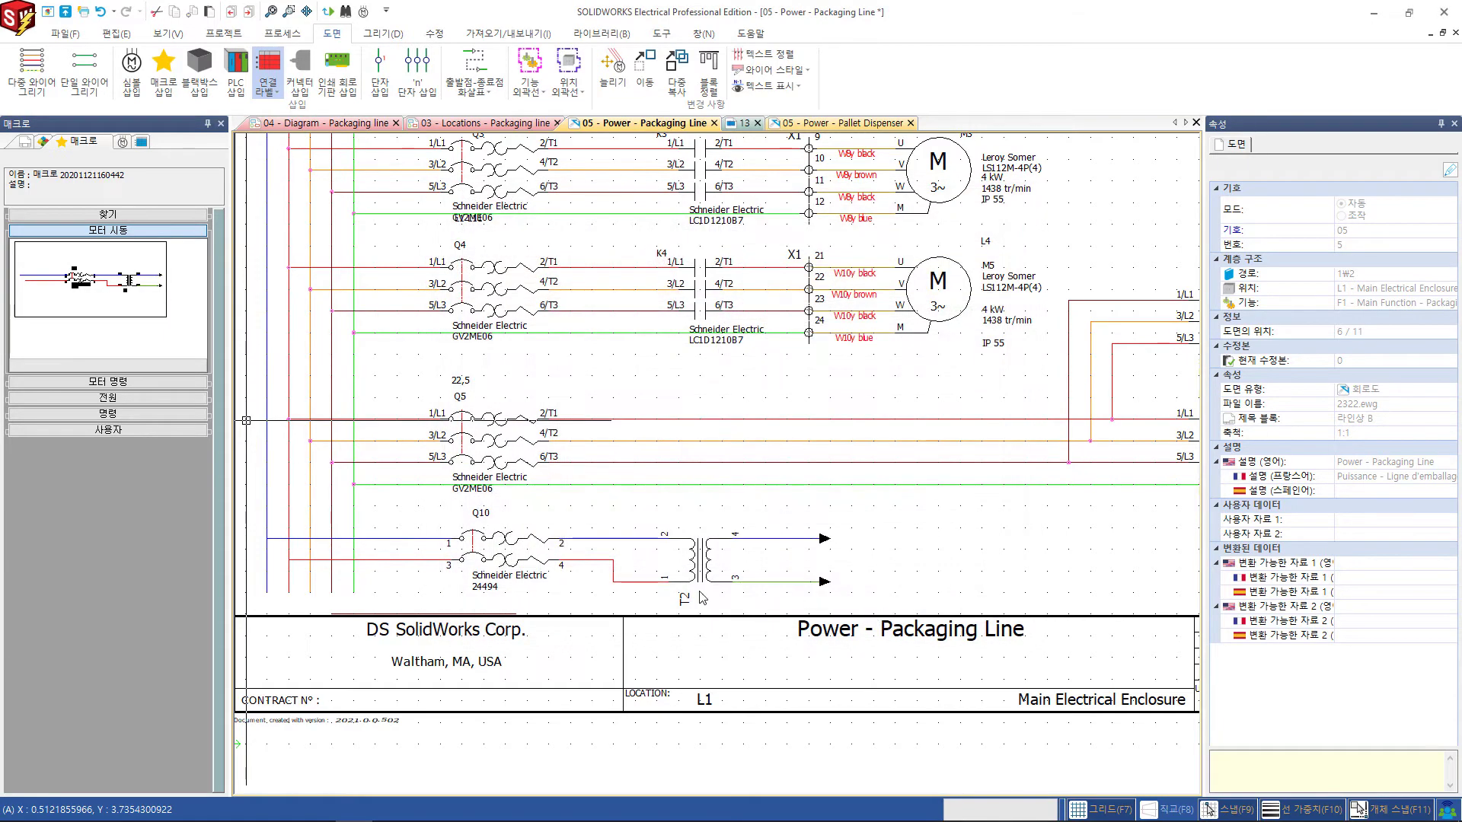
scroll(671, 588, "up", 1)
scroll(672, 588, "up", 1)
scroll(671, 587, "down", 1)
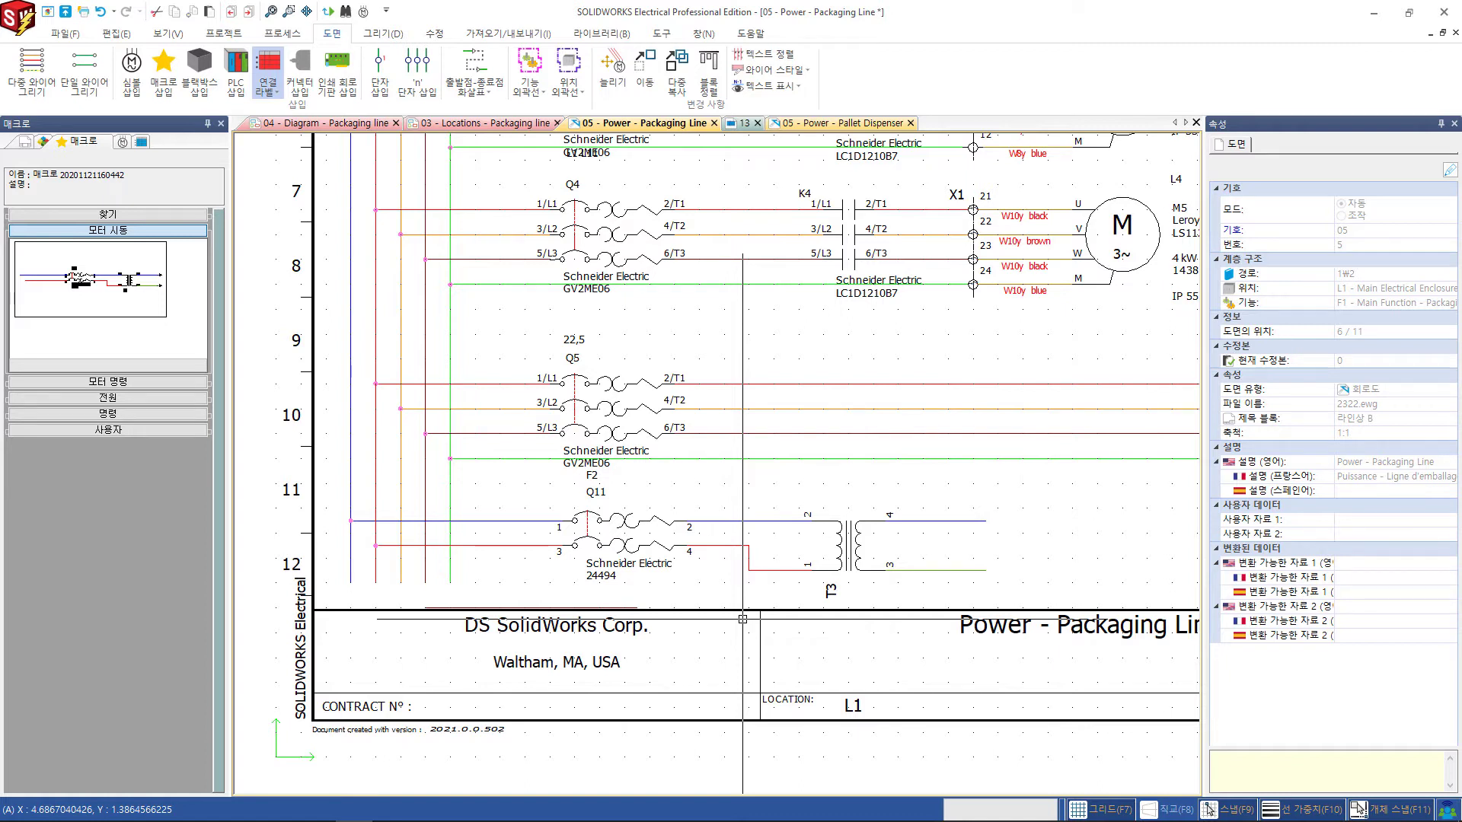
Link breaker Q11's symbol to the existing =F1-Q6 breaker, relabelling it Q6.
scroll(596, 560, "up", 1)
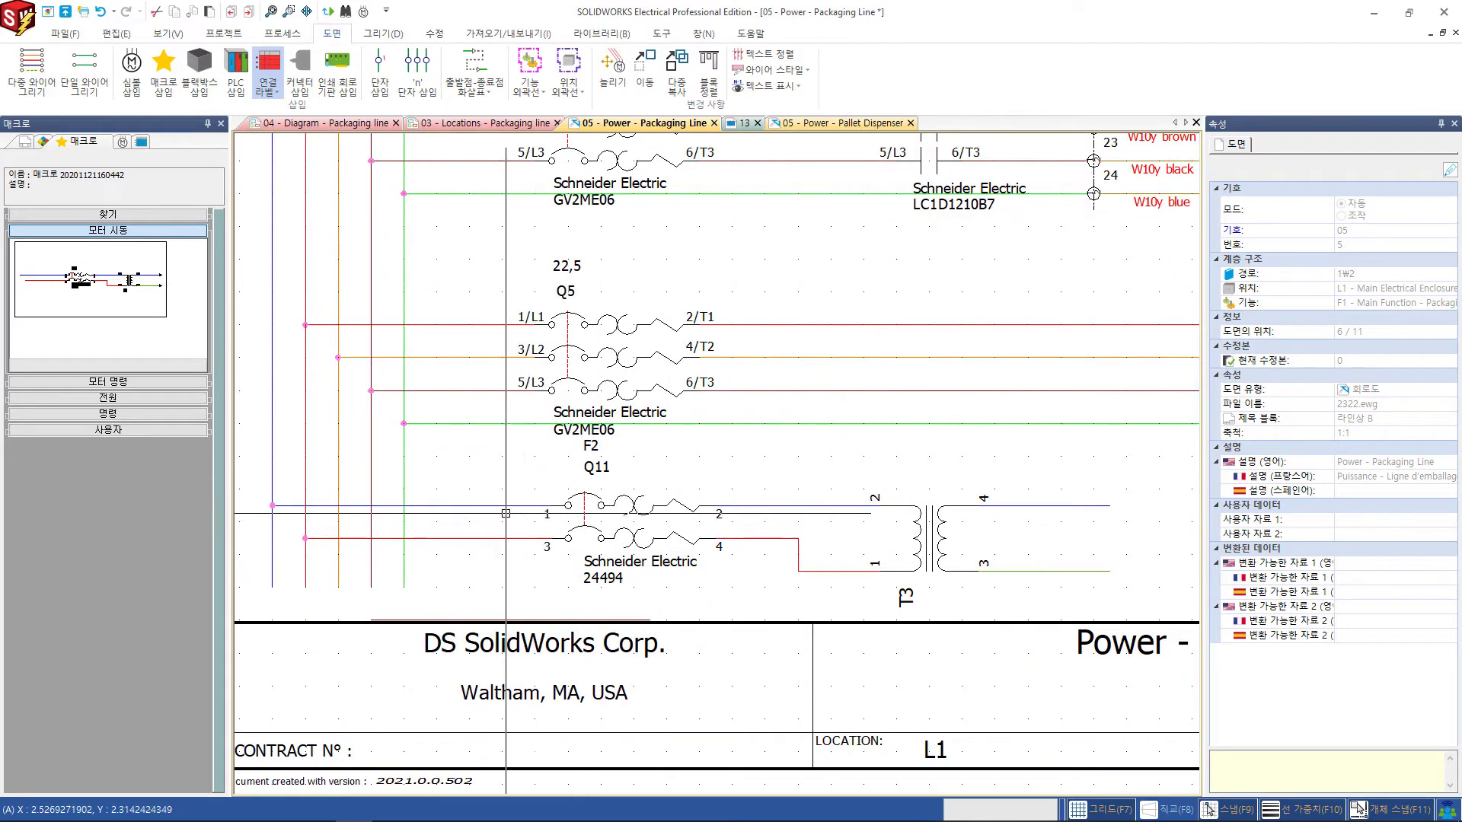
left_click(608, 506)
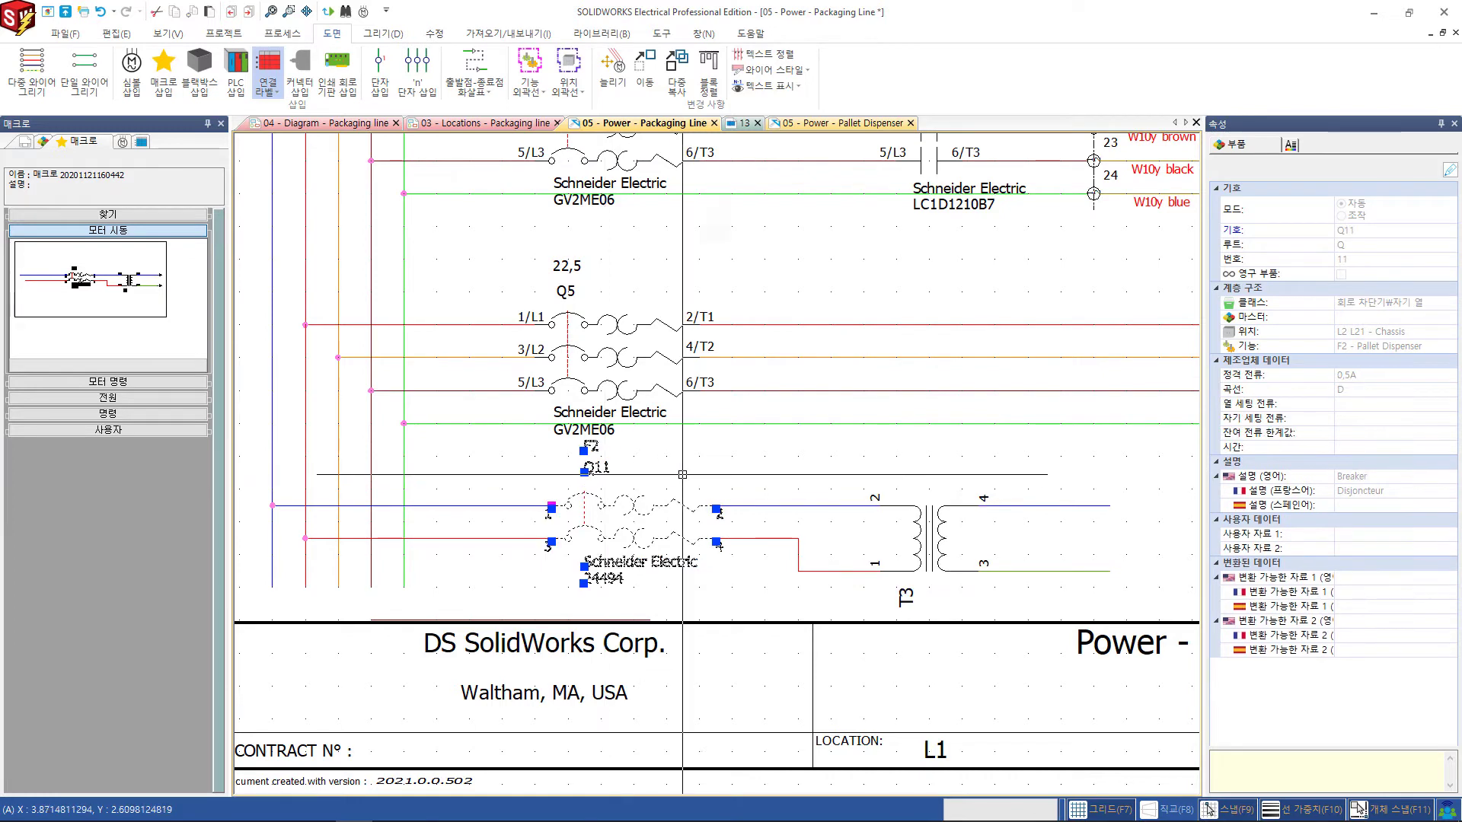
key("Escape")
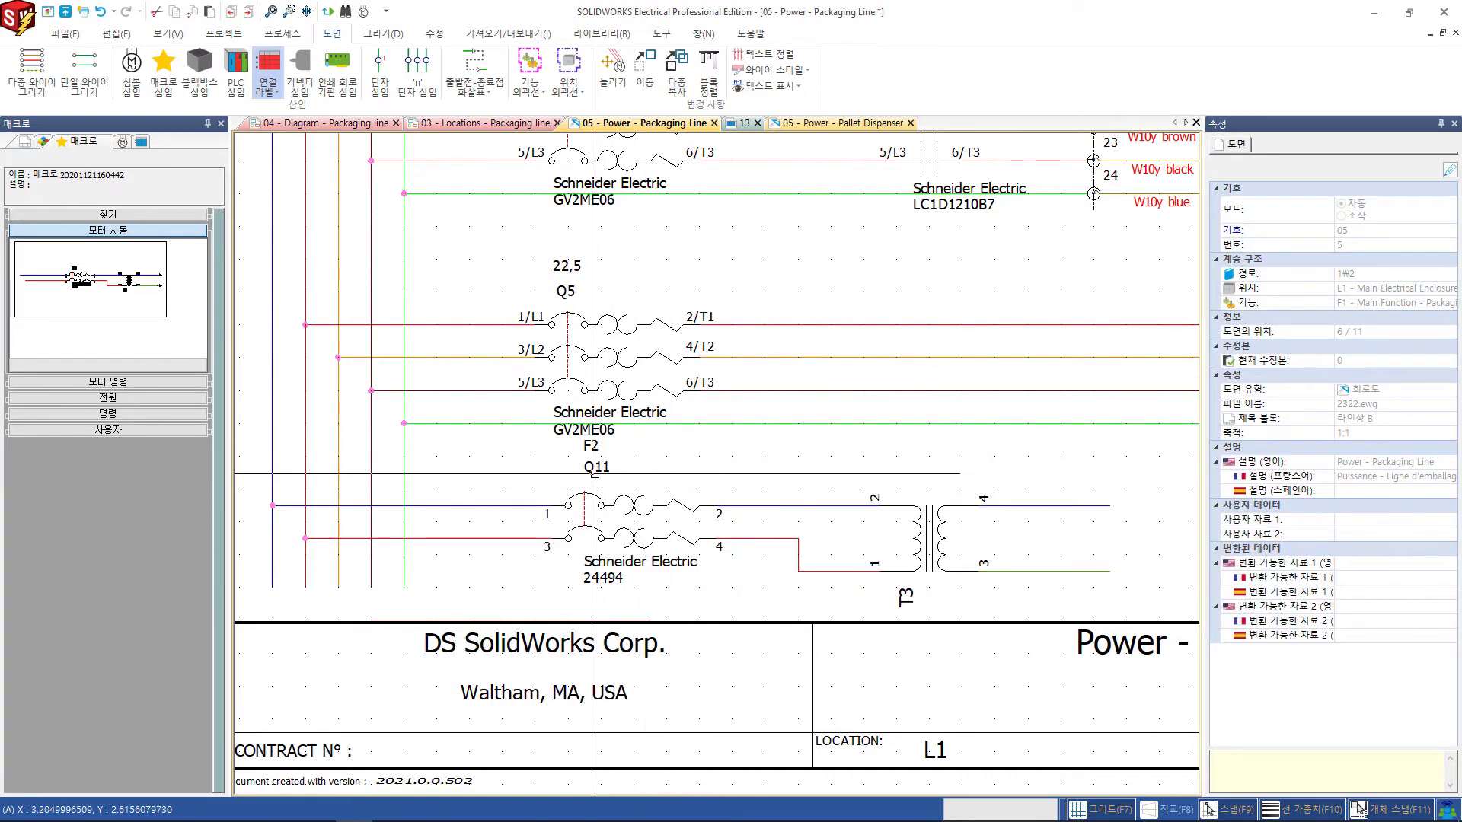
left_click(593, 505)
key("Escape")
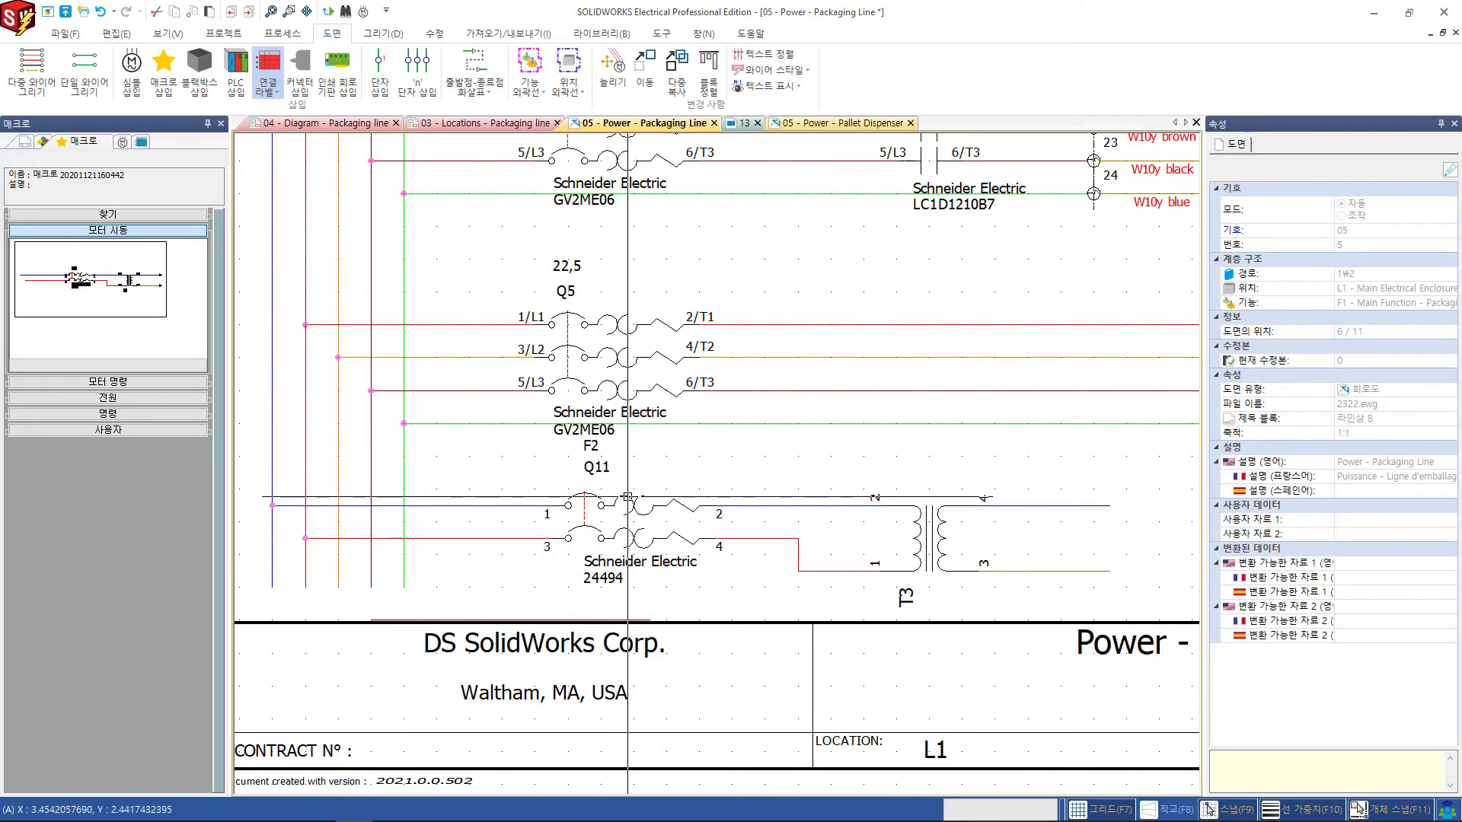
left_click(628, 496)
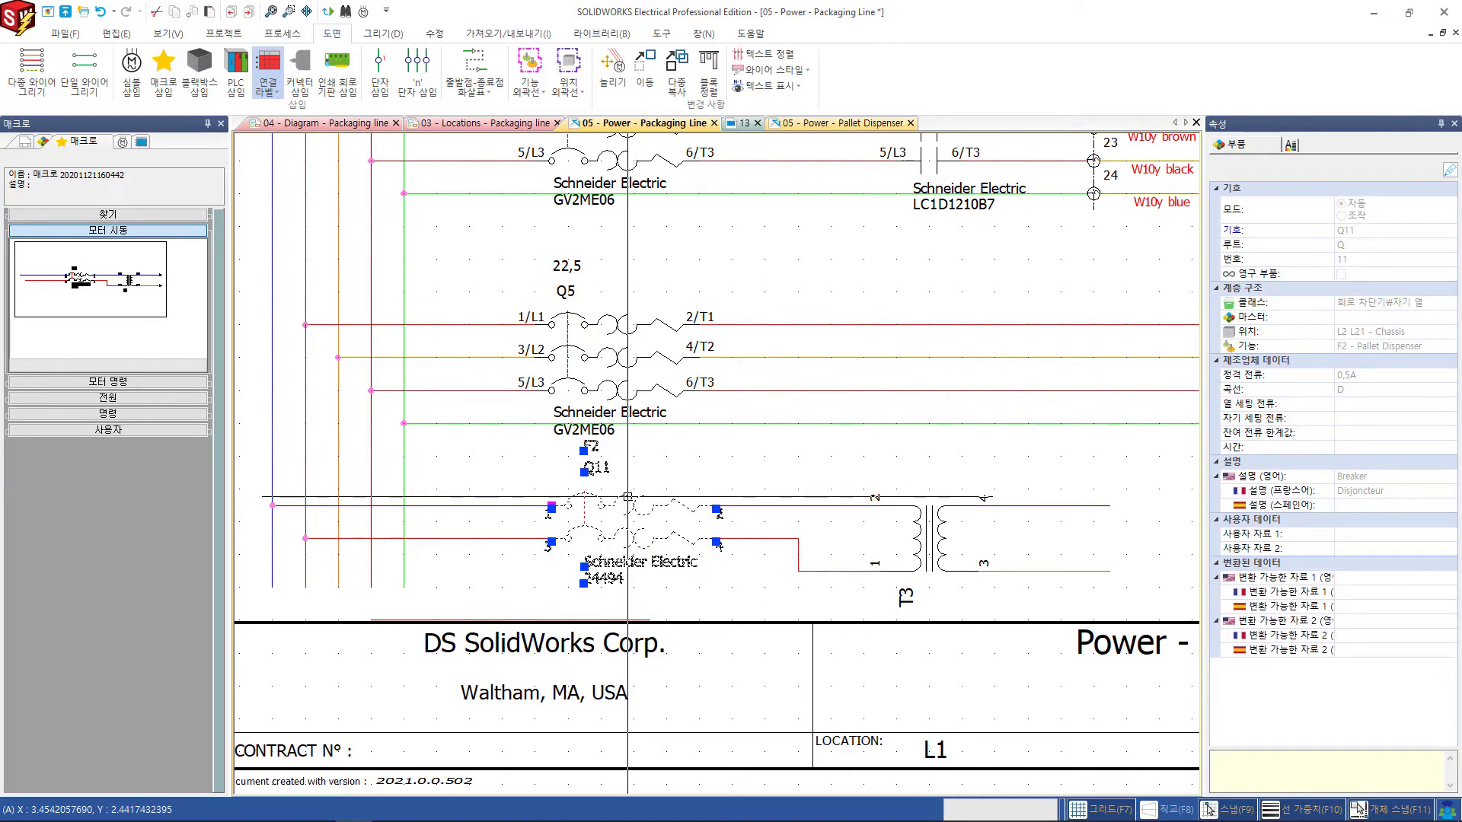
right_click(627, 496)
left_click(655, 192)
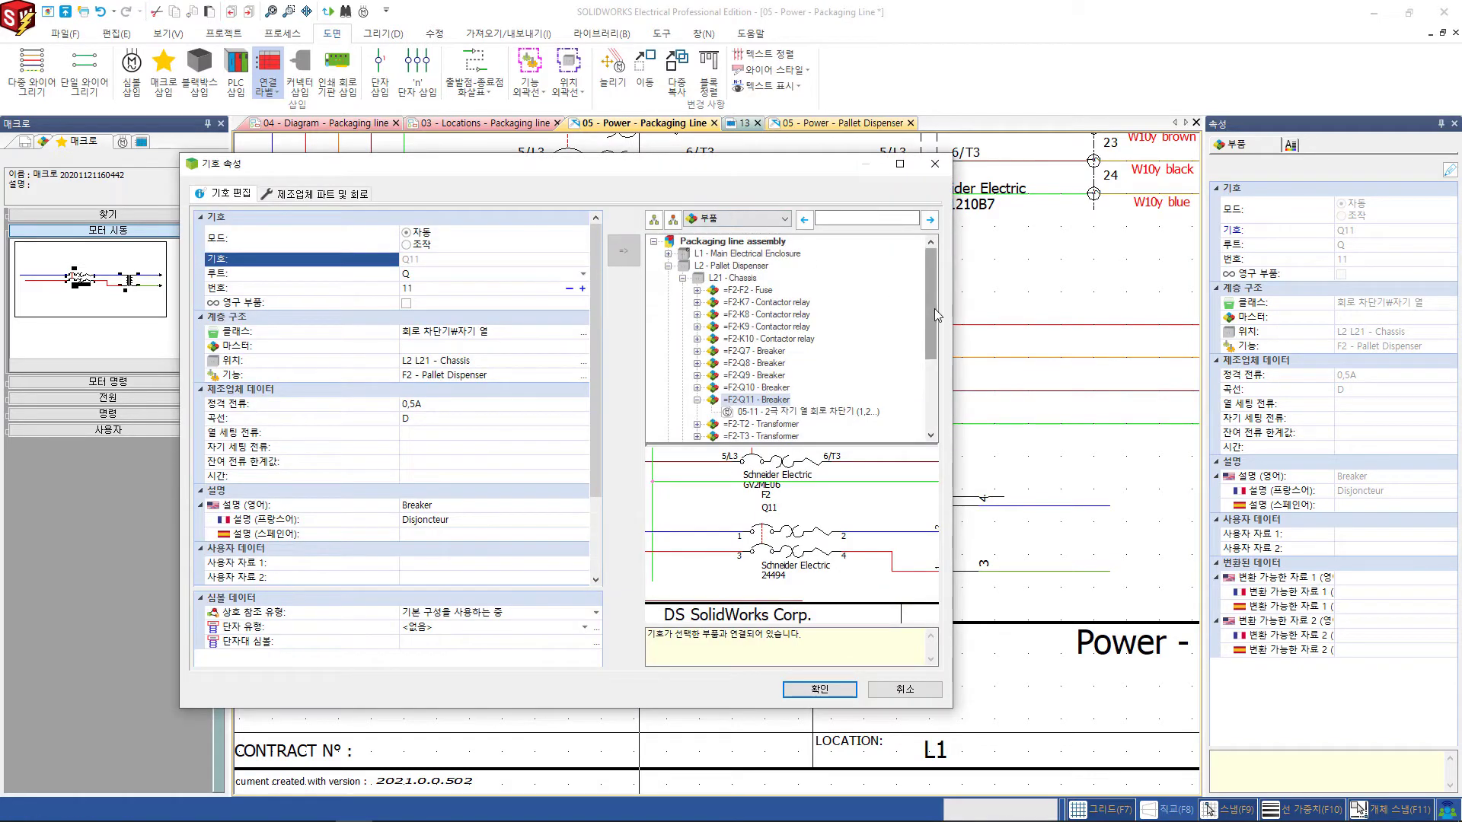
left_click(668, 253)
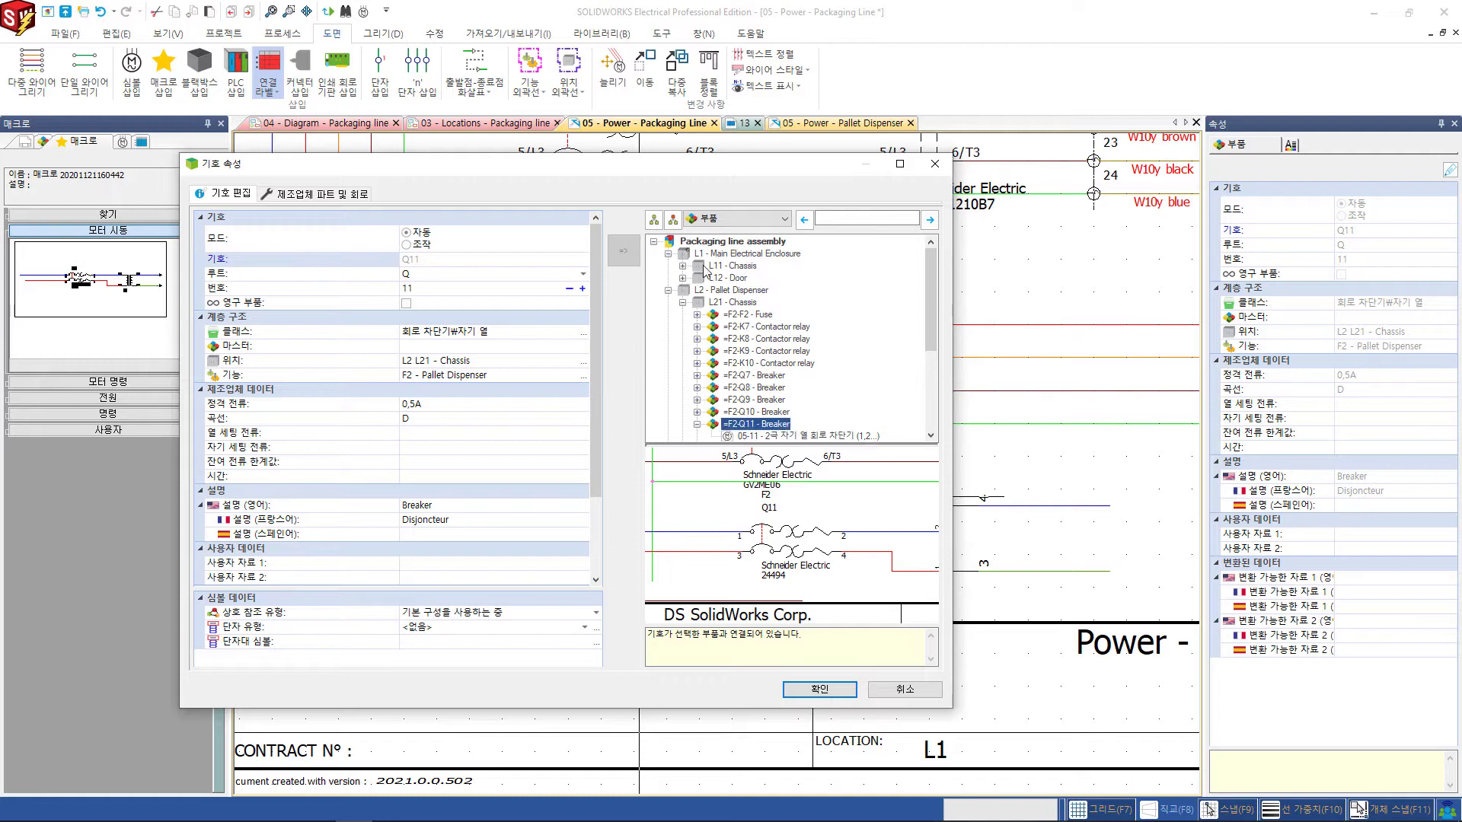
left_click(784, 412)
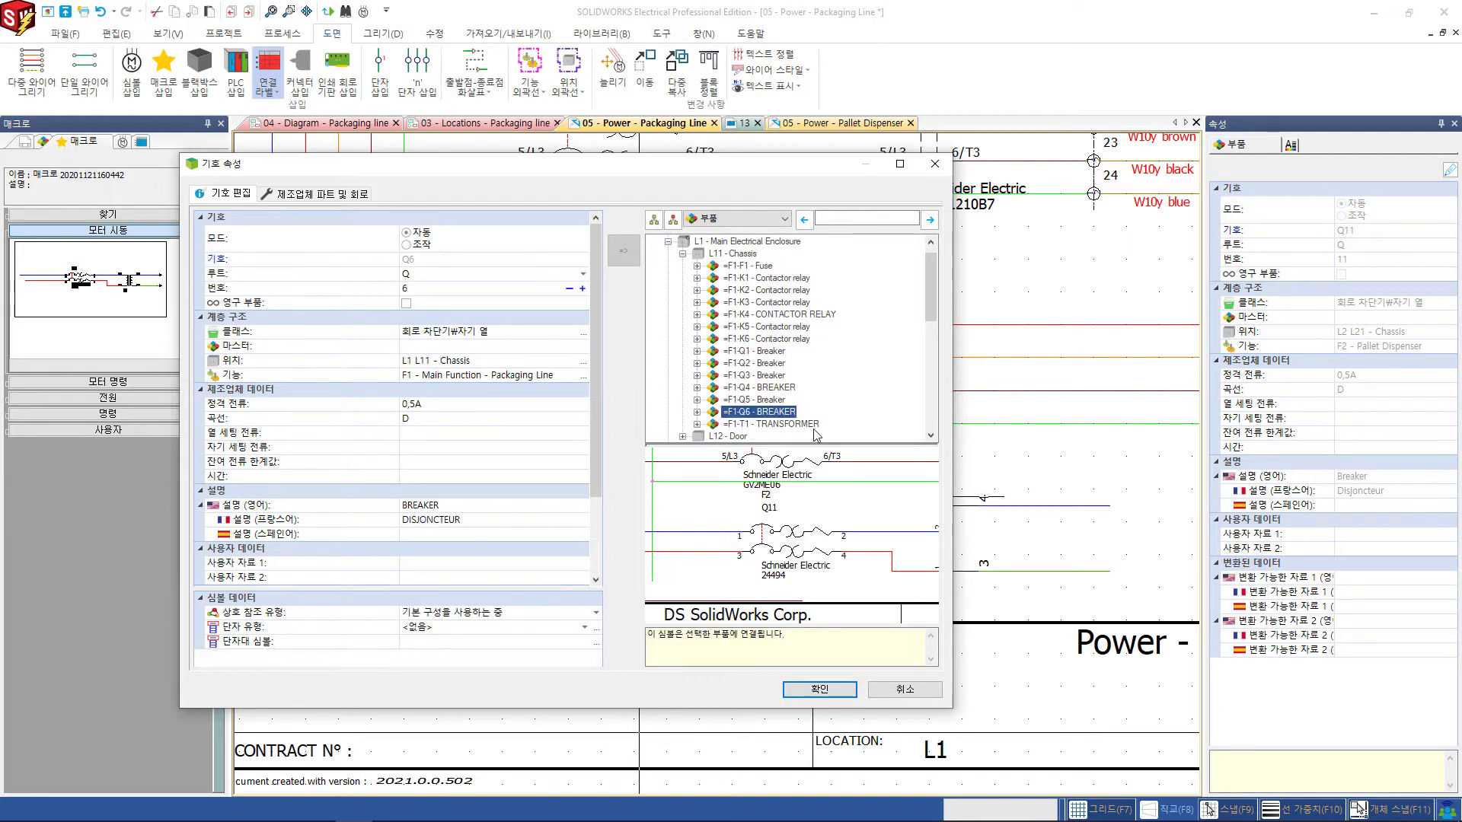
left_click(819, 690)
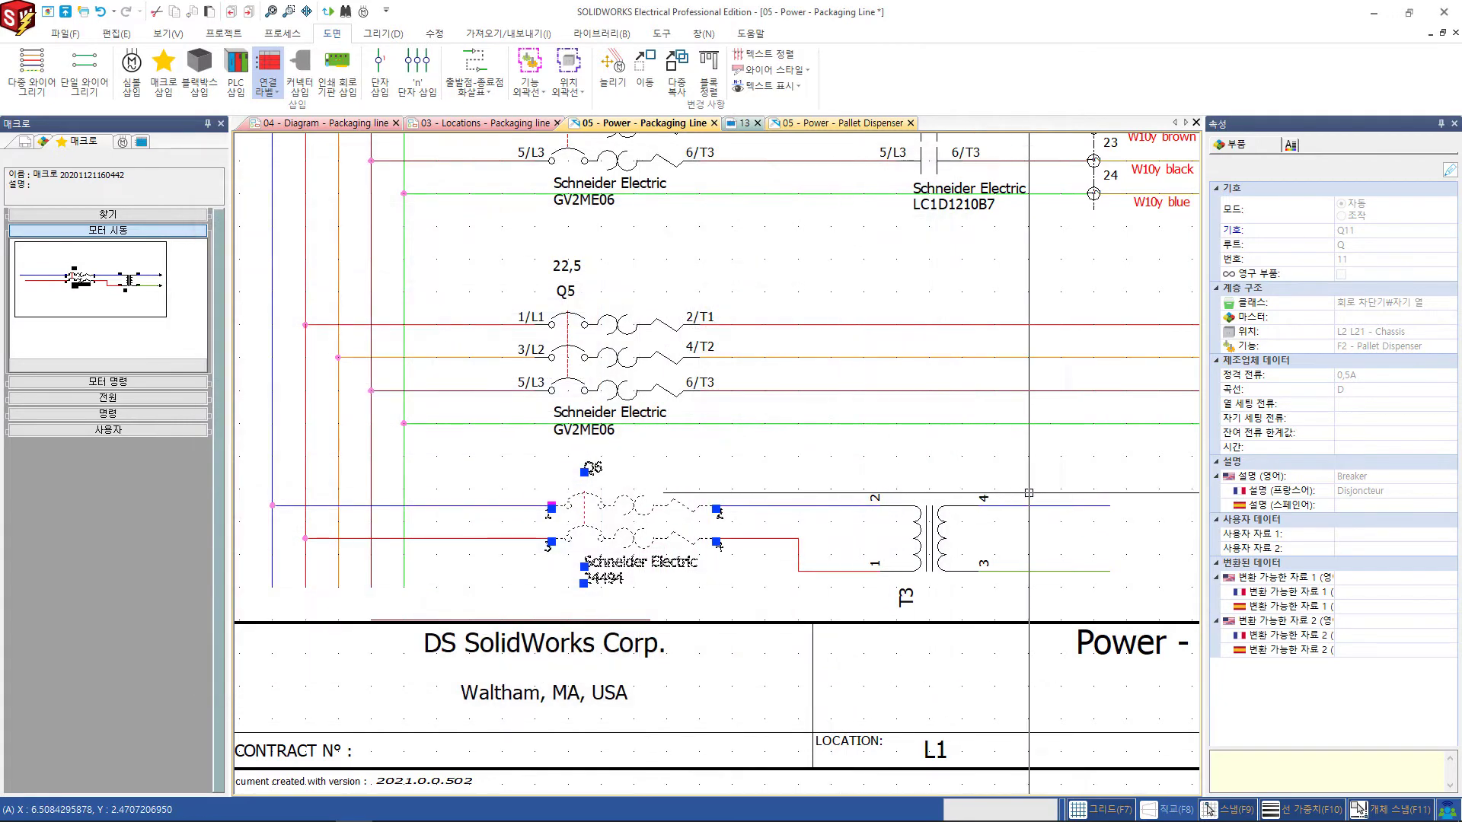
scroll(968, 585, "up", 2)
Link transformer T3's symbol to the existing =F1-T1 transformer, relabelling it T1.
left_click(876, 599)
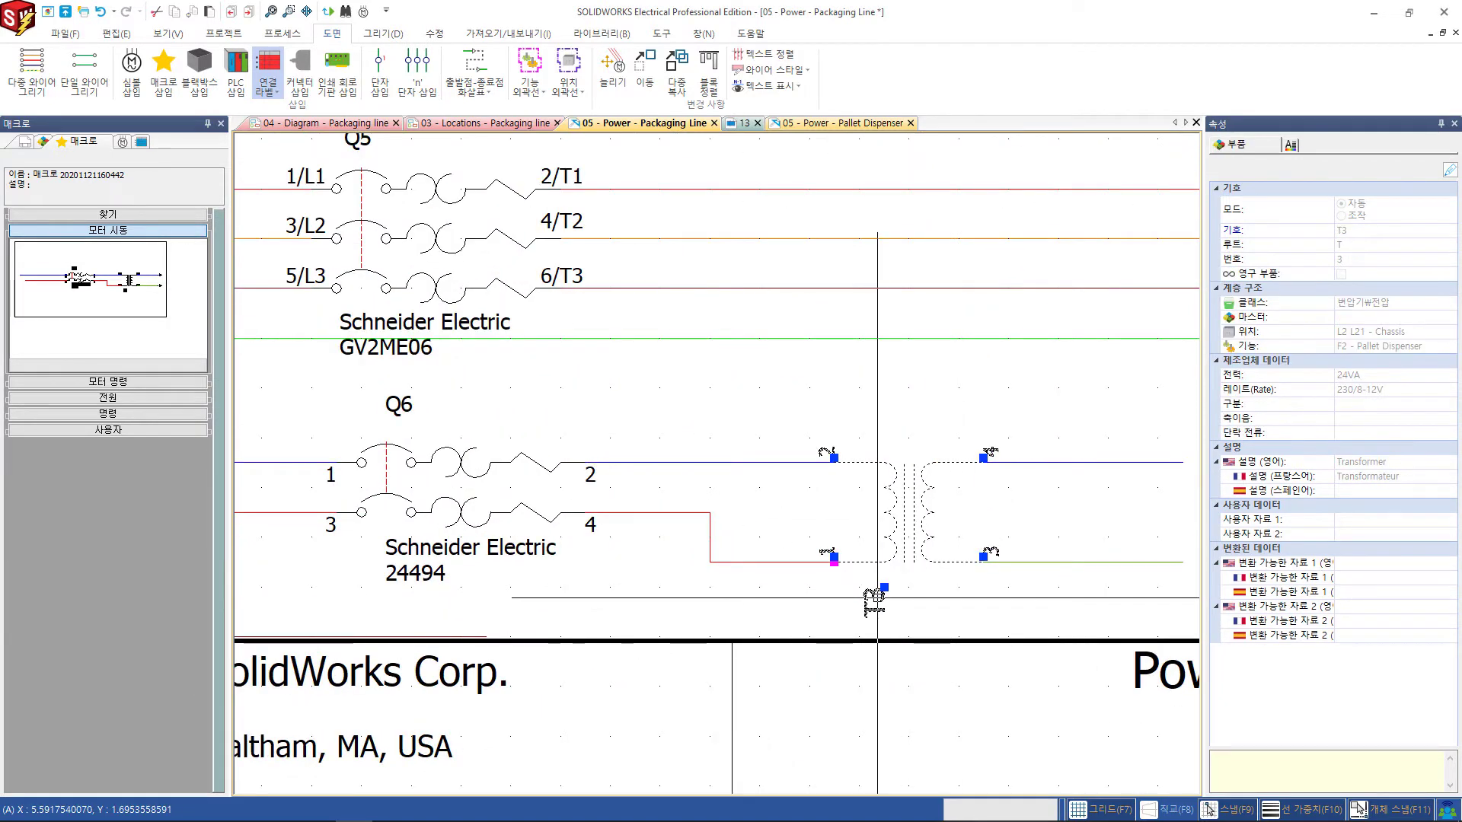
right_click(878, 598)
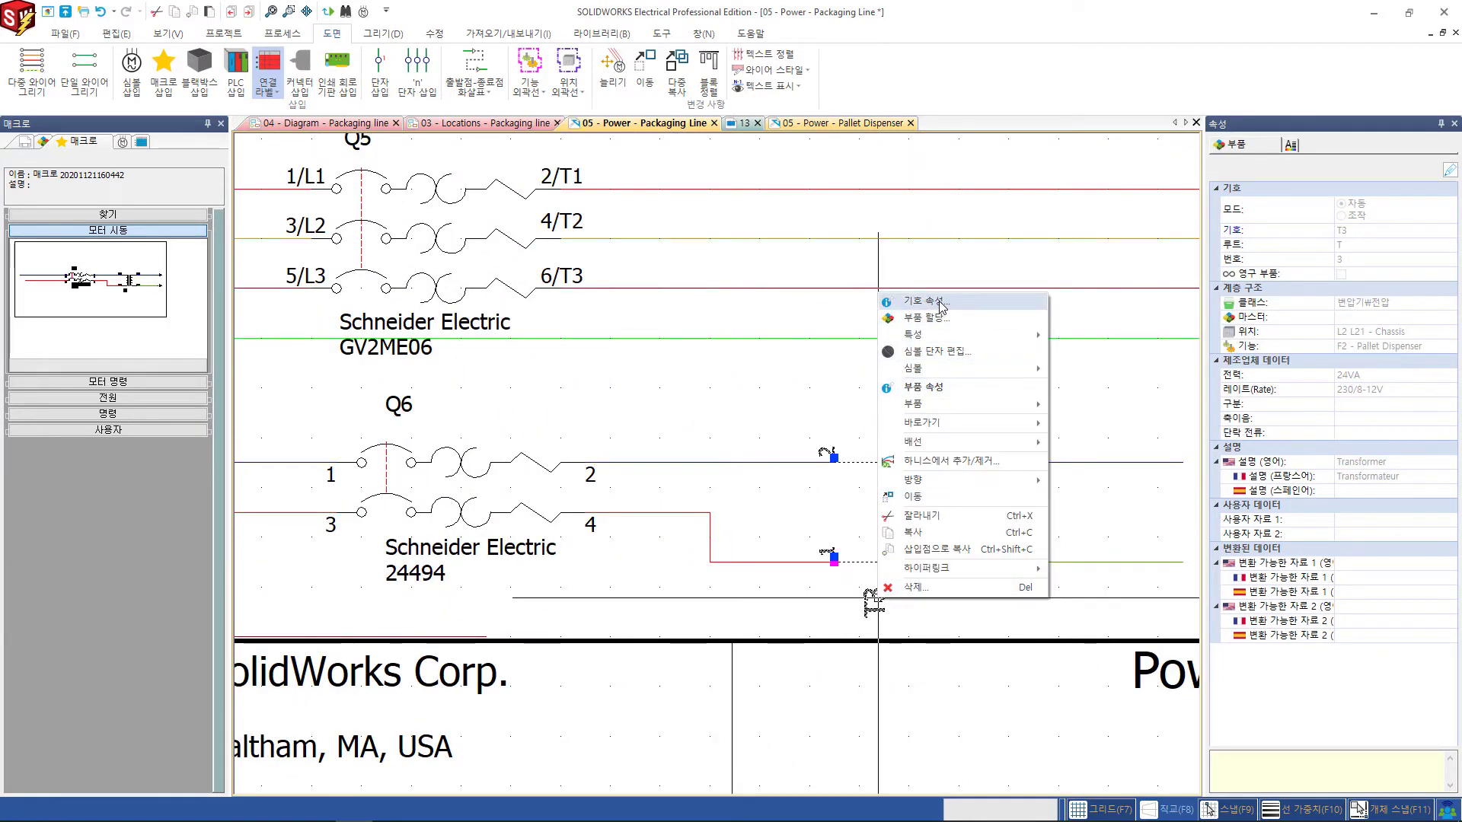
left_click(921, 302)
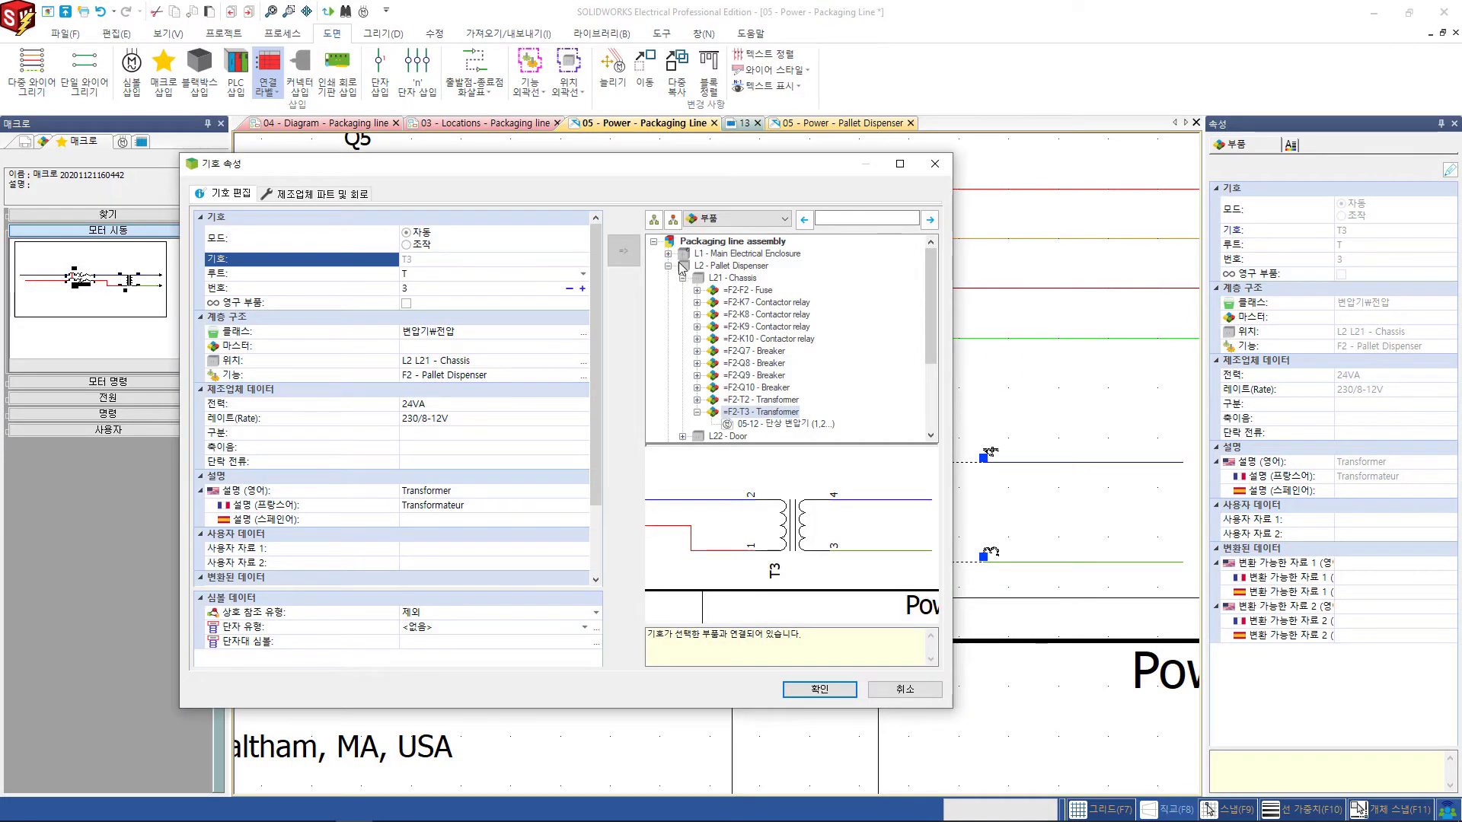
left_click(668, 254)
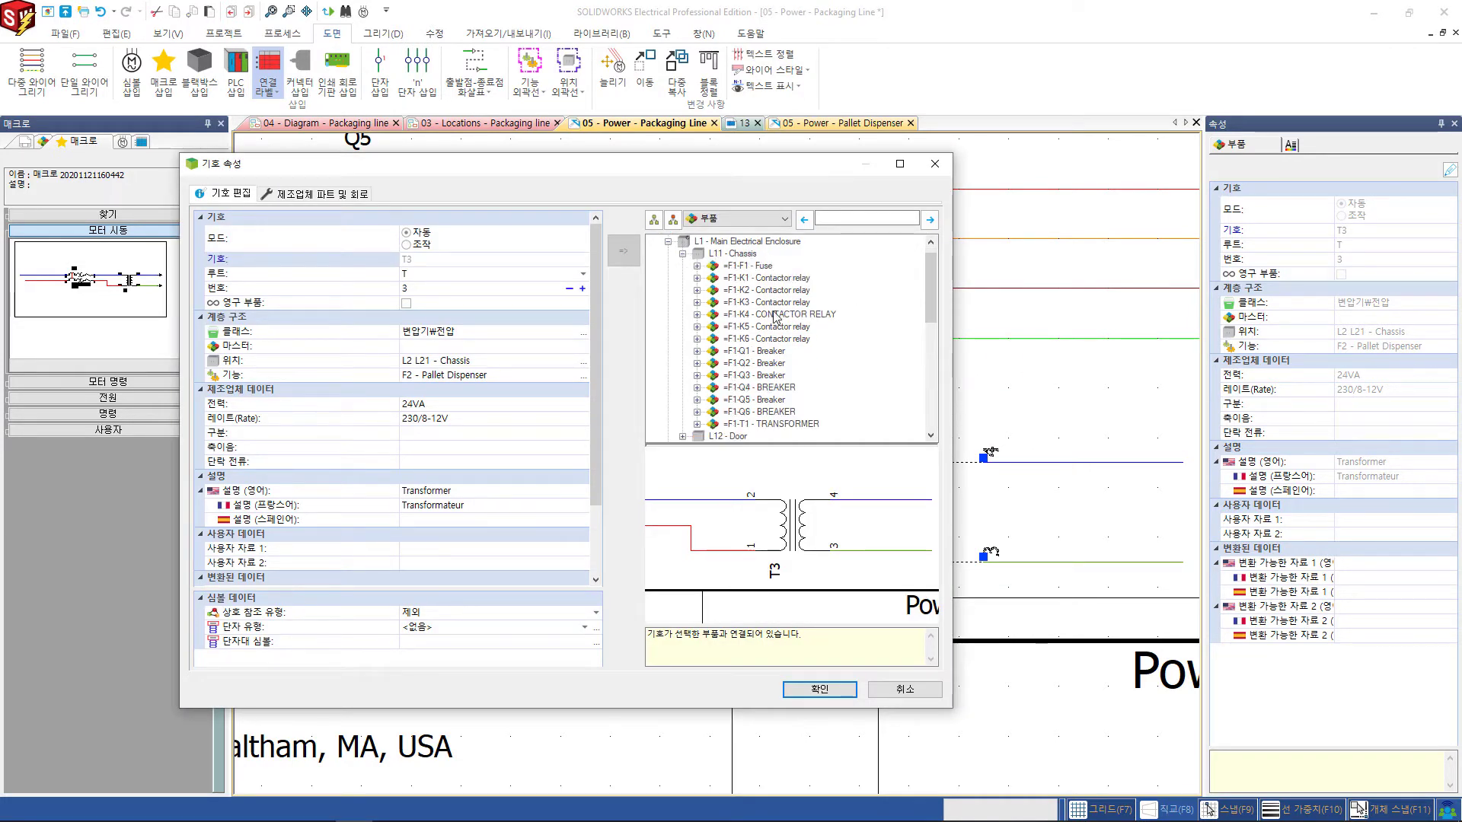
left_click(768, 425)
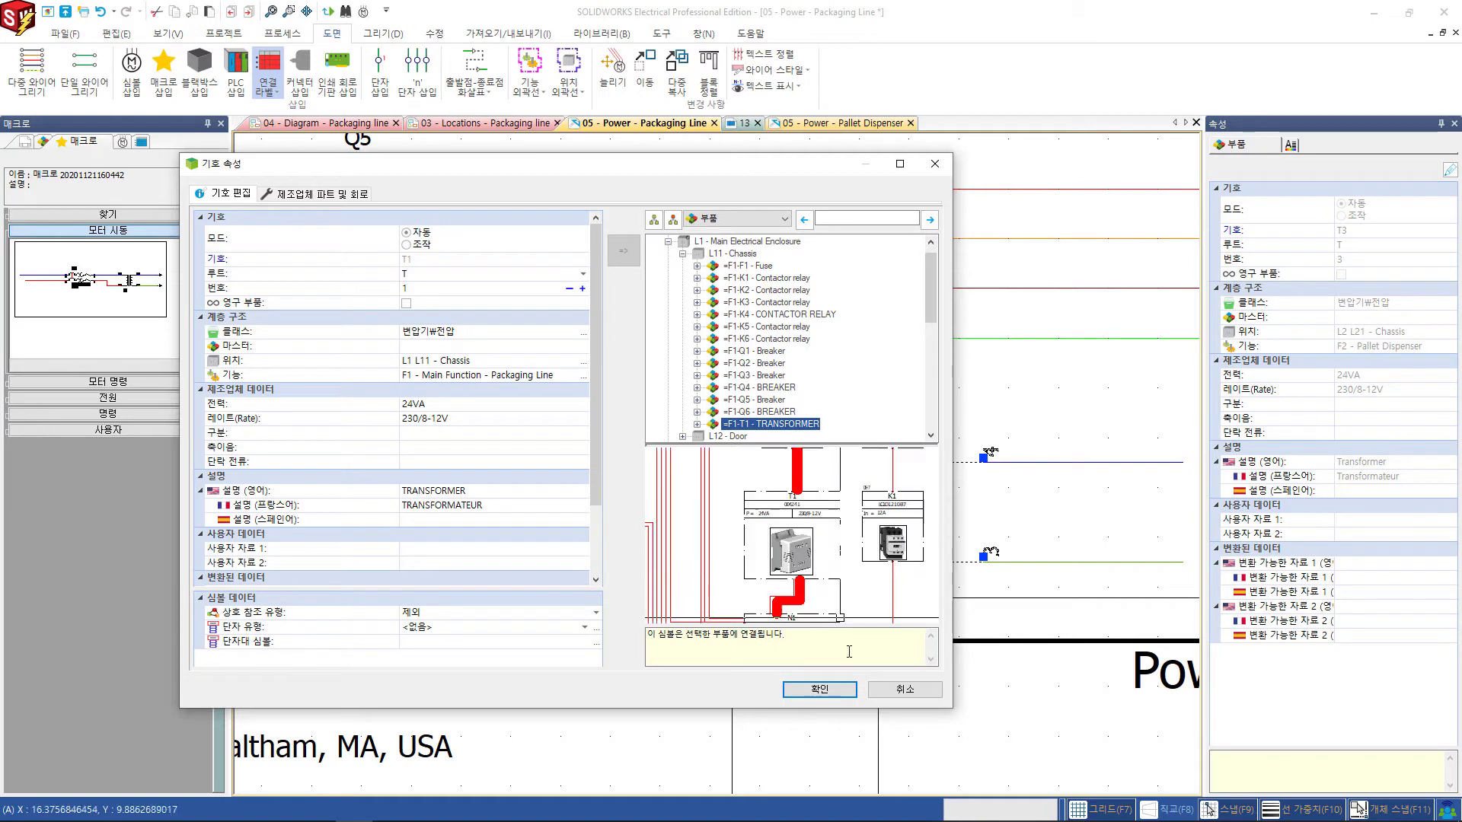
left_click(697, 424)
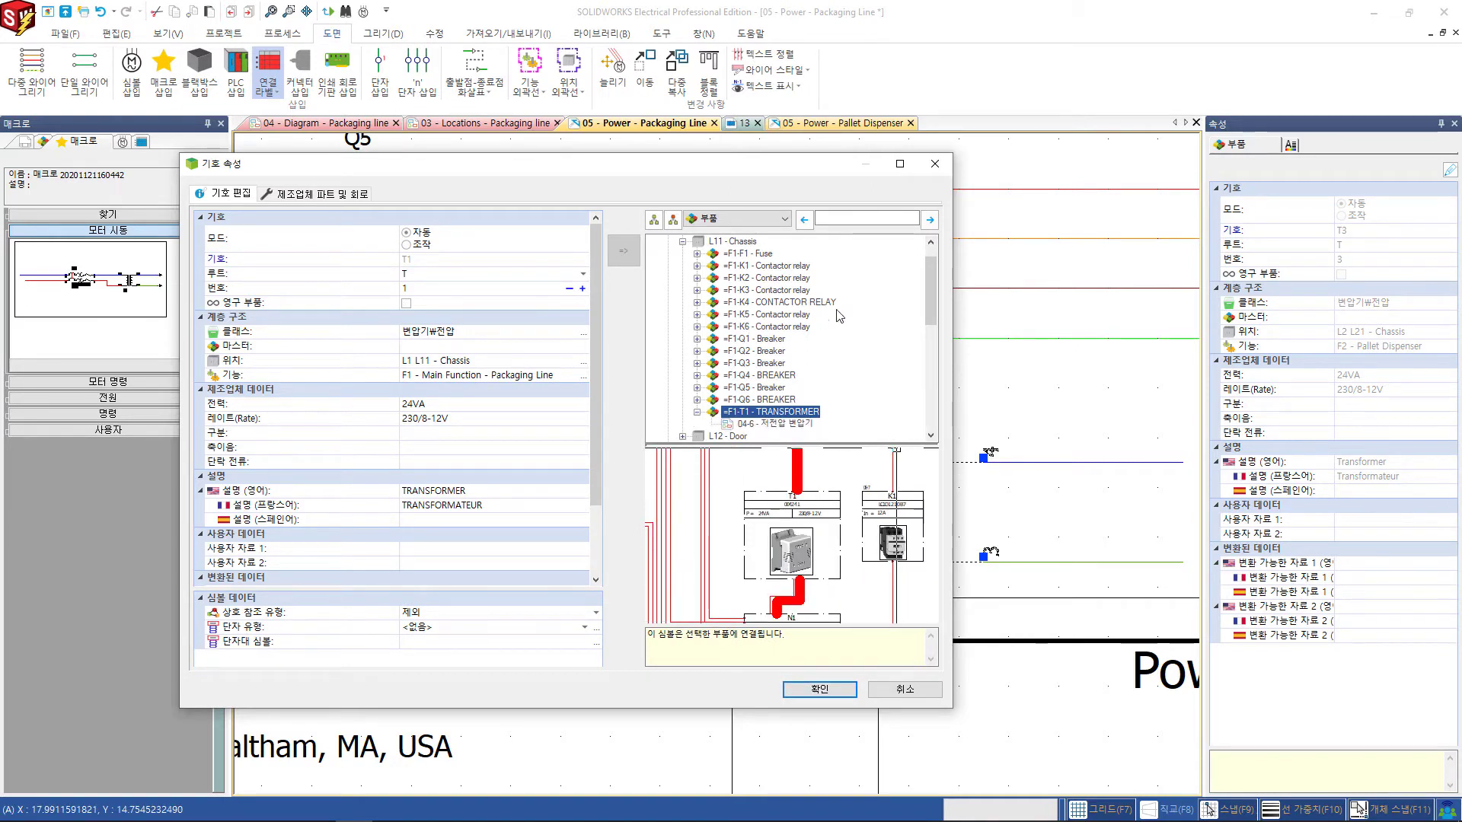
left_click_drag(929, 285, 929, 300)
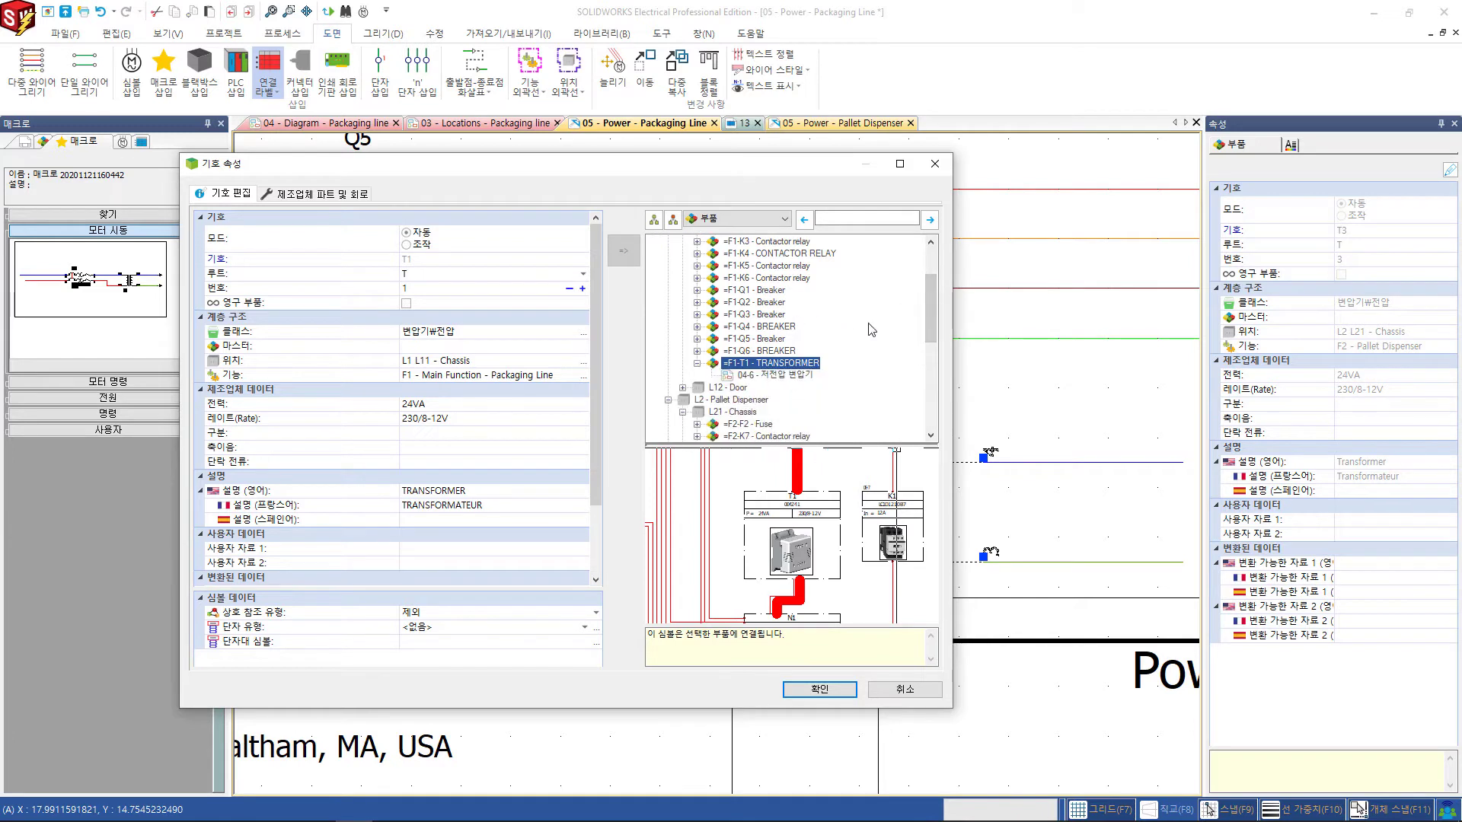
left_click_drag(930, 318, 939, 295)
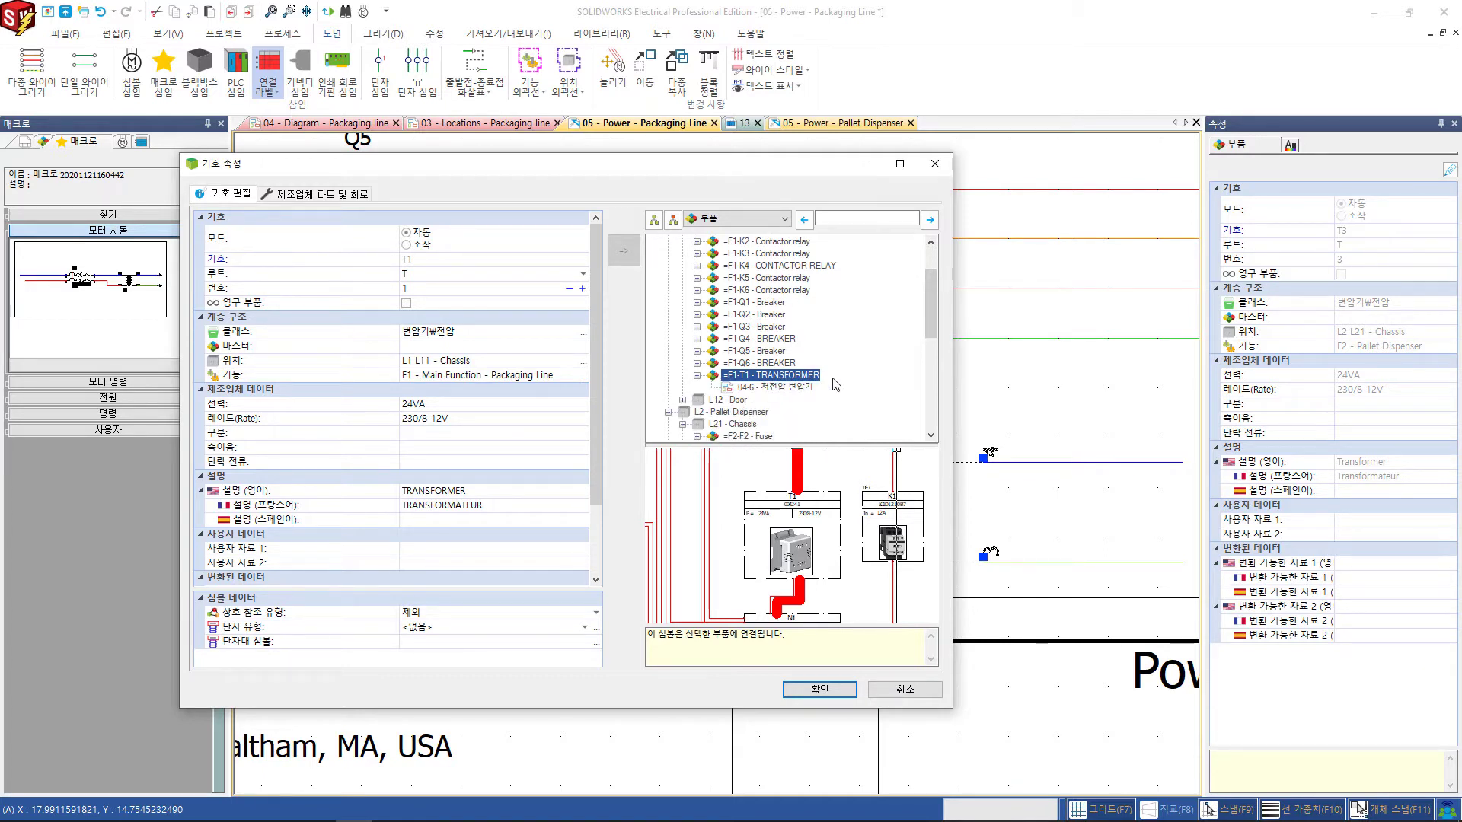
left_click(807, 389)
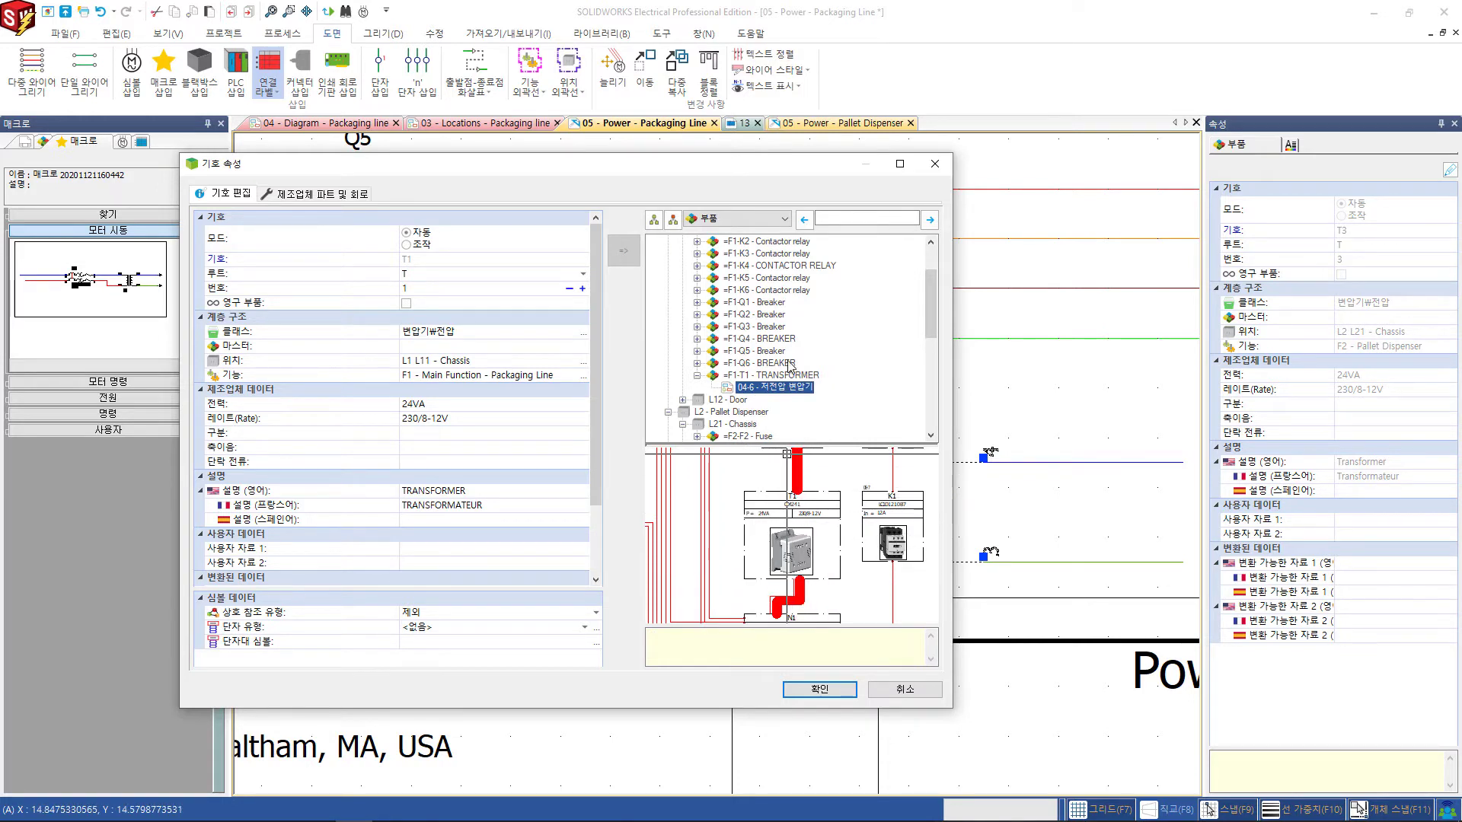
left_click(758, 376)
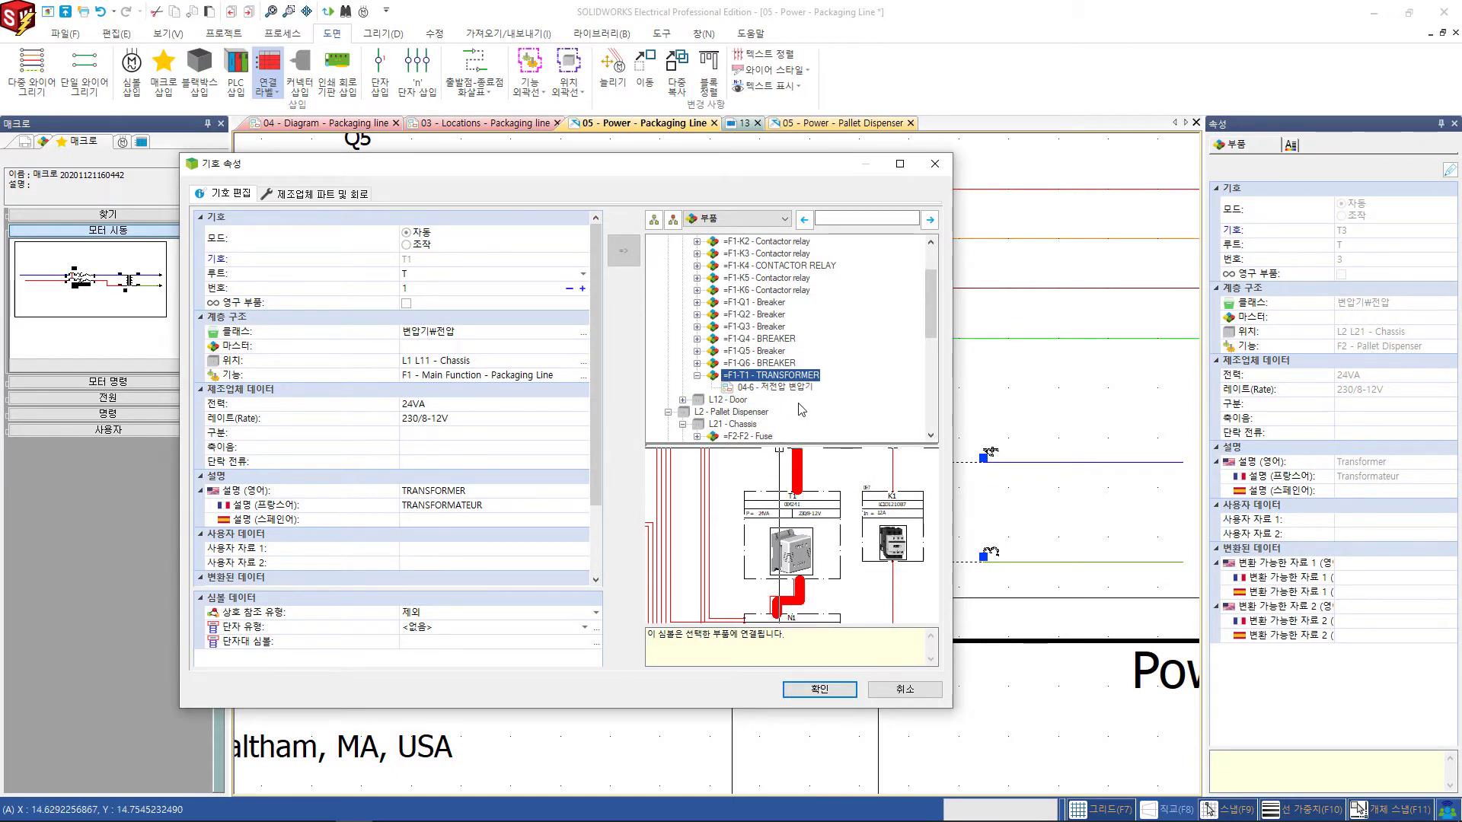
left_click(809, 690)
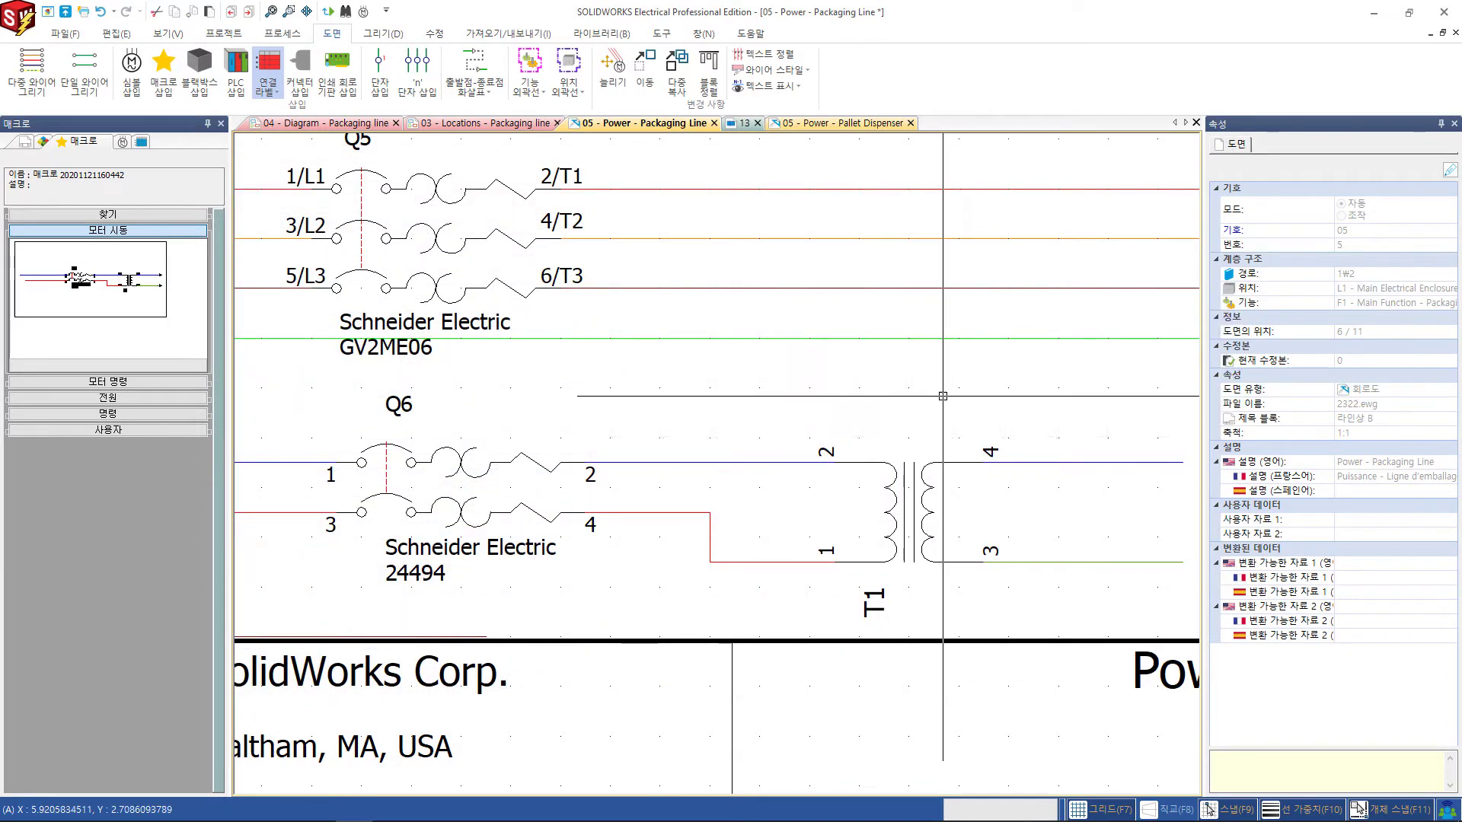
scroll(943, 396, "down", 1)
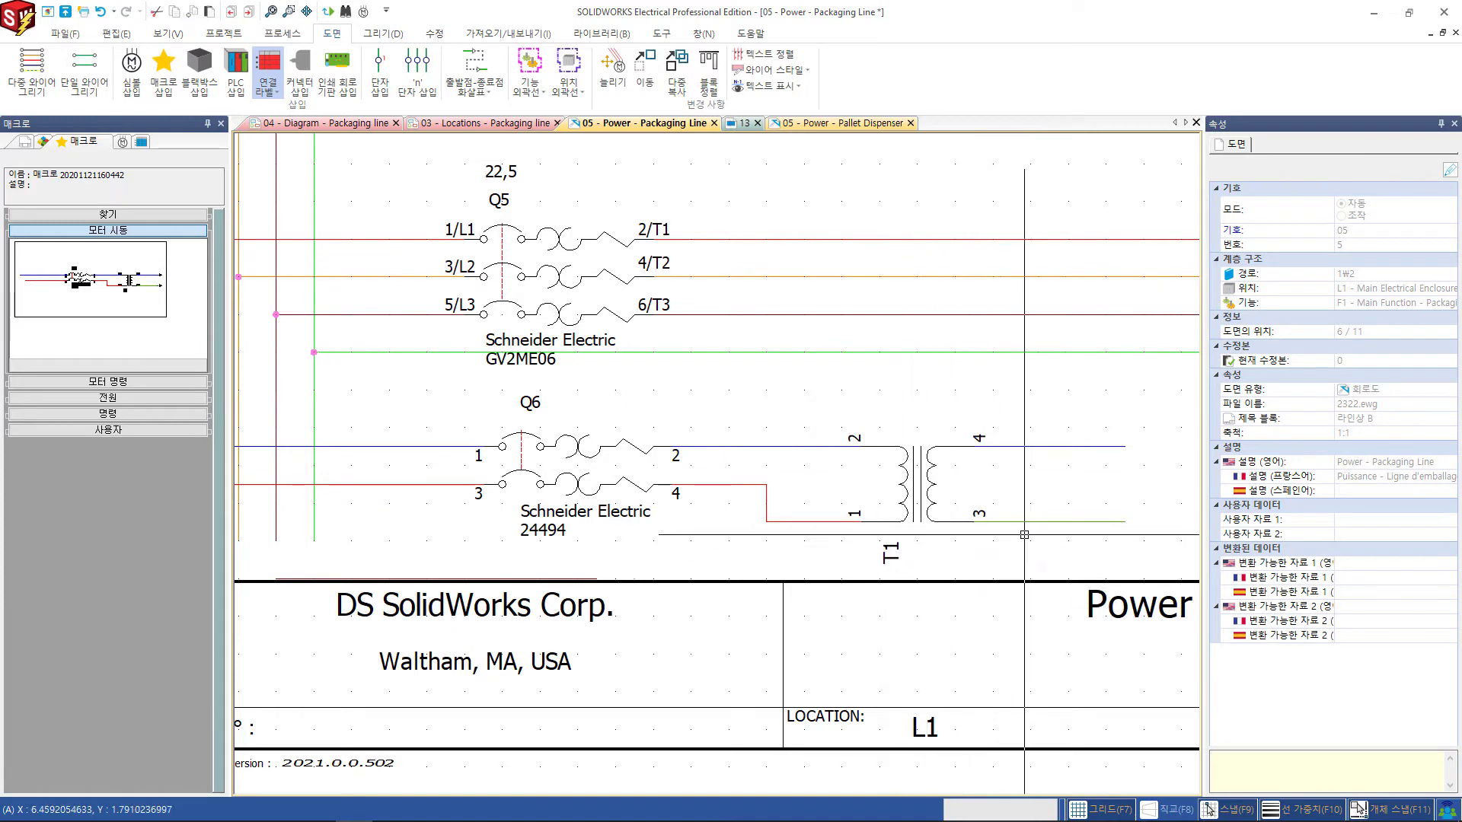
scroll(925, 533, "down", 1)
scroll(931, 509, "down", 1)
scroll(931, 509, "up", 1)
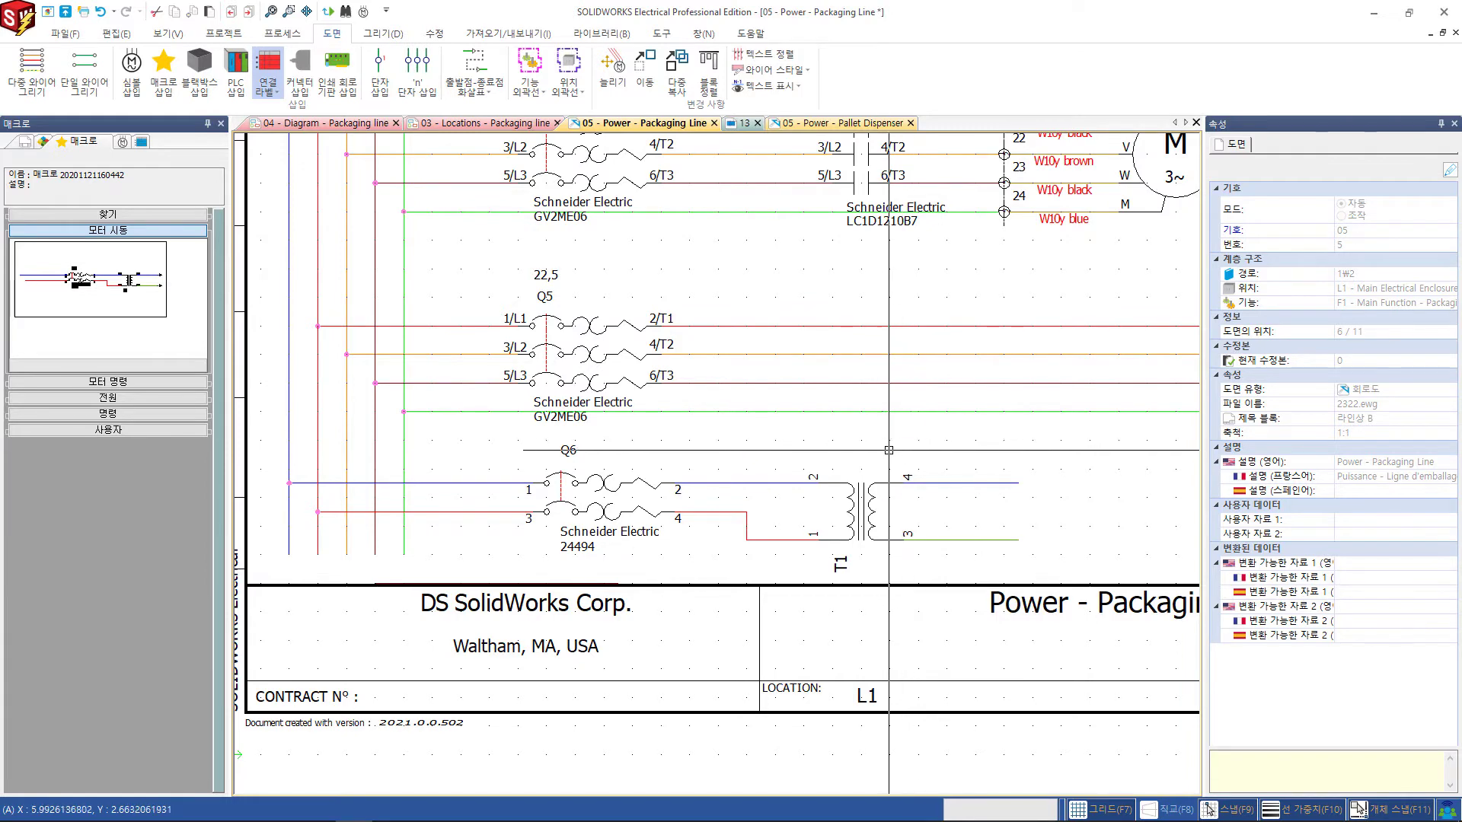
Add origin-destination arrows linking T1's two output wires to the blue and green PLC wires.
left_click(488, 93)
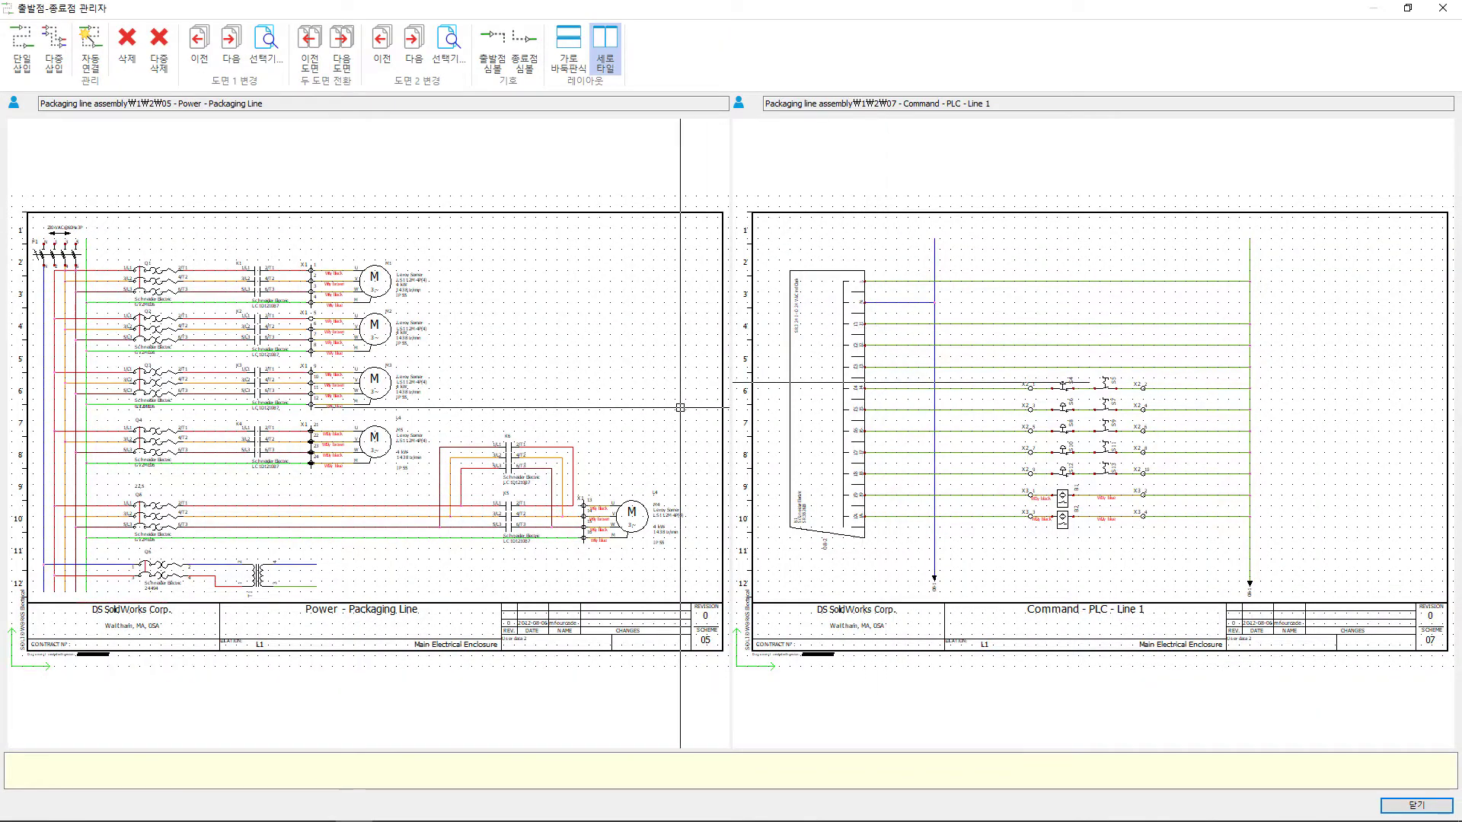
scroll(472, 495, "up", 1)
scroll(381, 525, "up", 1)
scroll(337, 545, "up", 1)
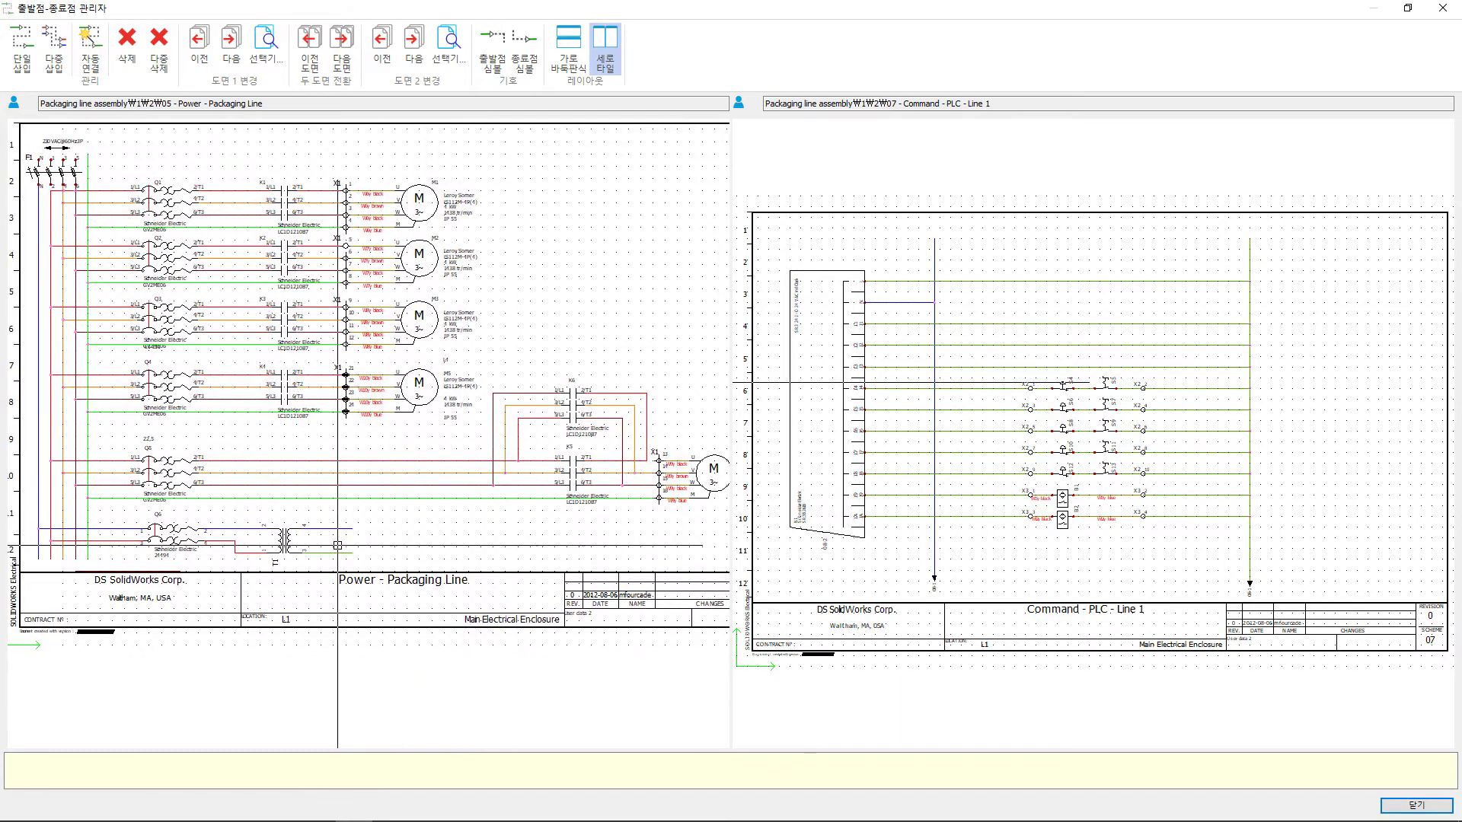
scroll(337, 545, "up", 1)
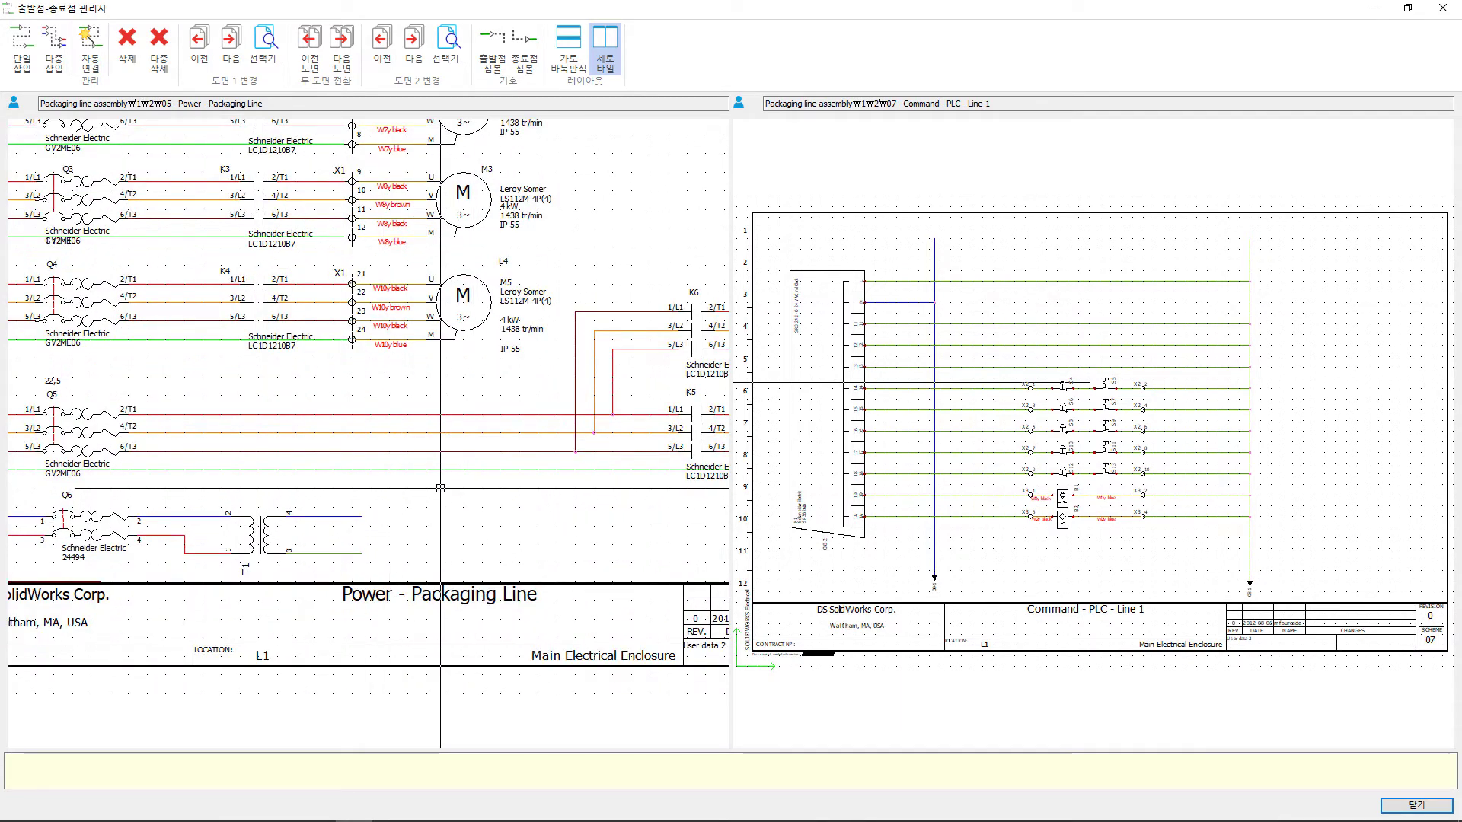
left_click(21, 38)
left_click(361, 516)
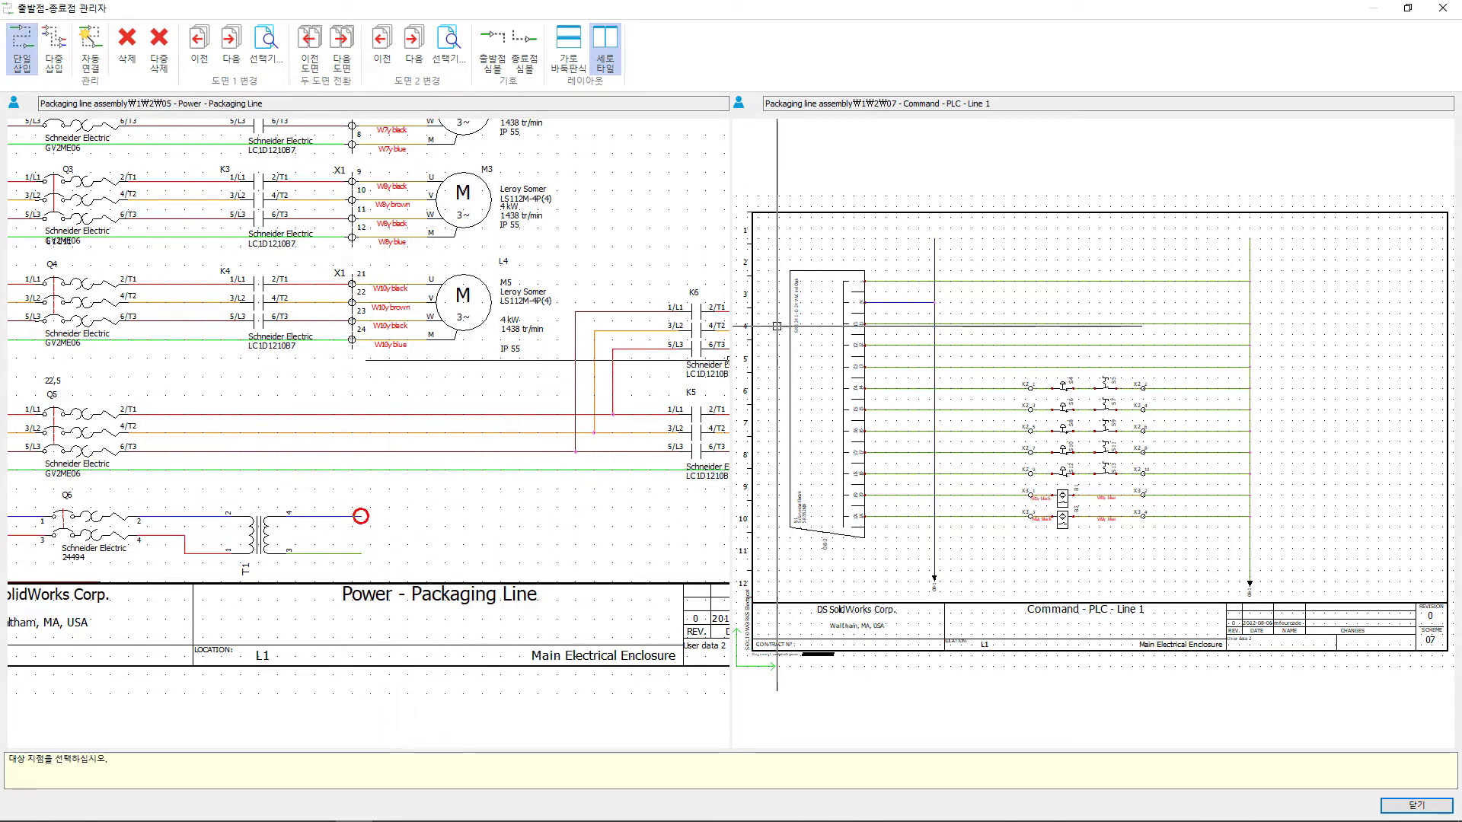
left_click(928, 240)
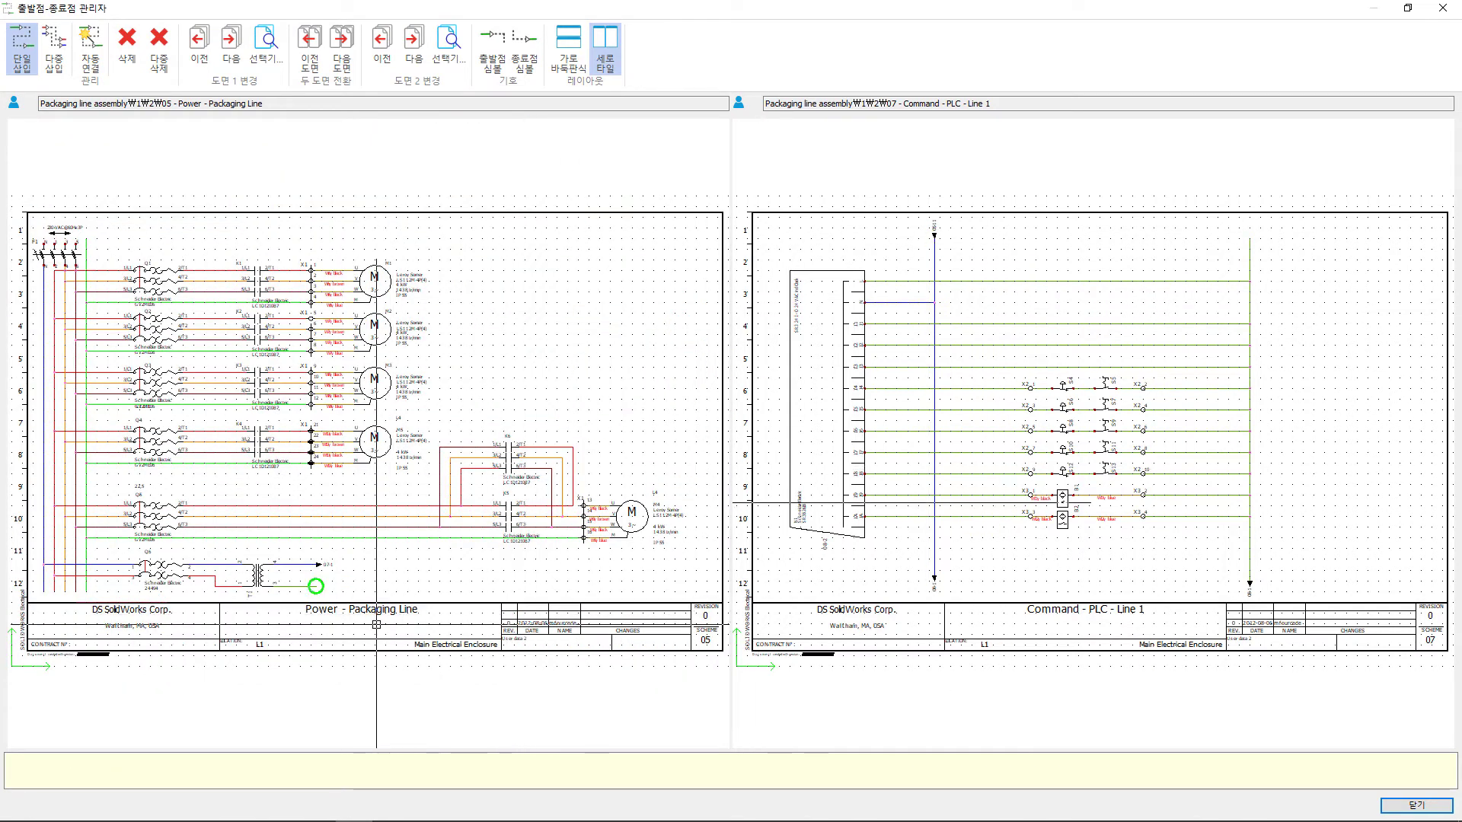
scroll(376, 624, "up", 1)
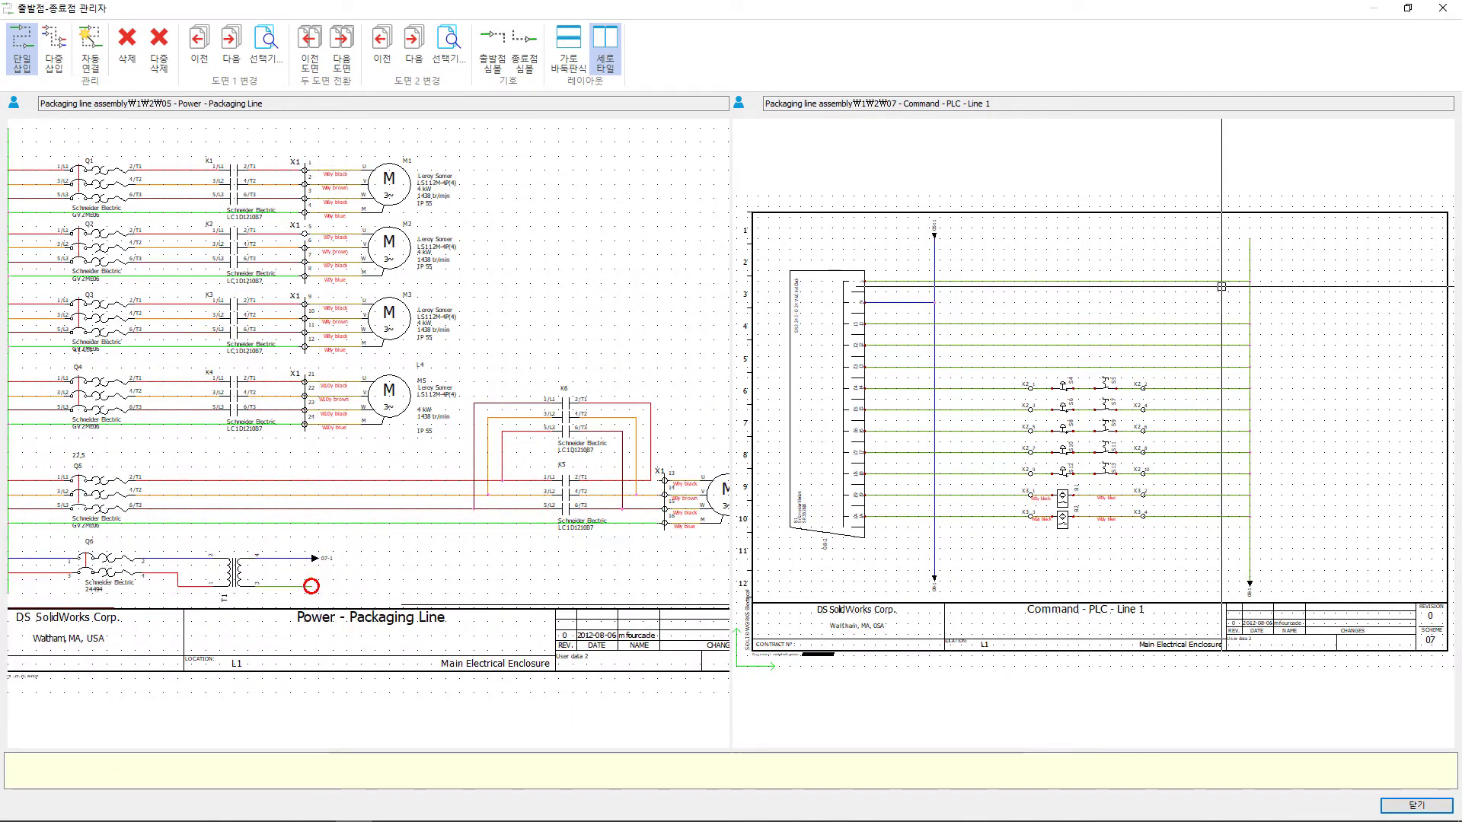
left_click(1263, 240)
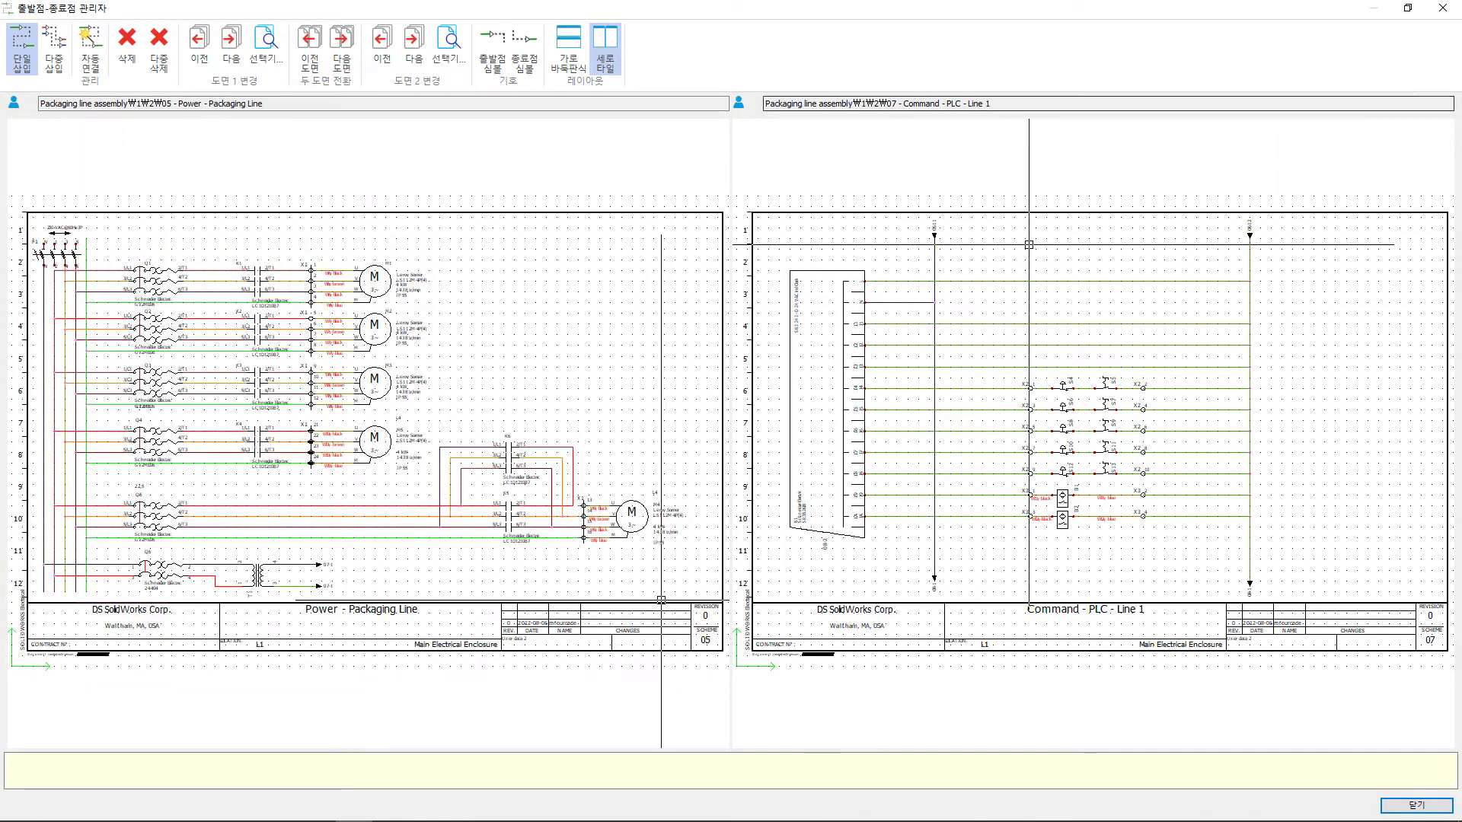
left_click(1452, 10)
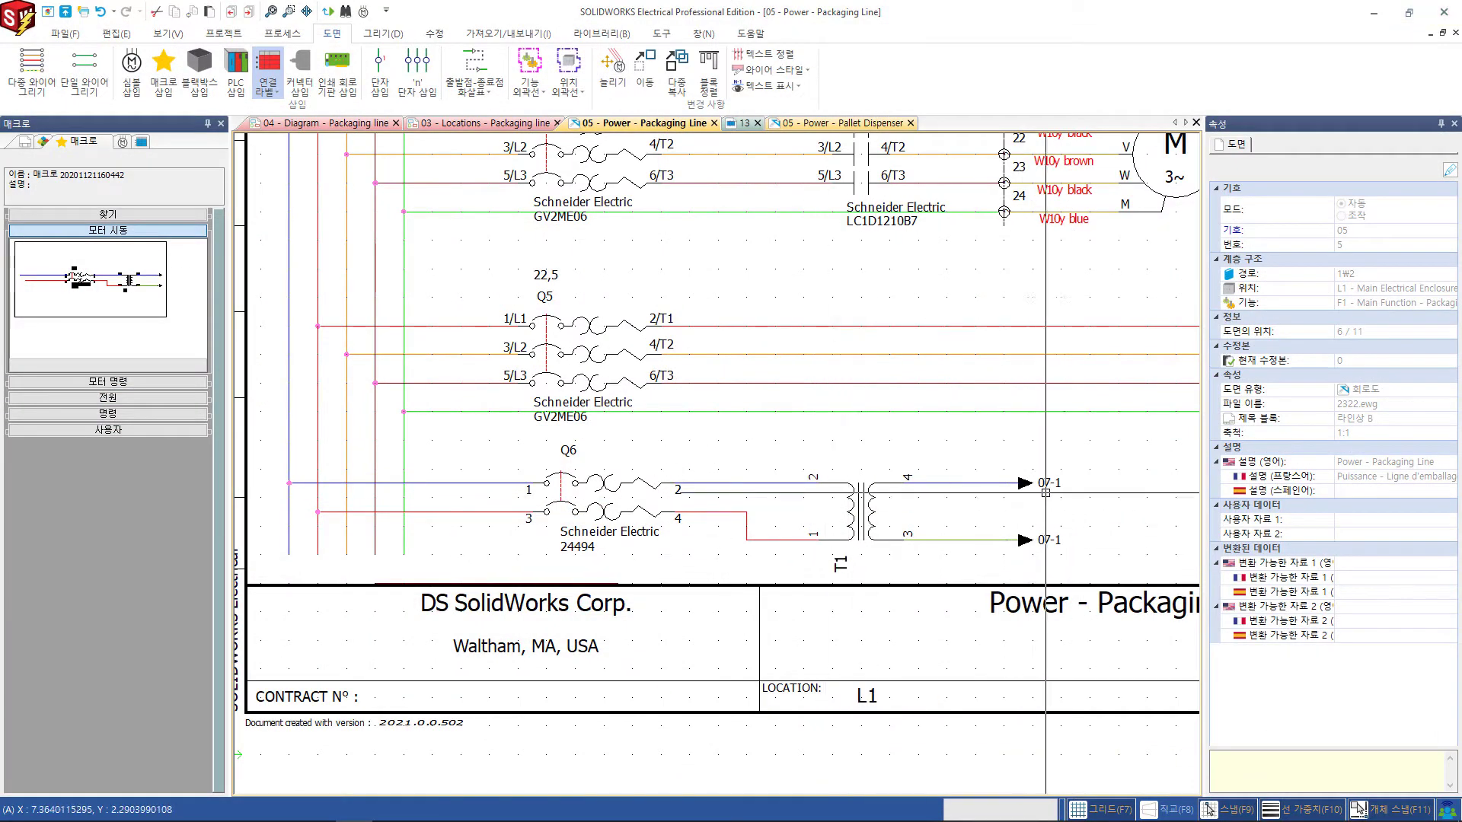
Center the 07-1 arrows near T1 and select the upper 07-1 arrow's reference label.
scroll(779, 525, "up", 3)
scroll(779, 525, "up", 2)
middle_click_drag(778, 525, 727, 526)
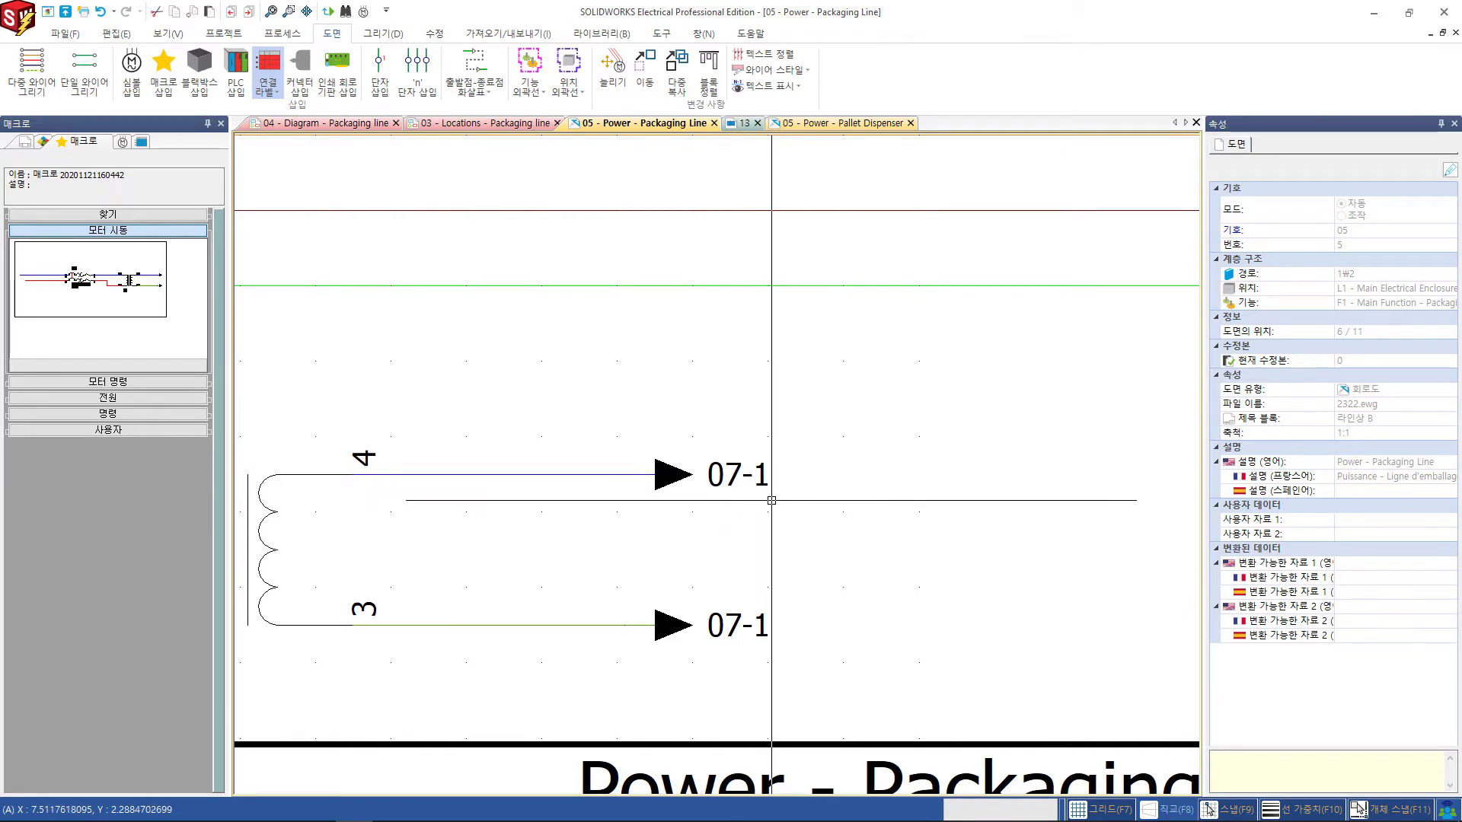
left_click(733, 471)
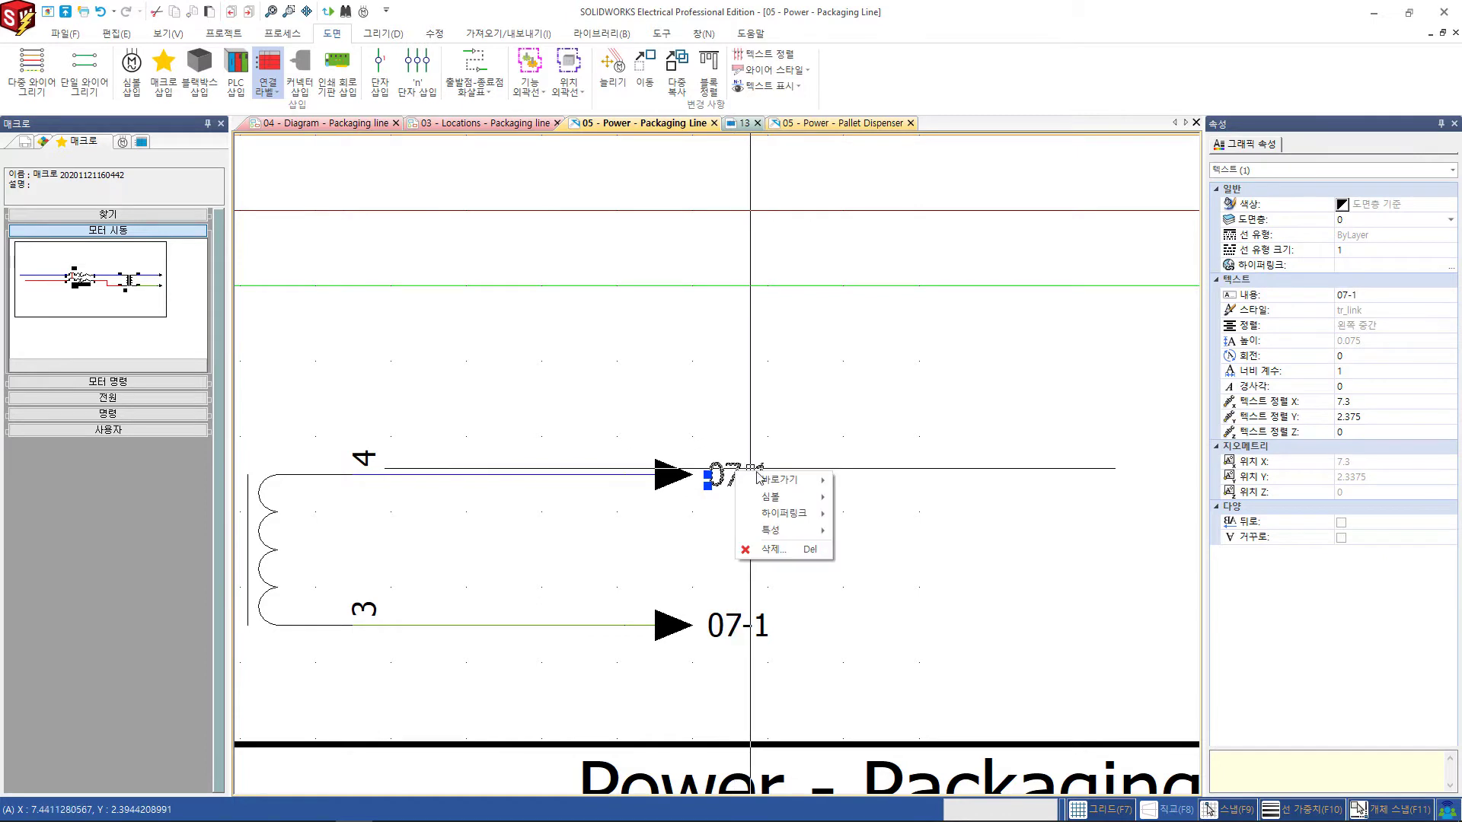
Jump to the upper 07-1 arrow's destination and fit the Command - PLC - Line 1 sheet.
mouse_move(785, 480)
left_click(899, 501)
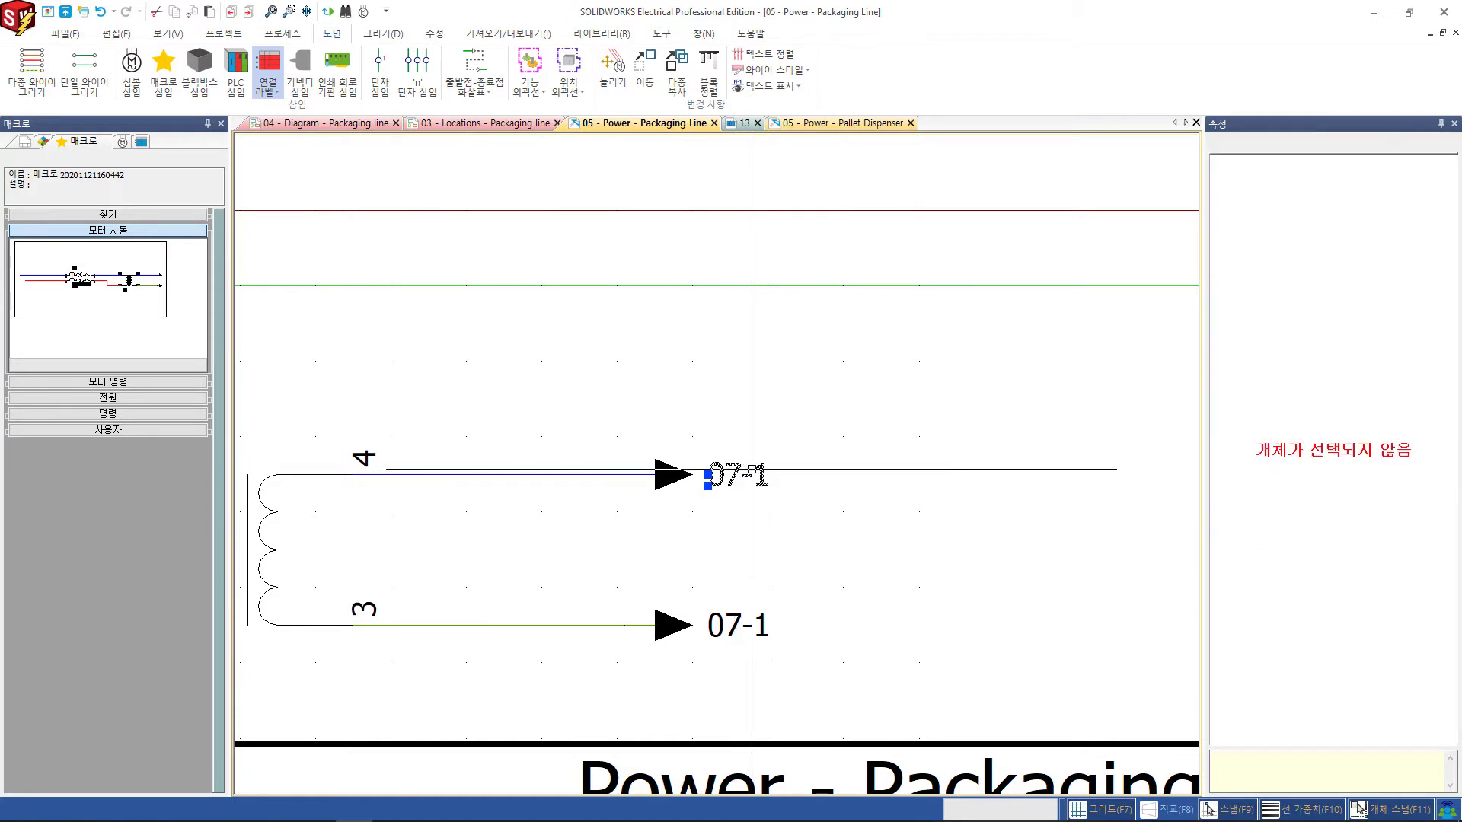
scroll(899, 482, "down", 2)
scroll(899, 495, "down", 2)
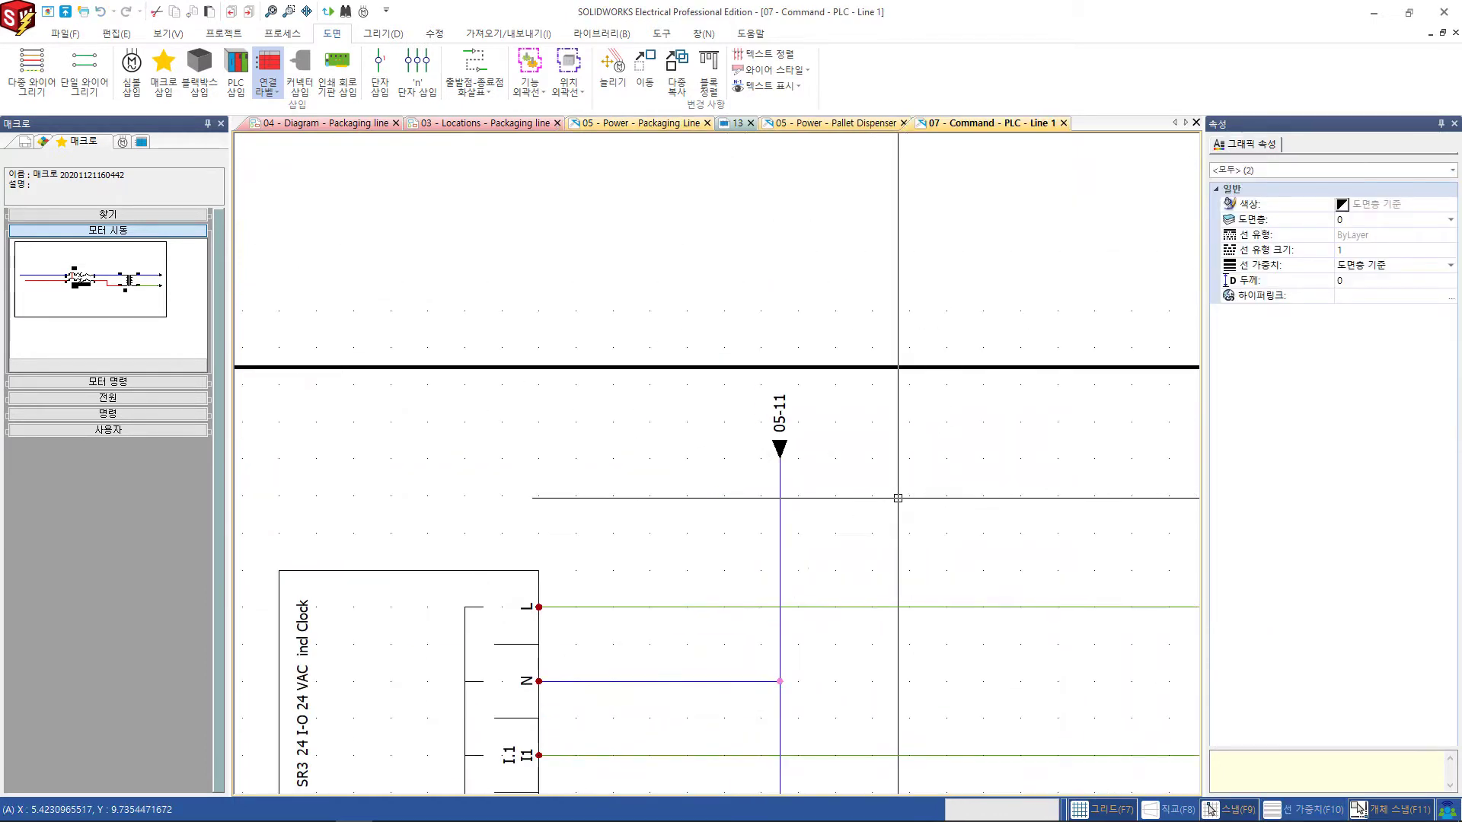
middle_click(891, 450)
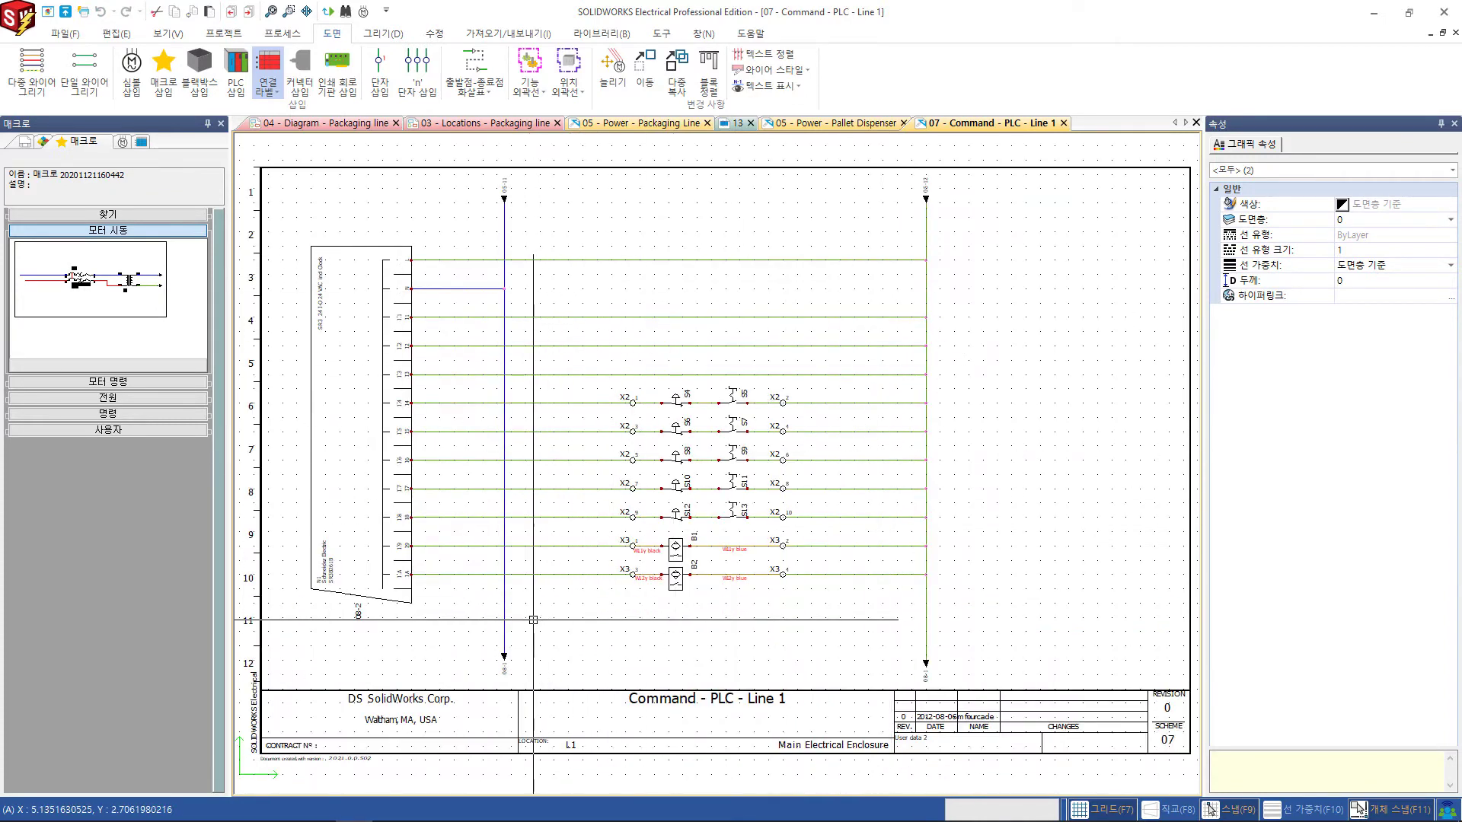
scroll(503, 638, "up", 4)
Follow the 08-1 arrow to Command - PLC - Line 2 and frame the K1–K4 coil circuits.
left_click(512, 725)
right_click(515, 727)
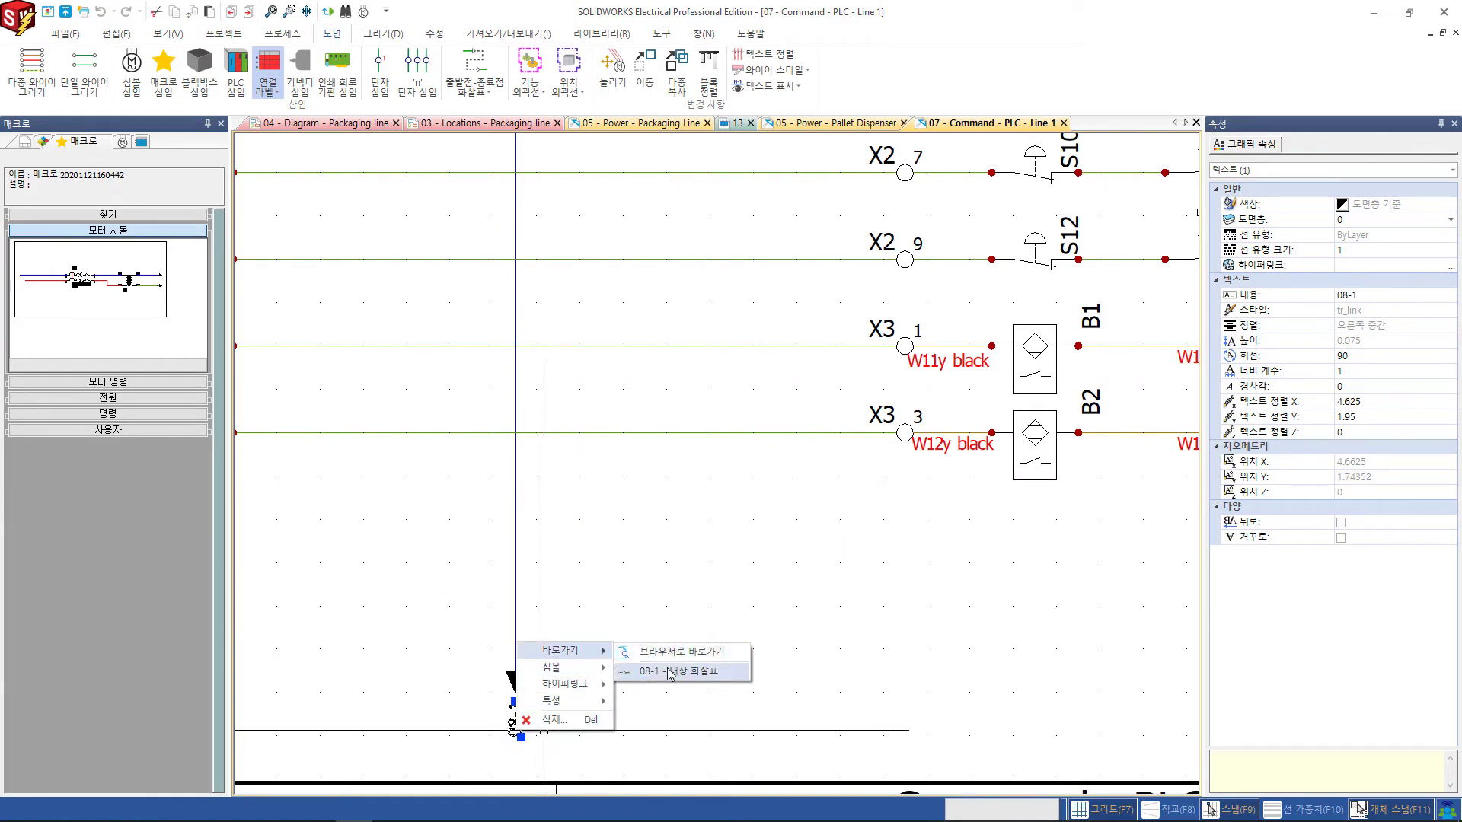
left_click(676, 671)
scroll(671, 659, "down", 2)
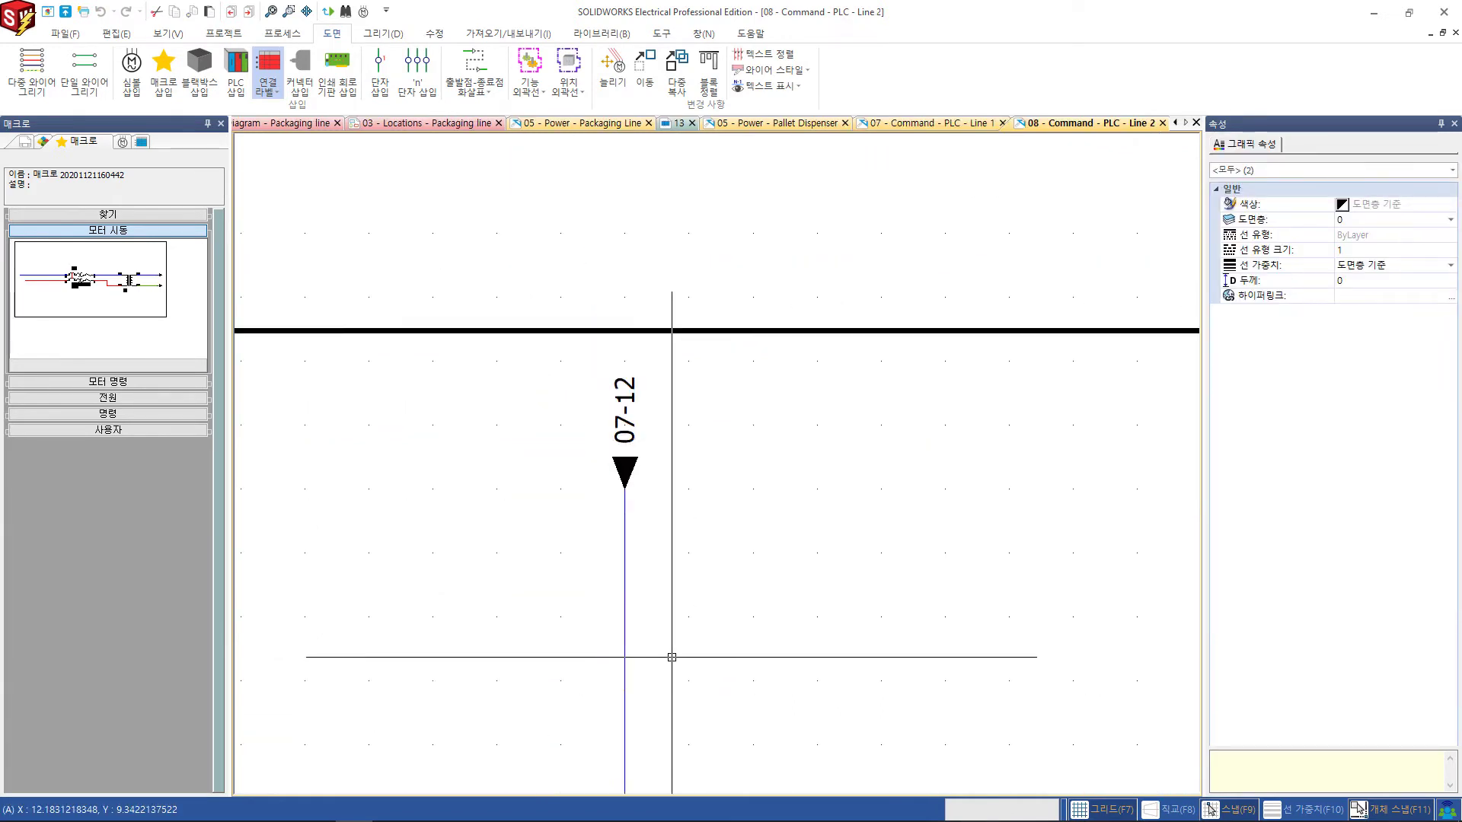
scroll(678, 655, "down", 2)
middle_click_drag(737, 607, 971, 217)
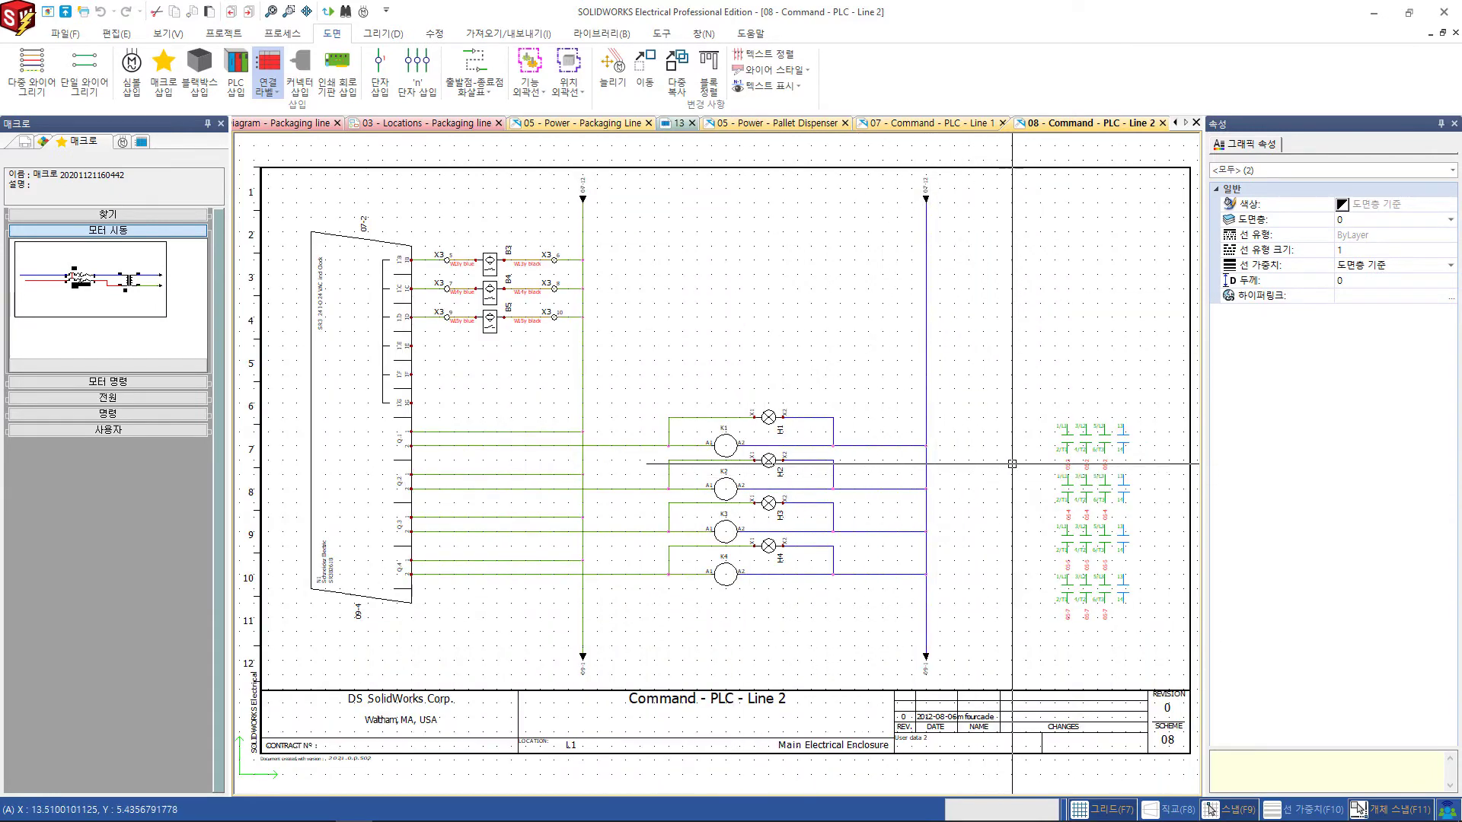
scroll(1019, 434, "up", 1)
scroll(1010, 441, "up", 1)
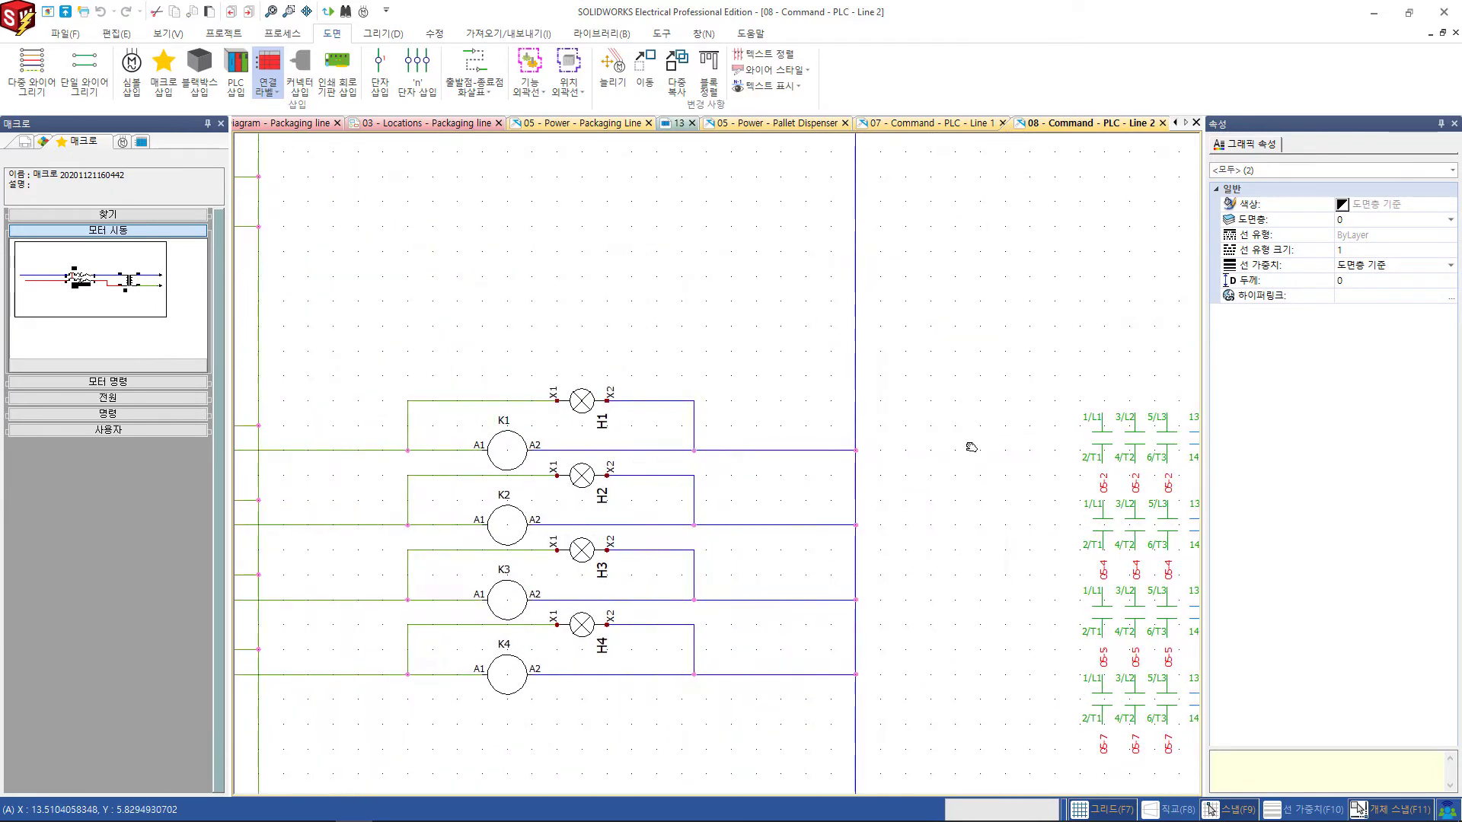
middle_click_drag(1009, 441, 895, 440)
scroll(895, 440, "up", 1)
scroll(895, 440, "down", 1)
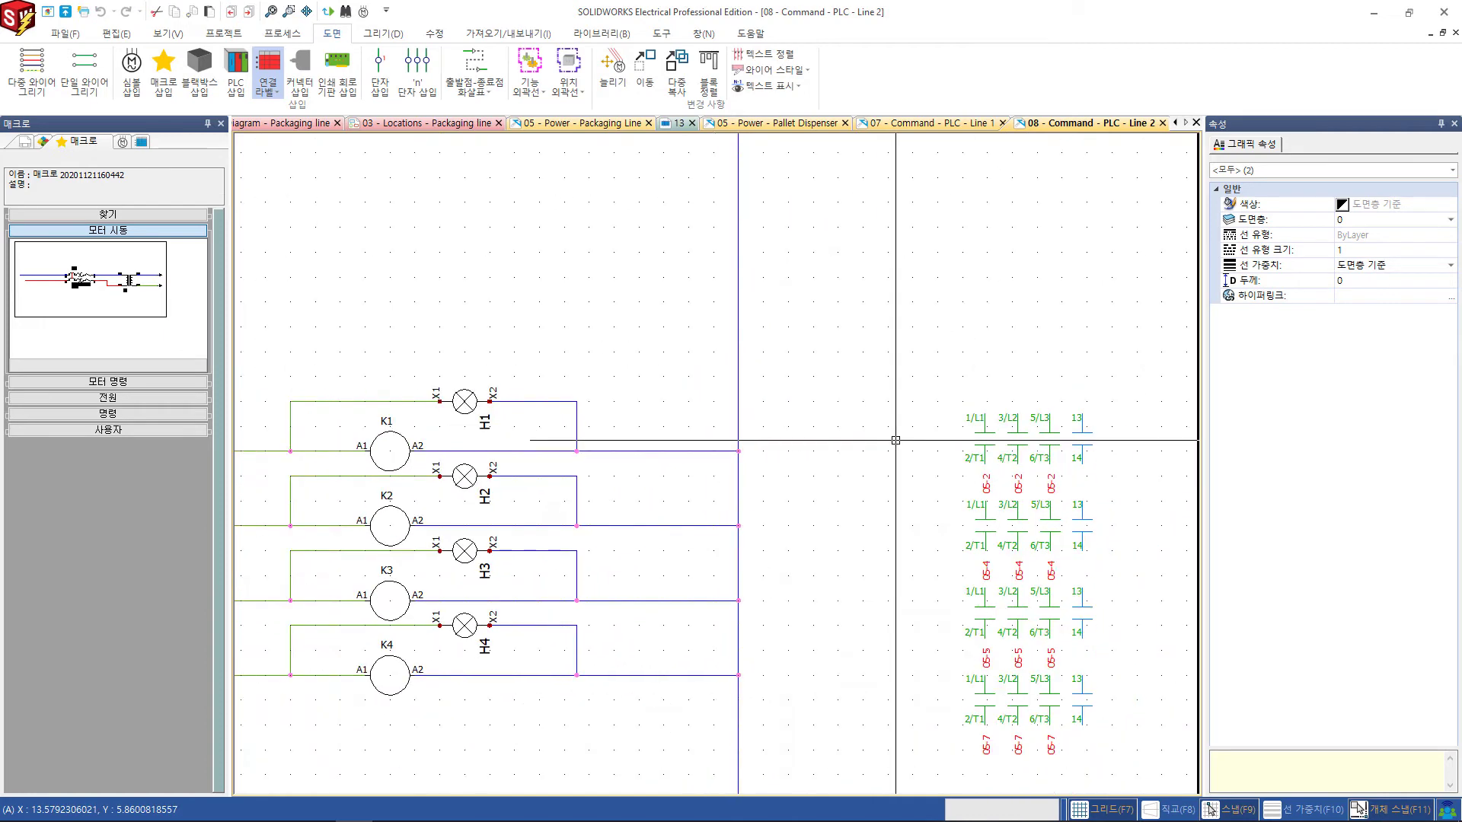
scroll(799, 431, "up", 1)
middle_click_drag(711, 424, 773, 412)
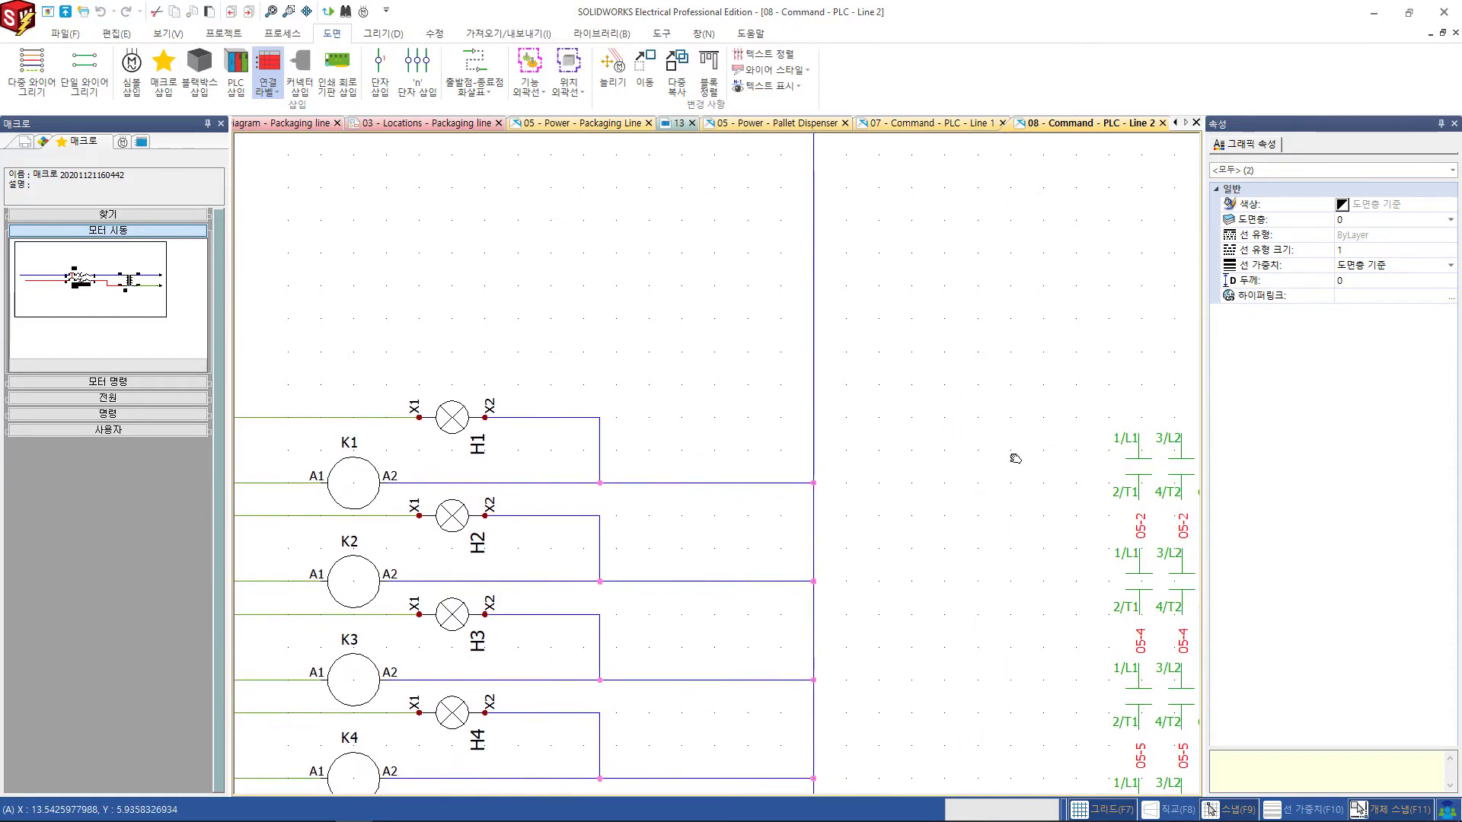
mouse_move(1012, 463)
middle_mouse_down()
mouse_move(1039, 460)
mouse_move(956, 466)
middle_mouse_up()
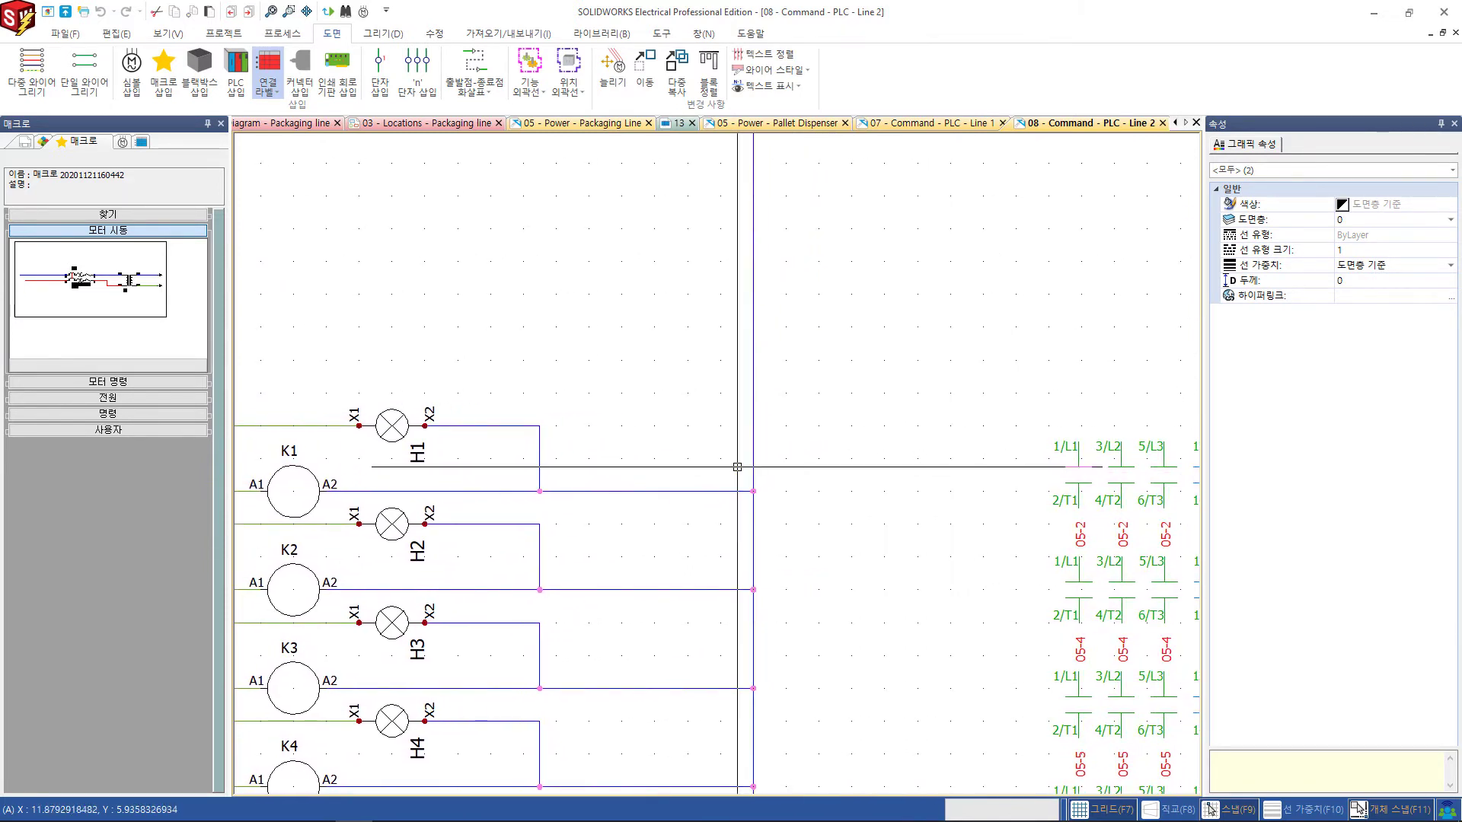
scroll(892, 476, "down", 1)
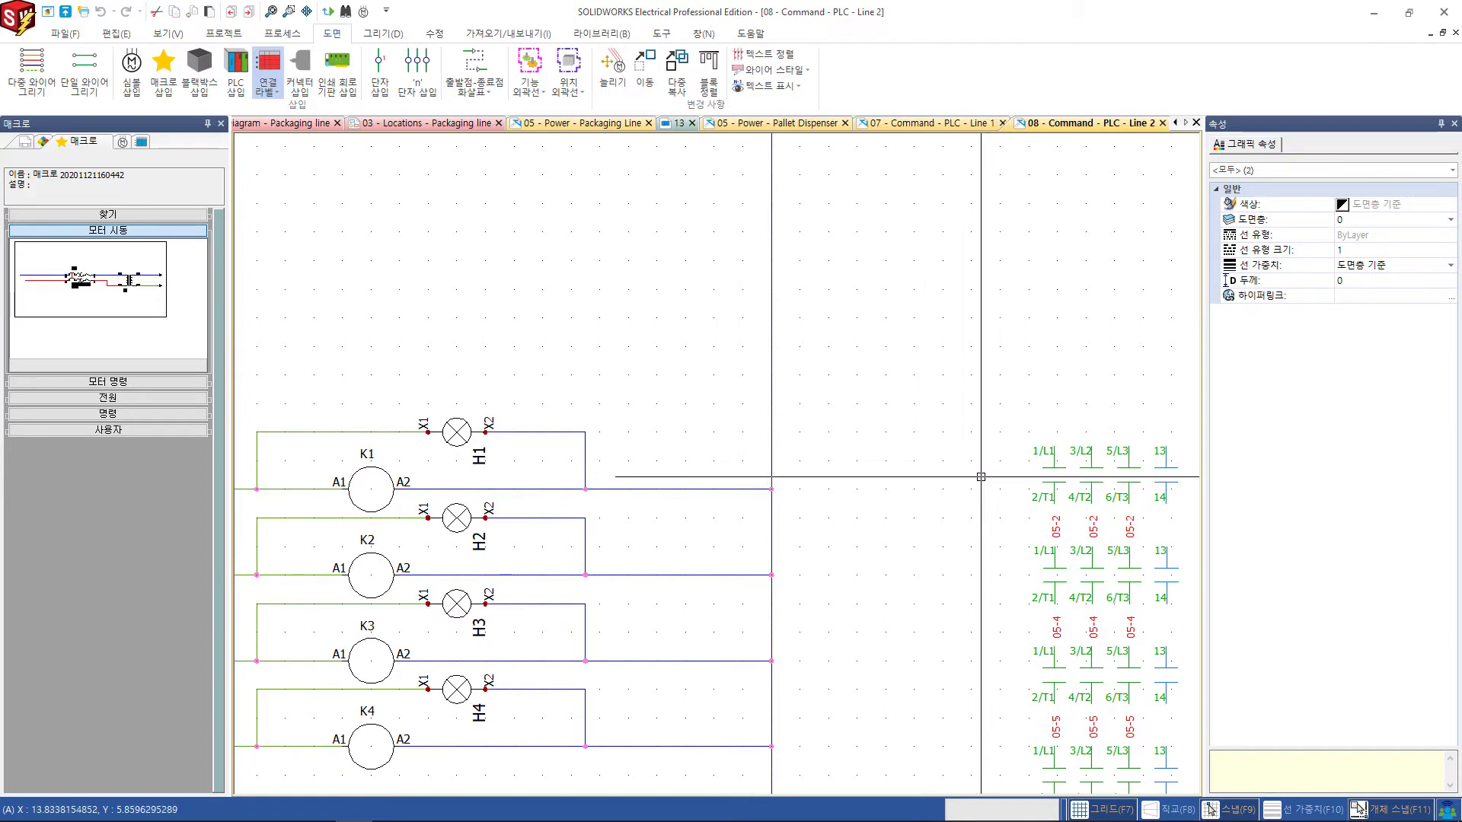
middle_click_drag(969, 464, 941, 462)
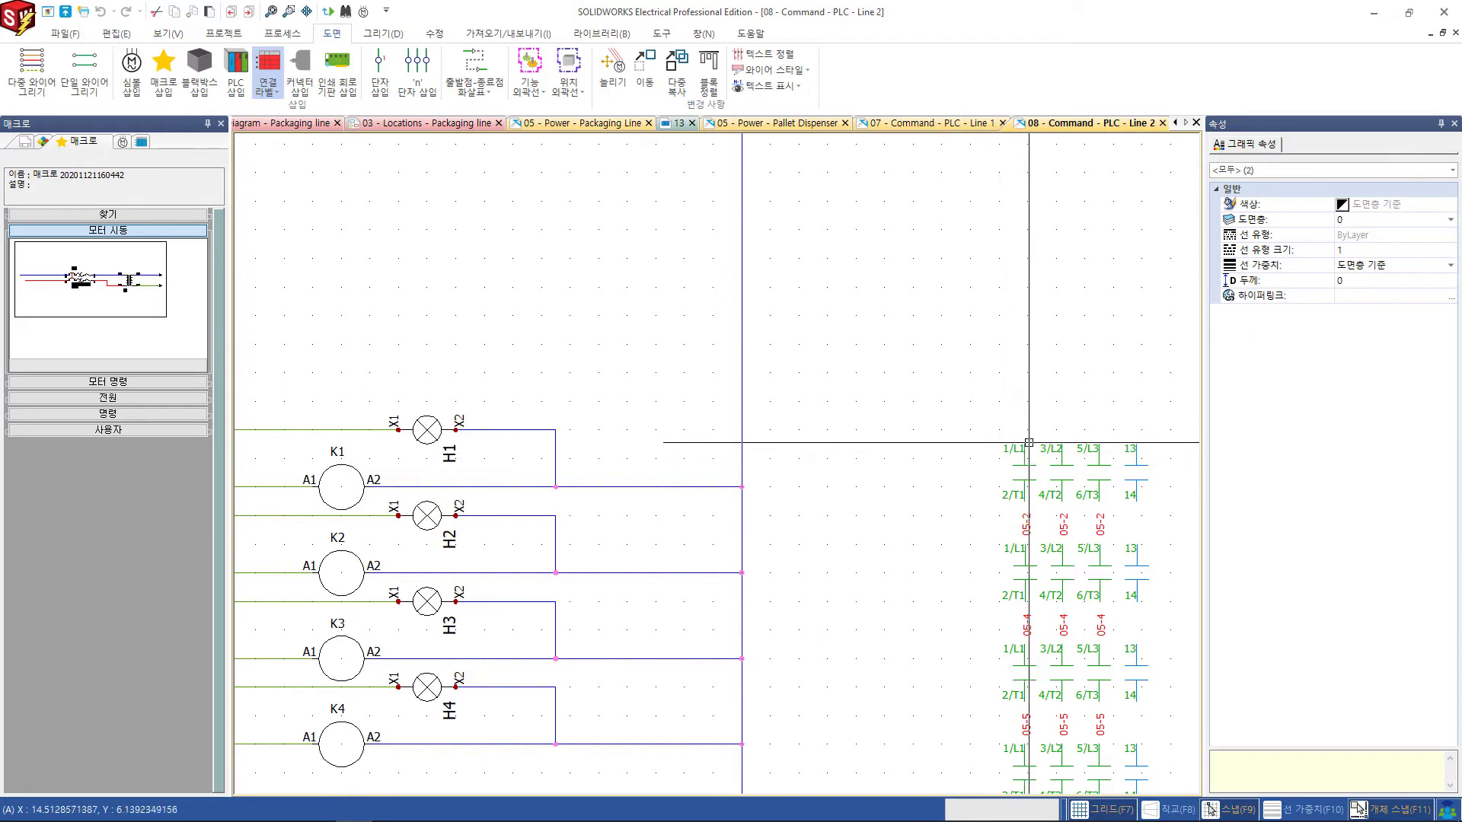
left_click(361, 476)
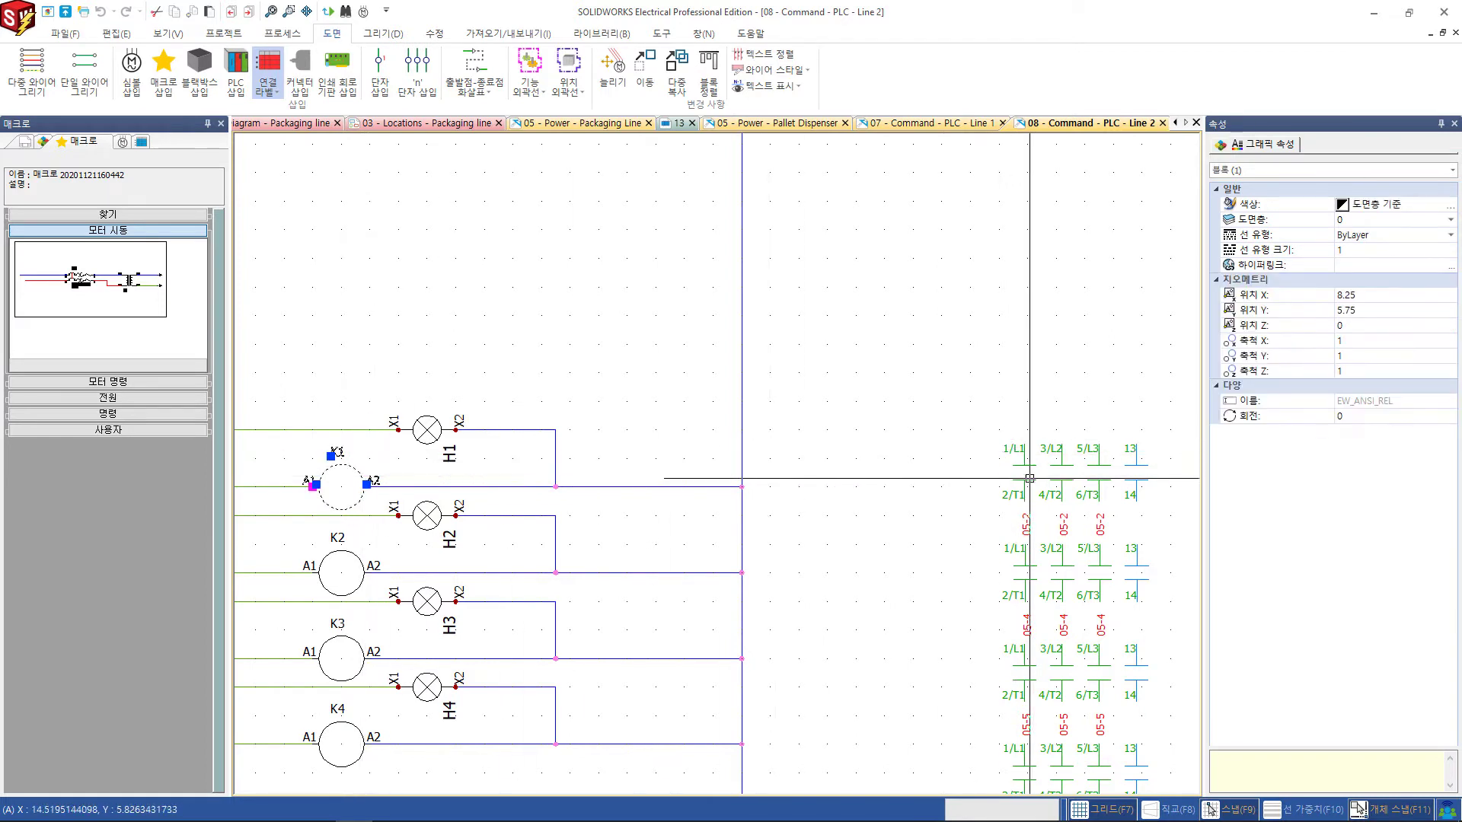
scroll(1097, 416, "up", 1)
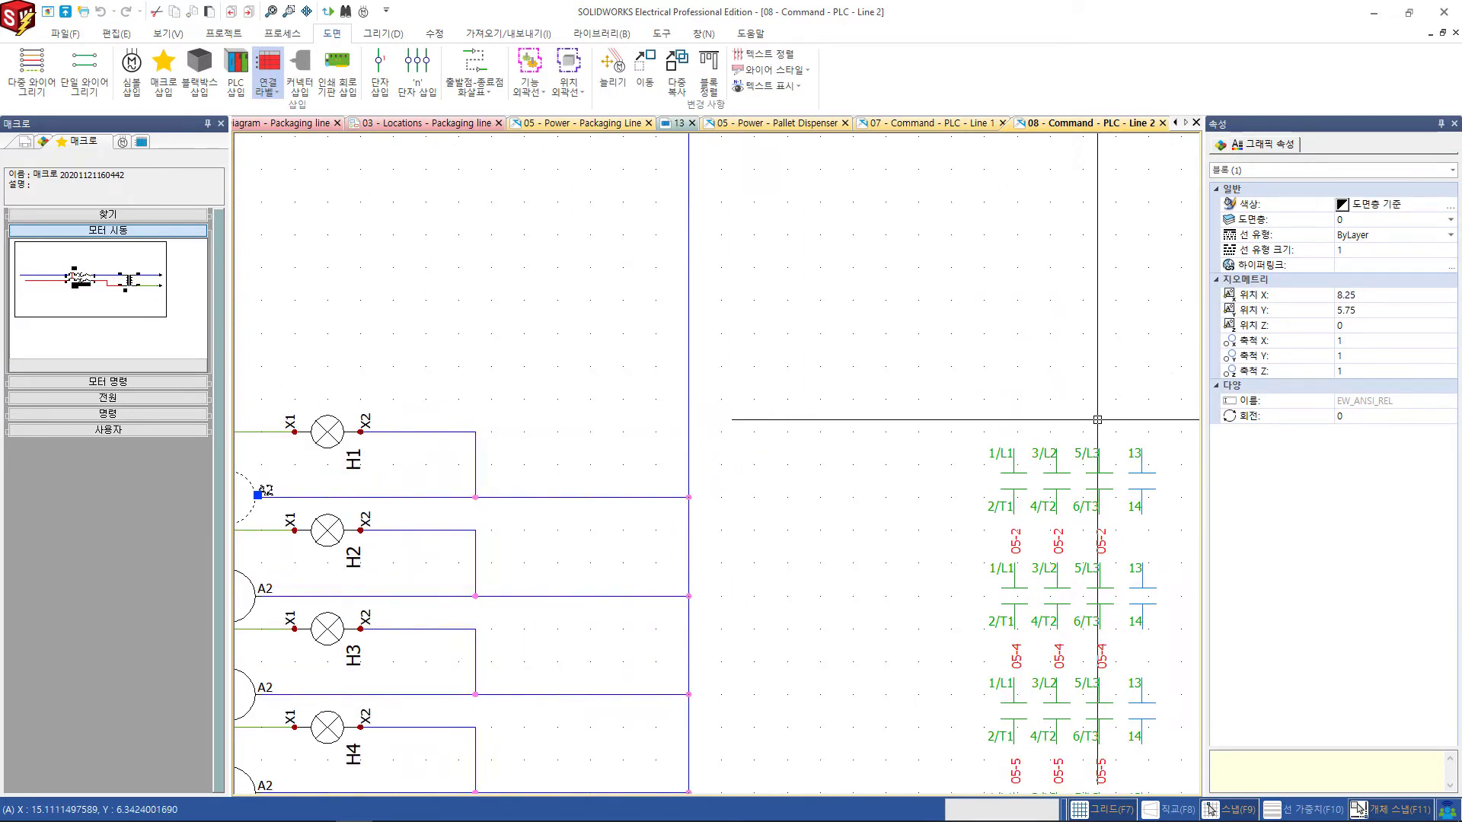
scroll(1097, 420, "down", 1)
scroll(462, 482, "up", 1)
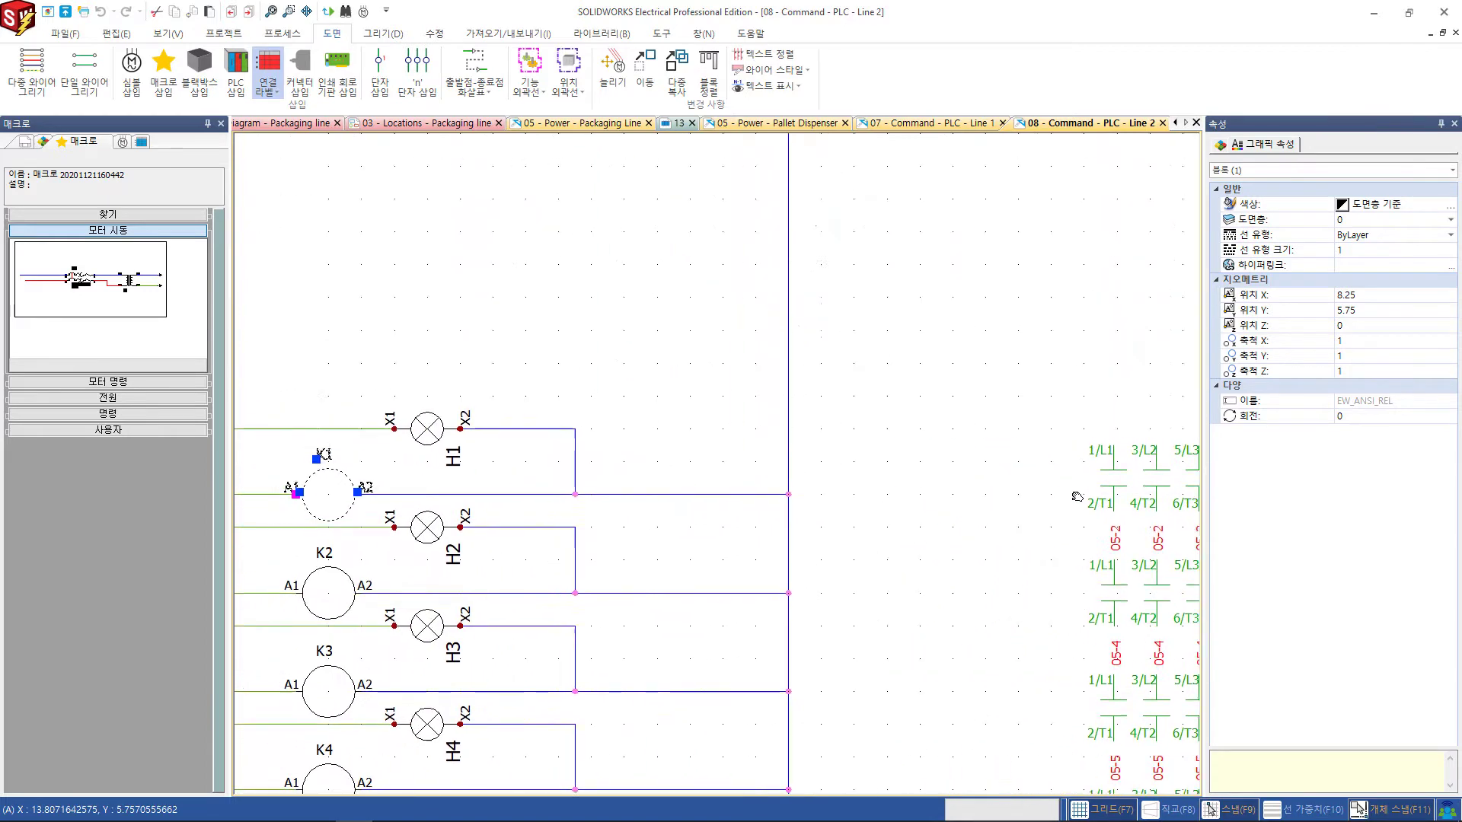
scroll(392, 468, "up", 1)
key("Escape")
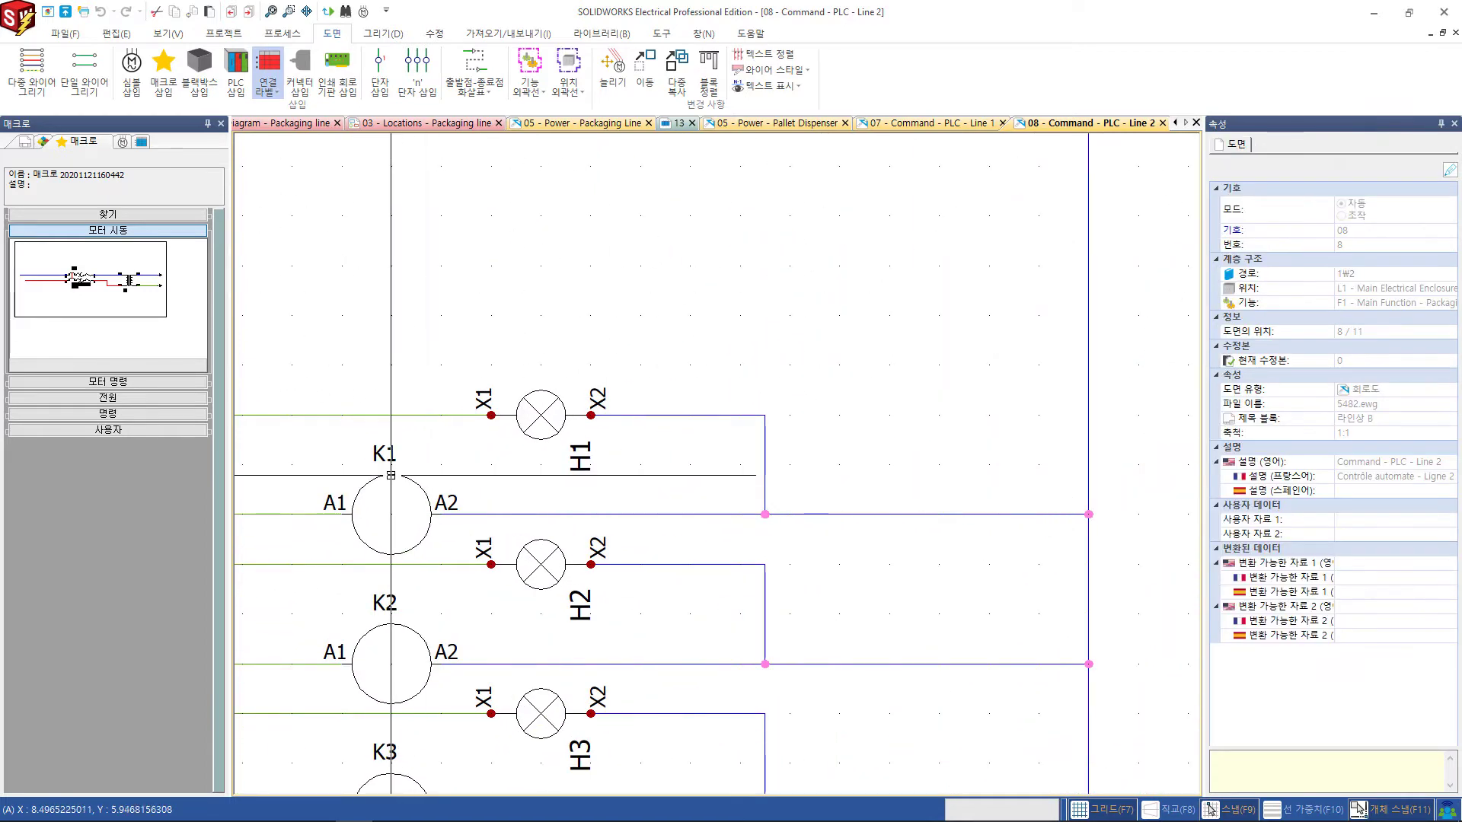
scroll(518, 297, "down", 1)
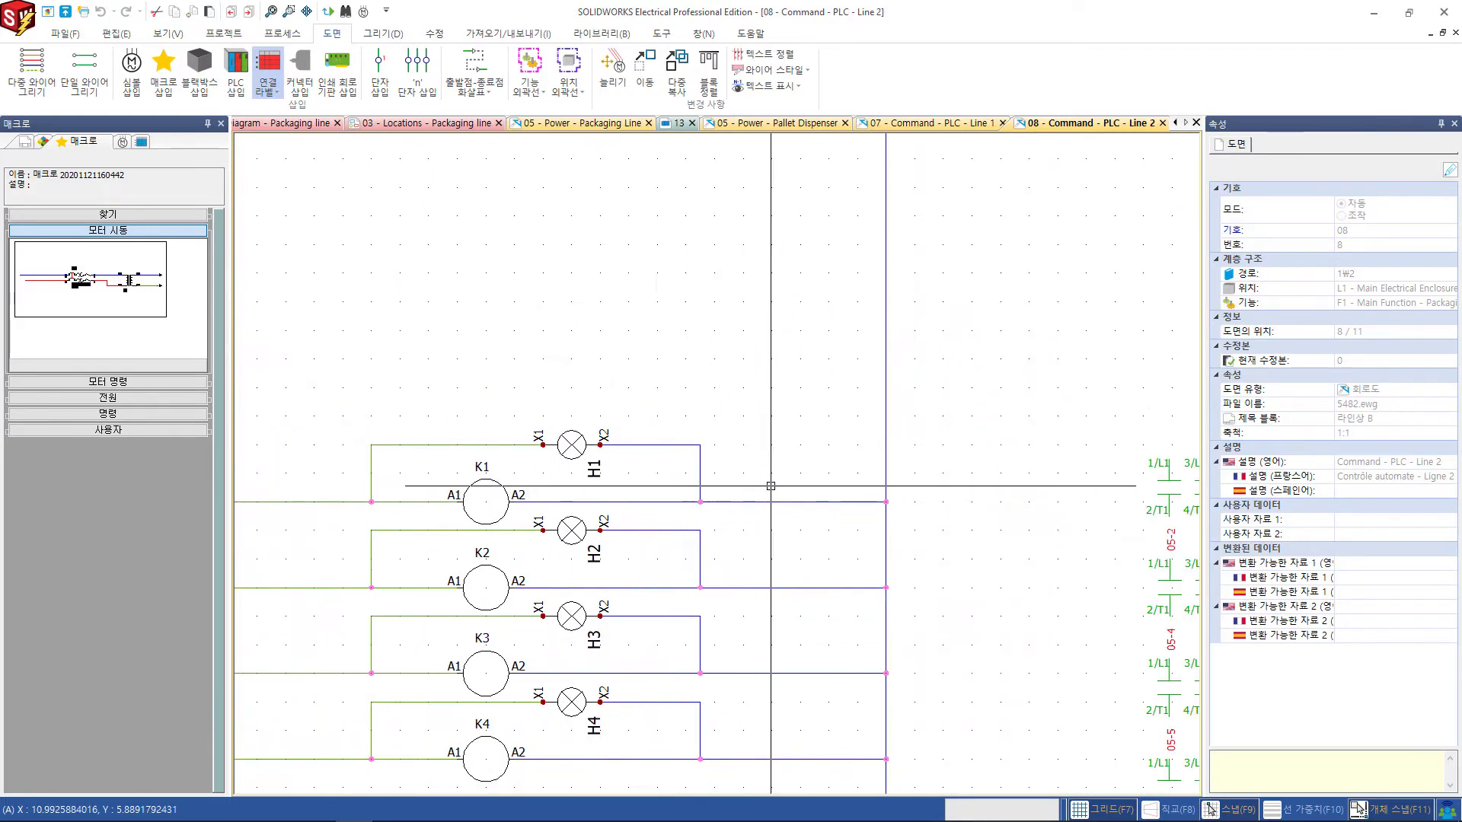
mouse_move(518, 297)
middle_mouse_down()
mouse_move(1023, 472)
mouse_move(738, 473)
middle_mouse_up()
scroll(875, 487, "up", 1)
scroll(876, 510, "up", 1)
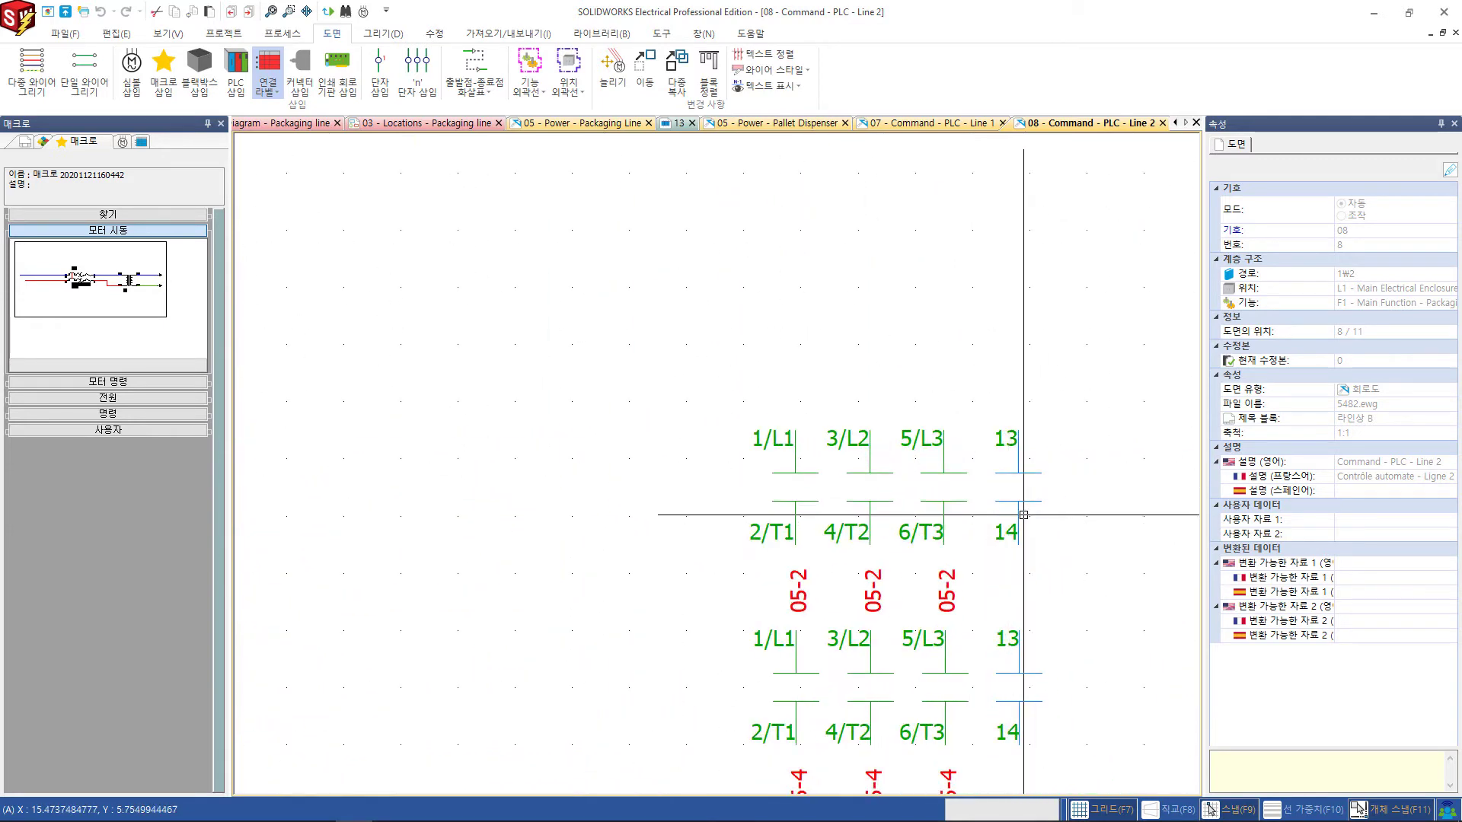
scroll(881, 558, "up", 2)
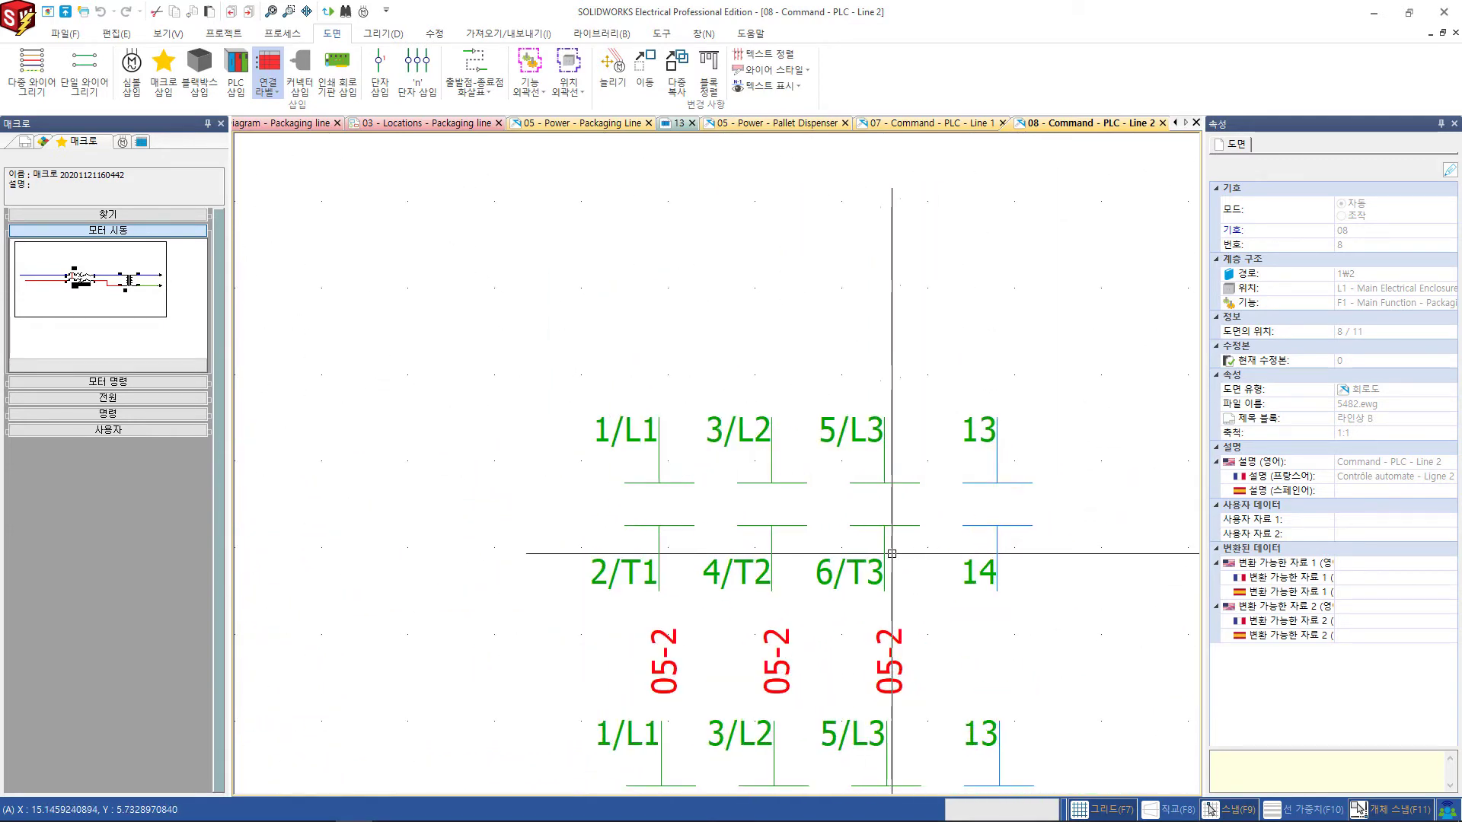
scroll(851, 540, "up", 1)
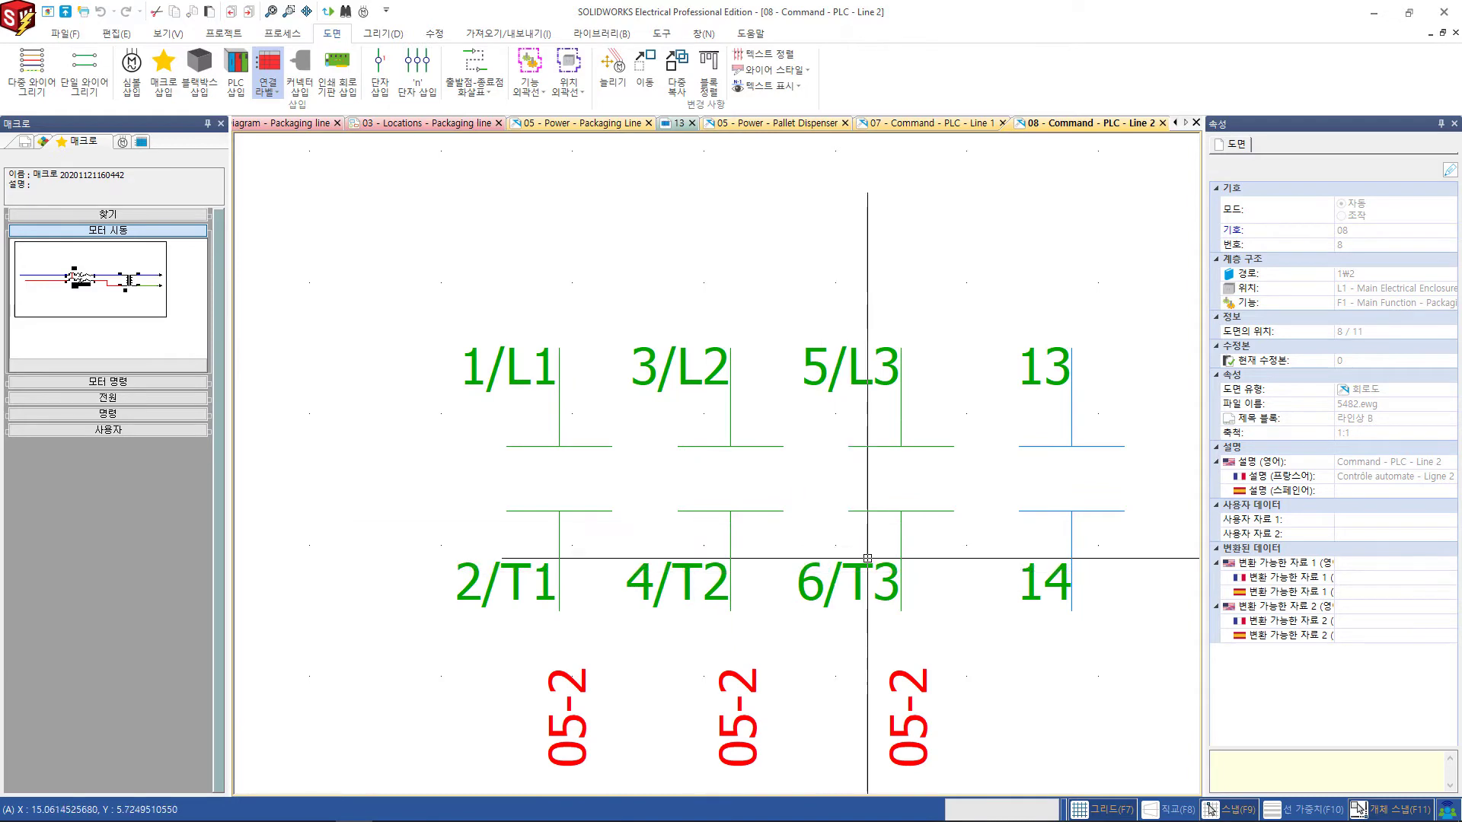
left_click(911, 507)
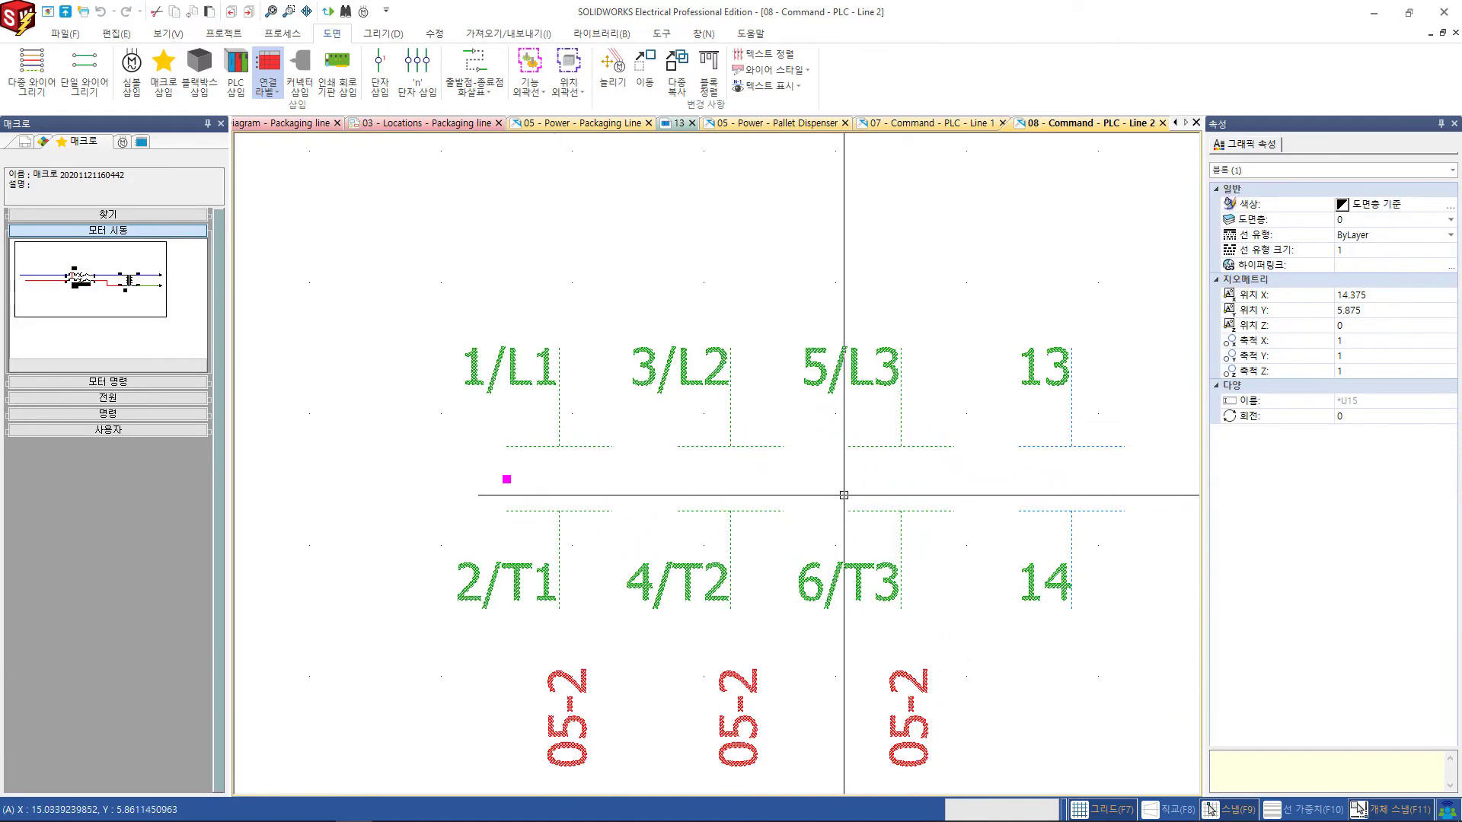
scroll(642, 478, "down", 1)
key("Escape")
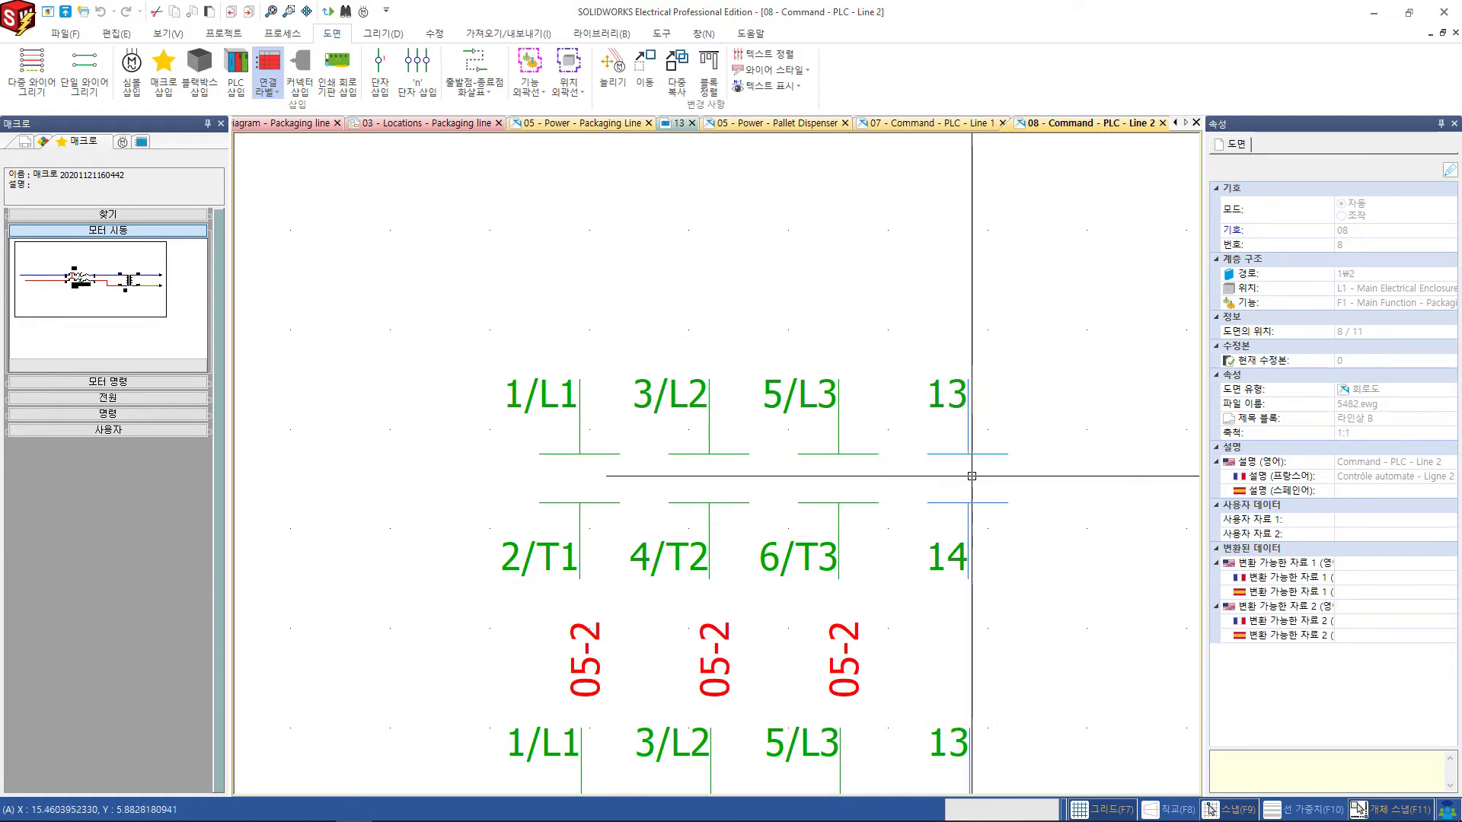
scroll(961, 483, "down", 1)
middle_click_drag(947, 489, 1188, 579)
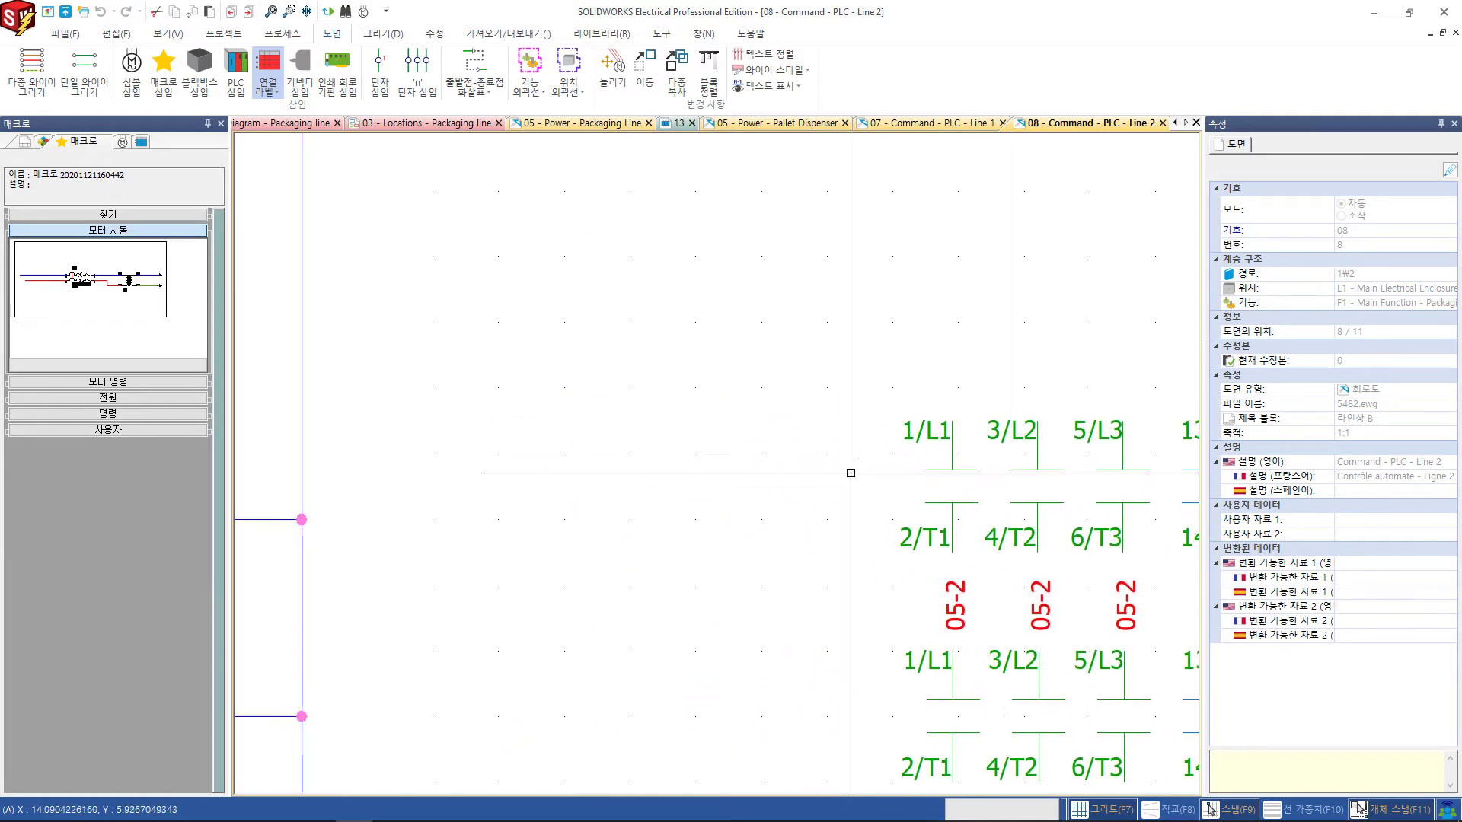
scroll(685, 477, "down", 1)
scroll(685, 477, "down", 1)
scroll(372, 457, "up", 1)
scroll(372, 457, "up", 1)
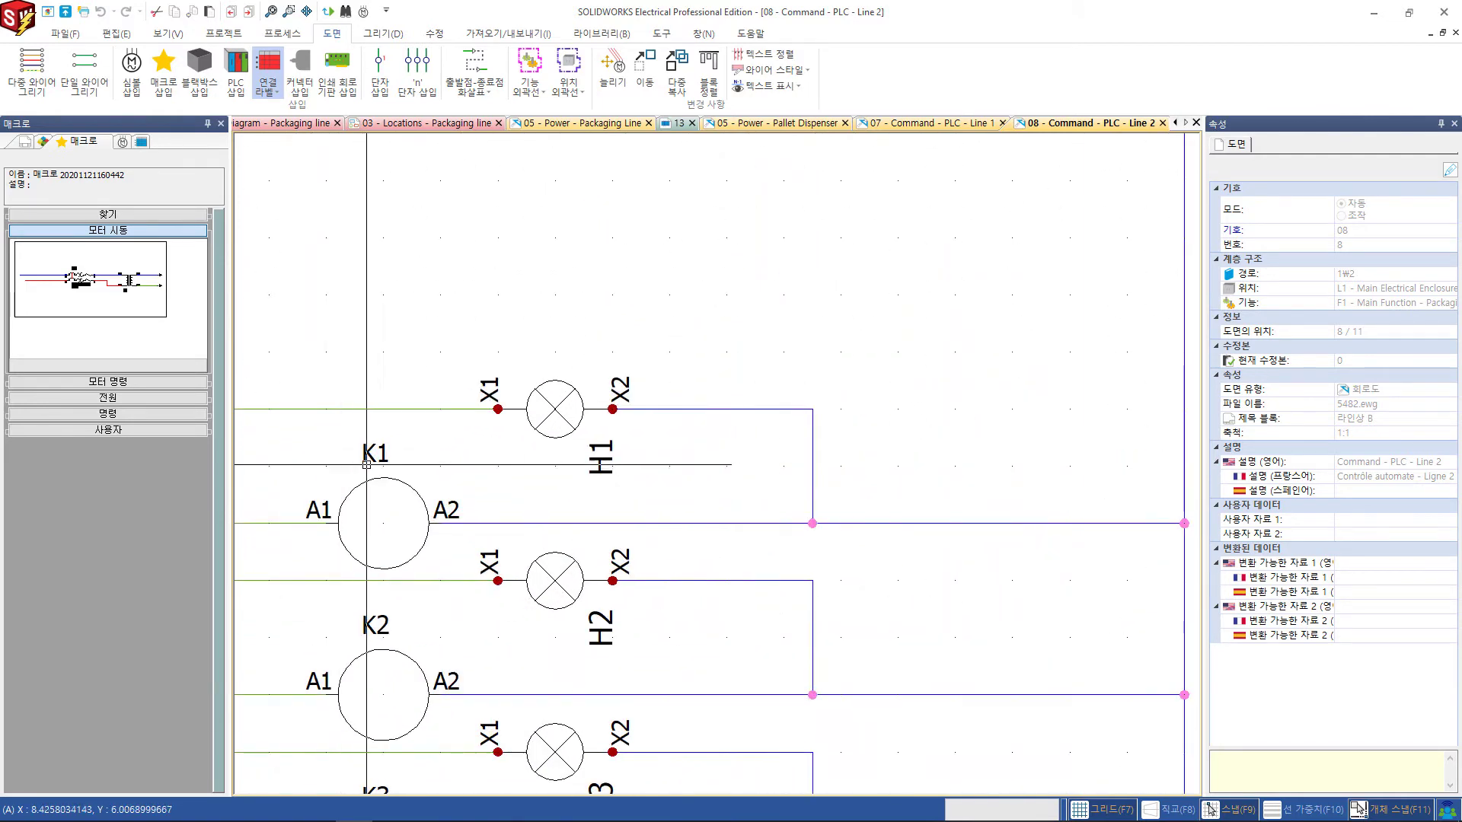
left_click(372, 456)
right_click(373, 457)
left_click(402, 470)
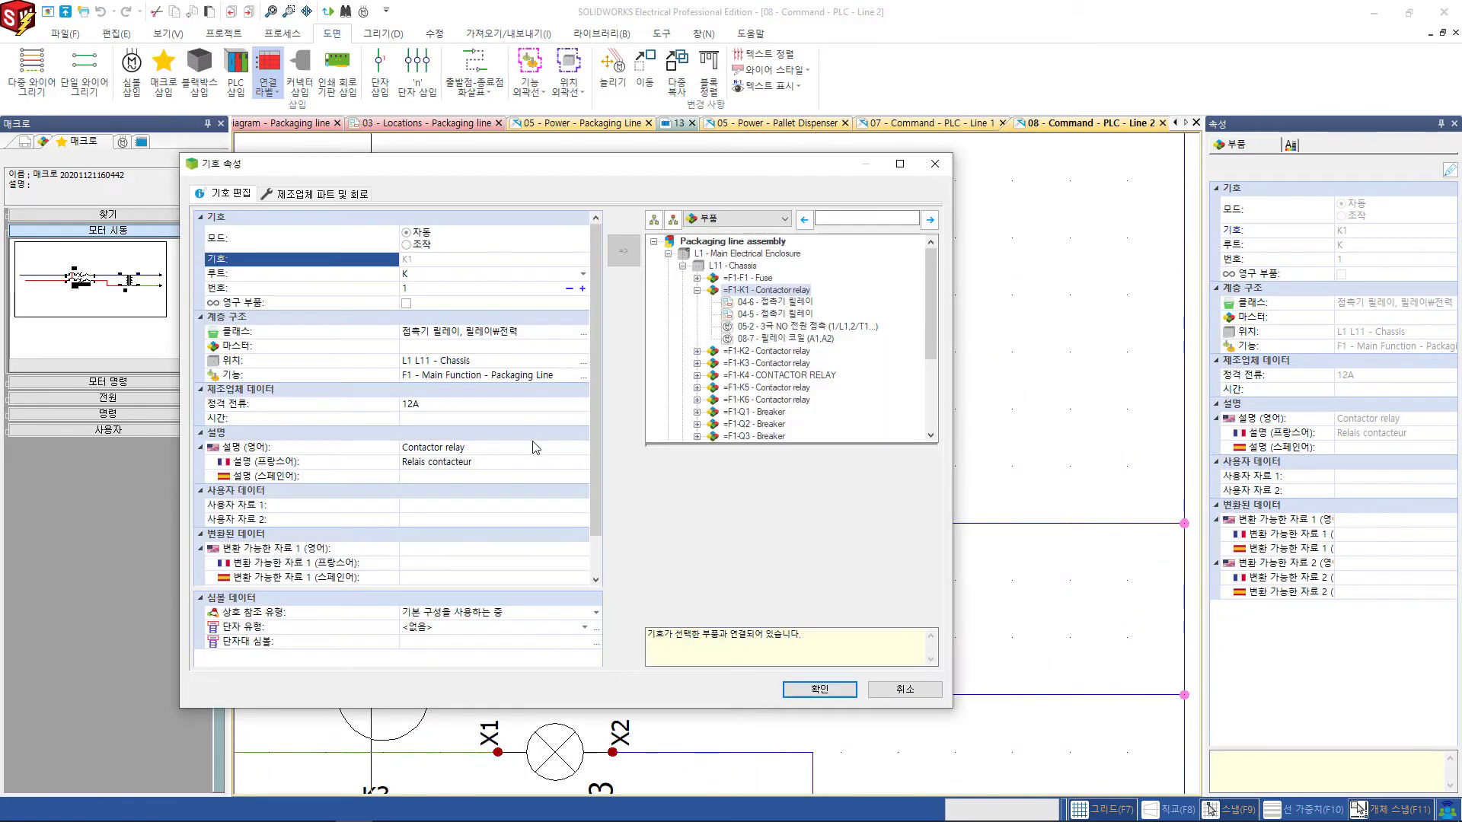
left_click(331, 195)
left_click_drag(445, 175, 766, 141)
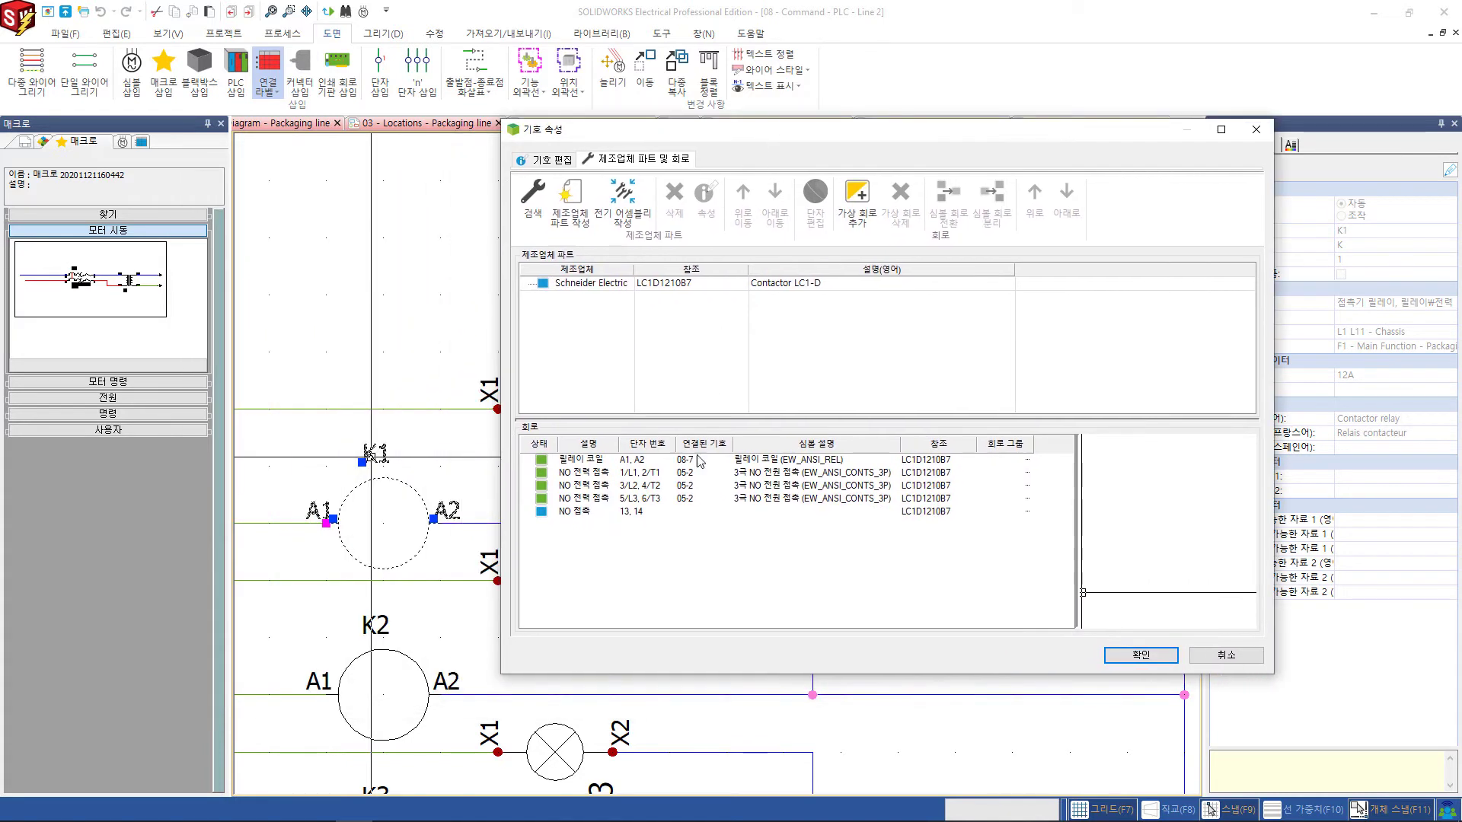
left_click_drag(616, 441, 660, 447)
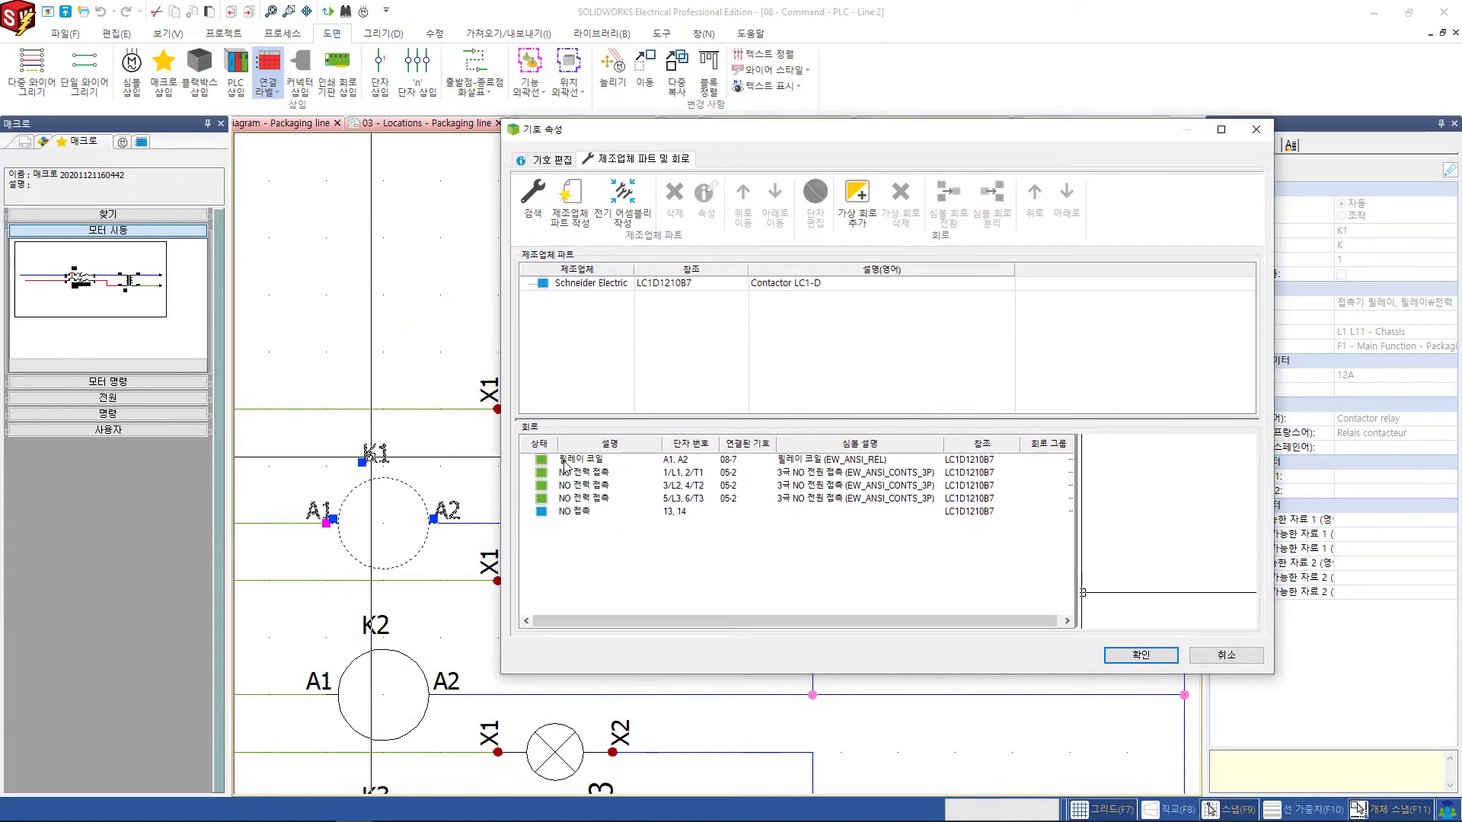
left_click(580, 461)
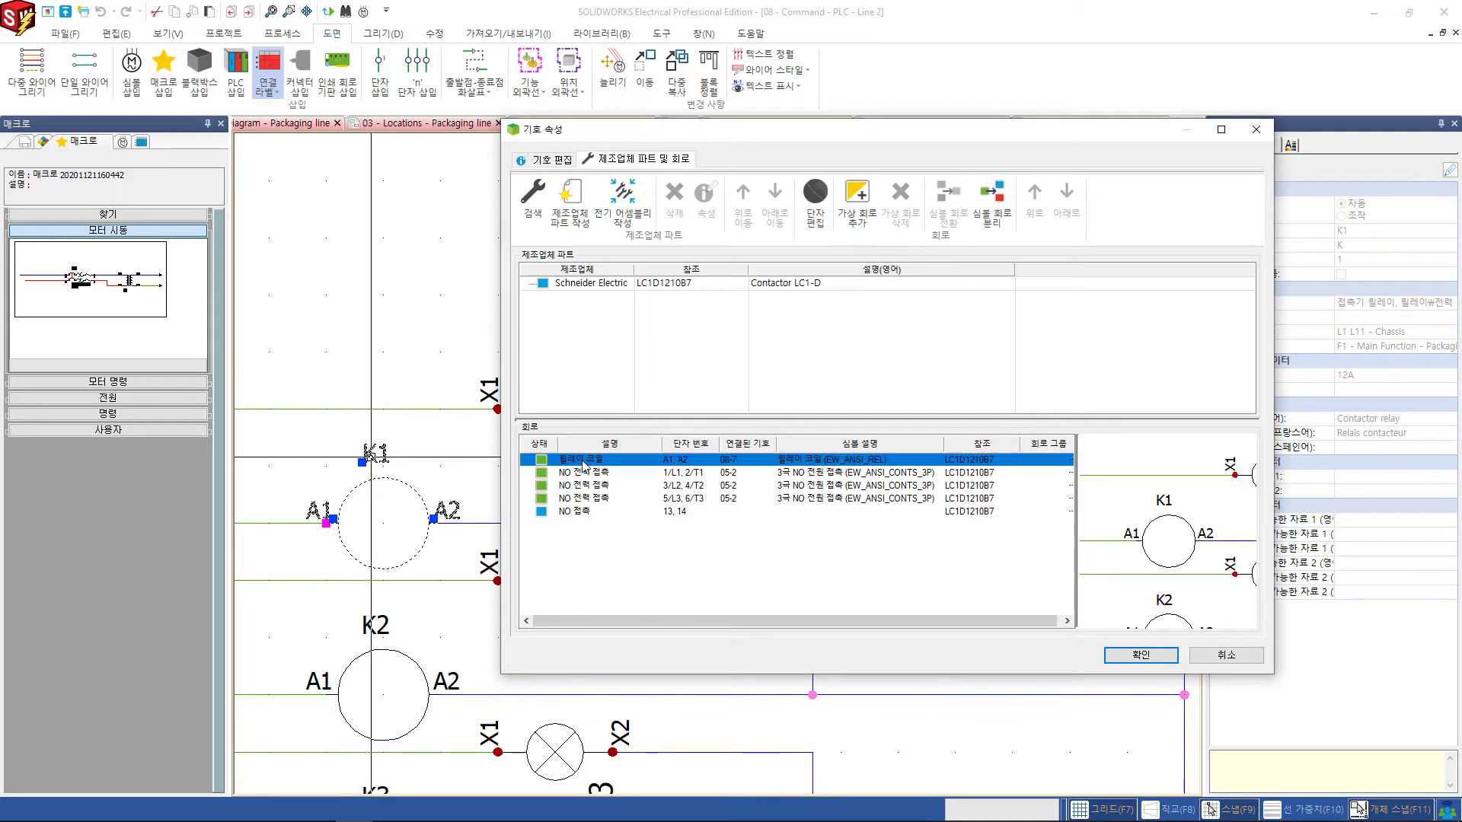
key("Down")
key("Down")
key("Down")
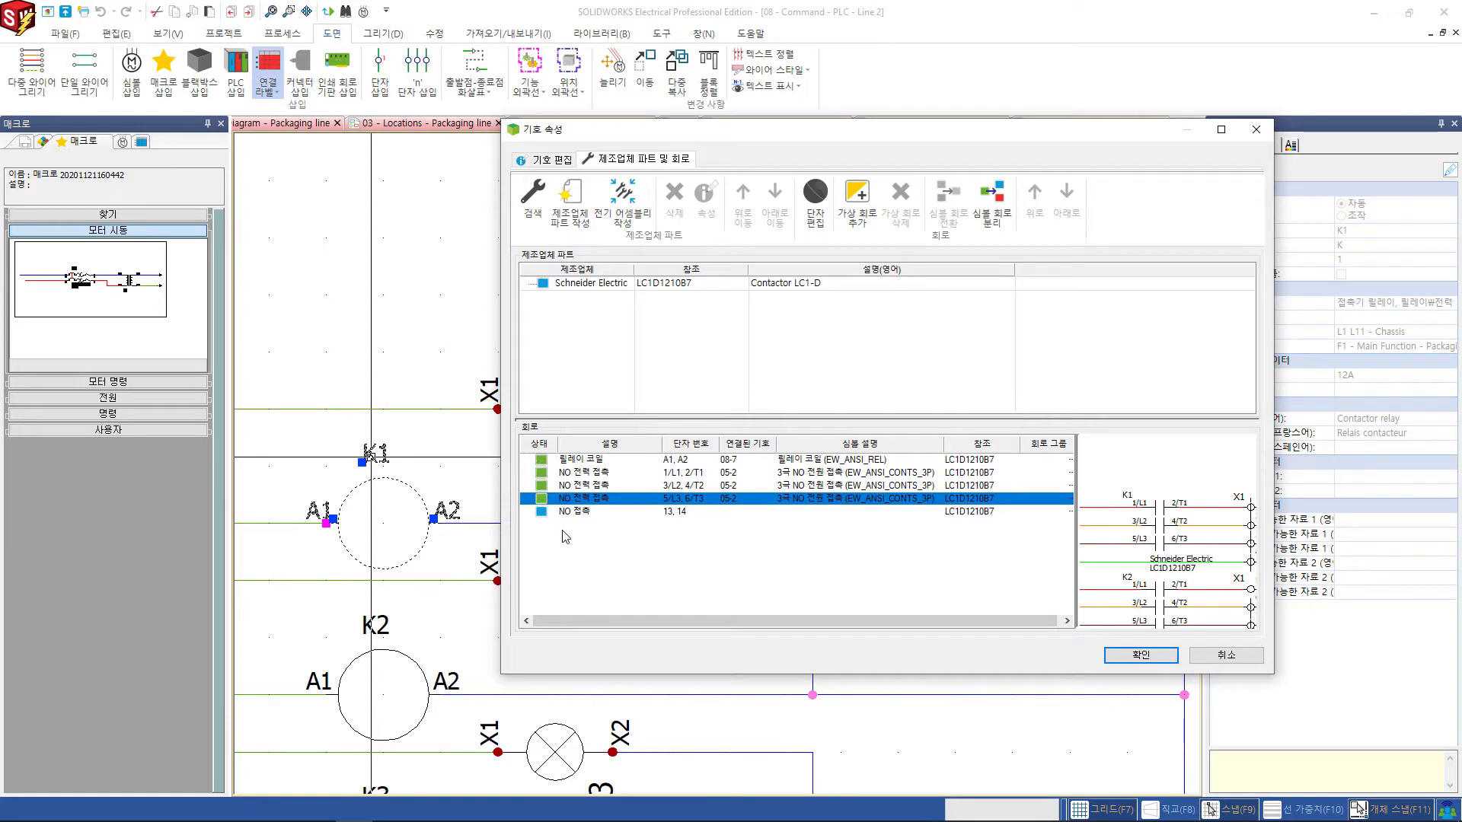
left_click(552, 514)
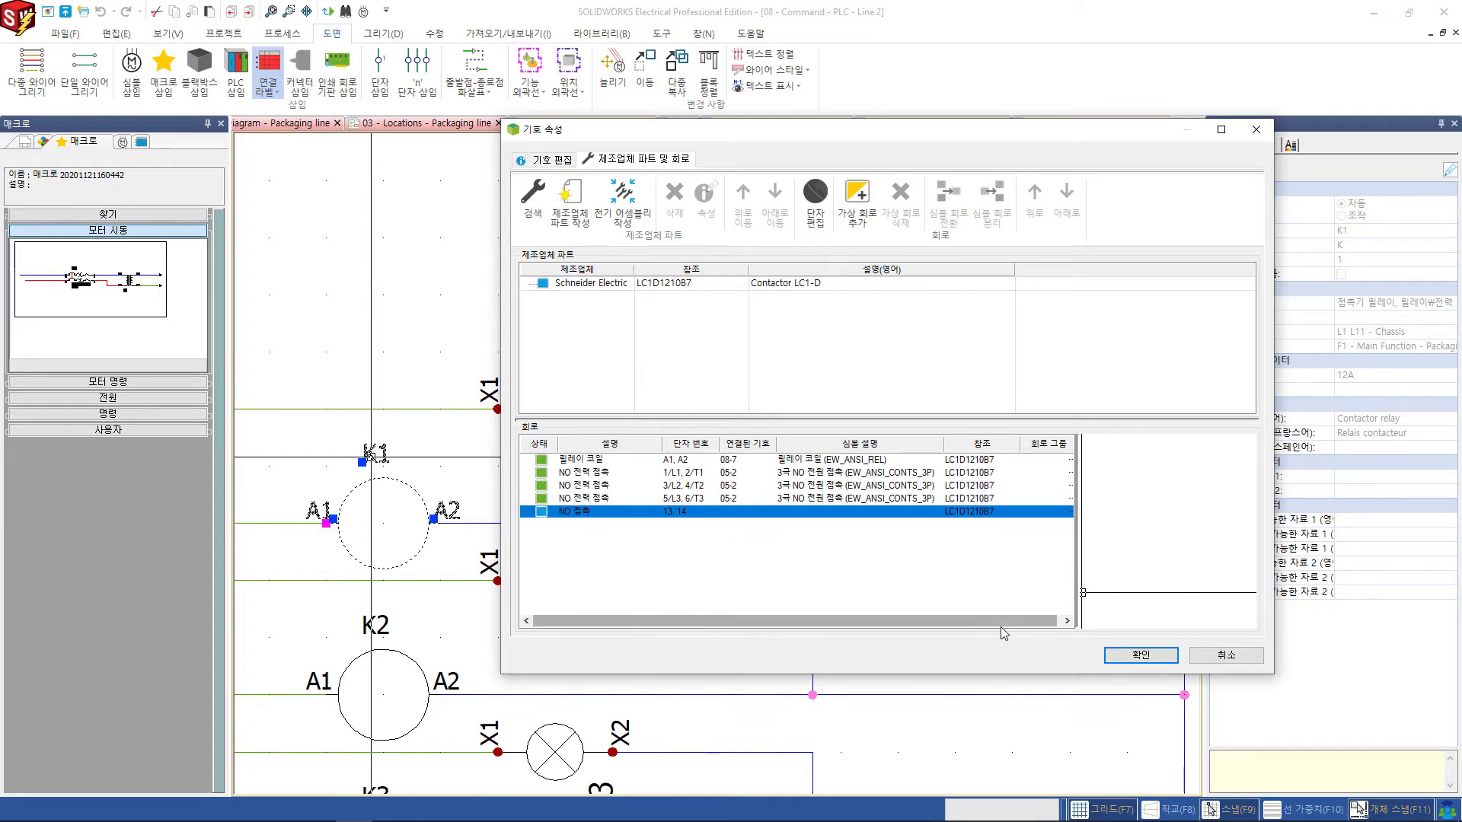
left_click(1141, 655)
scroll(784, 525, "down", 2)
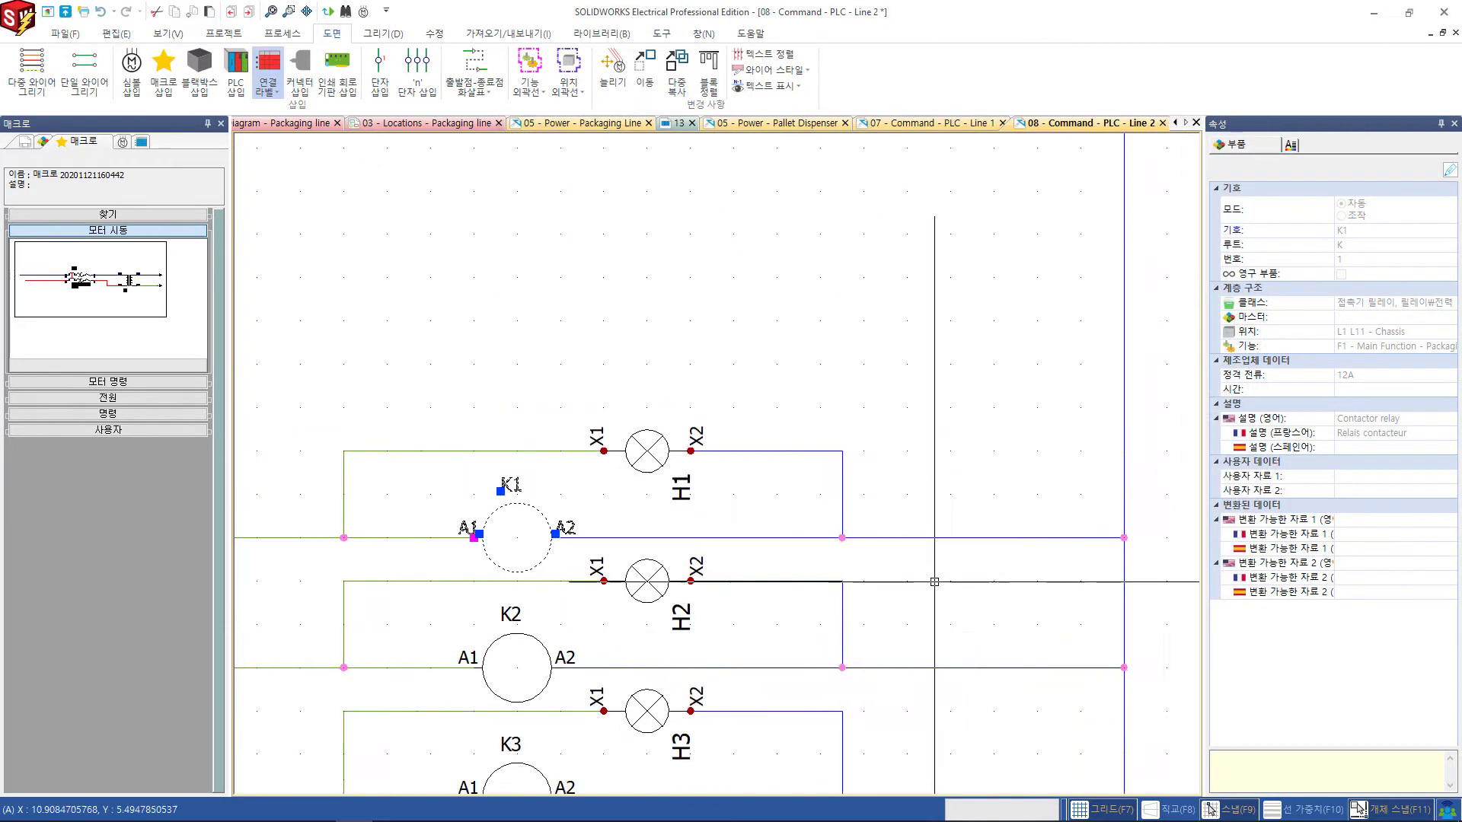
scroll(784, 525, "down", 1)
scroll(846, 516, "down", 2)
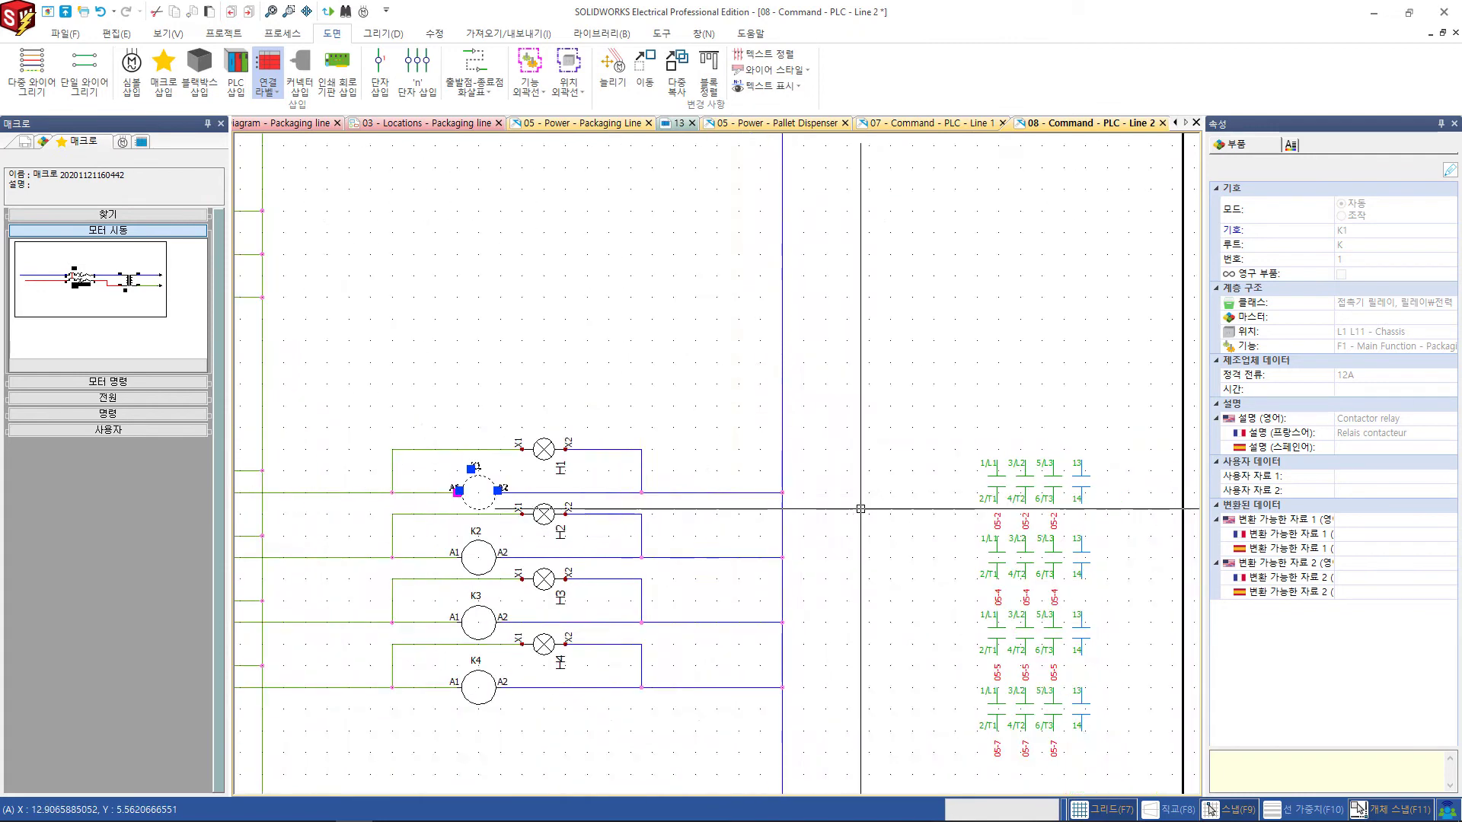
scroll(1115, 488, "up", 2)
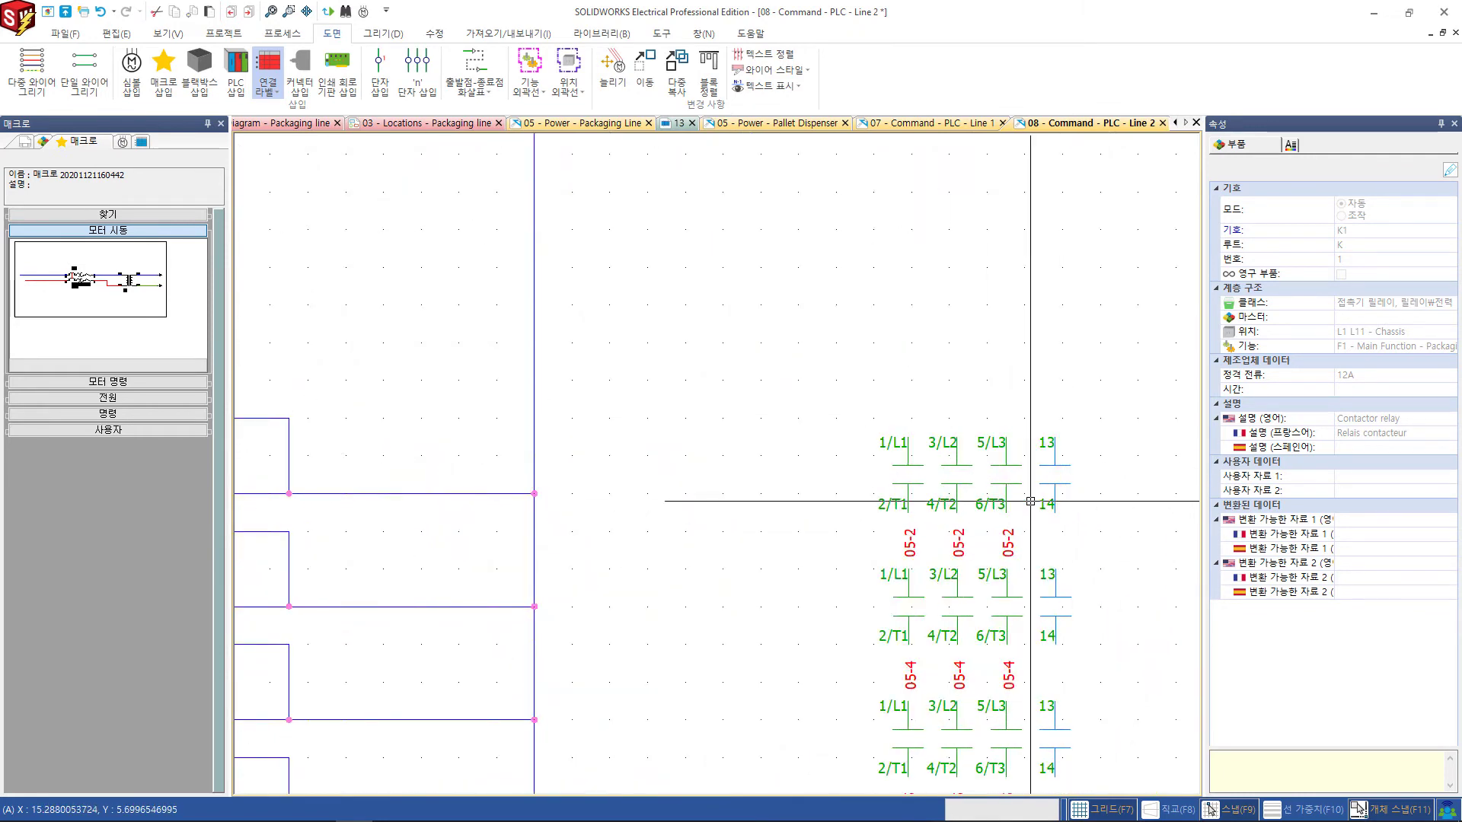
scroll(1043, 517, "up", 1)
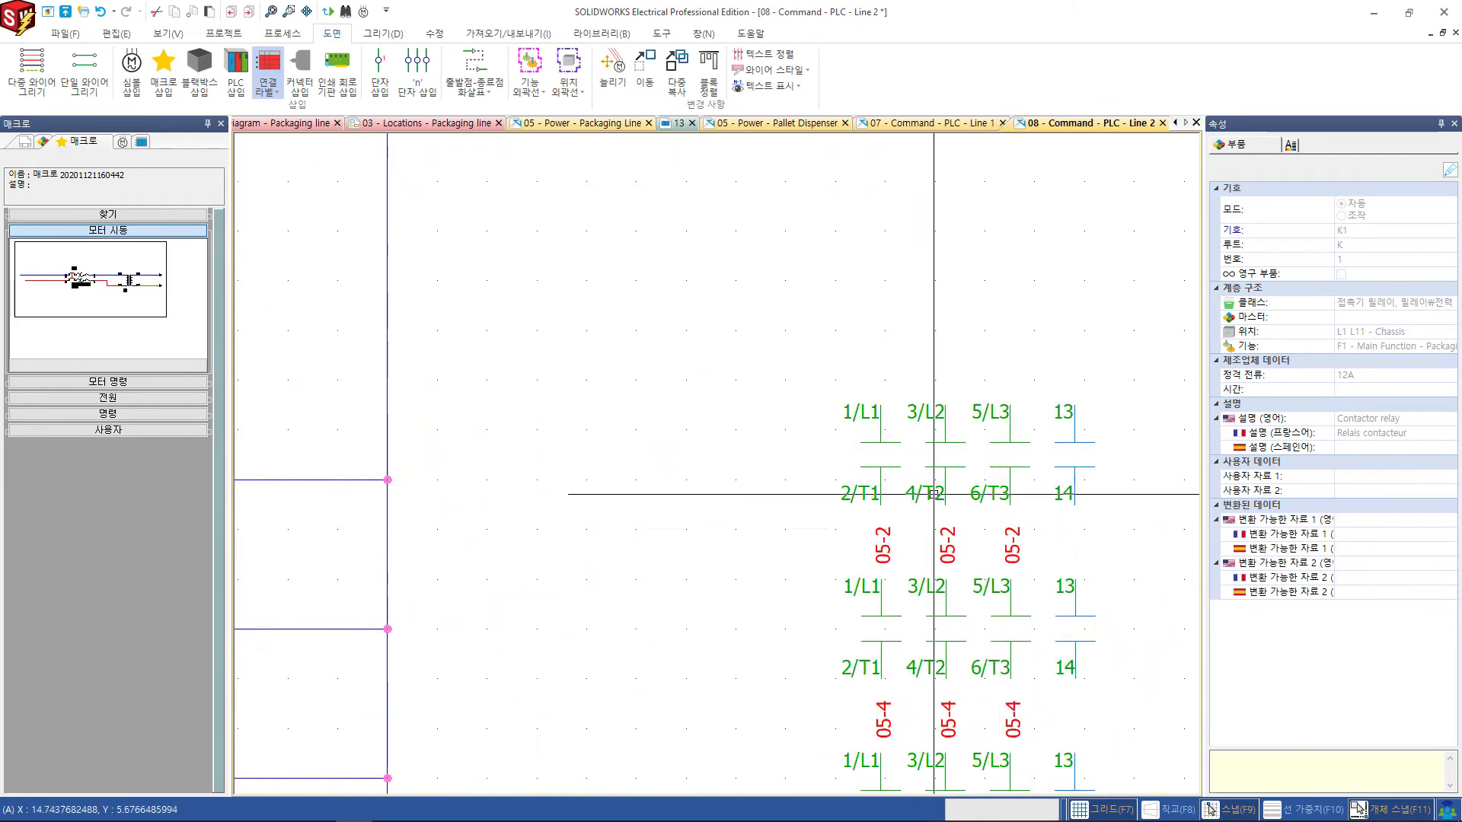
right_click(876, 491)
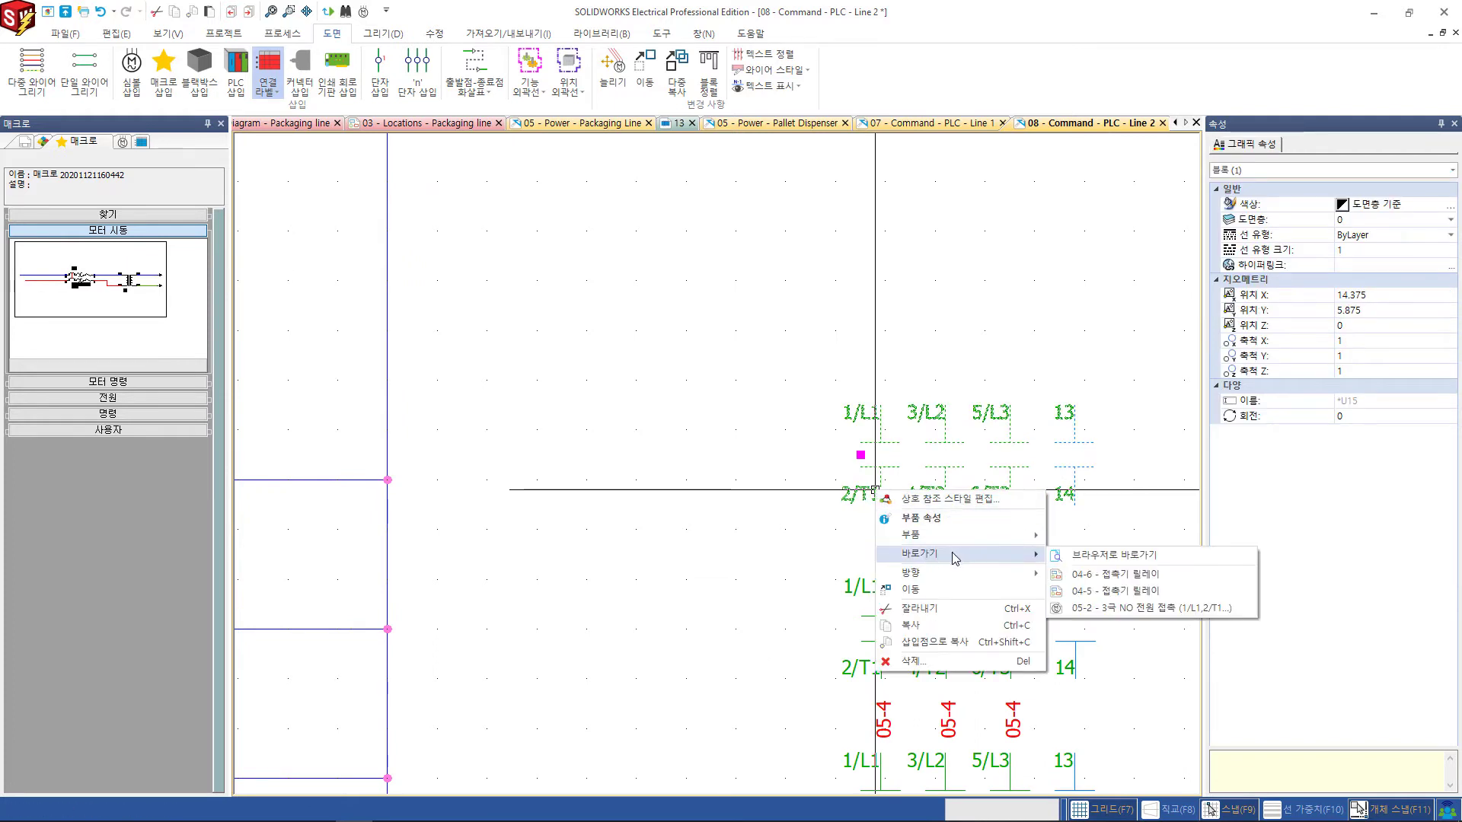
mouse_move(920, 553)
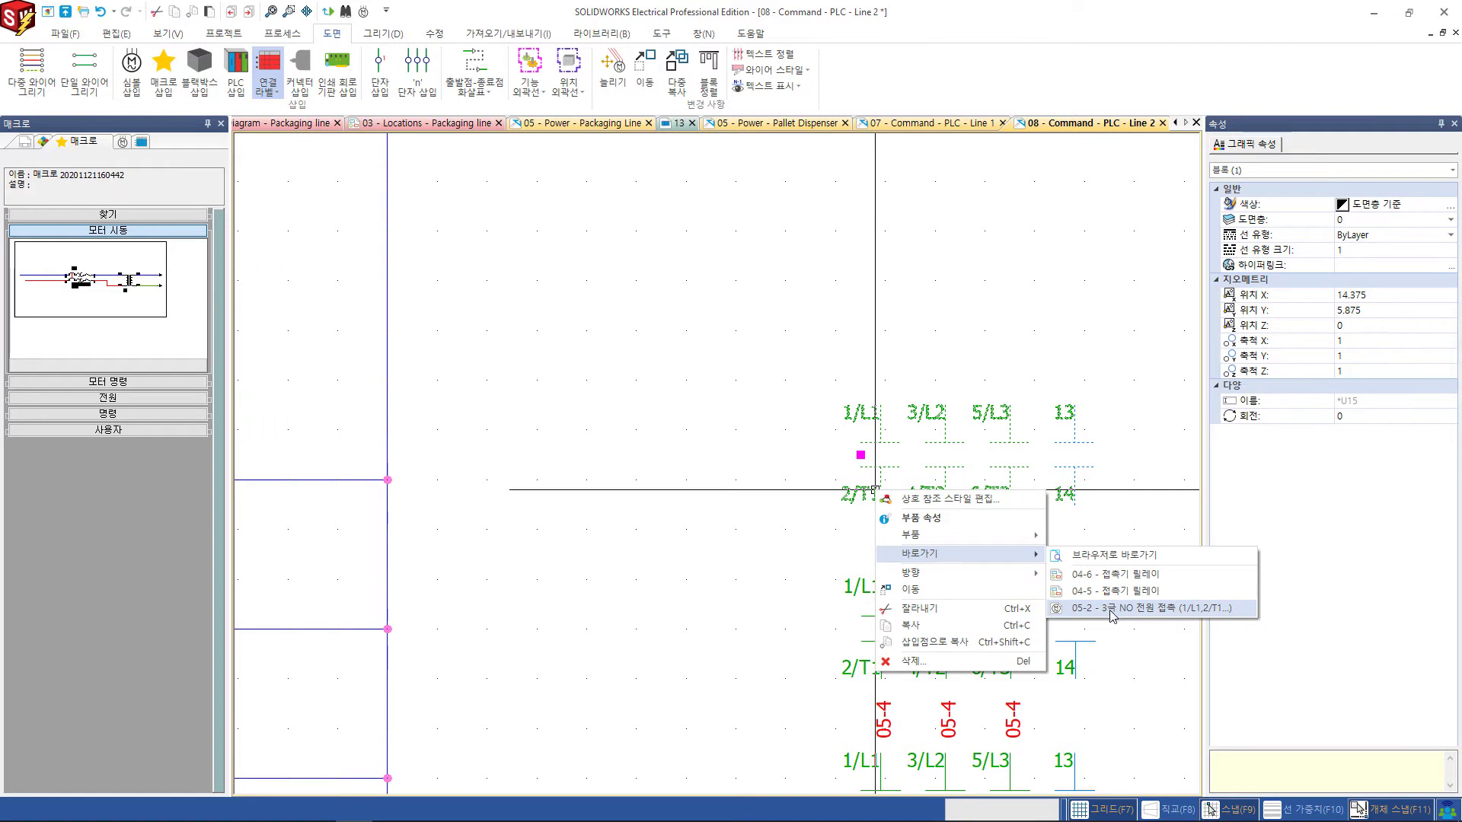
left_click(1111, 616)
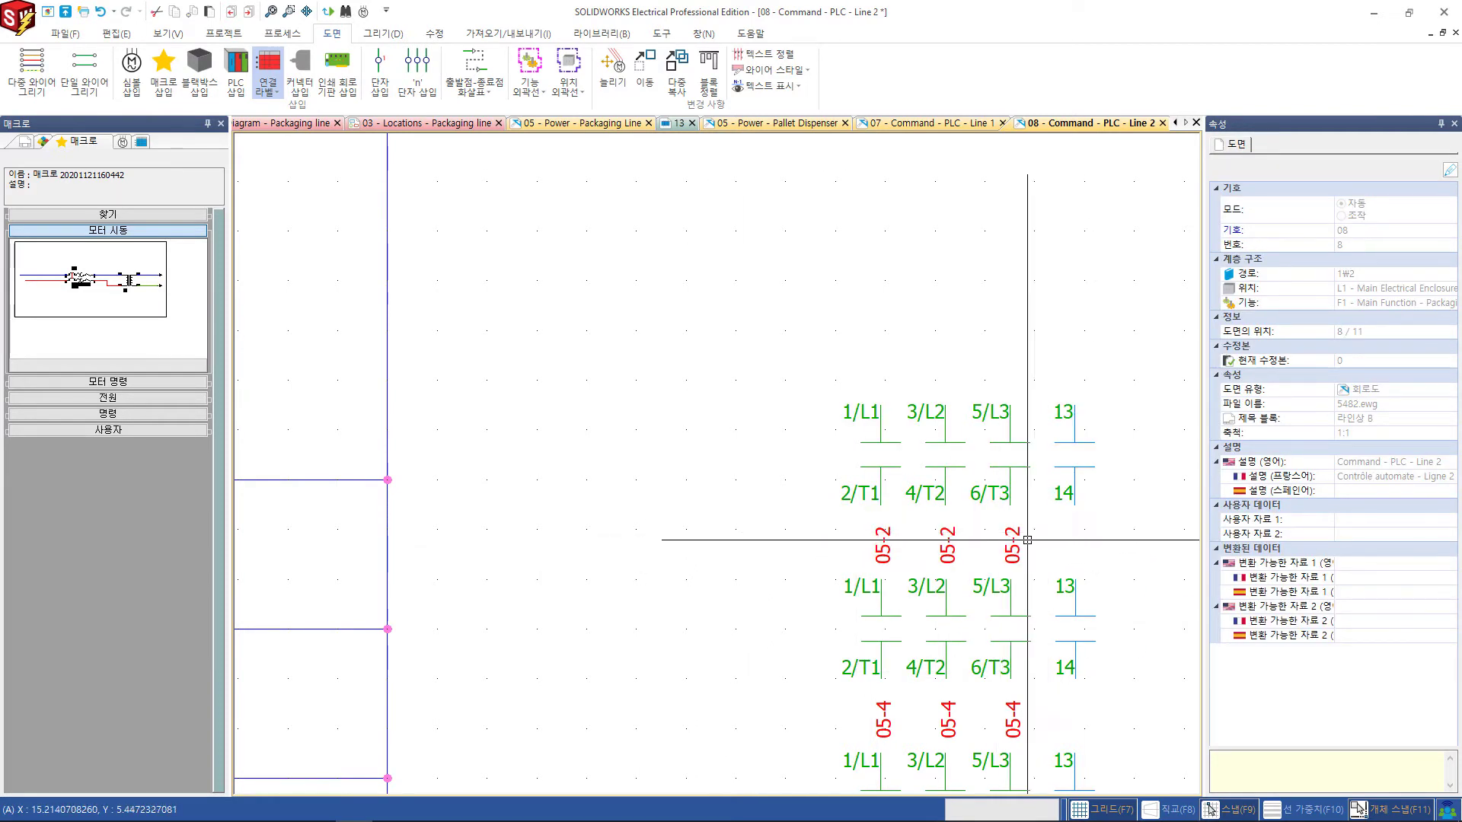
scroll(801, 542, "down", 2)
scroll(801, 542, "down", 1)
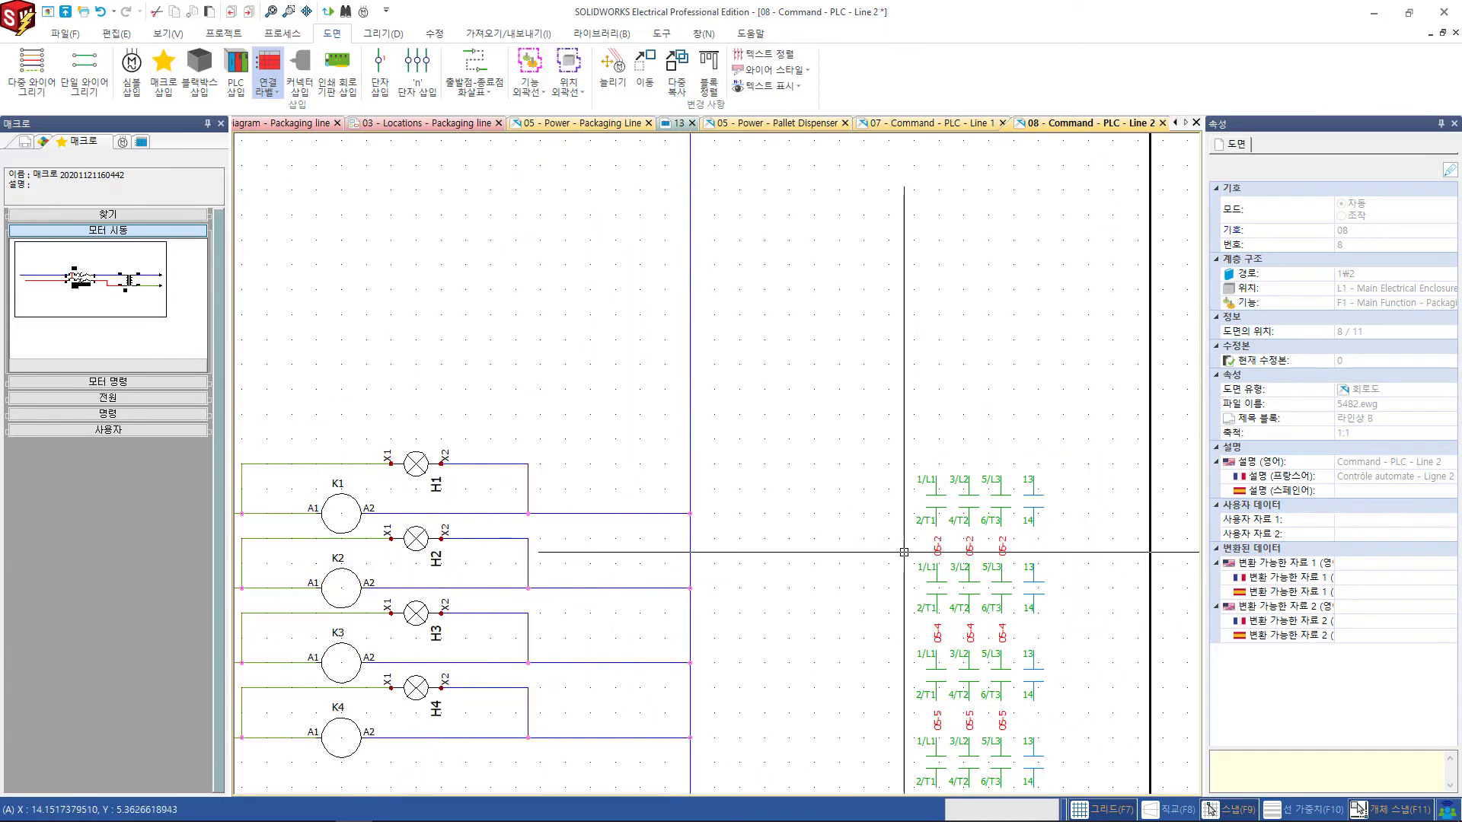
scroll(789, 547, "down", 1)
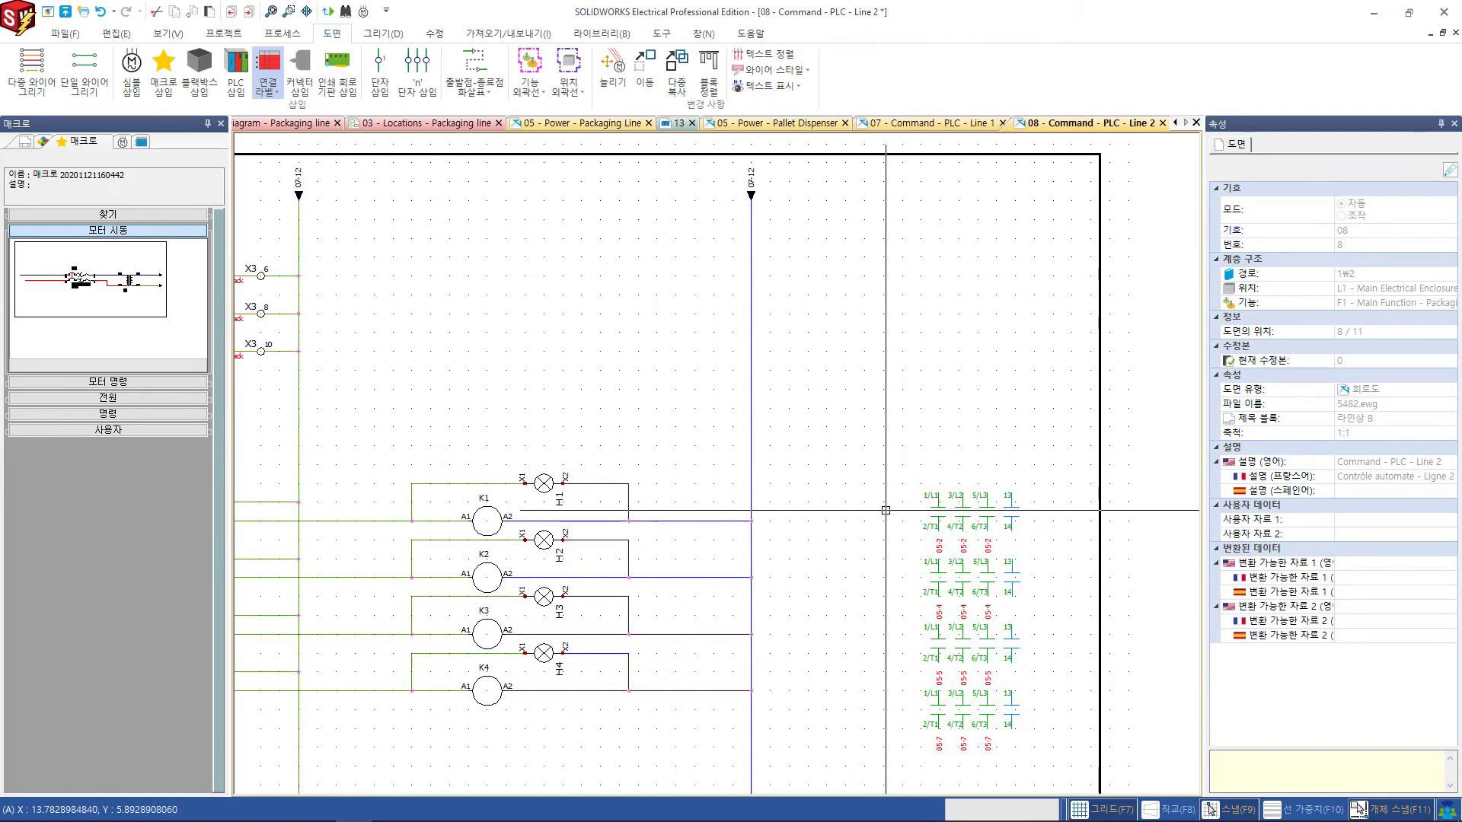
Open the project Reports manager, cancel the template selector, and narrow the wire list's Origin column.
left_click(224, 33)
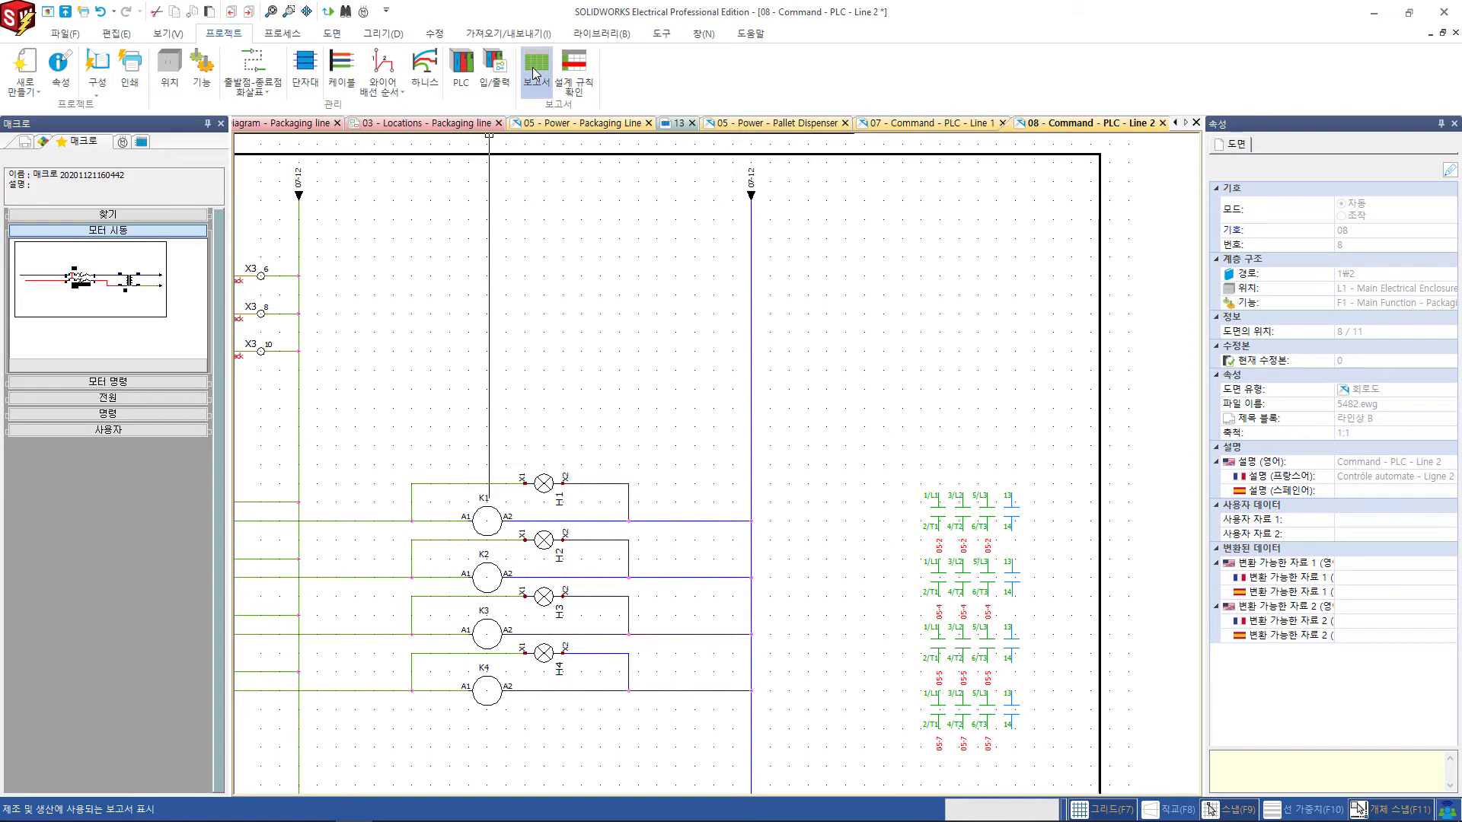
left_click(536, 74)
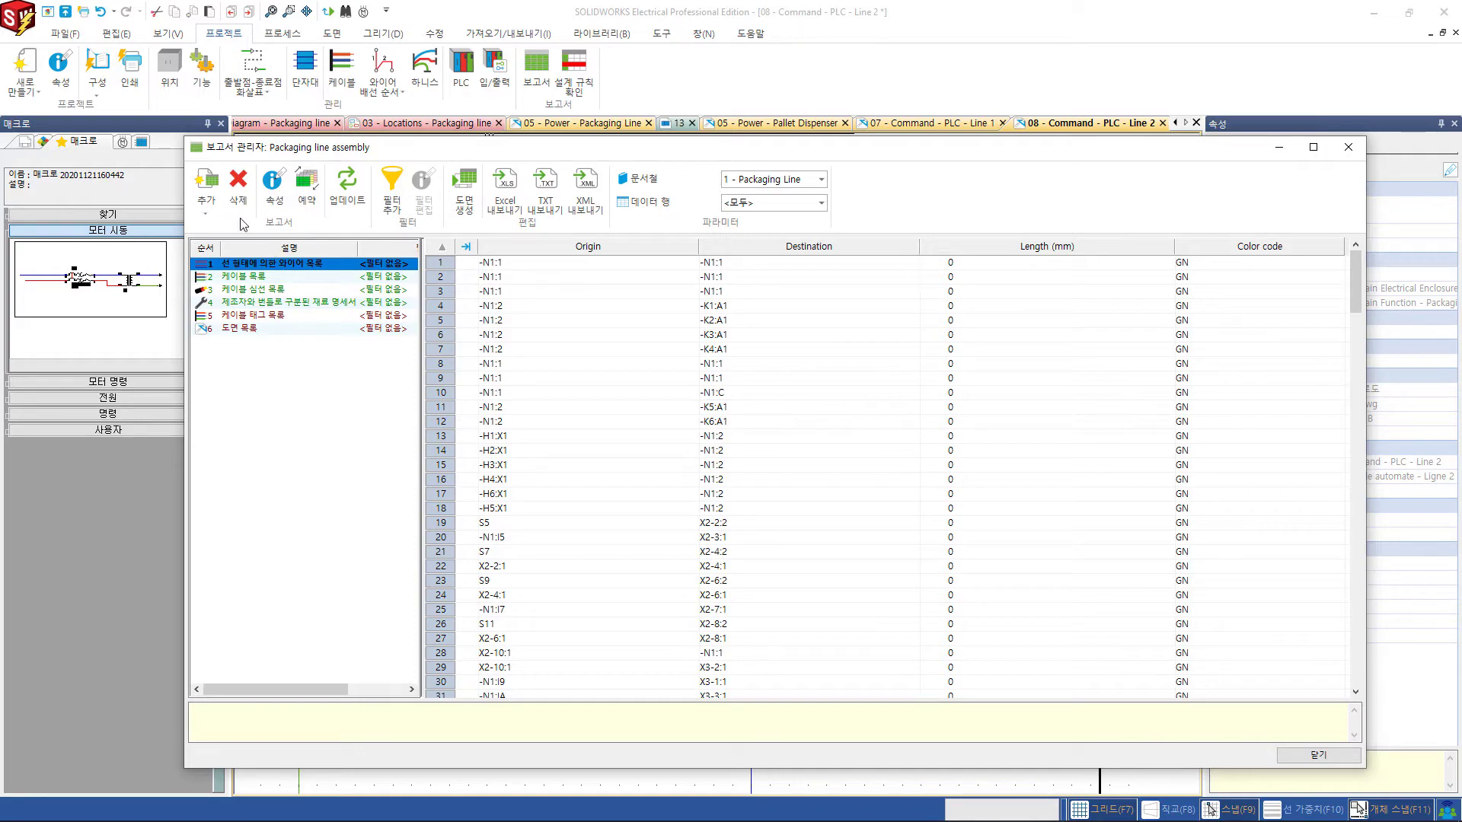
left_click(213, 217)
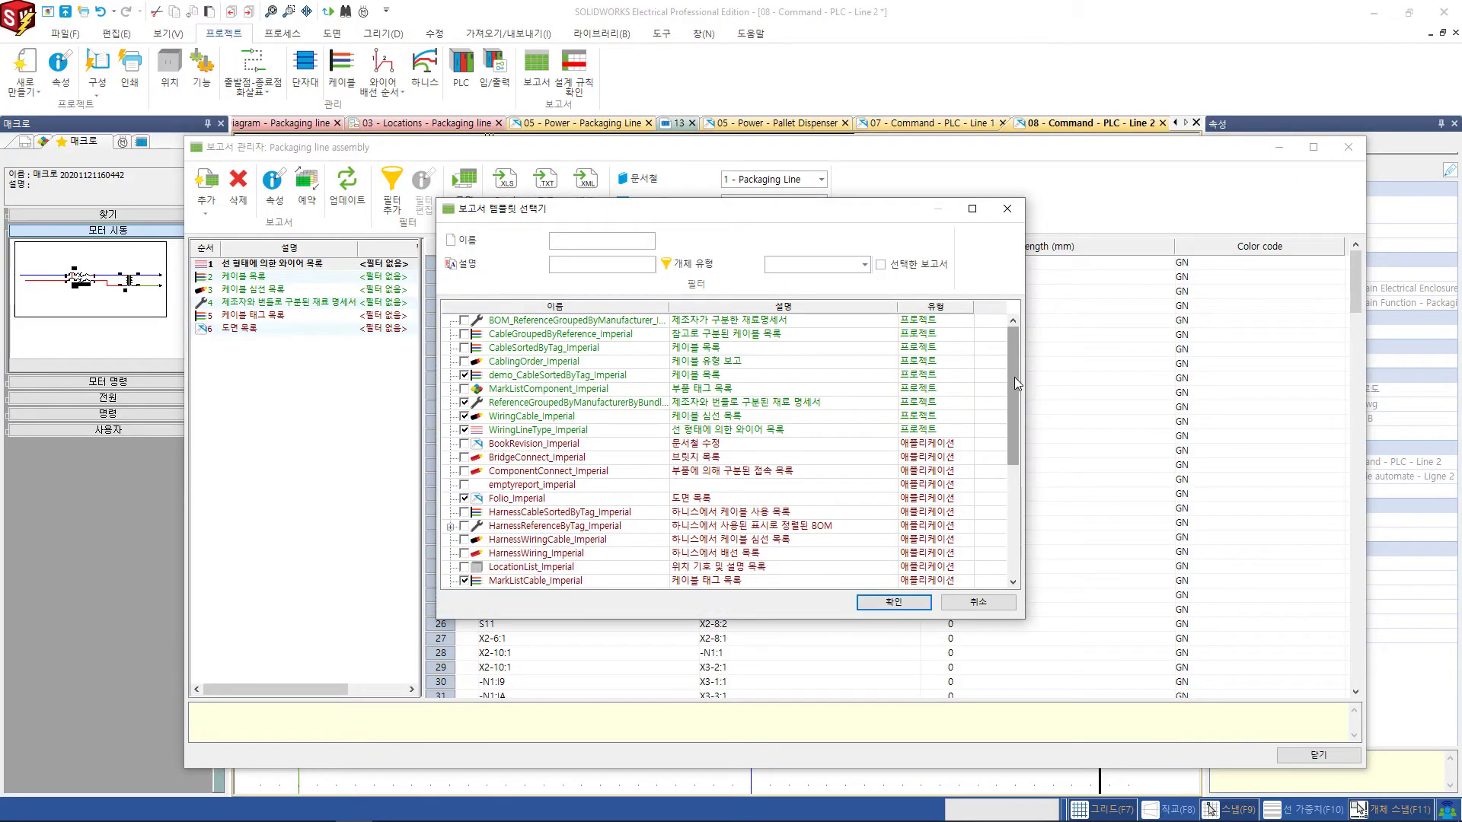
left_click_drag(1011, 396, 1042, 368)
mouse_move(1009, 361)
left_mouse_down()
mouse_move(1004, 424)
mouse_move(1012, 358)
left_mouse_up()
left_click_drag(1016, 368, 1037, 361)
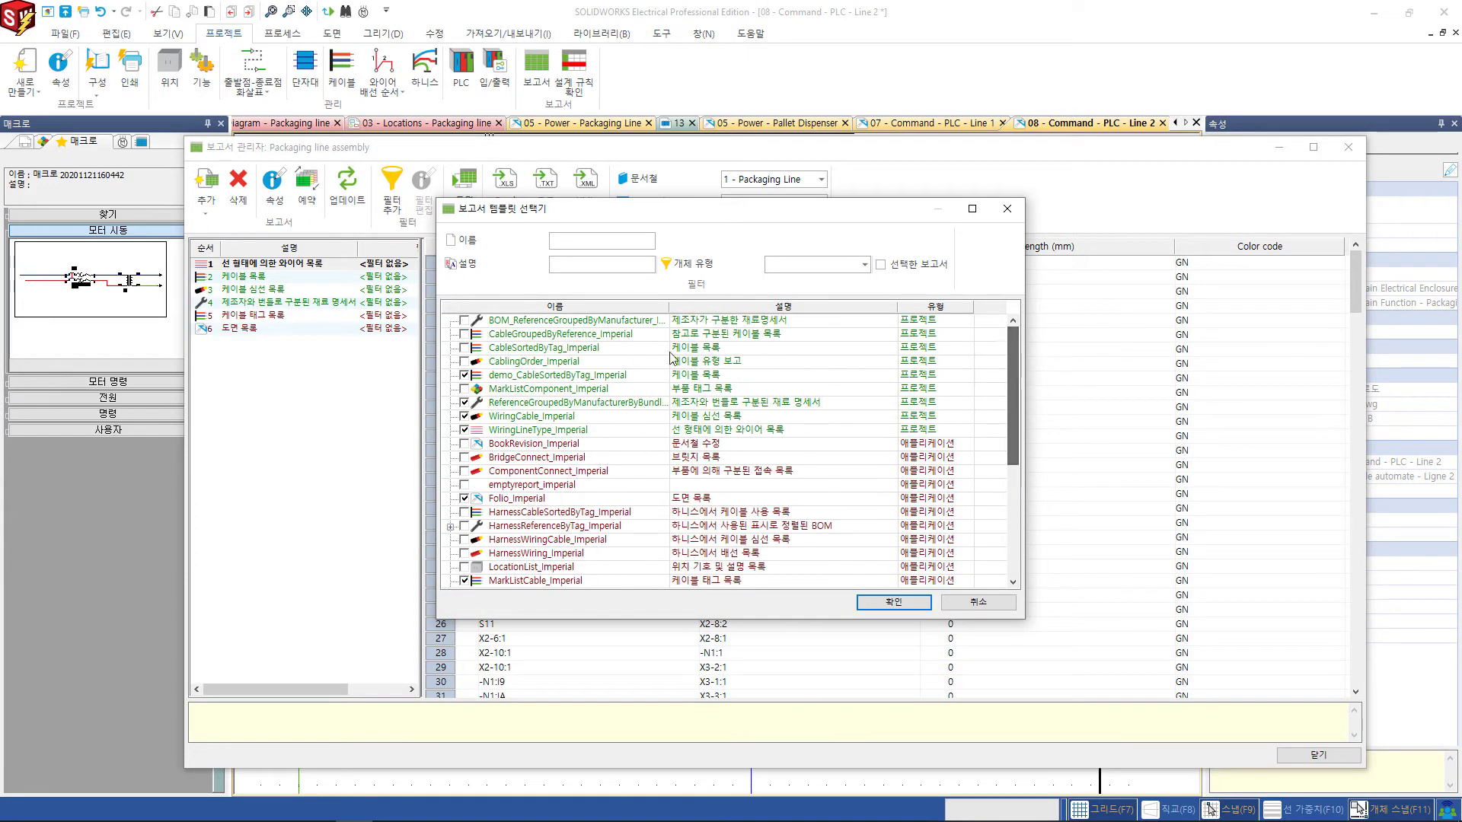
left_click(947, 603)
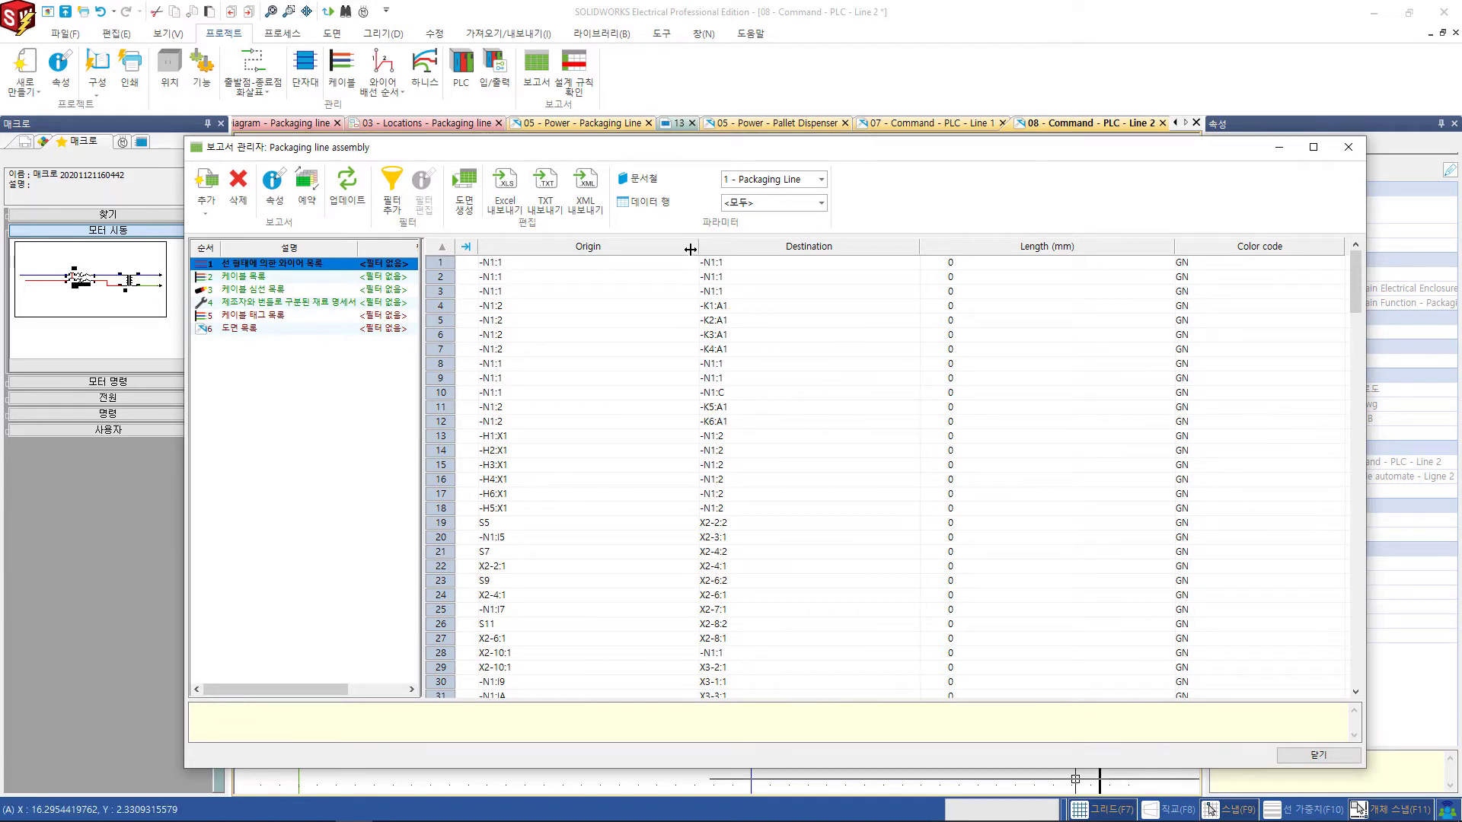
left_click_drag(699, 246, 600, 247)
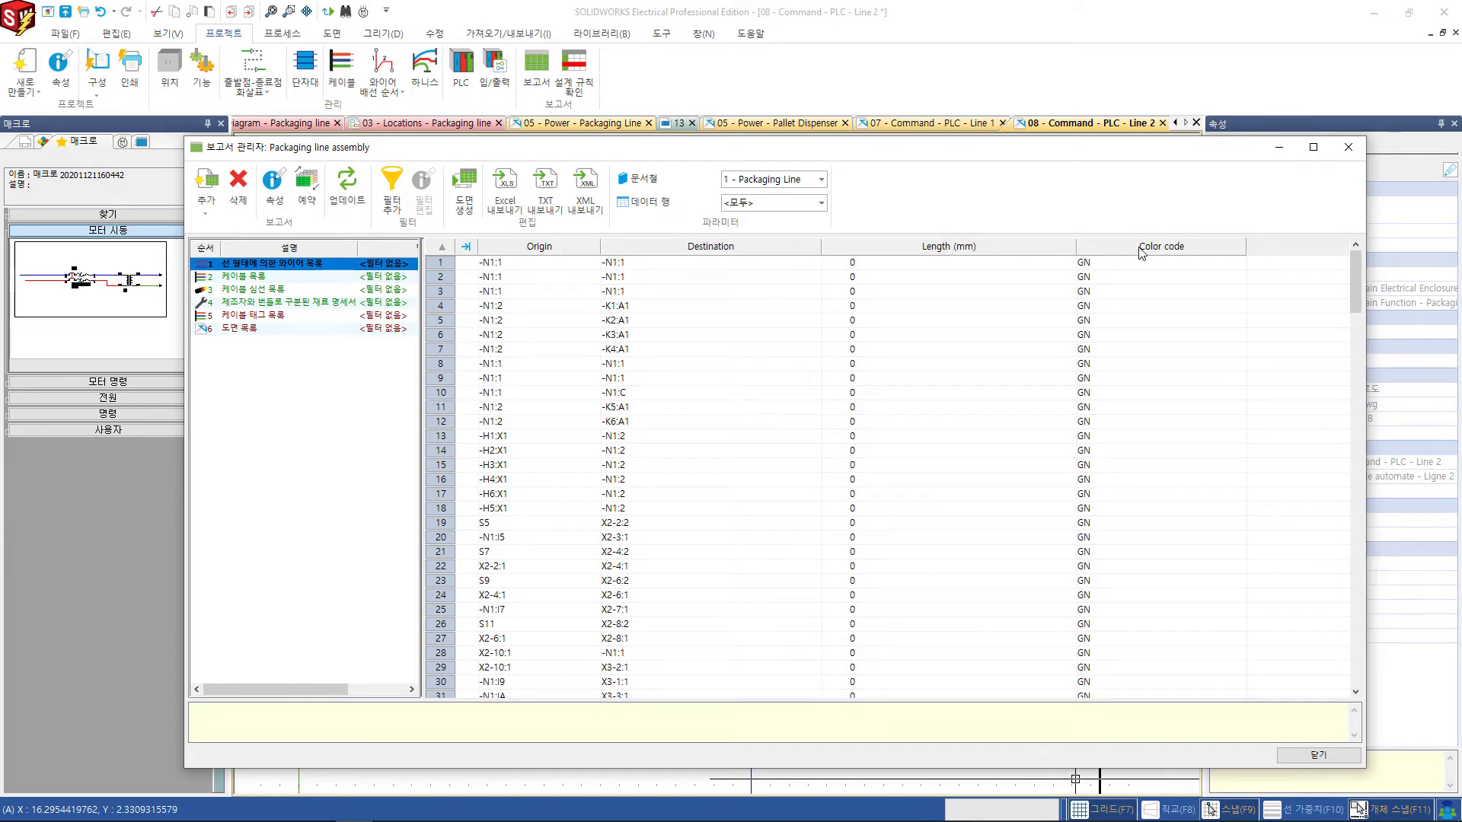
Sort the wire list by color code, then show the cable list report listing cables W1–W17.
left_click(1164, 248)
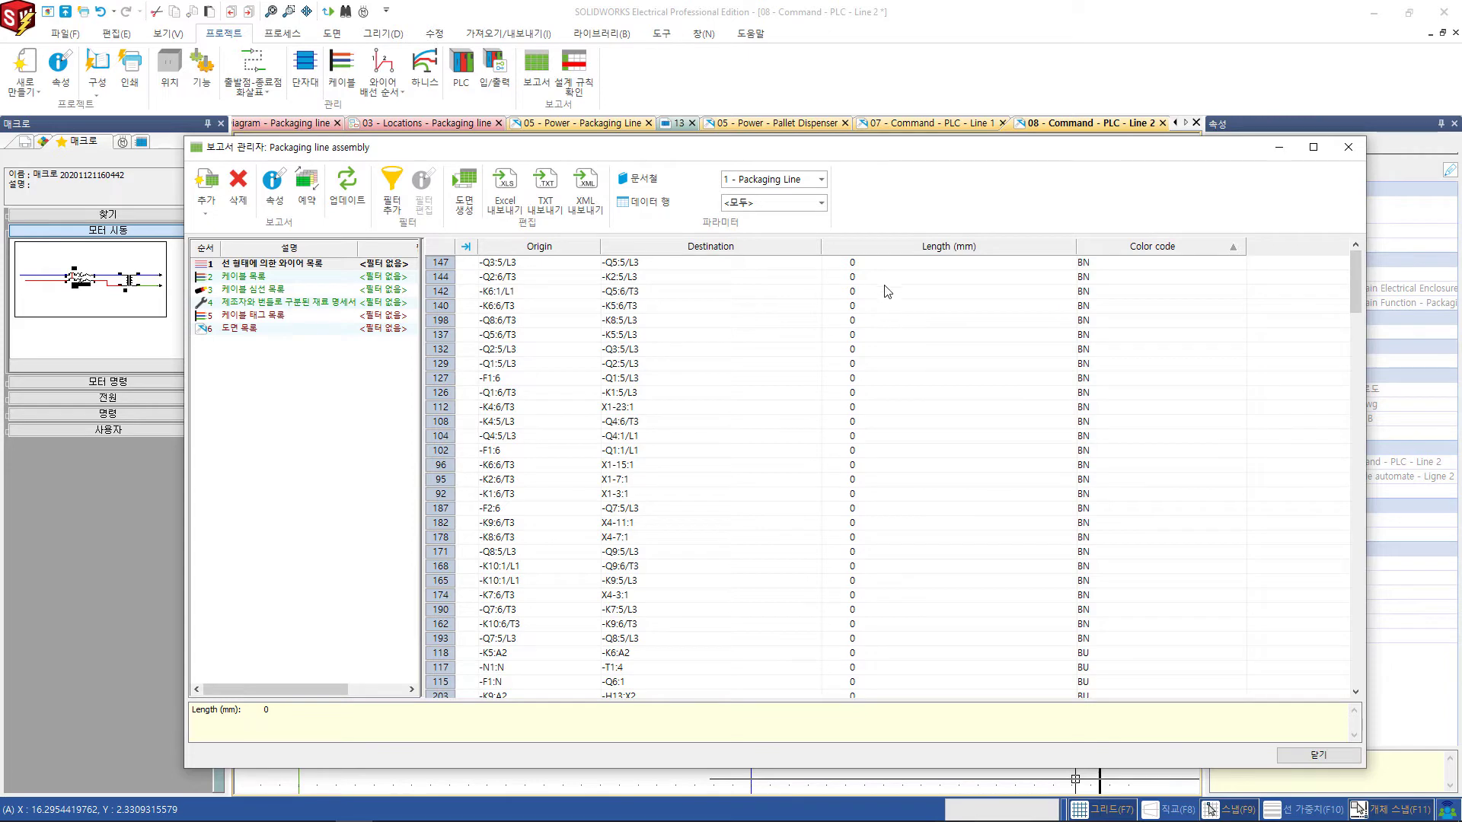
scroll(872, 523, "down", 3)
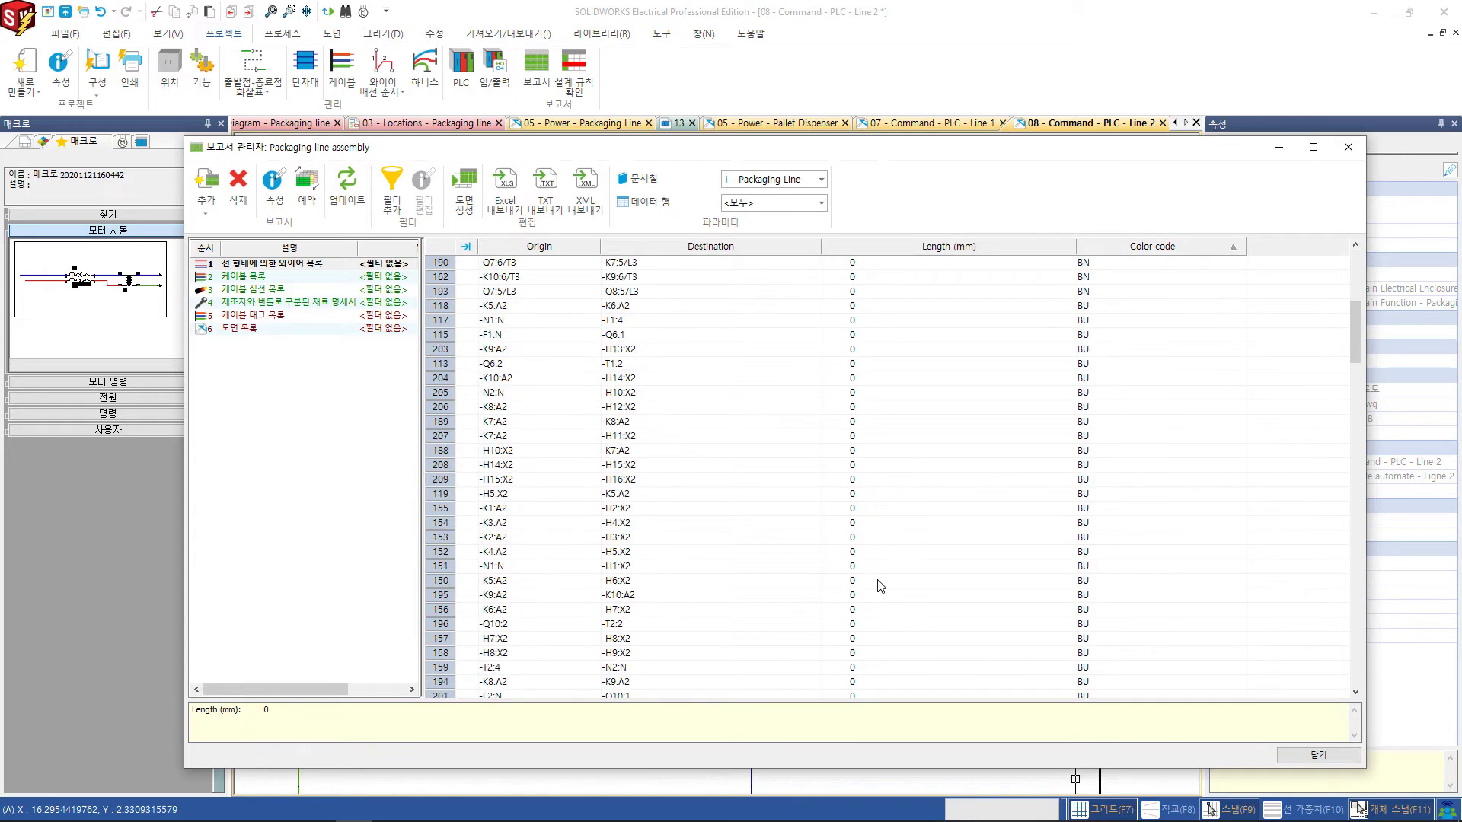
scroll(871, 577, "up", 3)
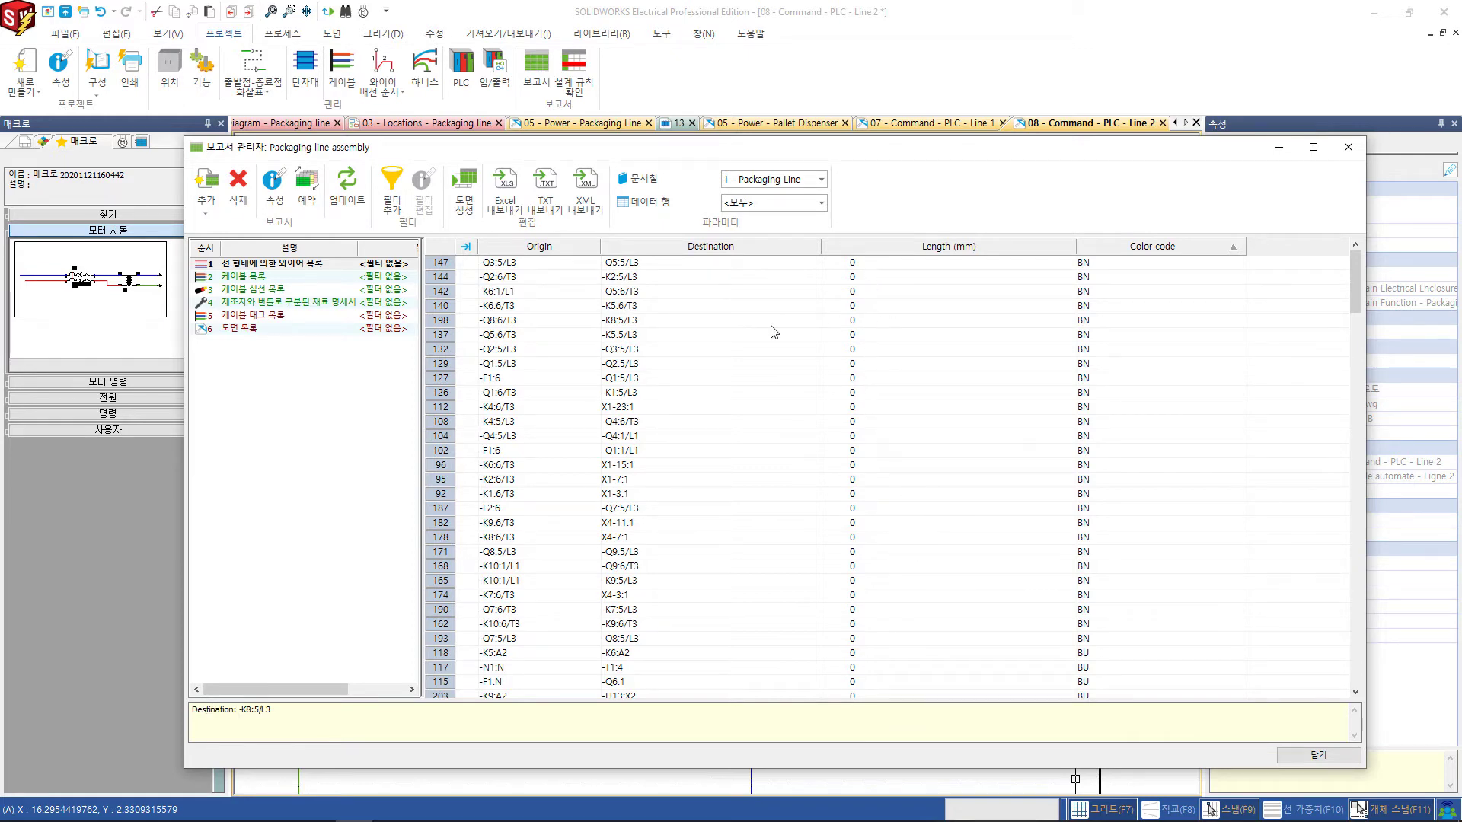
left_click(252, 276)
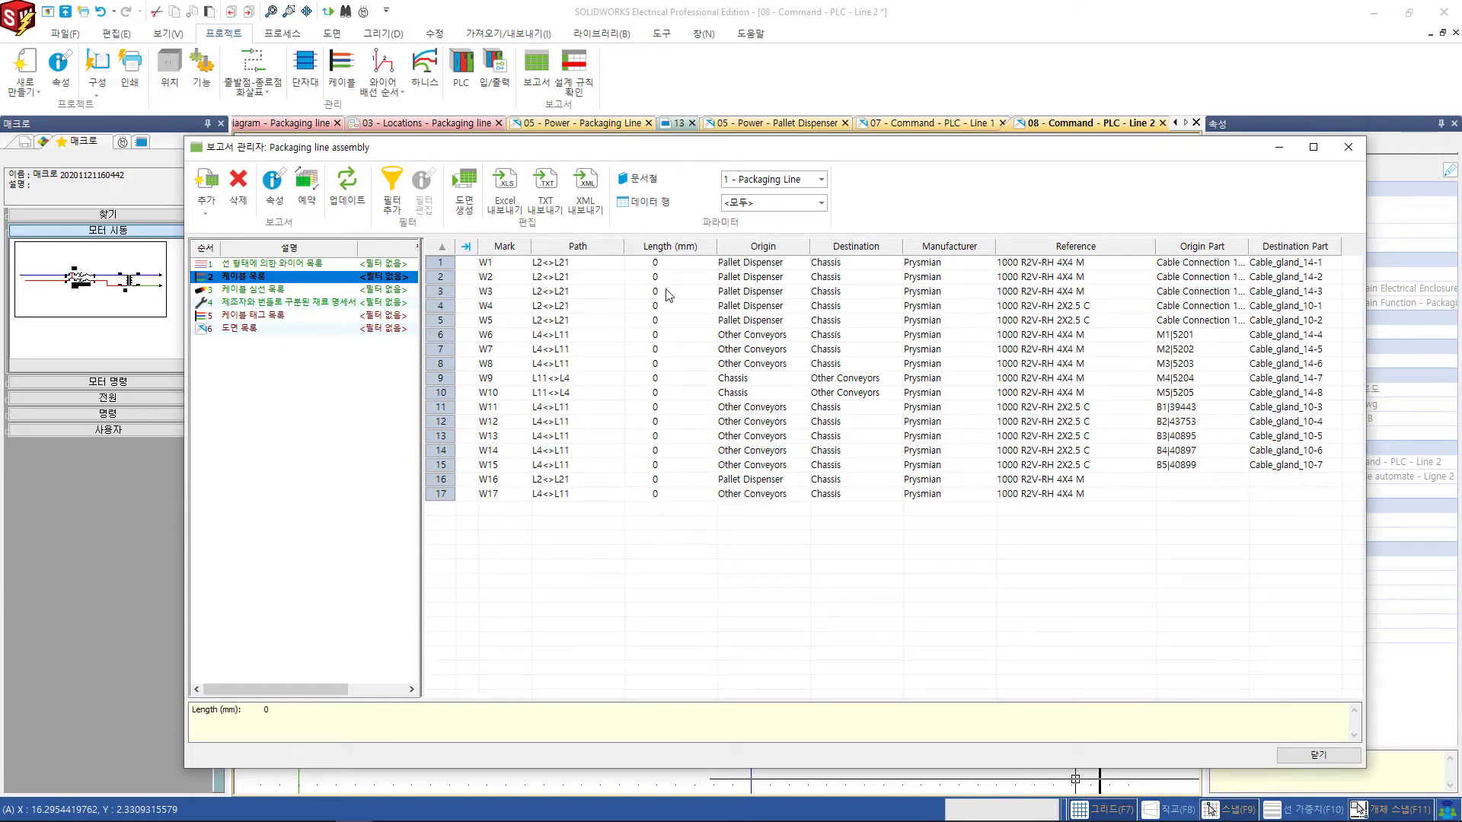
Check the cable core list's blank Wire number column, then close Report manager.
left_click(266, 291)
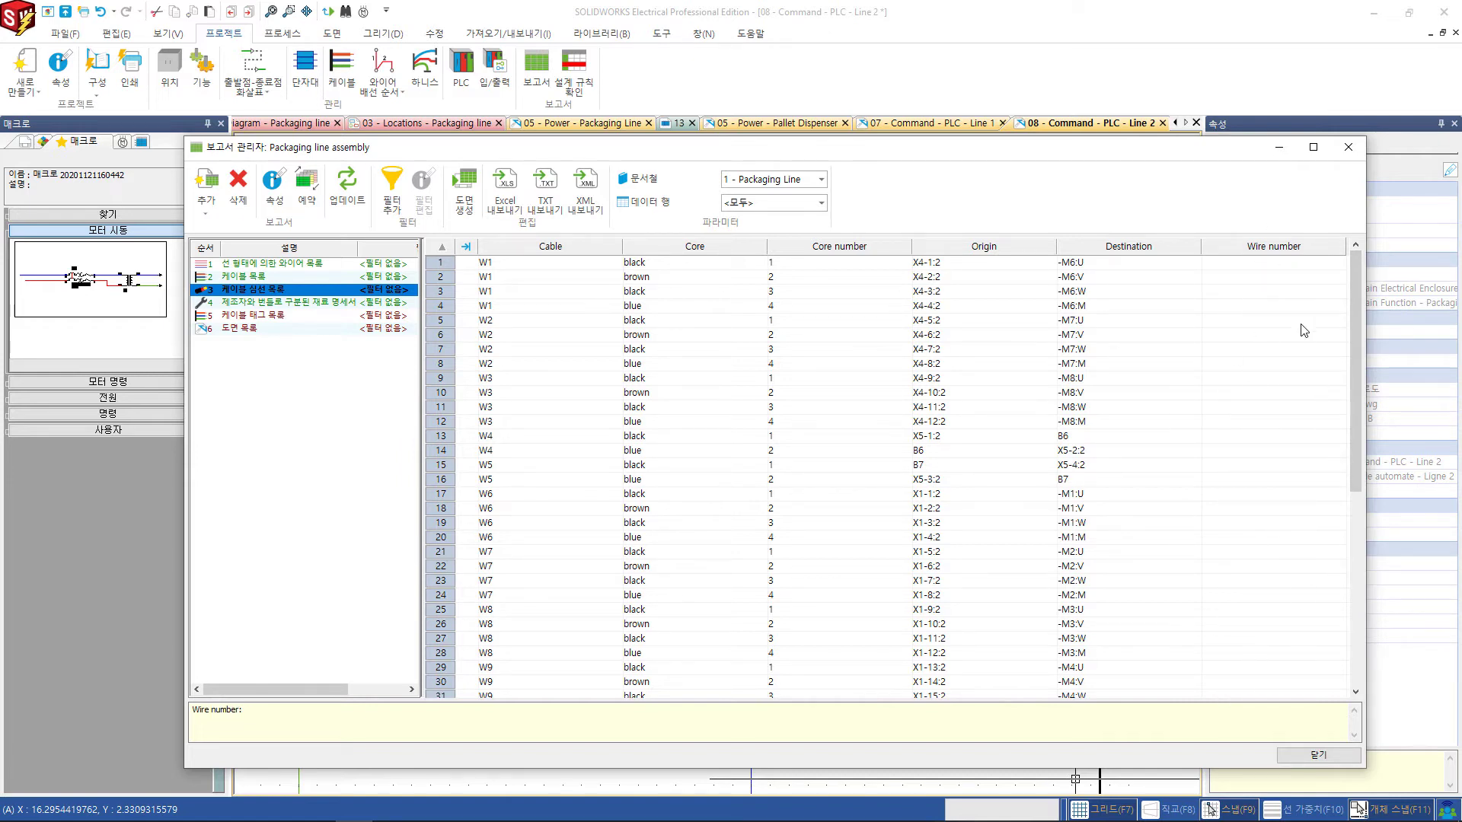
left_click(1317, 755)
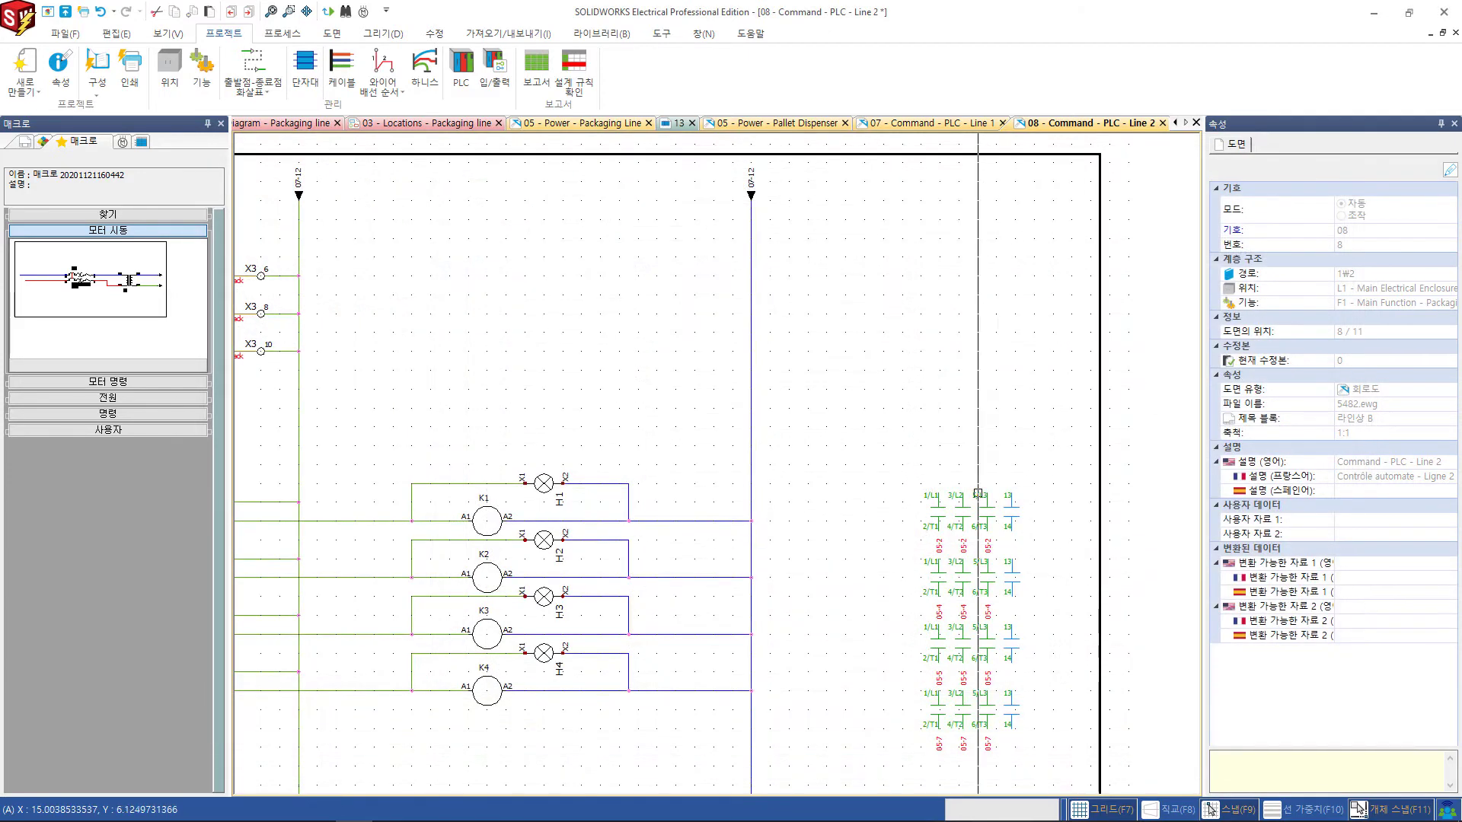
Open the 05 - Power - Packaging Line schematic from the Documents tree.
left_click(25, 142)
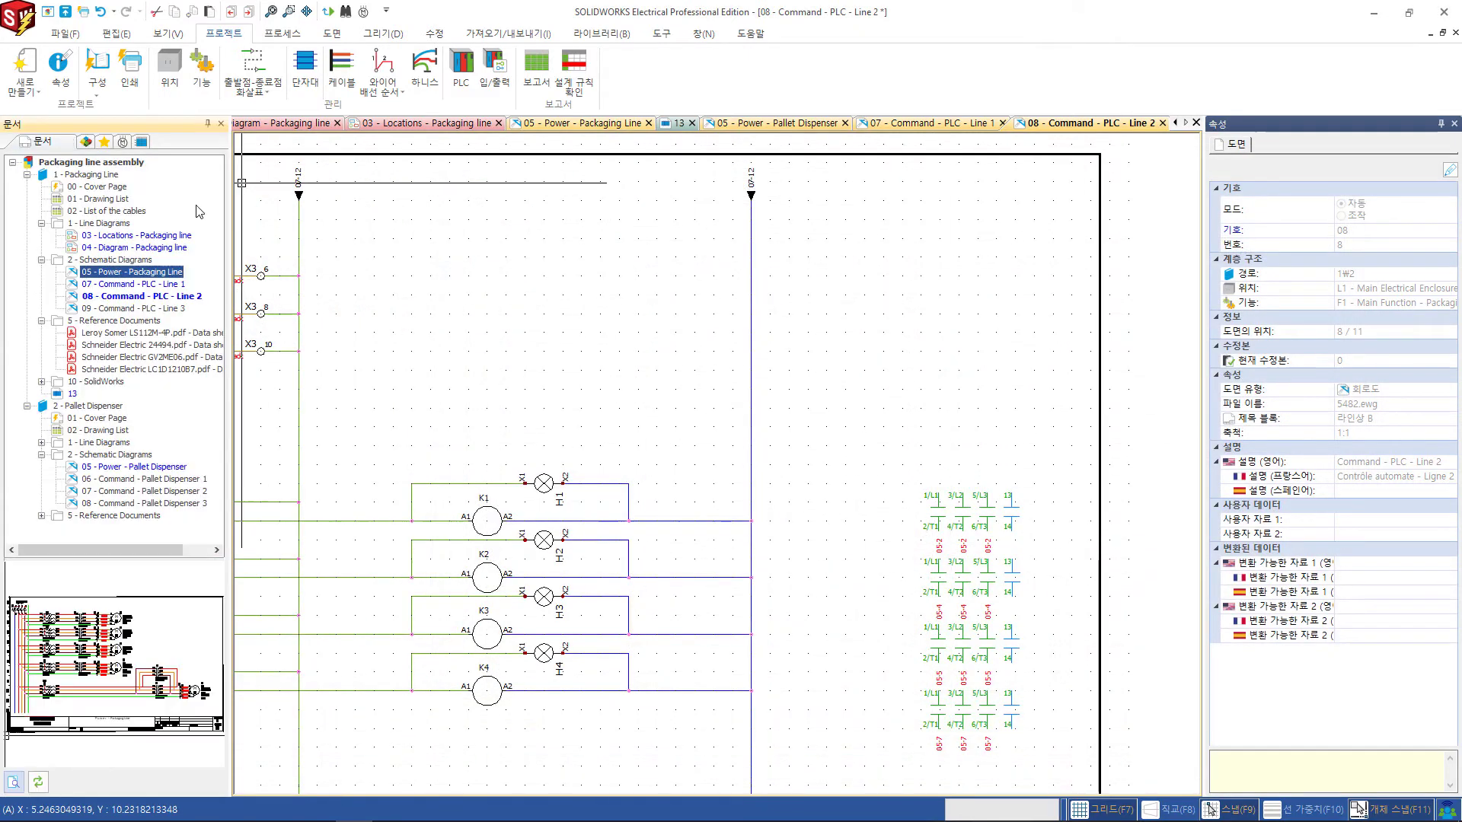
double_click(122, 278)
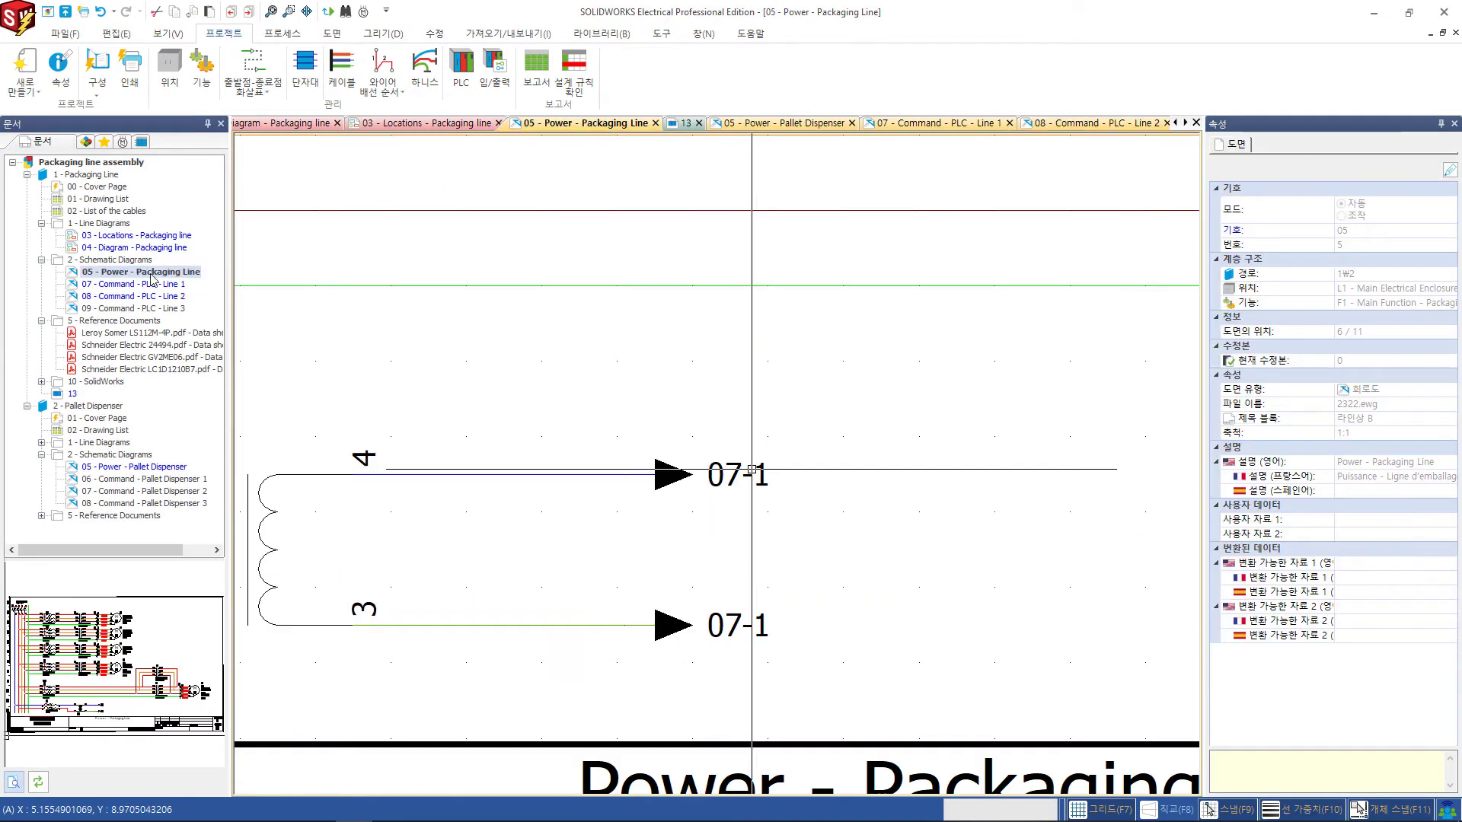
scroll(549, 343, "up", 1)
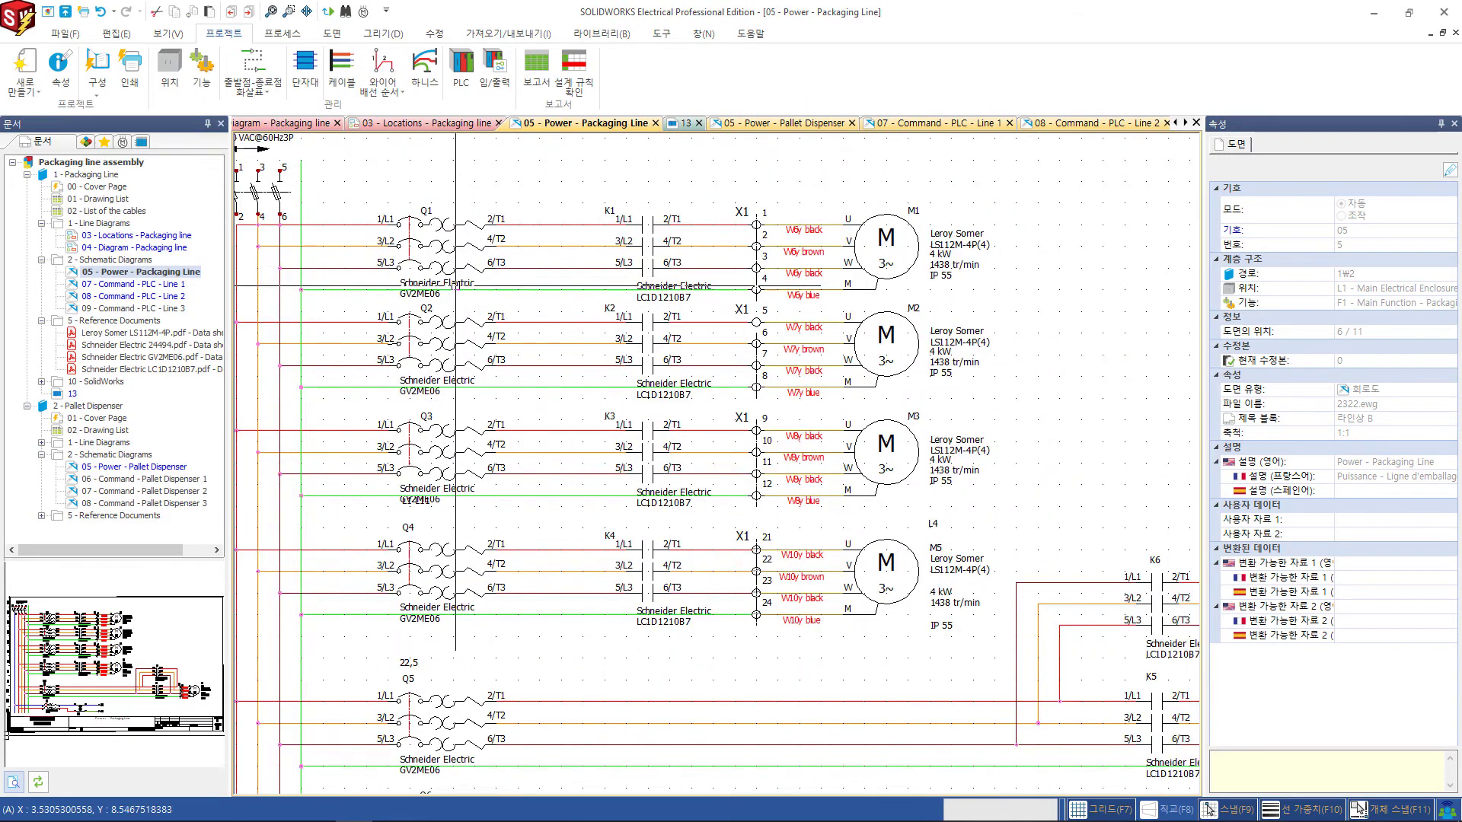
scroll(494, 320, "up", 1)
scroll(427, 289, "up", 1)
scroll(349, 256, "up", 1)
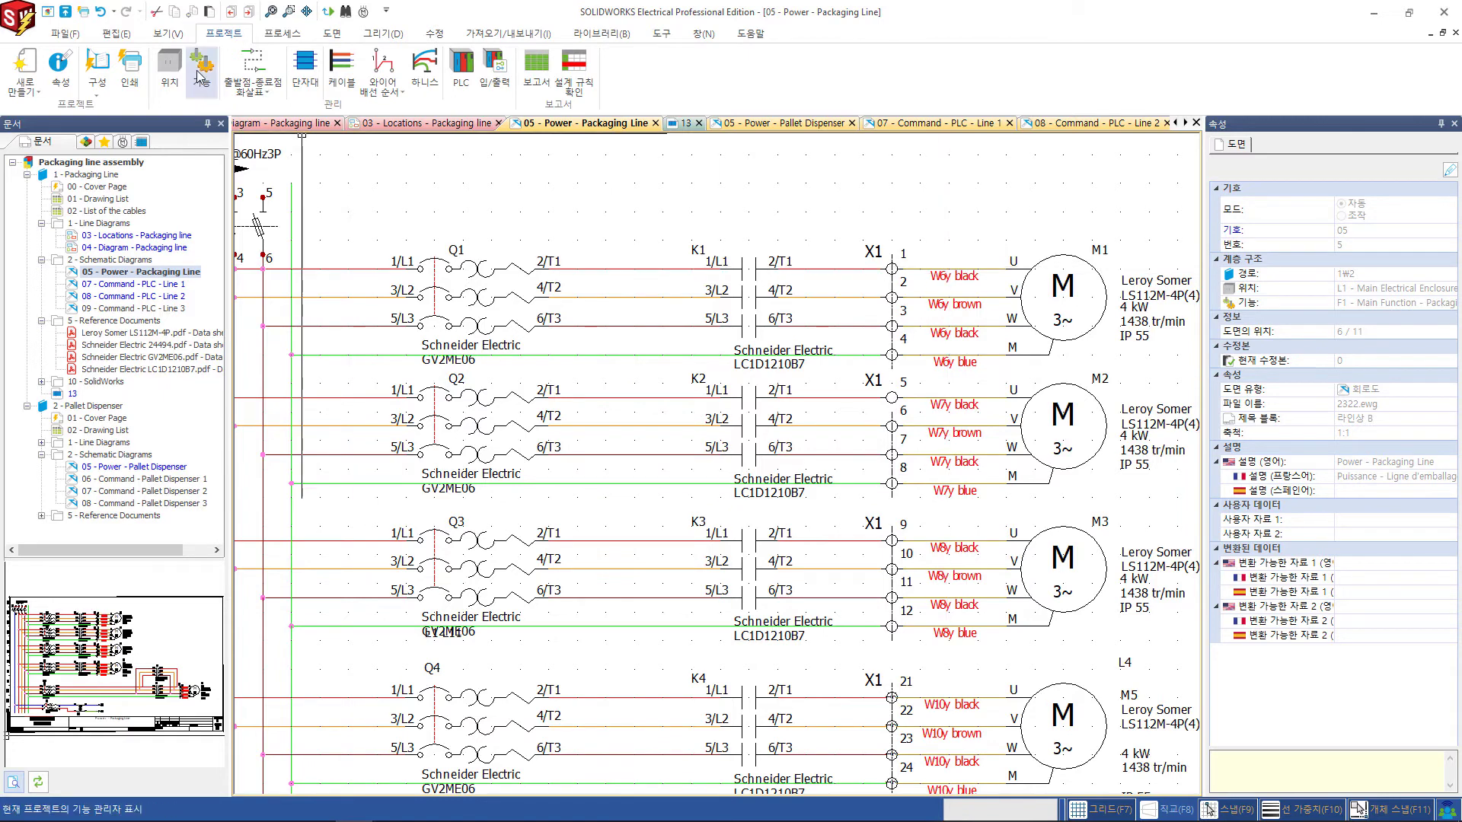
Run New wire numbering and confirm, so motor circuits get labels like L1-2 and L1-12.
left_click(280, 33)
left_click(183, 73)
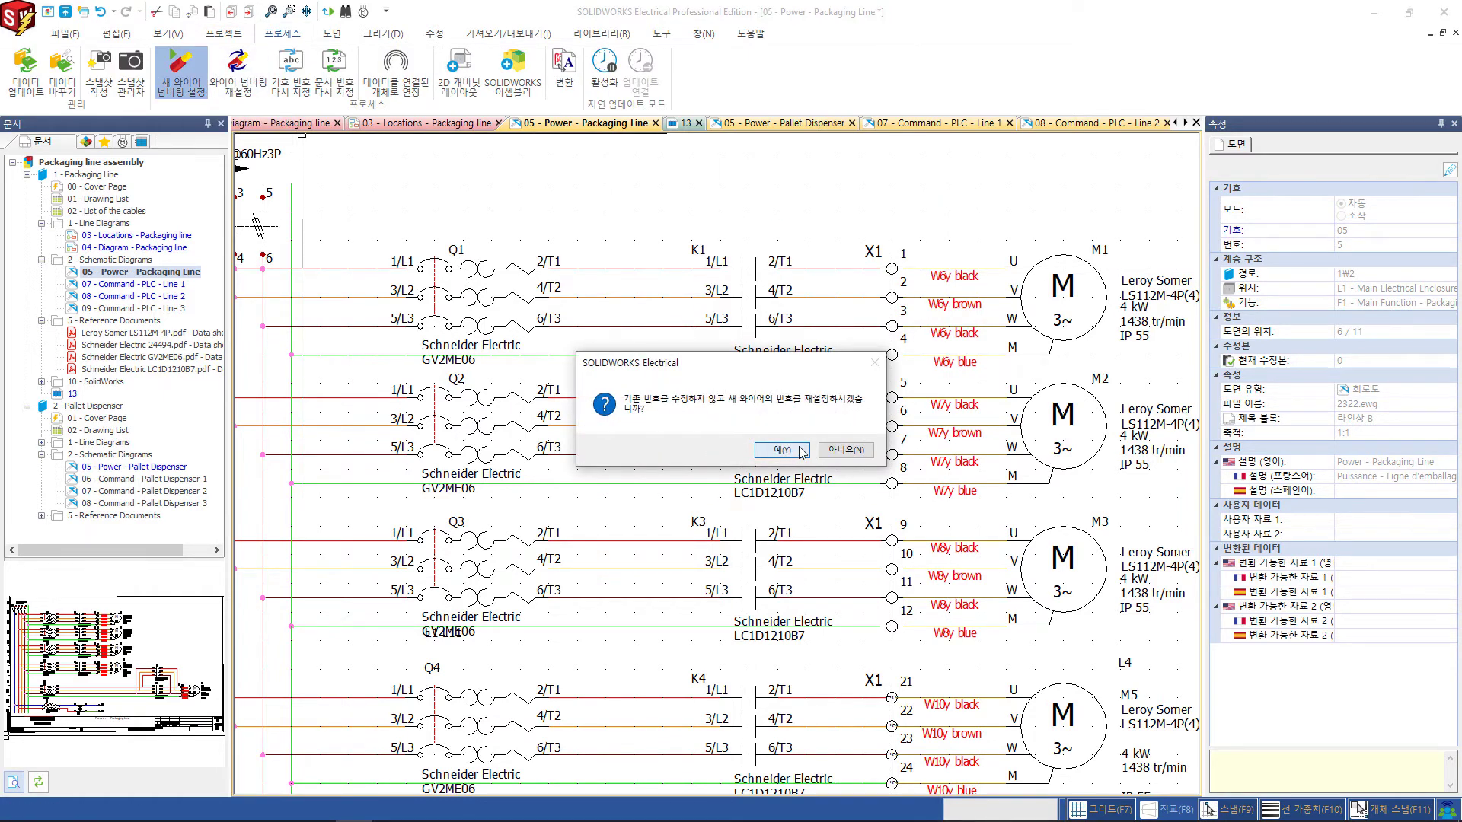
left_click(801, 449)
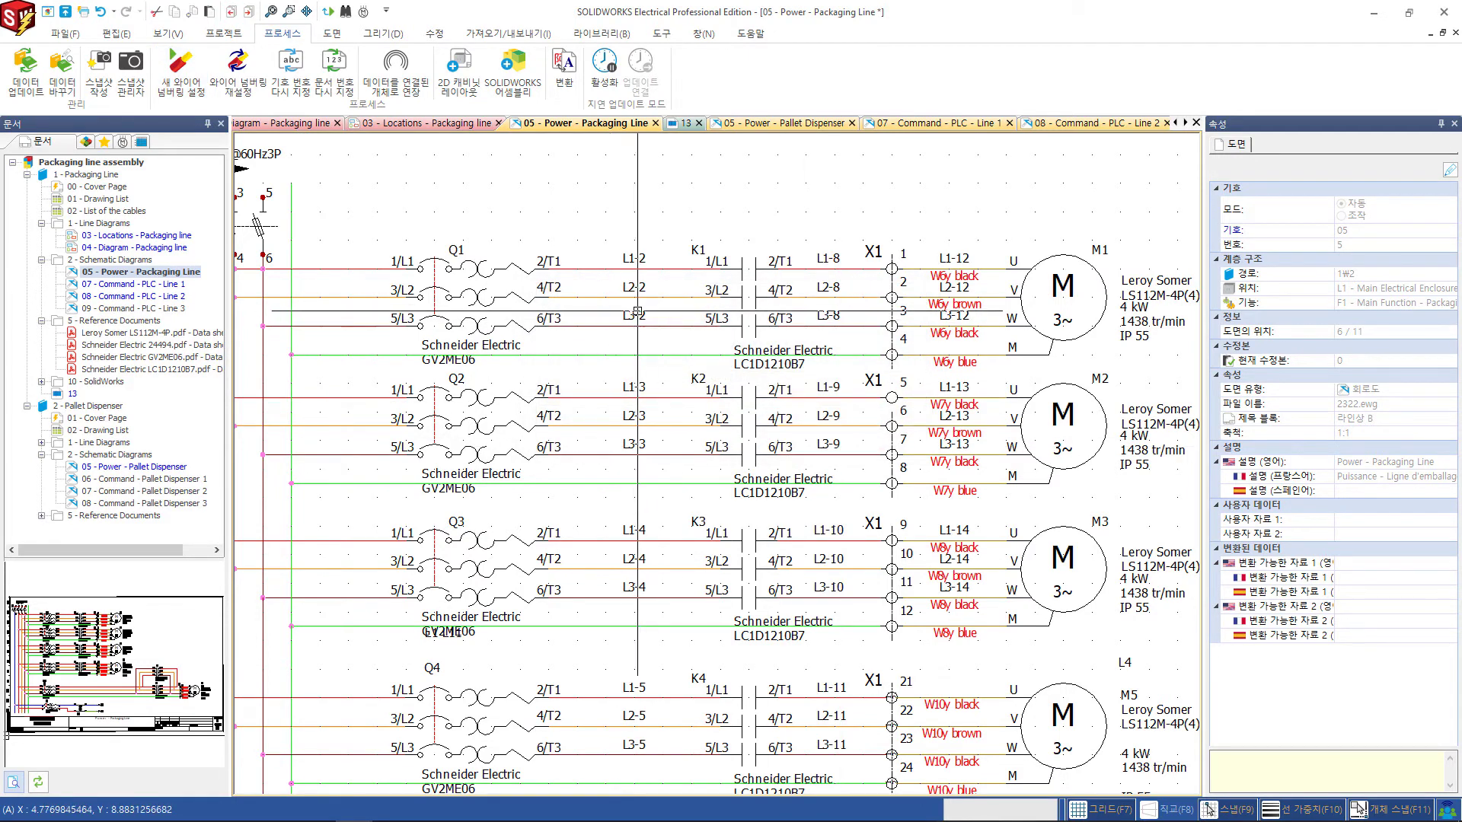
scroll(640, 305, "up", 2)
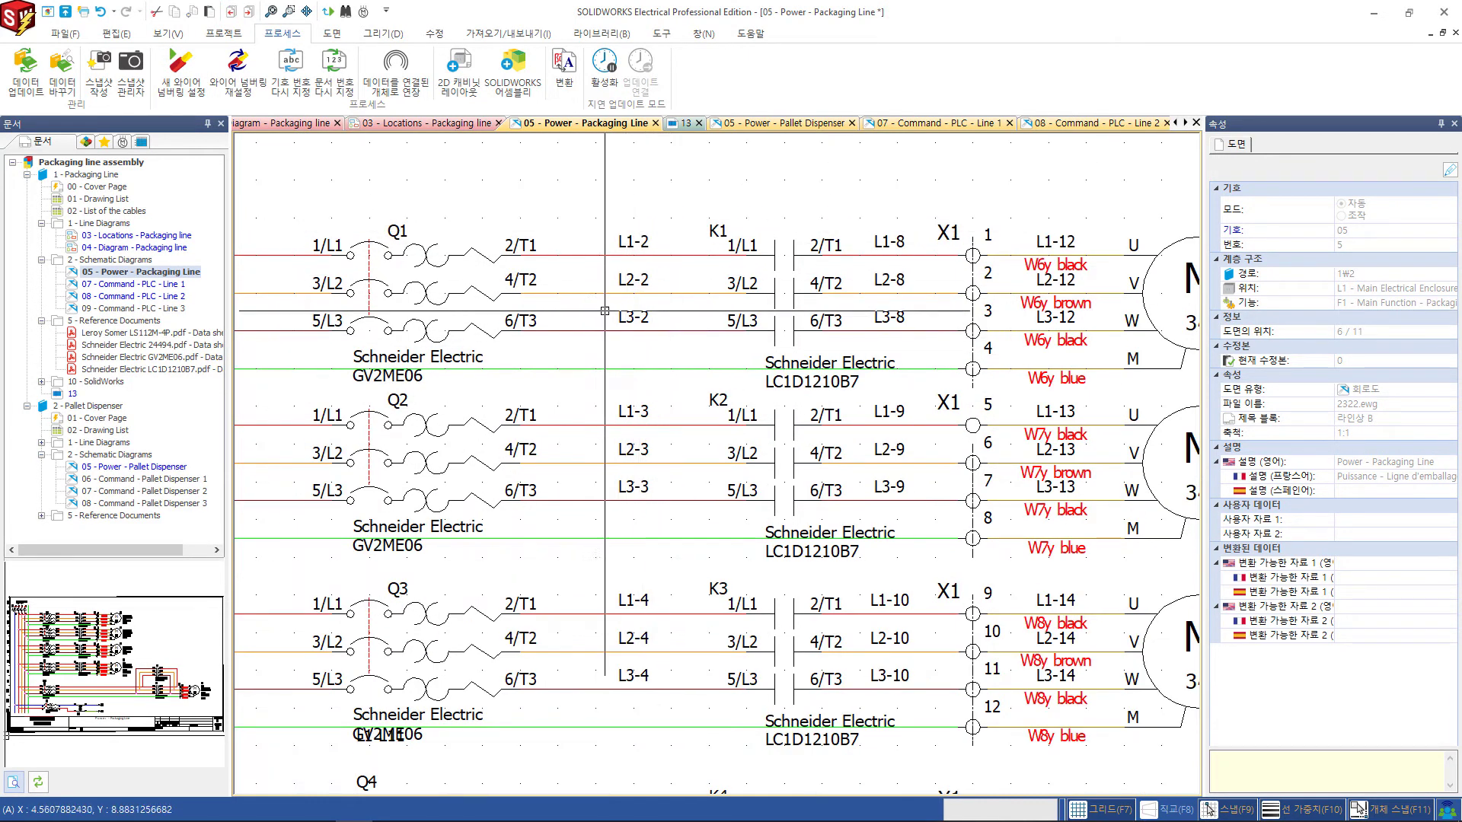
scroll(613, 227, "down", 2)
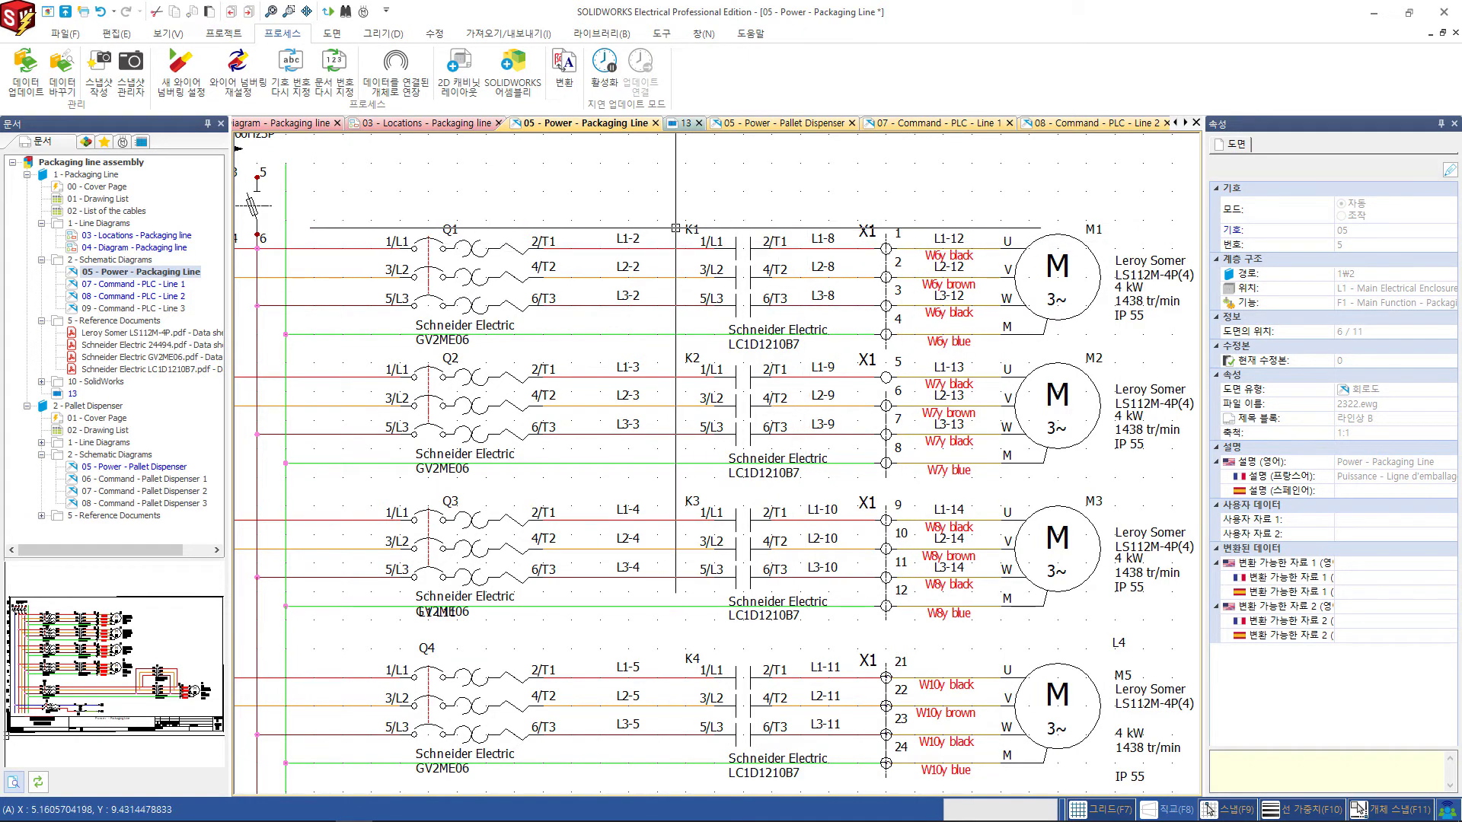
scroll(661, 242, "up", 1)
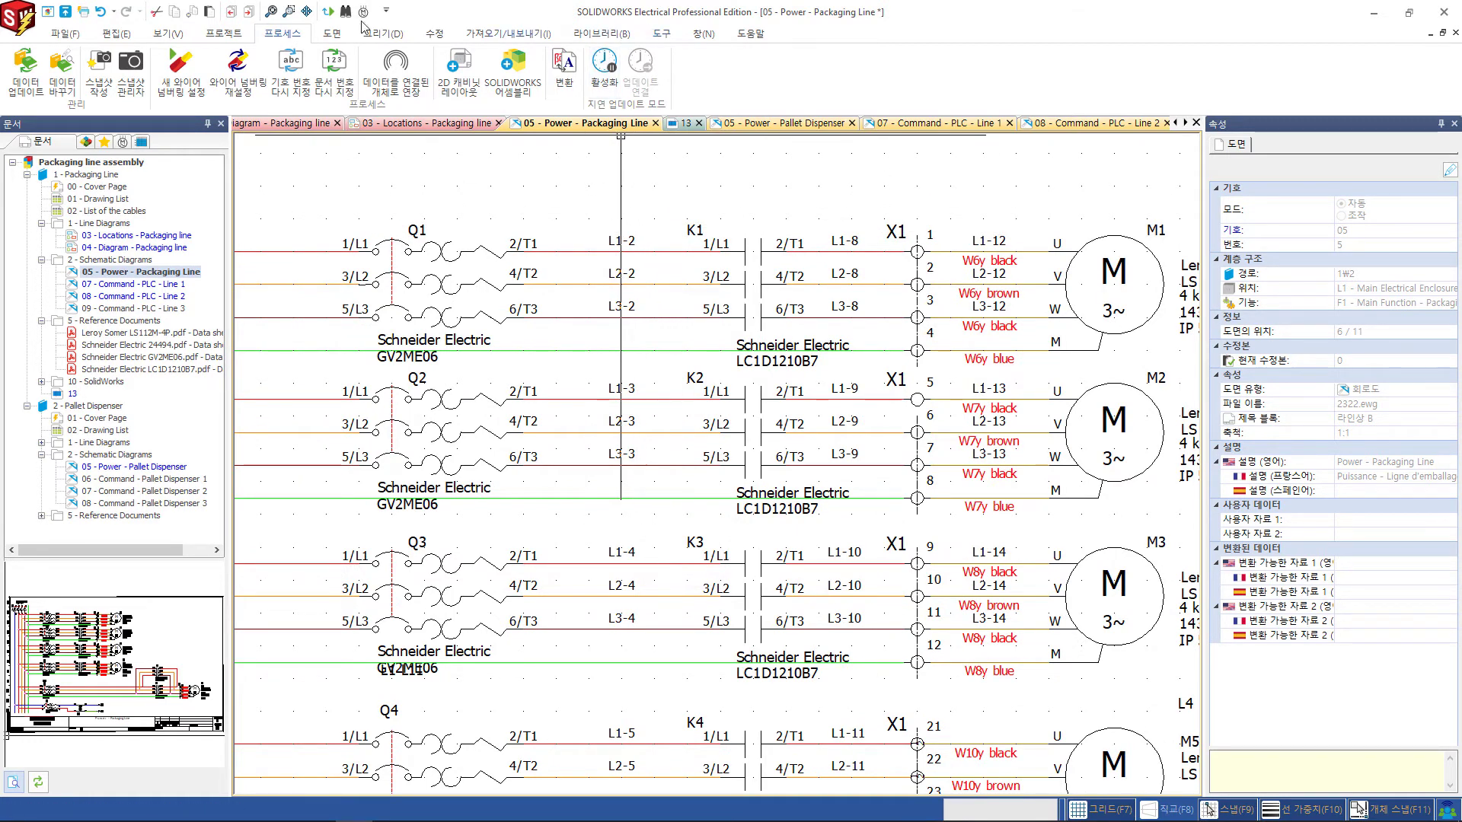
Open the cable core list report and inspect the wire numbers of W1's black, brown and blue cores.
left_click(223, 32)
left_click(535, 72)
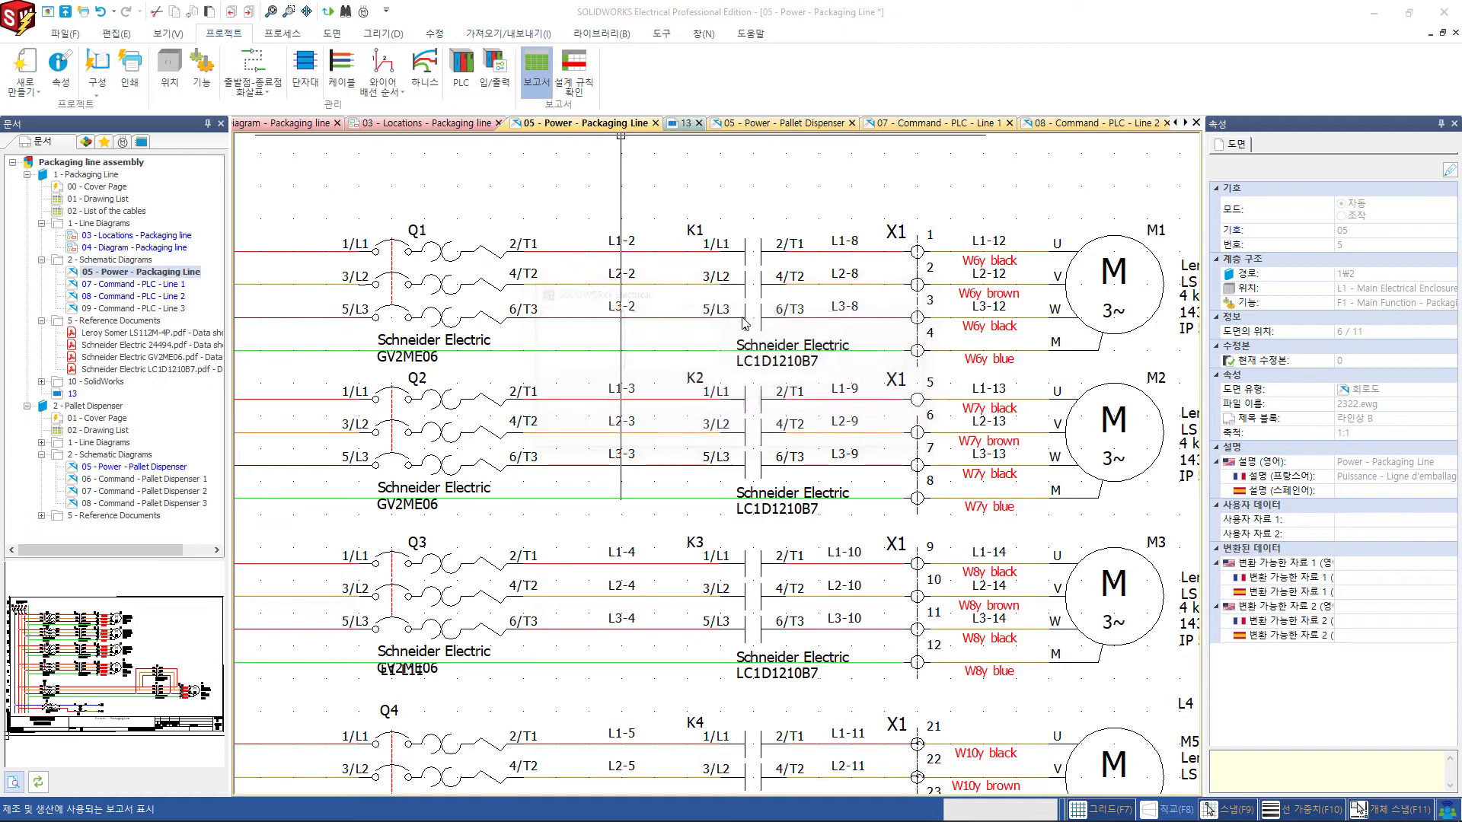
left_click(263, 294)
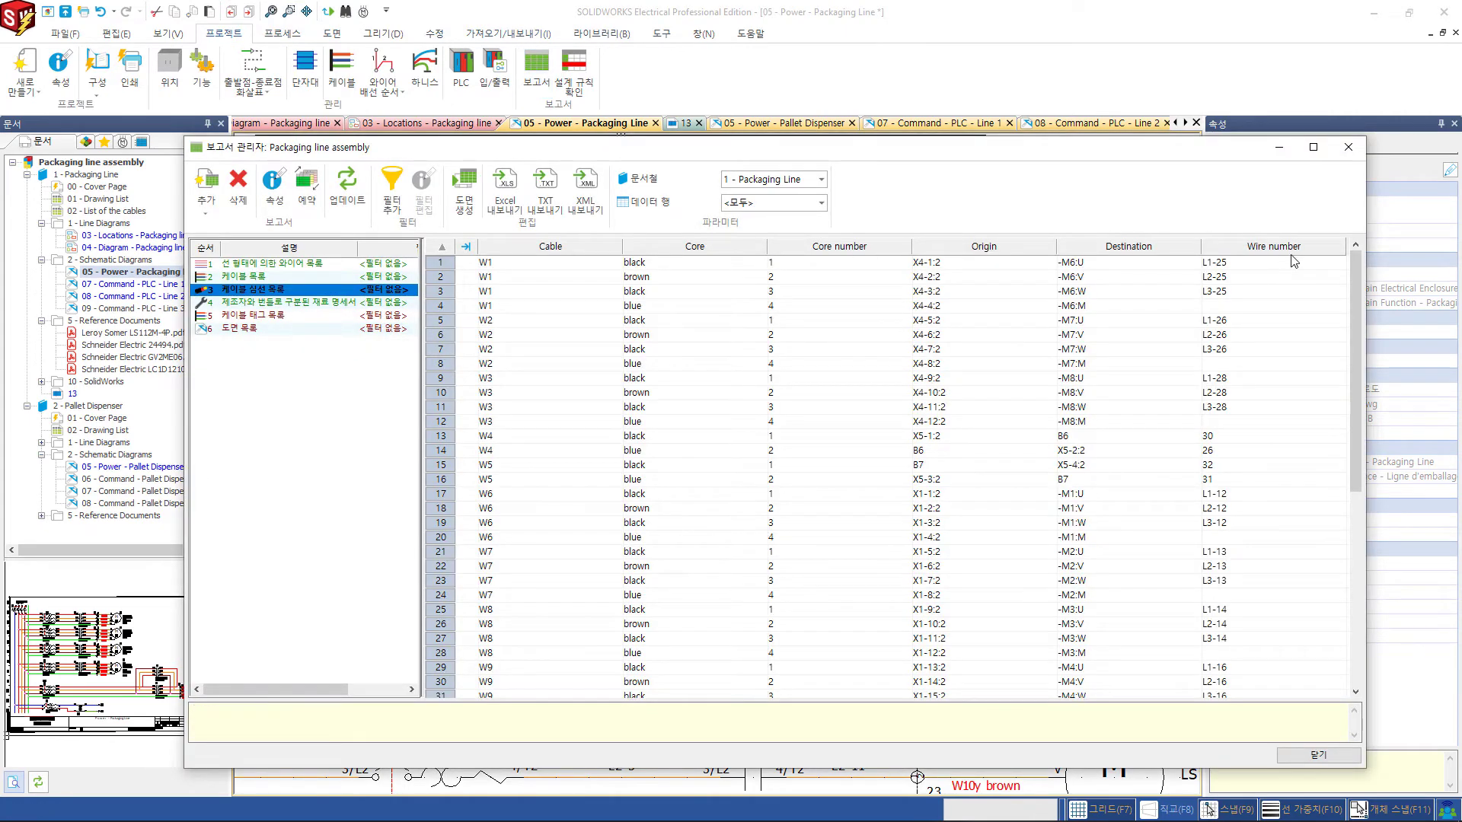
left_click(1292, 261)
left_click(1237, 278)
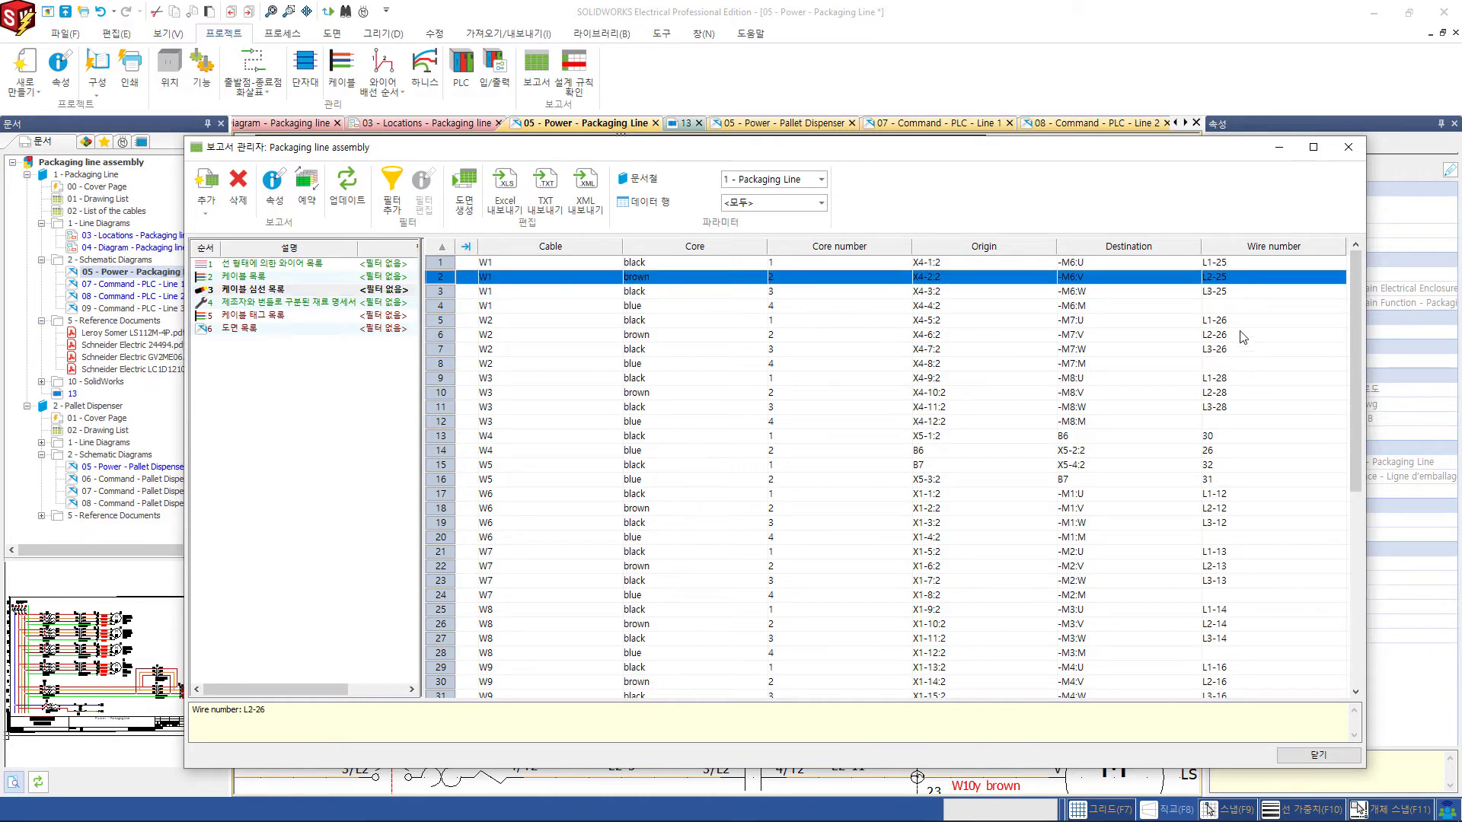
left_click(1228, 308)
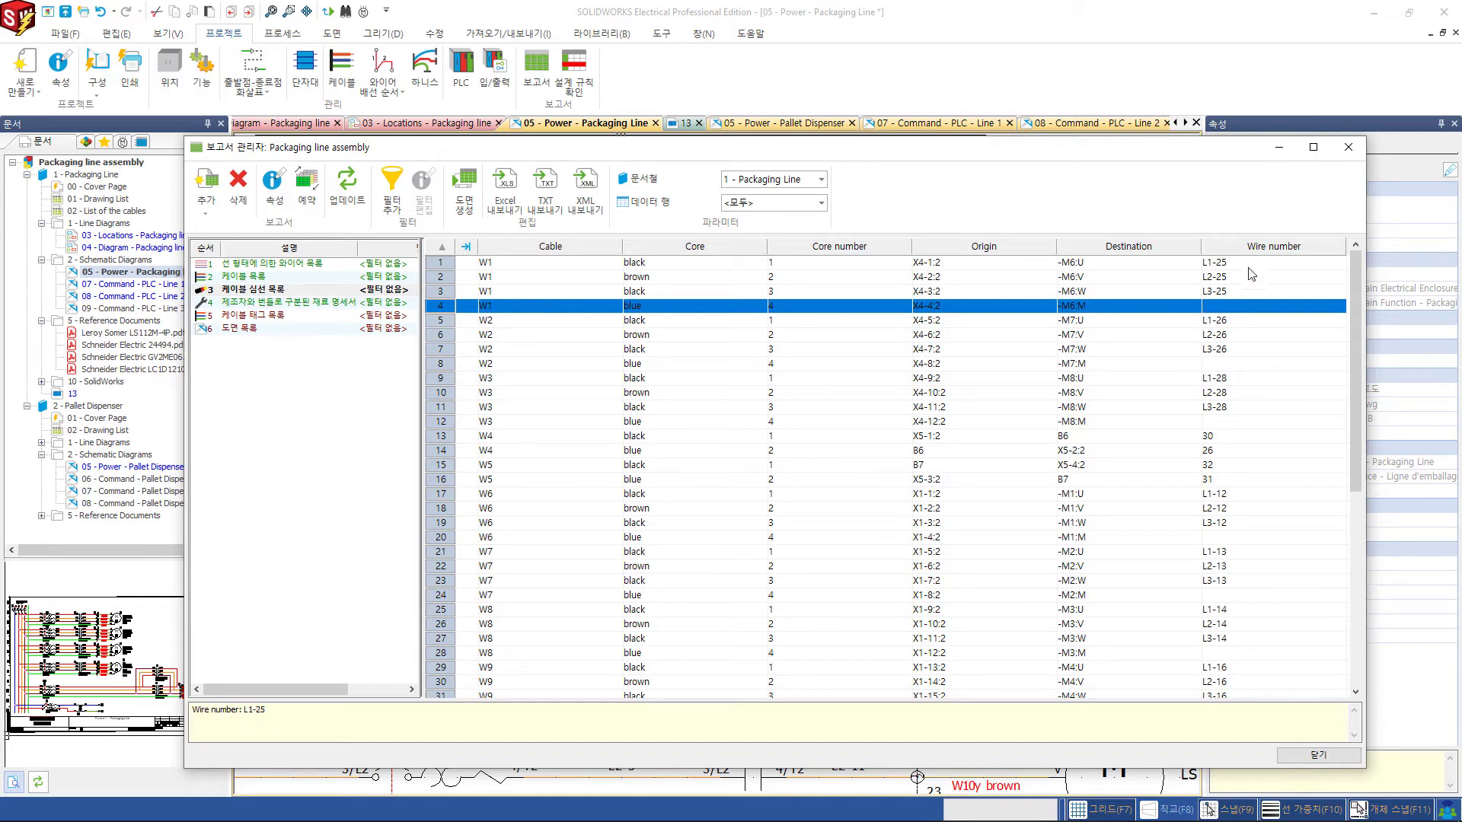
scroll(1308, 459, "down", 3)
scroll(1309, 462, "down", 10)
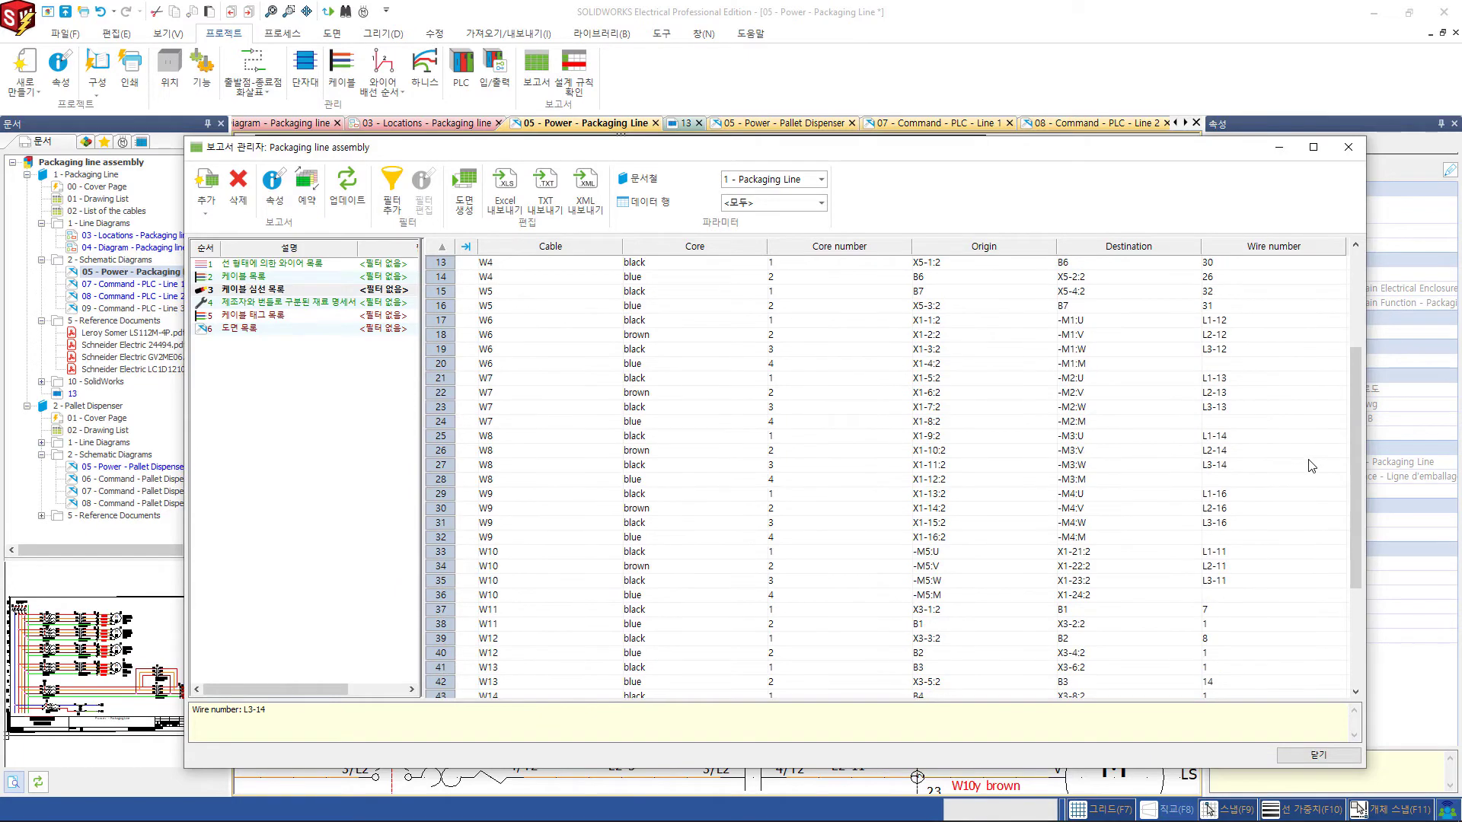
scroll(1311, 465, "up", 13)
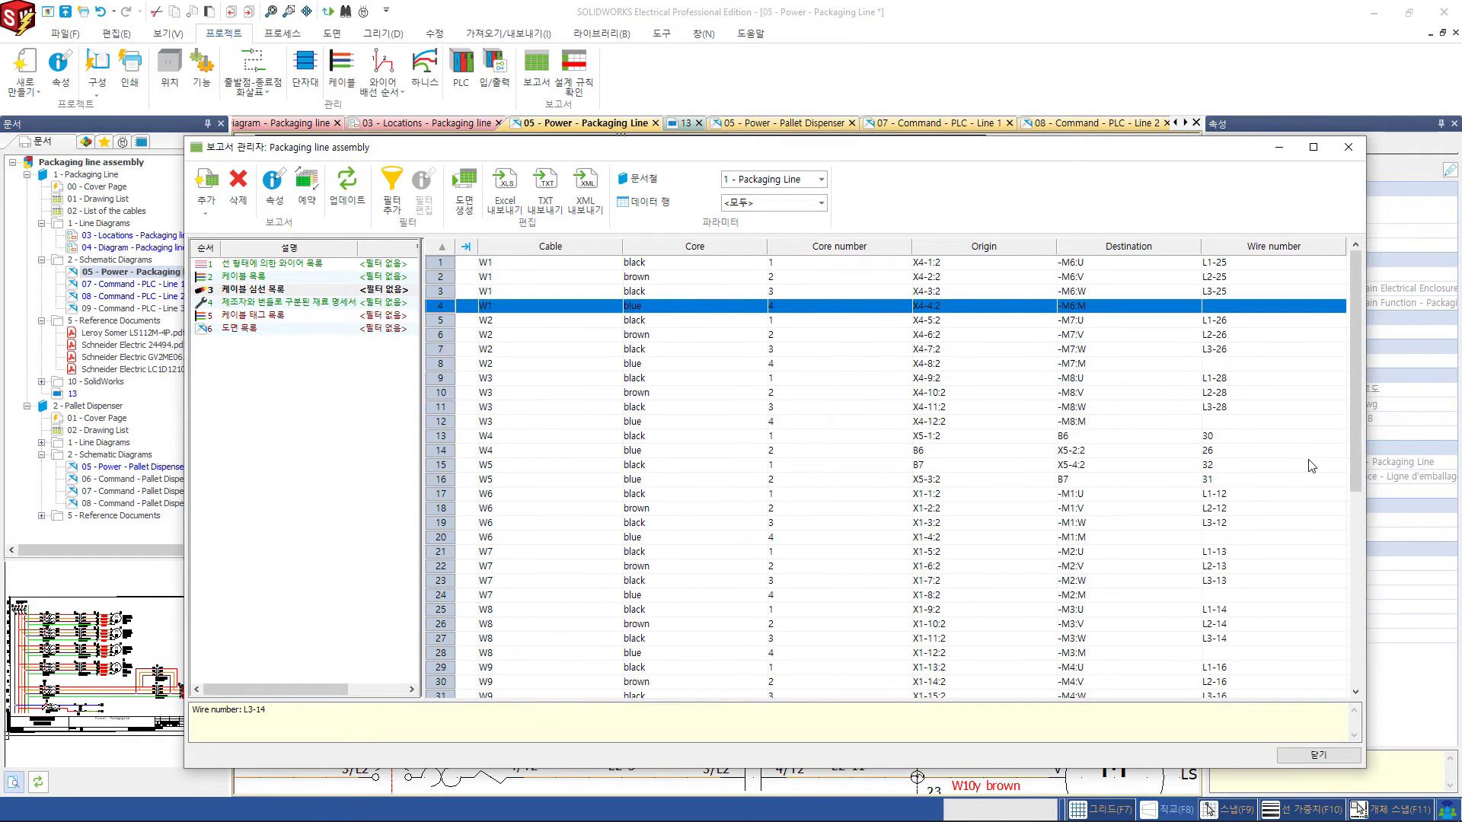
Close Report manager, zoom the power schematic, and switch to the 3D conveyor assembly.
left_click(1318, 759)
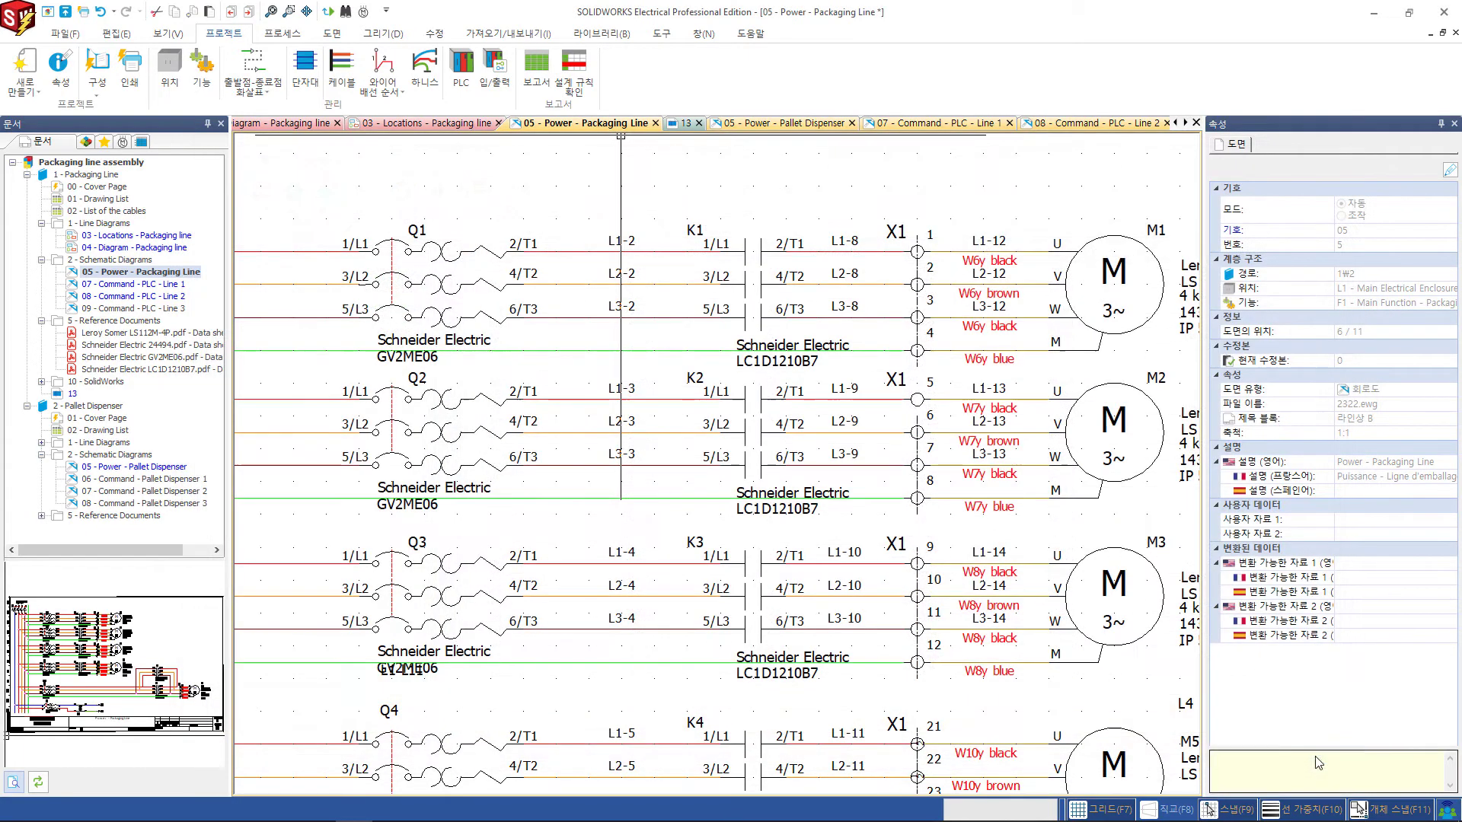
scroll(795, 582, "down", 2)
scroll(796, 582, "up", 1)
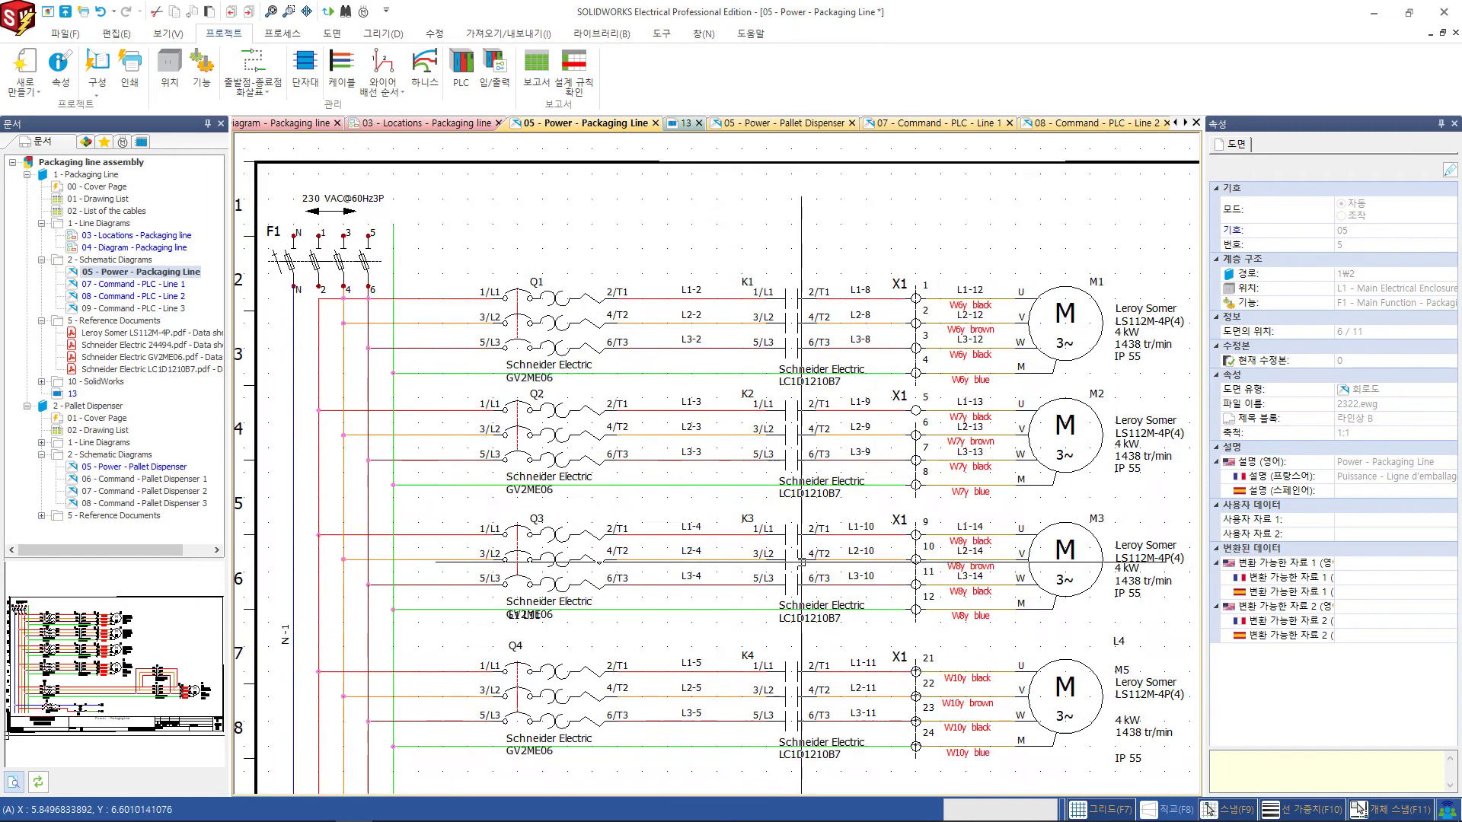
scroll(520, 398, "up", 1)
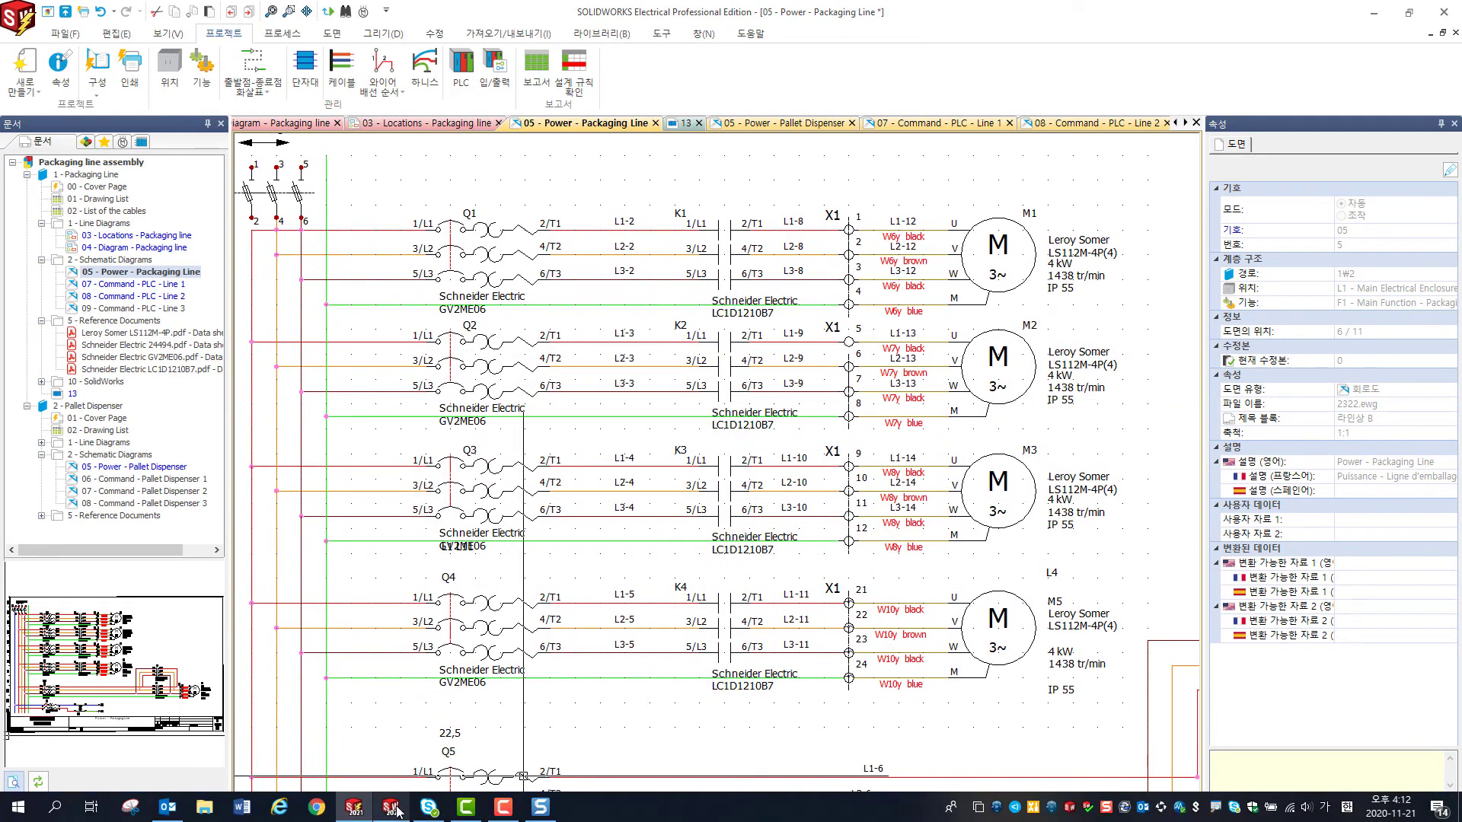
left_click(391, 807)
Reorient the model to the saved Main Electrical Enclosure view.
left_click(592, 629)
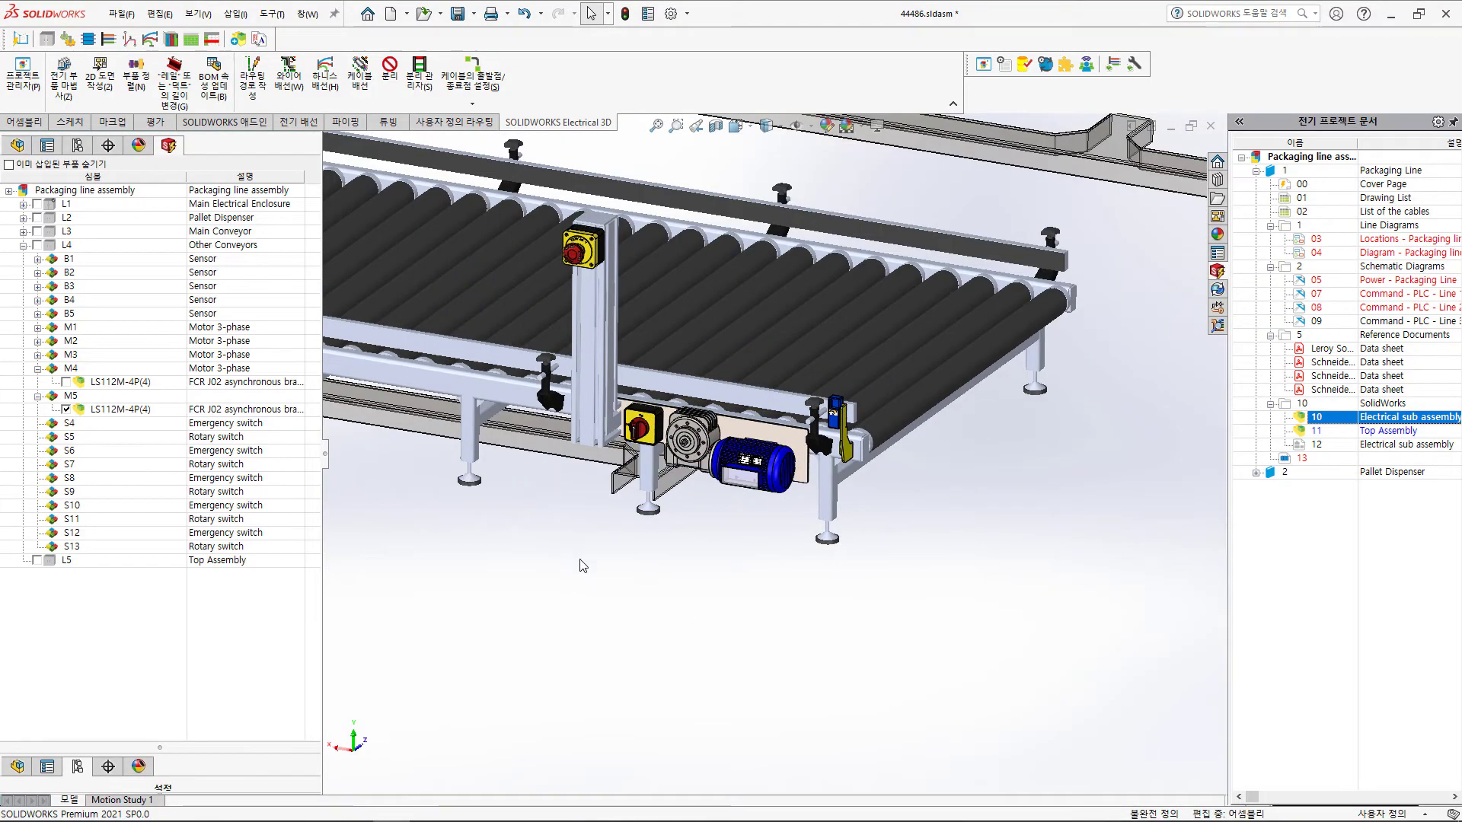
middle_click_drag(581, 561, 649, 542)
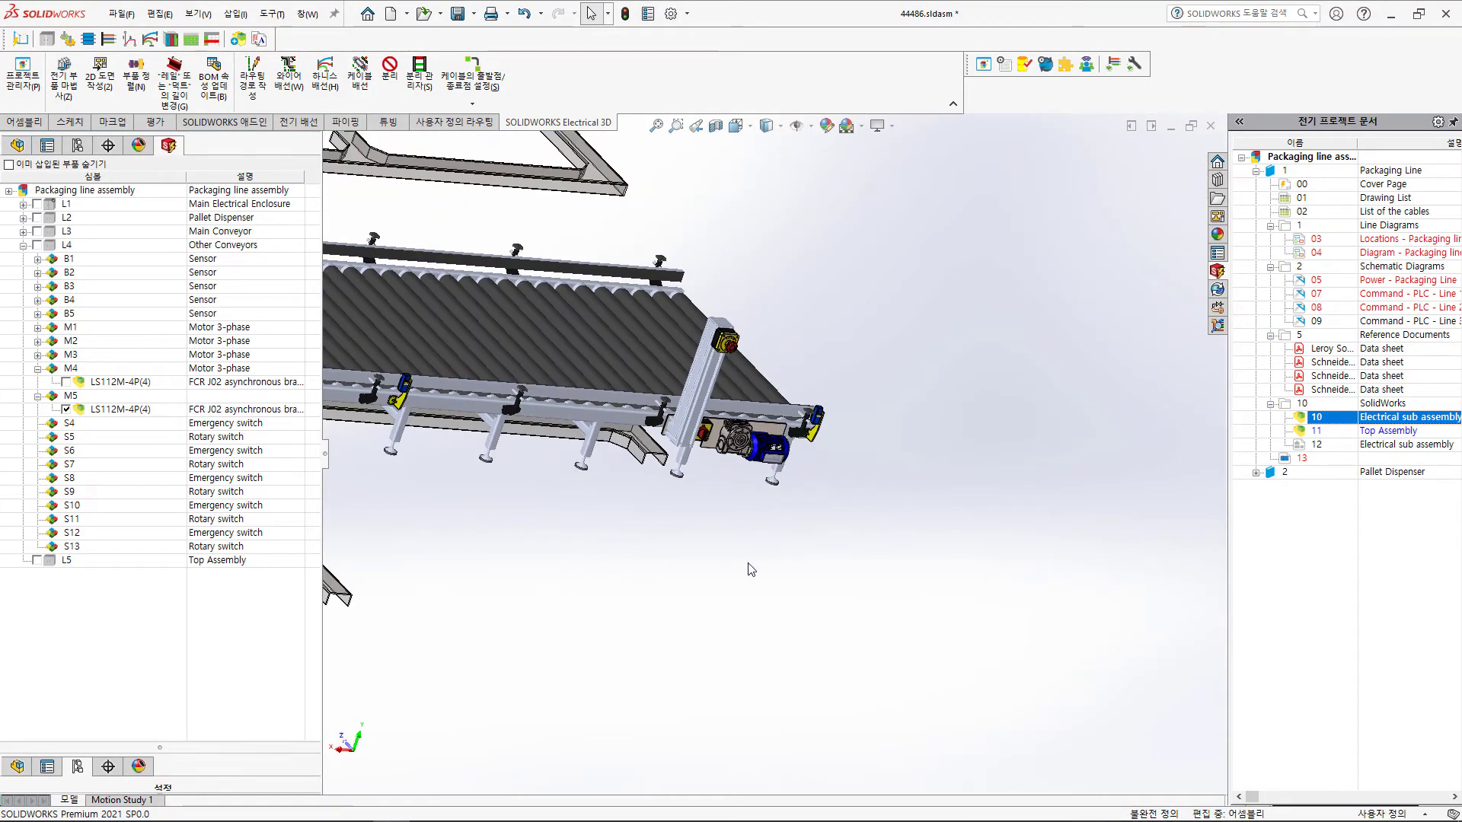
key("space")
left_click(868, 693)
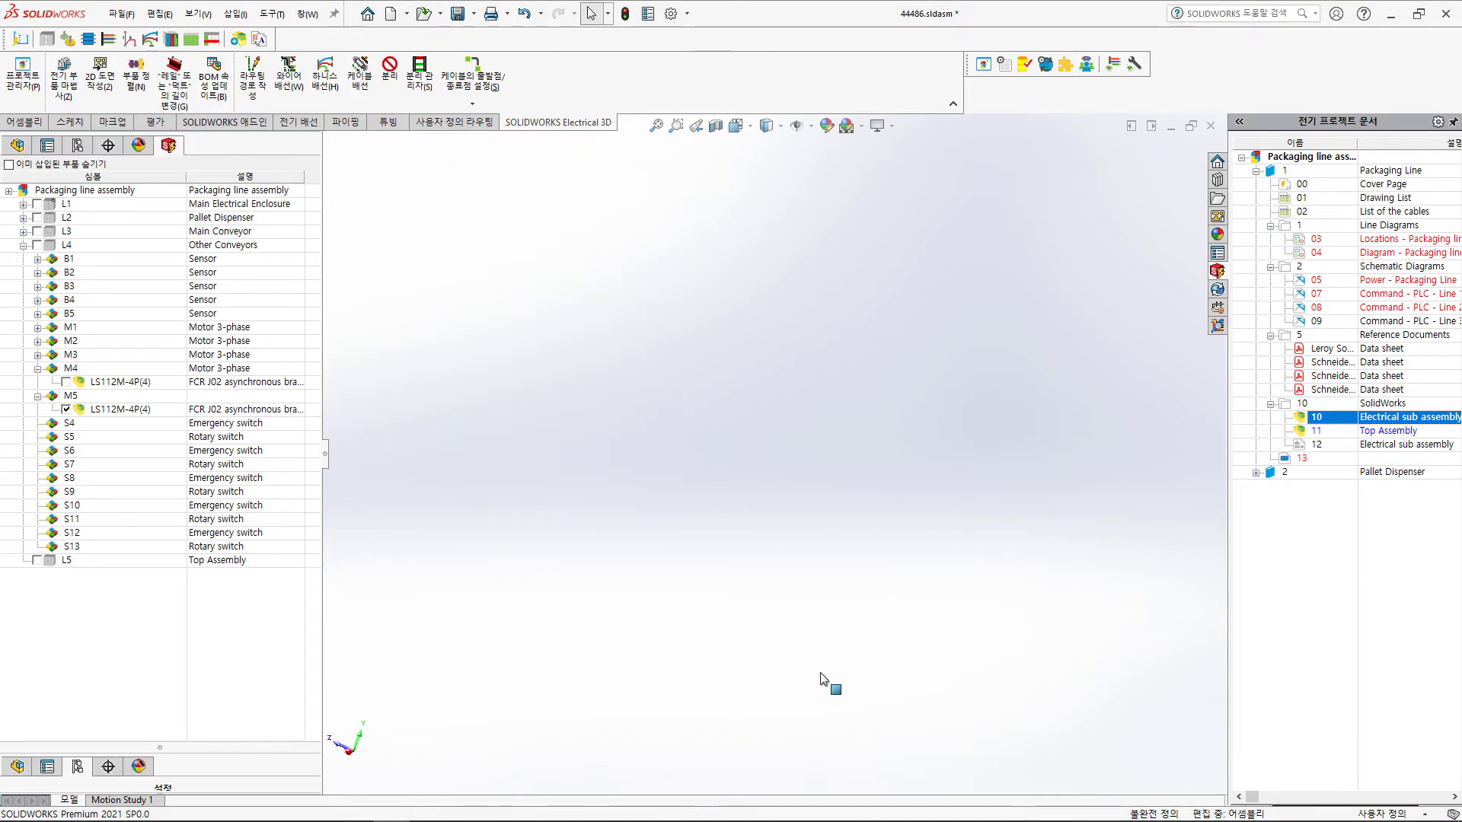
scroll(998, 420, "up", 3)
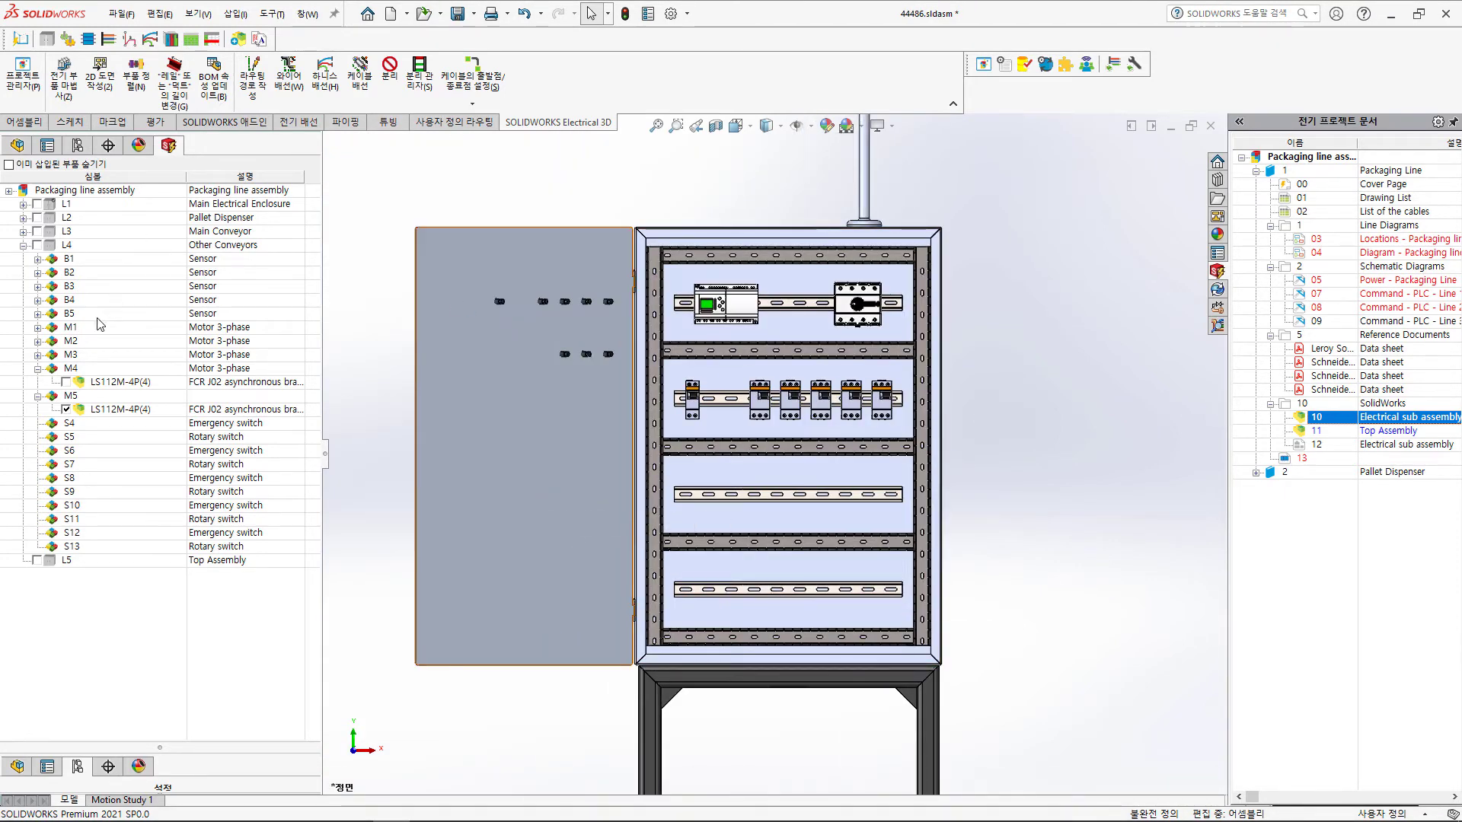
Hide already-inserted components, expand the enclosure's chassis branch, and bring up X1 TERMINAL STRIP's context menu.
left_click(37, 369)
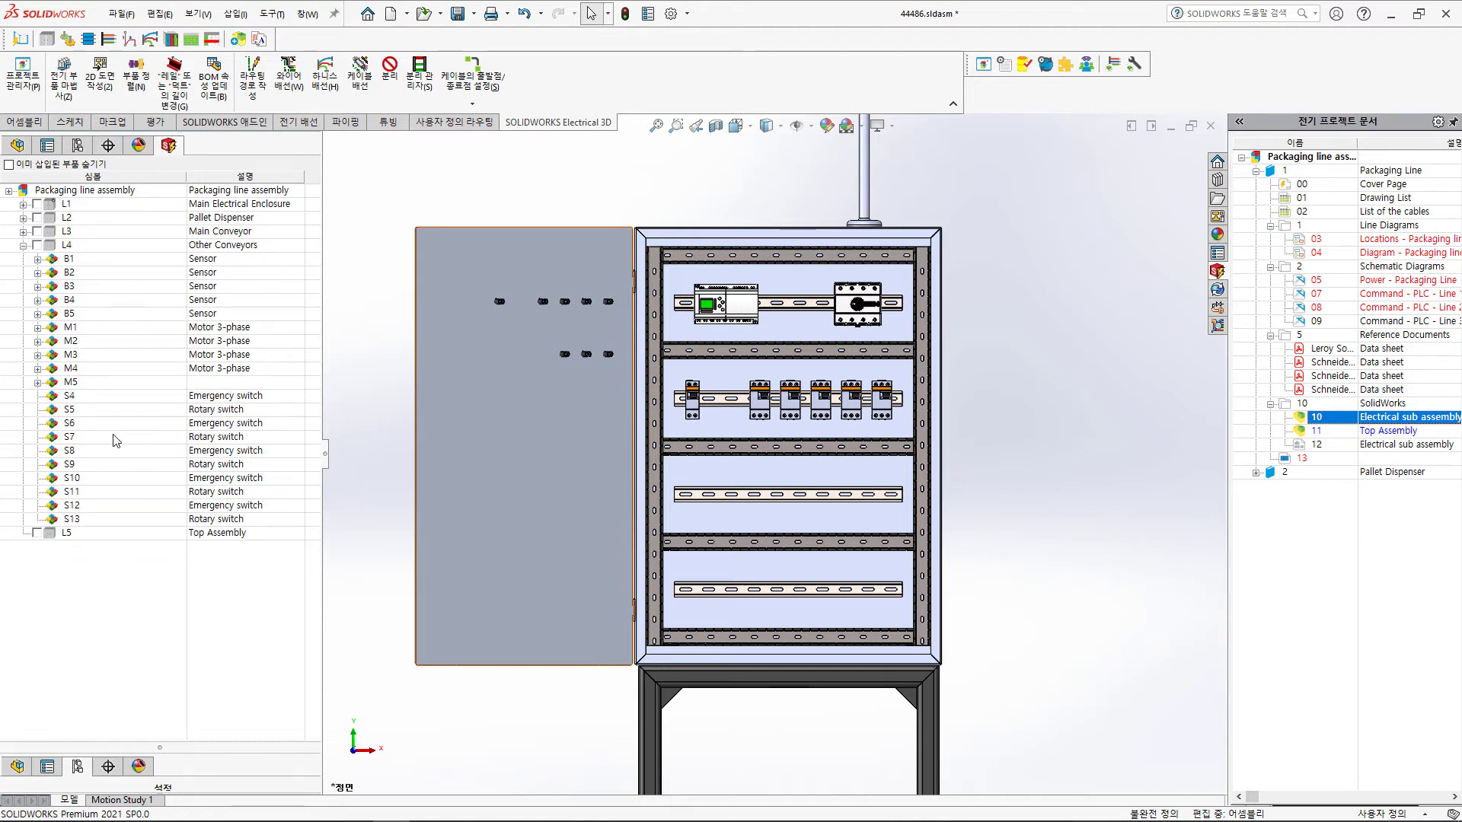
left_click(23, 204)
left_click(24, 204)
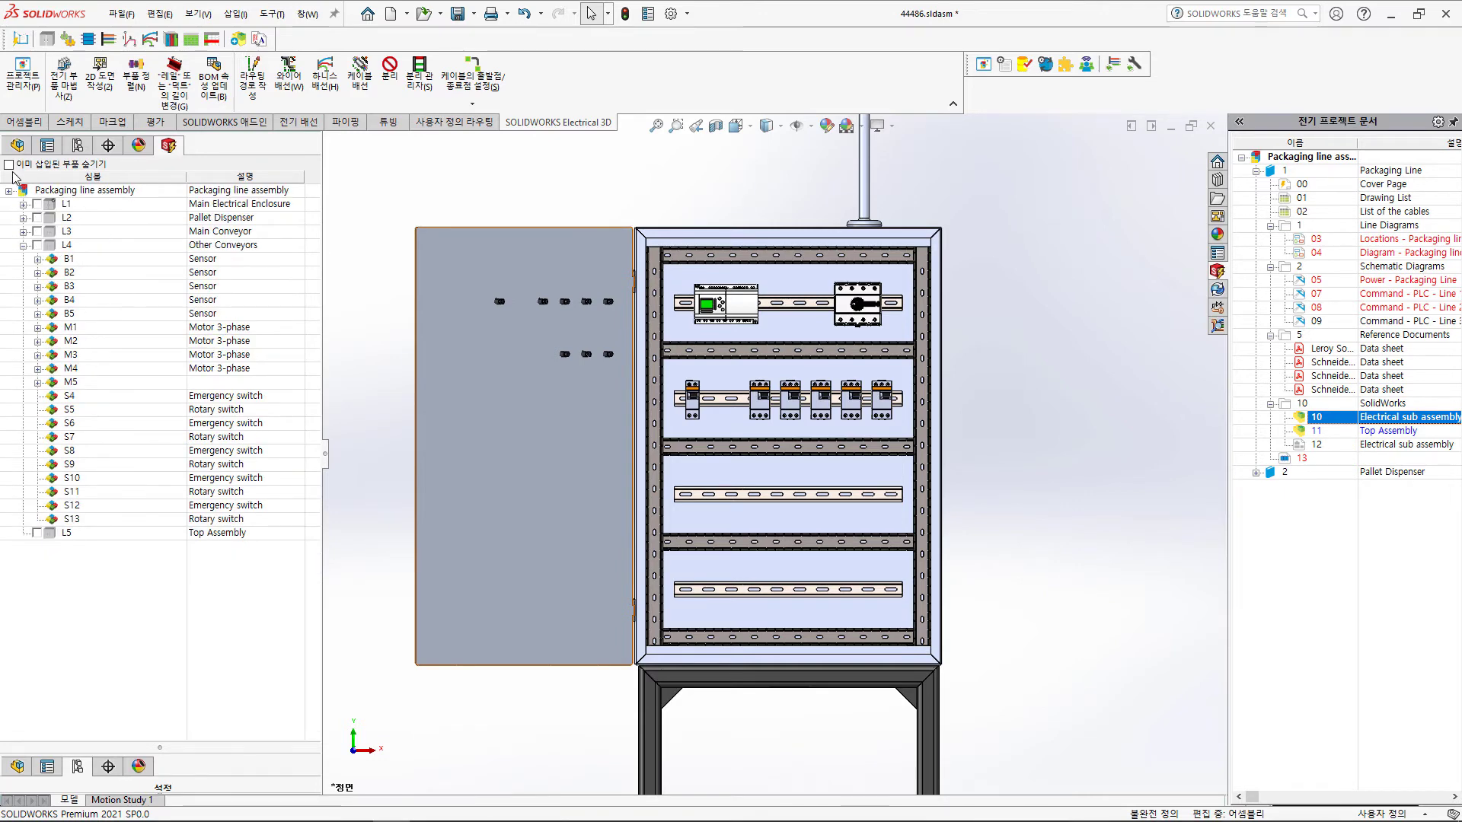
left_click(9, 165)
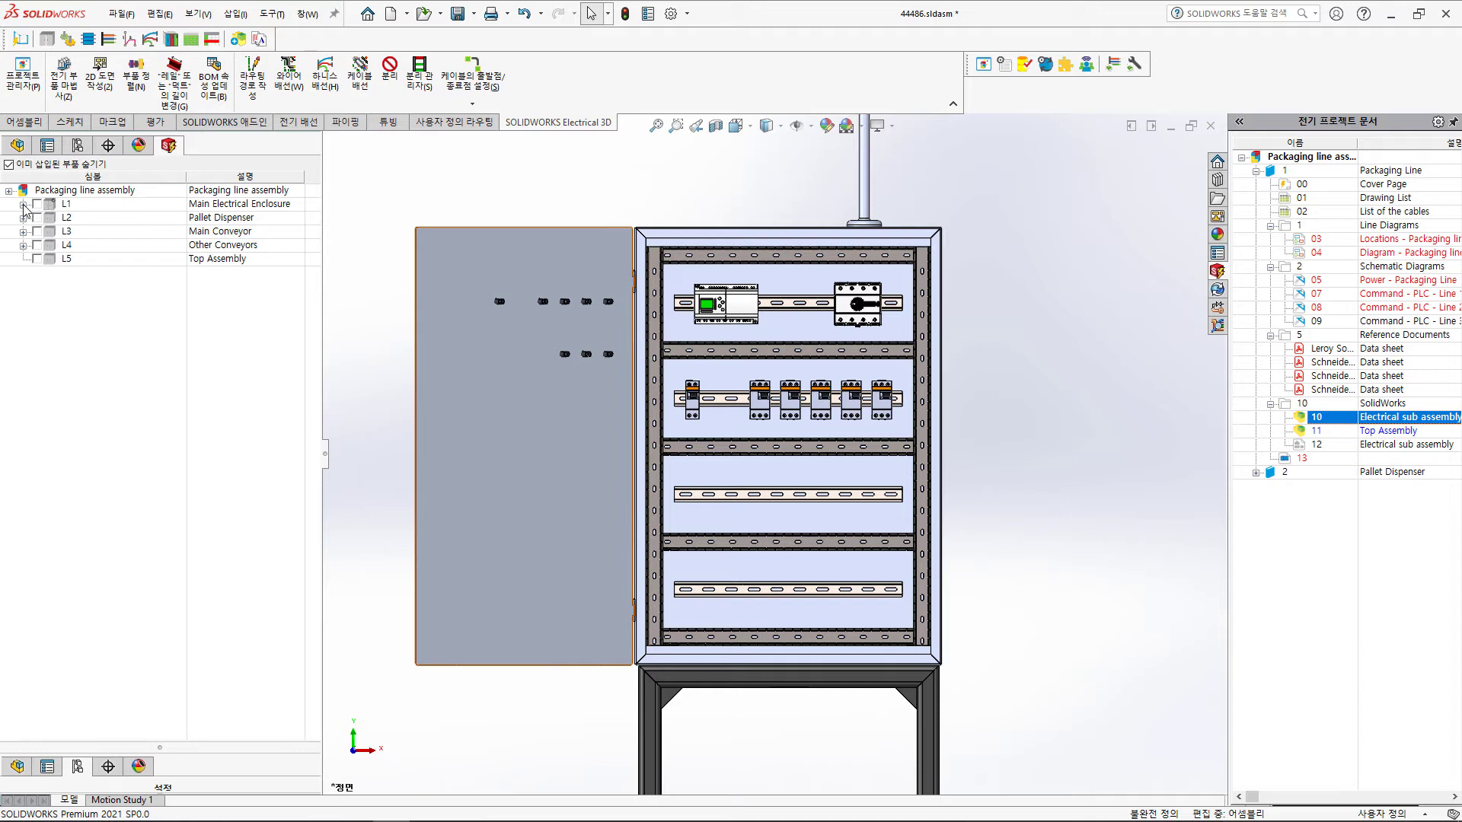
left_click(24, 204)
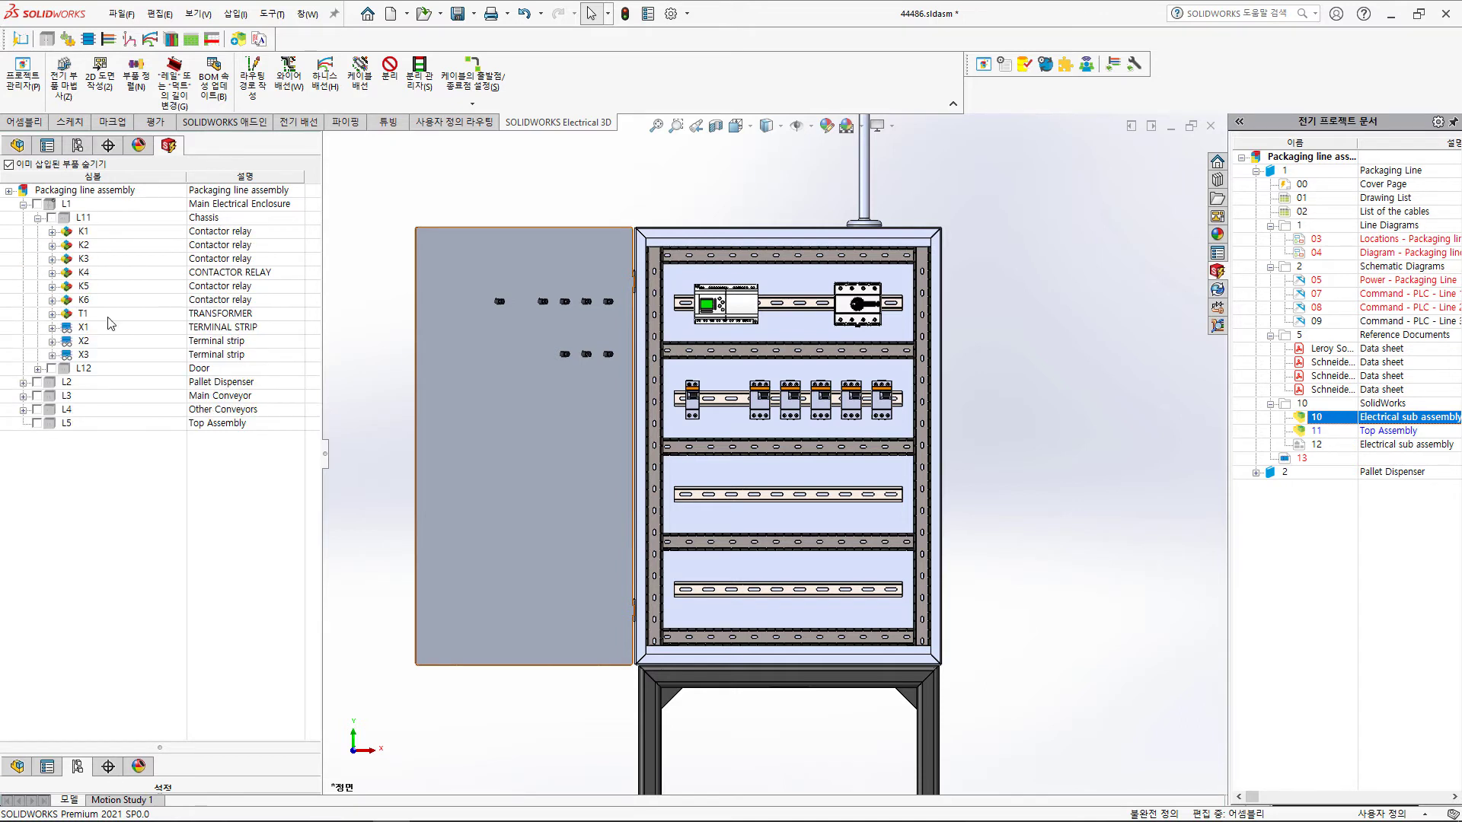
left_click(92, 329)
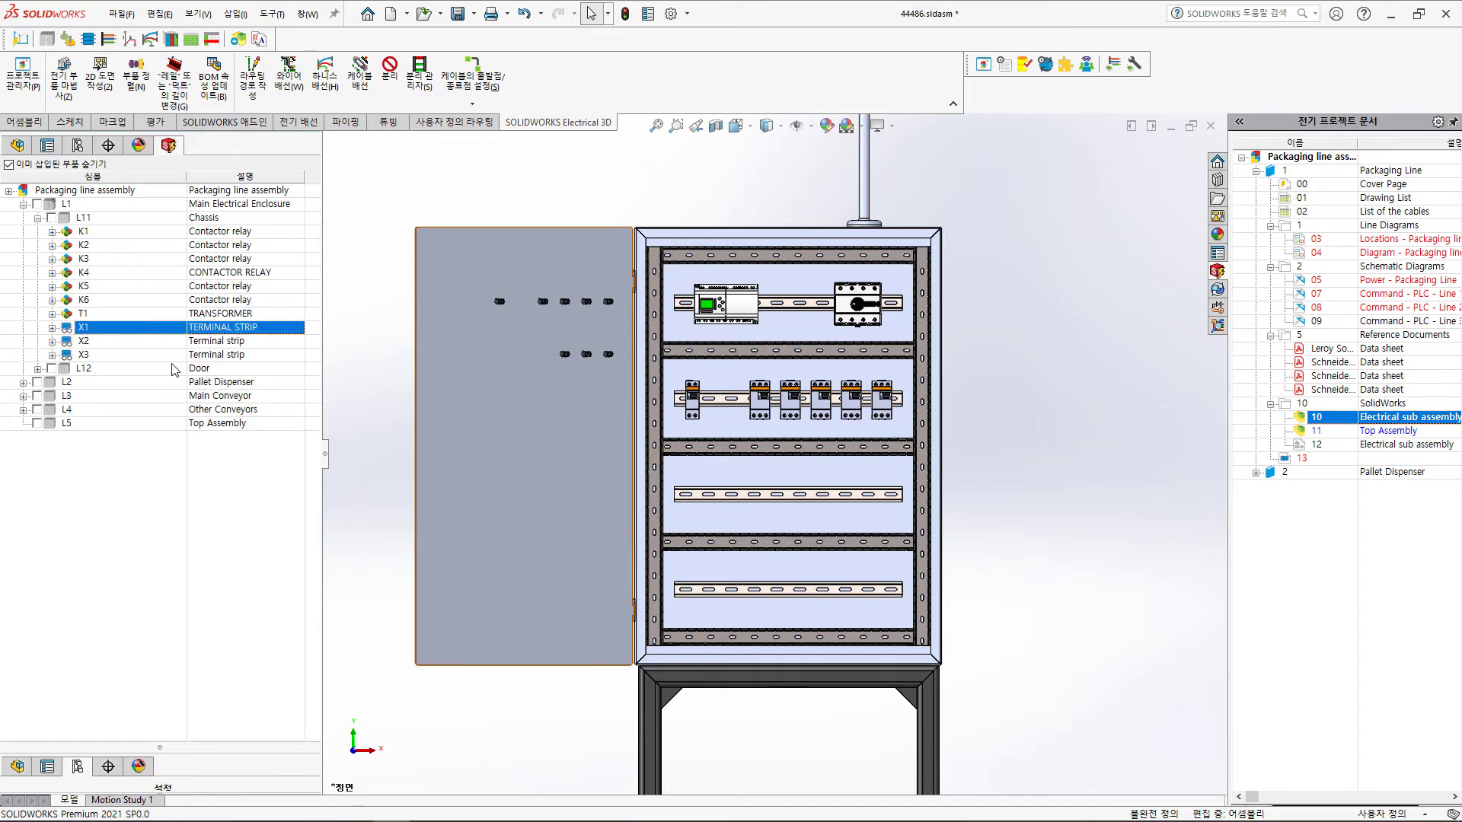
right_click(113, 335)
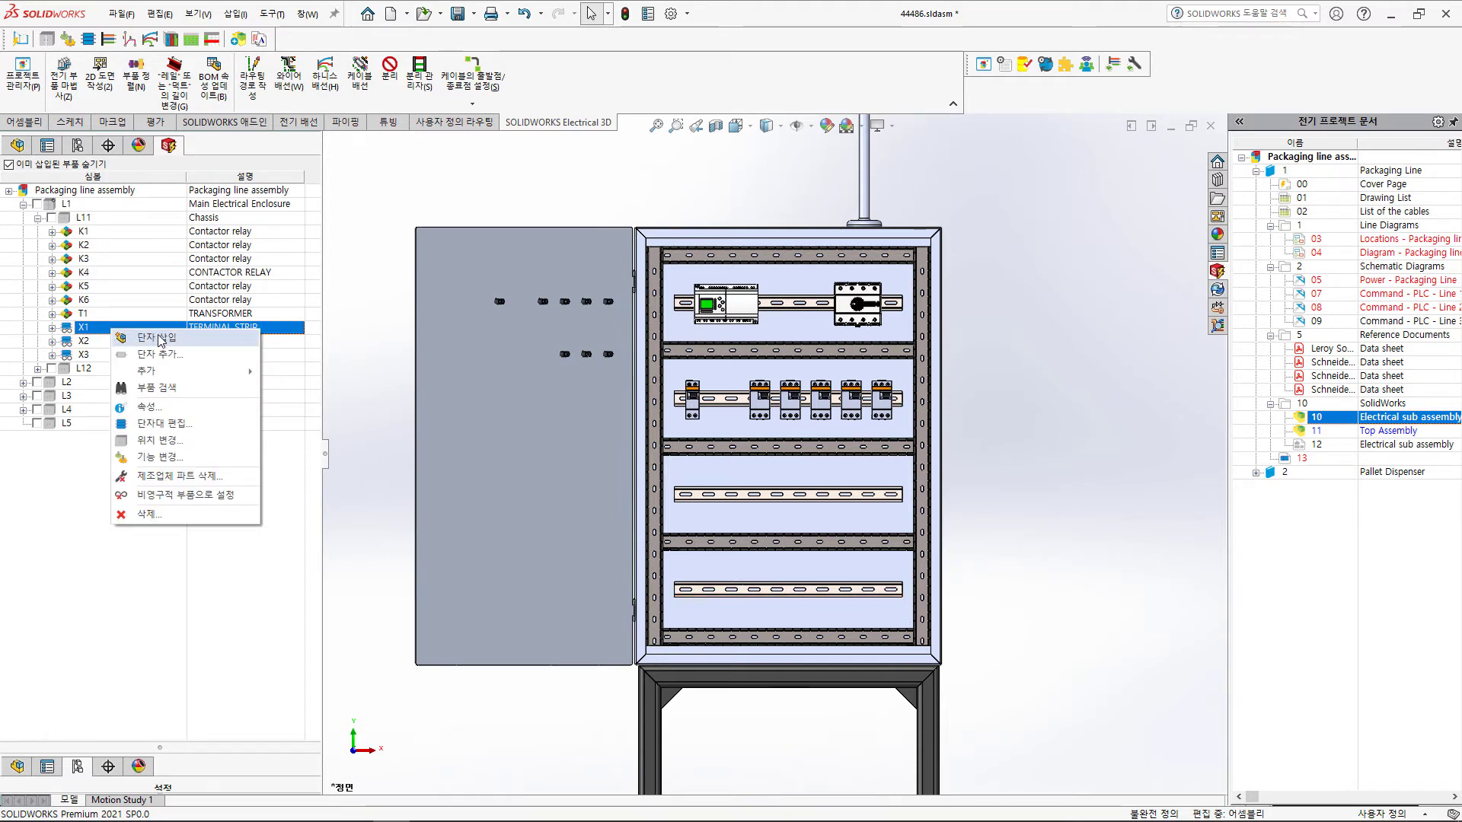
Insert the X1 terminals on the lower DIN rail with 0.00 mm spacing.
left_click(157, 337)
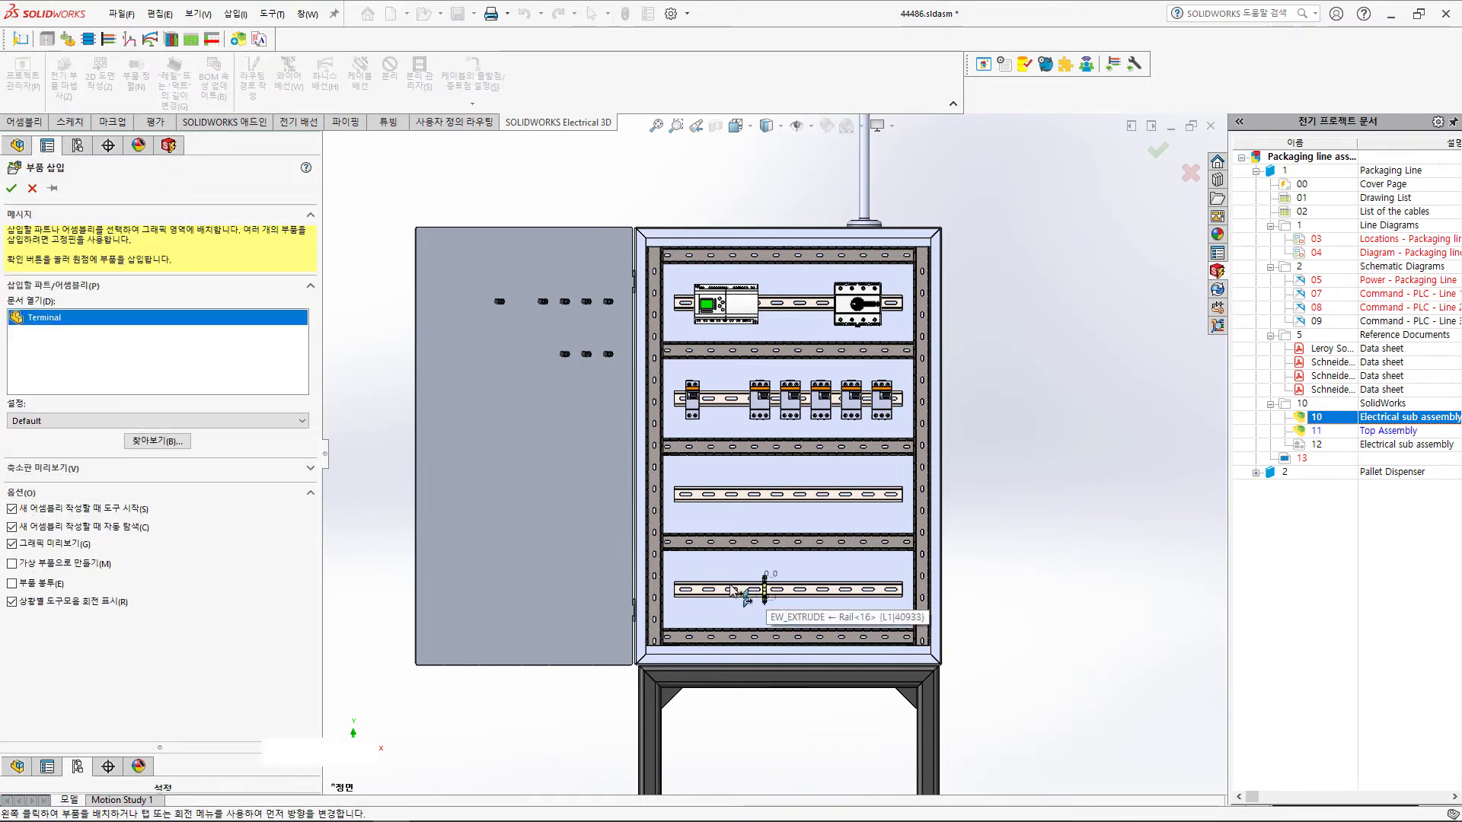
scroll(735, 588, "down", 4)
scroll(743, 578, "down", 4)
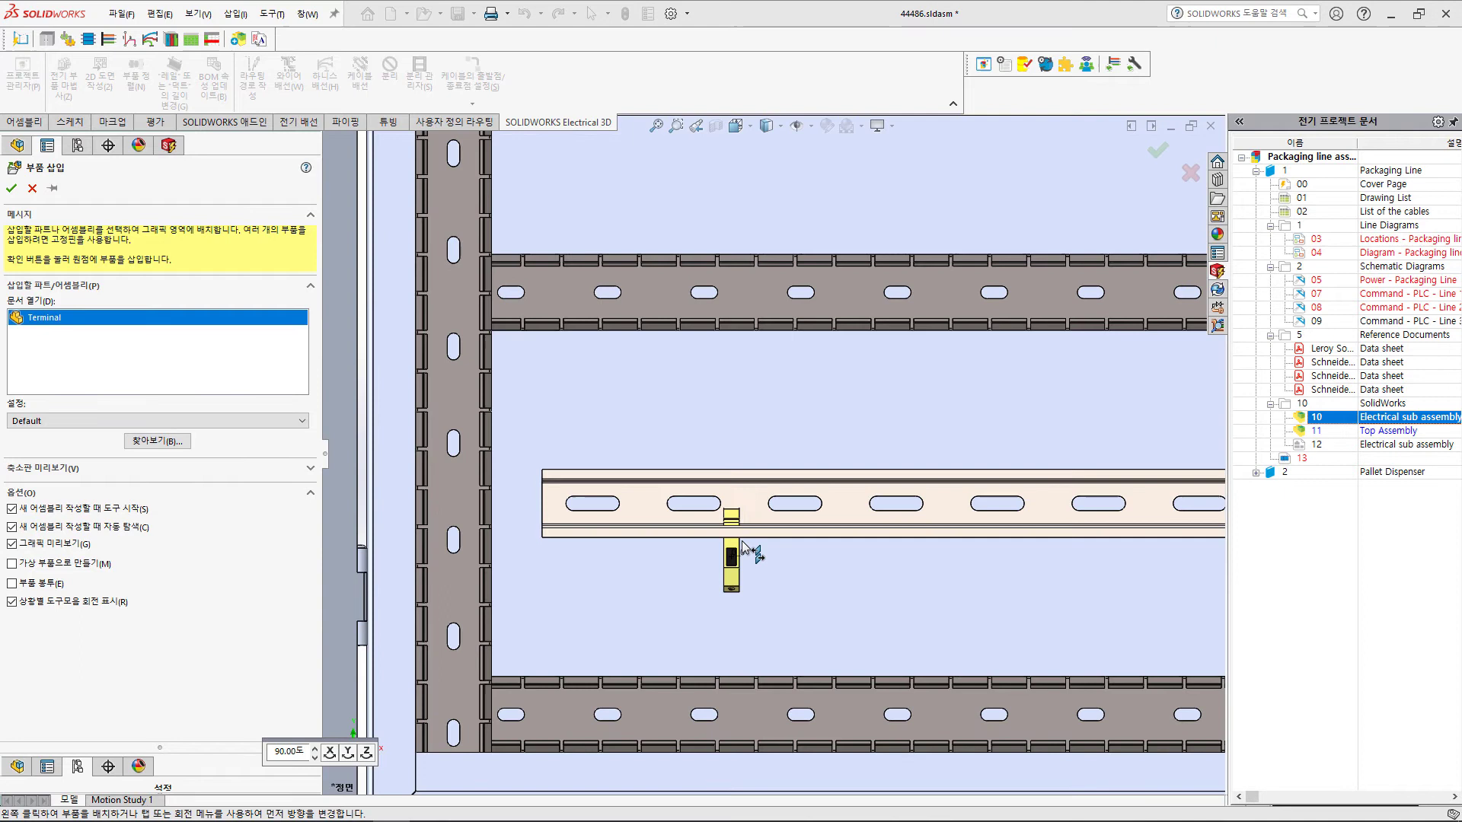
left_click(732, 501)
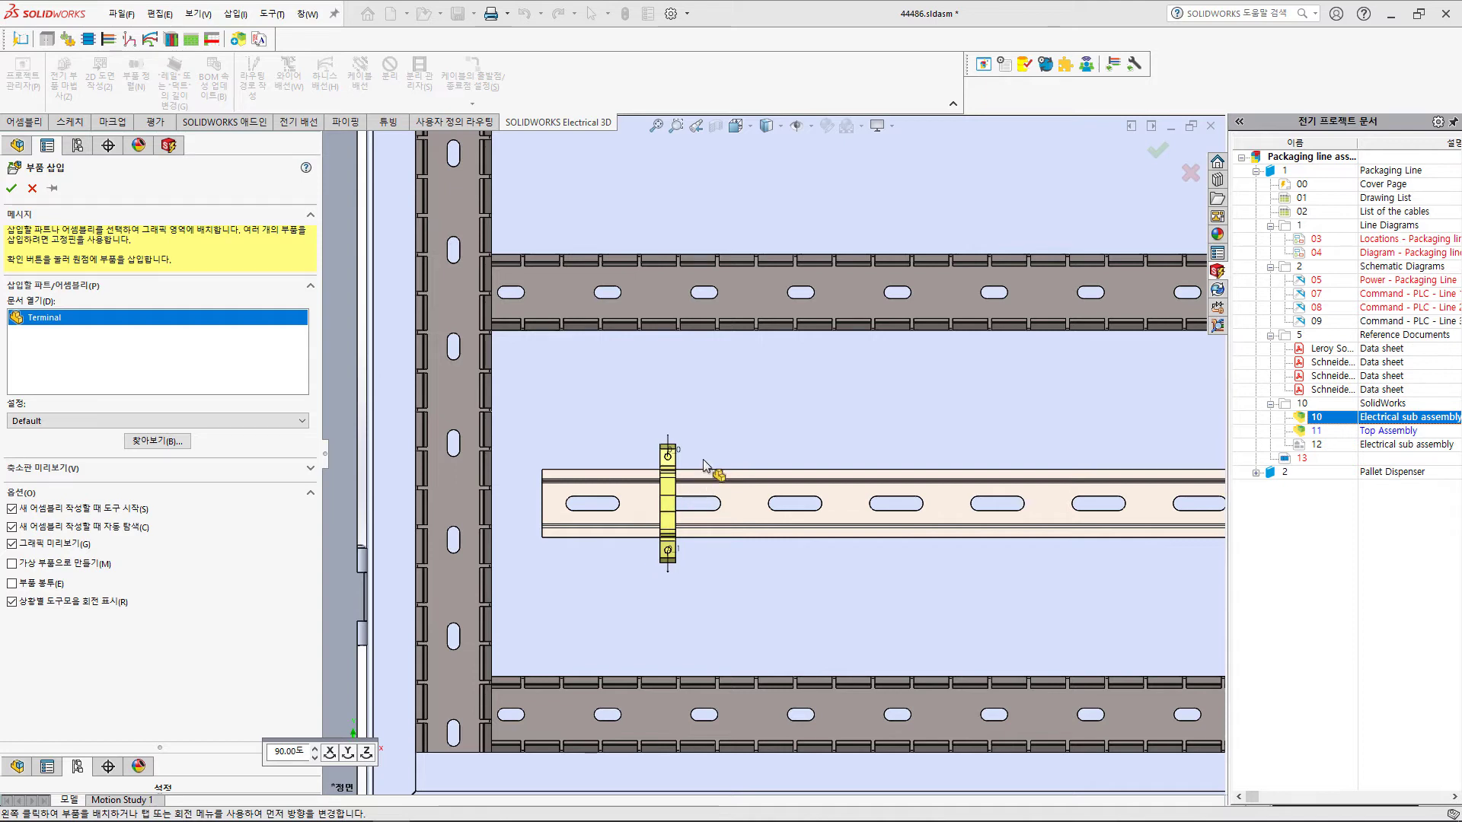
left_click(677, 522)
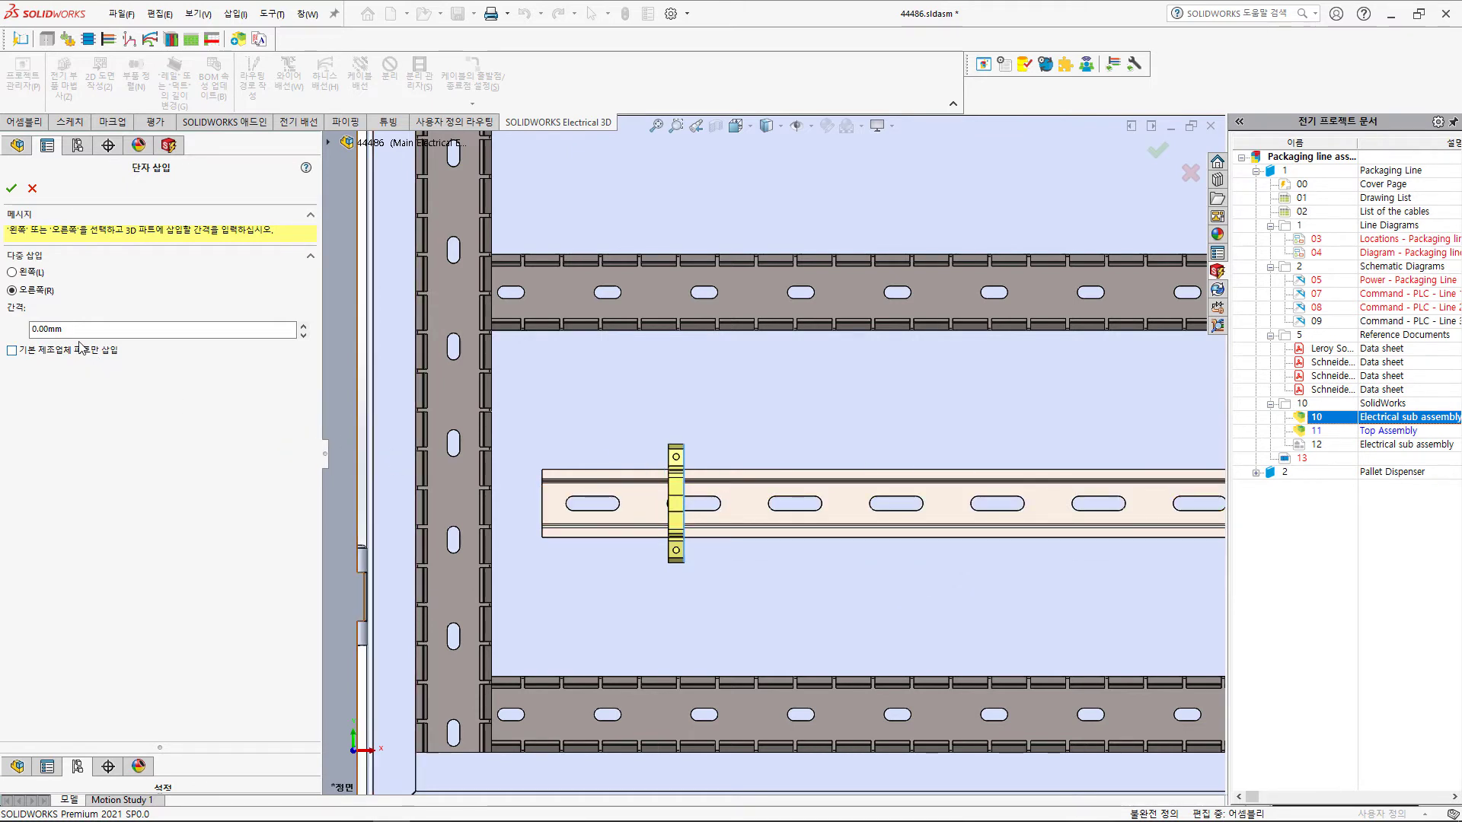
left_click(37, 330)
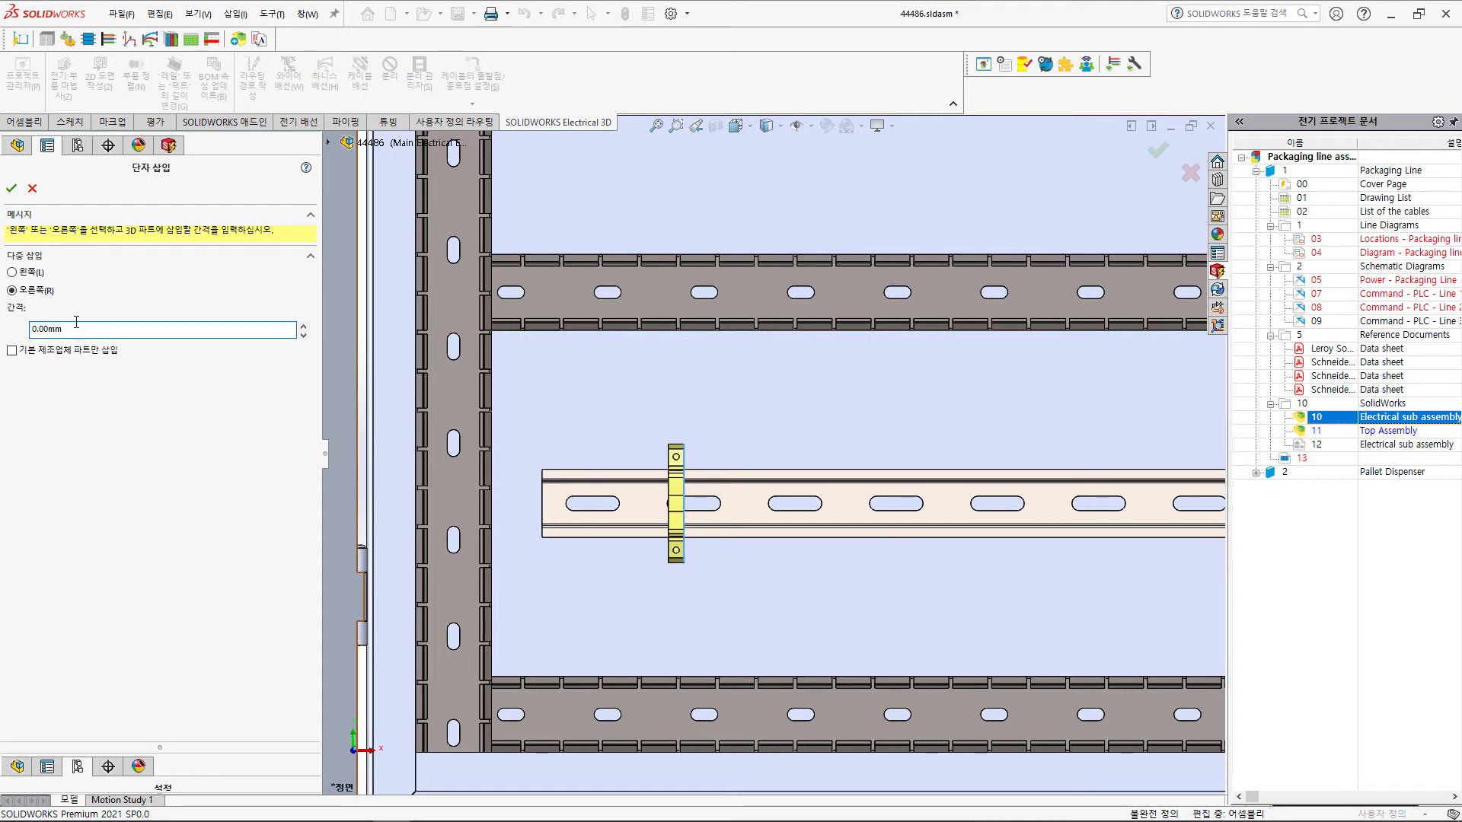
left_click(16, 194)
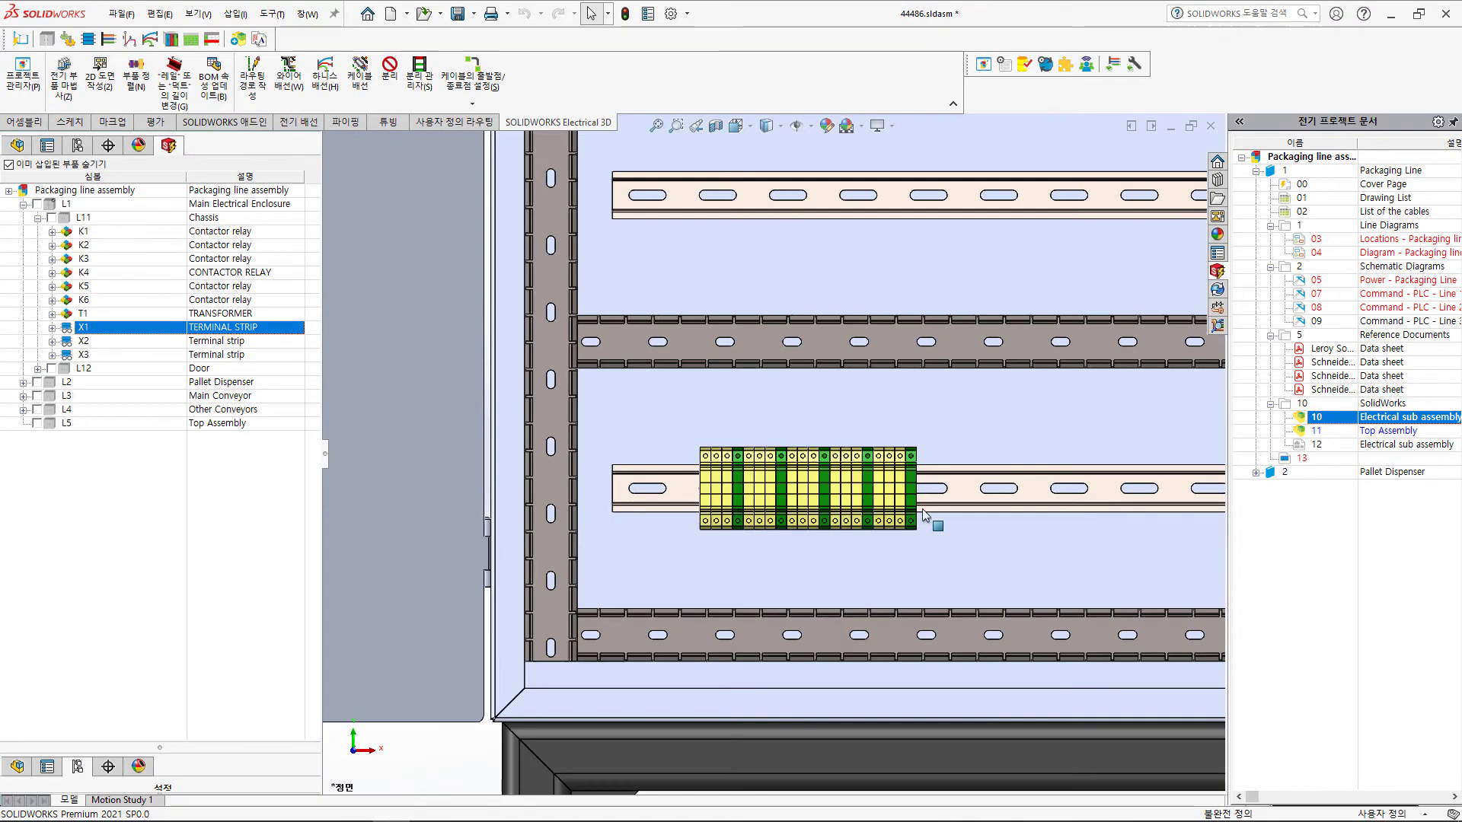
scroll(906, 525, "up", 2)
scroll(957, 433, "up", 2)
scroll(949, 432, "down", 2)
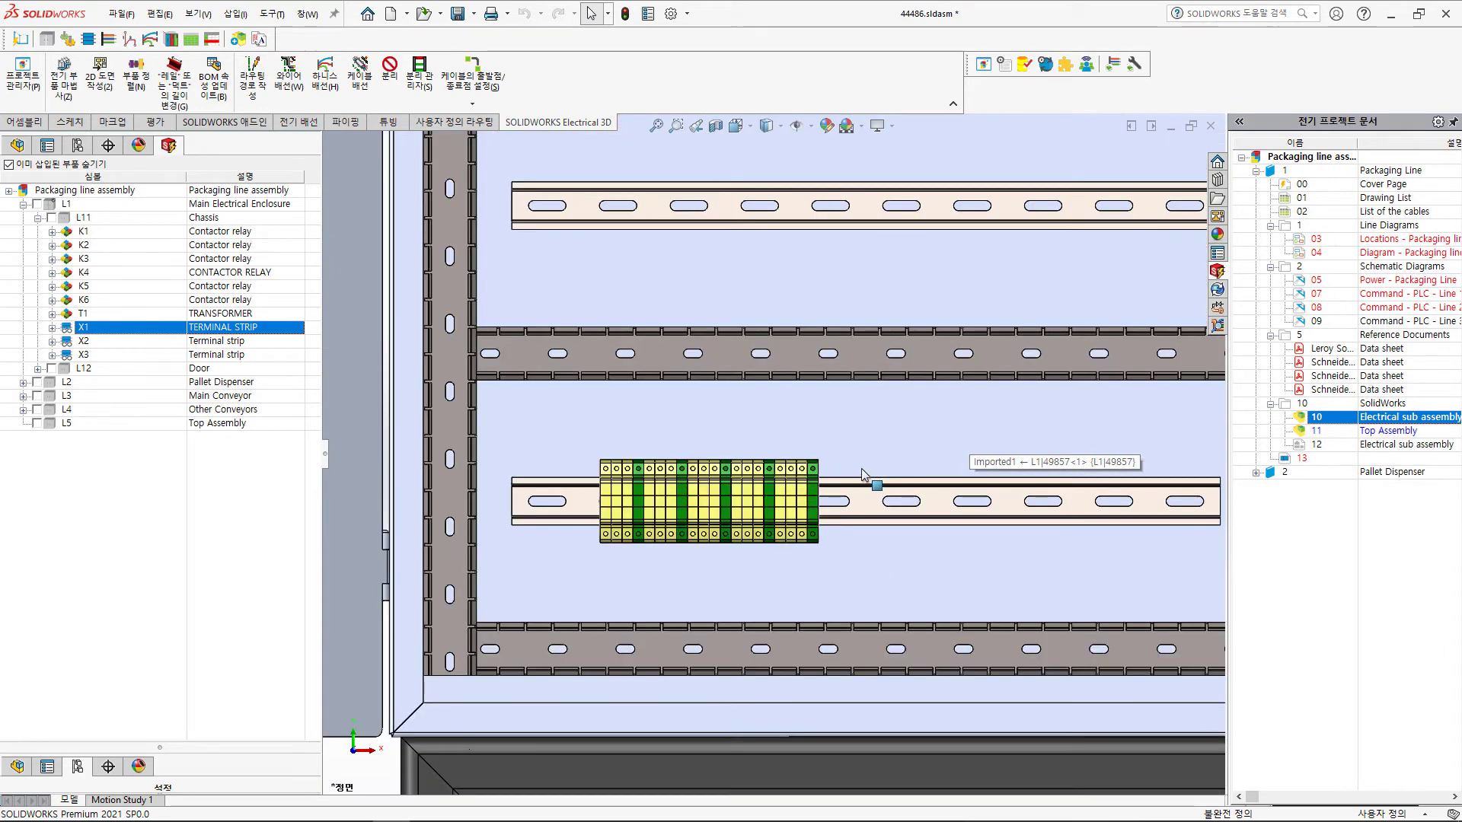
scroll(820, 512, "down", 1)
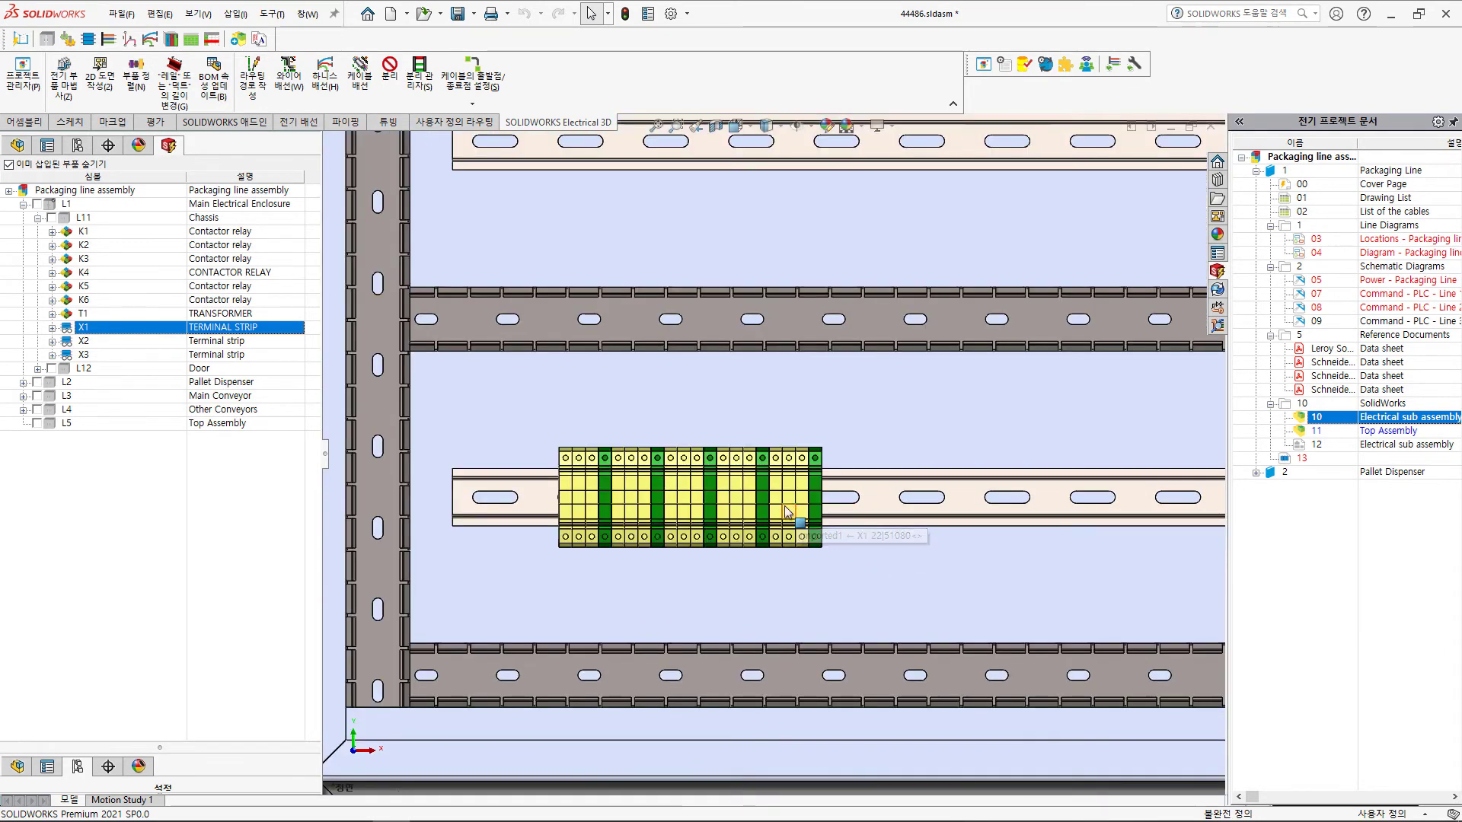
Drag the X1 terminal block right to centre it on the lower DIN rail, then collapse X1.
right_click(569, 501)
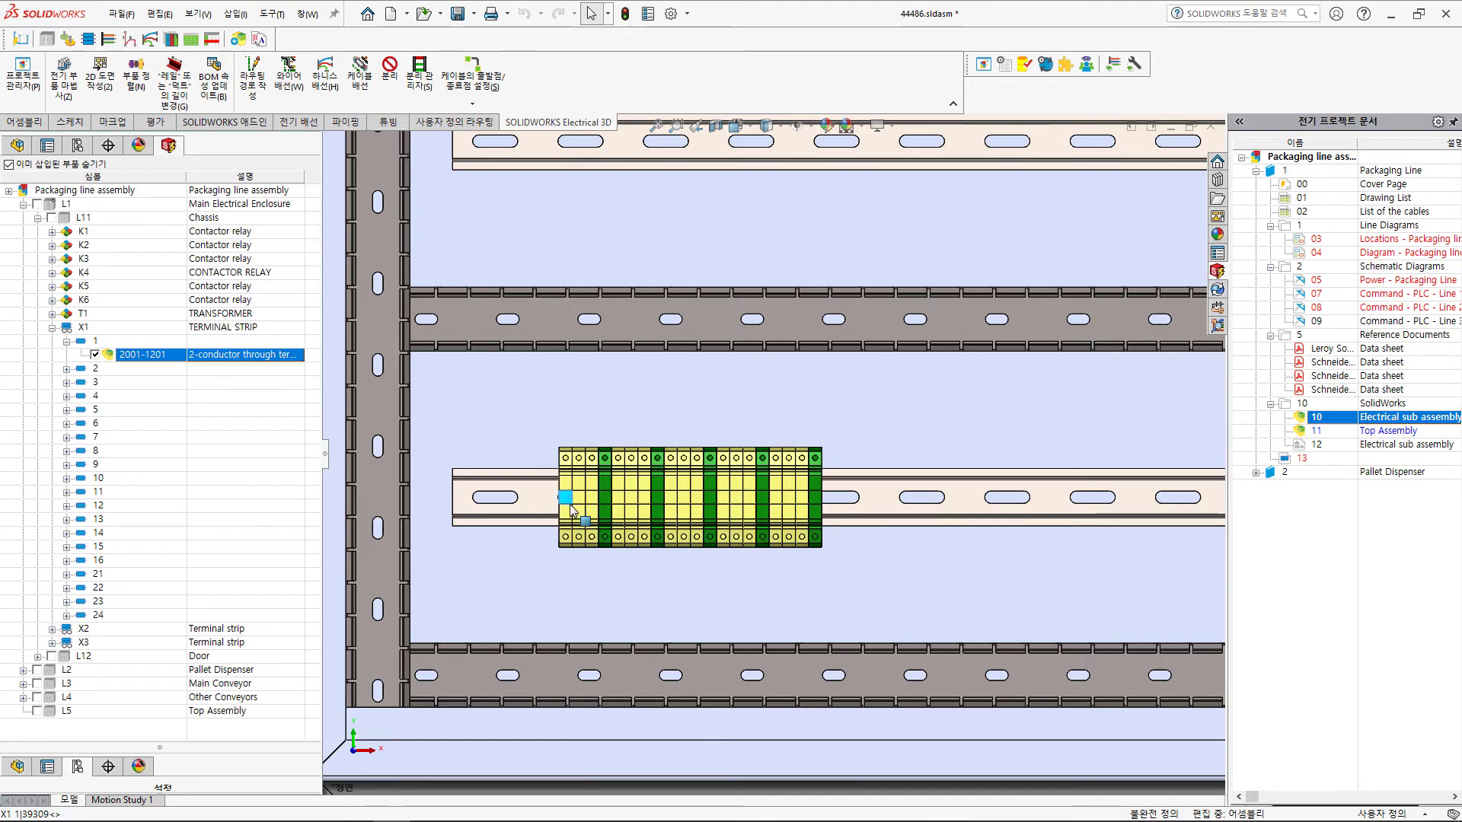
mouse_move(685, 512)
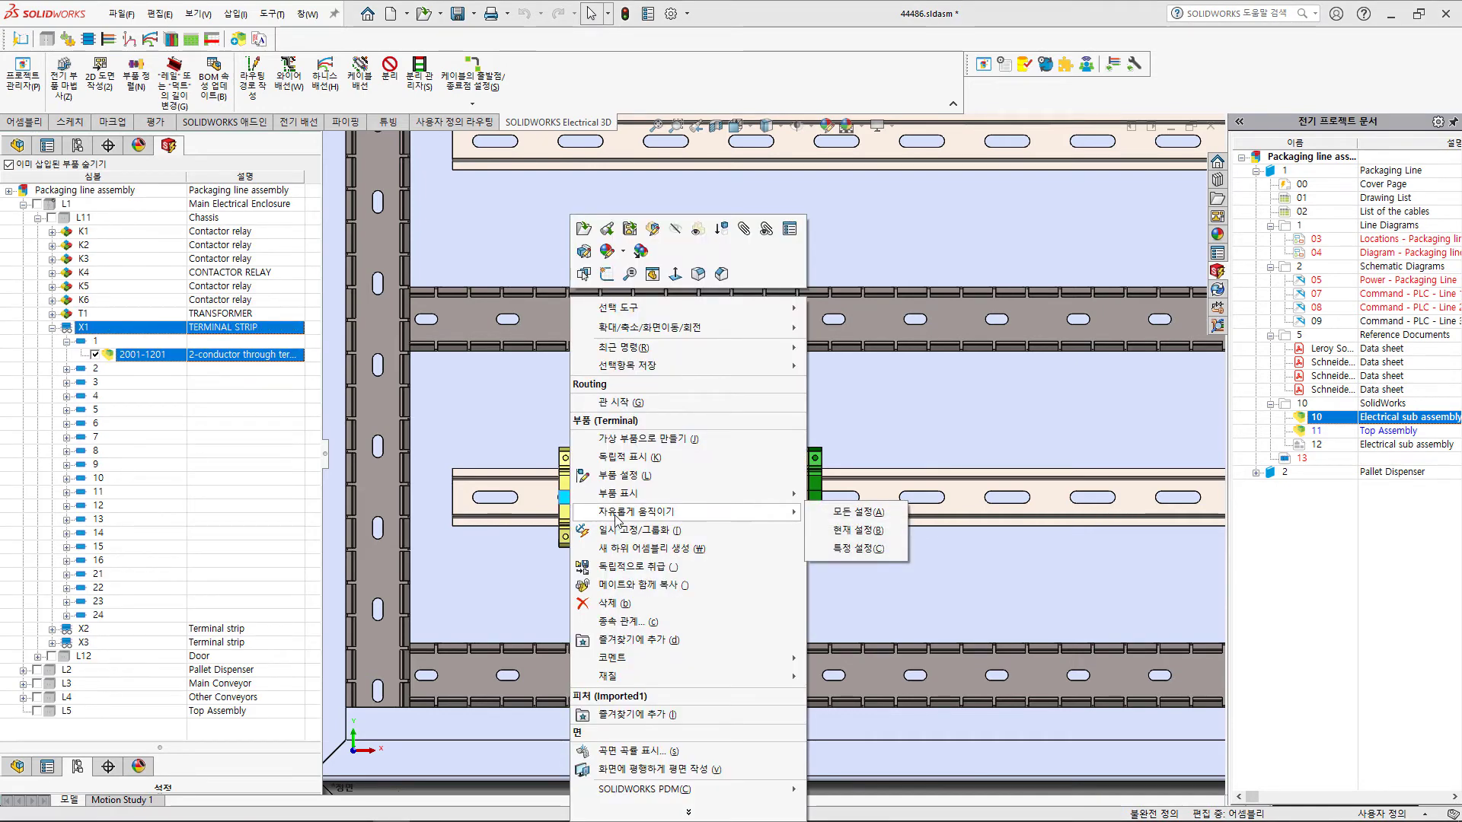
key("Escape")
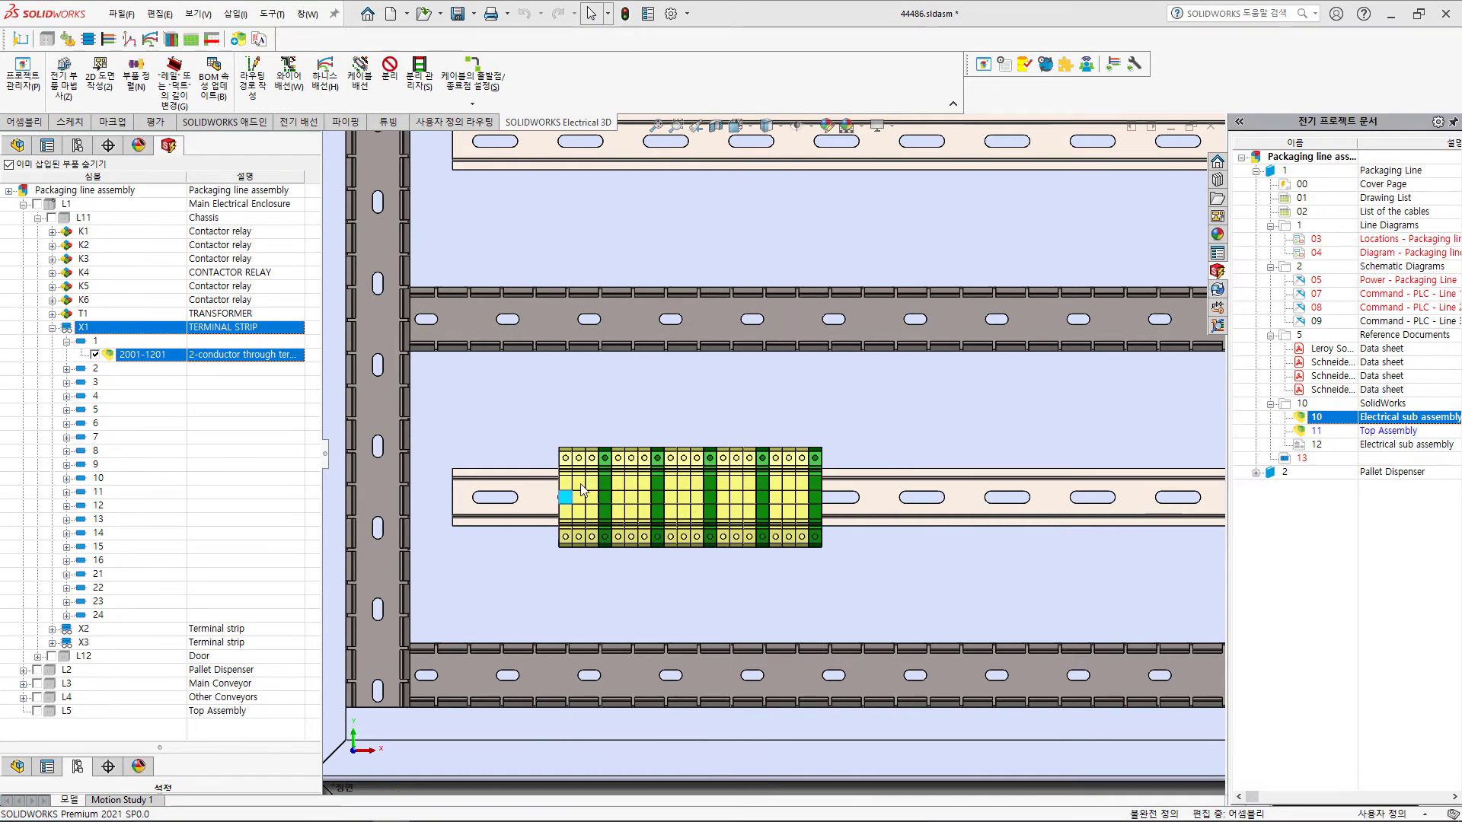
left_click(583, 490)
left_click_drag(774, 493, 950, 495)
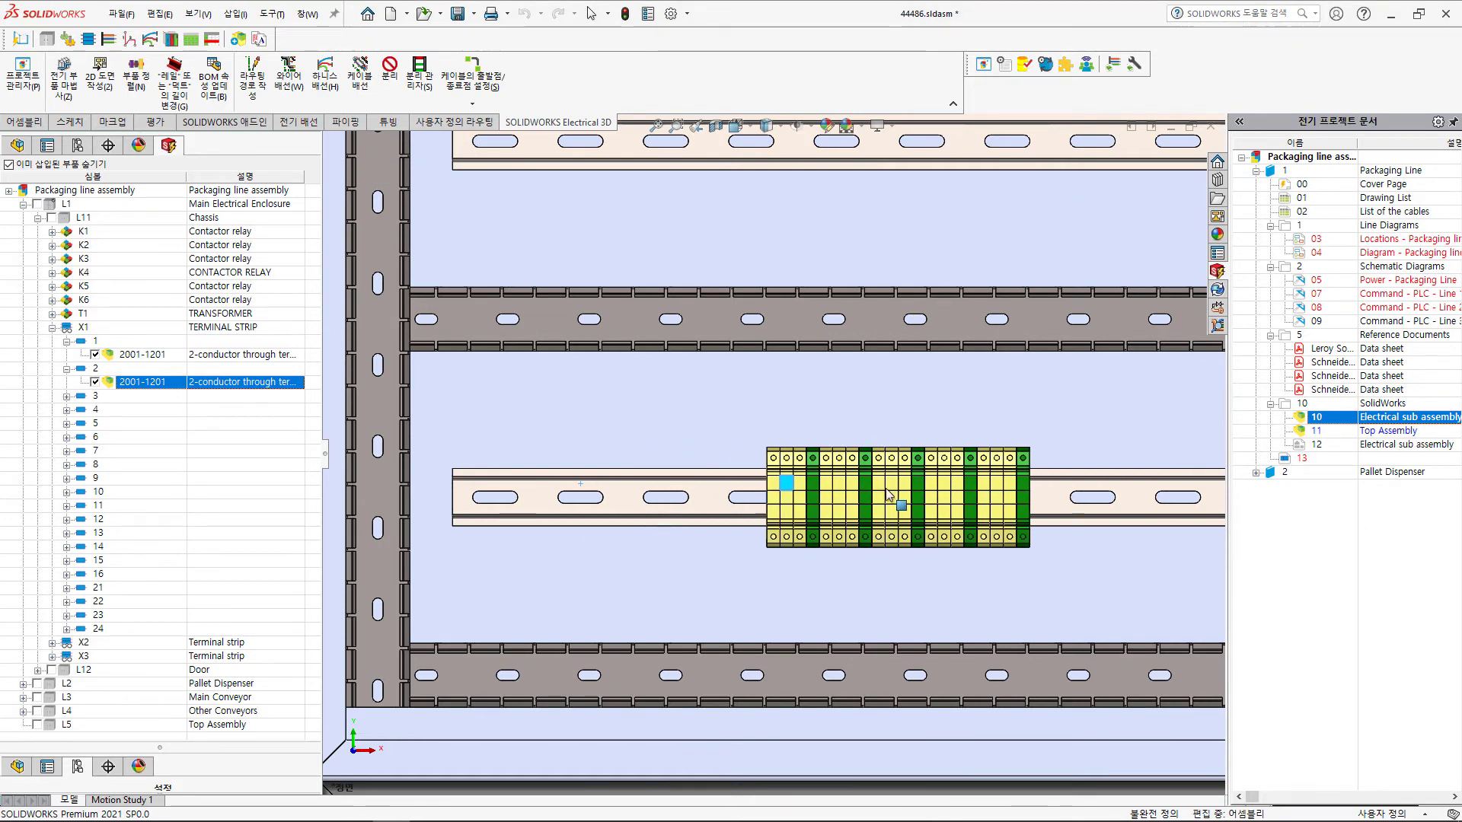
left_click_drag(949, 495, 945, 495)
scroll(873, 554, "up", 2)
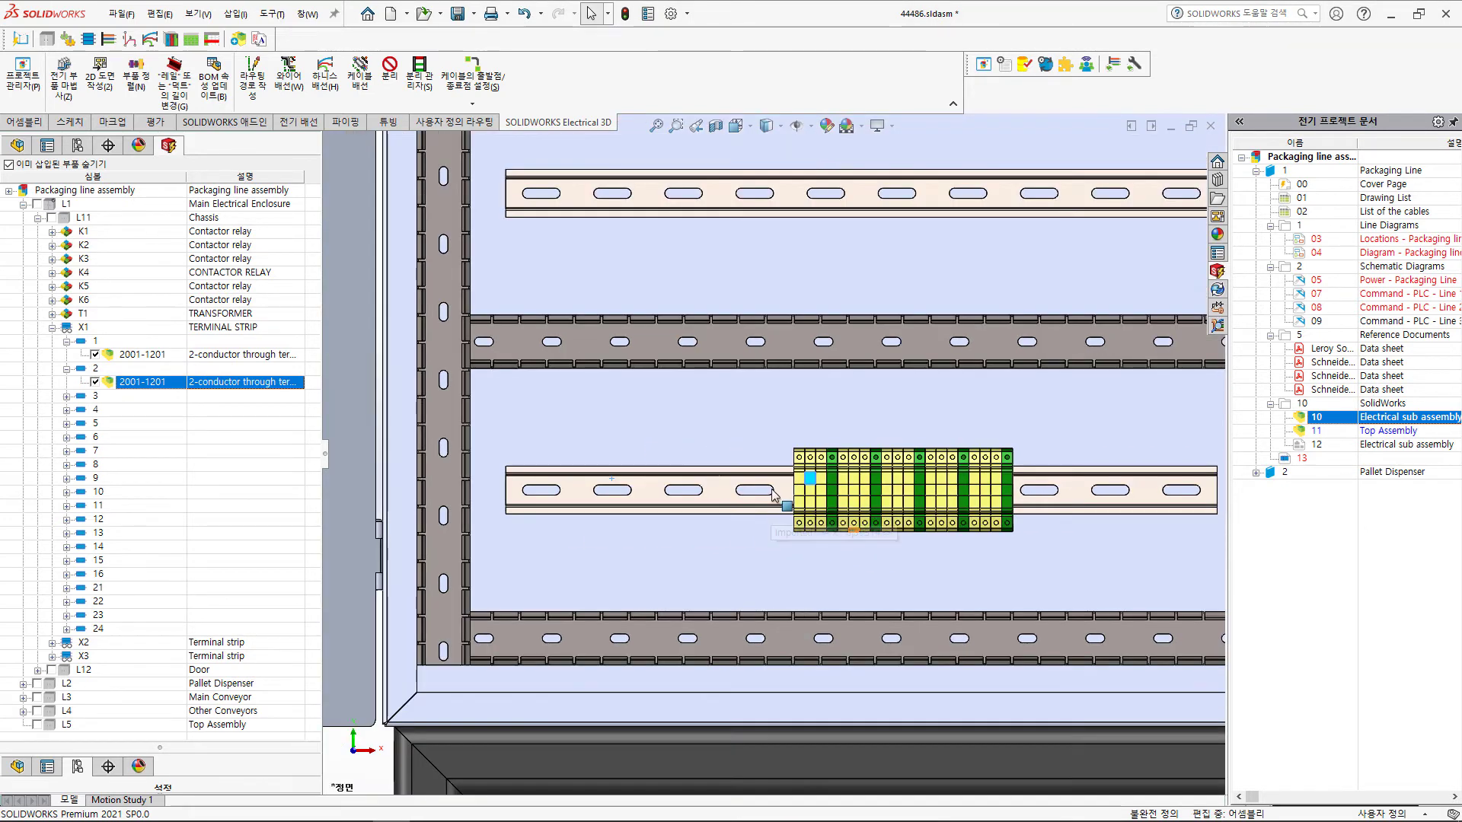
scroll(816, 512, "down", 1)
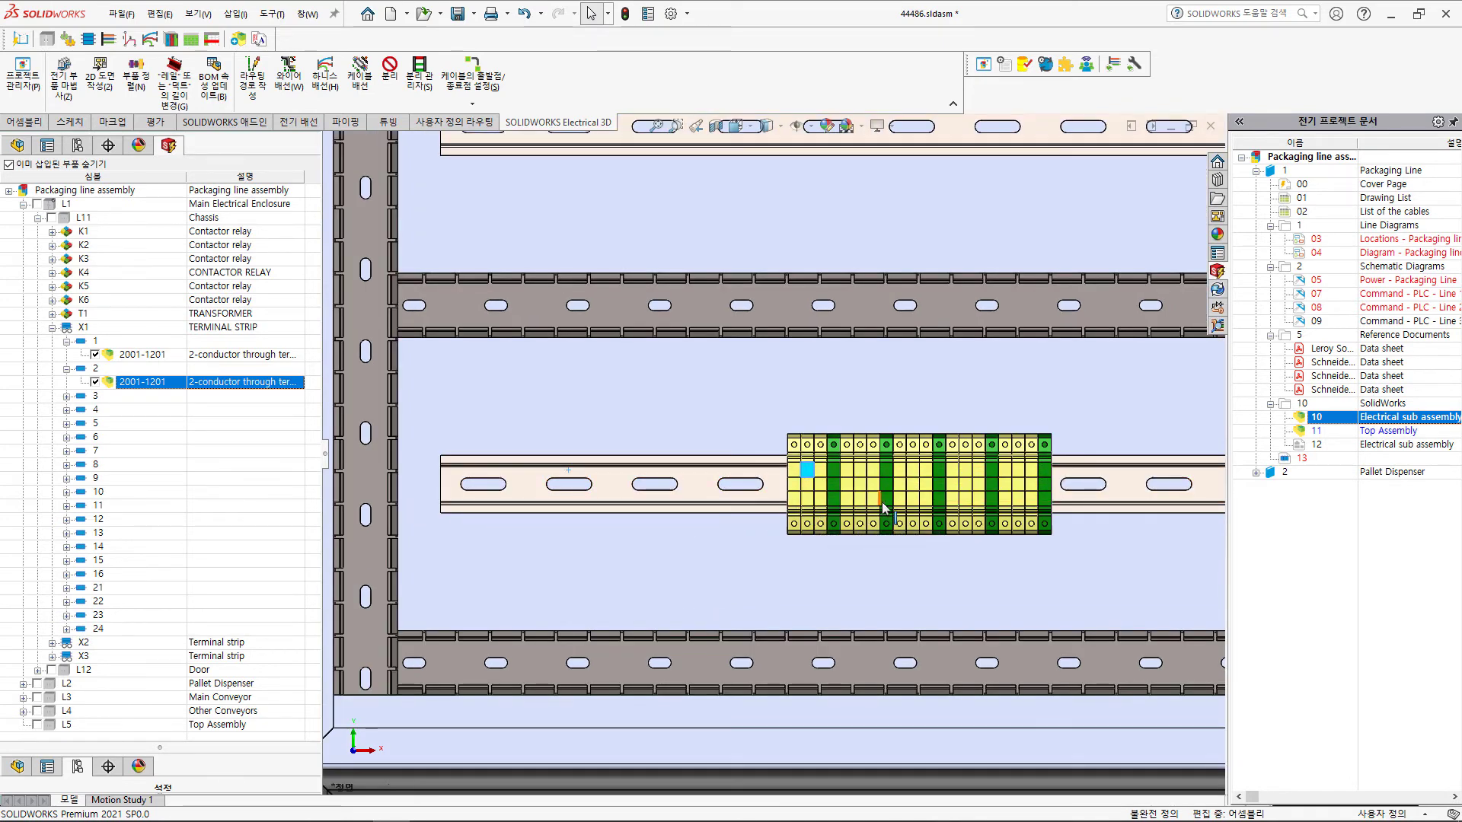
scroll(884, 504, "up", 2)
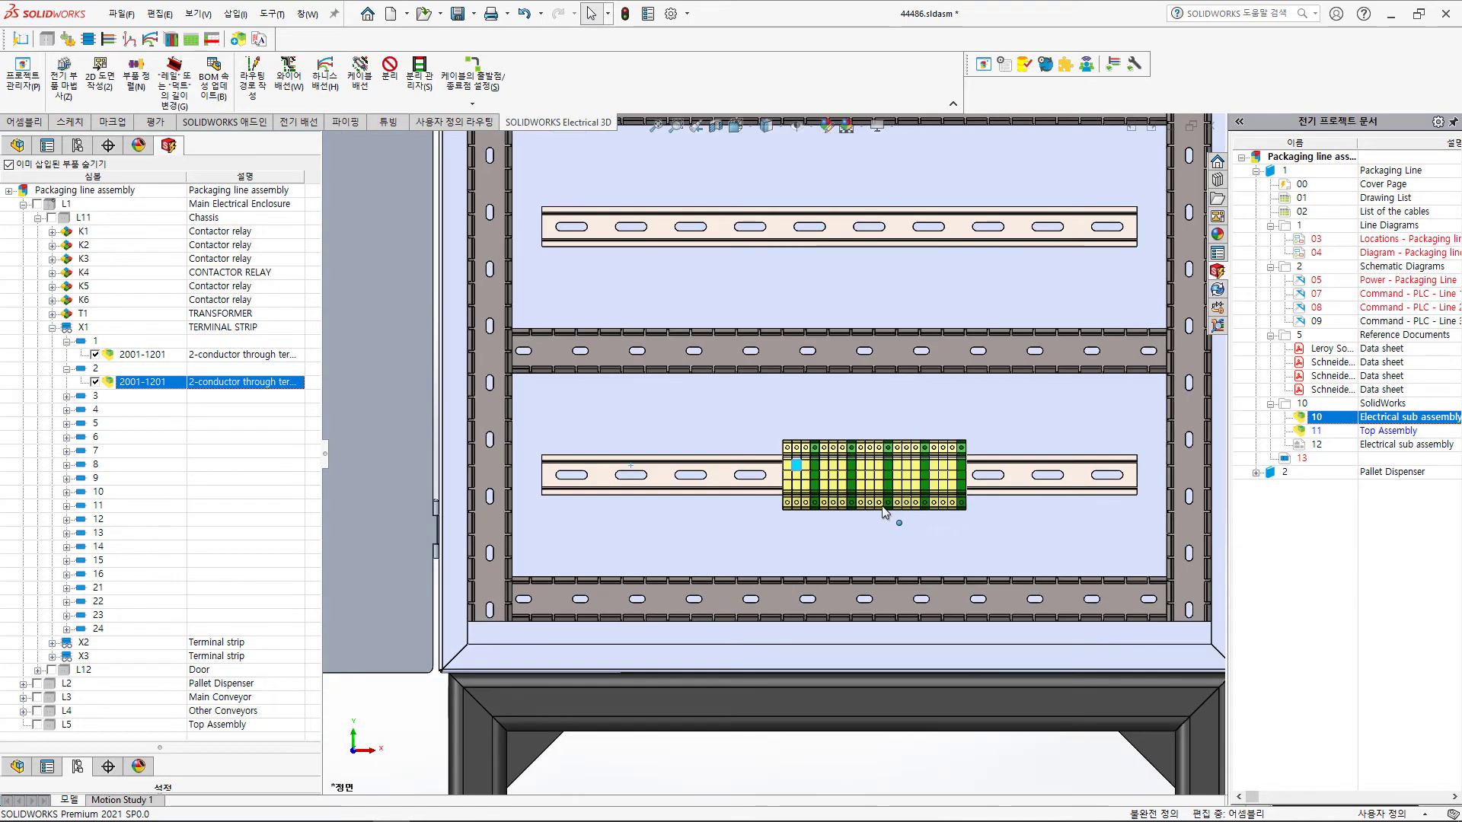
left_click(878, 475)
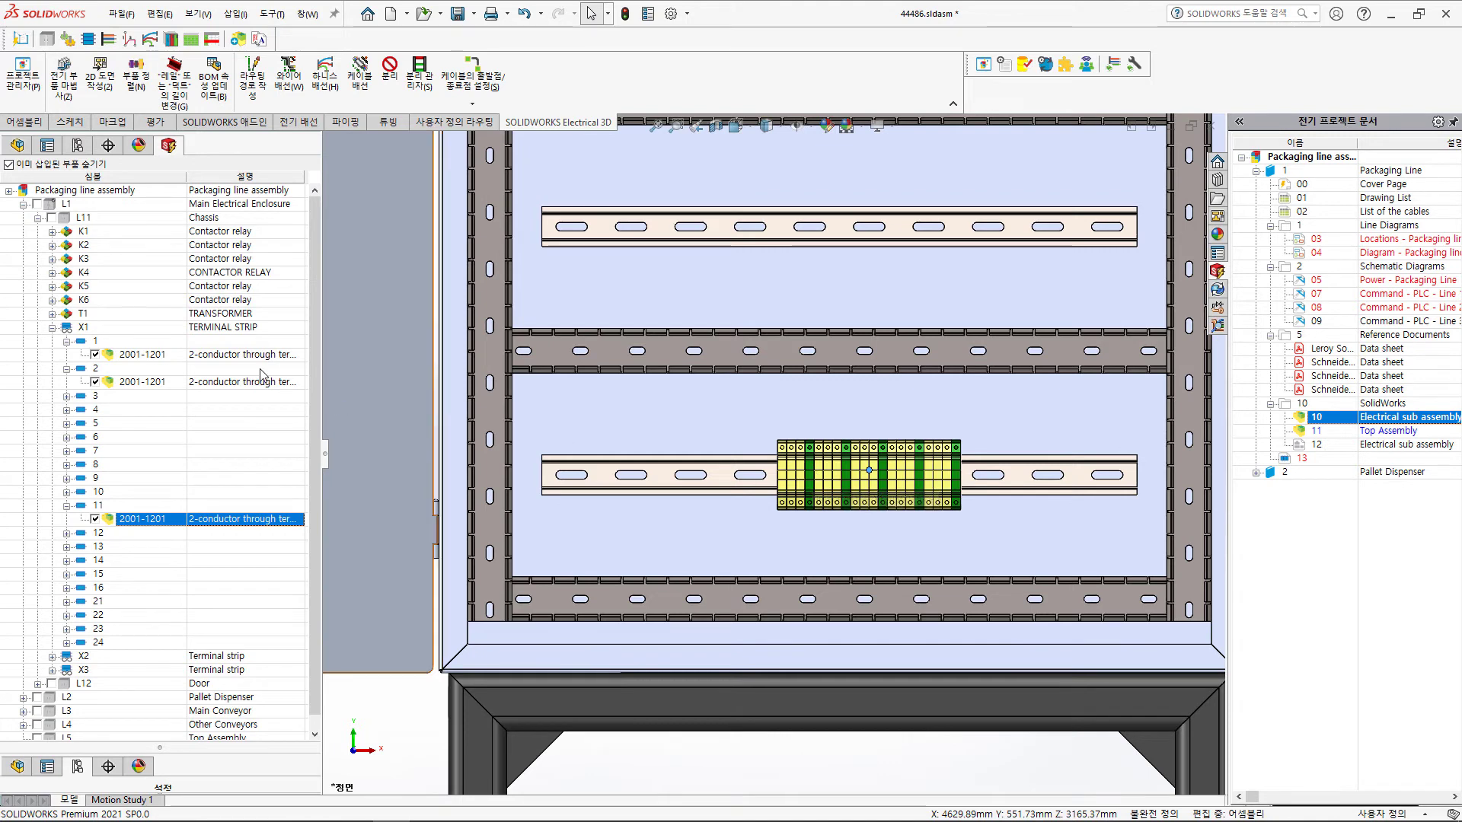
left_click(52, 328)
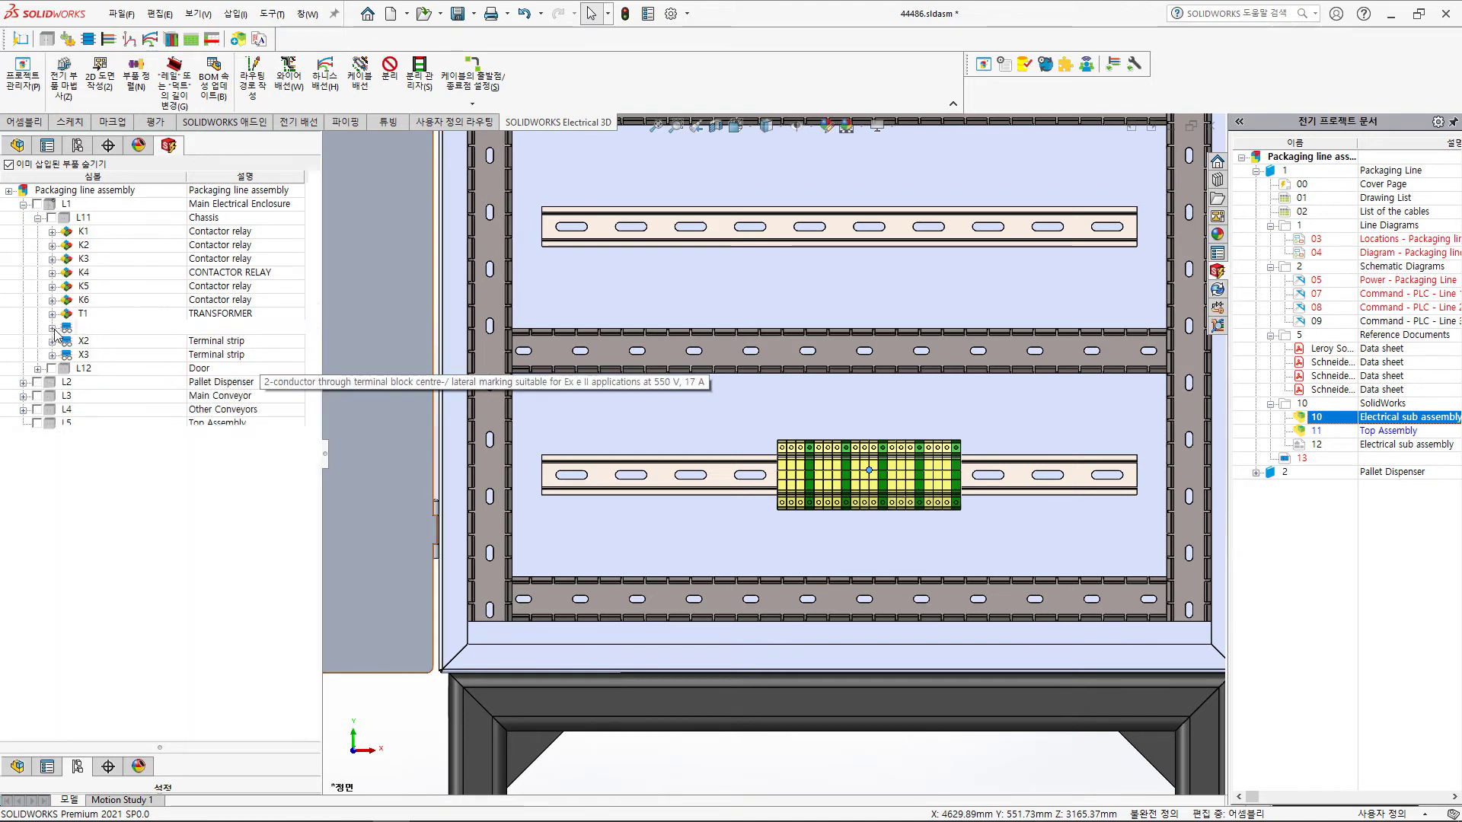
Insert relays K1–K6 and transformer T1, moving T1 up to follow K3 in the insertion order.
left_click(86, 232)
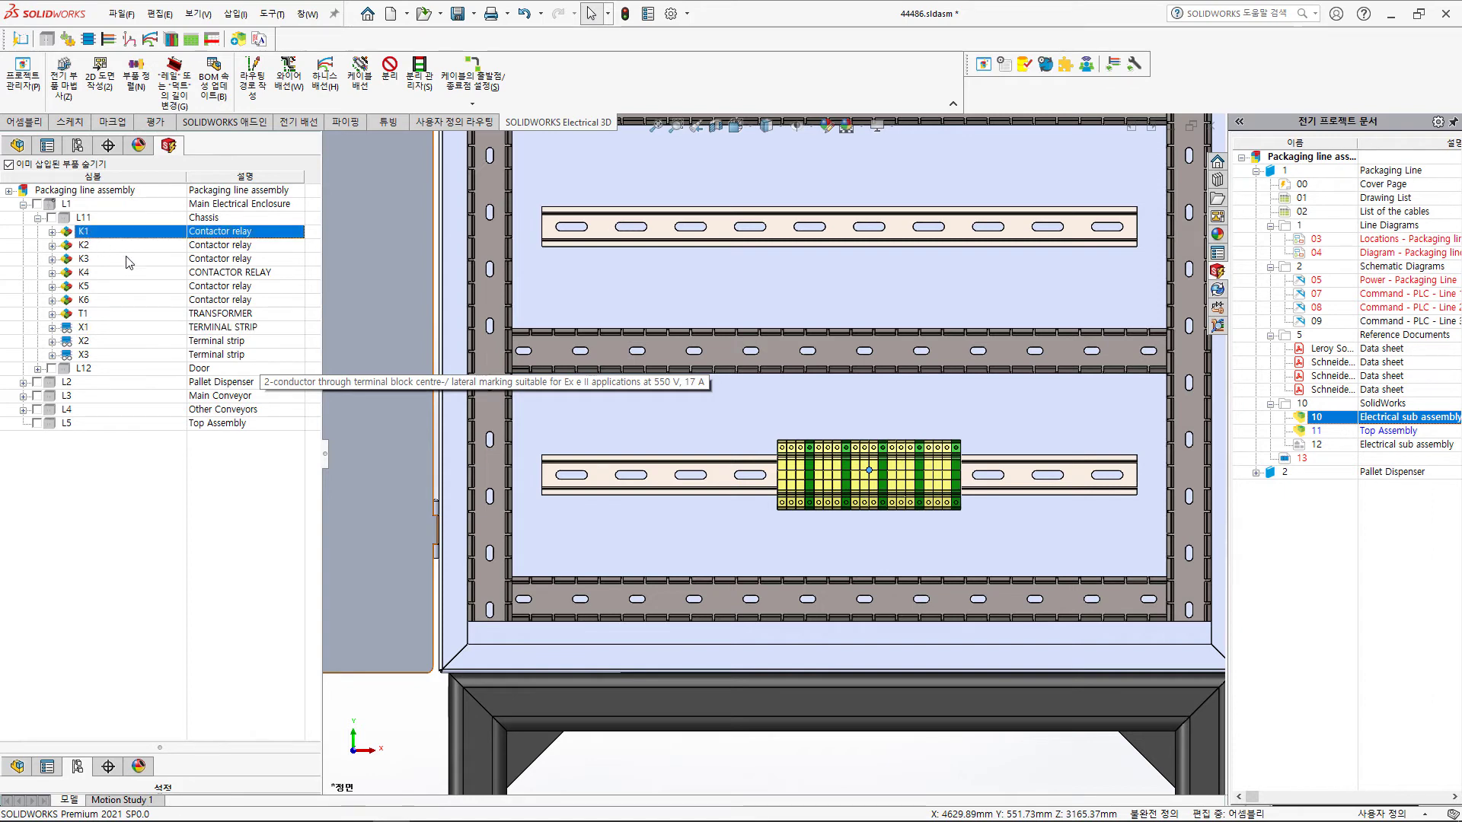
left_click(97, 314, "shift")
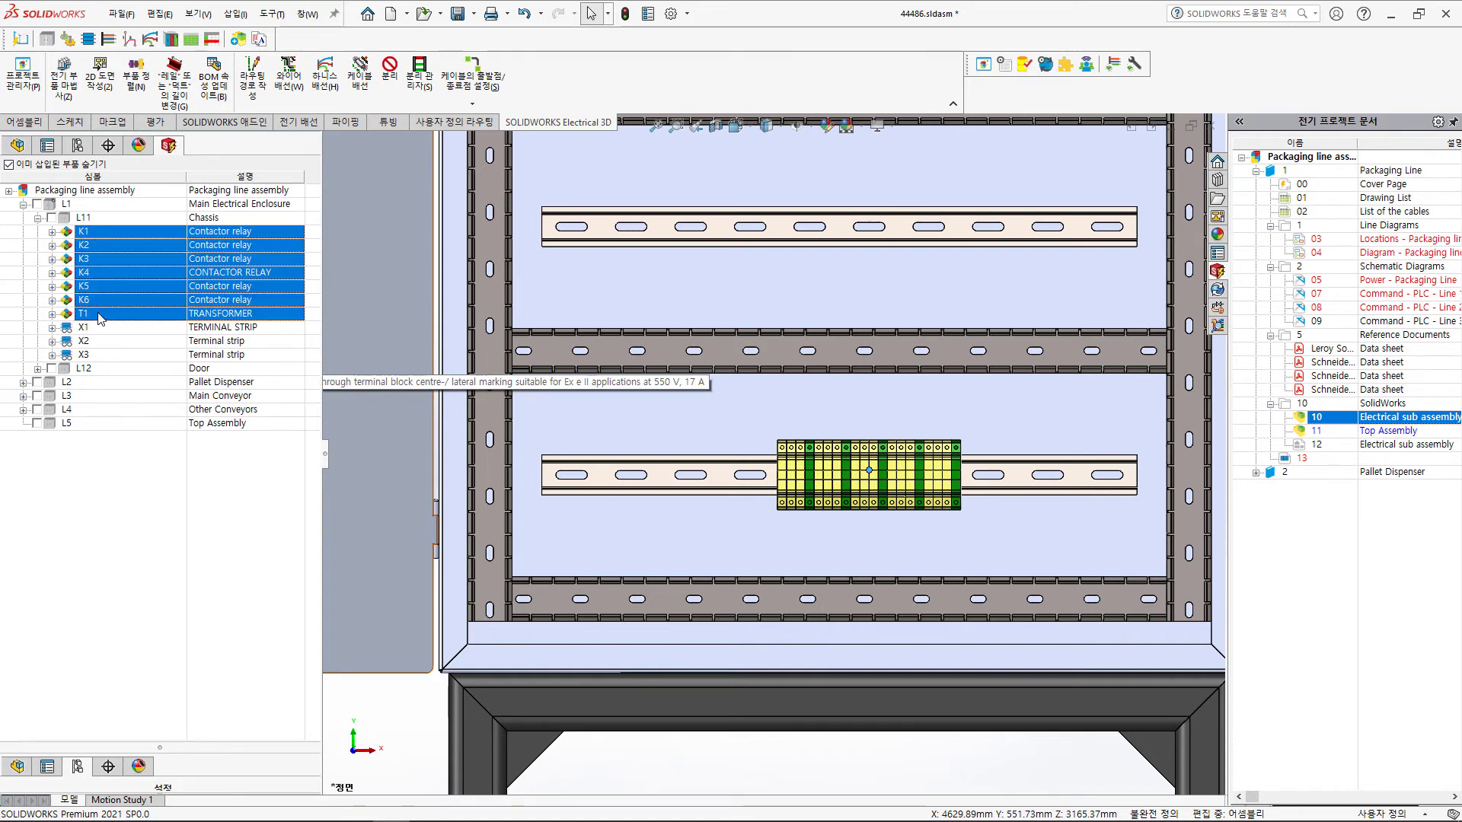
right_click(90, 233)
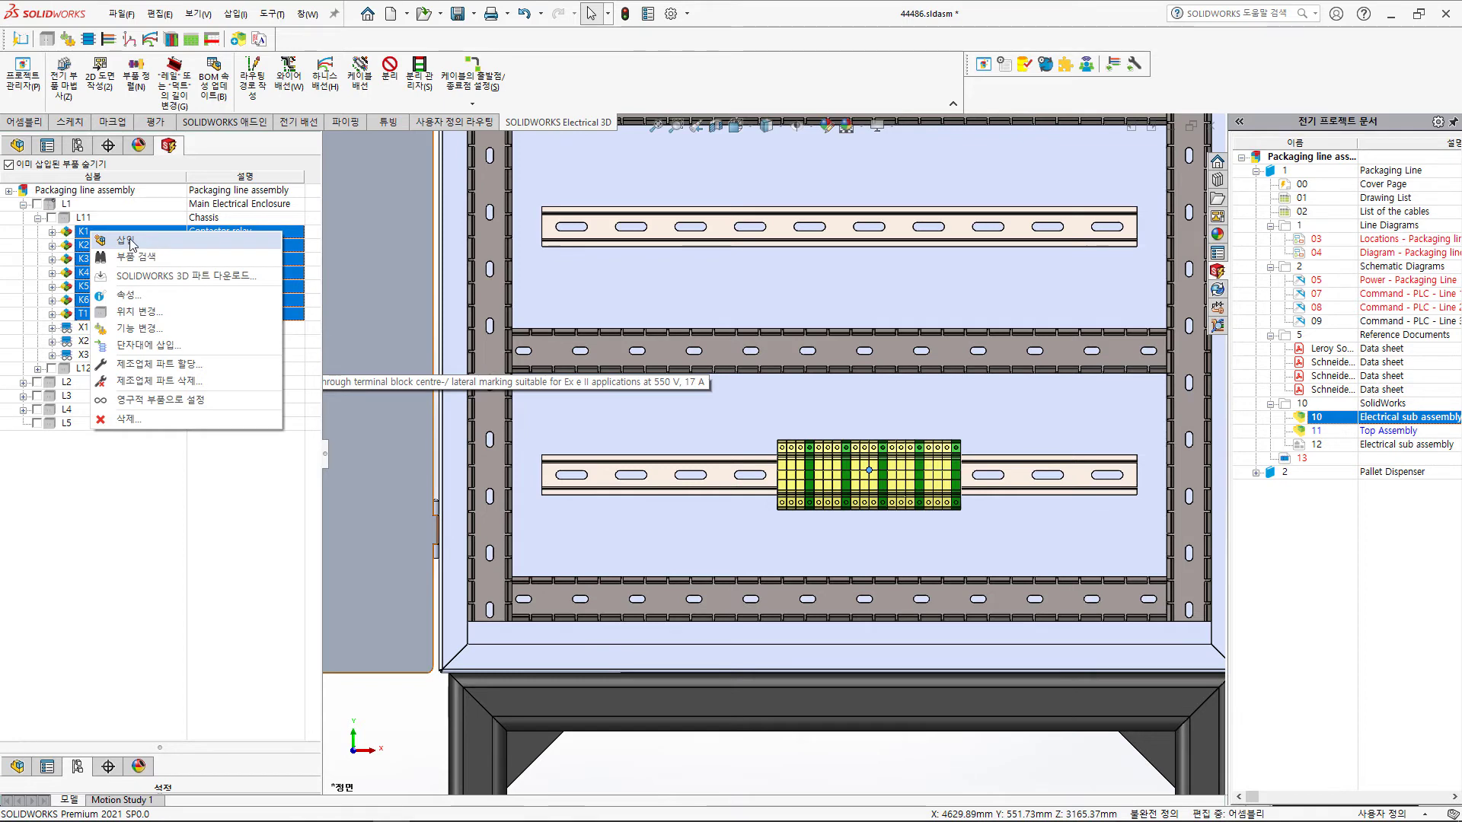
left_click(125, 240)
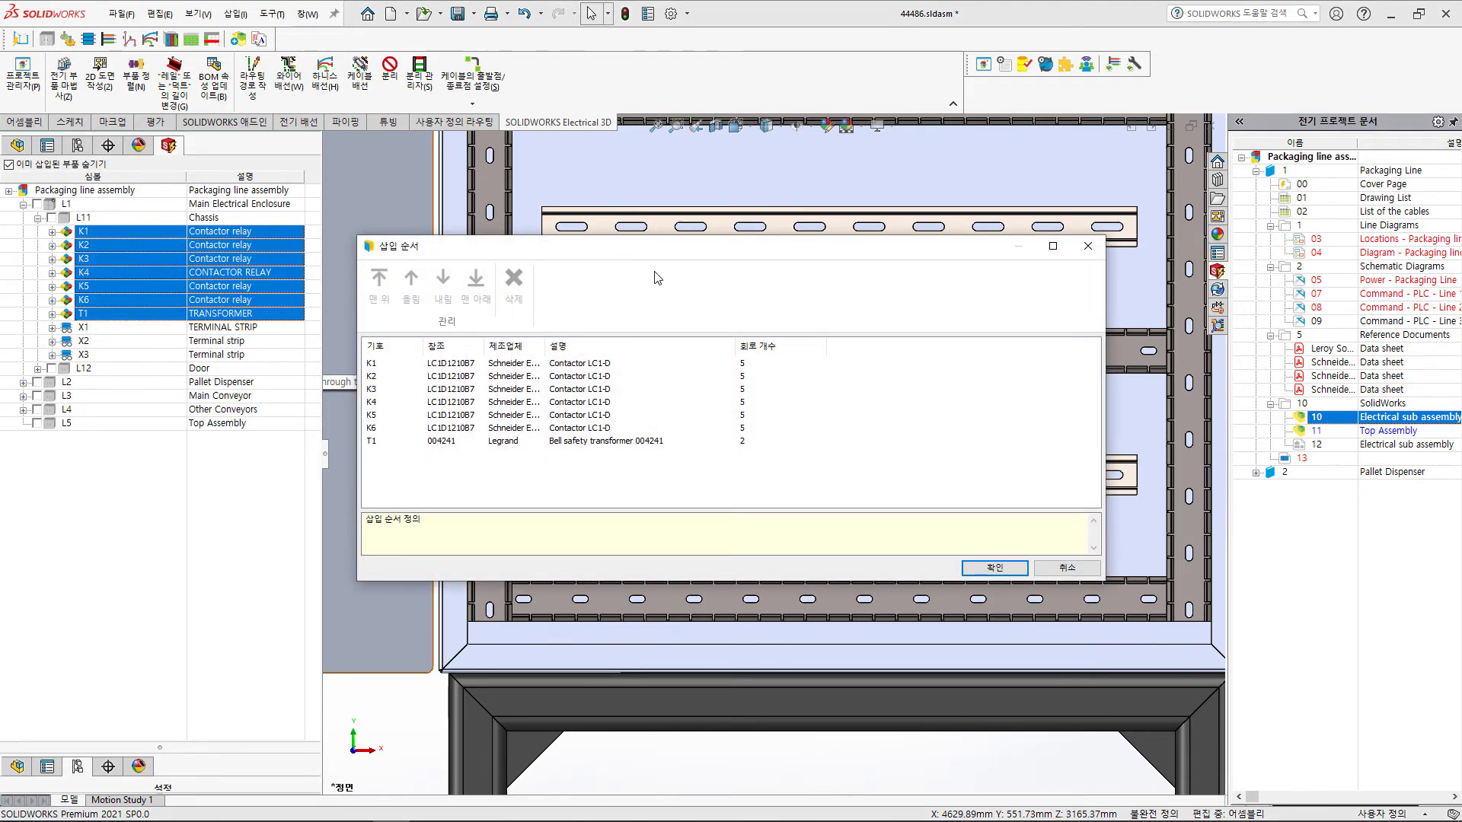
left_click(459, 441)
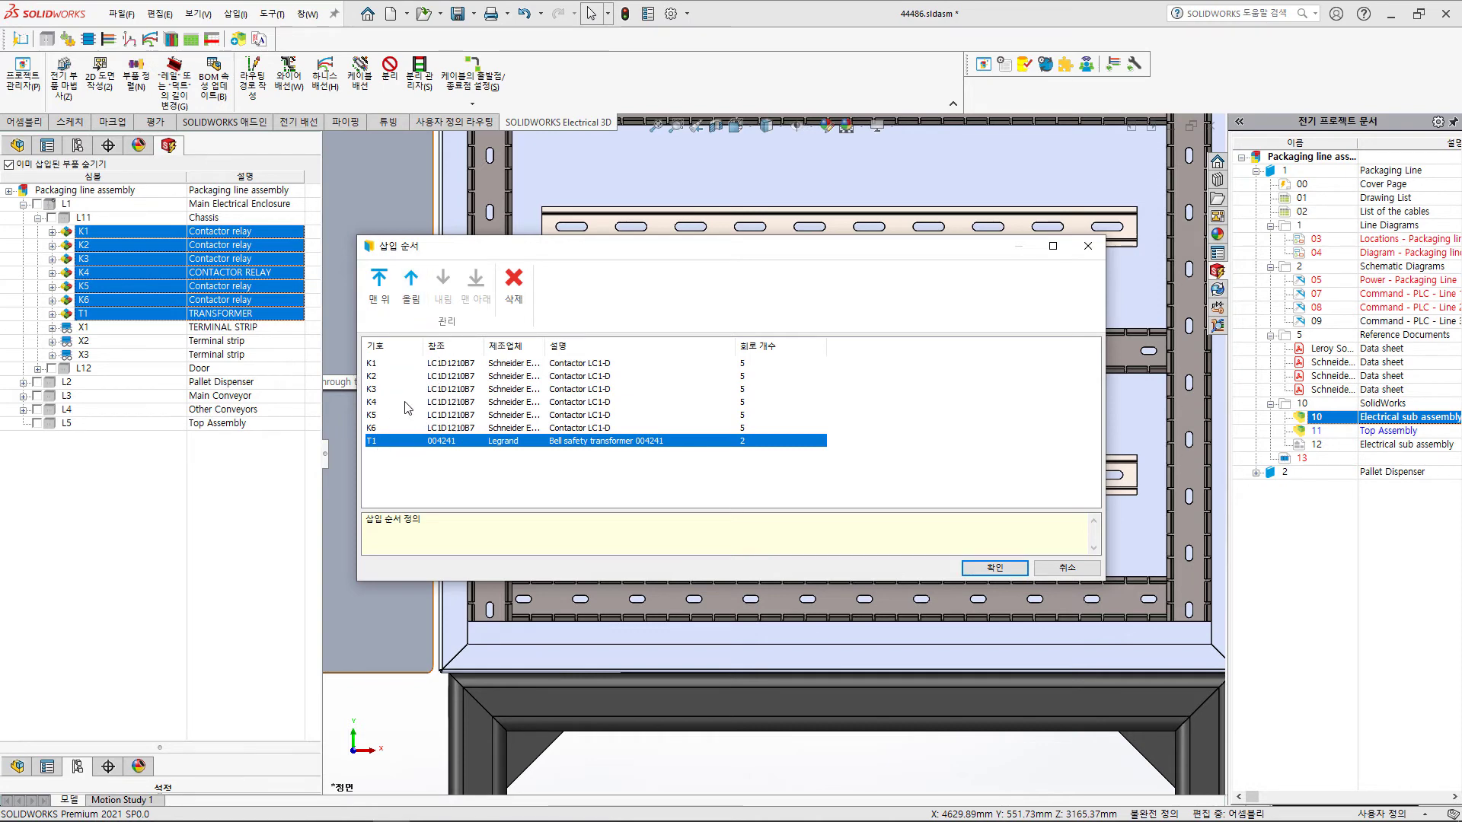
left_click(414, 288)
left_click(415, 290)
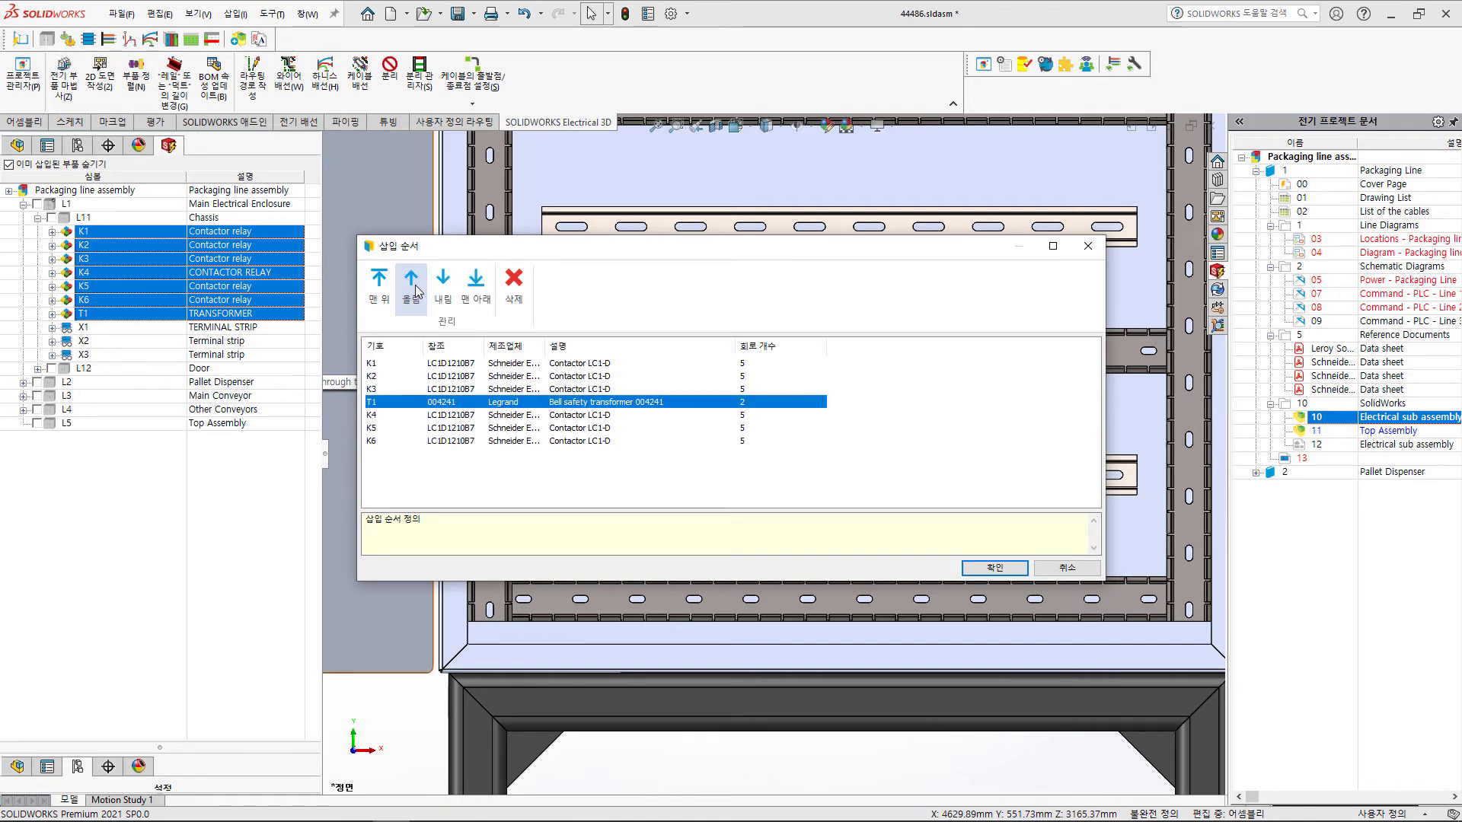
left_click(993, 567)
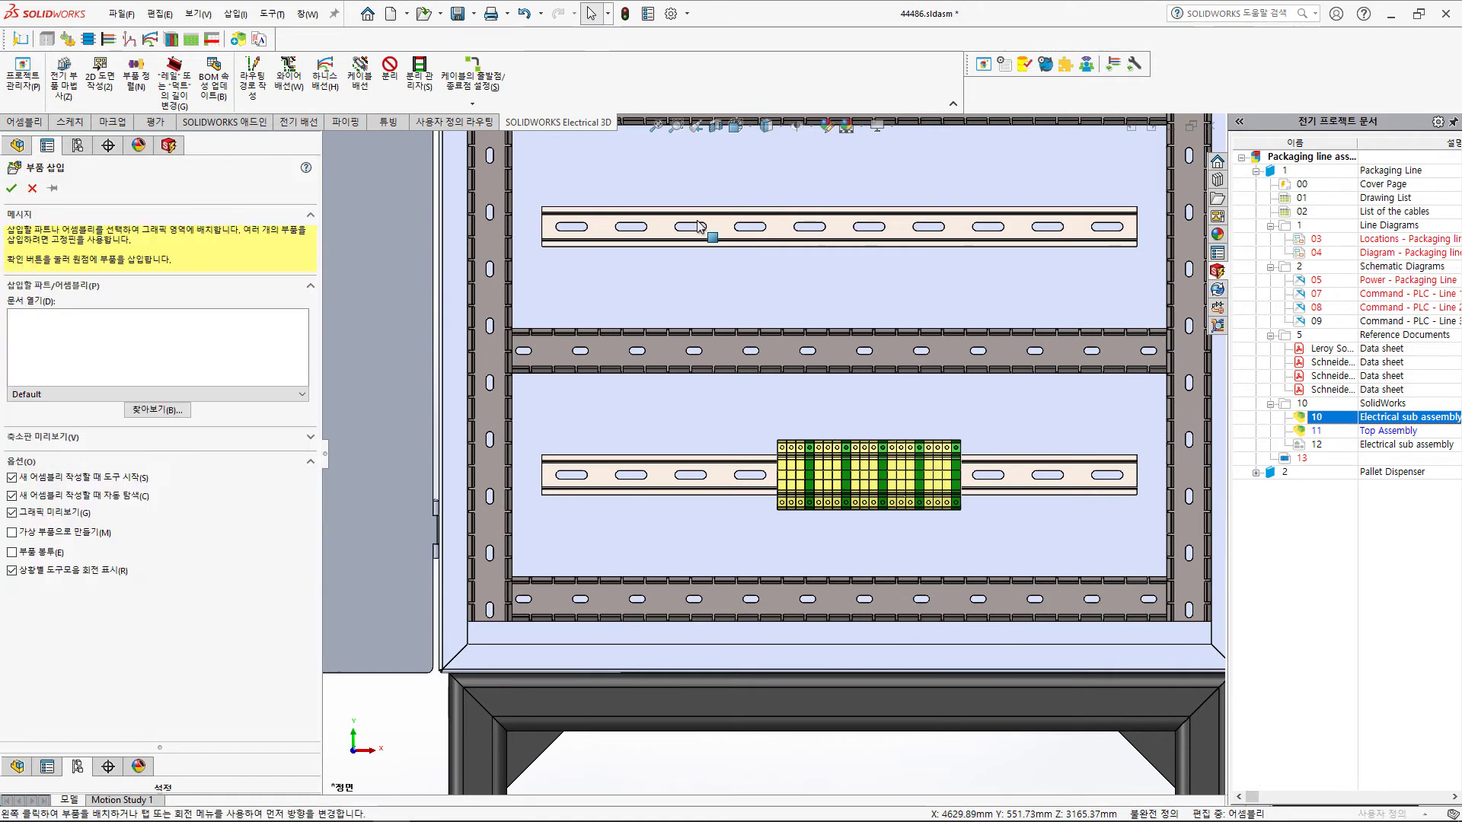
Place the relay and transformer row on the upper DIN rail with 10.00 mm spacing.
left_click(646, 228)
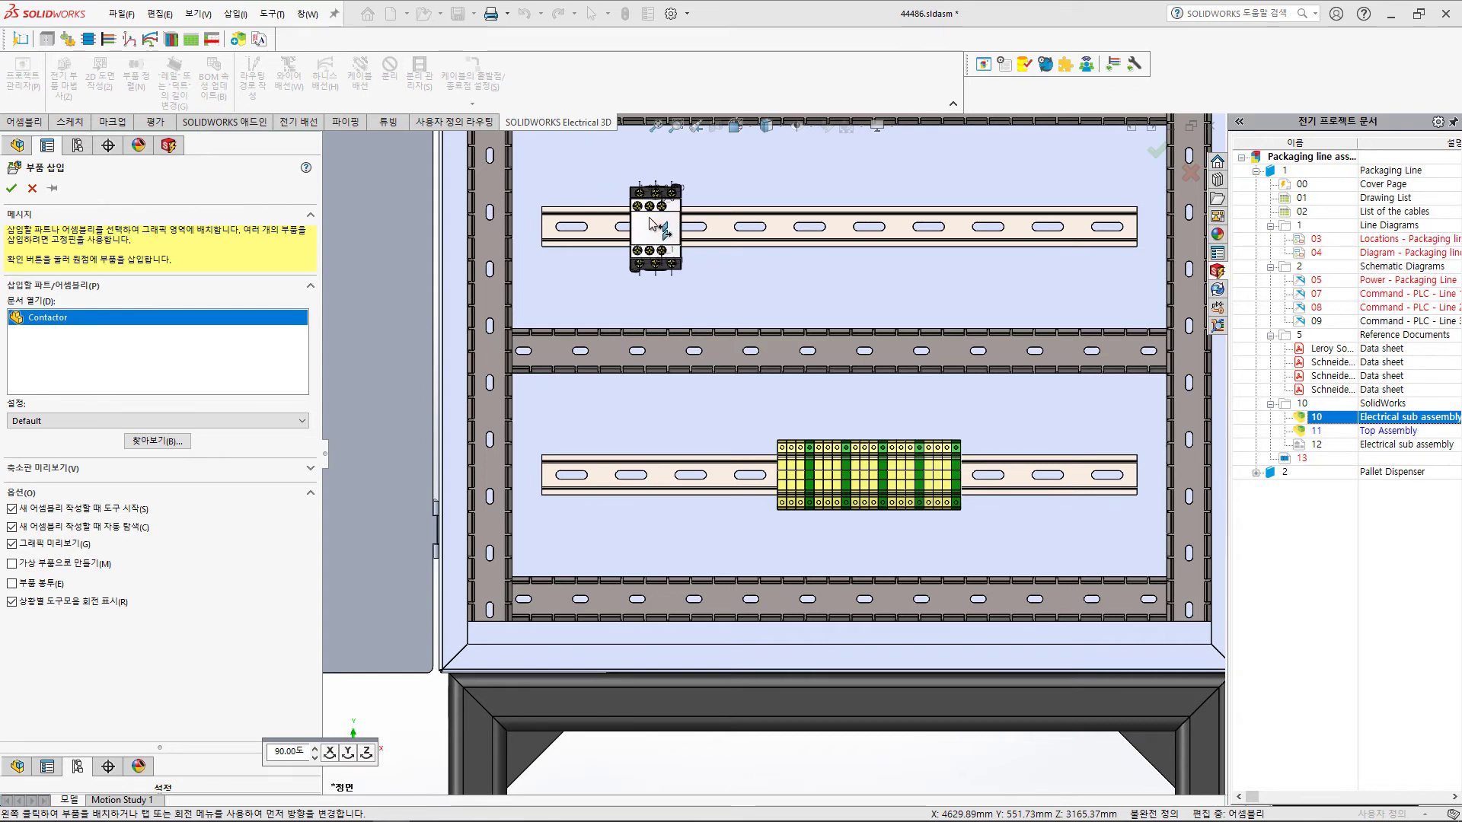
left_click(651, 223)
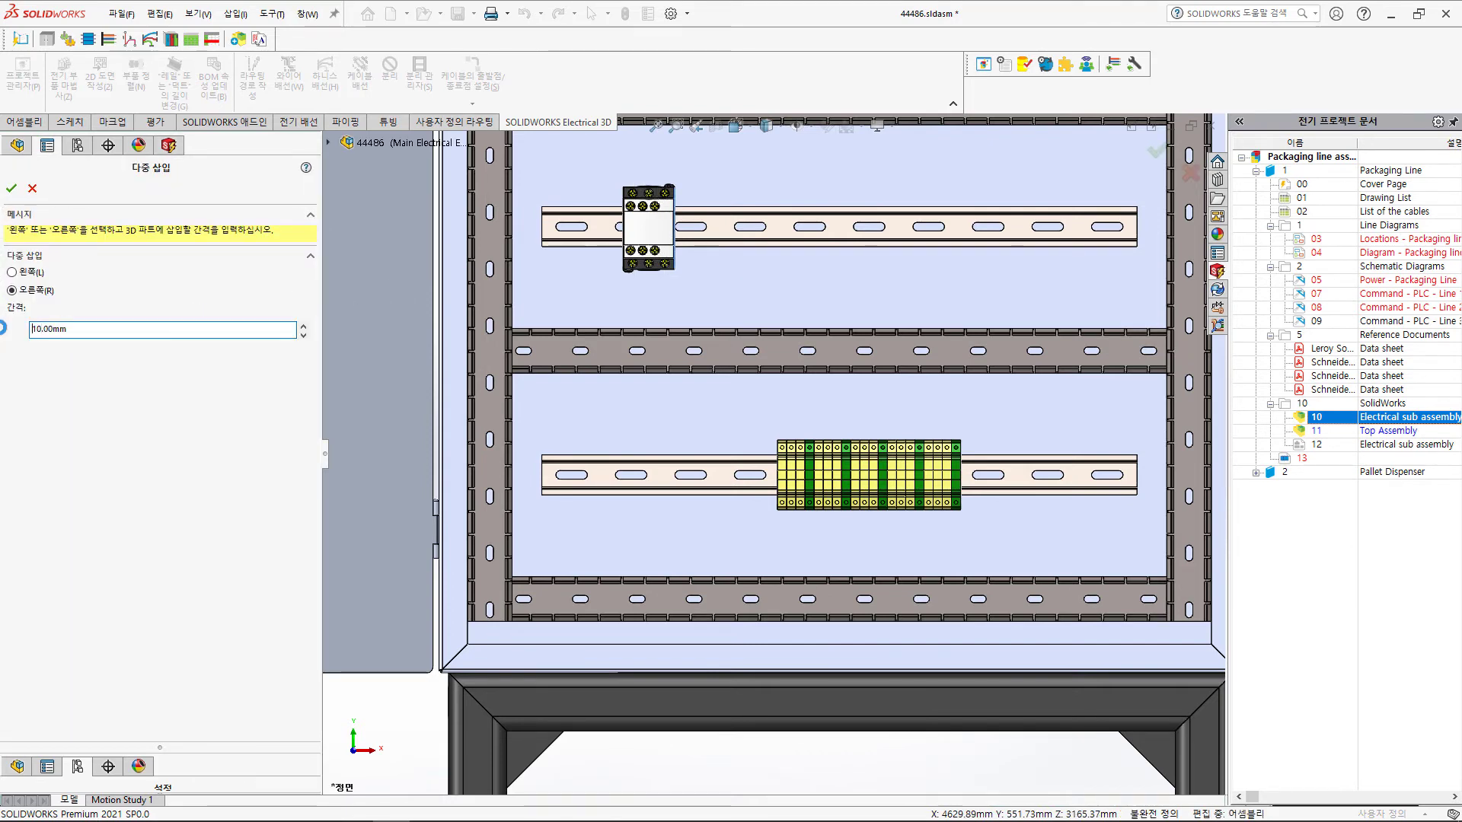
left_click(10, 190)
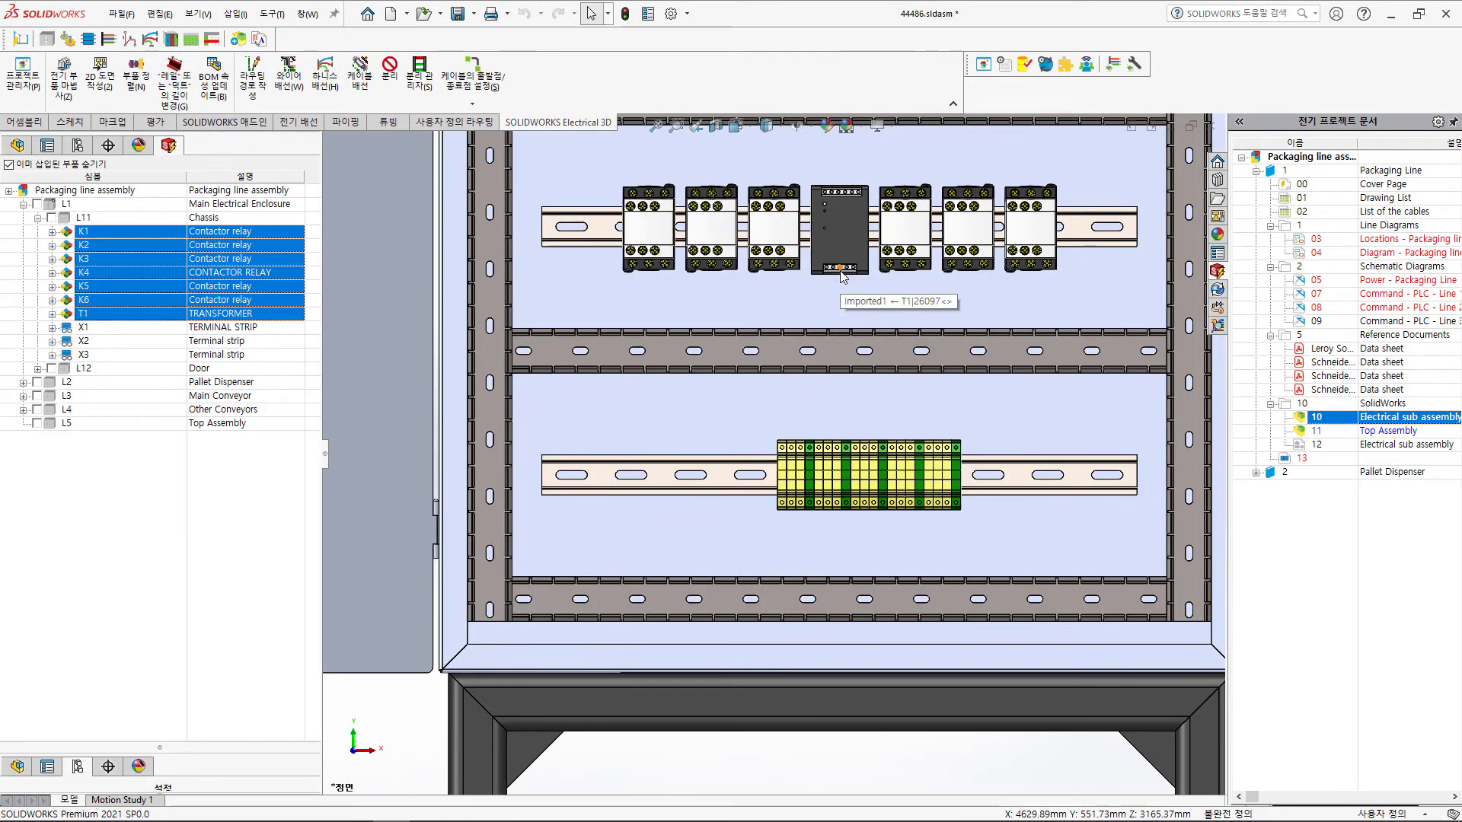
Zoom in and out on the cabinet door and the newly mounted relay row.
scroll(810, 258, "up", 2)
scroll(811, 257, "down", 2)
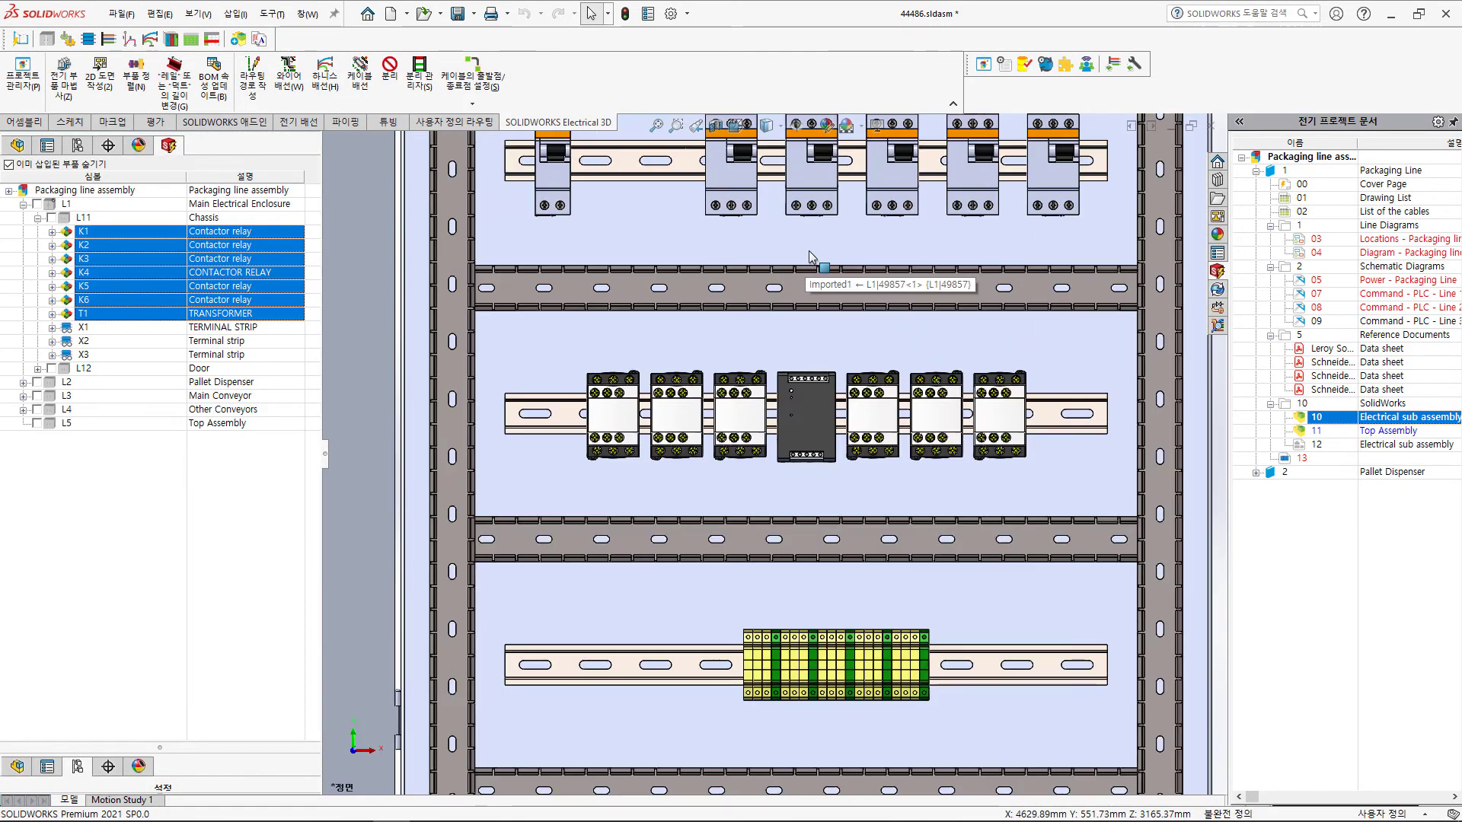
scroll(810, 257, "up", 3)
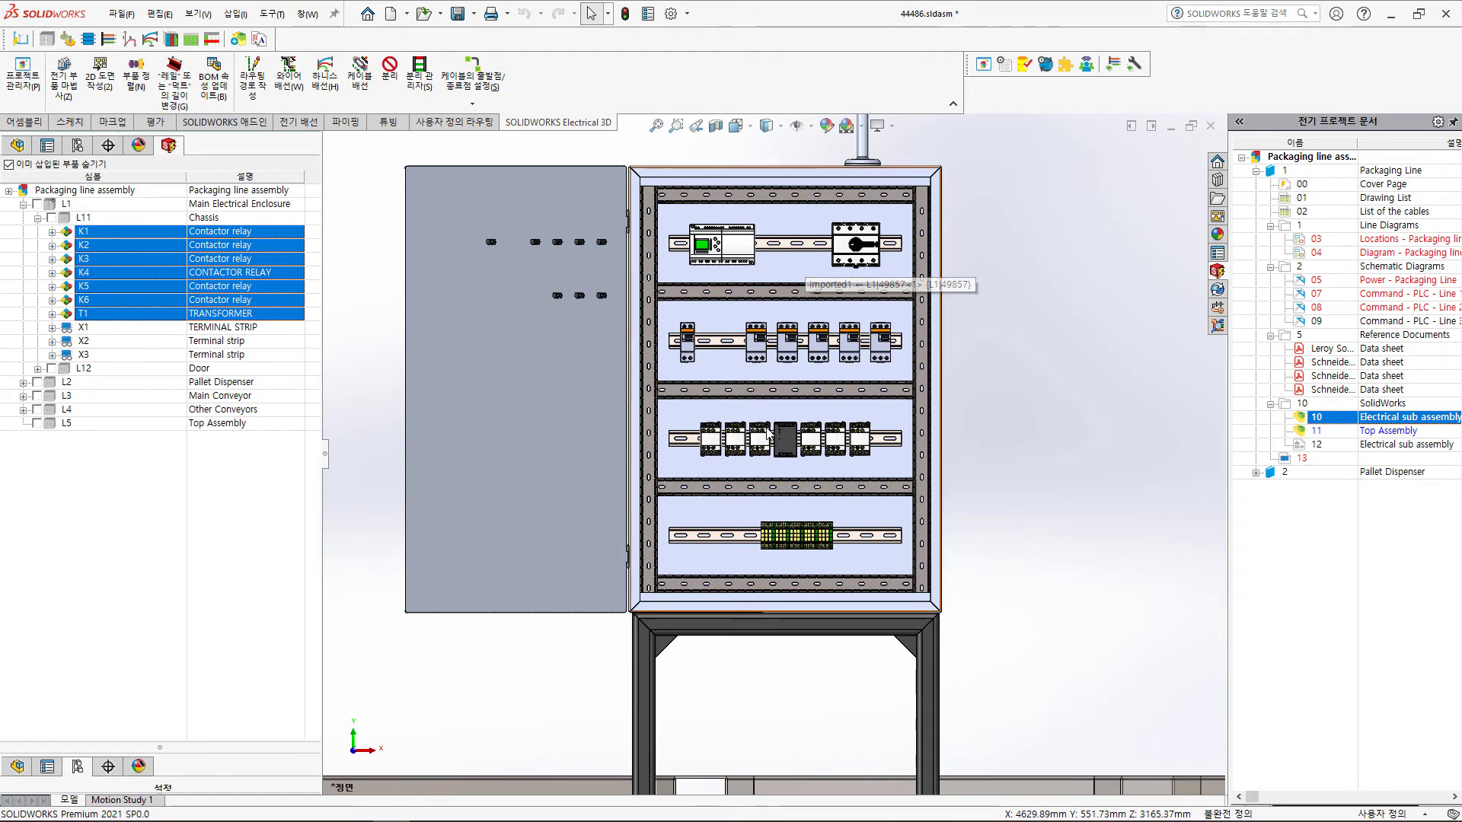
scroll(778, 488, "down", 2)
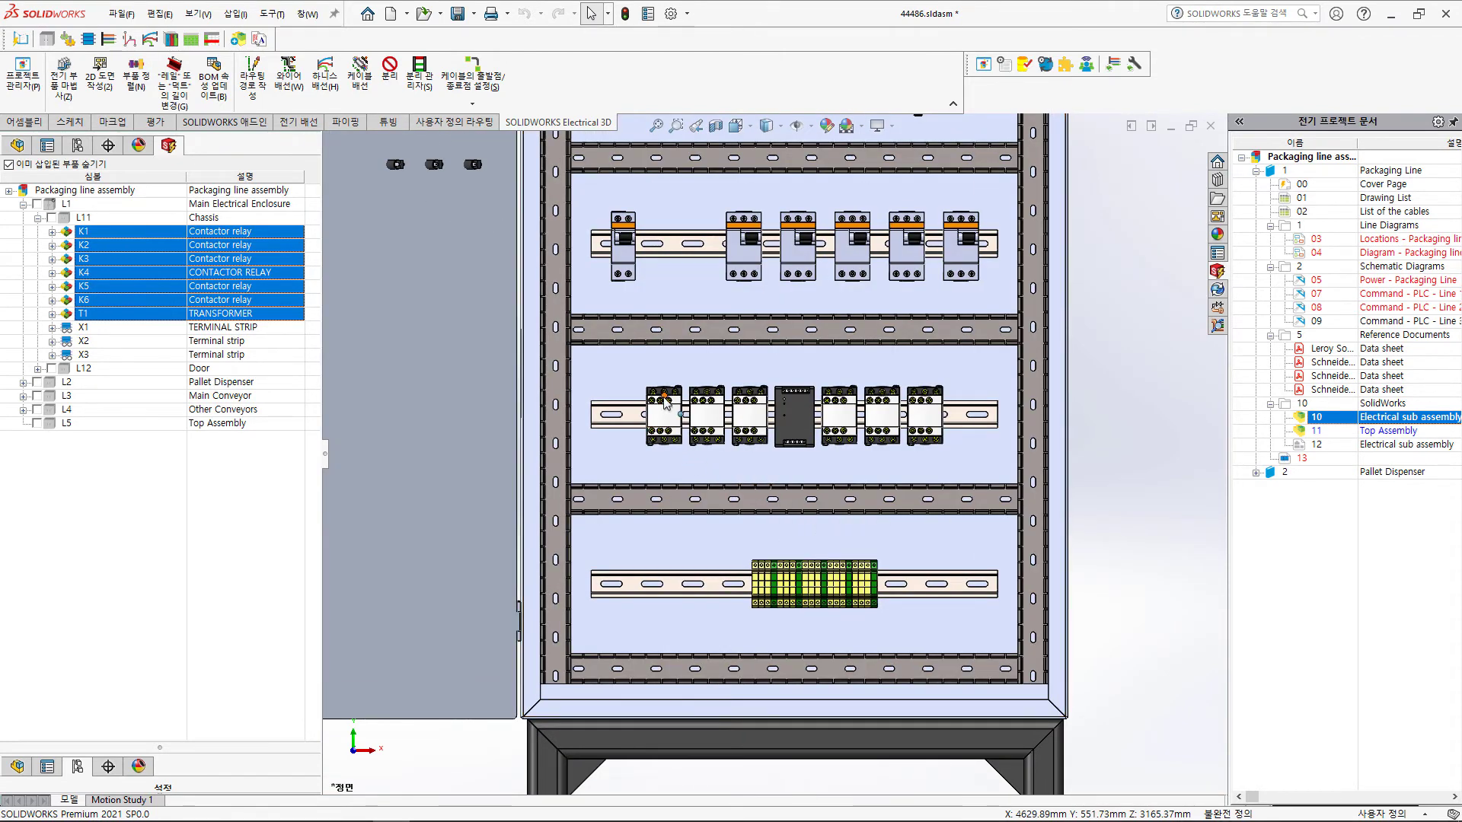
scroll(786, 435, "up", 1)
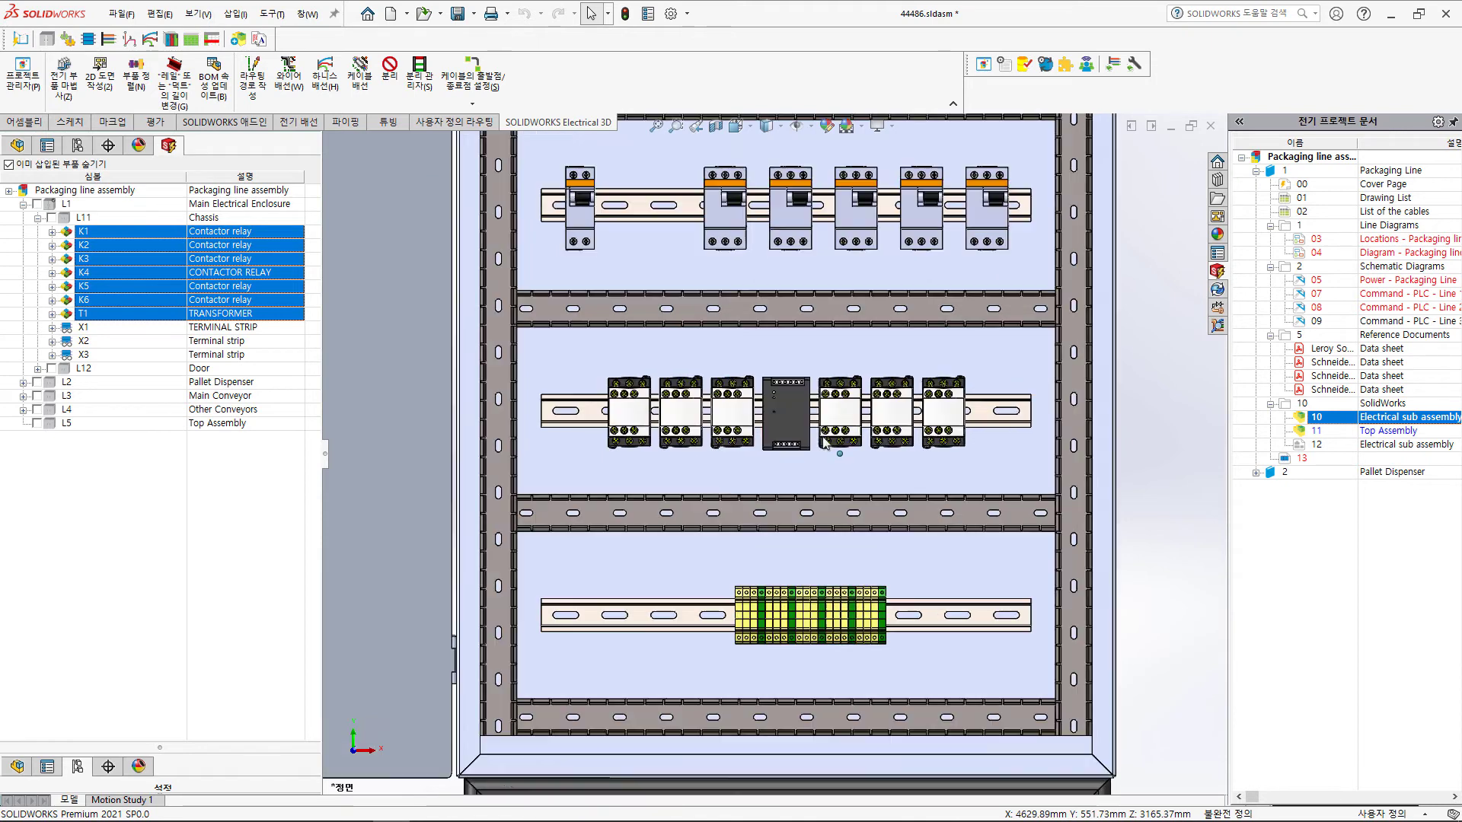
scroll(815, 449, "down", 1)
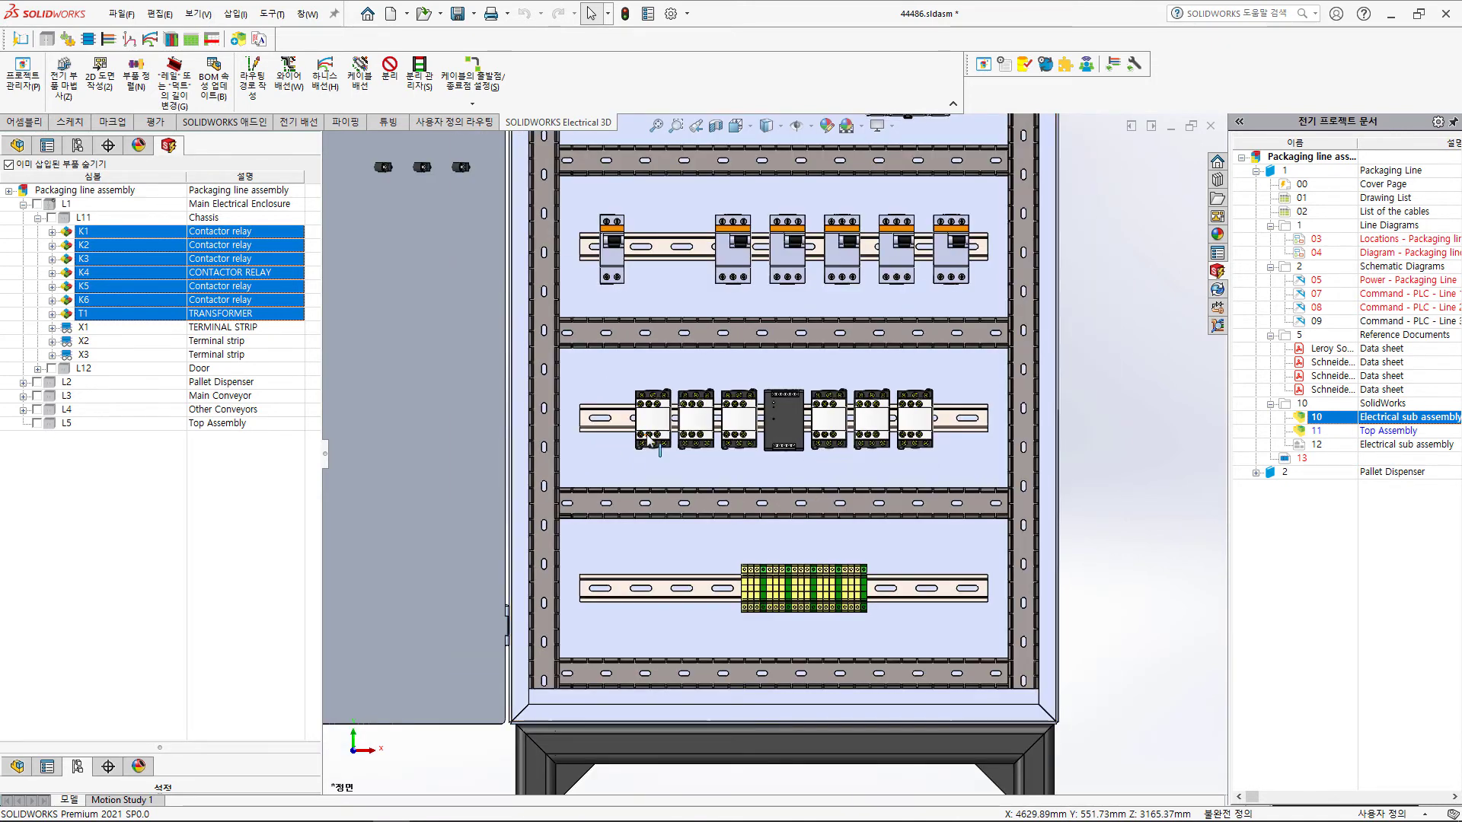
scroll(649, 442, "up", 2)
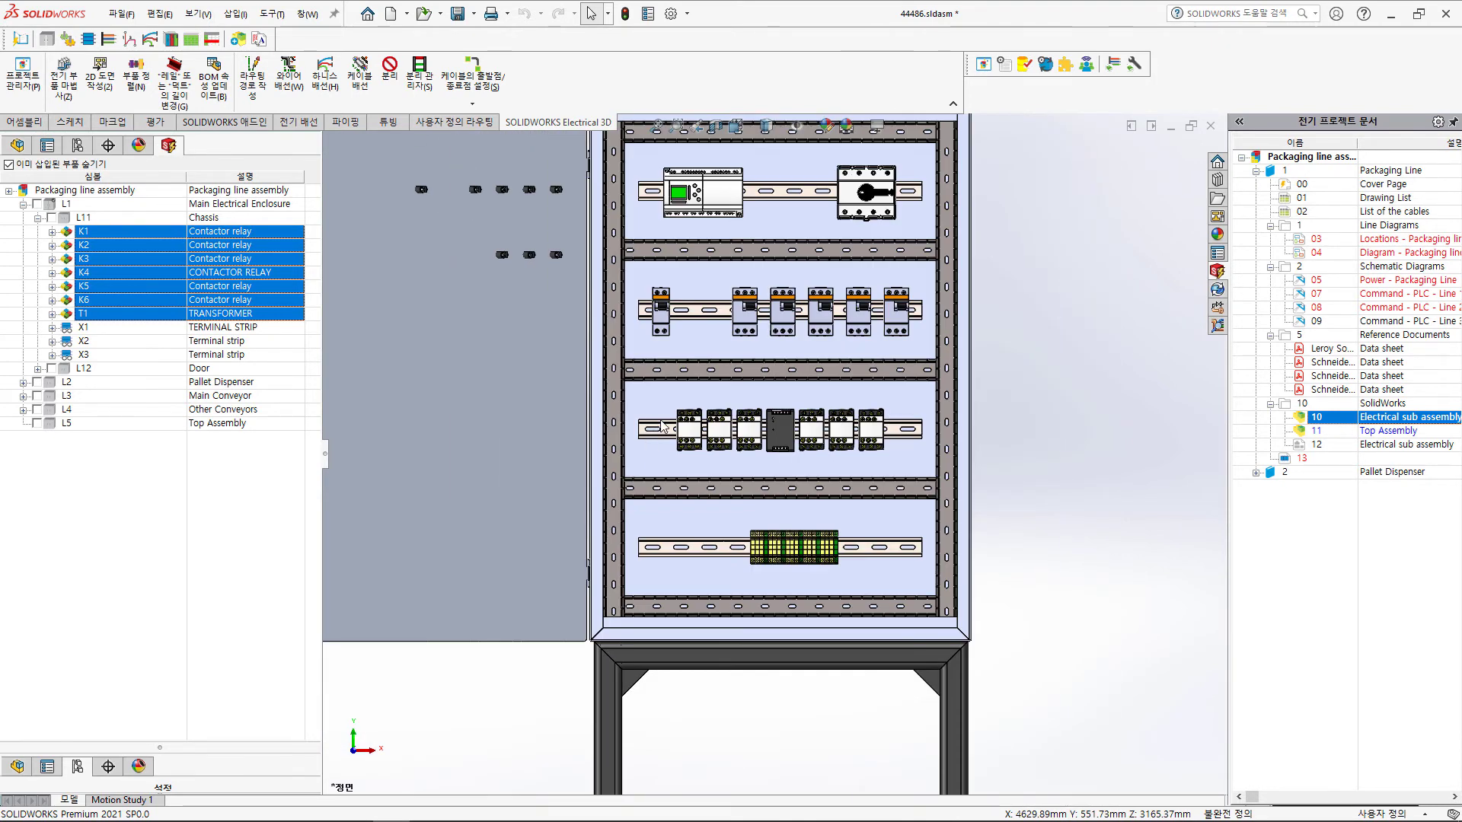
scroll(662, 426, "down", 1)
scroll(609, 343, "up", 2)
scroll(543, 213, "down", 3)
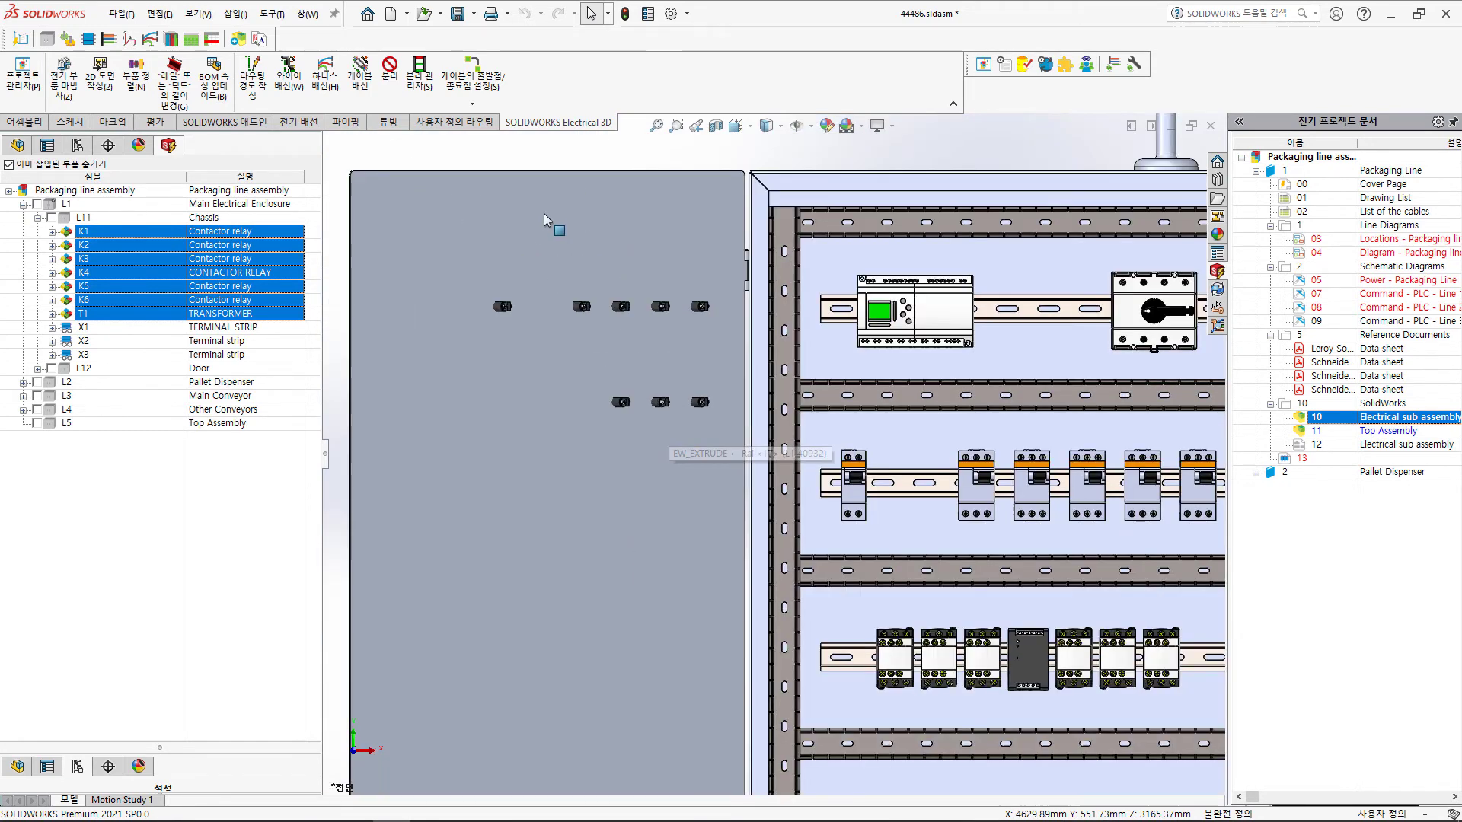
scroll(543, 213, "down", 2)
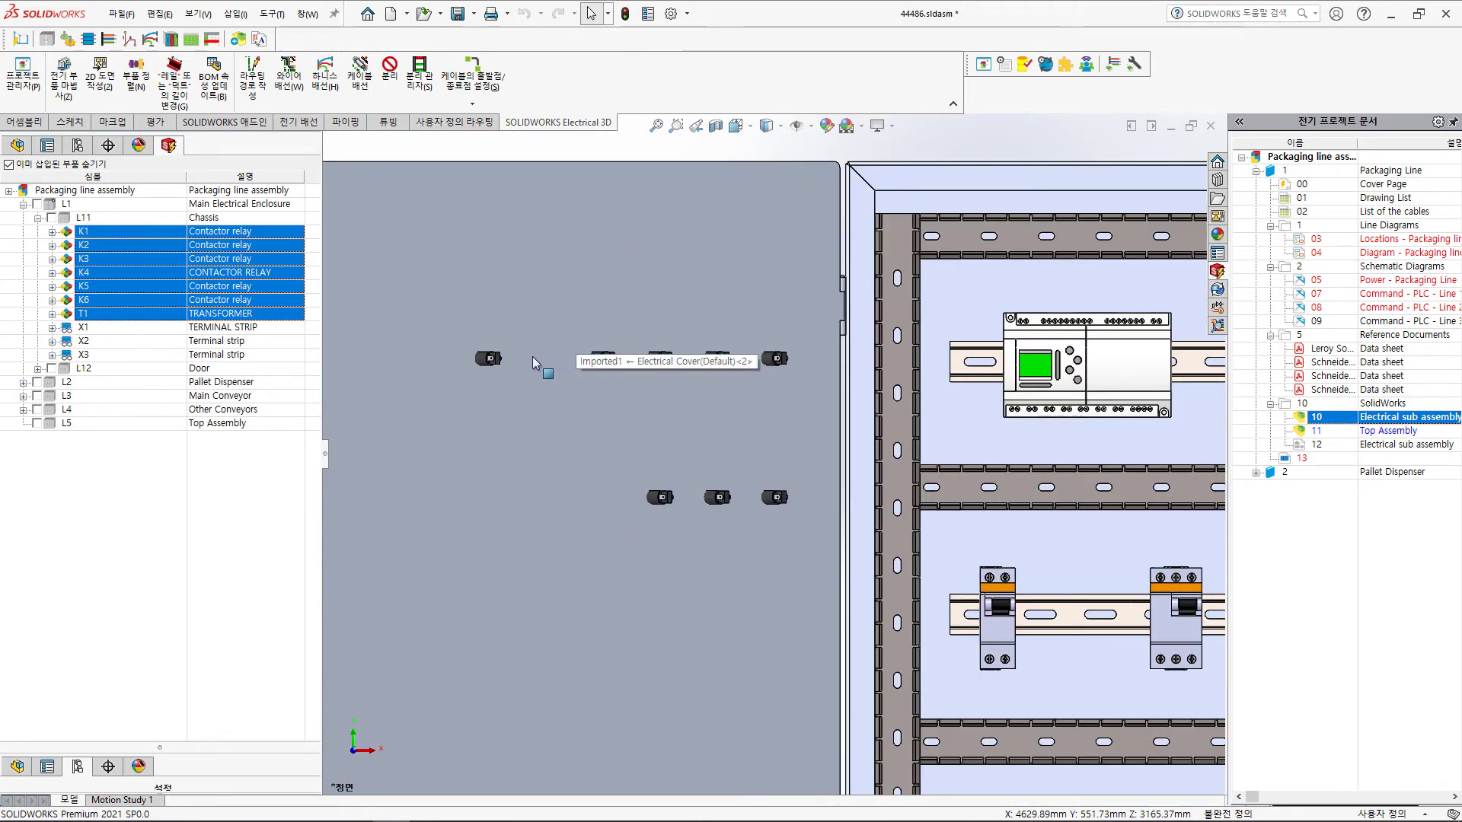
Insert green light XB2BV1213 as H5, rotated to match, into a top-row door hole.
left_click(39, 368)
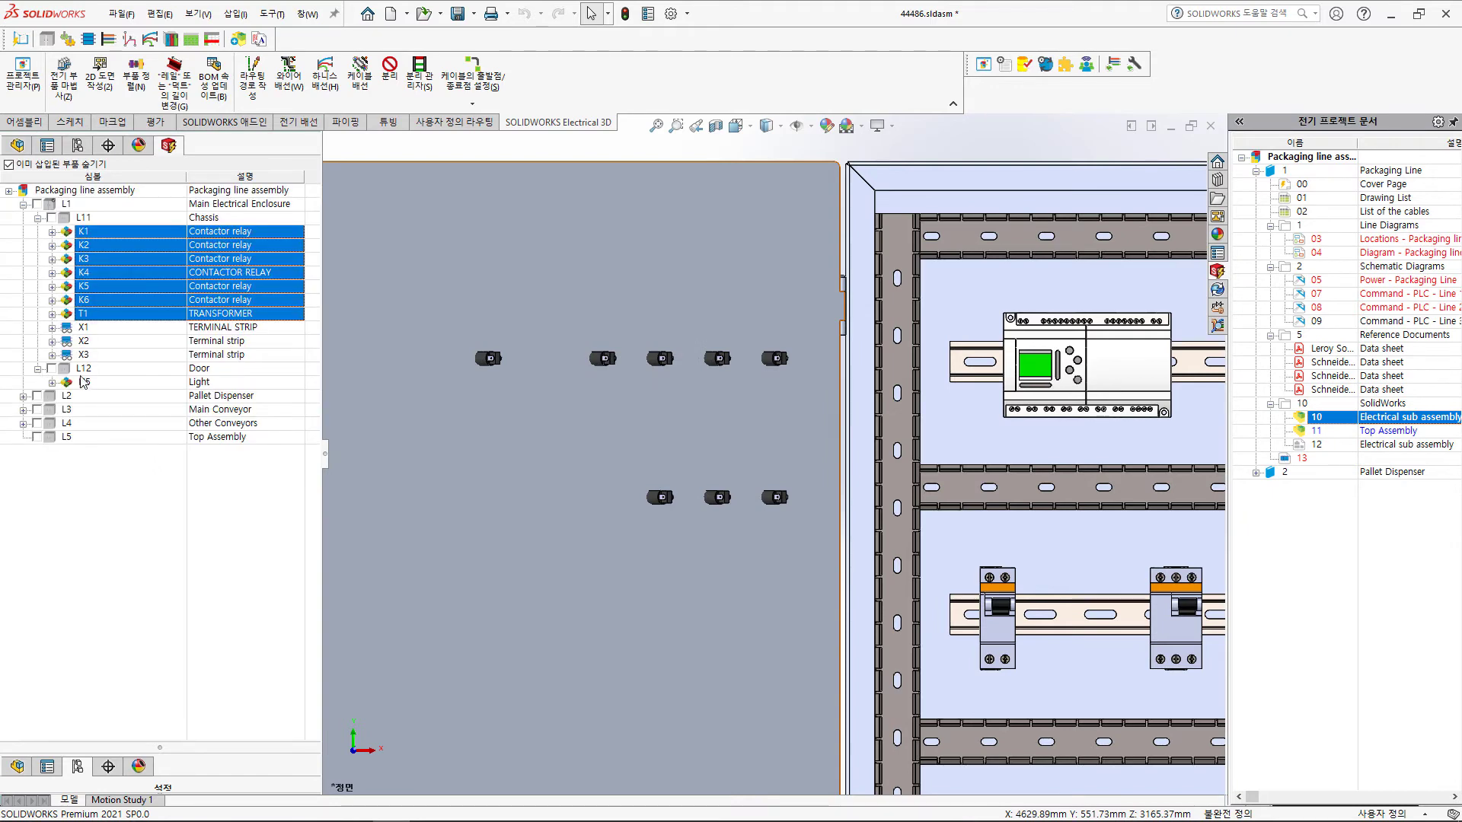
right_click(84, 382)
left_click(149, 392)
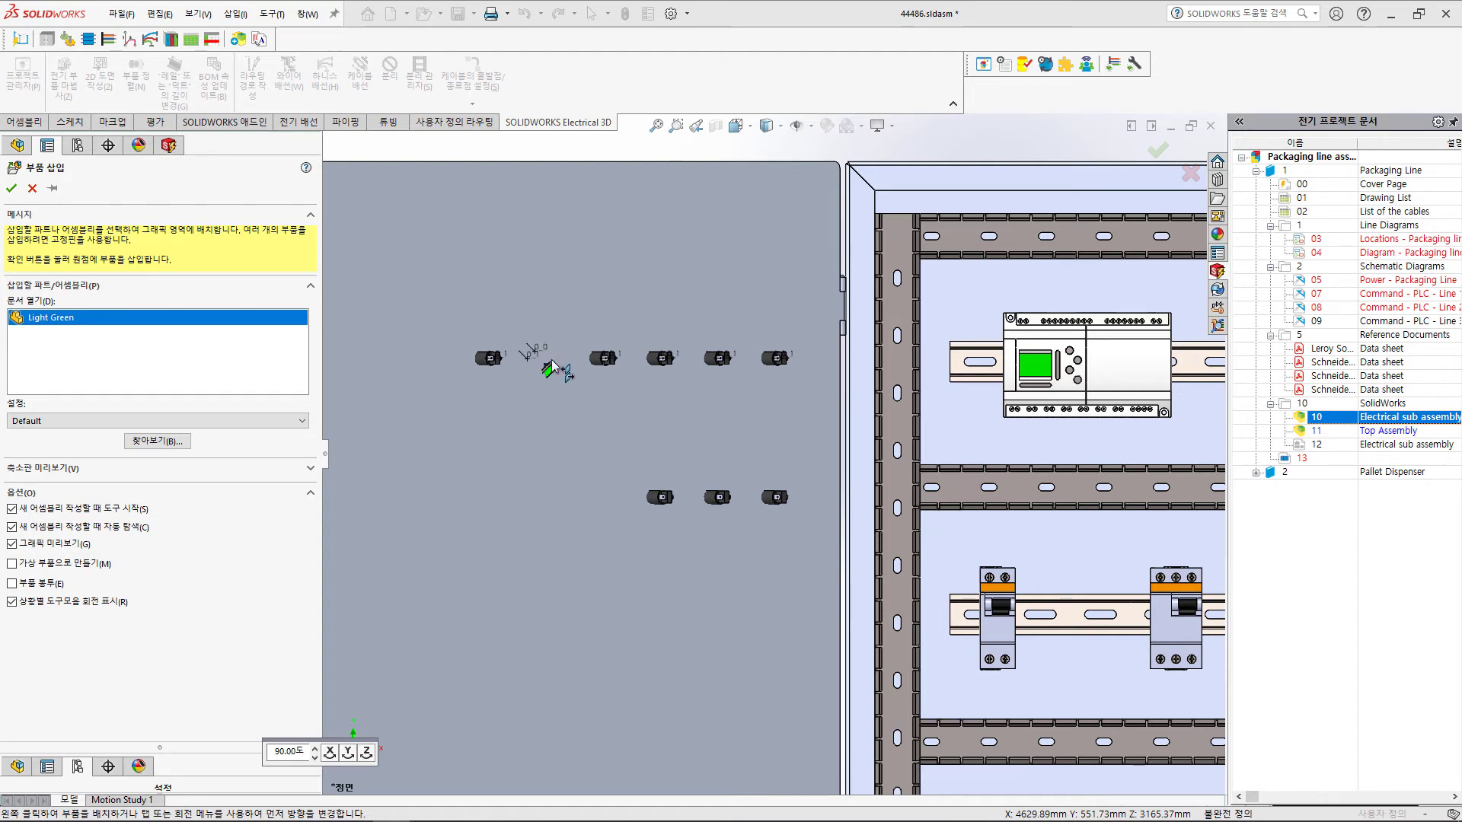
key("Tab")
left_click(545, 365)
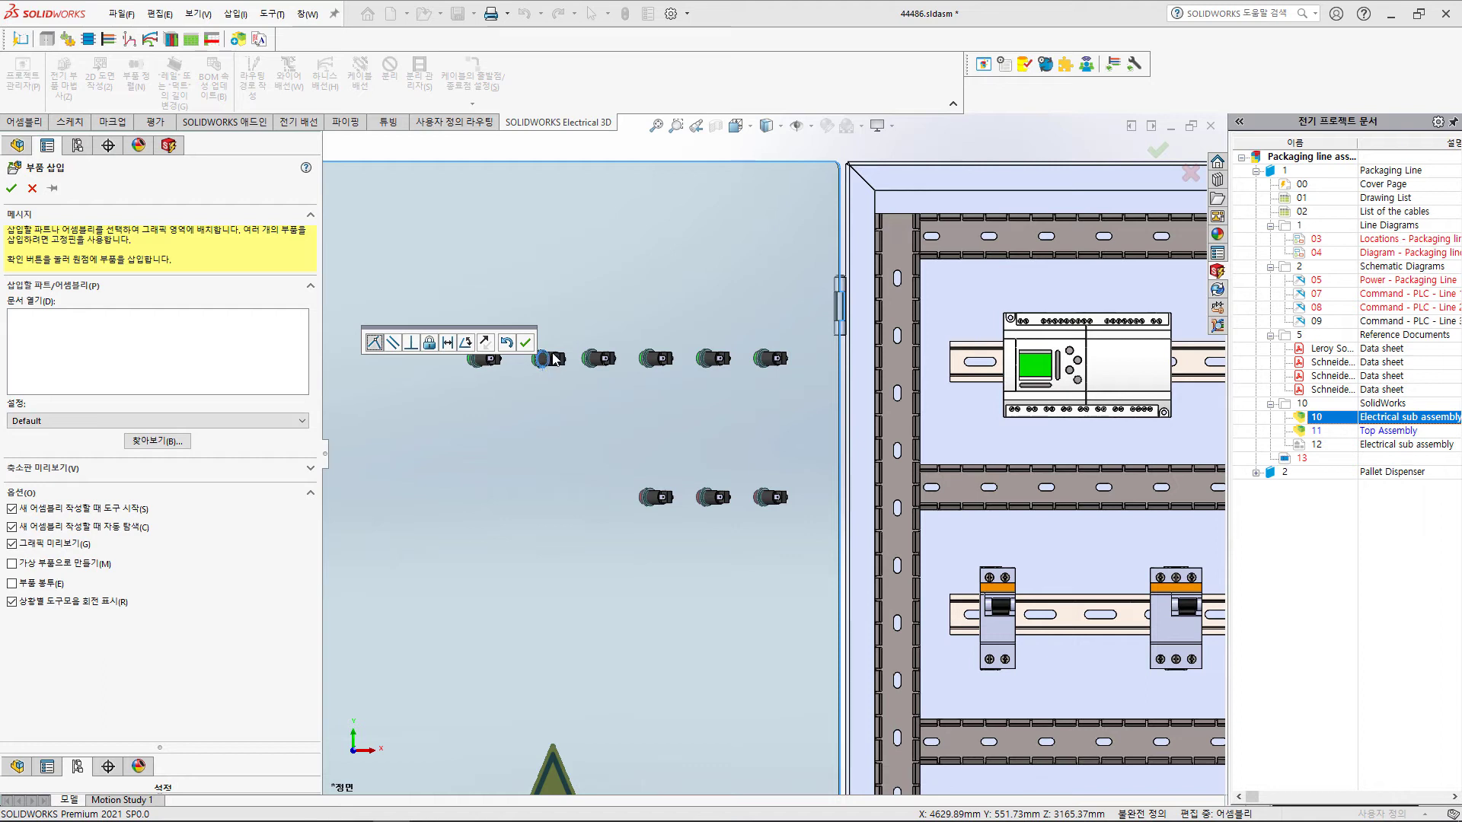
left_click(525, 344)
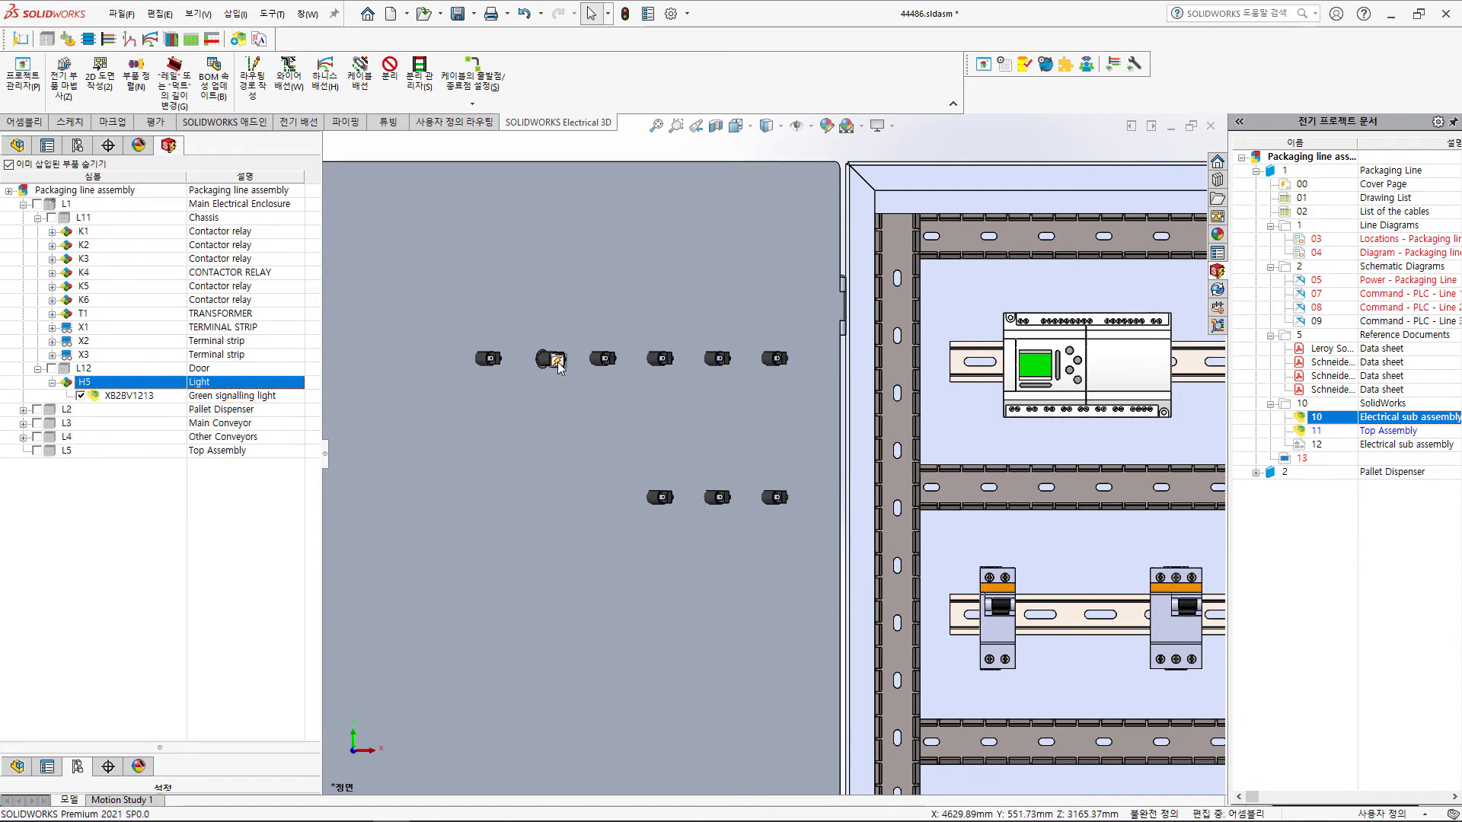
Add the light's smart-feature cut-out, using the cabinet door face as reference.
left_click(557, 361)
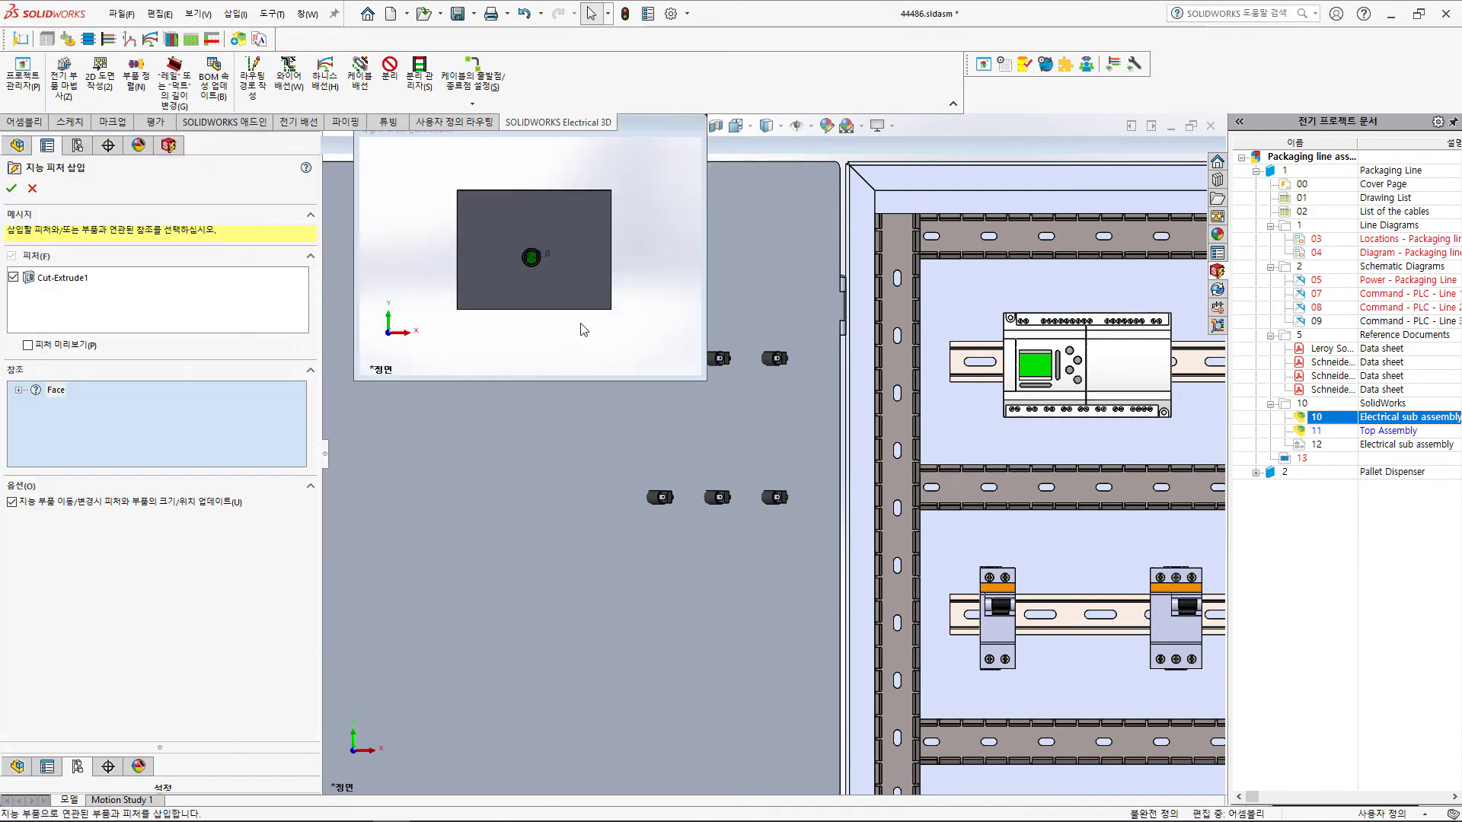
scroll(686, 445, "up", 3)
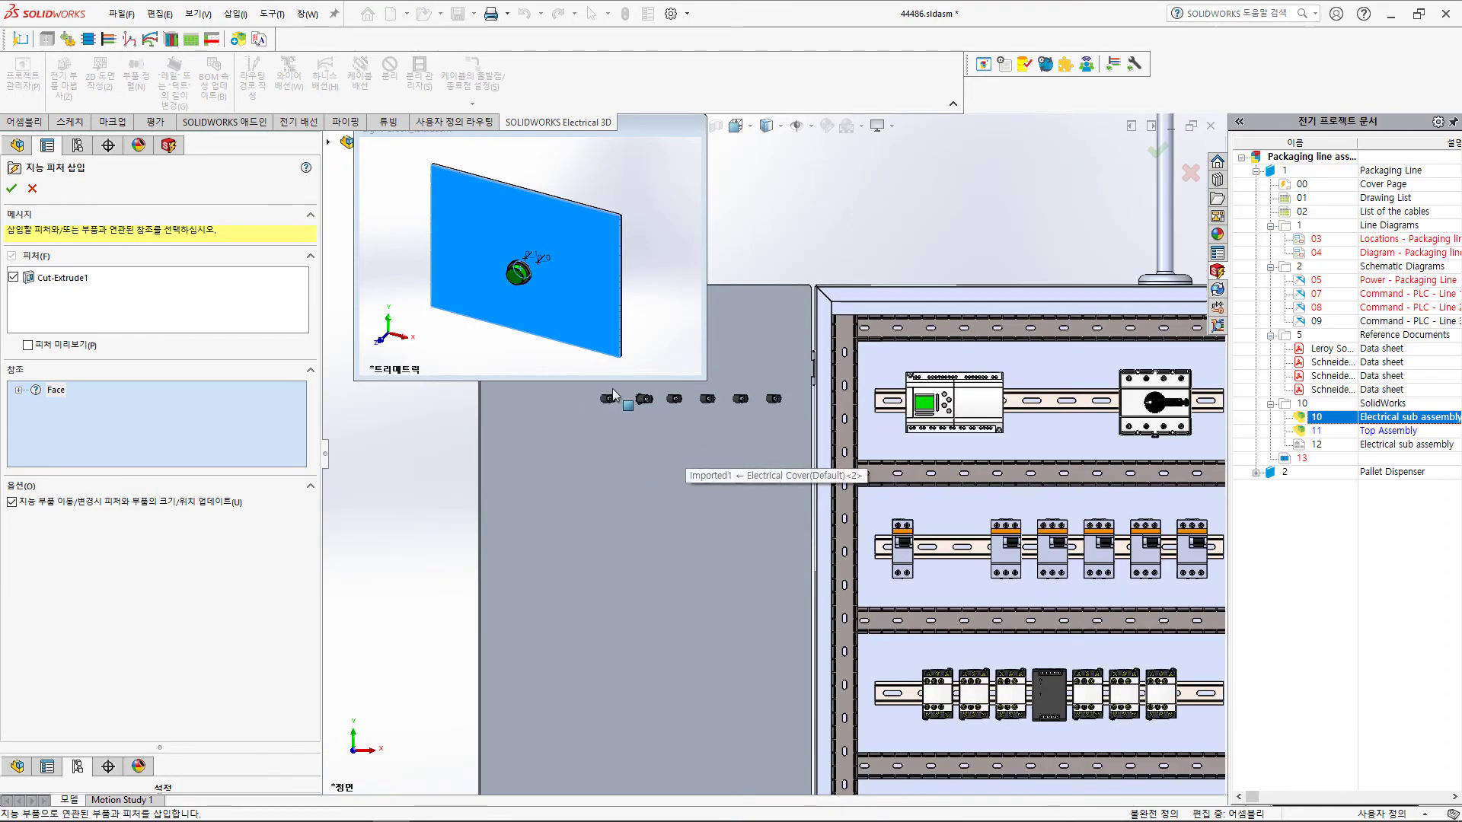
middle_click_drag(744, 567, 795, 485)
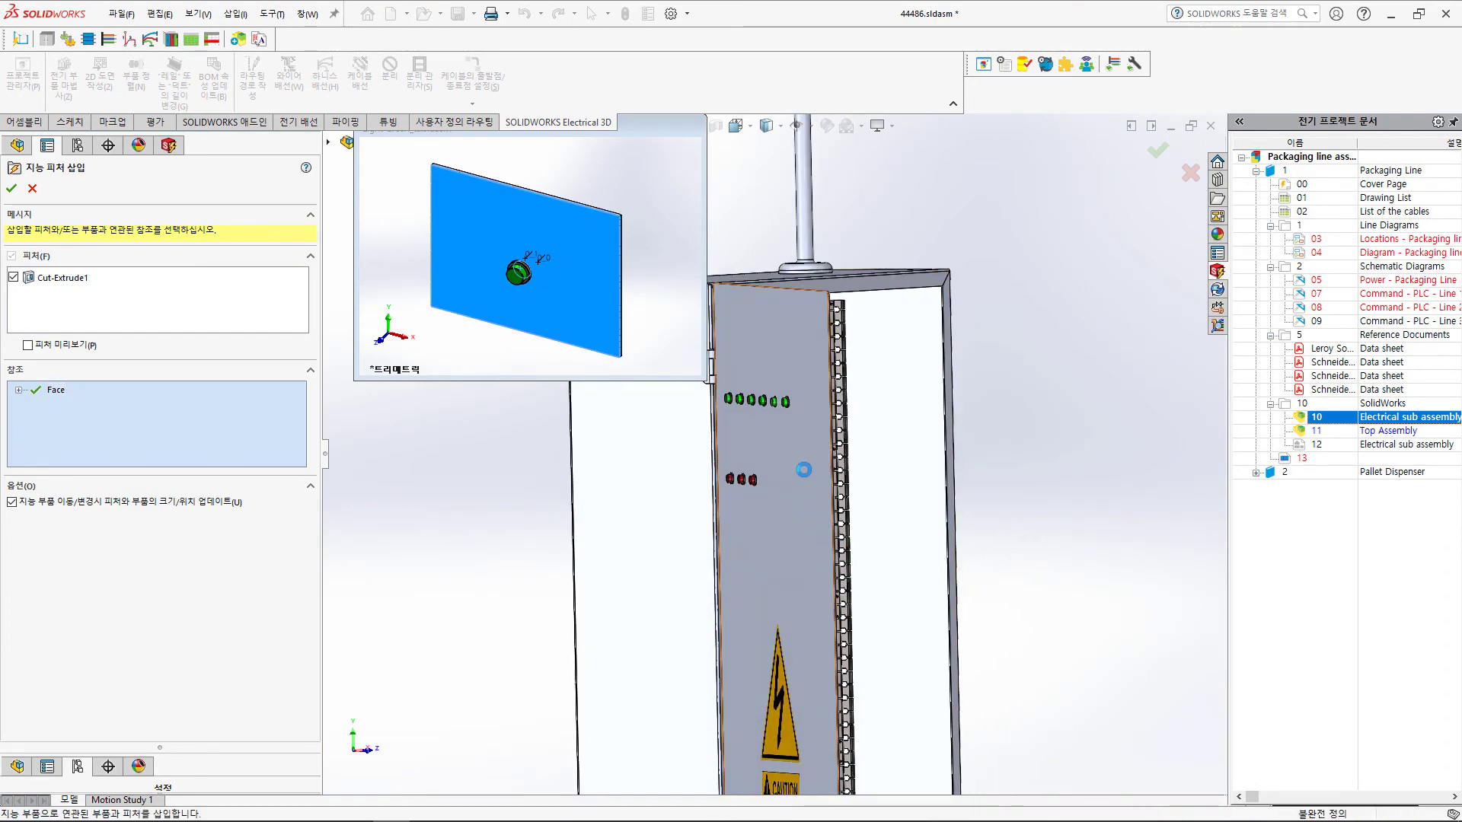
key("Return")
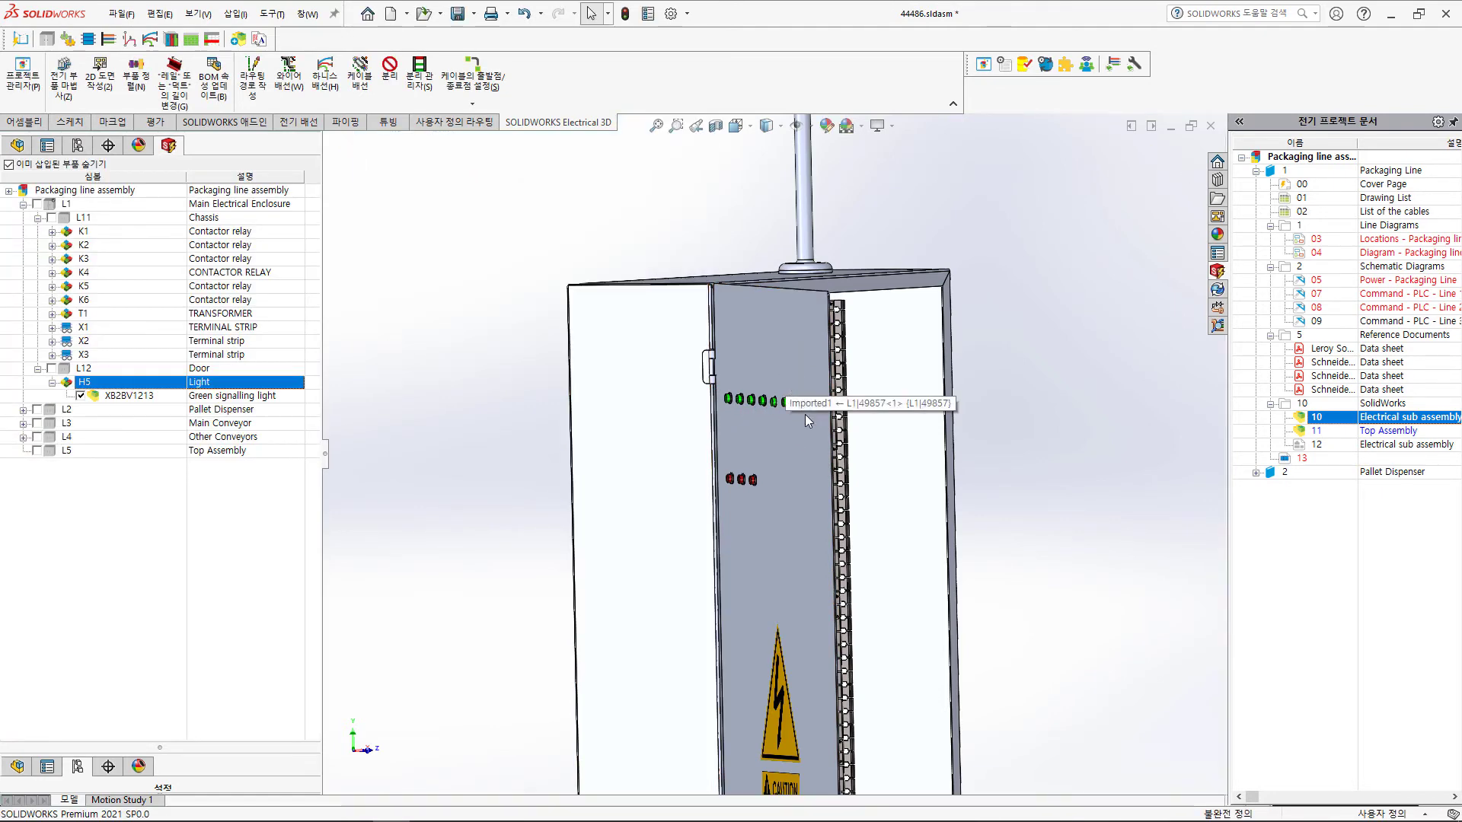
View the door panel head-on and open it as its own part.
key("ctrl+8")
scroll(852, 380, "down", 2)
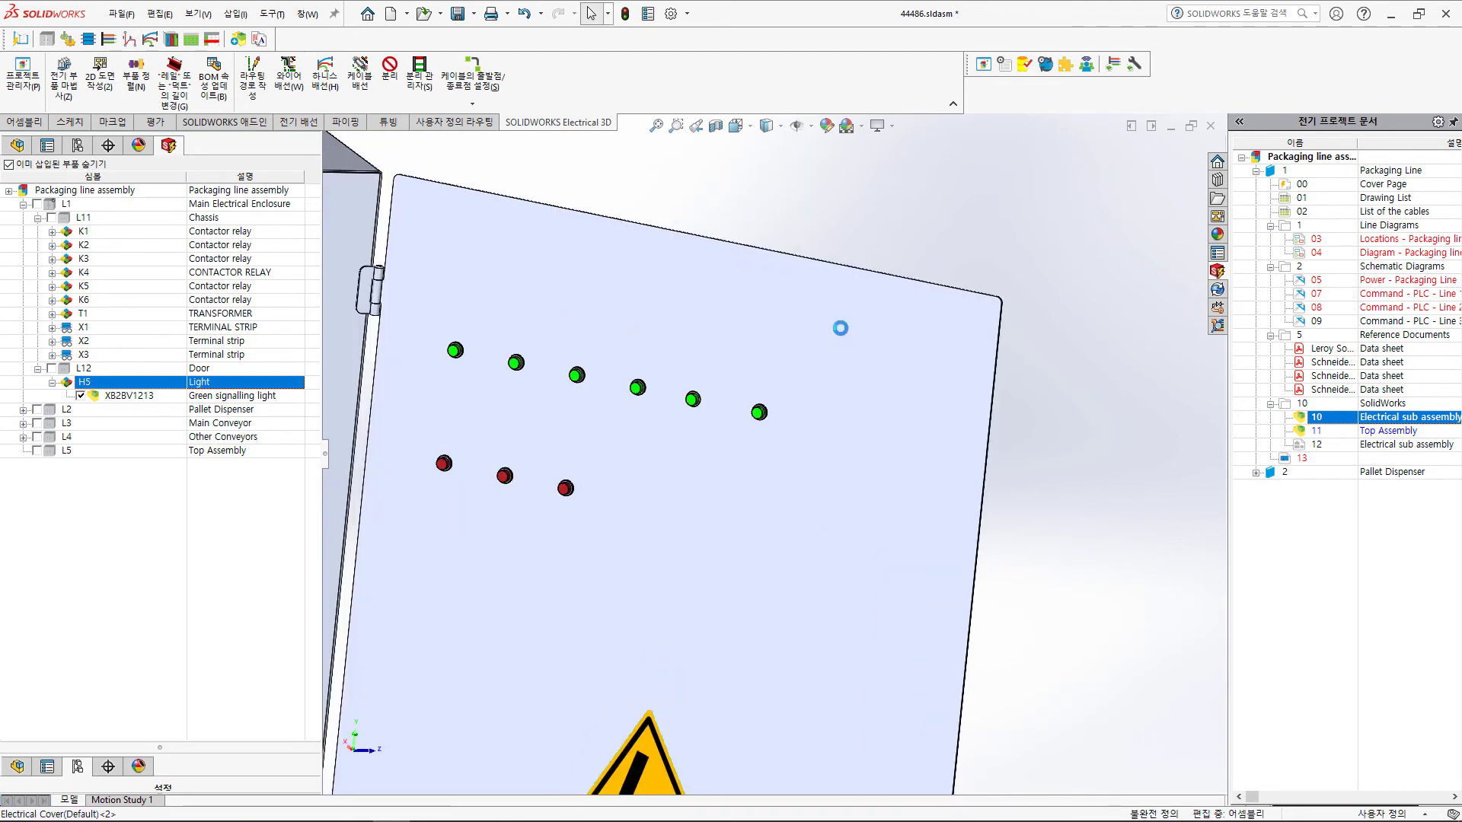
right_click(840, 328)
left_click(856, 247)
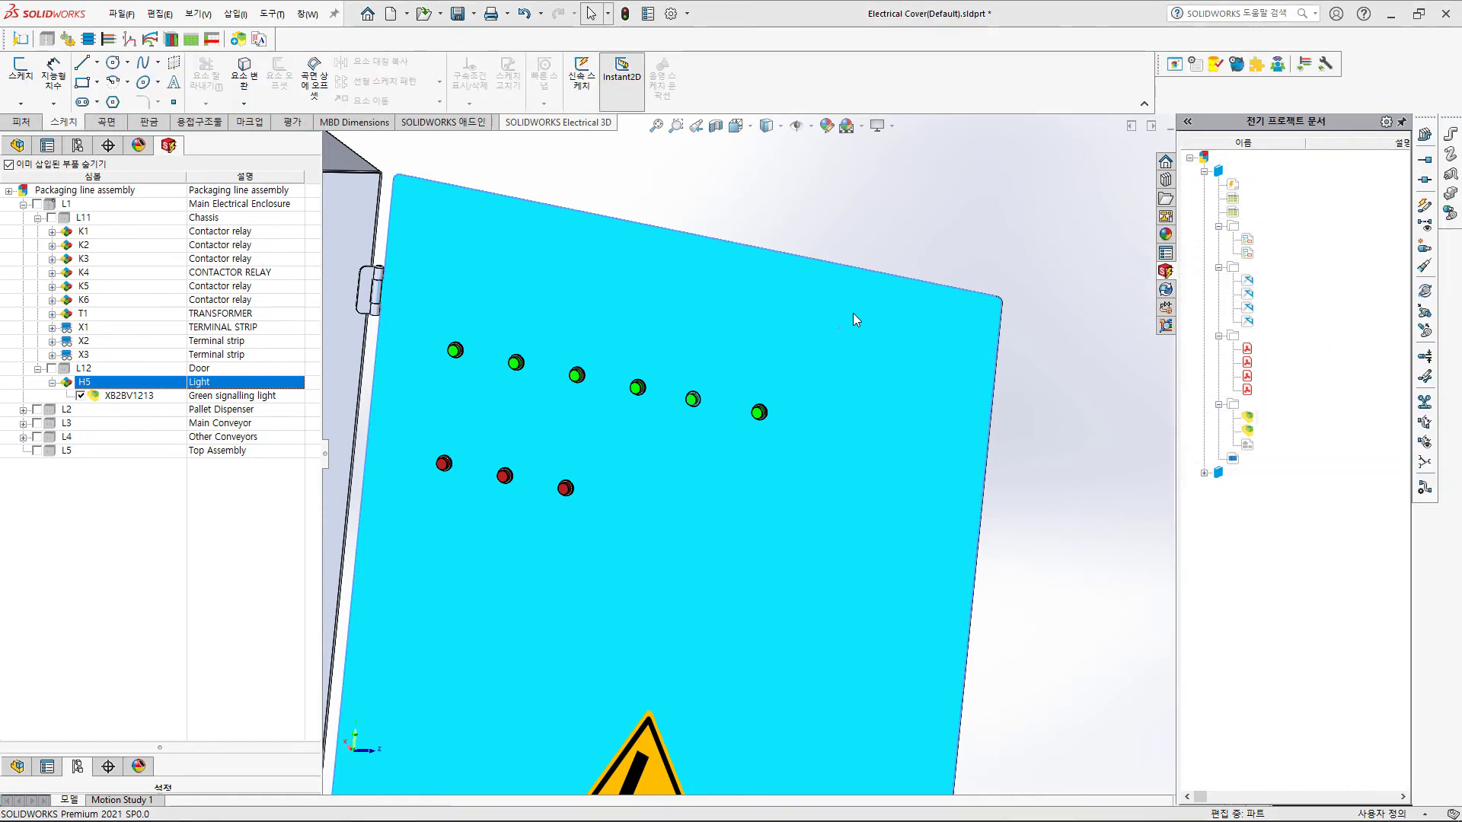
left_click(733, 418)
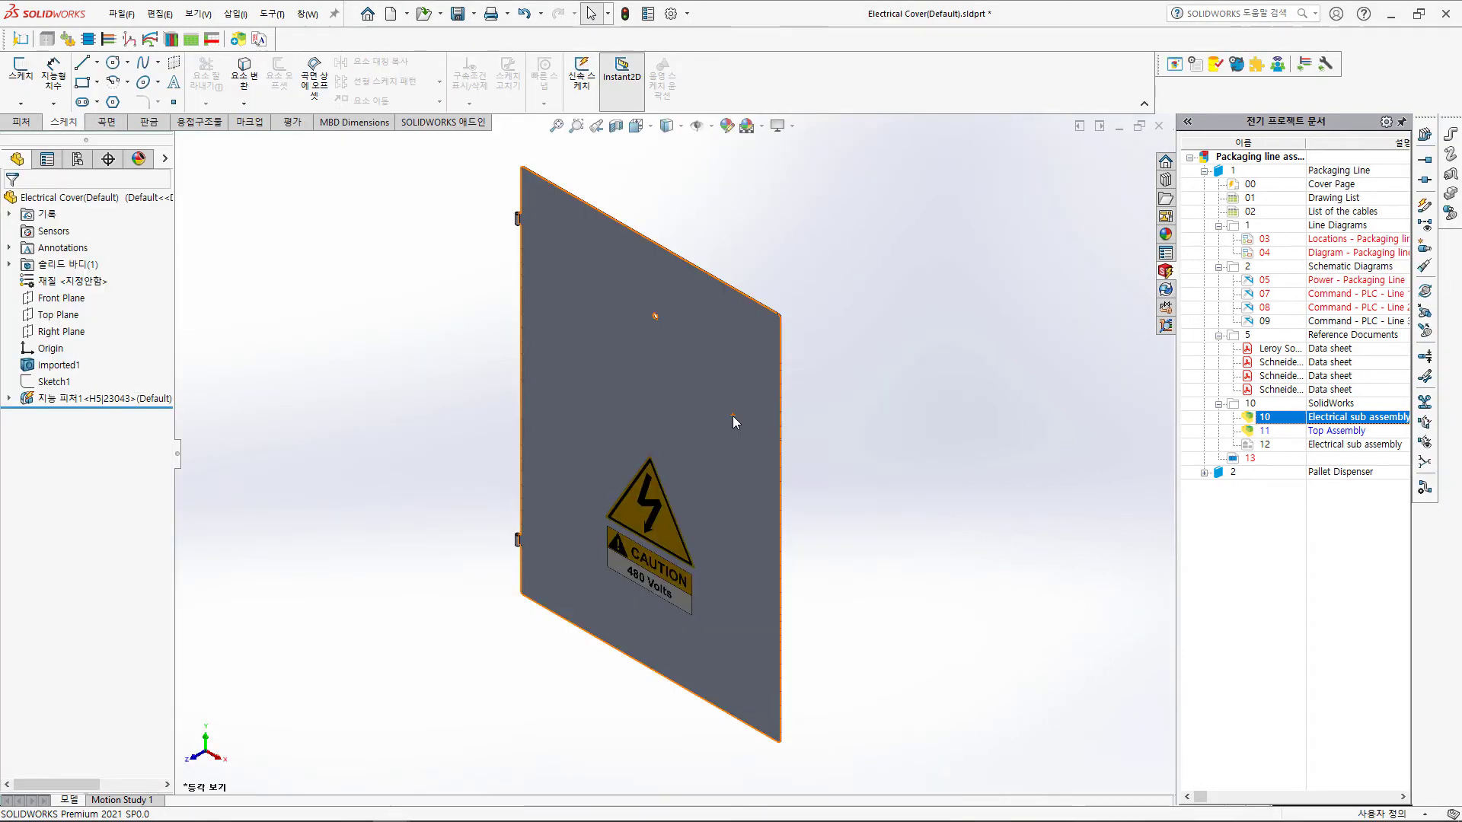
middle_click_drag(732, 415, 707, 284)
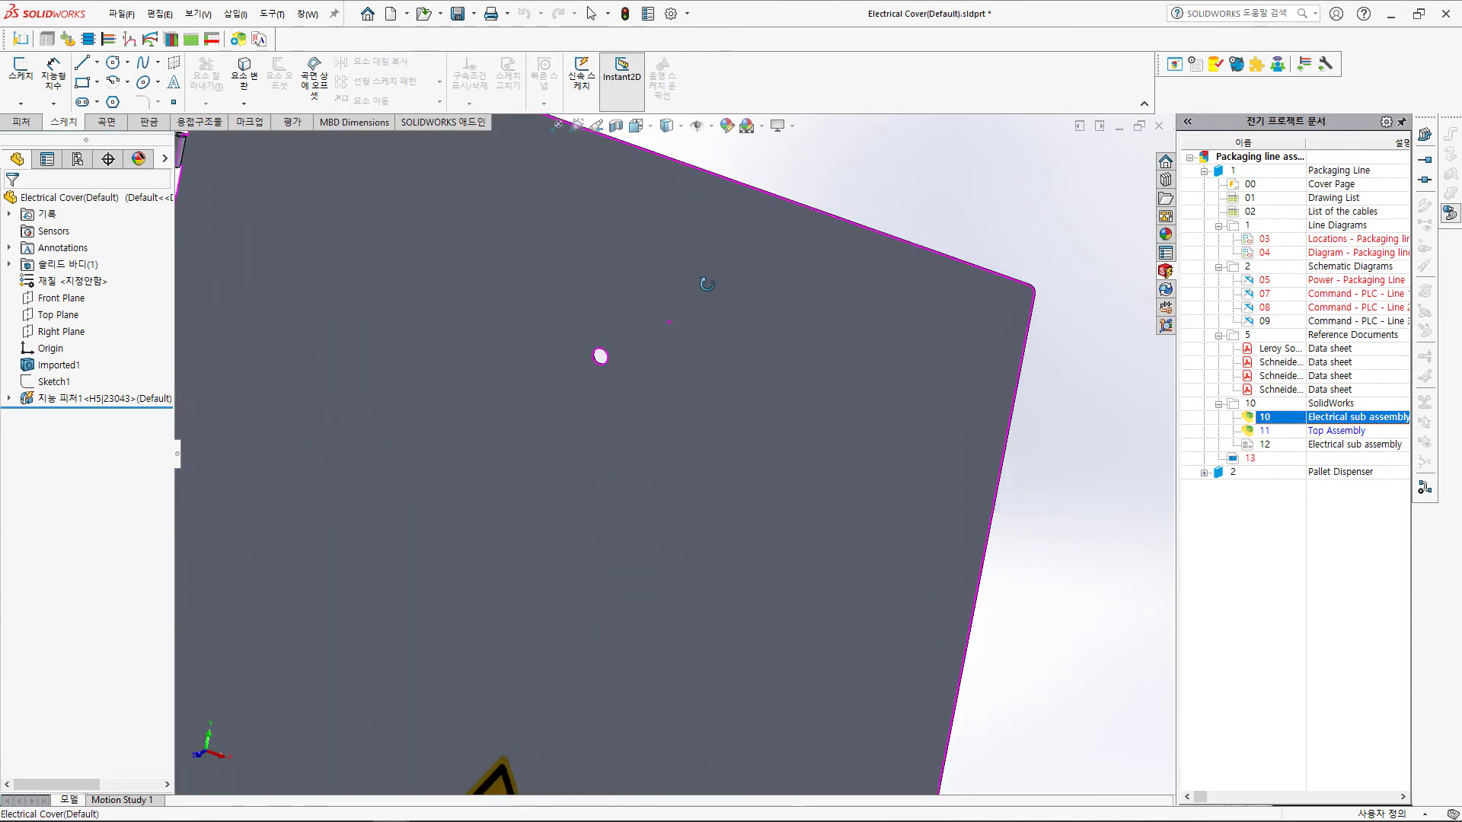
scroll(603, 376, "up", 2)
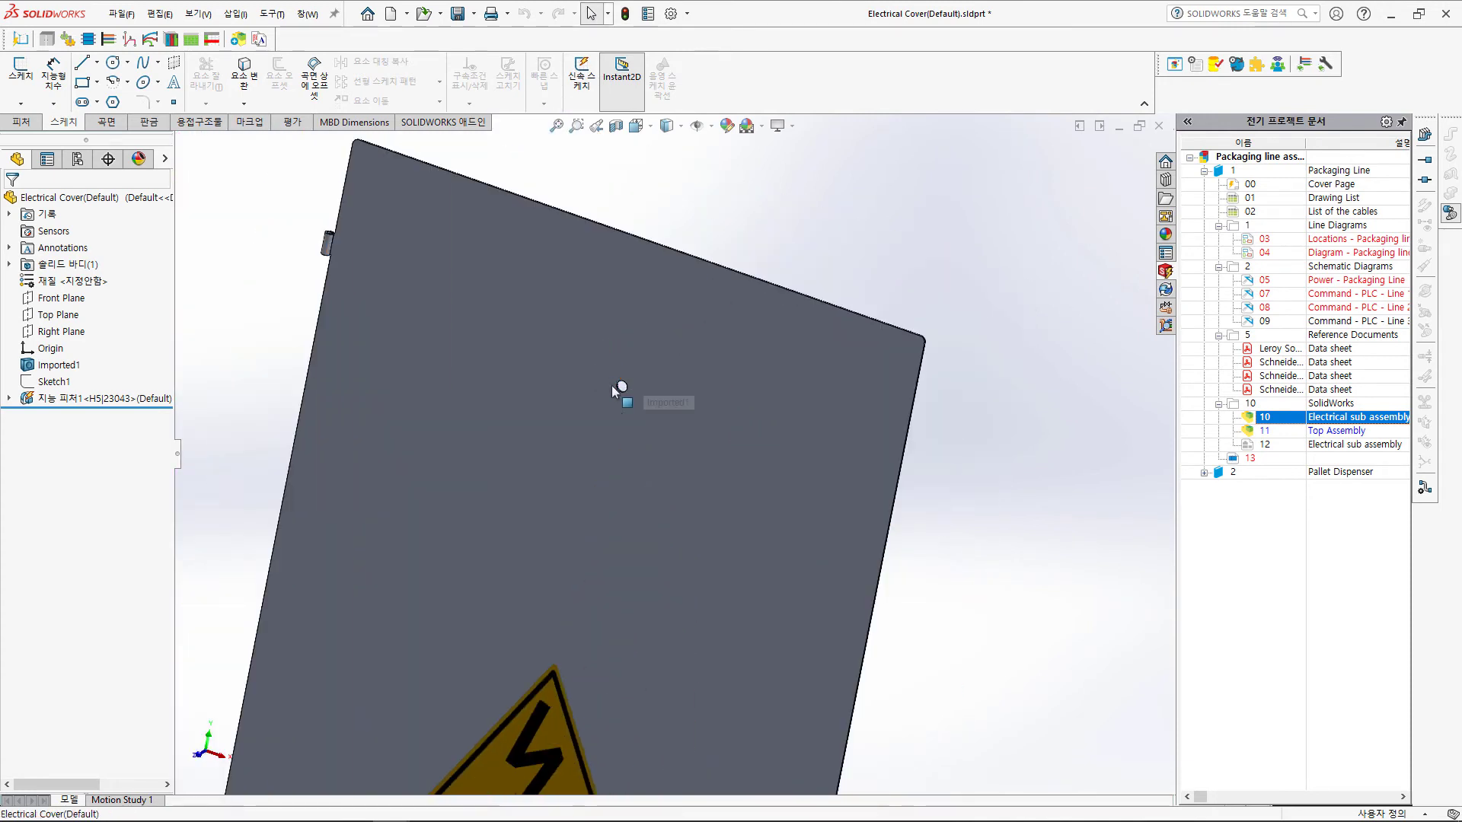
scroll(670, 419, "up", 2)
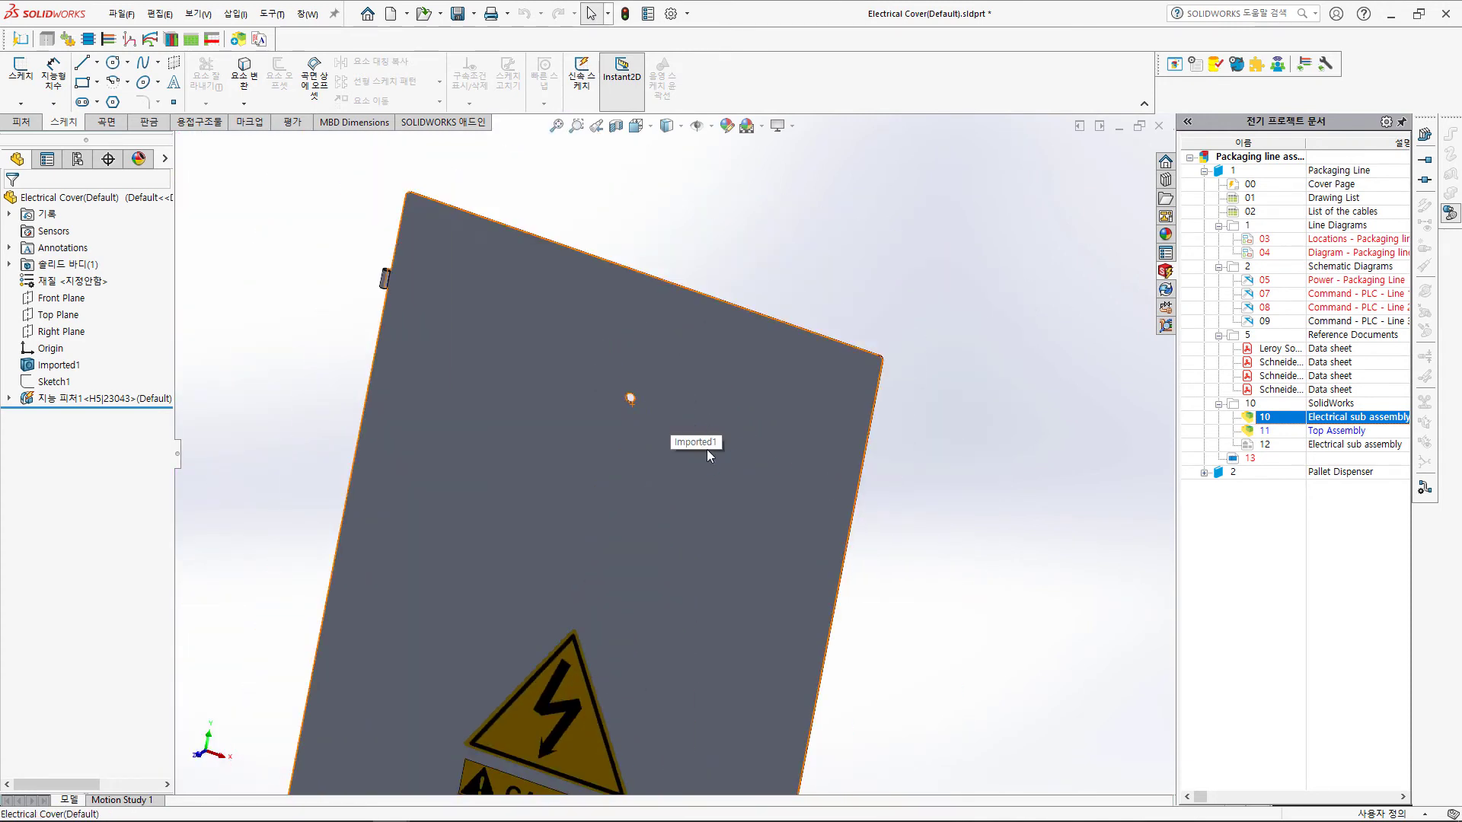
middle_click_drag(954, 478, 912, 490)
scroll(911, 490, "down", 2)
scroll(832, 484, "down", 2)
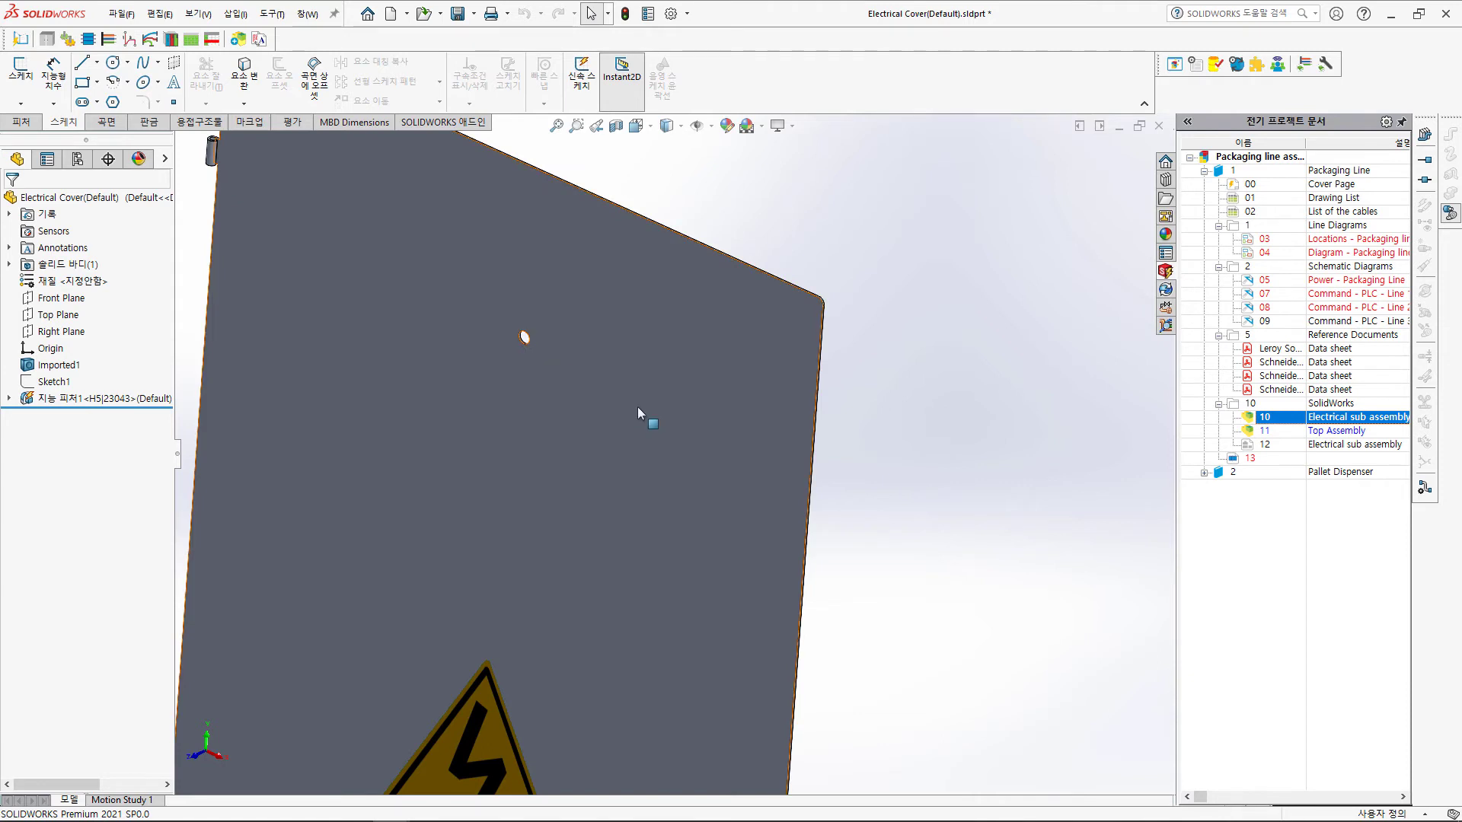
scroll(669, 426, "up", 2)
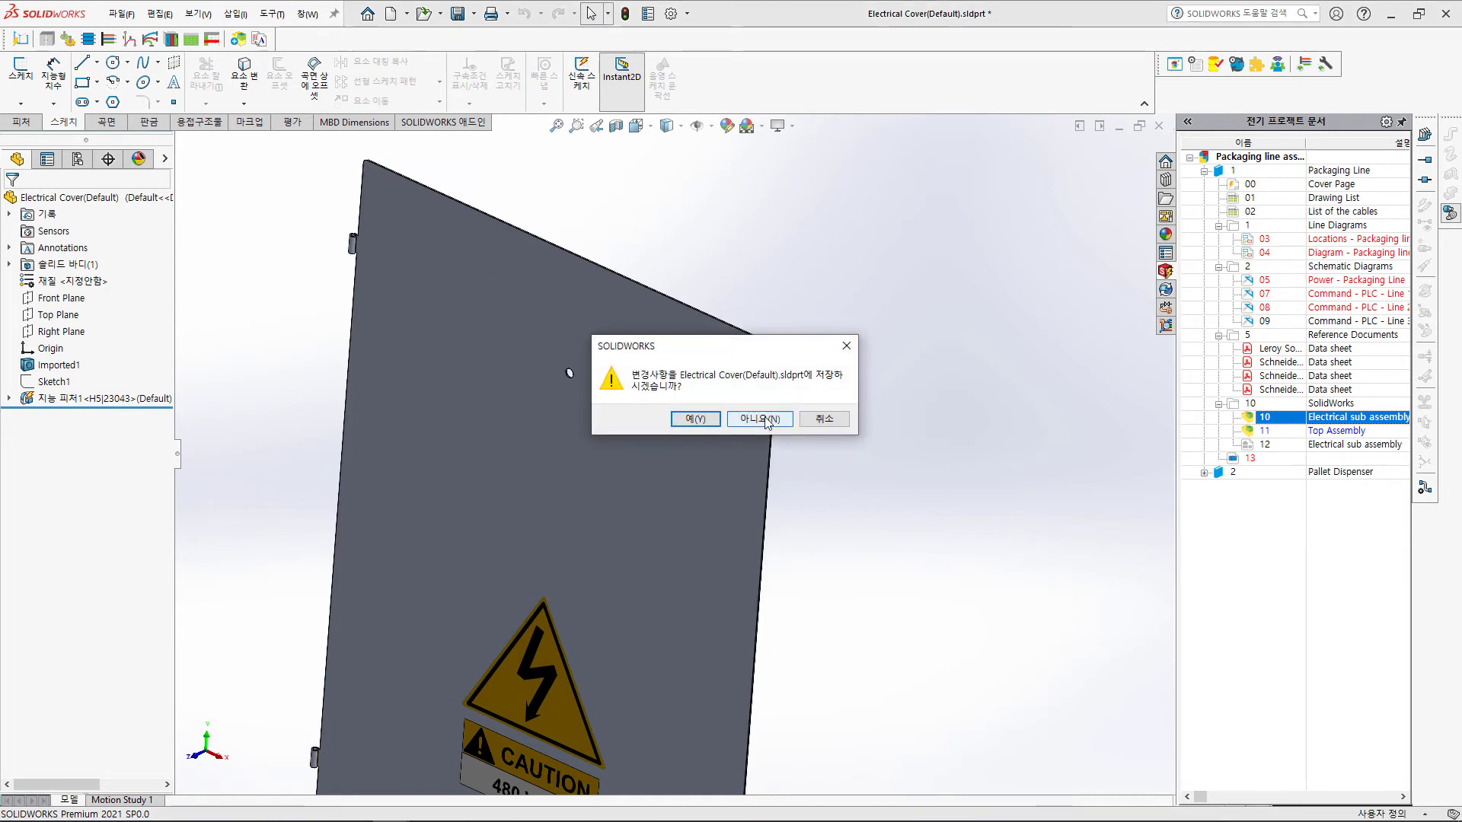
left_click(696, 414)
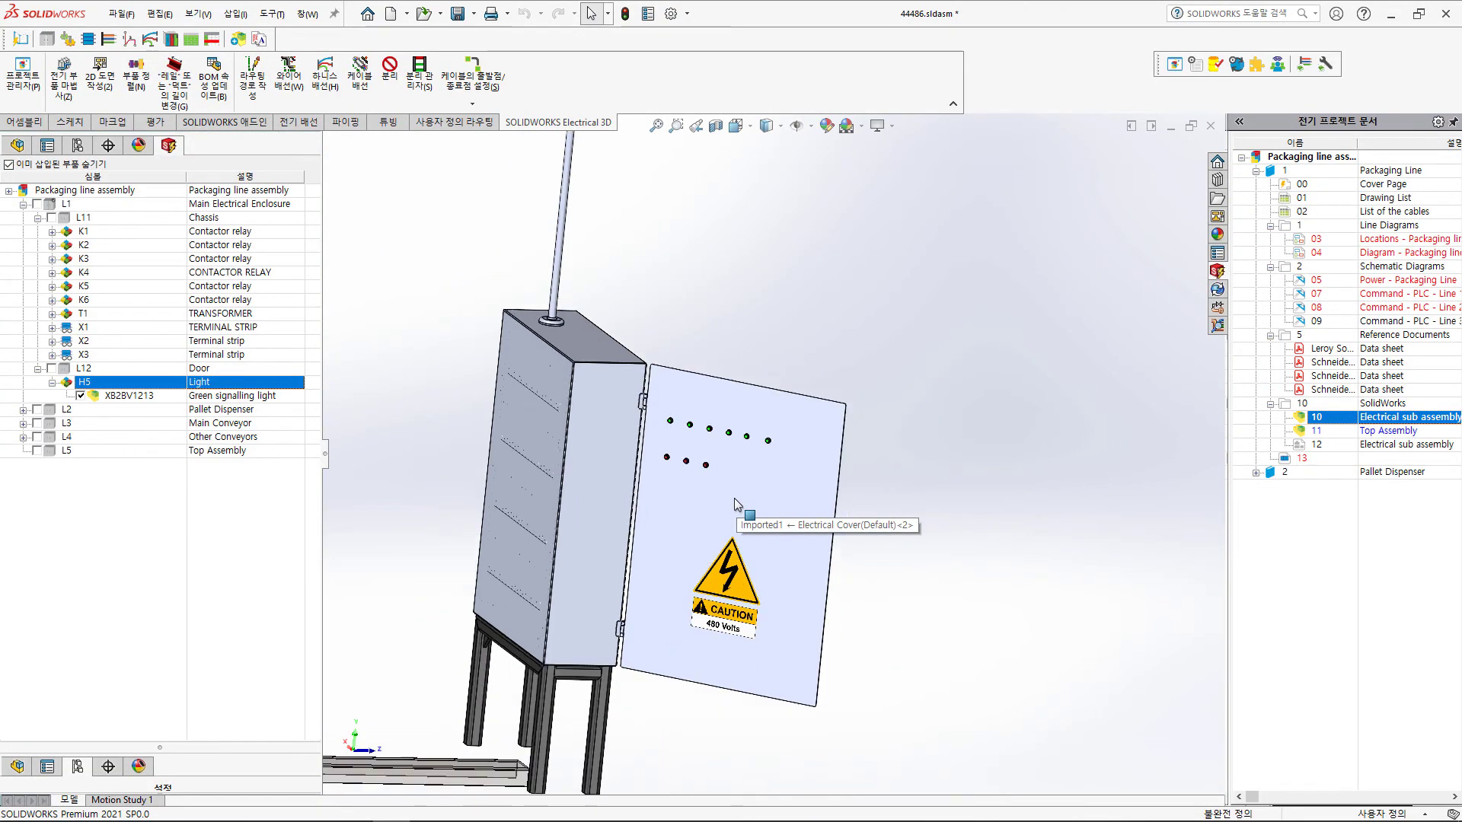
Zoom into the cabinet in Front view and start Wire Routing as 3D sketches.
middle_click_drag(787, 491, 884, 510)
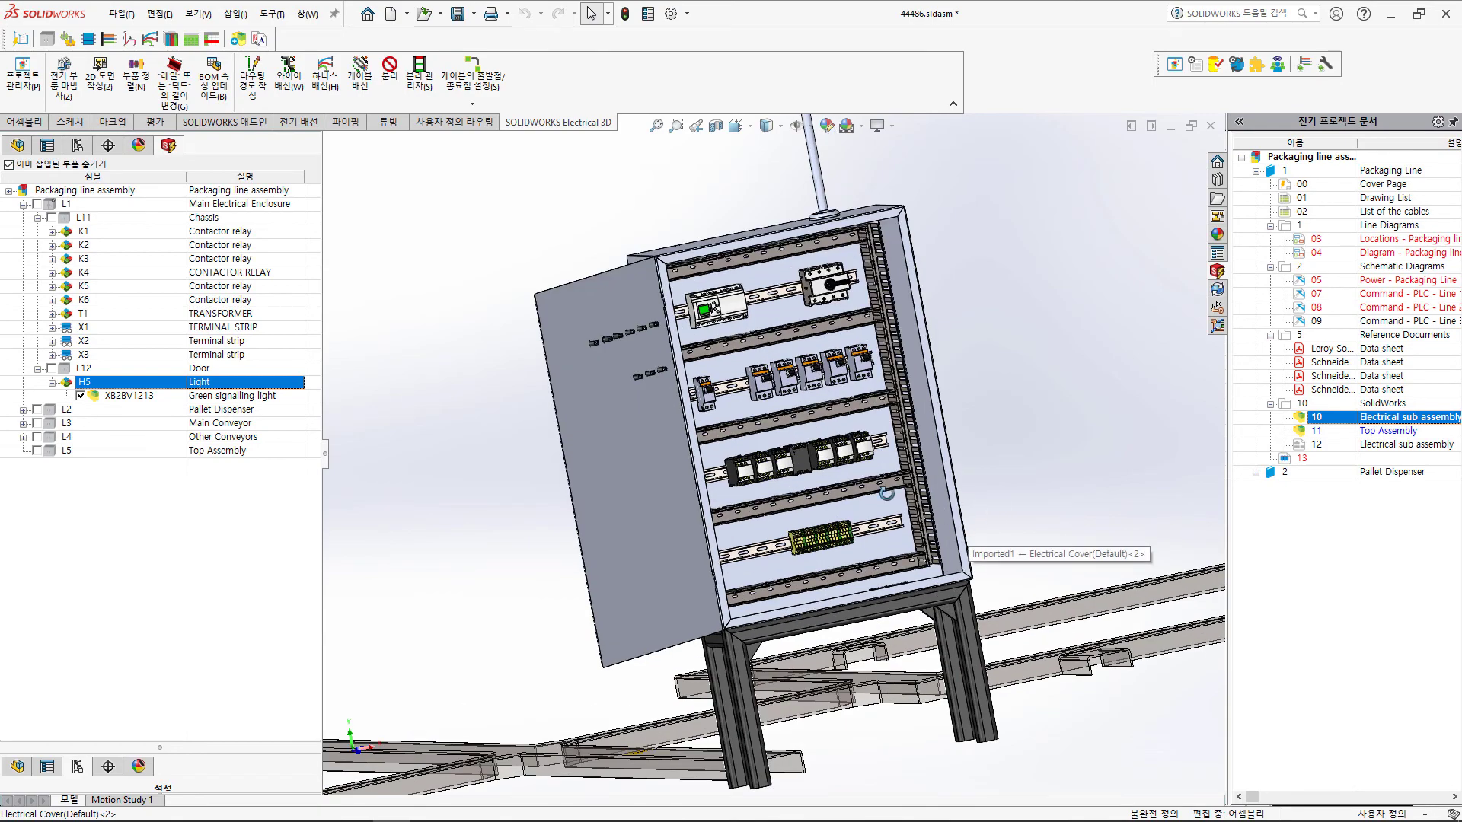
key("ctrl+1")
scroll(728, 370, "down", 3)
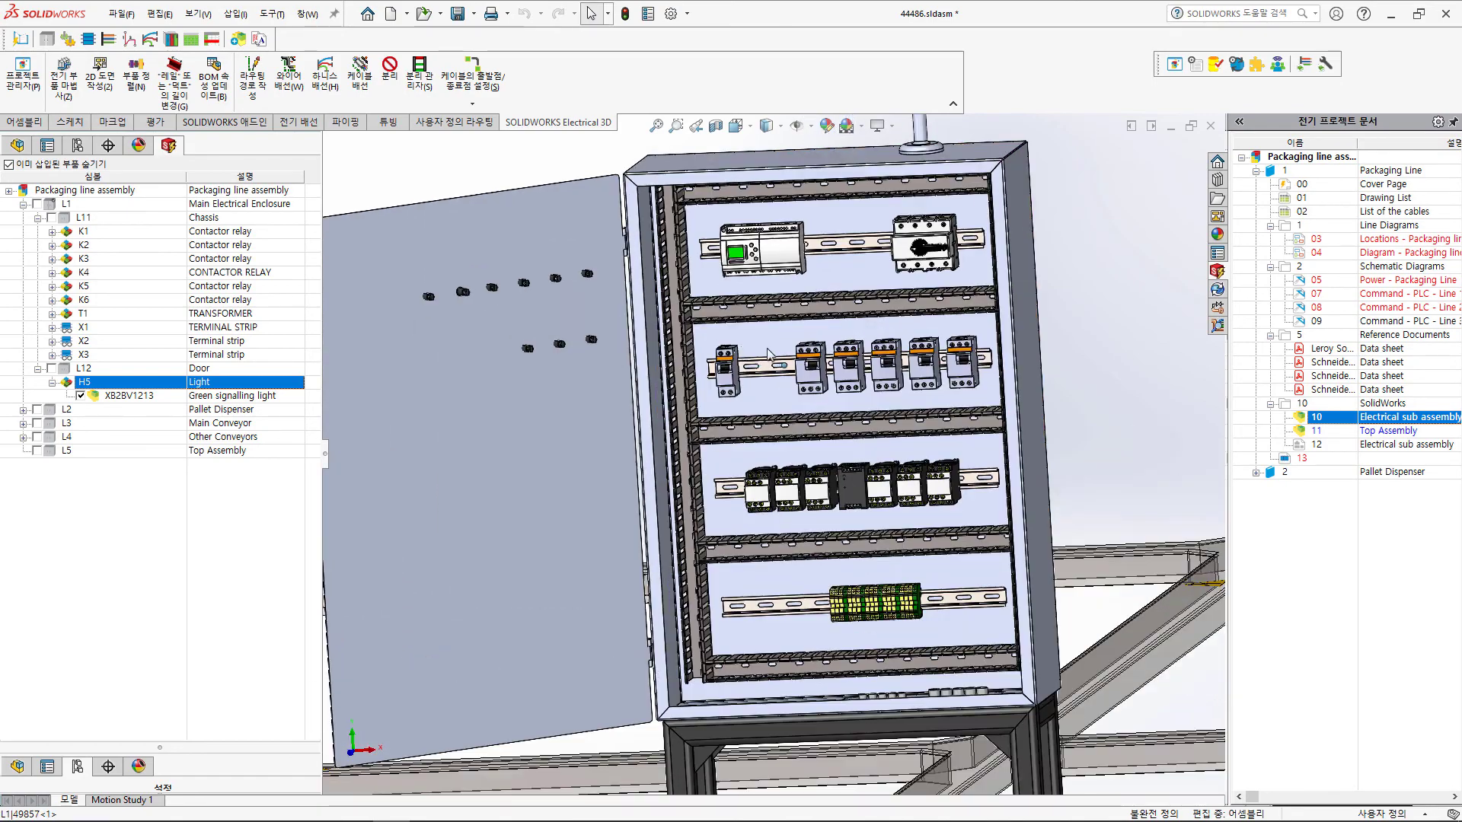
scroll(773, 354, "down", 1)
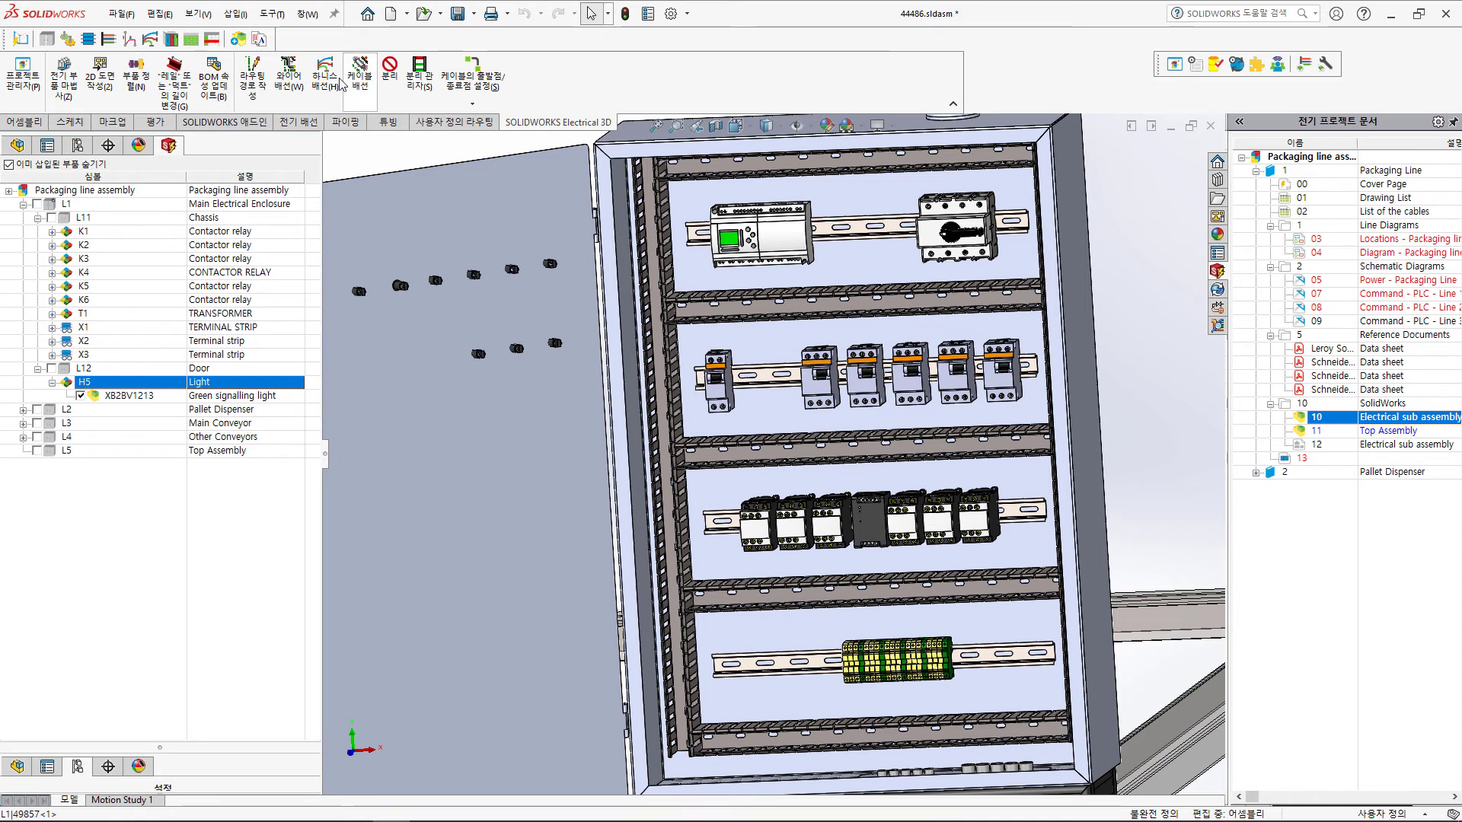
left_click(288, 73)
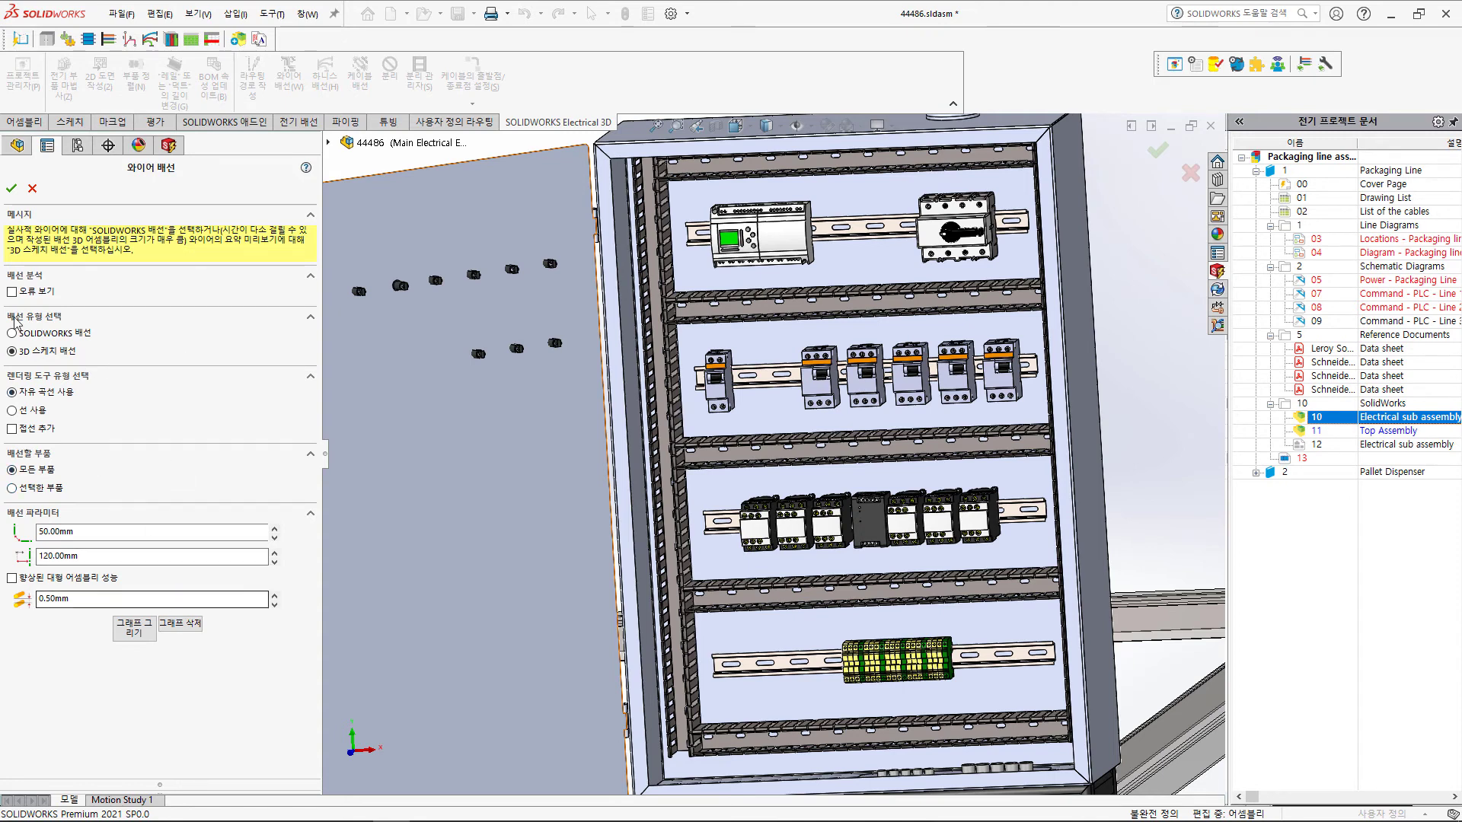
Confirm the wire routing so coloured wires run through the cabinet ducts.
left_click(12, 188)
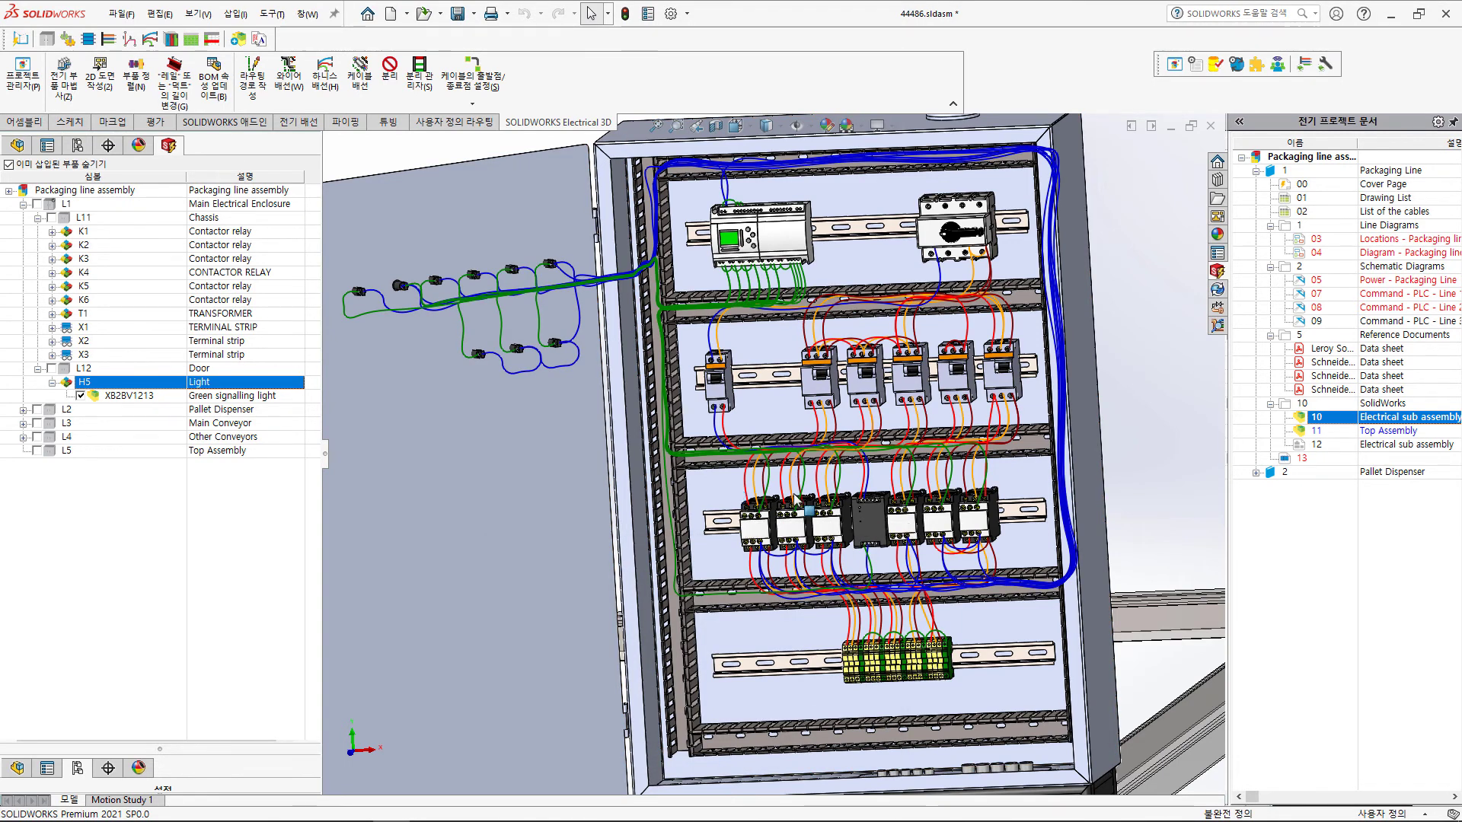
scroll(854, 488, "up", 3)
scroll(853, 487, "down", 1)
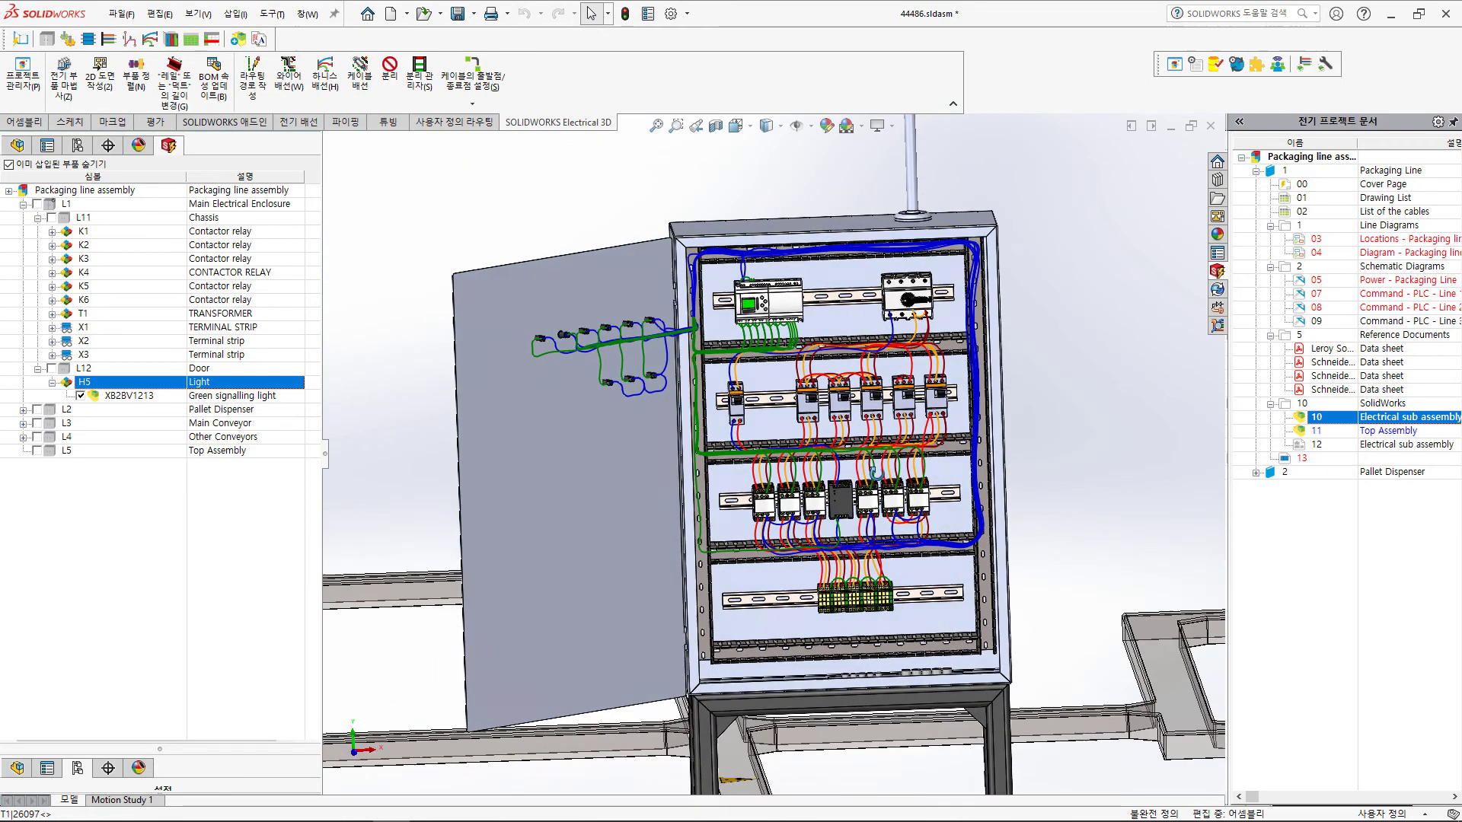
scroll(845, 478, "down", 1)
scroll(830, 455, "down", 1)
scroll(815, 450, "down", 1)
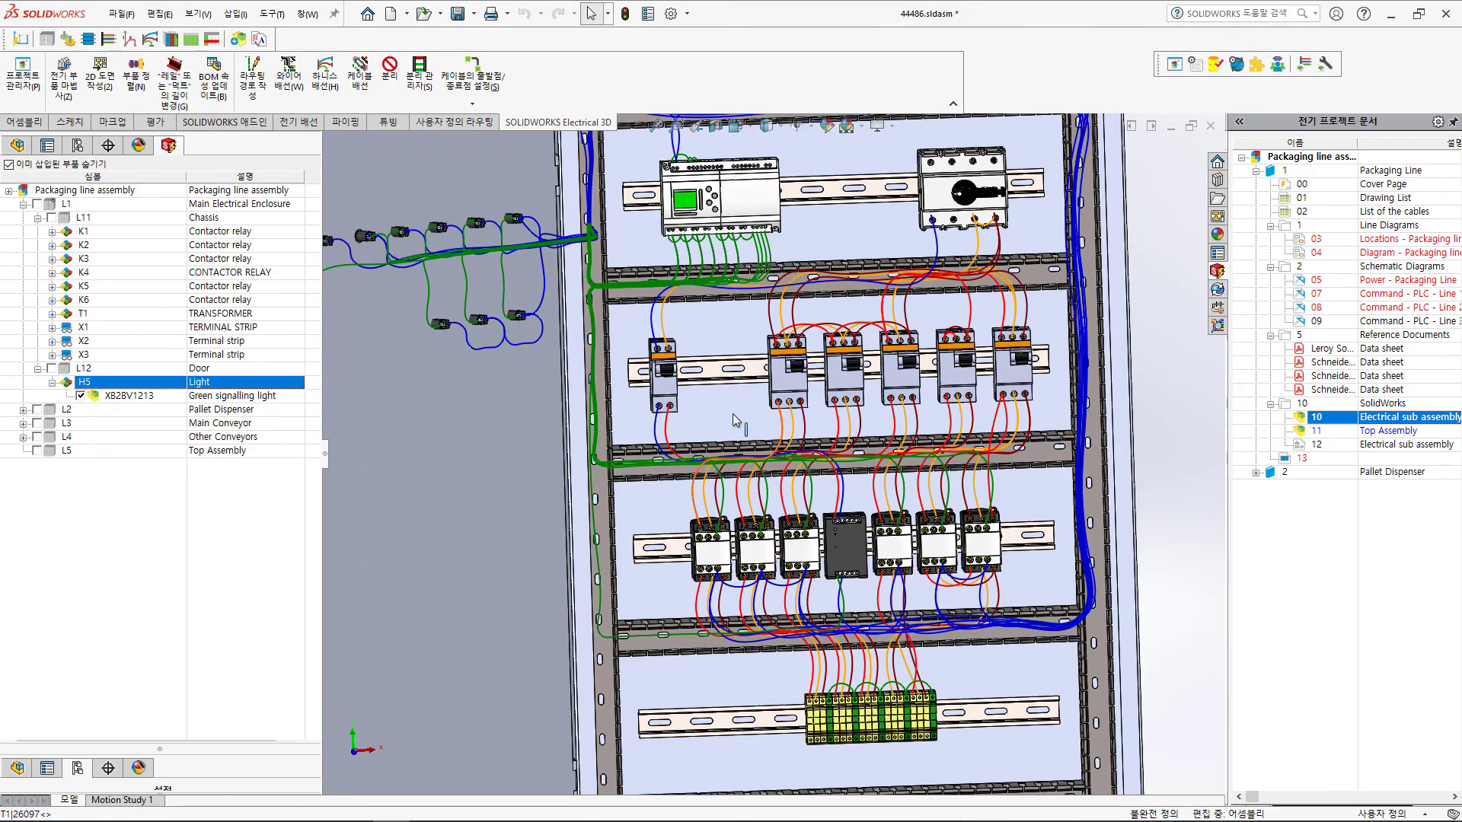
Zoom around the cabinet interior to inspect the routed wires.
scroll(610, 233, "up", 1)
scroll(611, 233, "down", 1)
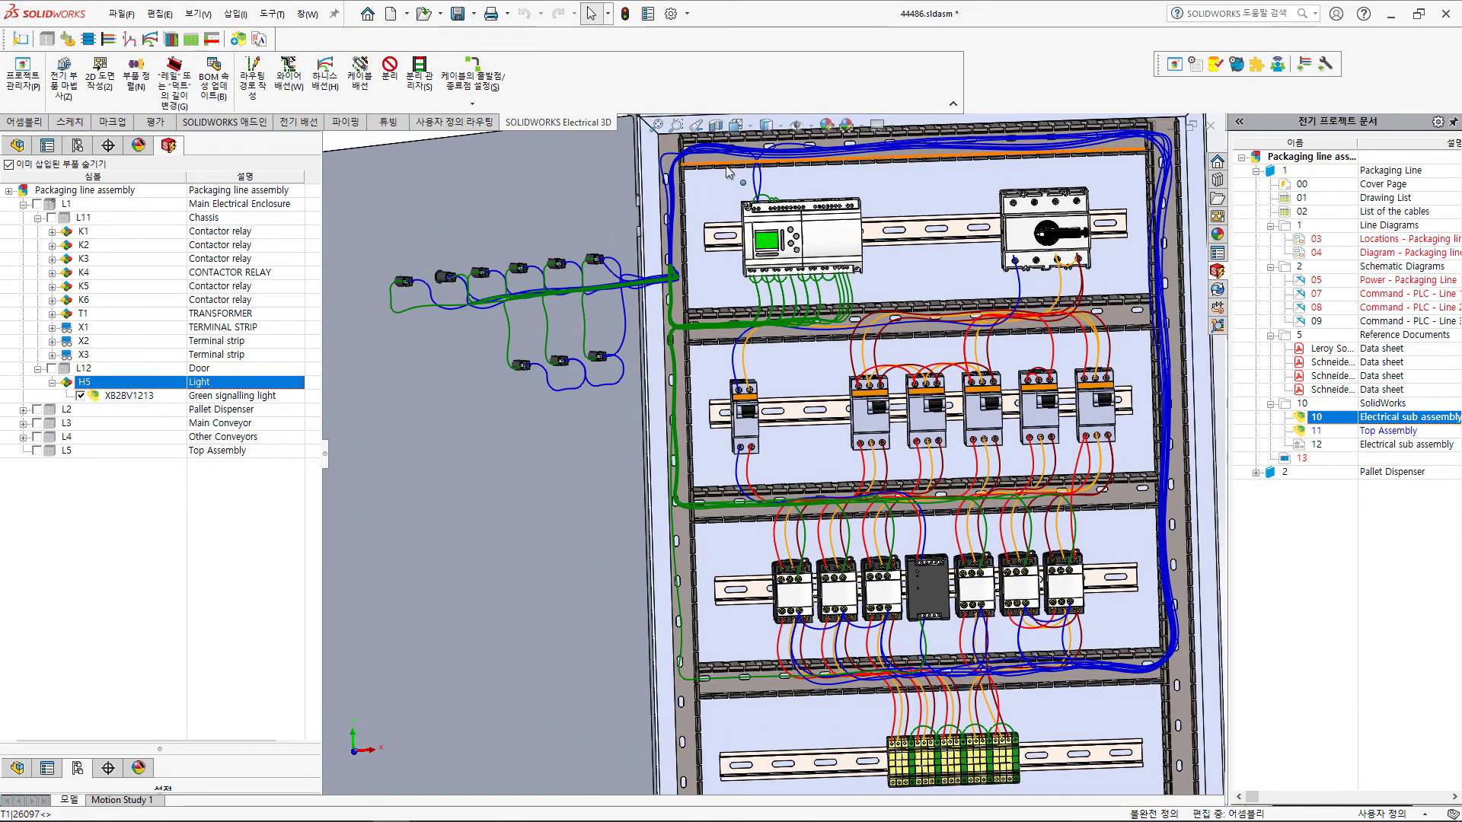
scroll(694, 319, "down", 1)
scroll(695, 318, "down", 1)
scroll(695, 318, "down", 1)
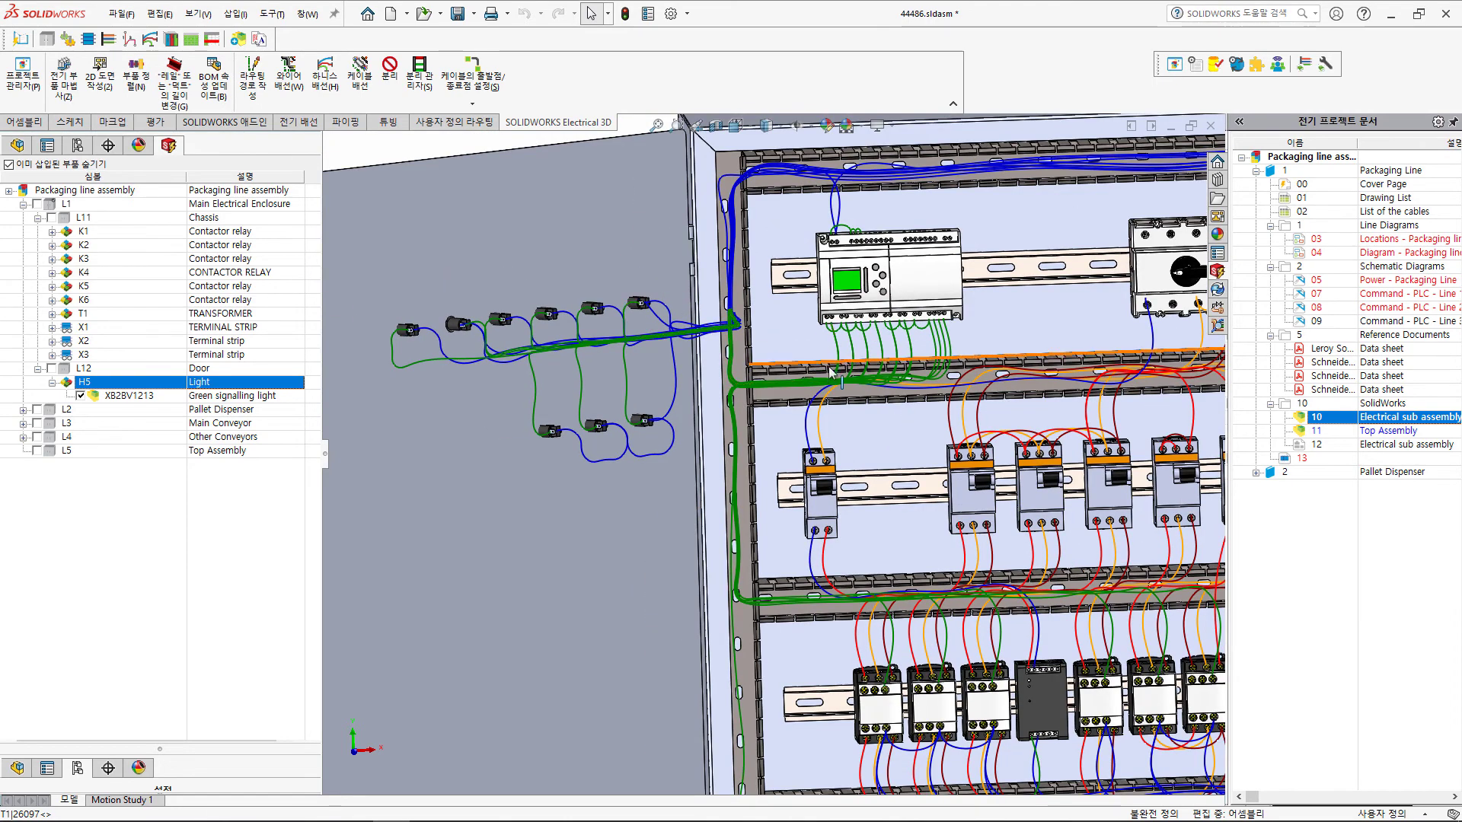
scroll(695, 320, "down", 1)
scroll(701, 328, "down", 1)
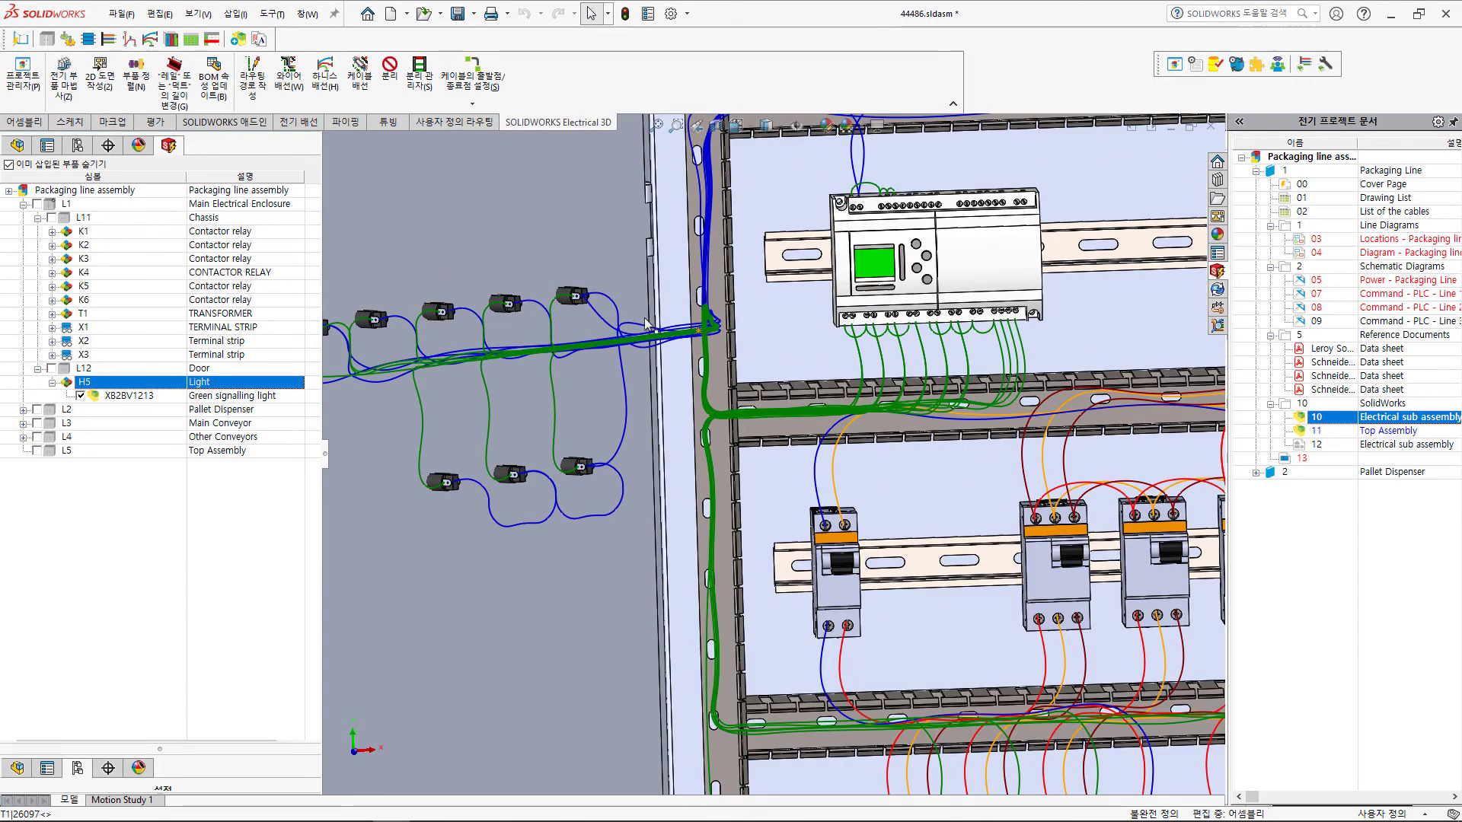
scroll(639, 462, "up", 2)
scroll(639, 462, "up", 1)
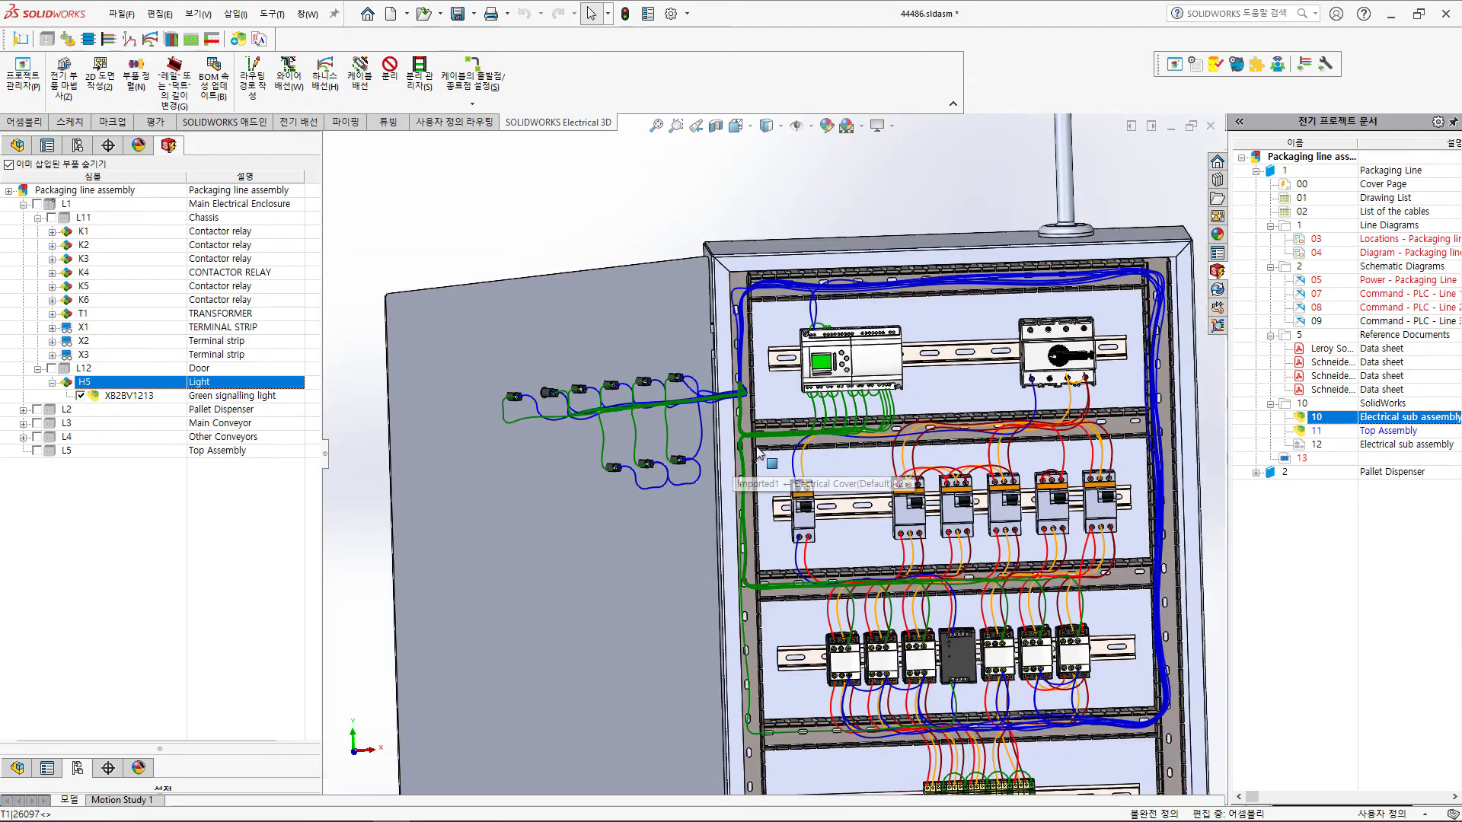
scroll(762, 434, "down", 1)
scroll(822, 415, "down", 1)
scroll(851, 403, "up", 1)
scroll(851, 404, "up", 2)
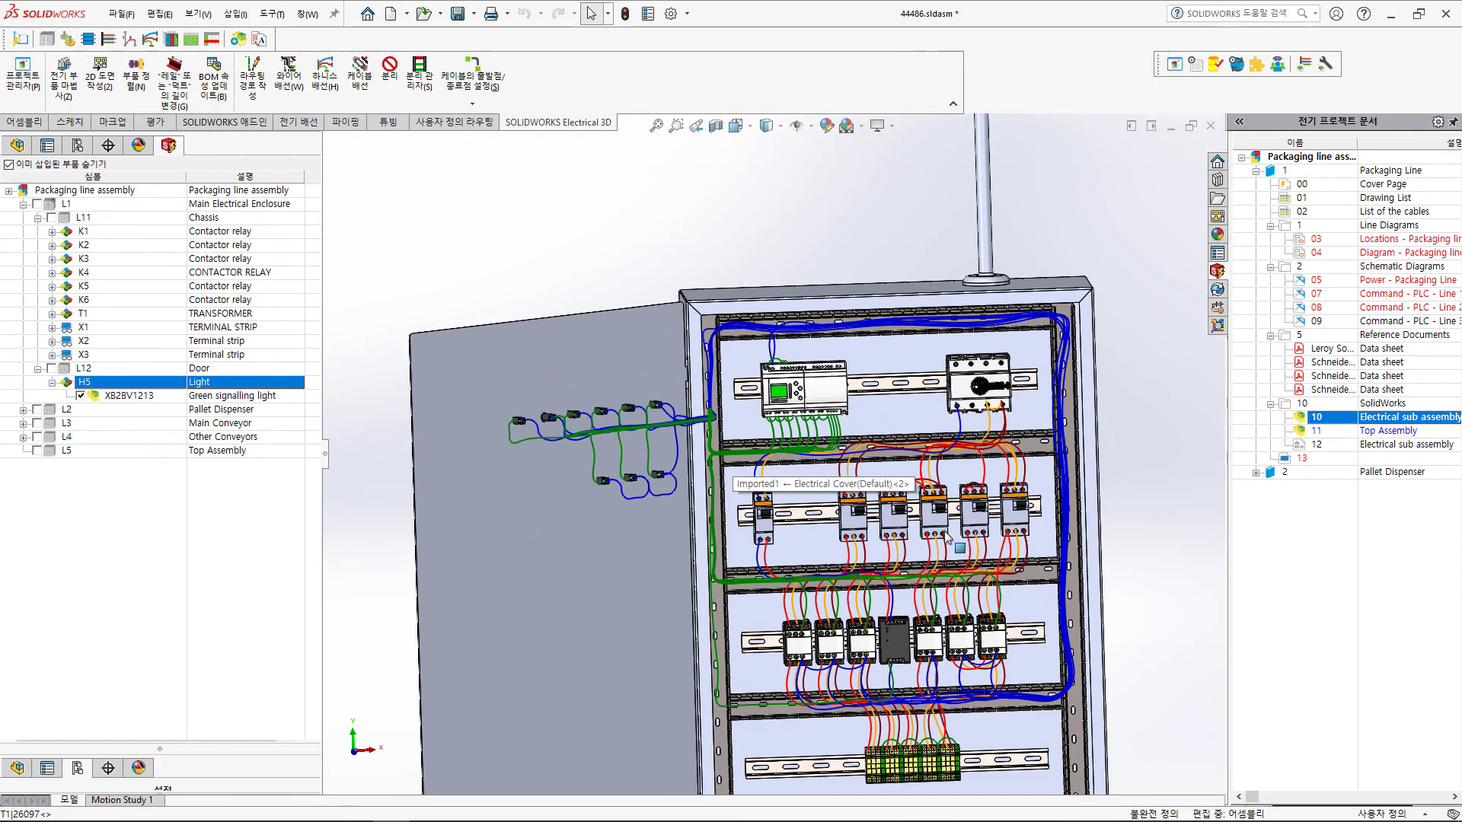
scroll(997, 654, "up", 1)
scroll(917, 565, "down", 1)
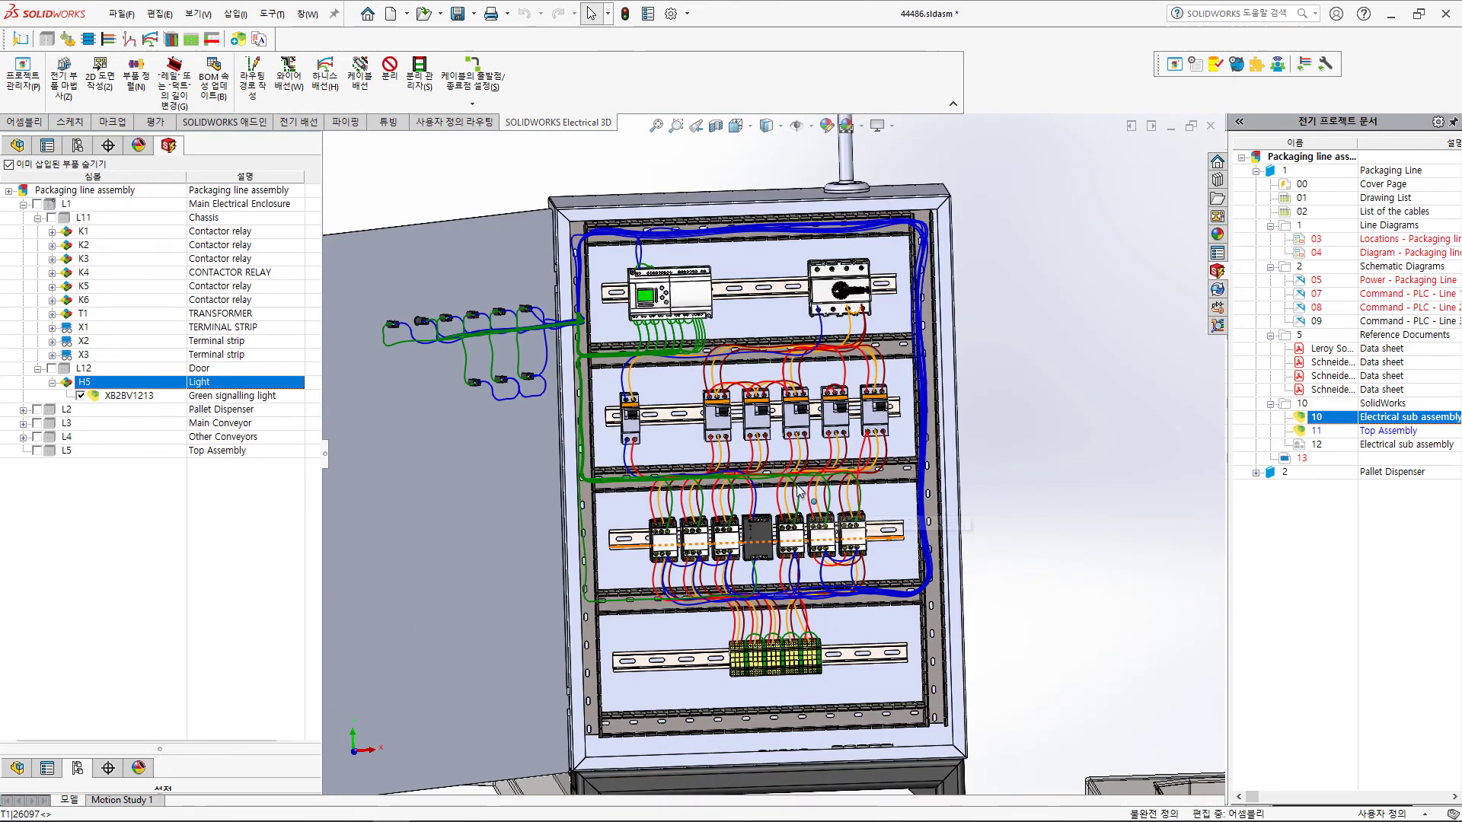
scroll(800, 487, "up", 1)
scroll(685, 399, "down", 1)
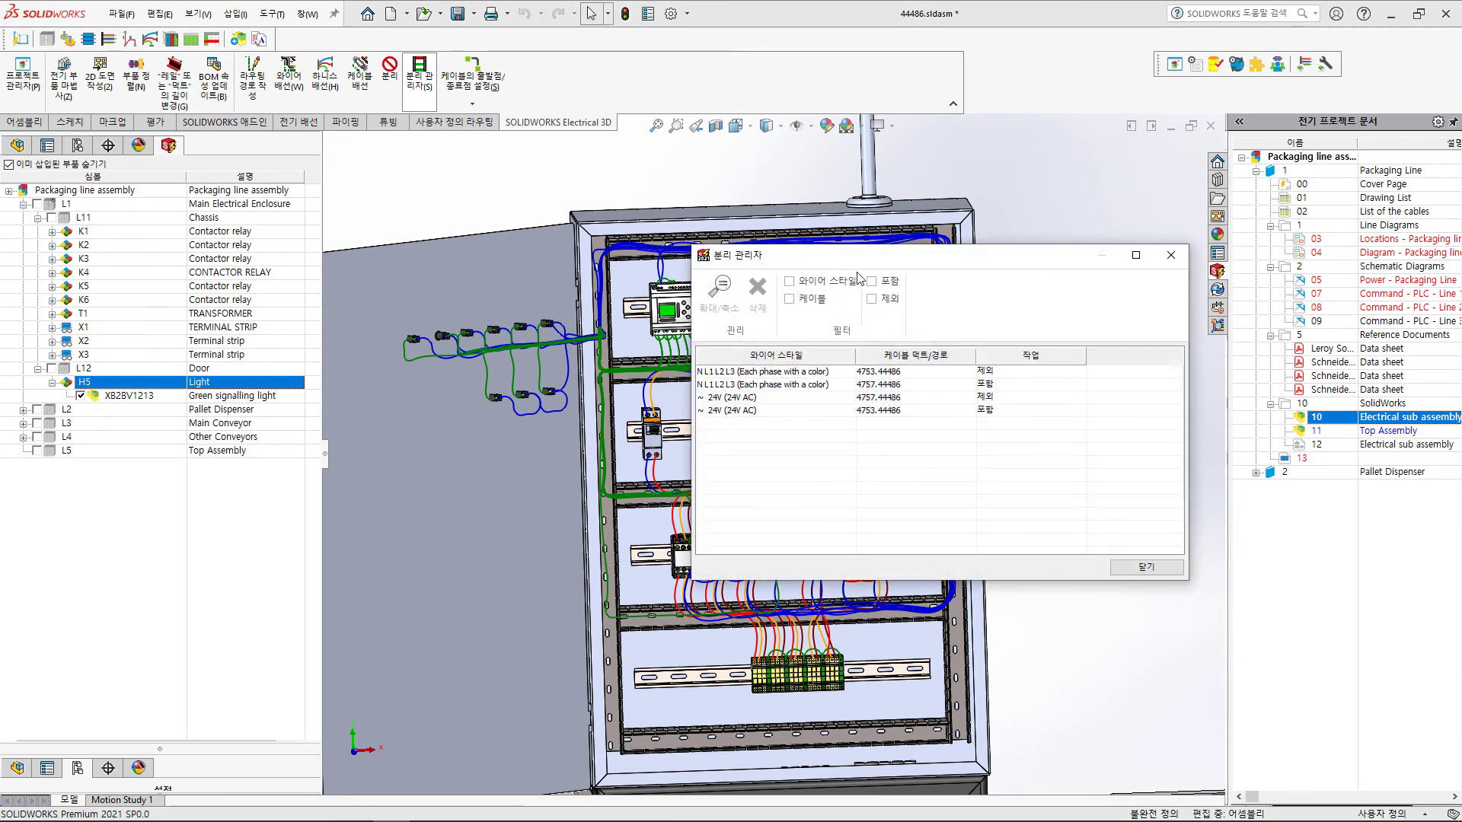
Check the N L1 L2 L3 wire-style entries, close segregation, and open the Report Manager.
mouse_move(900, 263)
left_mouse_down()
mouse_move(1124, 274)
mouse_move(1062, 278)
left_mouse_up()
left_click(1093, 389)
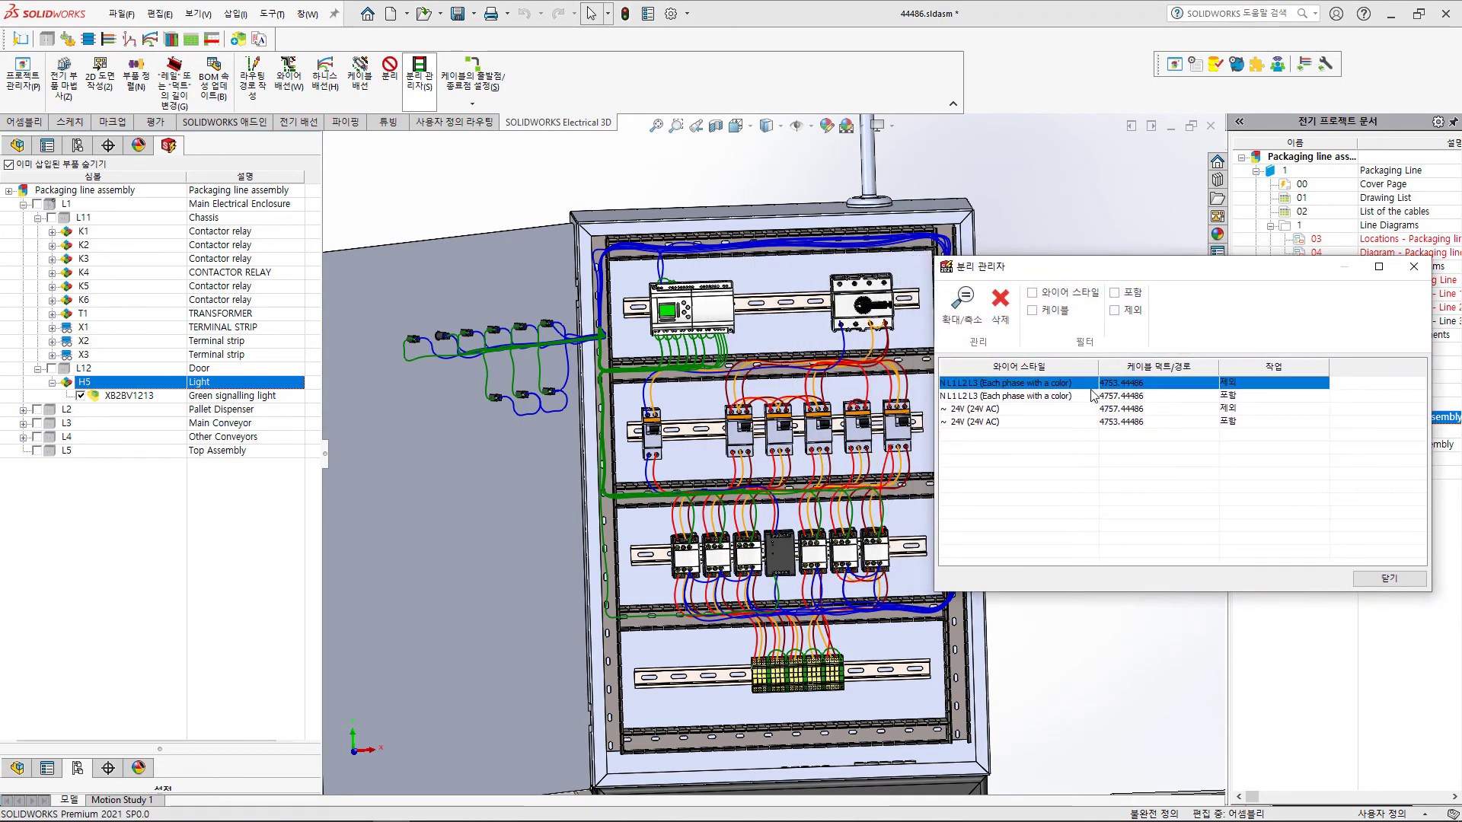
left_click(1132, 398)
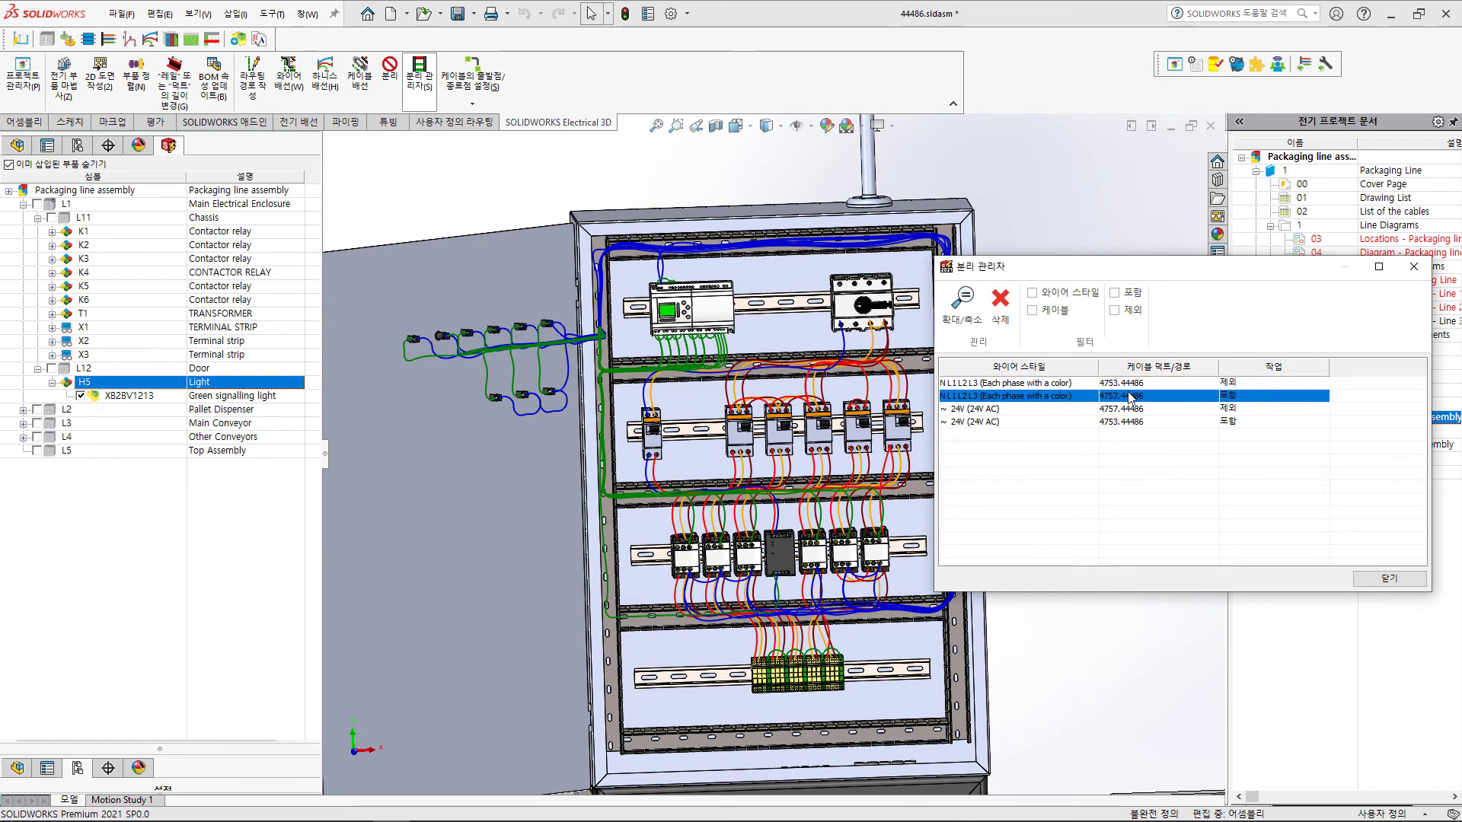
left_click(1136, 386)
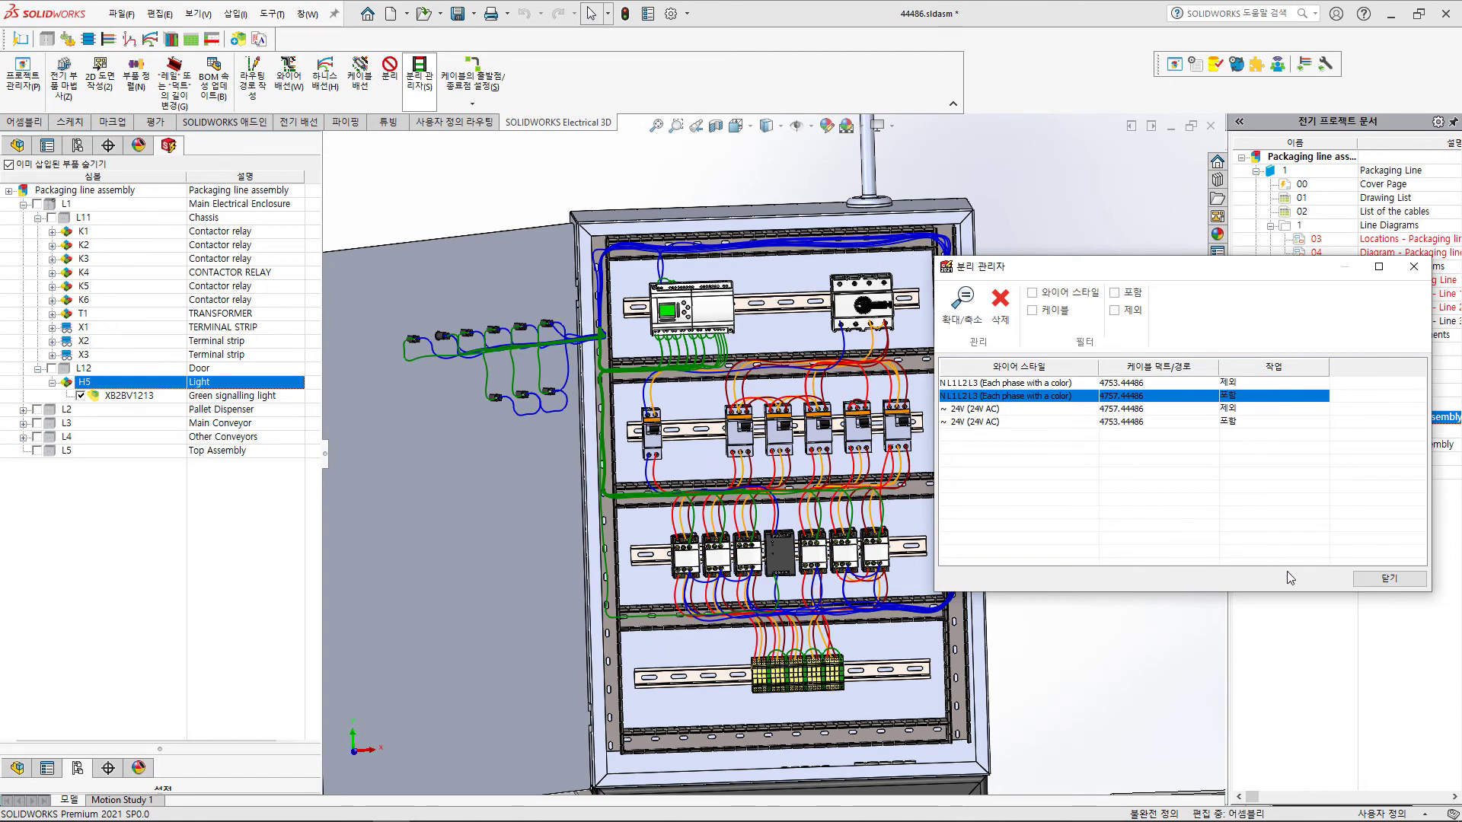
left_click(1390, 579)
scroll(921, 475, "down", 2)
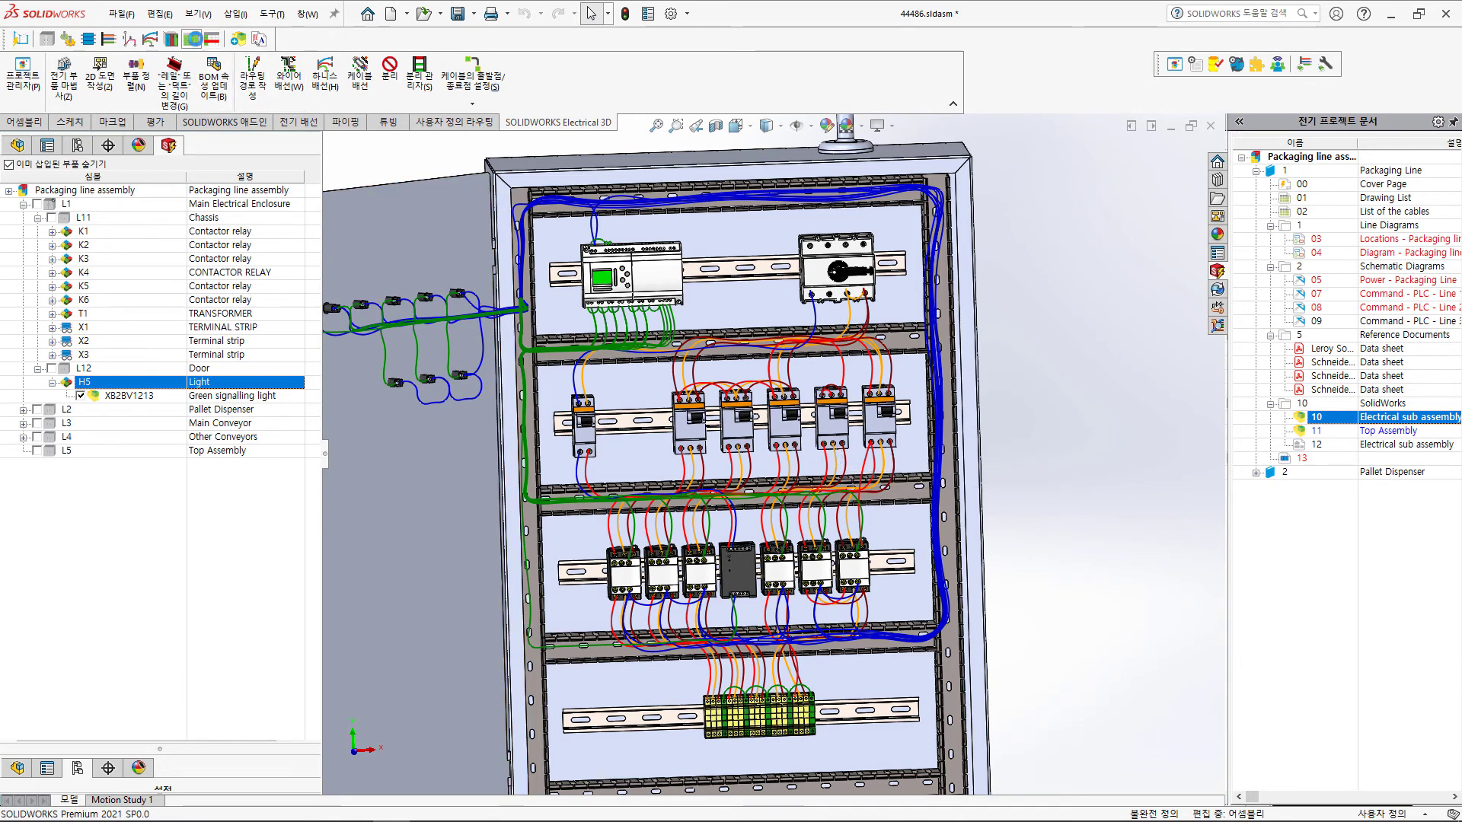
left_click(192, 39)
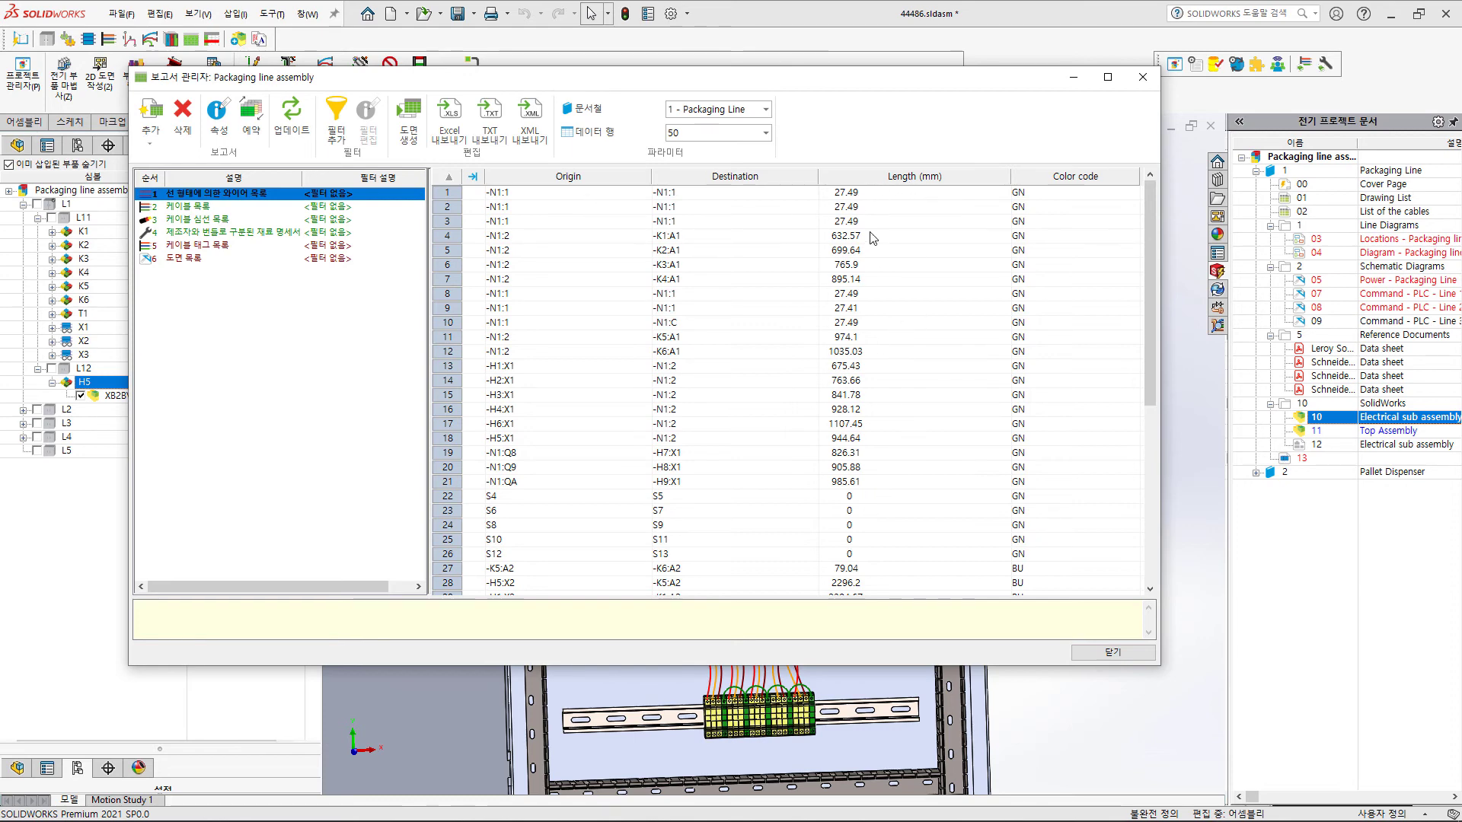
Close the wire length report and re-frame the 3D view around the cabinet.
scroll(877, 289, "down", 1)
scroll(883, 346, "up", 1)
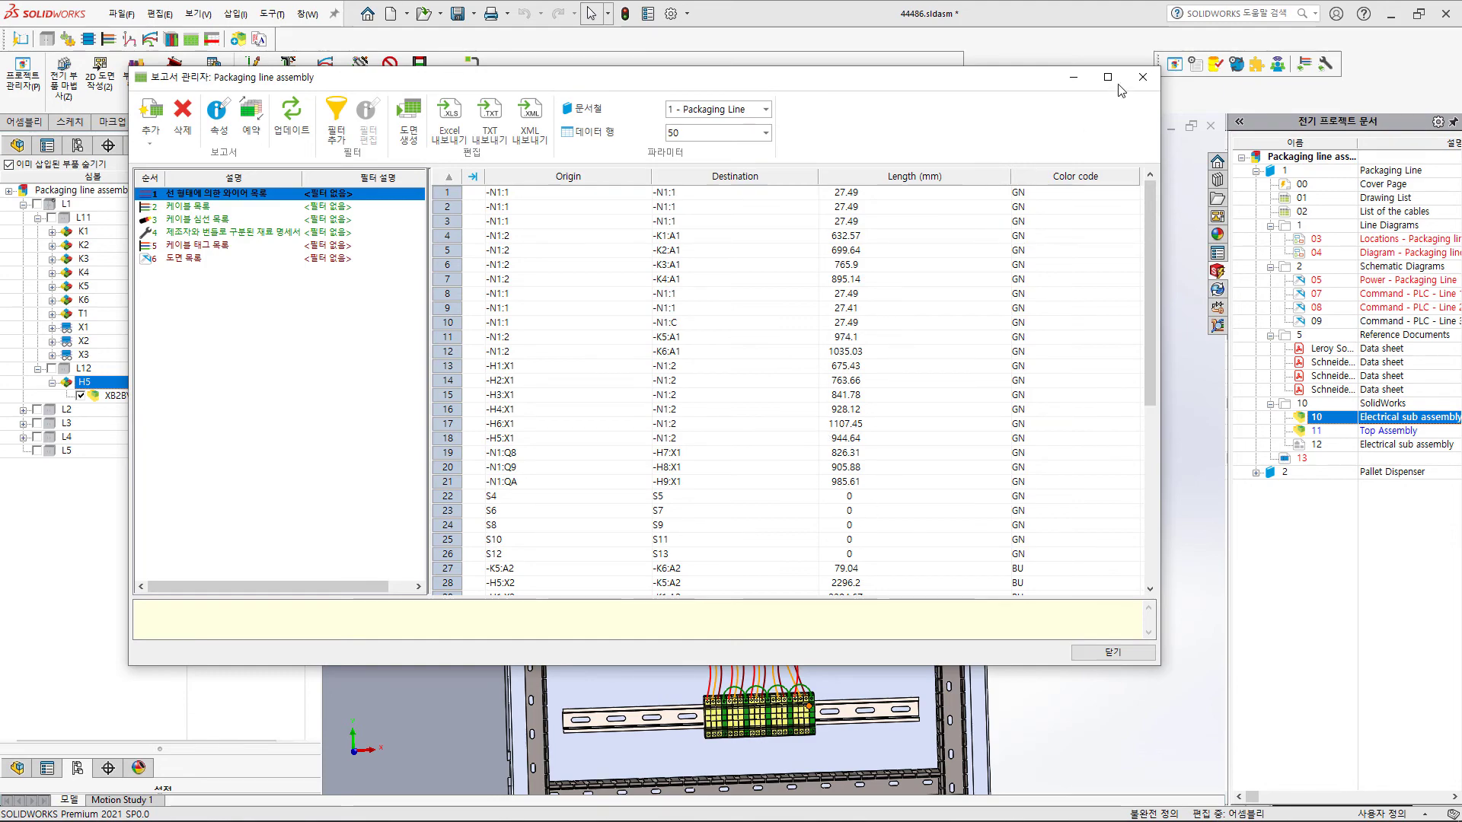
left_click(1142, 77)
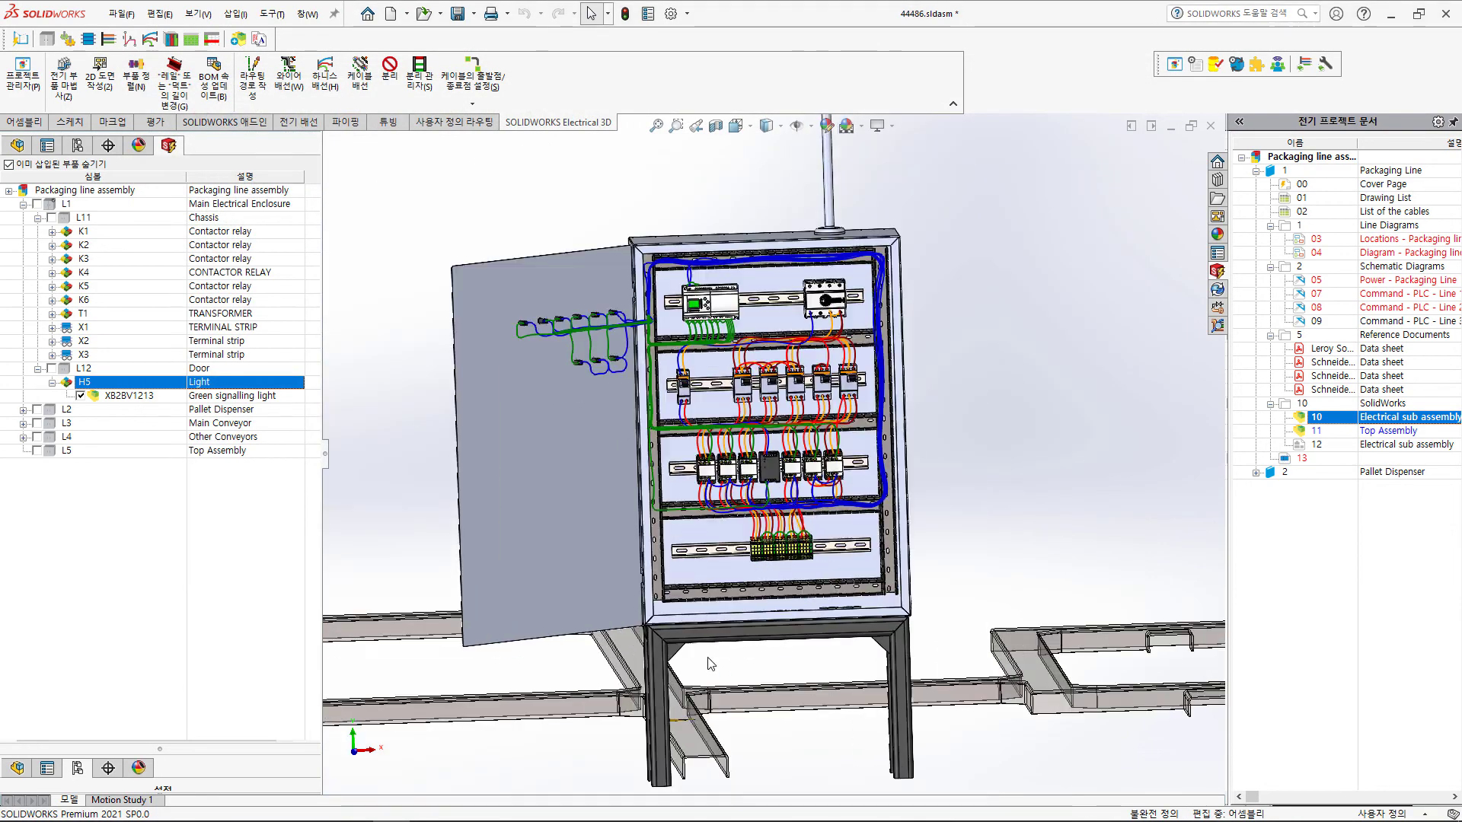
middle_click_drag(893, 419, 876, 441)
scroll(870, 453, "up", 2)
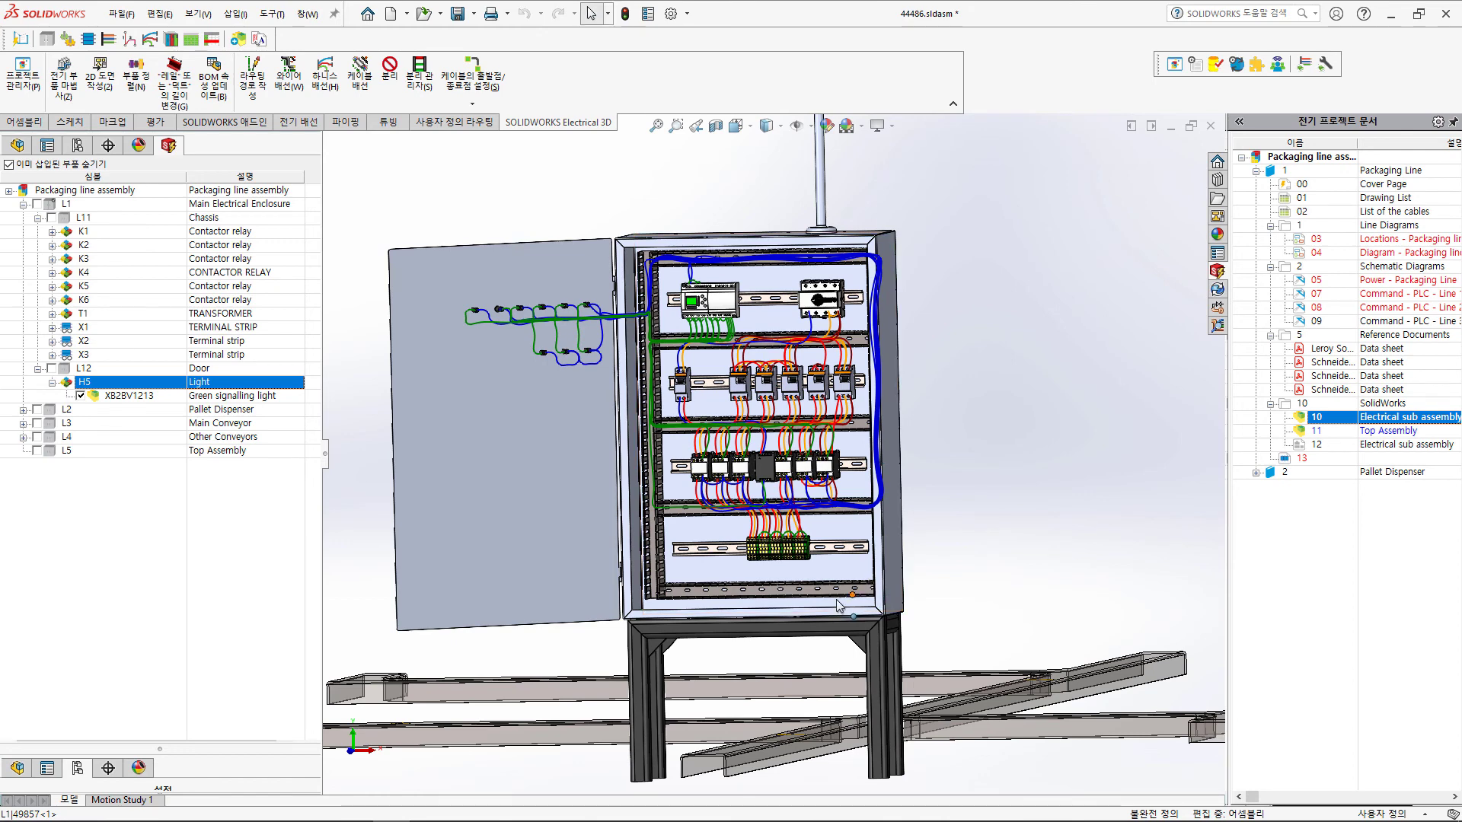
scroll(838, 533, "down", 2)
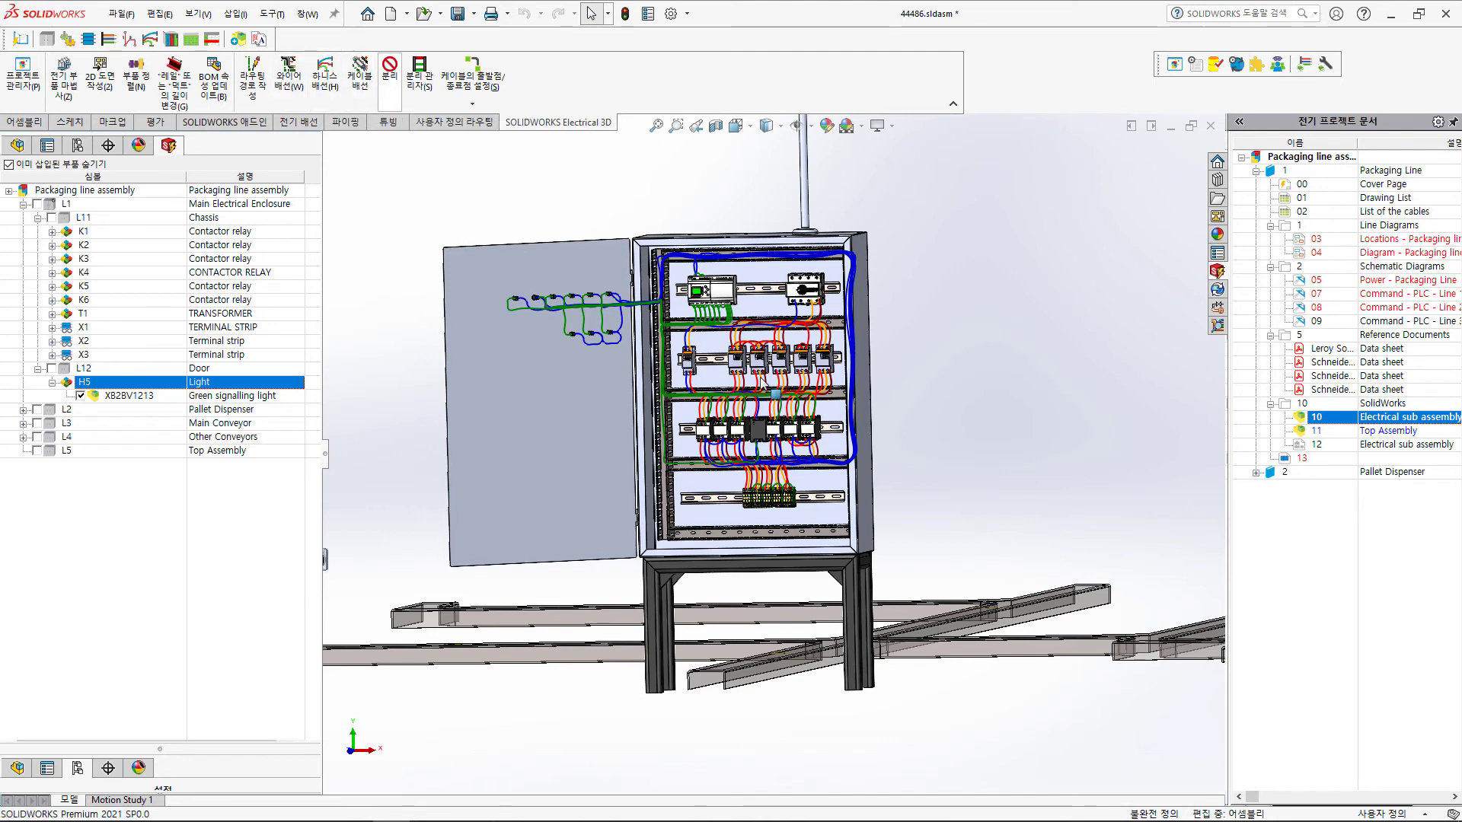
From the saved Motor M3 view, route the motor cable through the floor ducts.
left_click(837, 364)
key("space")
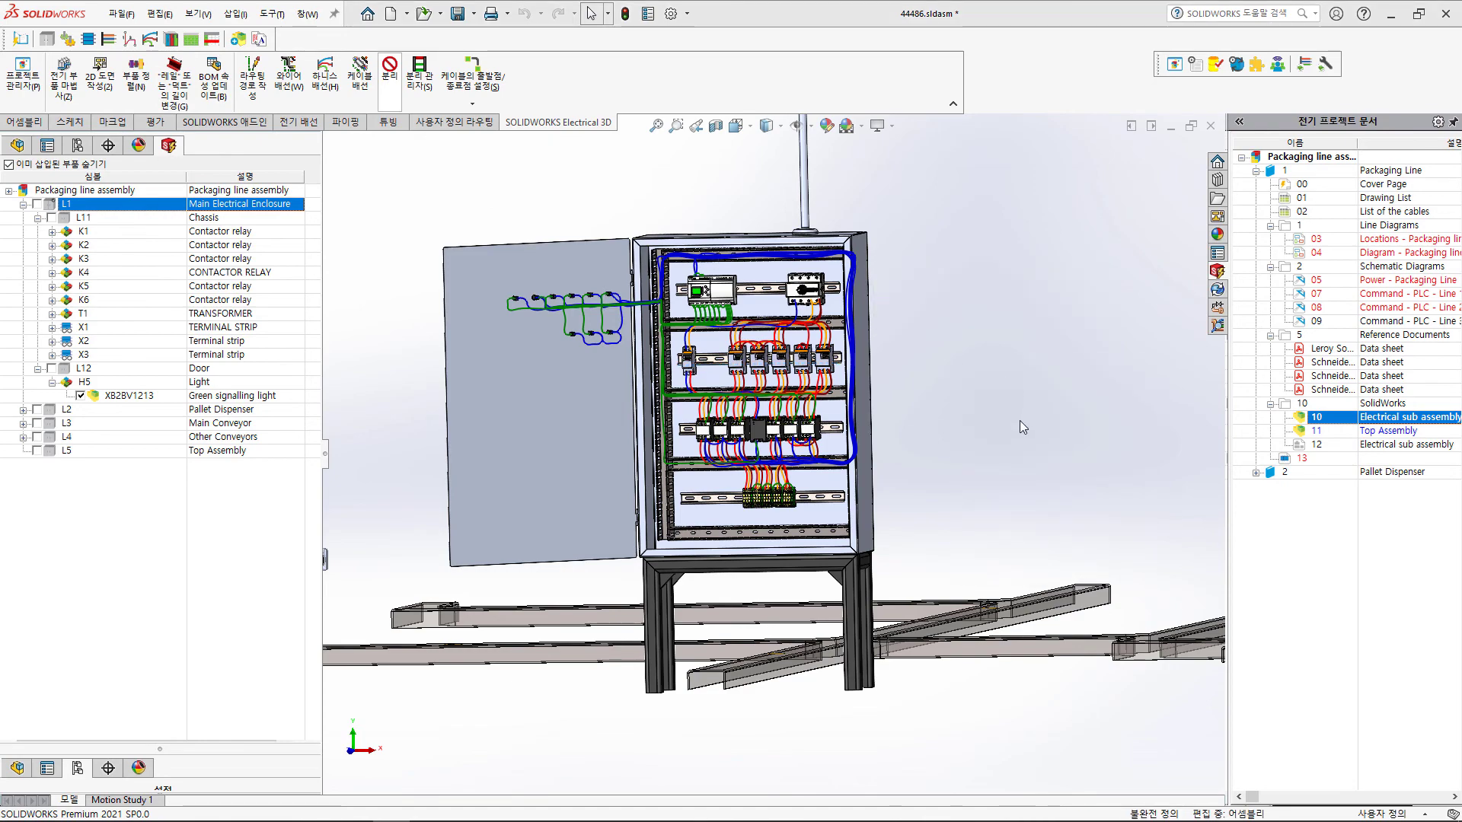
key("space")
left_click(1077, 563)
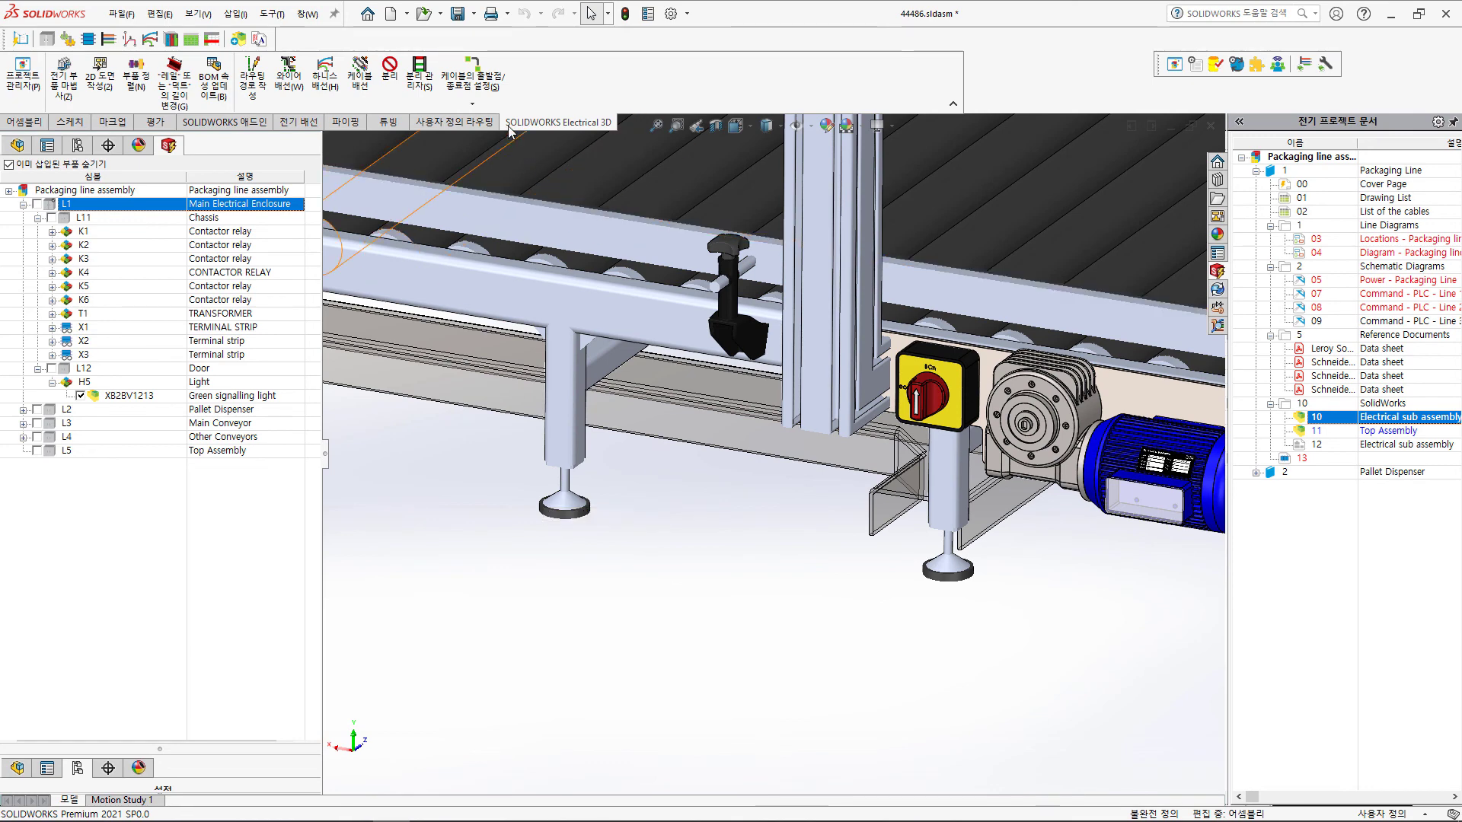
left_click(360, 74)
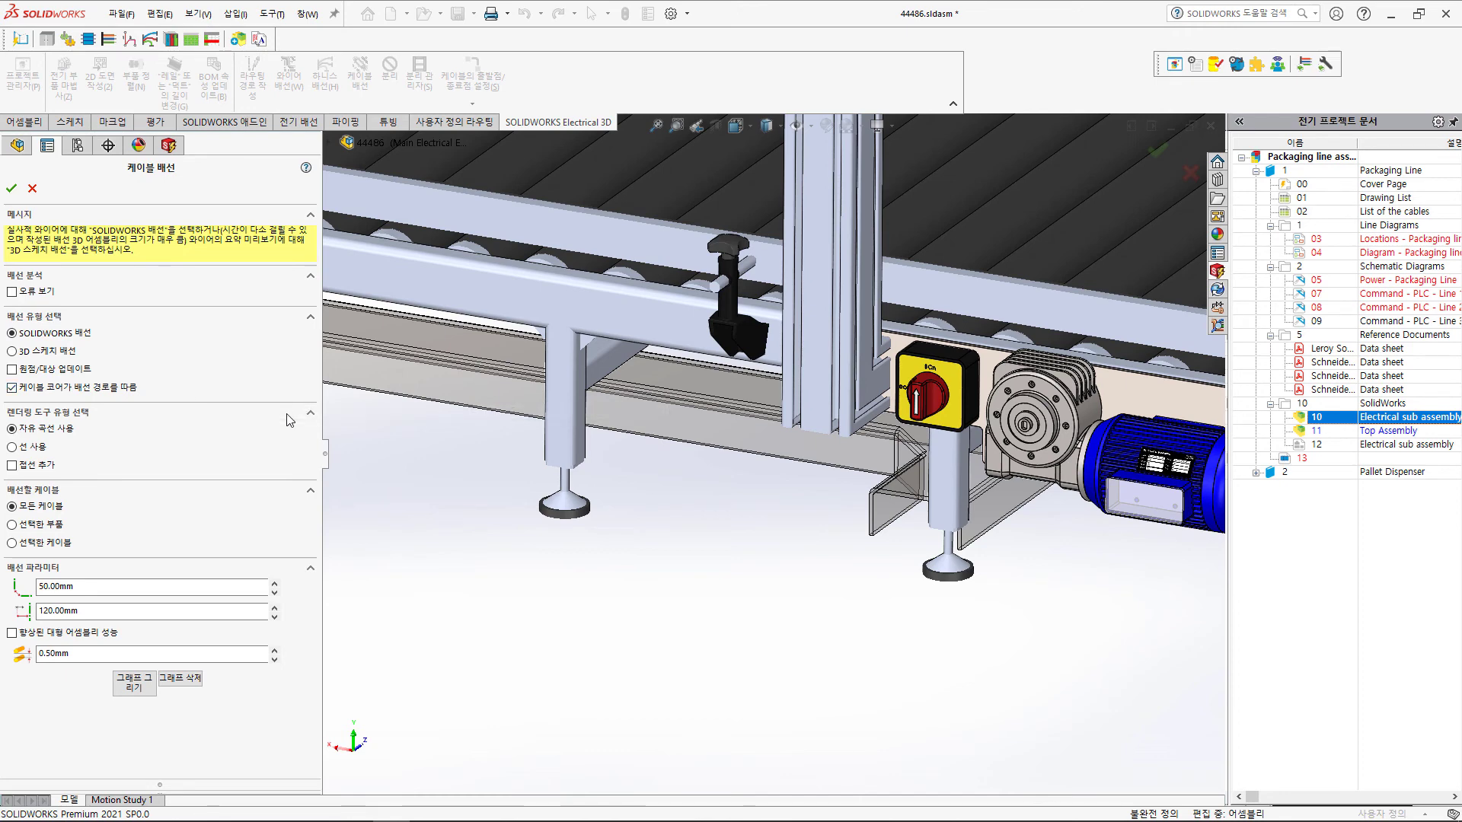
left_click(11, 188)
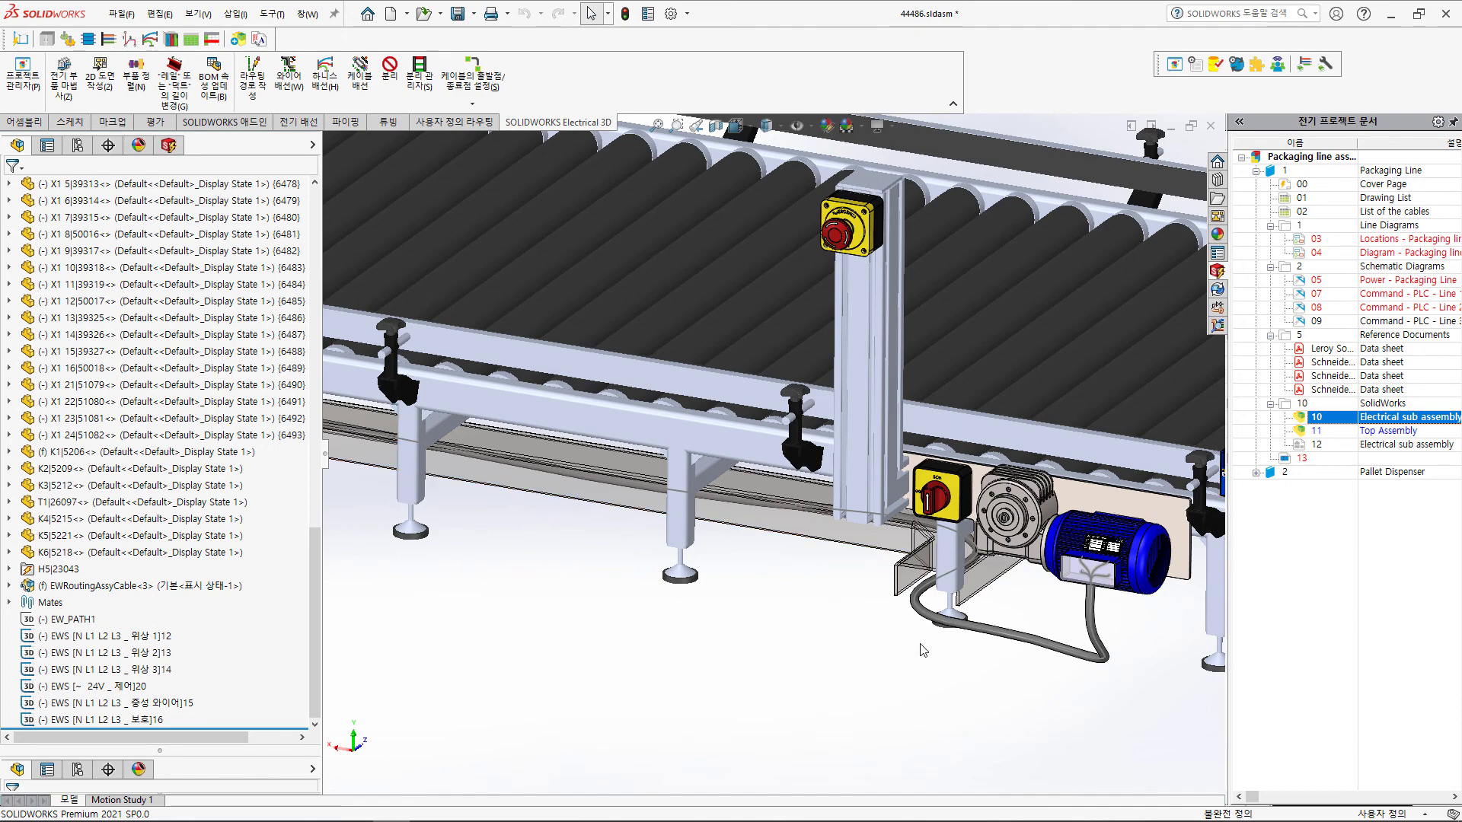
Zoom out to frame the full cable route from cabinet to conveyor motor.
scroll(1106, 661, "down", 2)
scroll(1106, 661, "down", 2)
scroll(1106, 660, "down", 2)
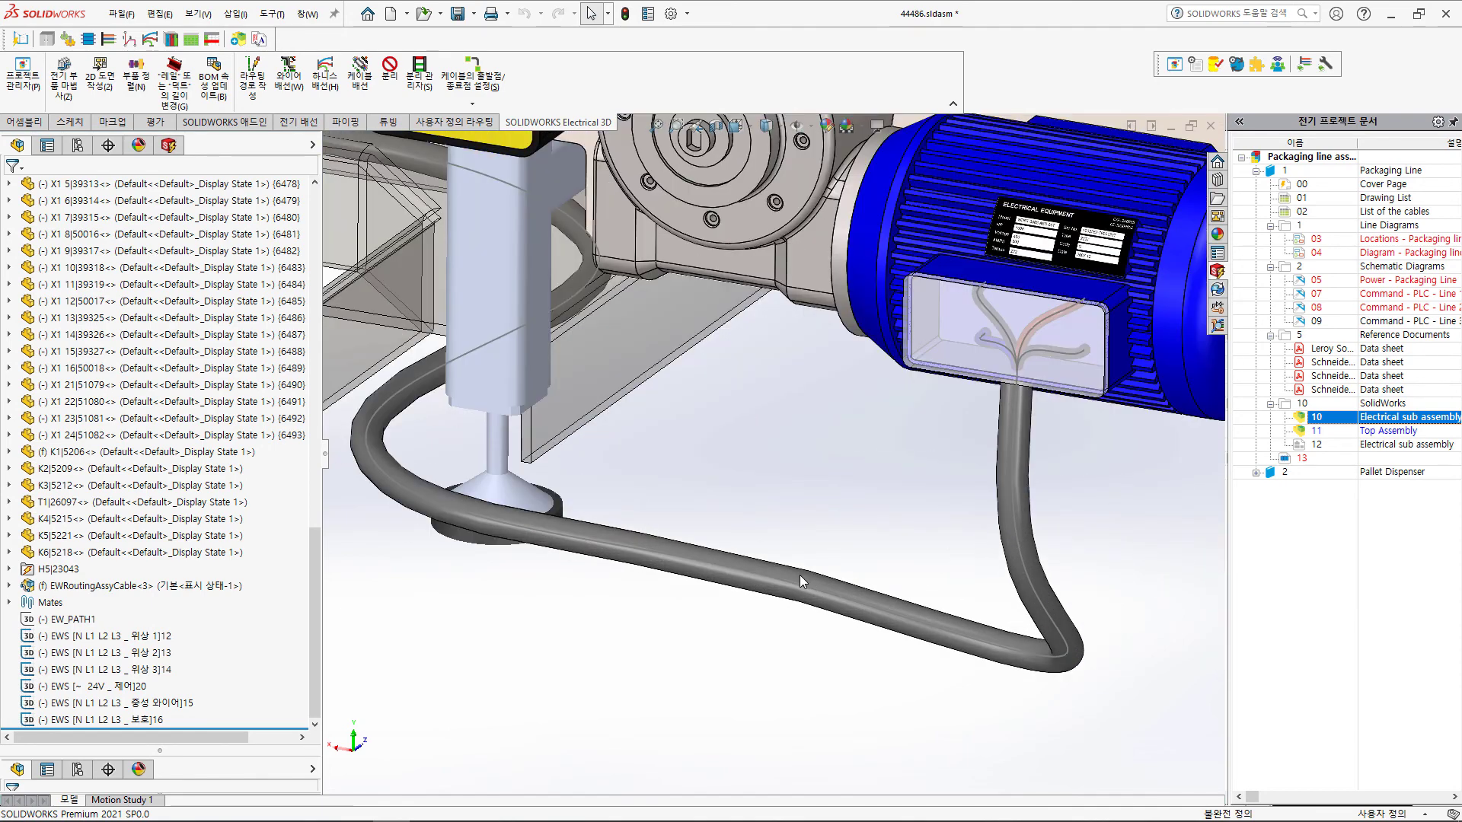
right_click(798, 578)
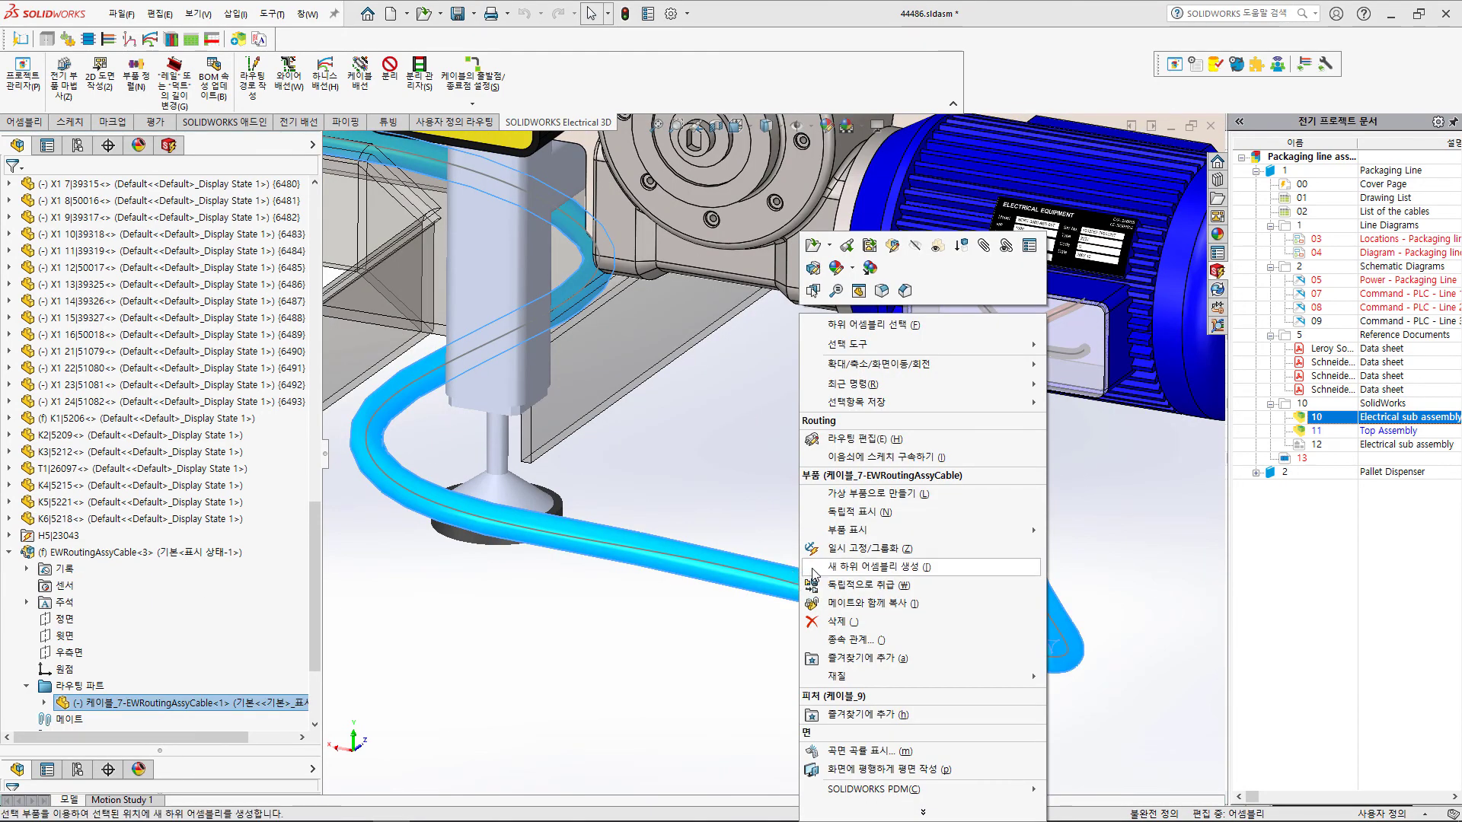
left_click(837, 291)
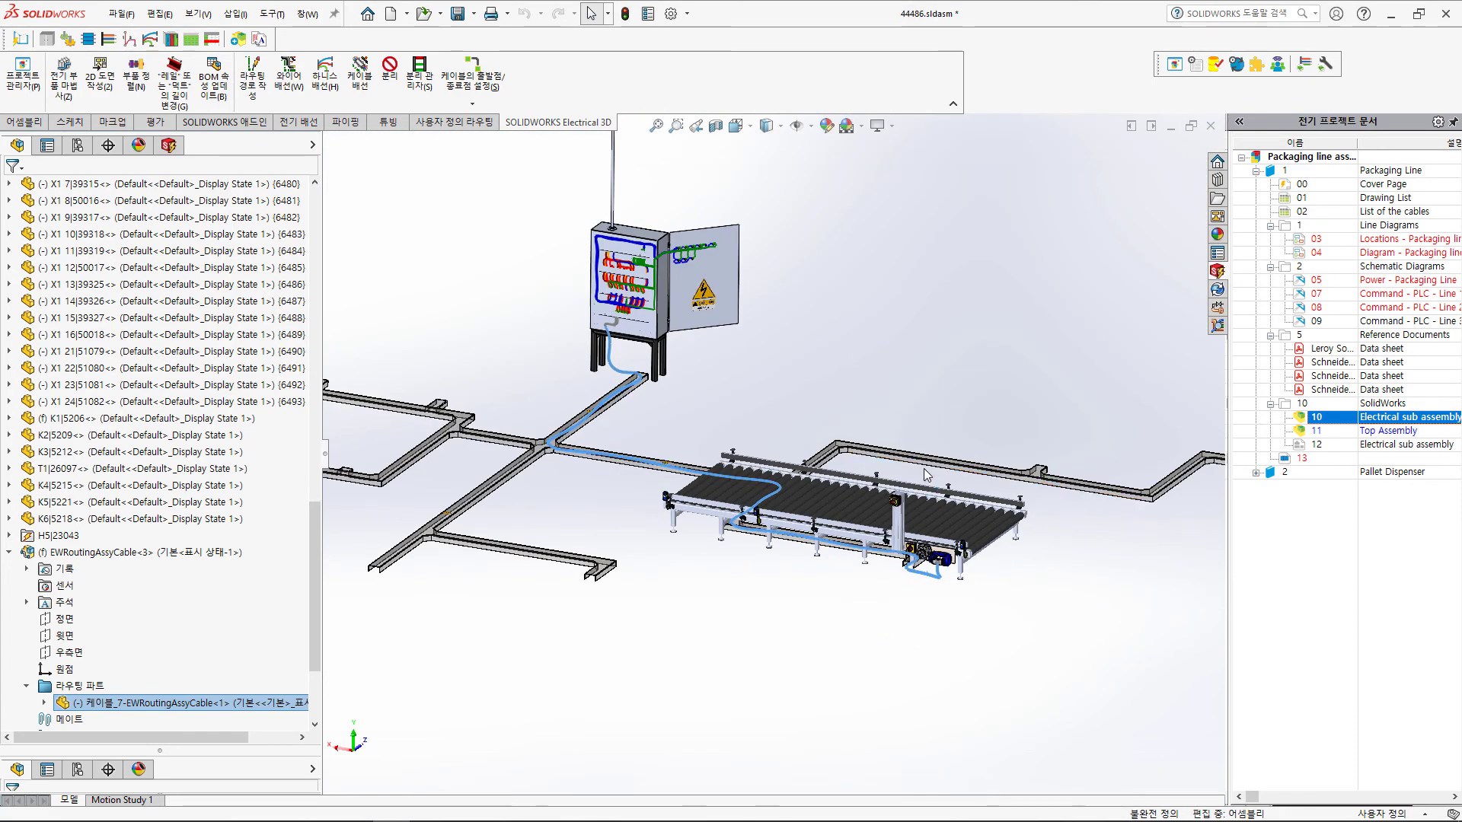
scroll(677, 349, "down", 2)
scroll(756, 396, "down", 1)
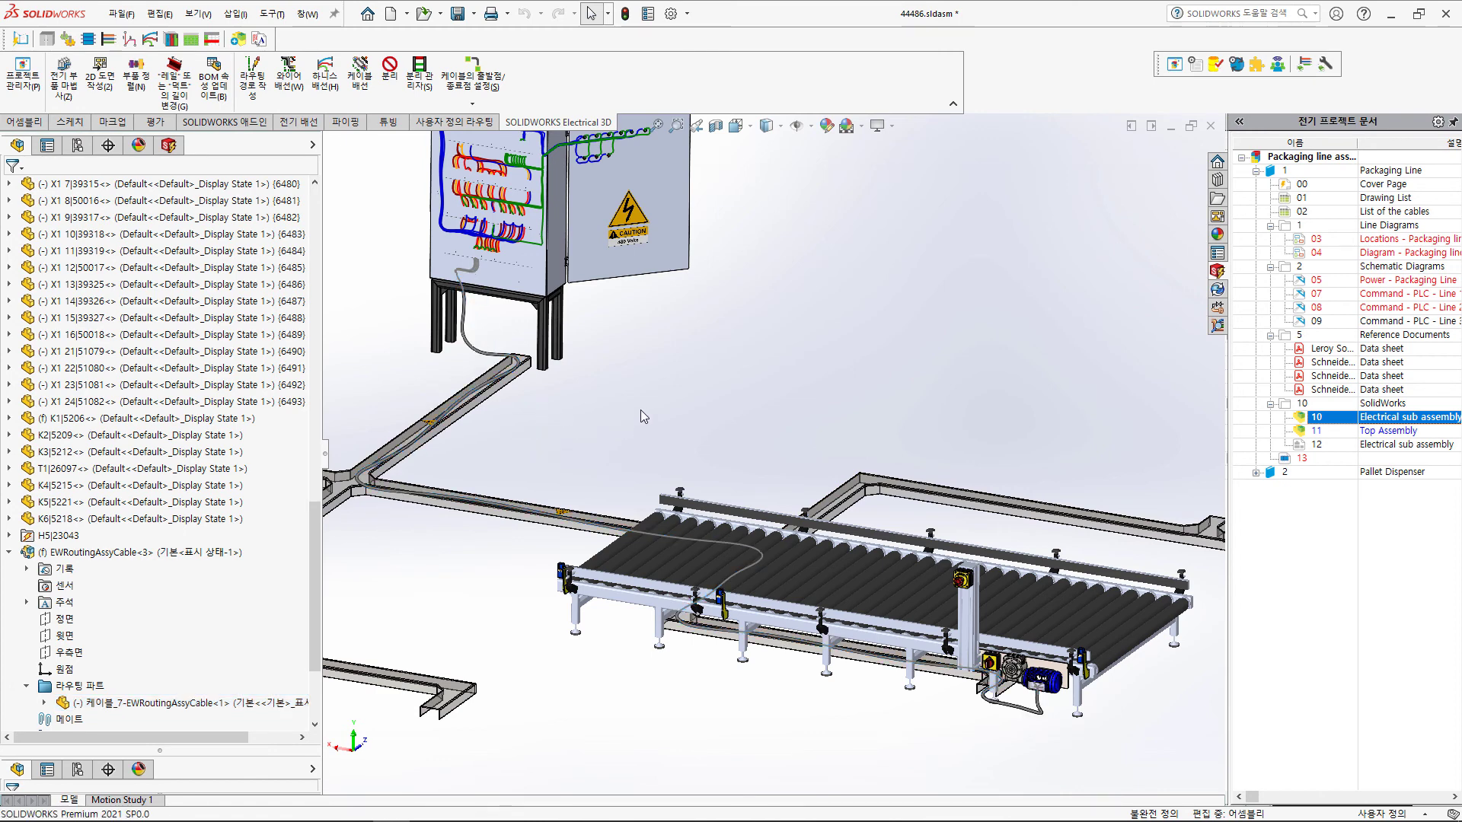
key("space")
left_click(680, 469)
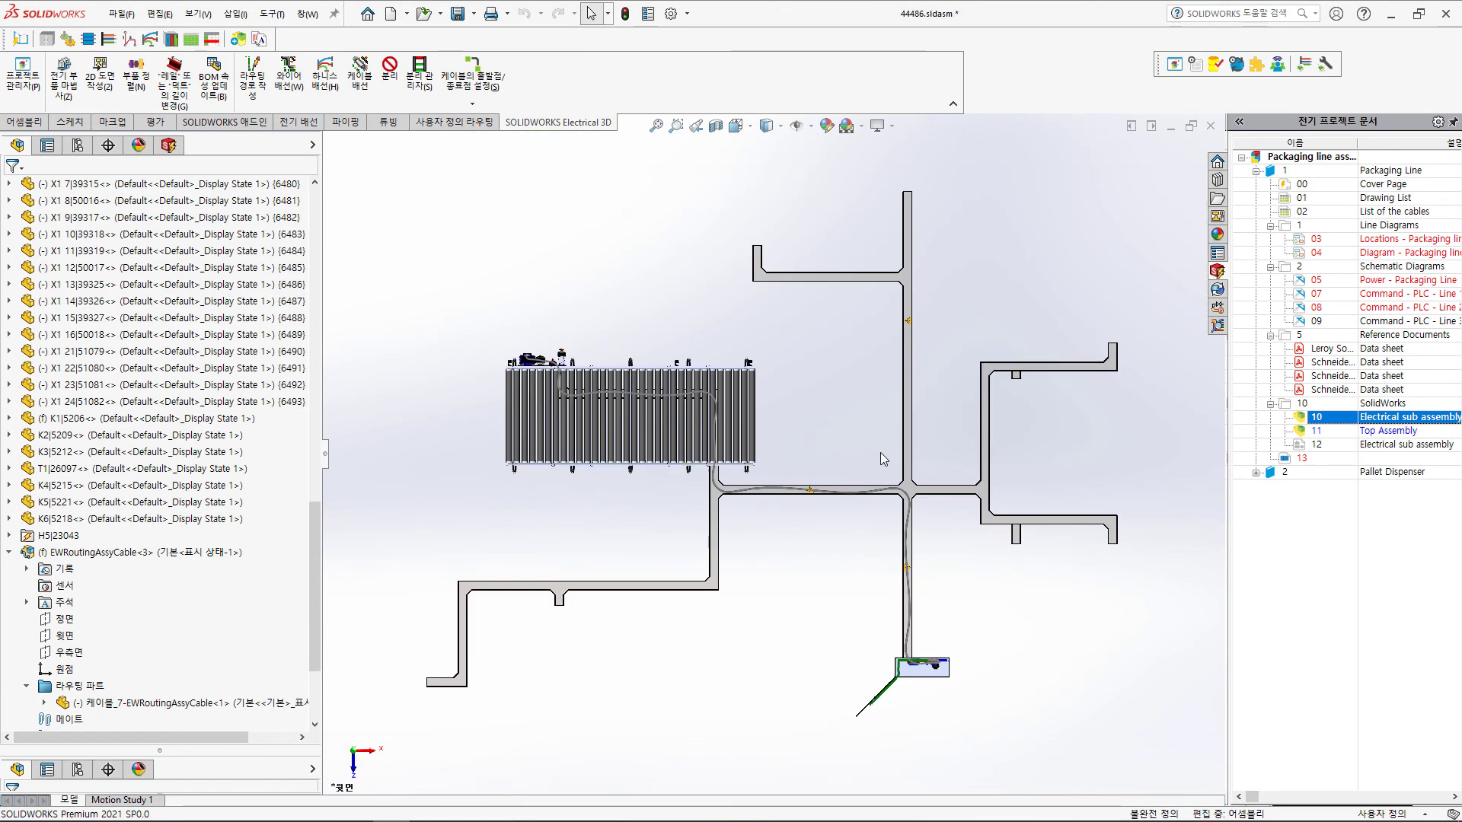
scroll(819, 524, "down", 2)
scroll(948, 467, "up", 1)
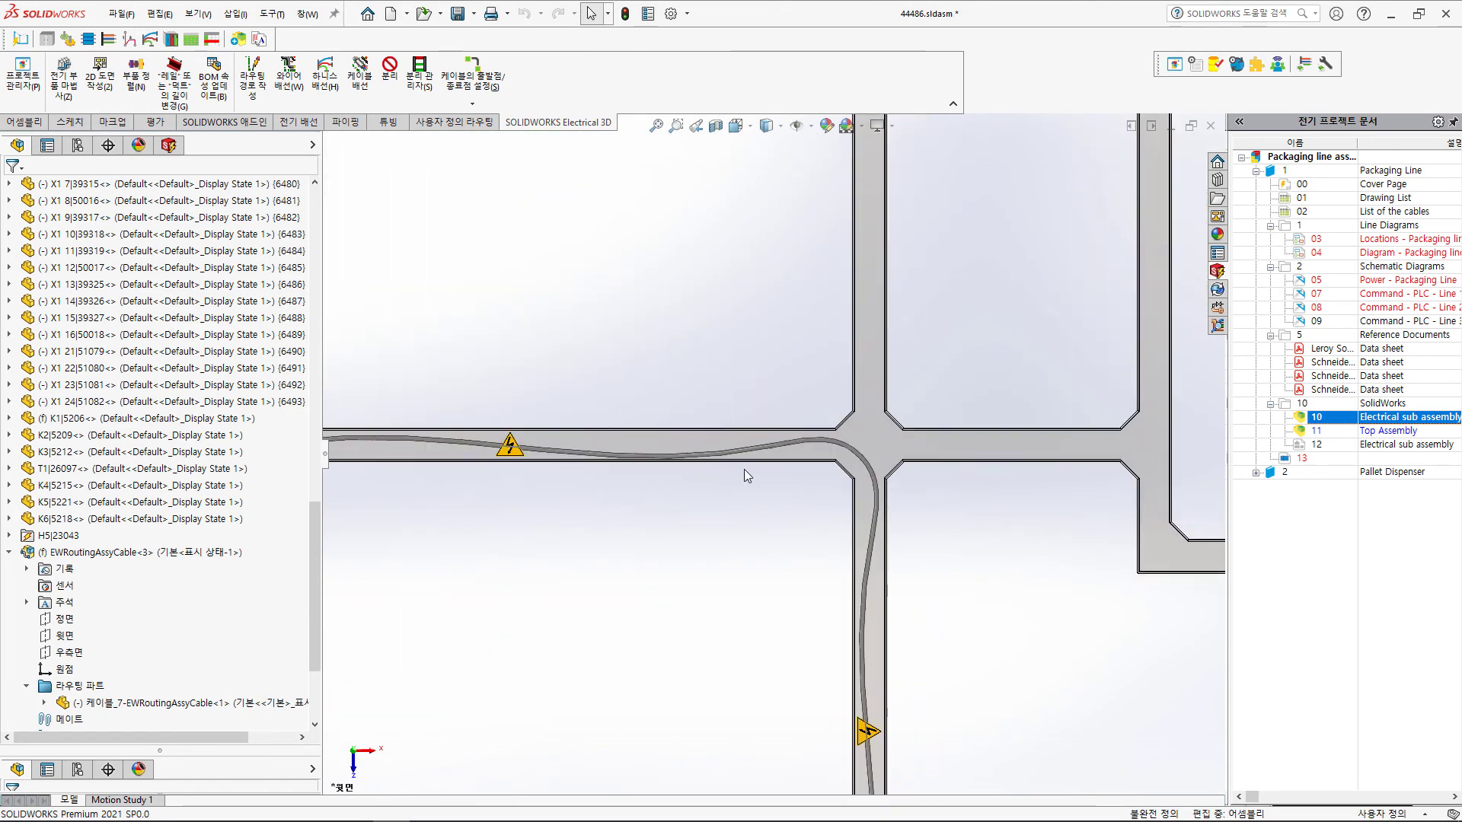
scroll(437, 441, "up", 3)
scroll(524, 430, "down", 2)
scroll(524, 430, "down", 3)
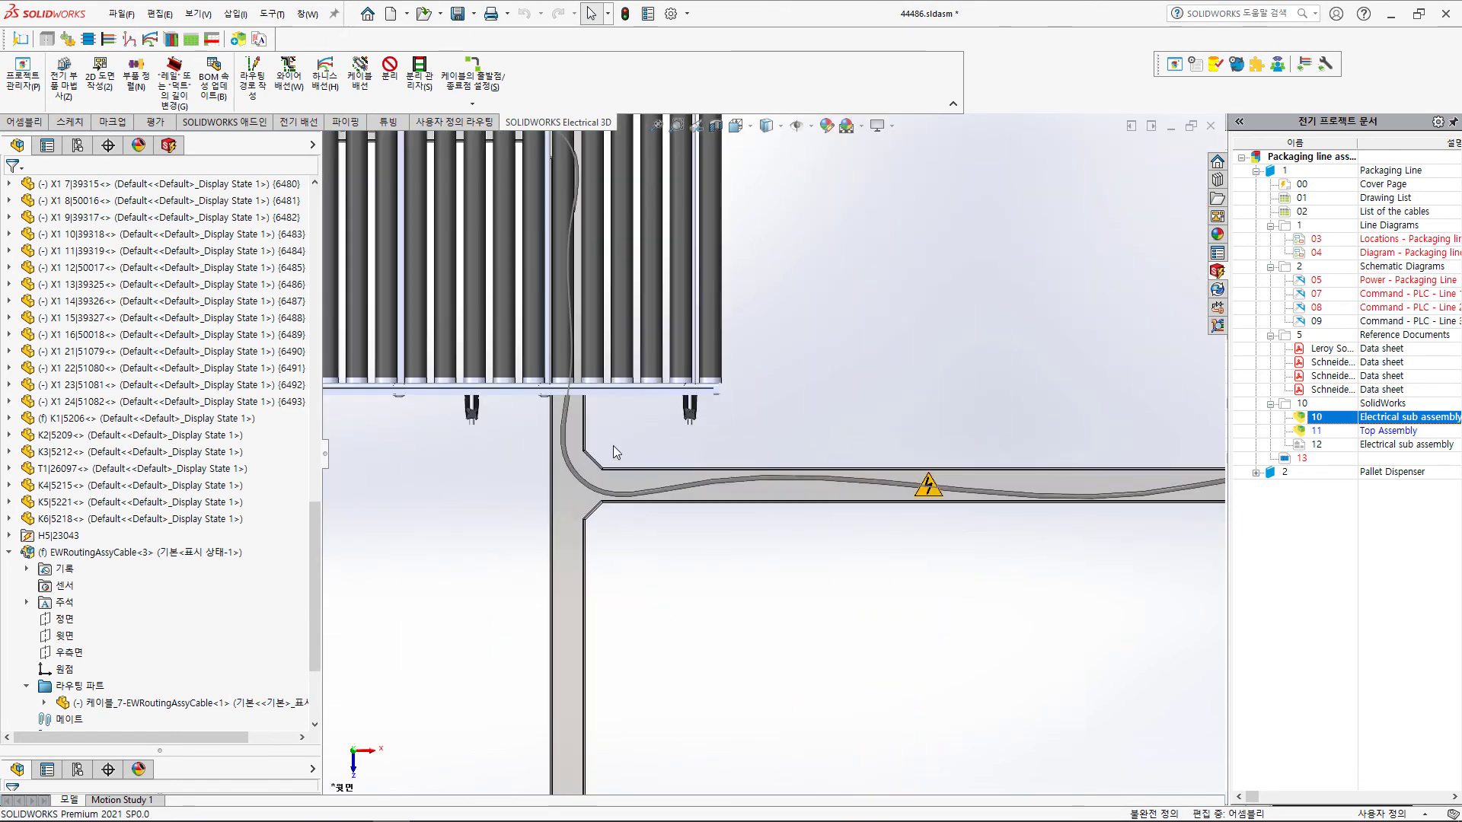
scroll(526, 434, "down", 2)
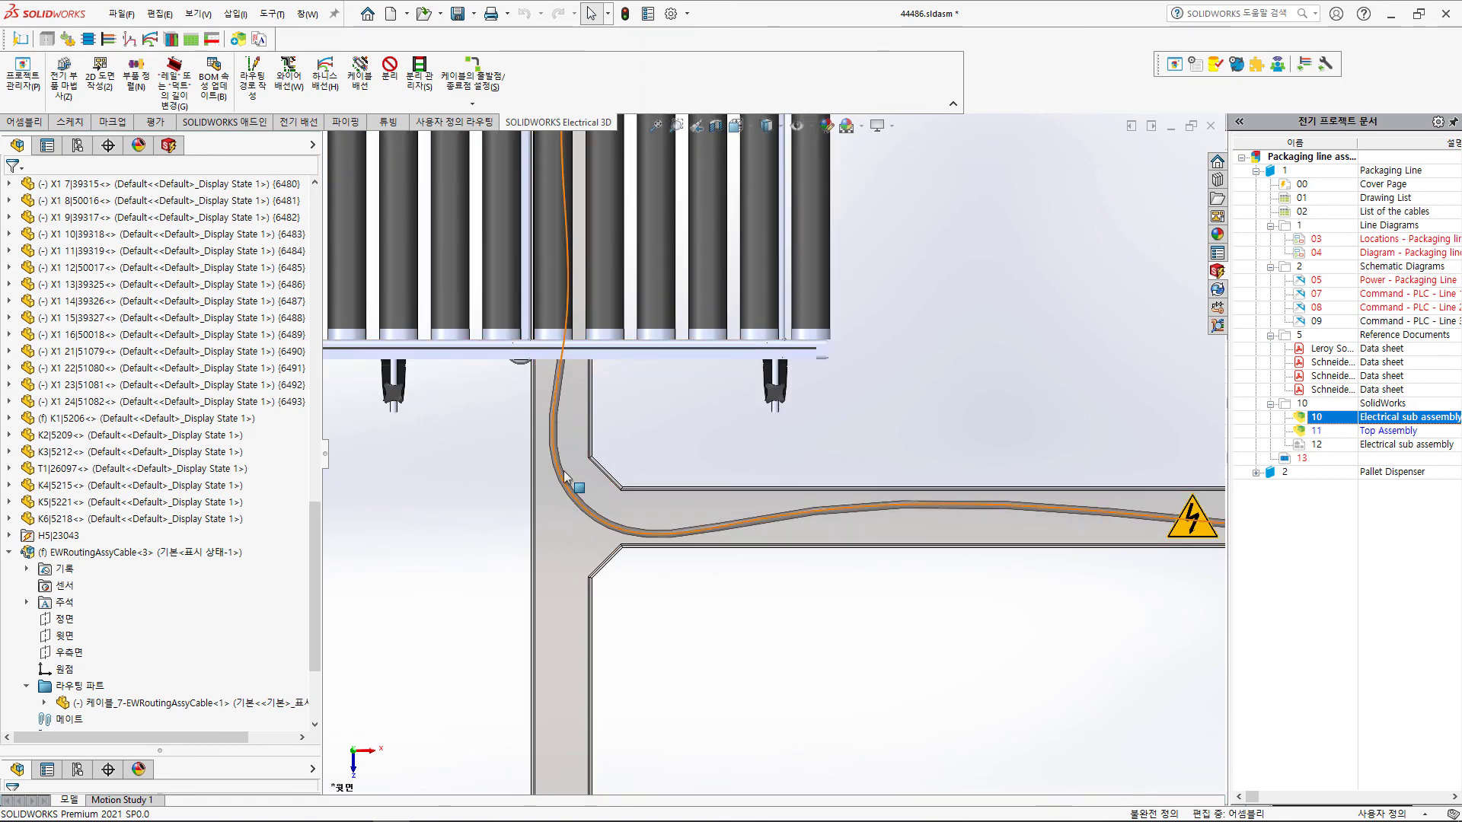
scroll(775, 524, "up", 3)
scroll(819, 519, "up", 2)
scroll(907, 512, "down", 2)
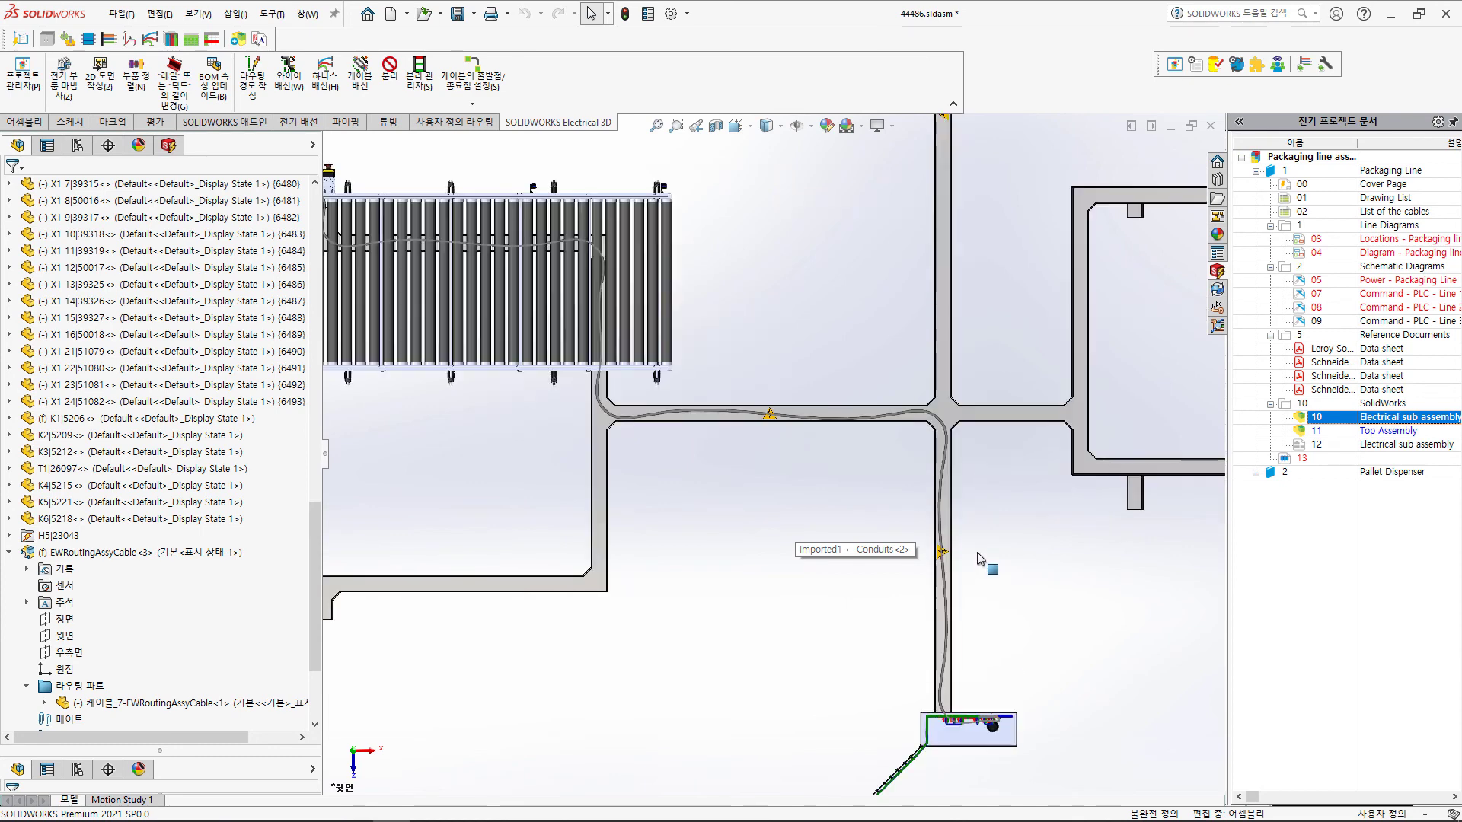
scroll(966, 505, "down", 2)
scroll(838, 320, "down", 2)
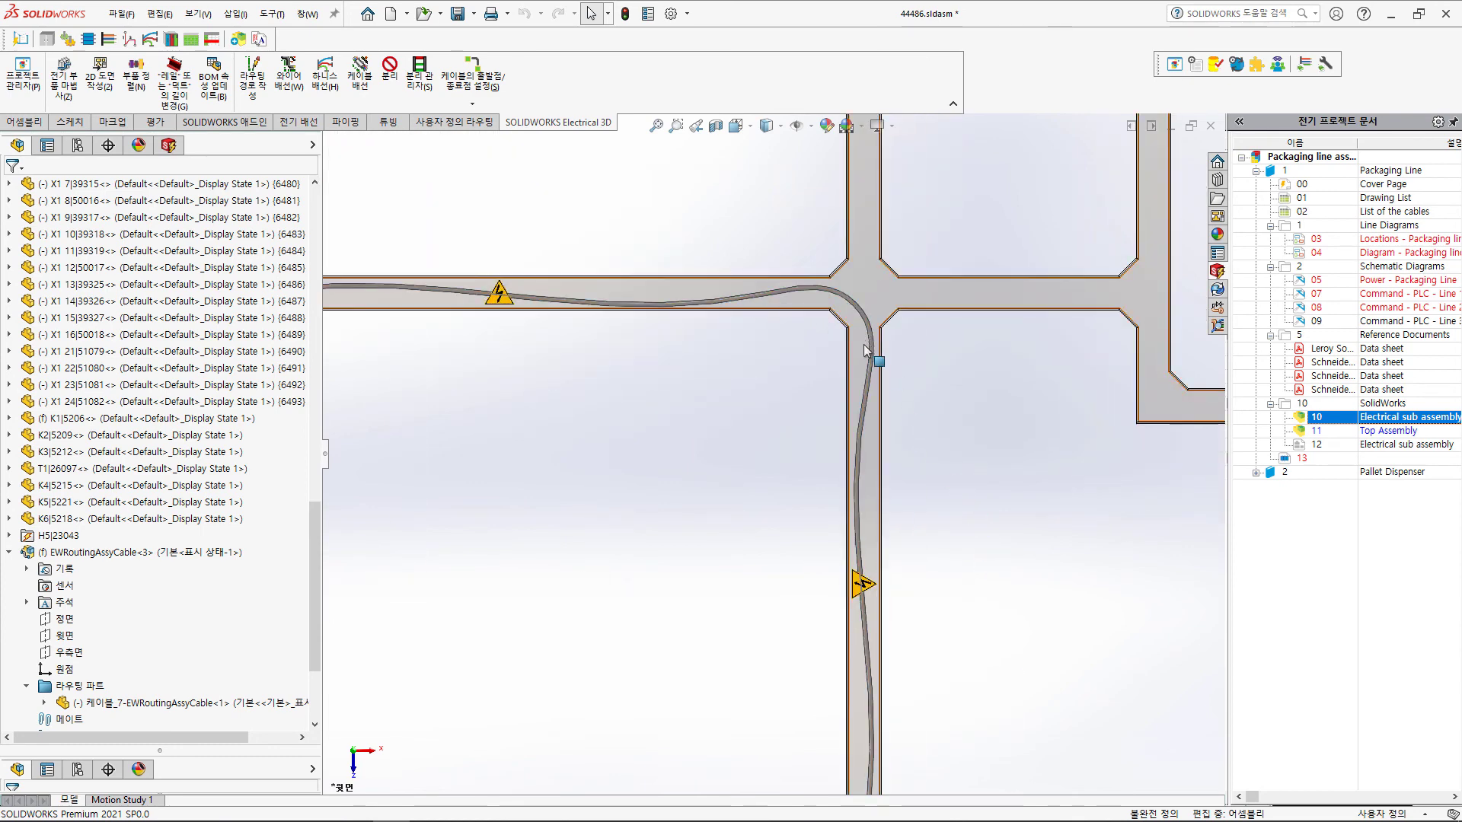
scroll(874, 428, "down", 1)
scroll(822, 502, "up", 1)
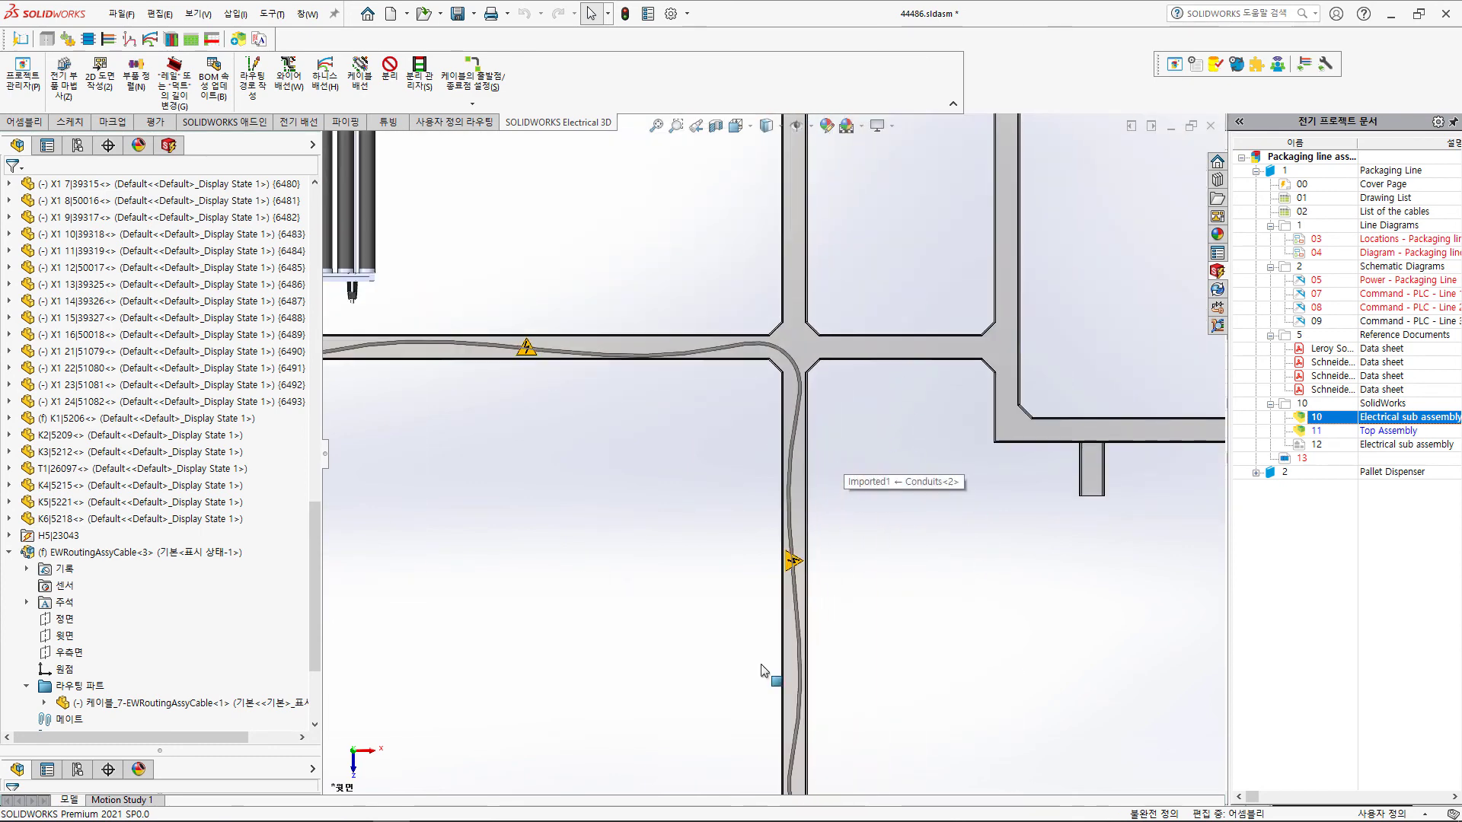
scroll(800, 533, "up", 2)
scroll(784, 548, "down", 2)
scroll(777, 556, "down", 1)
scroll(725, 568, "down", 1)
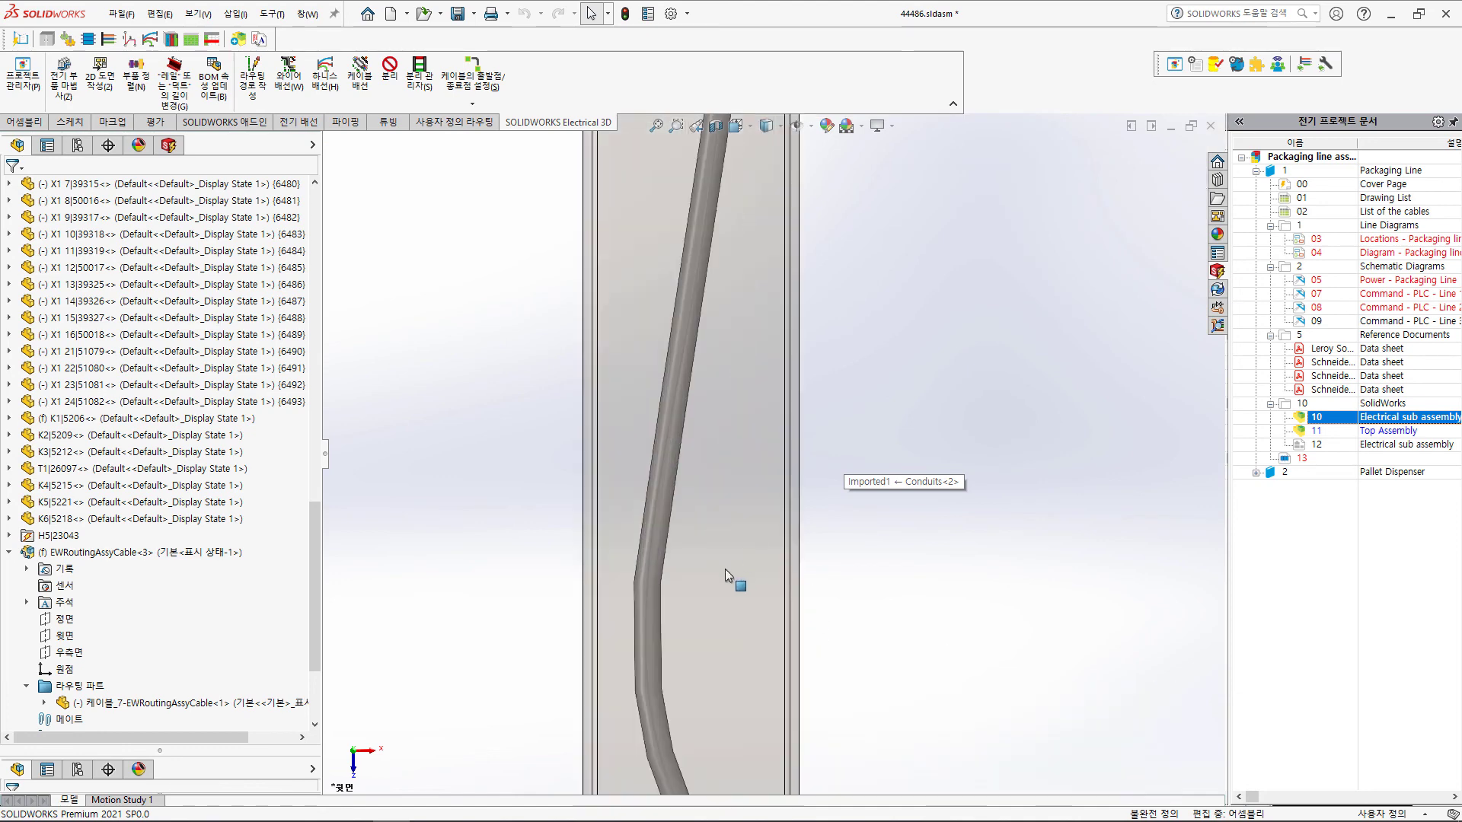
scroll(711, 576, "up", 2)
scroll(711, 576, "up", 2)
scroll(714, 563, "up", 2)
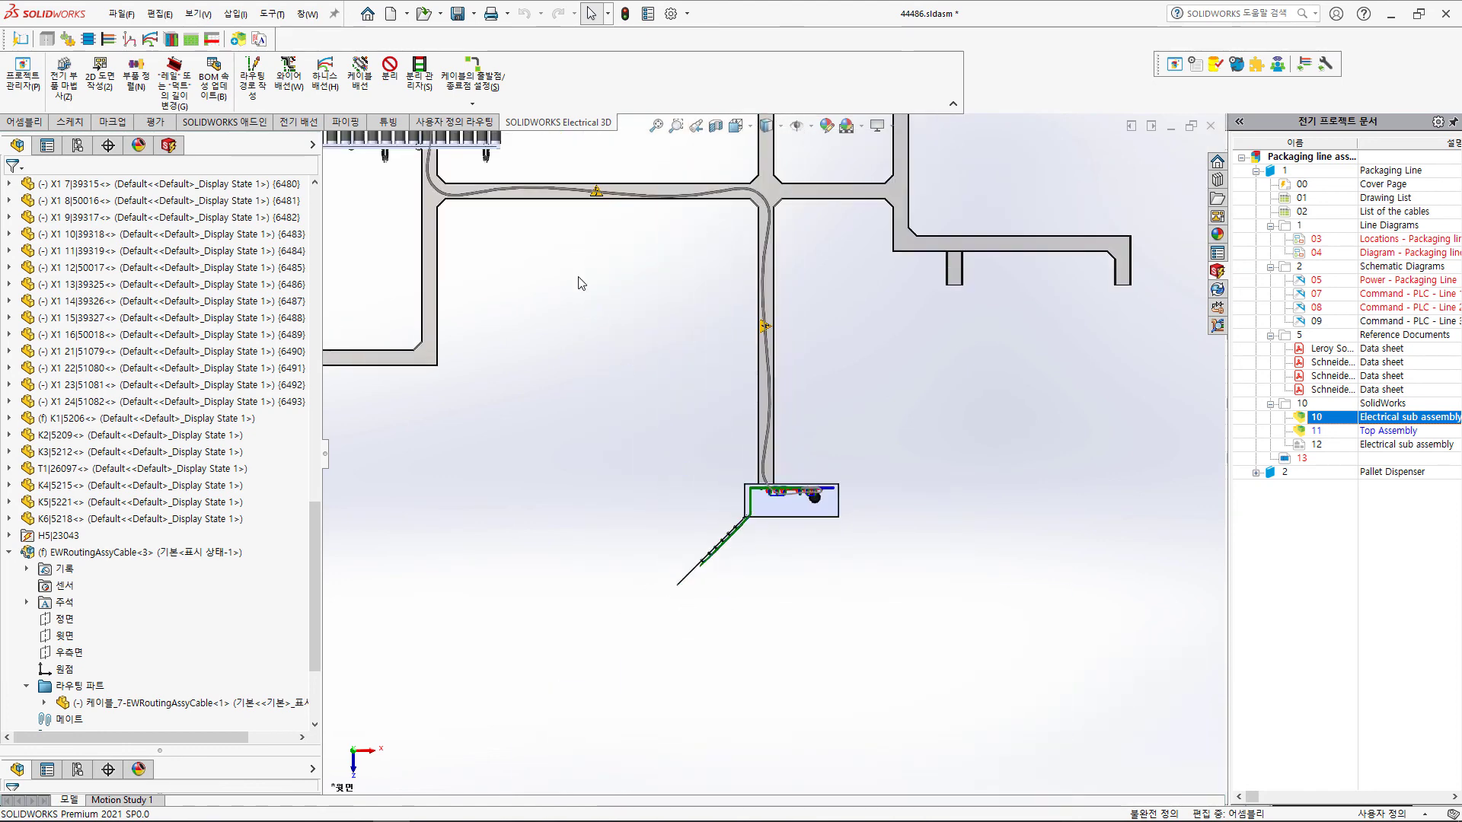
scroll(814, 271, "down", 2)
scroll(814, 271, "down", 1)
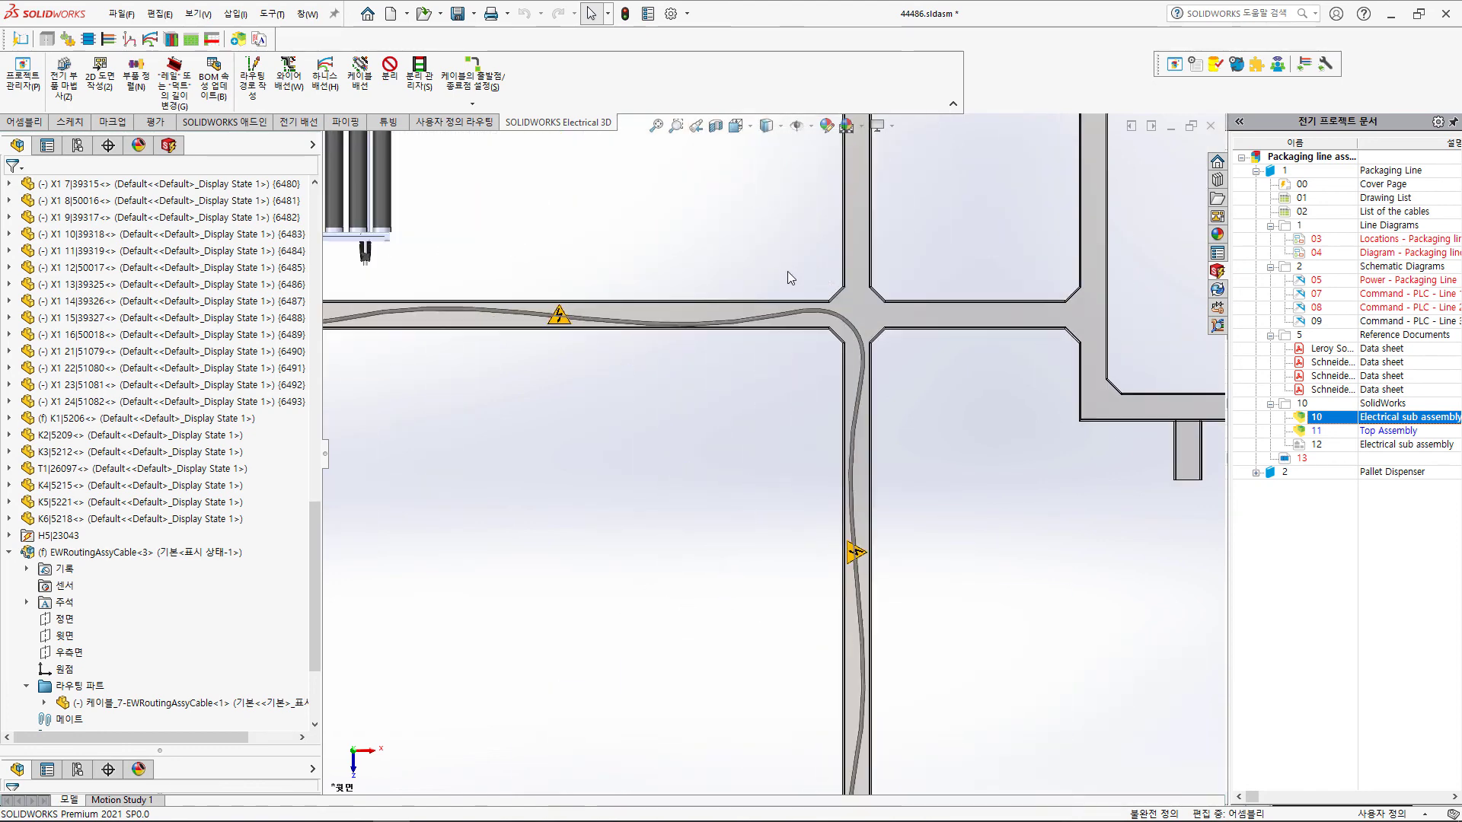
scroll(792, 282, "down", 2)
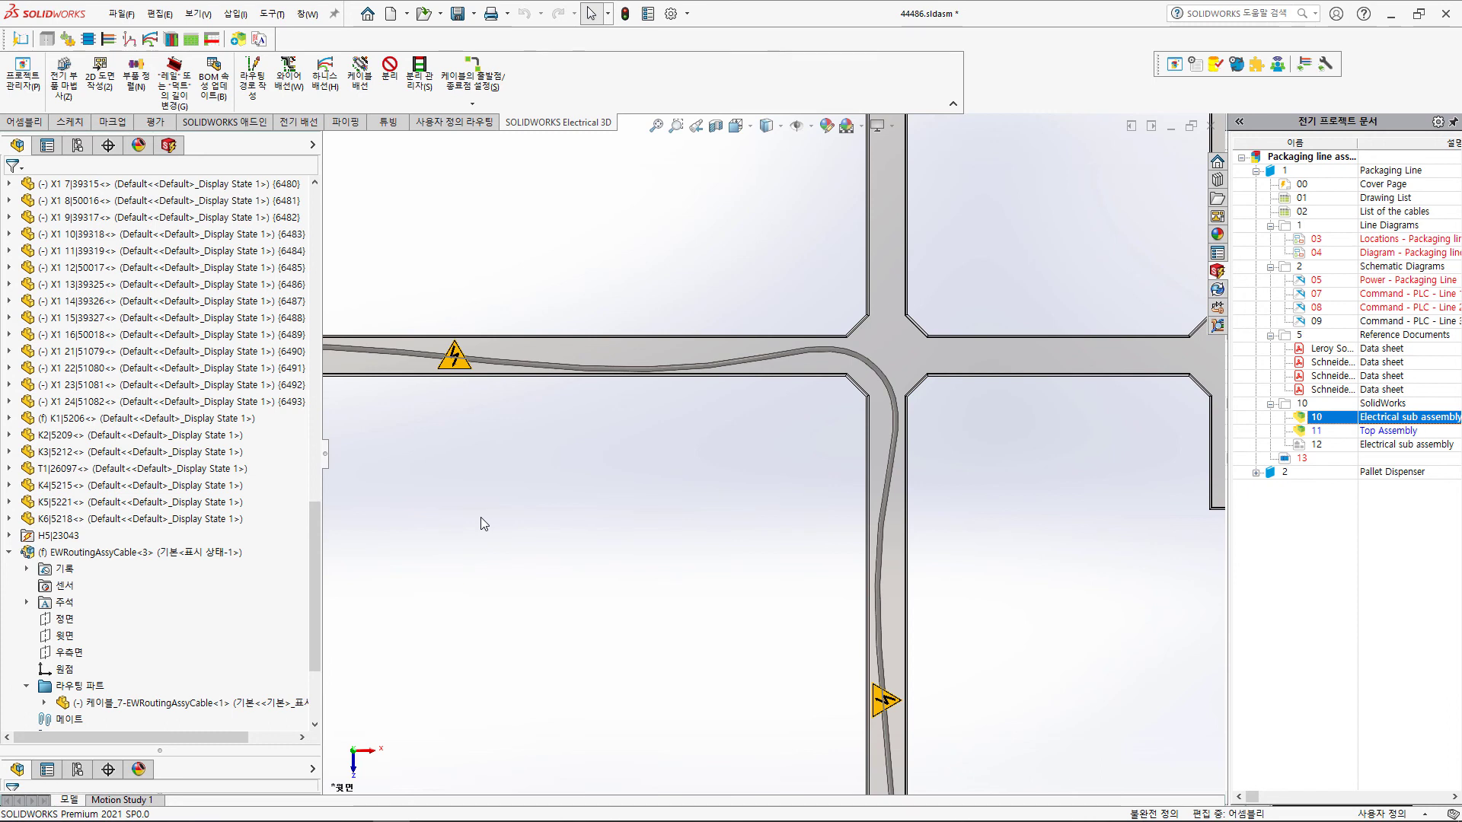
scroll(550, 509, "up", 2)
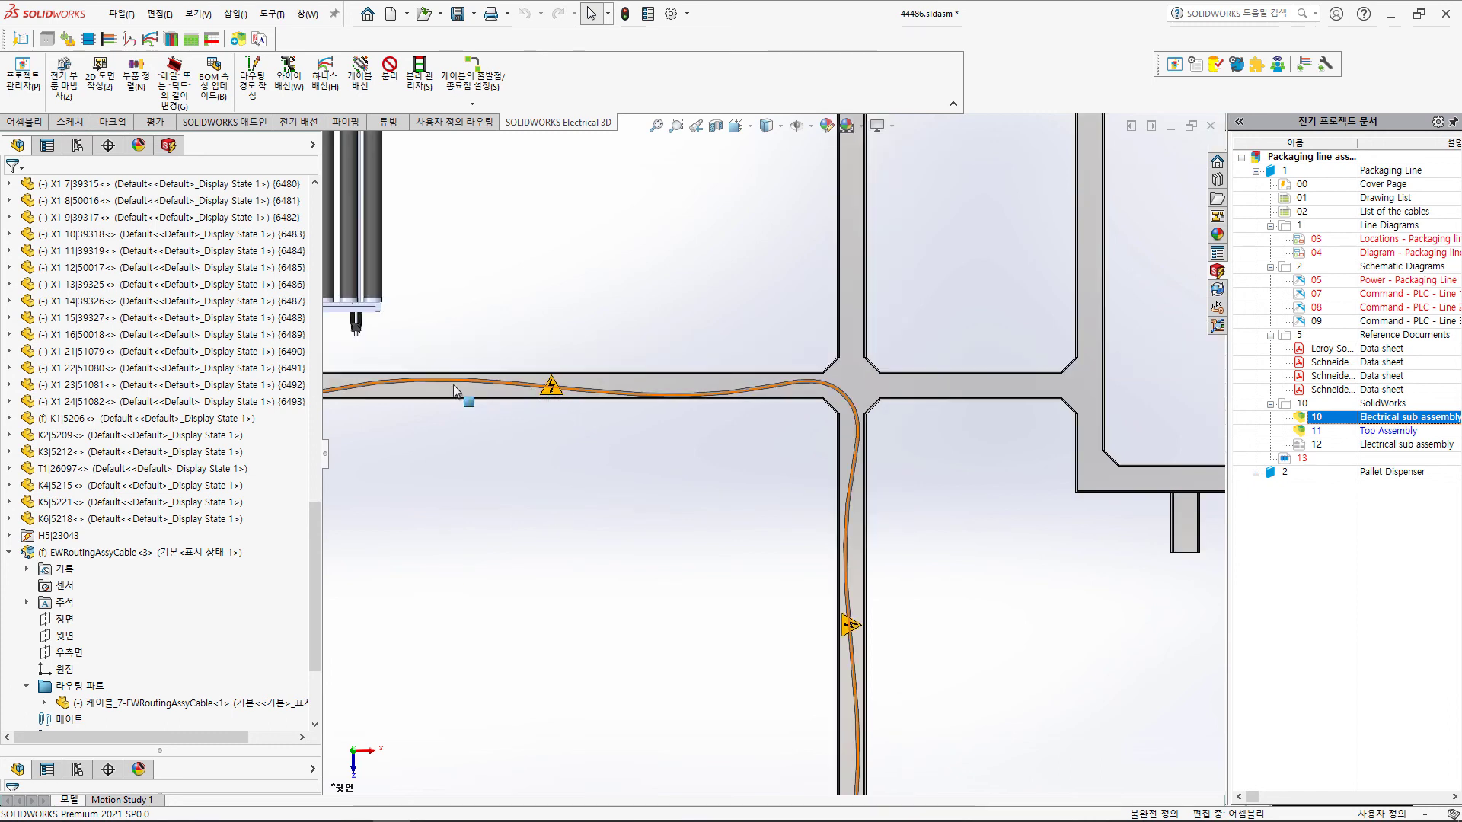
scroll(306, 608, "down", 3)
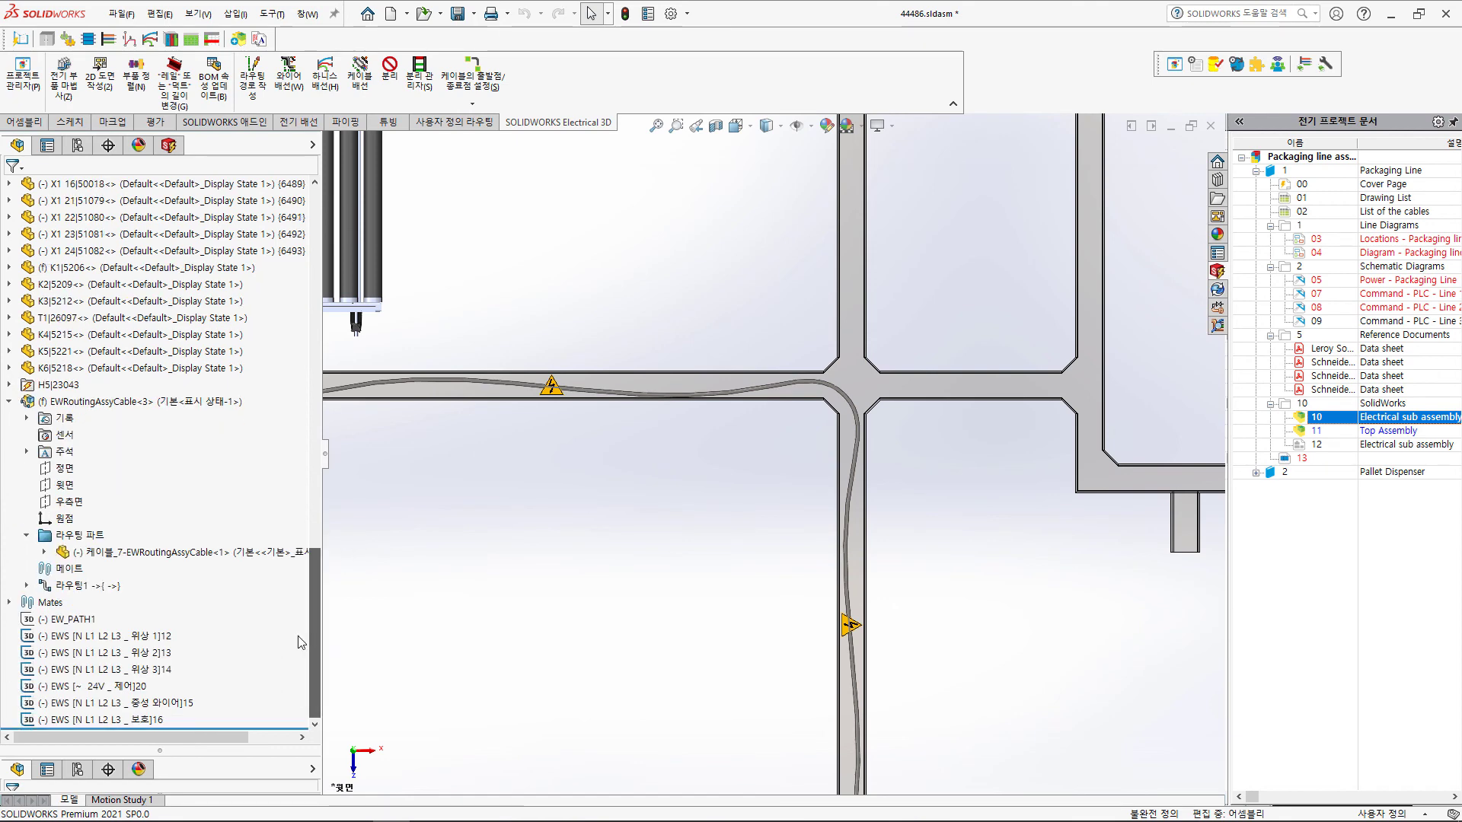
left_click(75, 620)
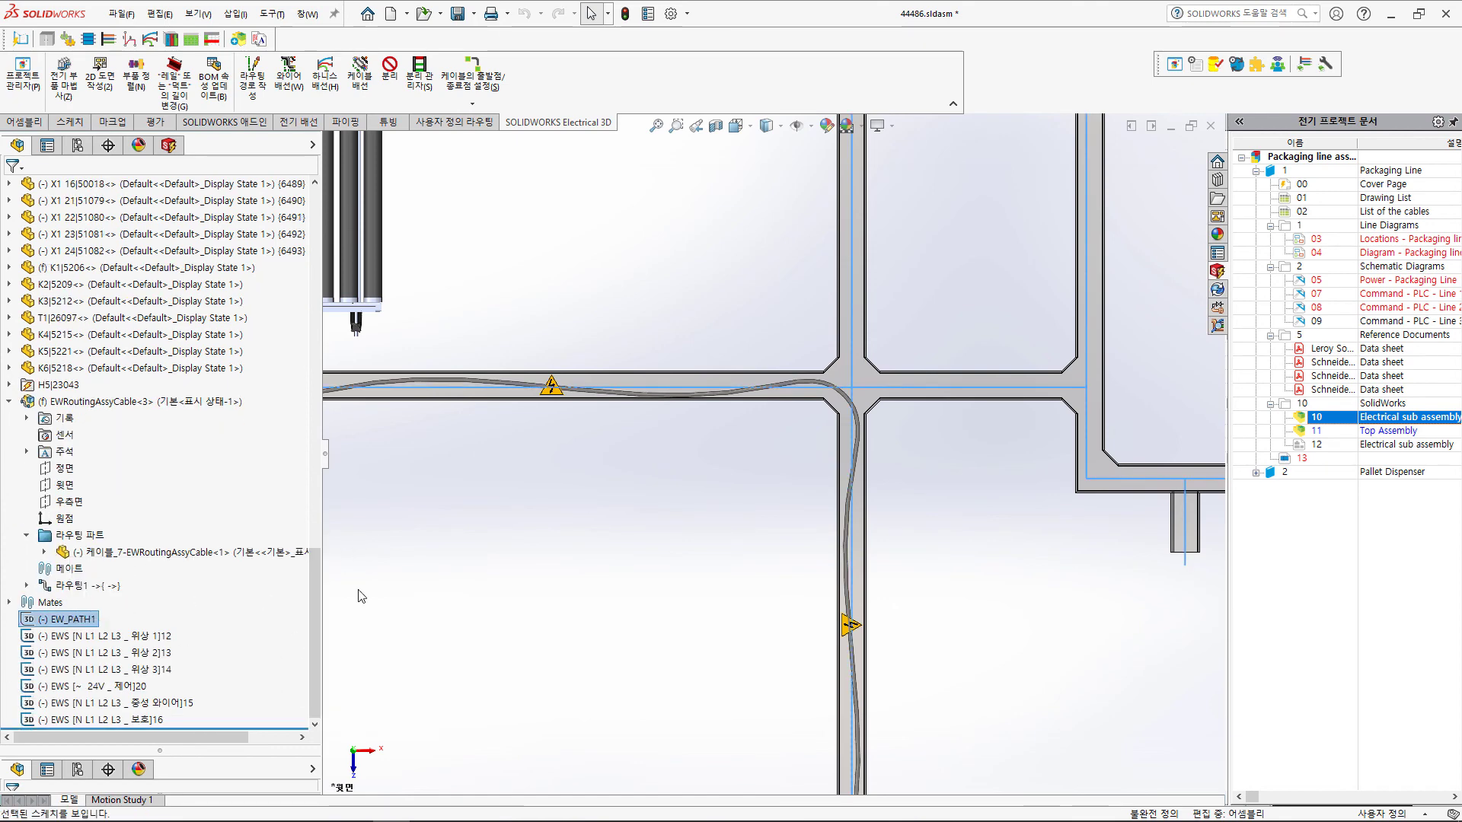
left_click(770, 509)
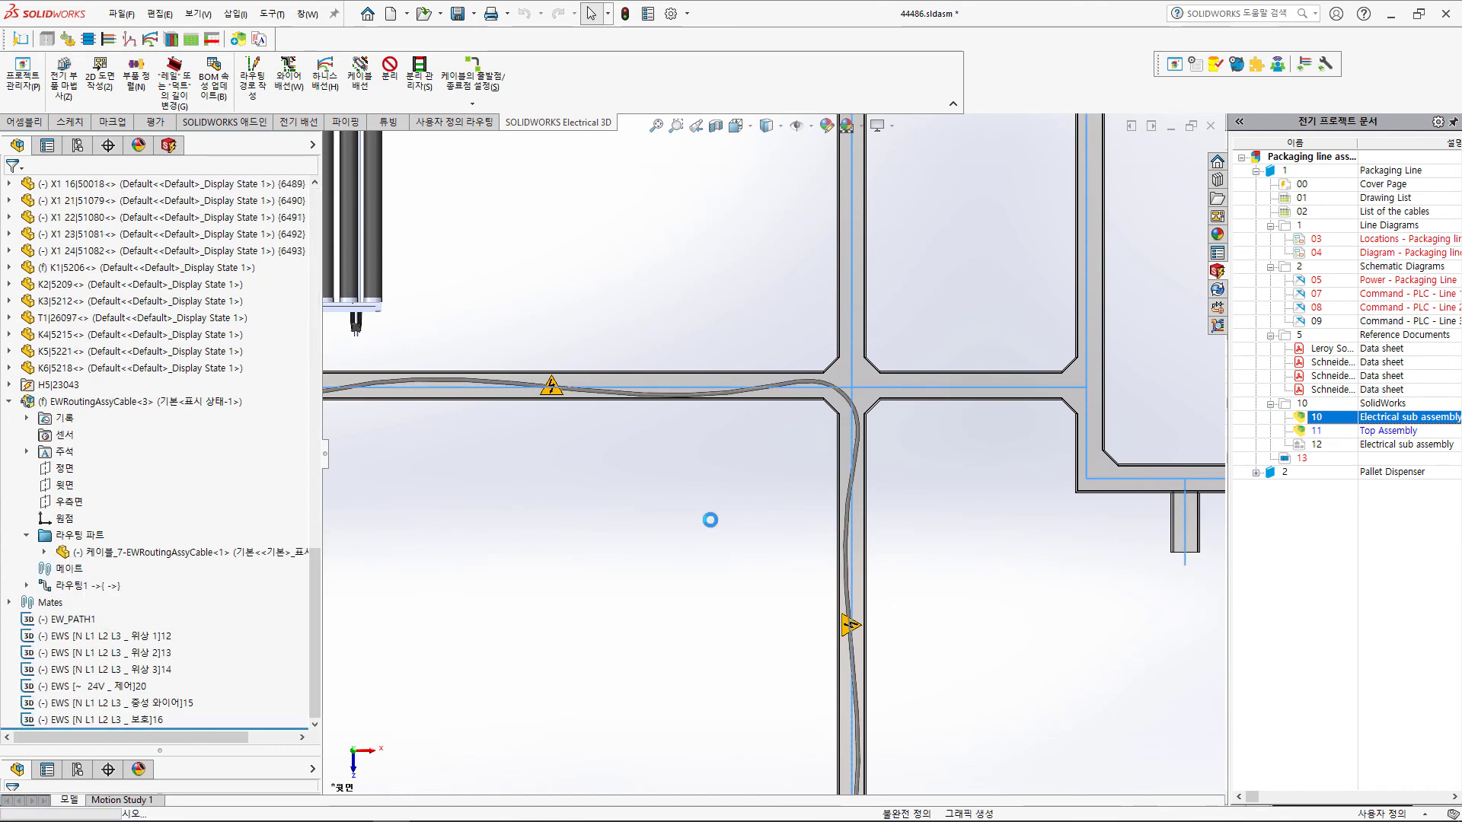
scroll(797, 442, "up", 3)
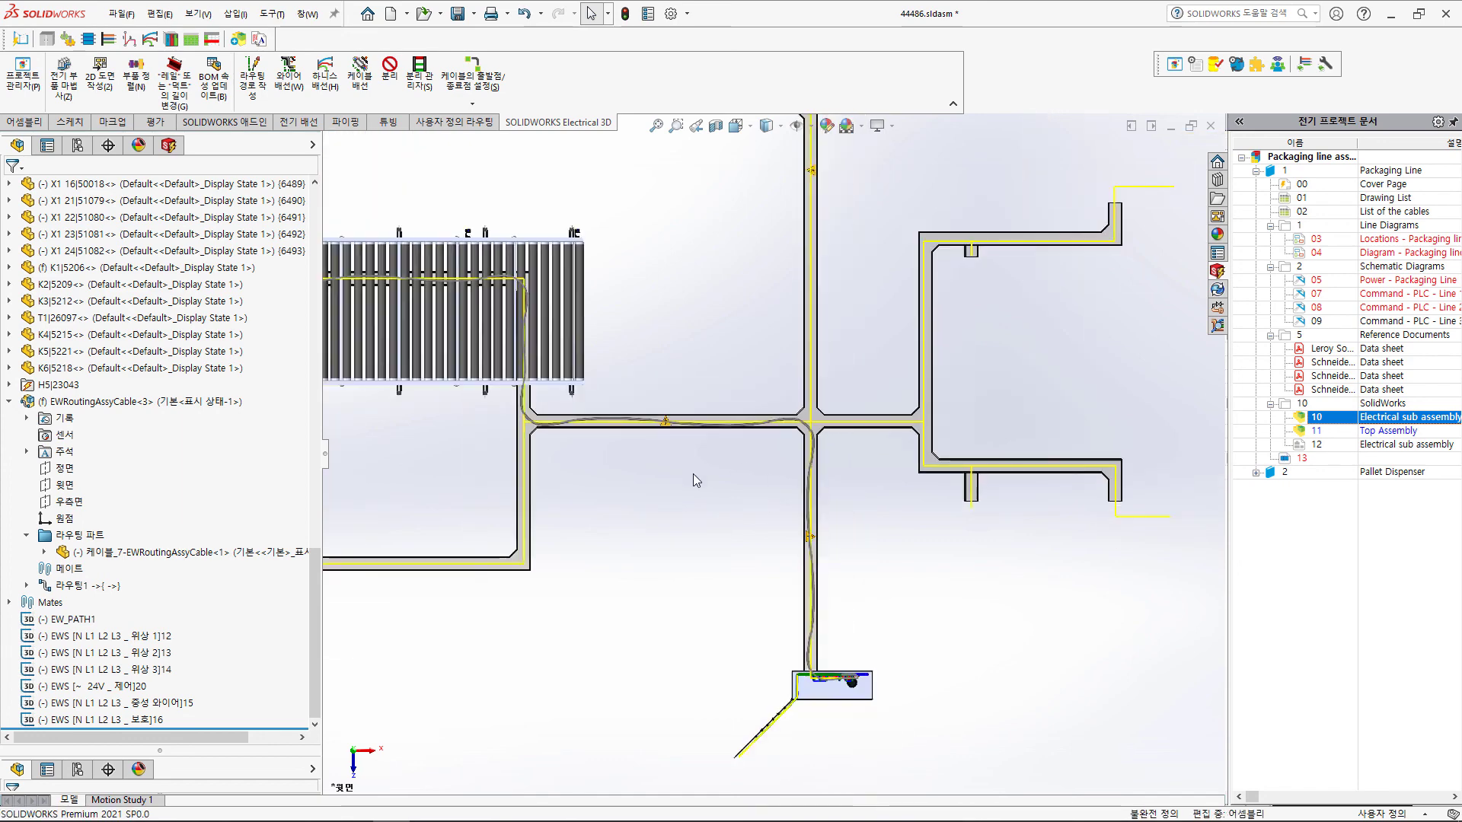
scroll(695, 475, "up", 2)
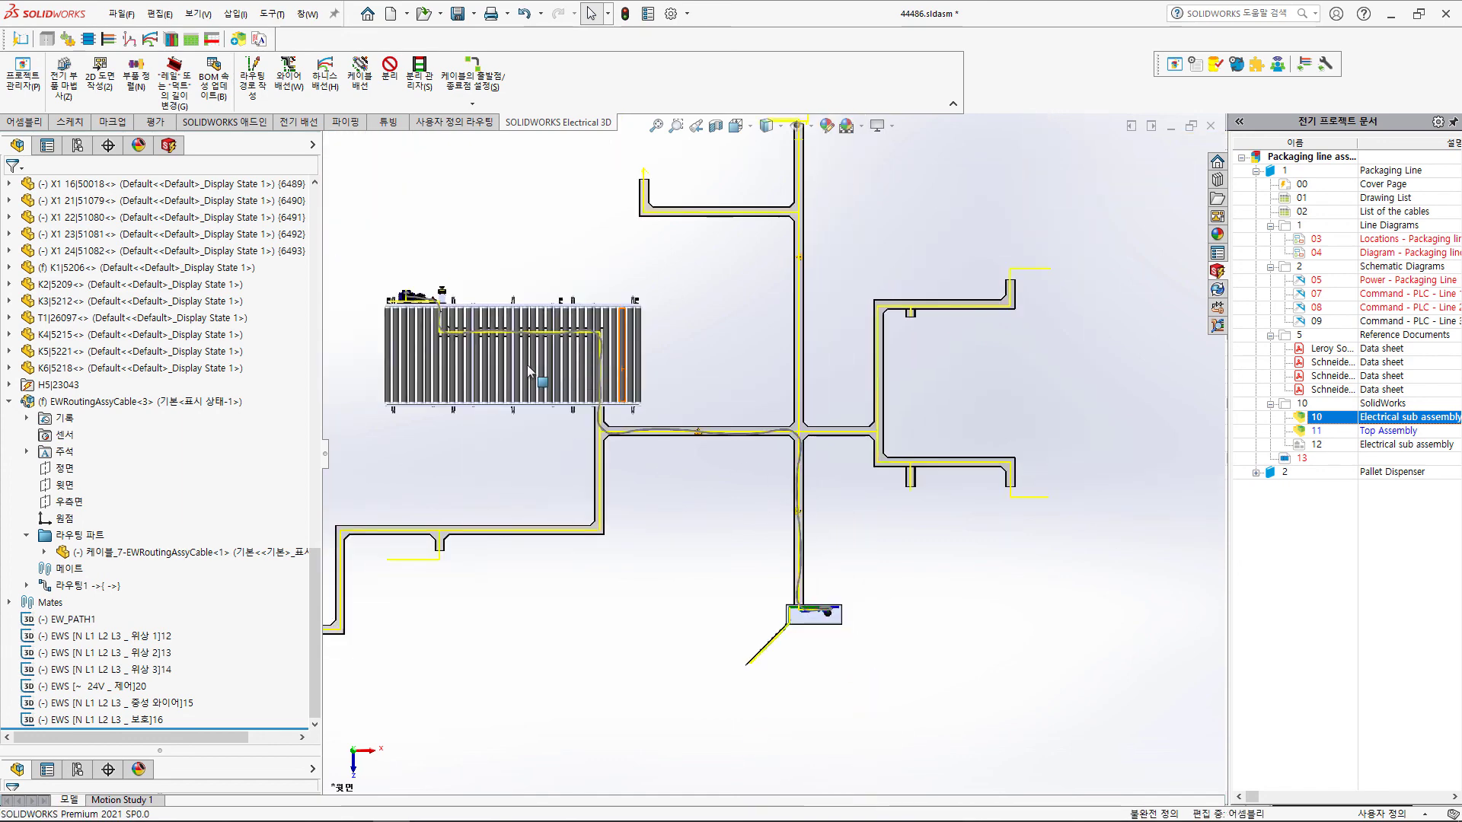
scroll(646, 508, "down", 1)
scroll(655, 496, "down", 1)
scroll(631, 442, "down", 1)
scroll(597, 276, "down", 2)
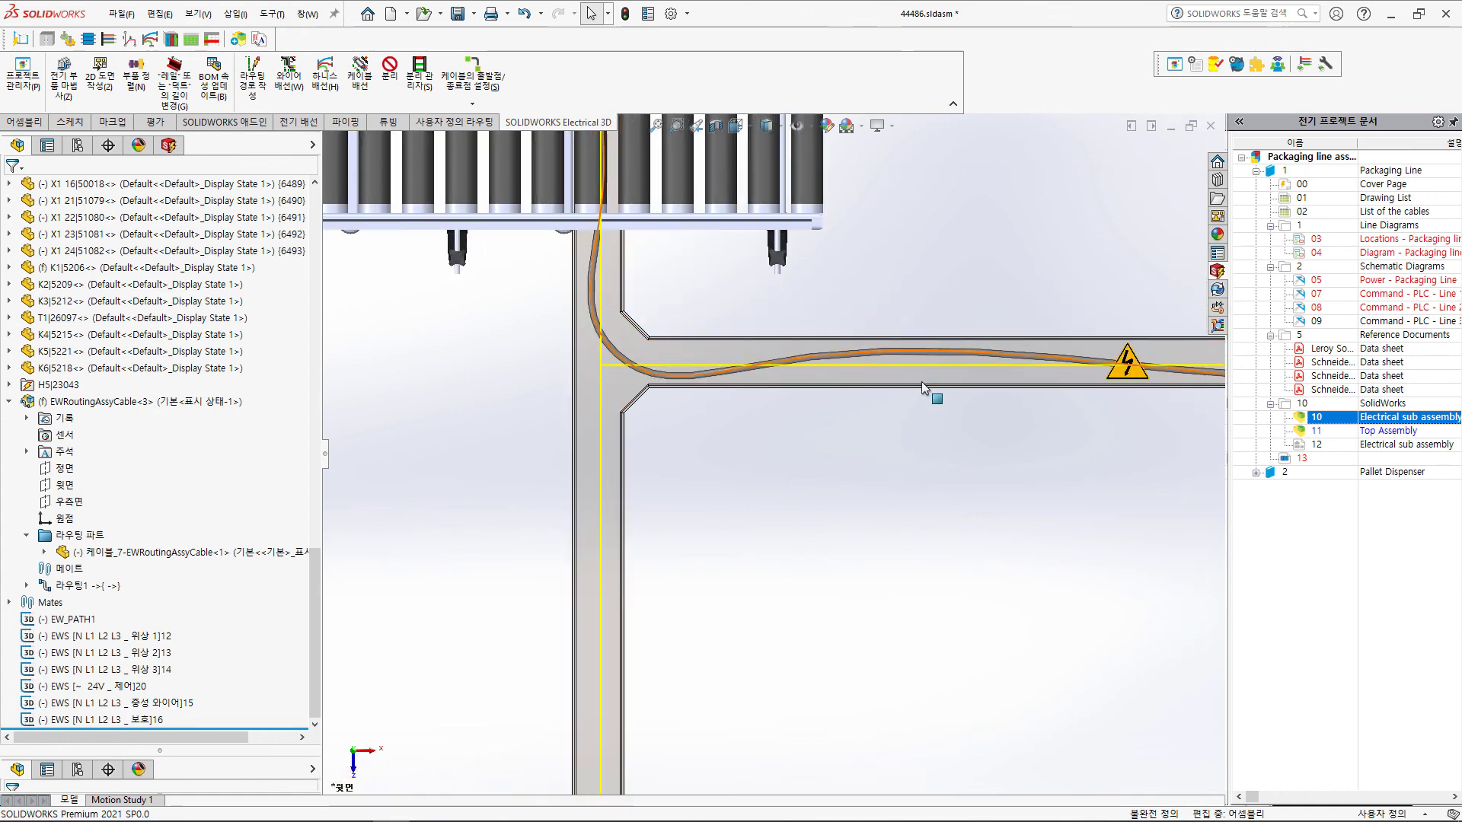
scroll(893, 391, "up", 1)
scroll(913, 427, "up", 2)
scroll(982, 530, "down", 1)
scroll(982, 529, "down", 1)
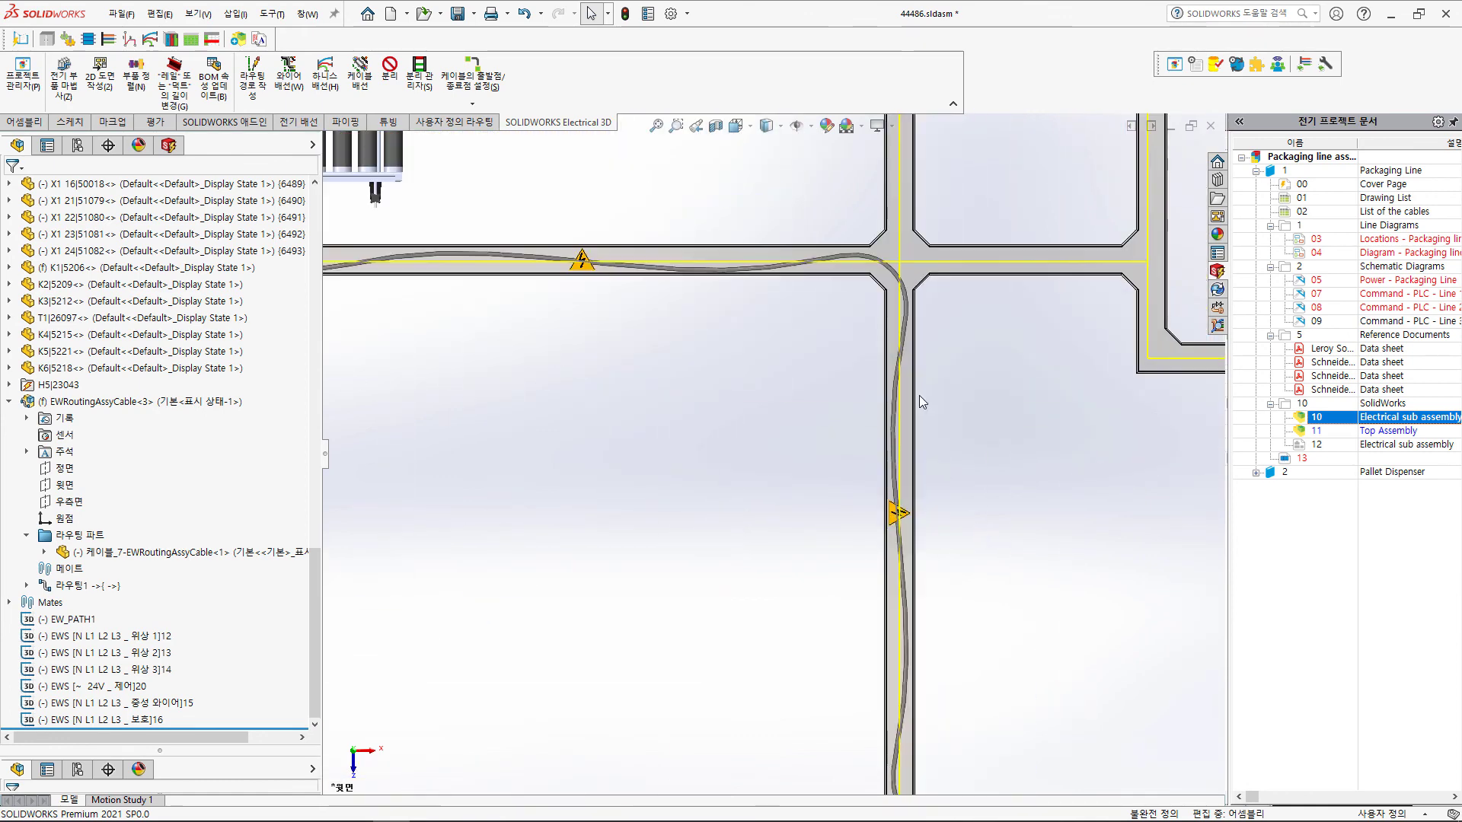
scroll(913, 412, "up", 3)
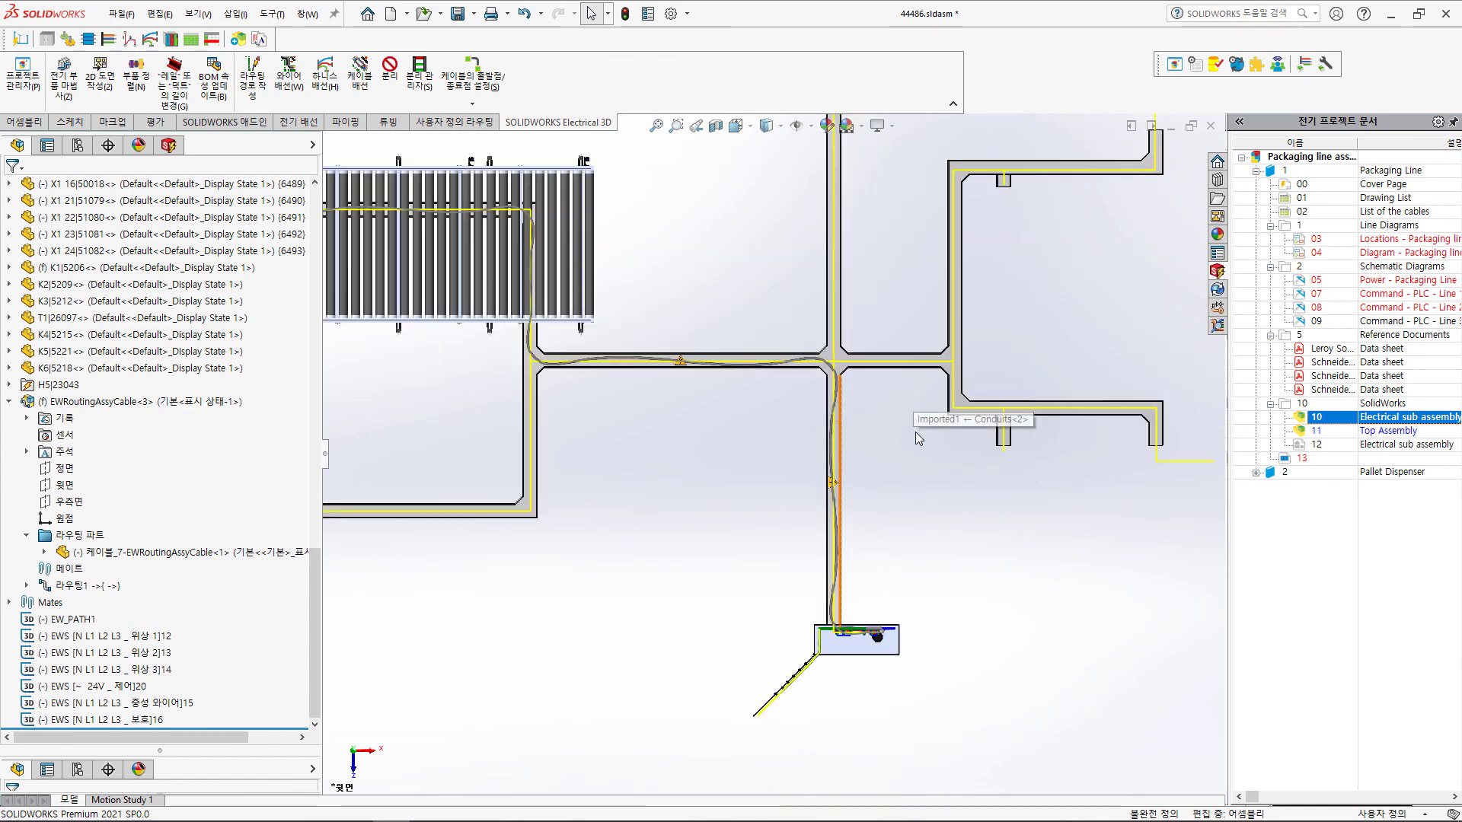
scroll(853, 639, "down", 2)
scroll(844, 570, "down", 2)
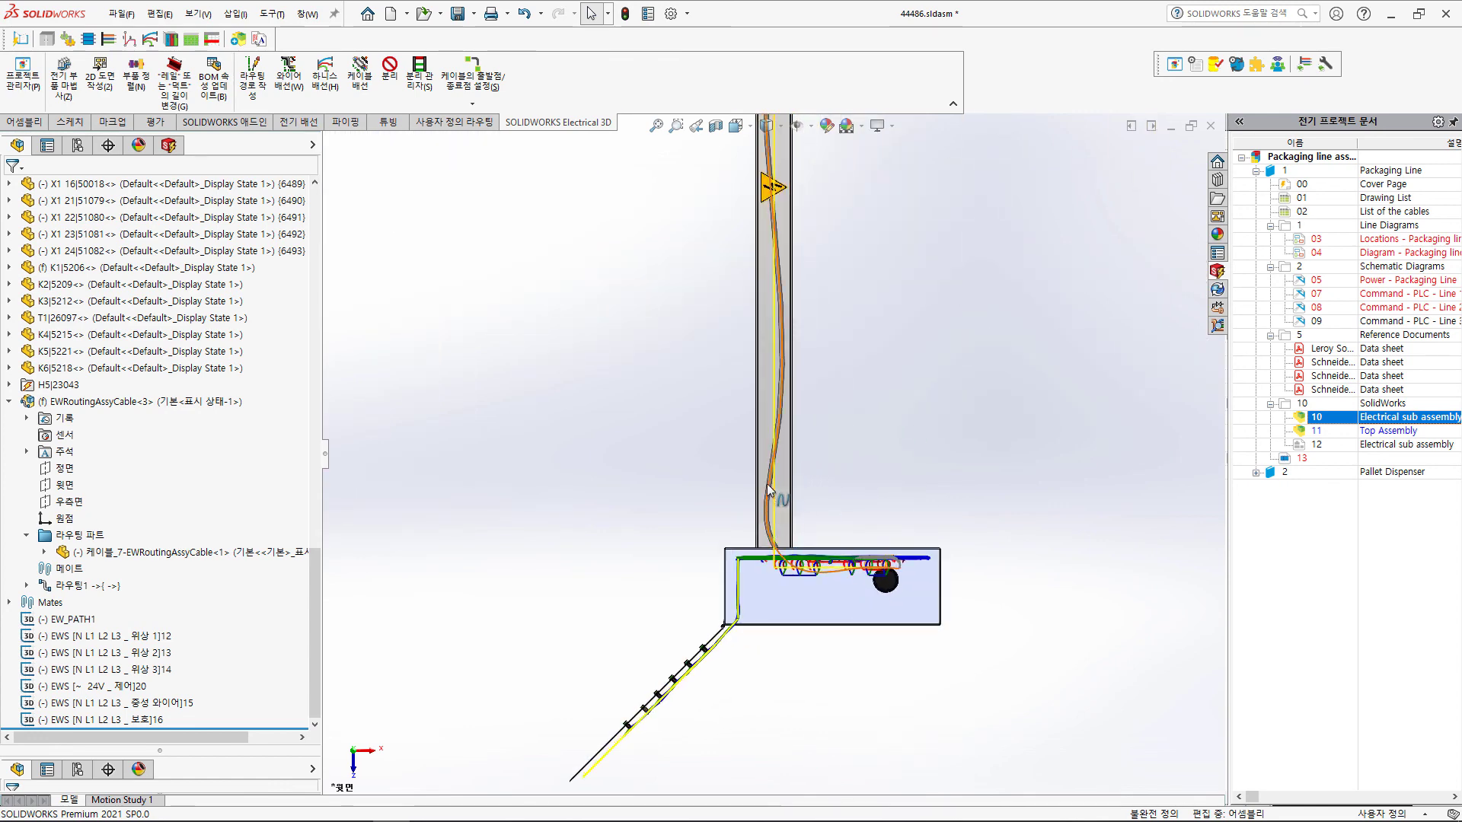
scroll(773, 242, "down", 3)
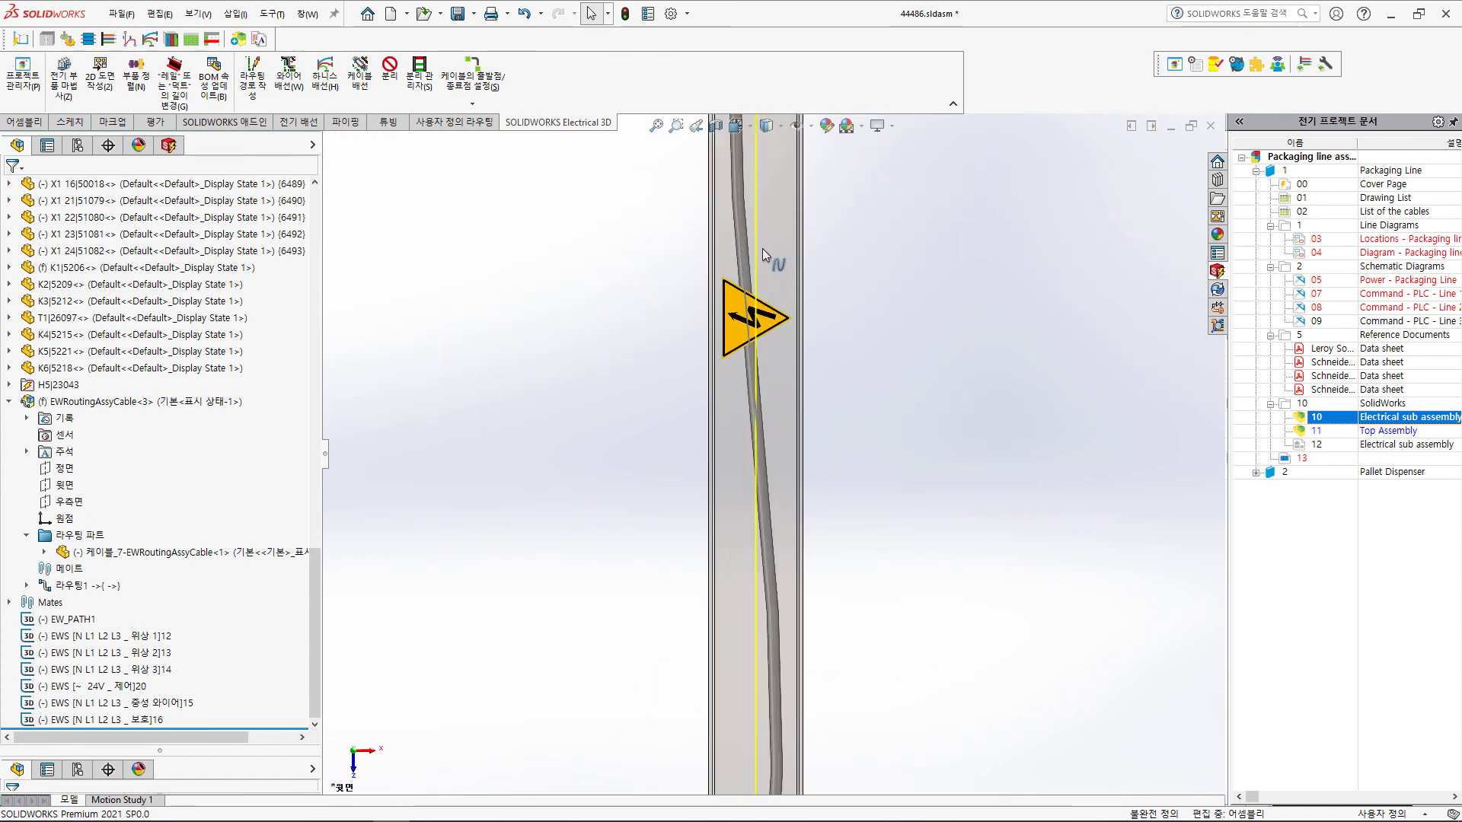
scroll(757, 256, "up", 3)
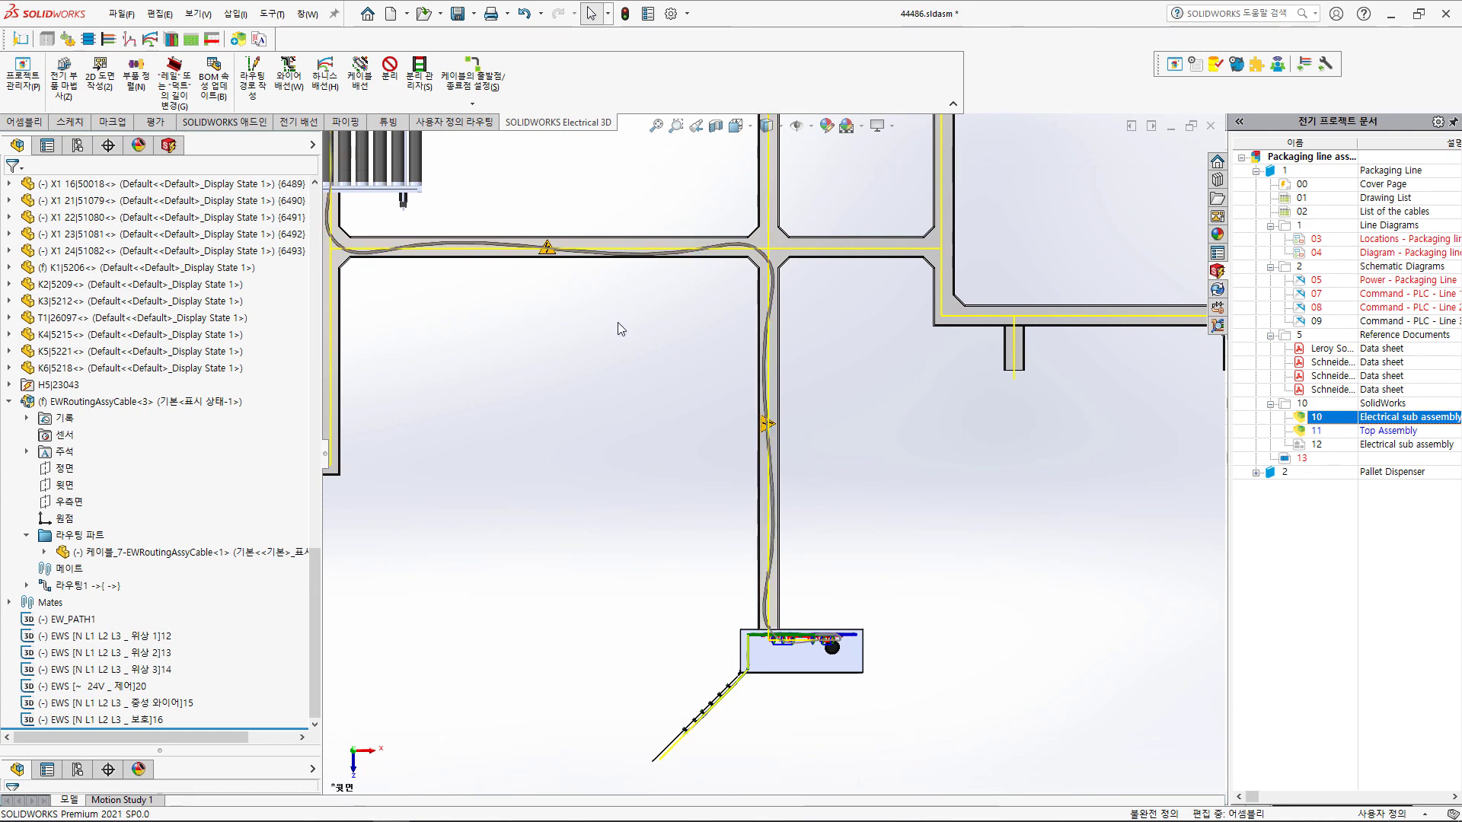
left_click(194, 38)
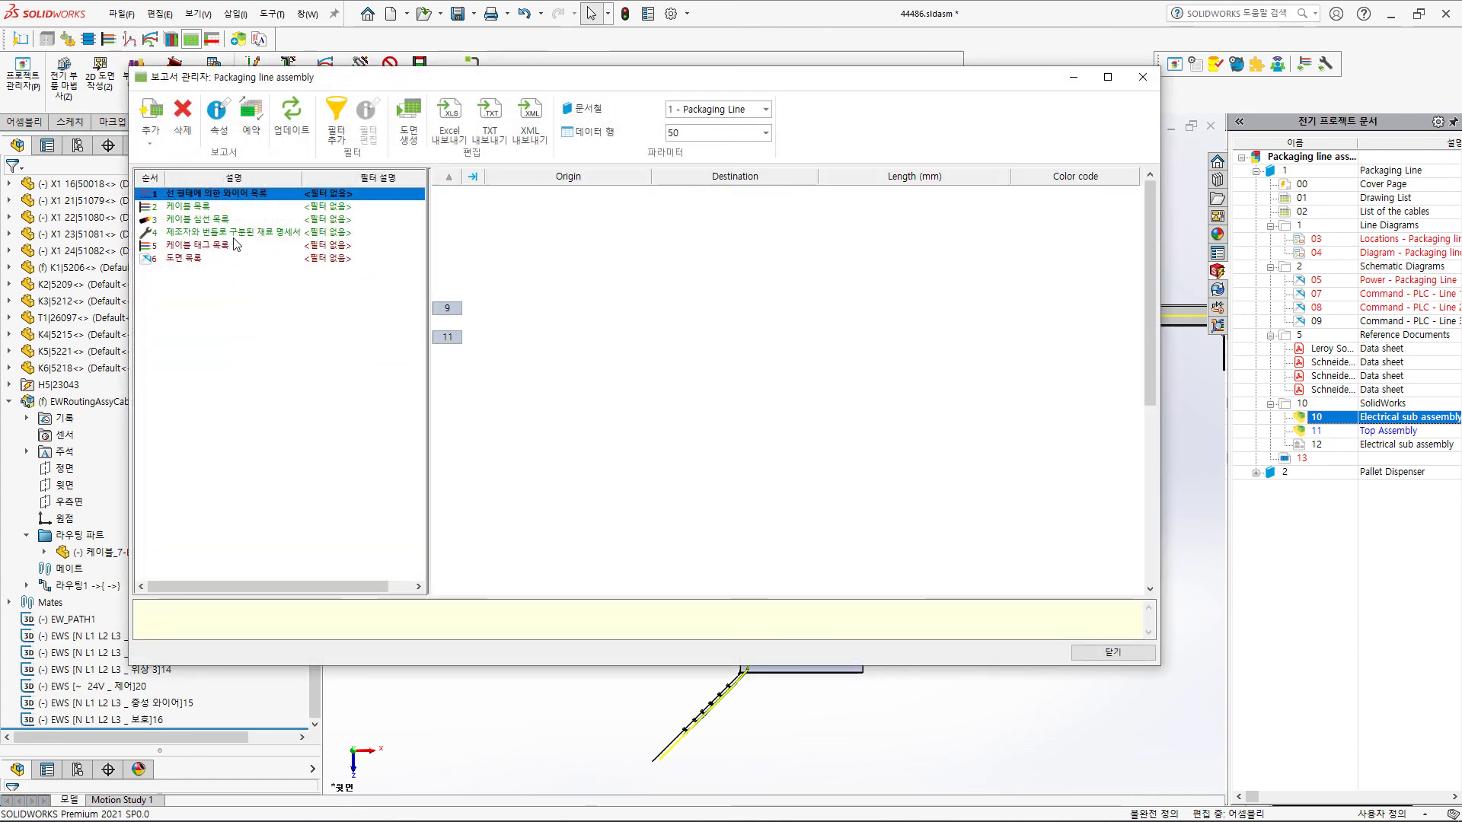
left_click(358, 206)
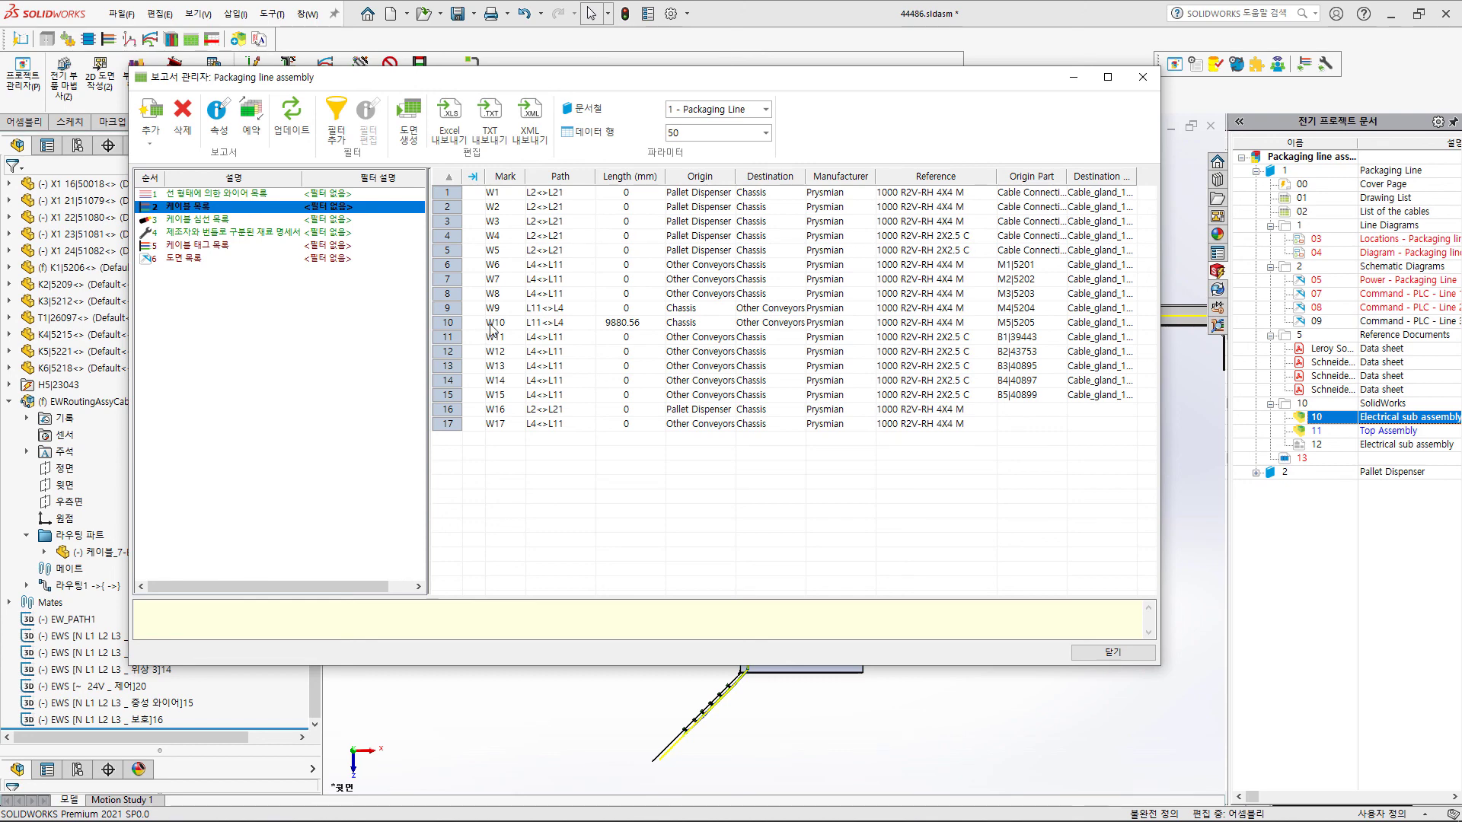
left_click(499, 325)
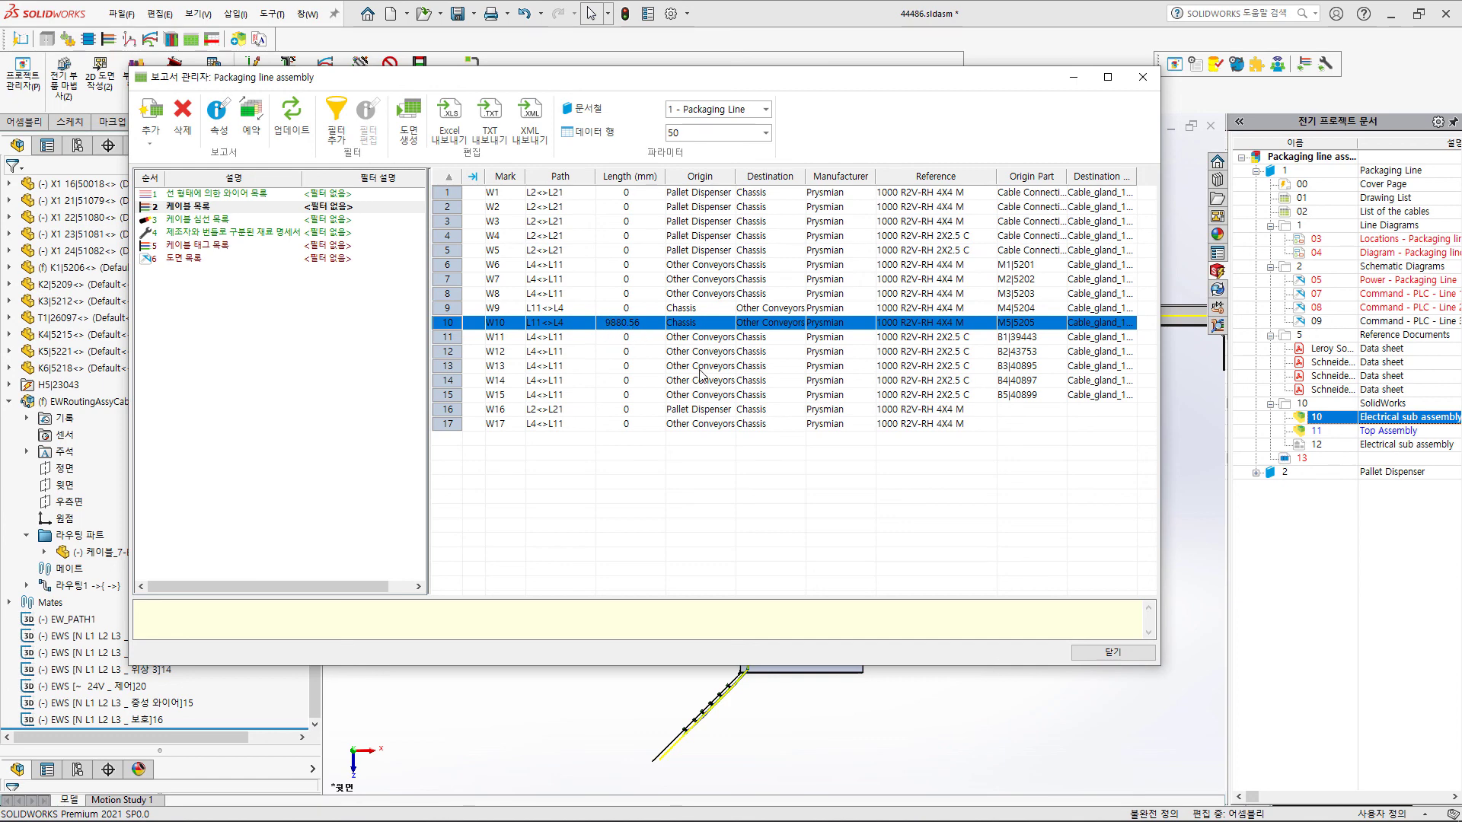
left_click(1112, 653)
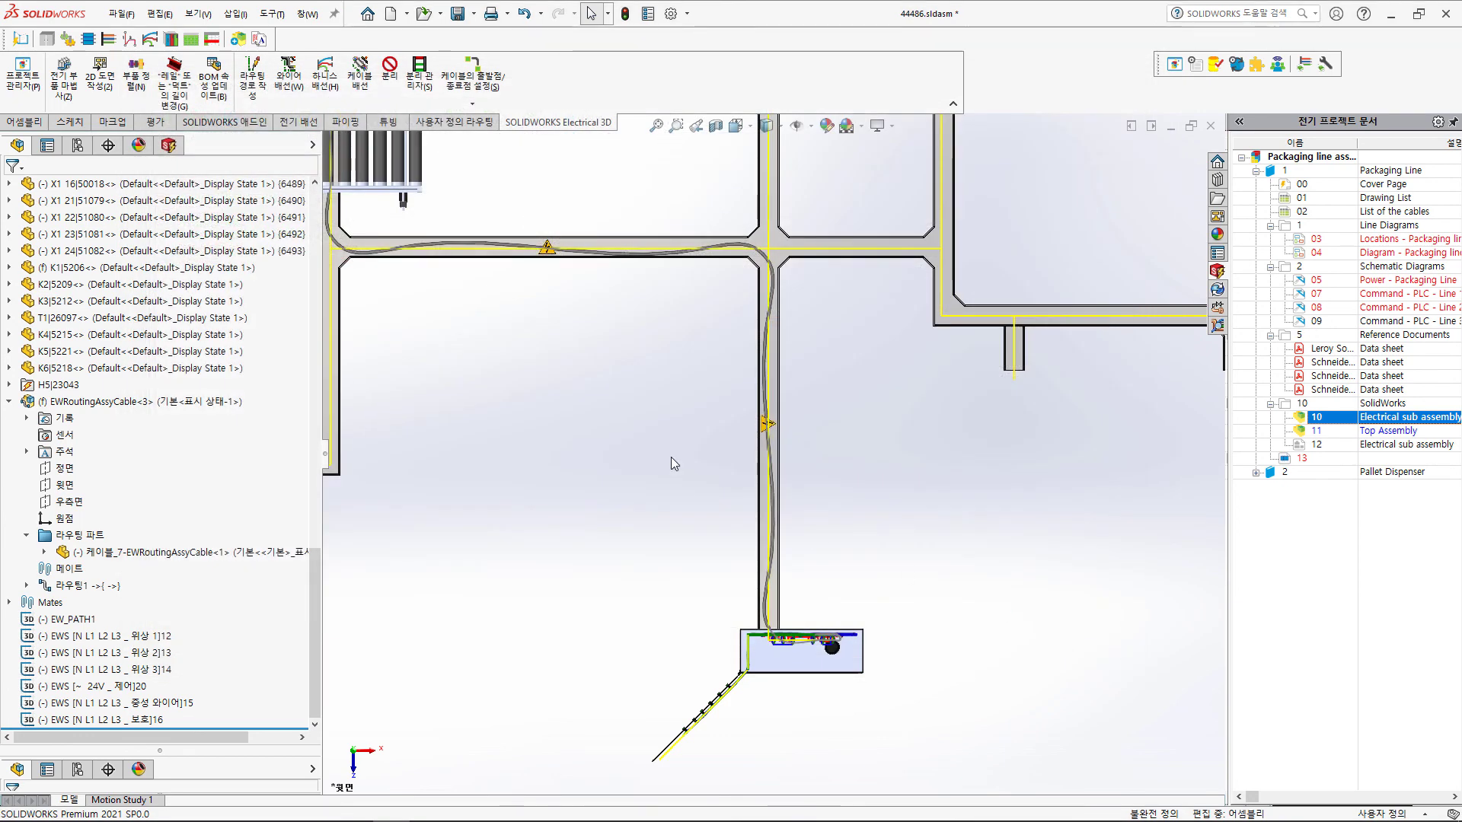
Zoom over the whole duct layout, then switch to the 05 – Power – Packaging Line schematic.
key("f")
scroll(659, 399, "down", 3)
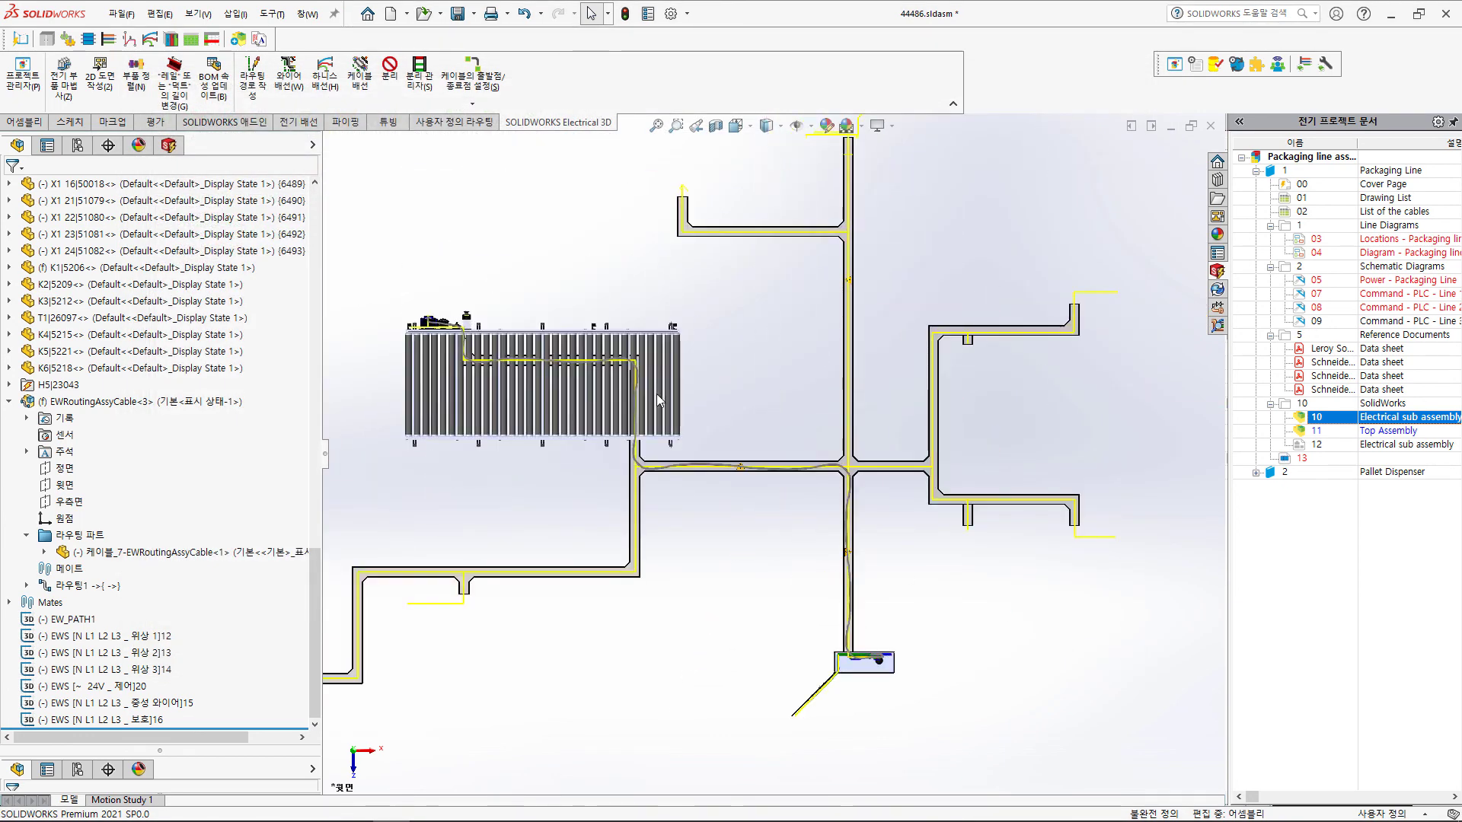
scroll(767, 431, "down", 1)
scroll(735, 418, "down", 1)
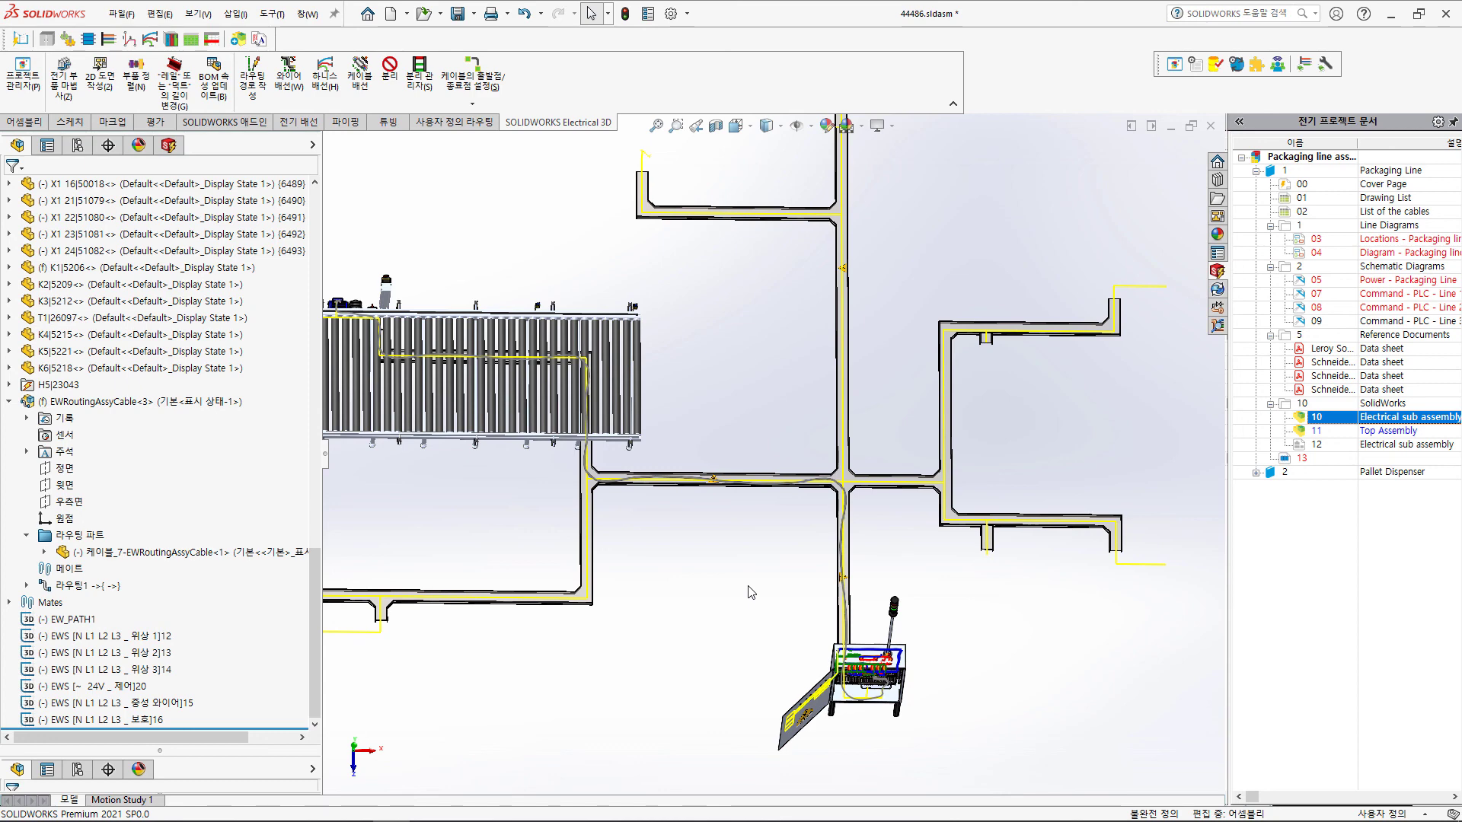
scroll(688, 490, "down", 2)
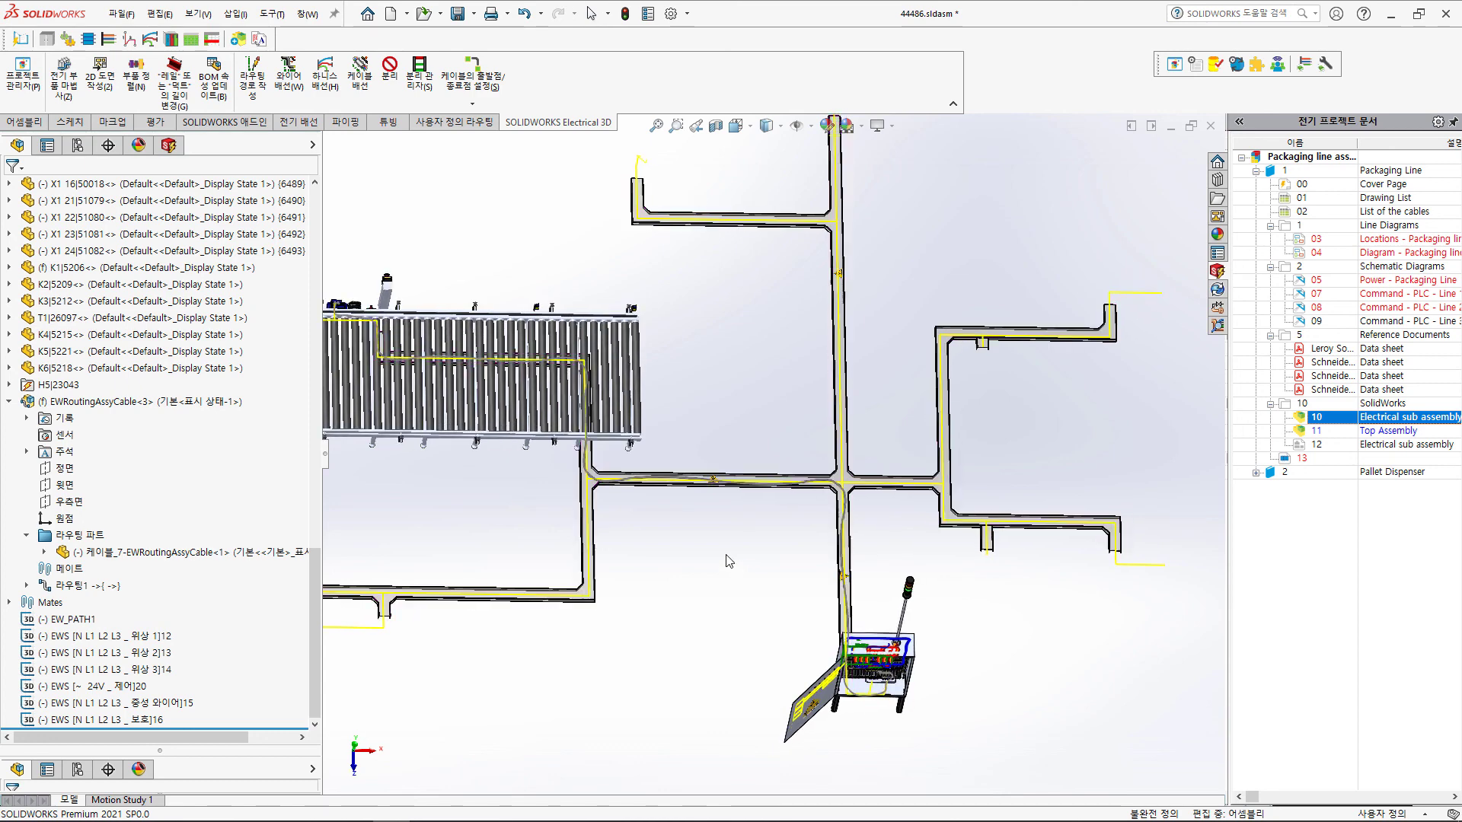
scroll(688, 491, "down", 2)
scroll(687, 490, "down", 2)
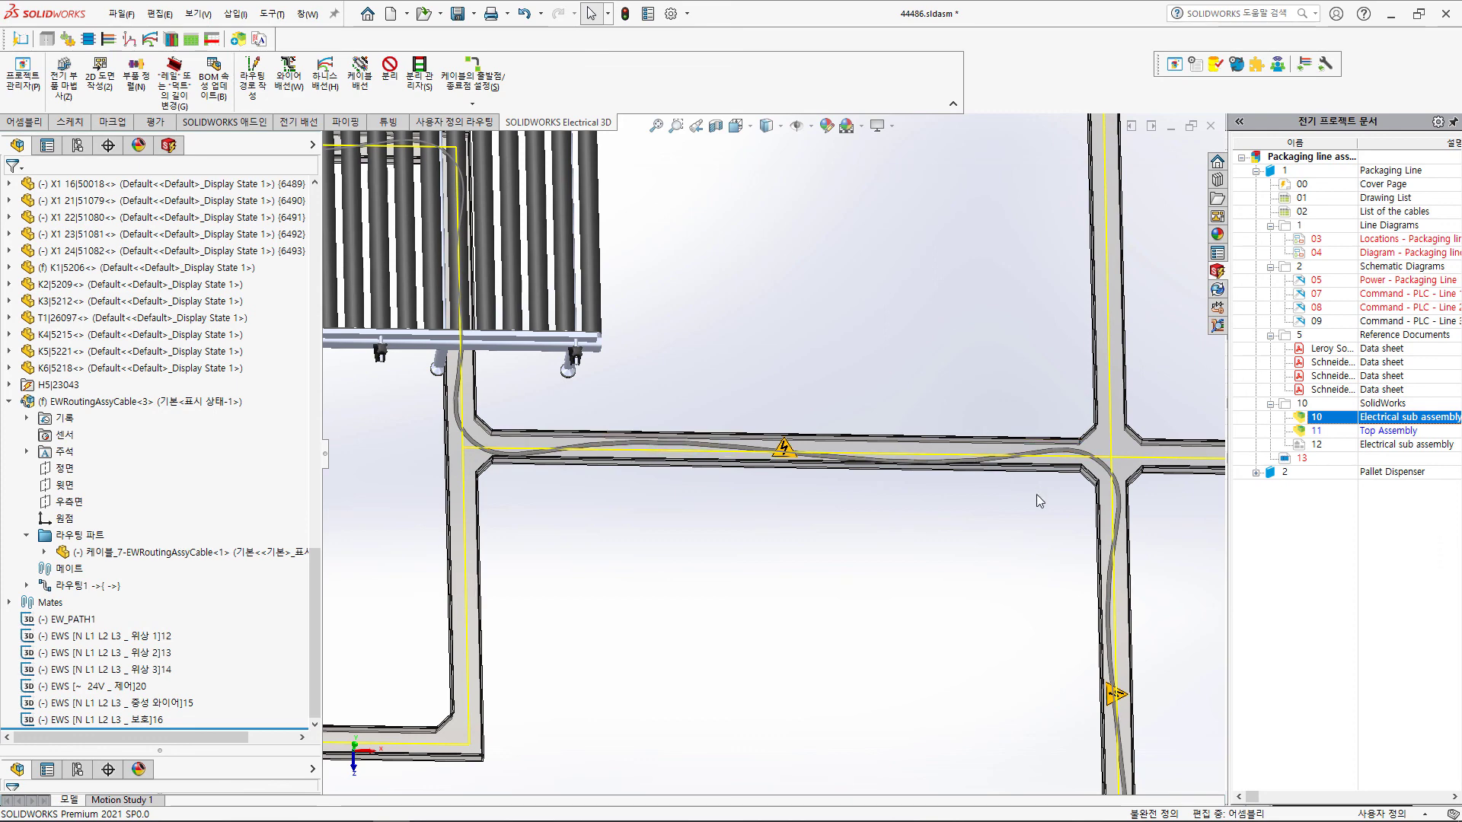
scroll(1028, 495, "down", 1)
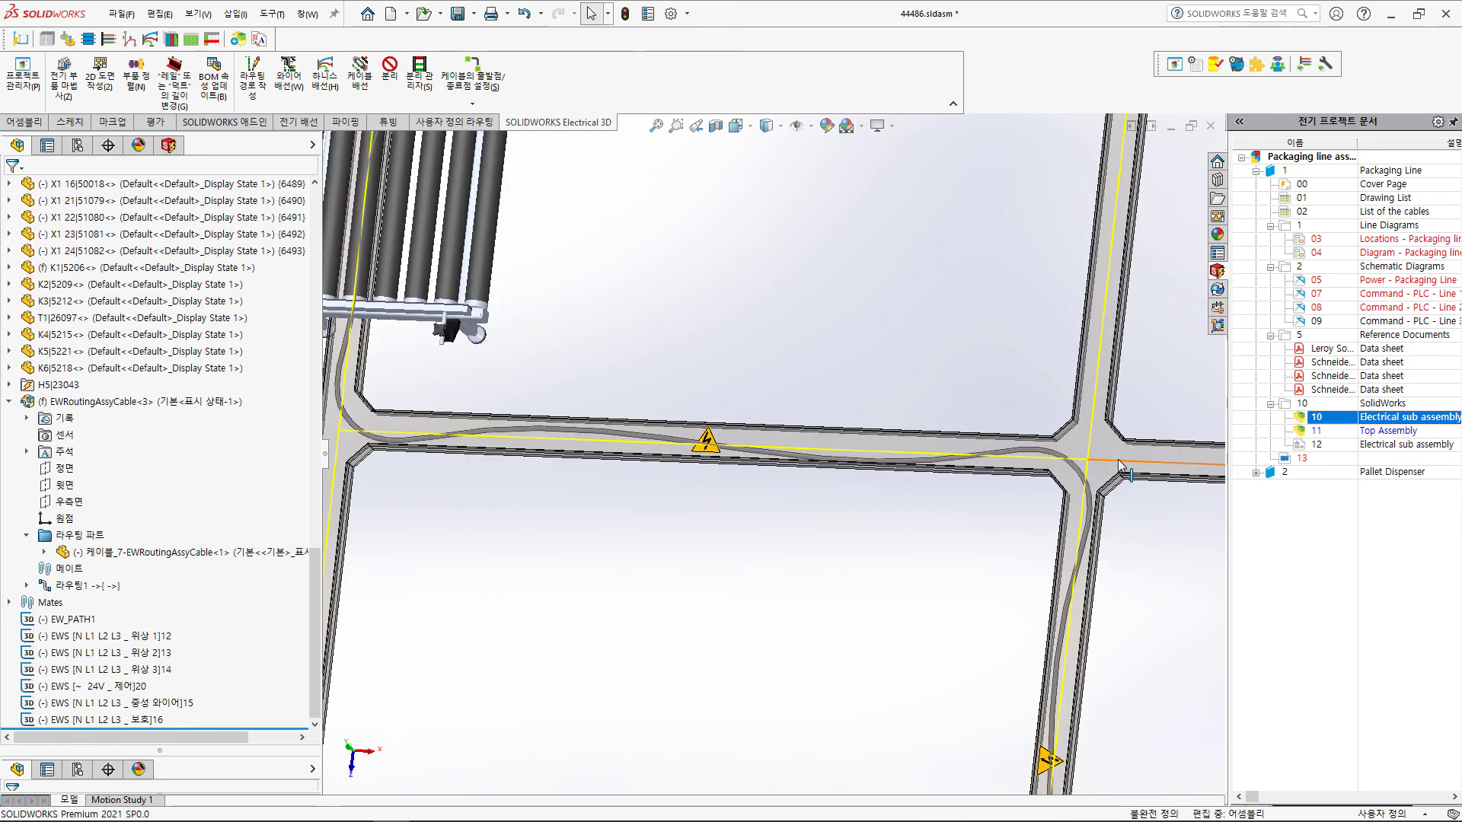
scroll(1032, 449, "down", 5)
scroll(989, 441, "down", 3)
scroll(918, 441, "down", 1)
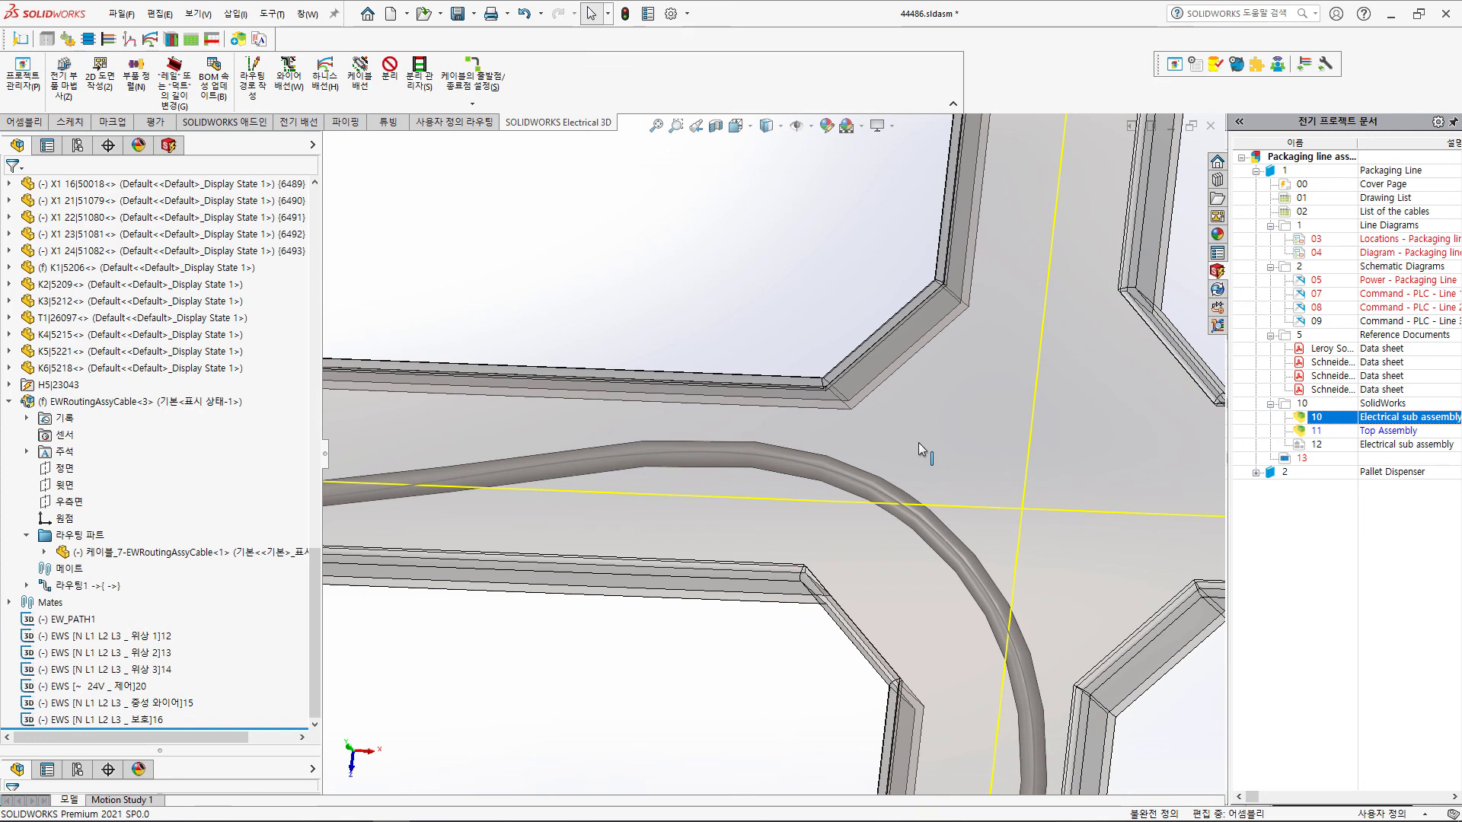
scroll(918, 442, "up", 1)
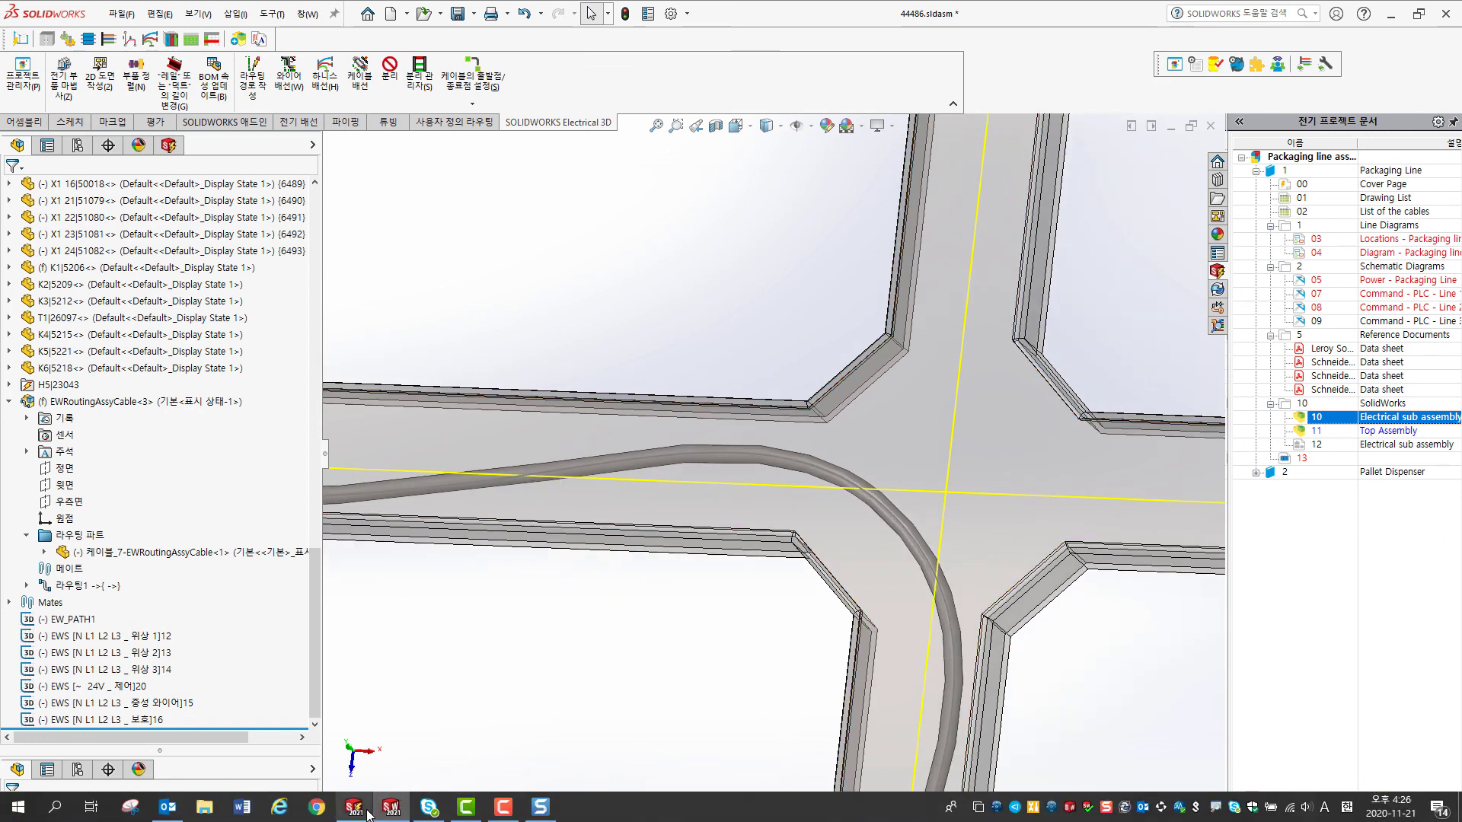
left_click(354, 807)
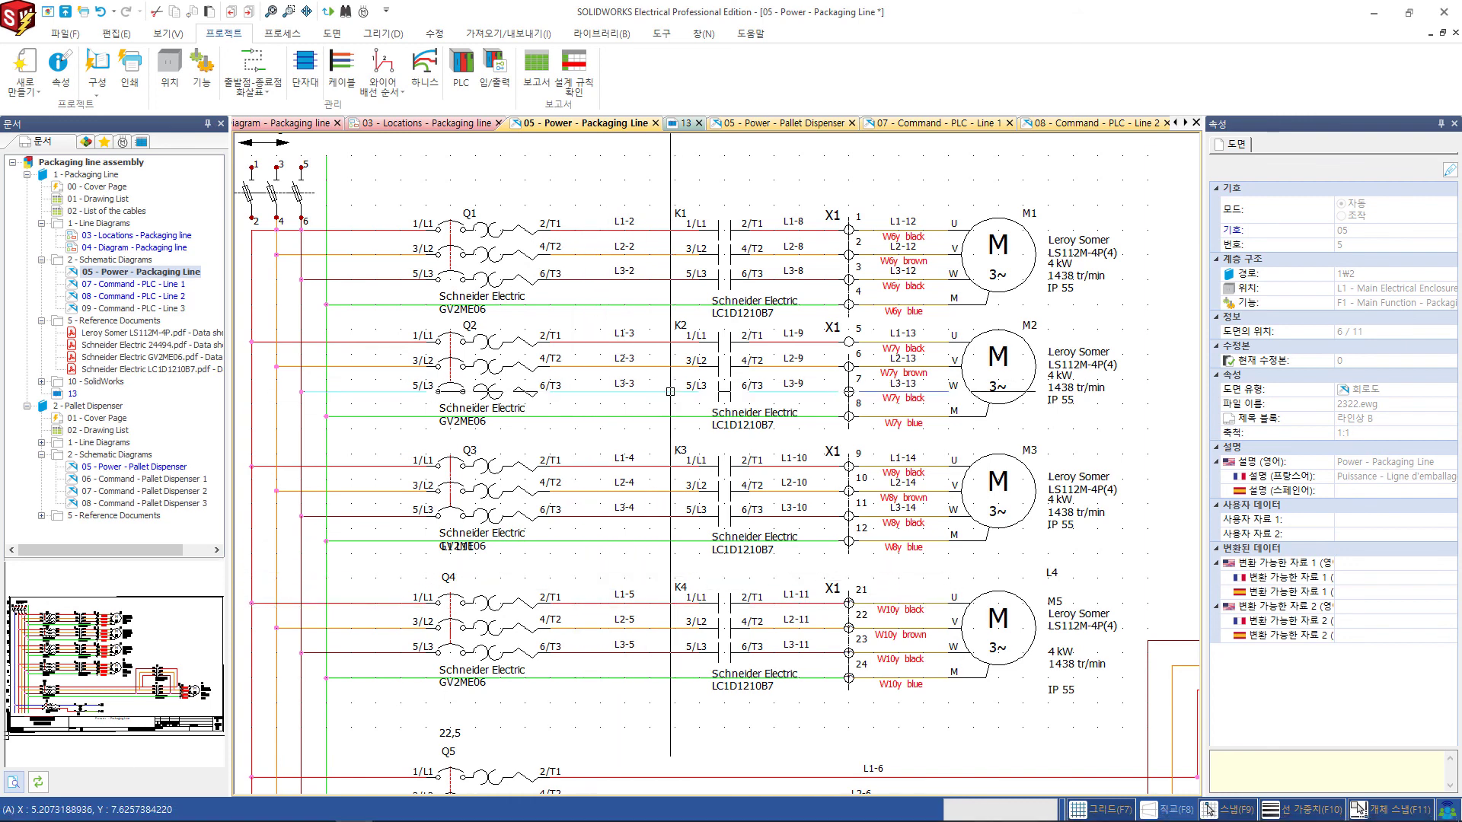